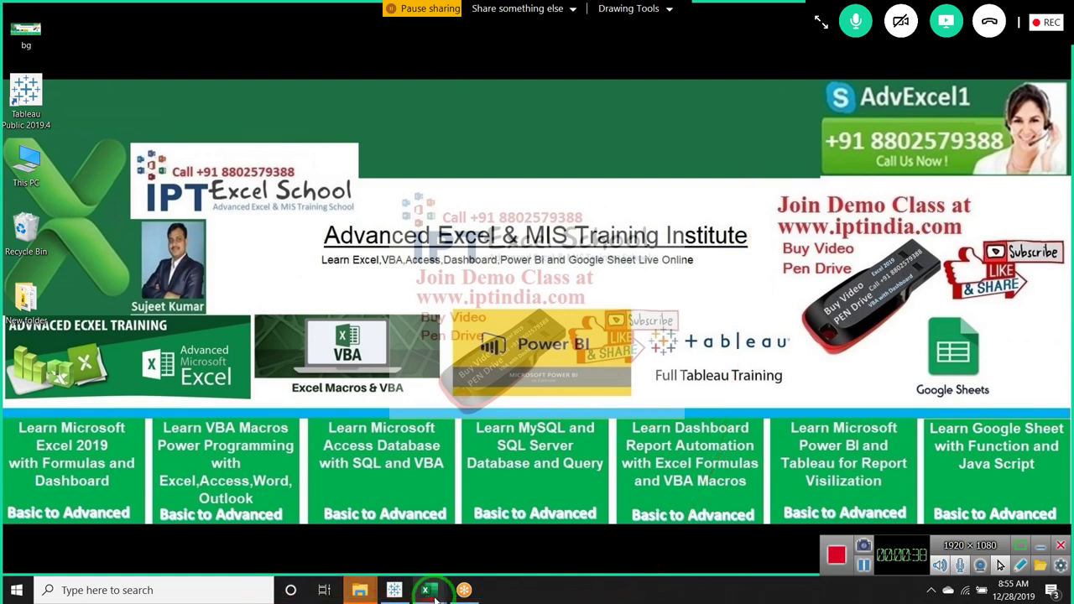
# - Bring the Book2 workbook forward from the taskbar, showing its Sales sheet
pyautogui.moveTo(434, 594)
pyautogui.click(473, 546)
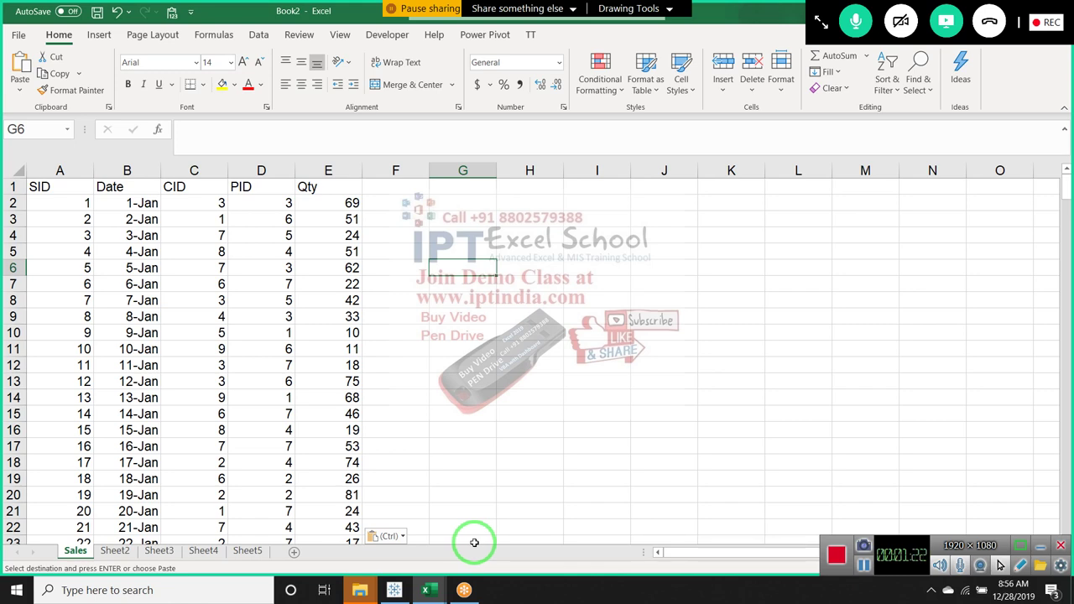
# - Copy the ID, Name and City customer table from DD's Cust sheet
pyautogui.hotkey('ctrl', 'Tab')
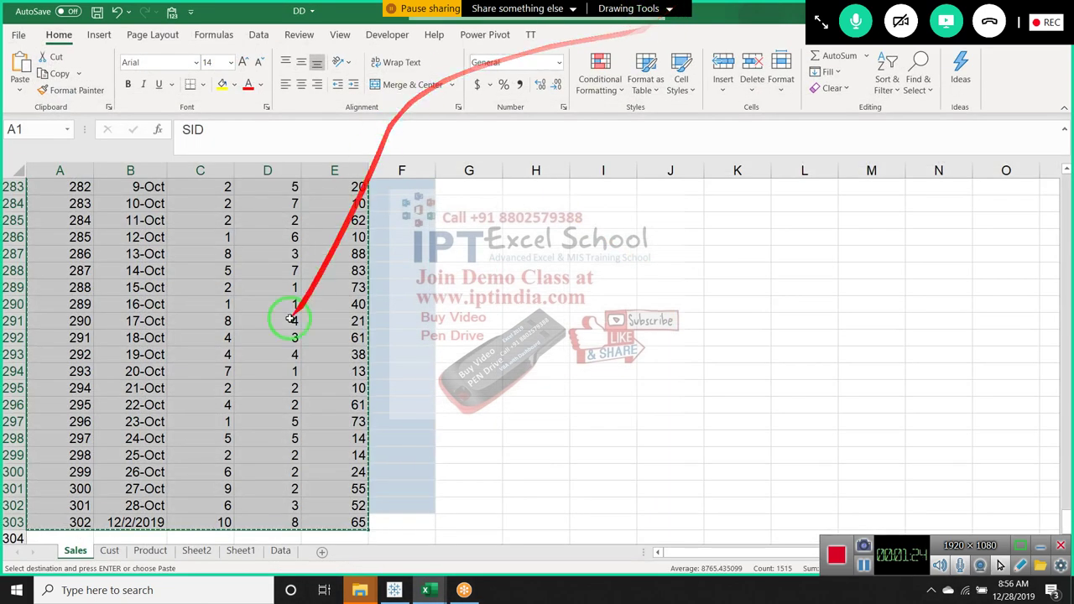
pyautogui.click(109, 551)
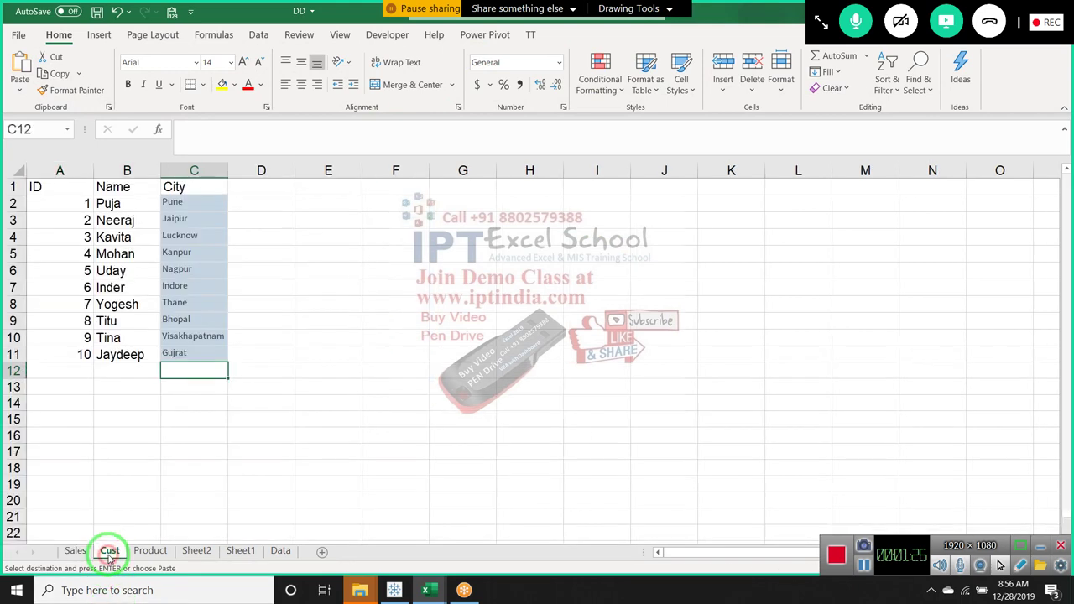
pyautogui.press('Up')
pyautogui.press('Left')
pyautogui.press('Left')
pyautogui.hotkey('ctrl', 'Up')
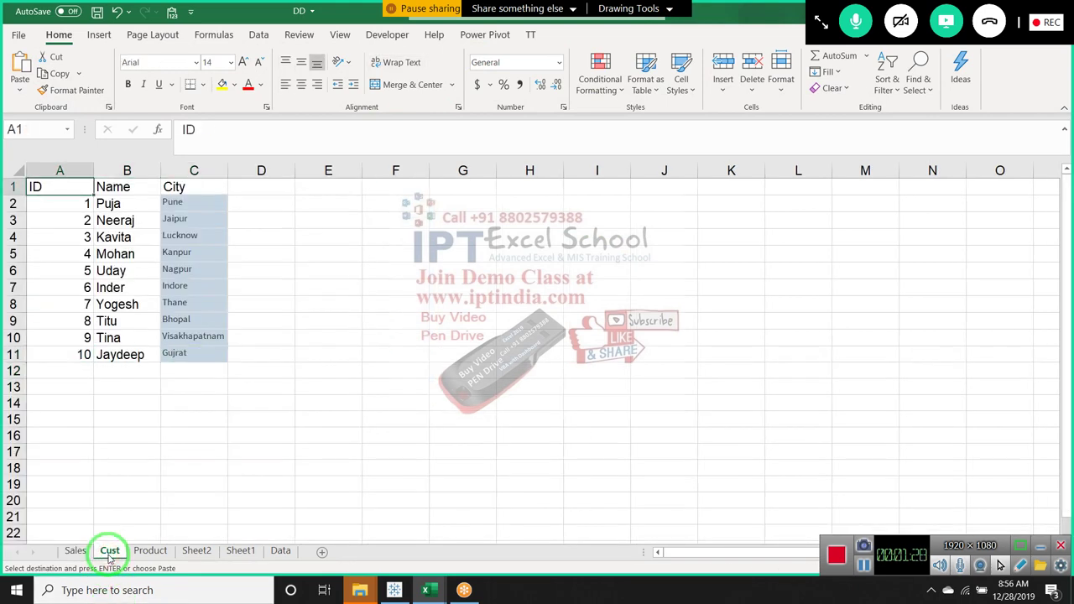
pyautogui.hotkey('ctrl', 'shift', 'Right')
pyautogui.hotkey('ctrl', 'shift', 'Down')
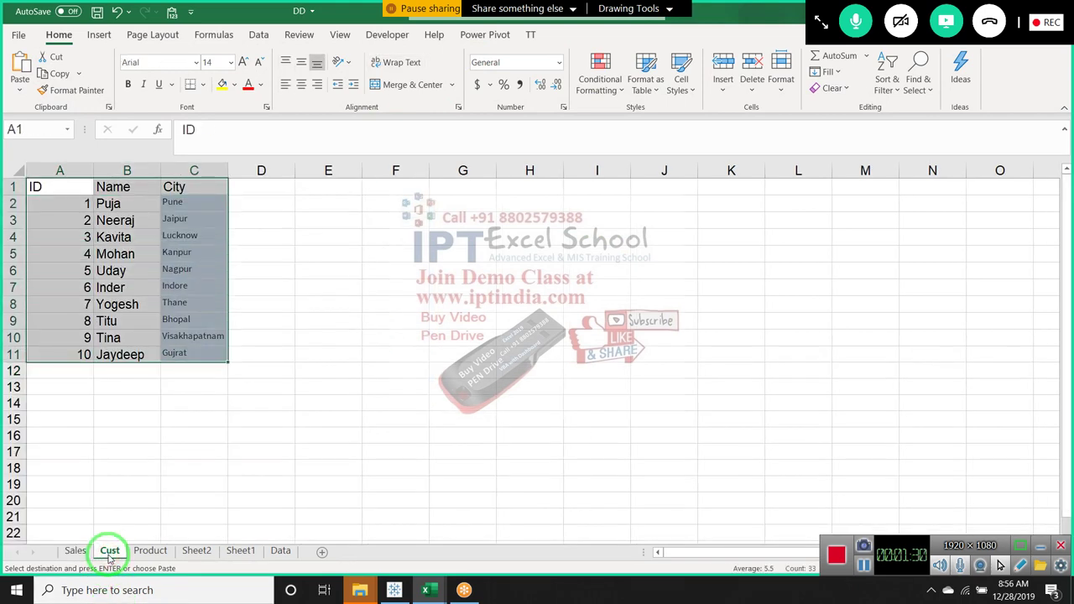
pyautogui.hotkey('ctrl', 'c')
# - Paste the customer table into Book2's Sheet2, then return to the Sales sheet
pyautogui.hotkey('ctrl', 'Tab')
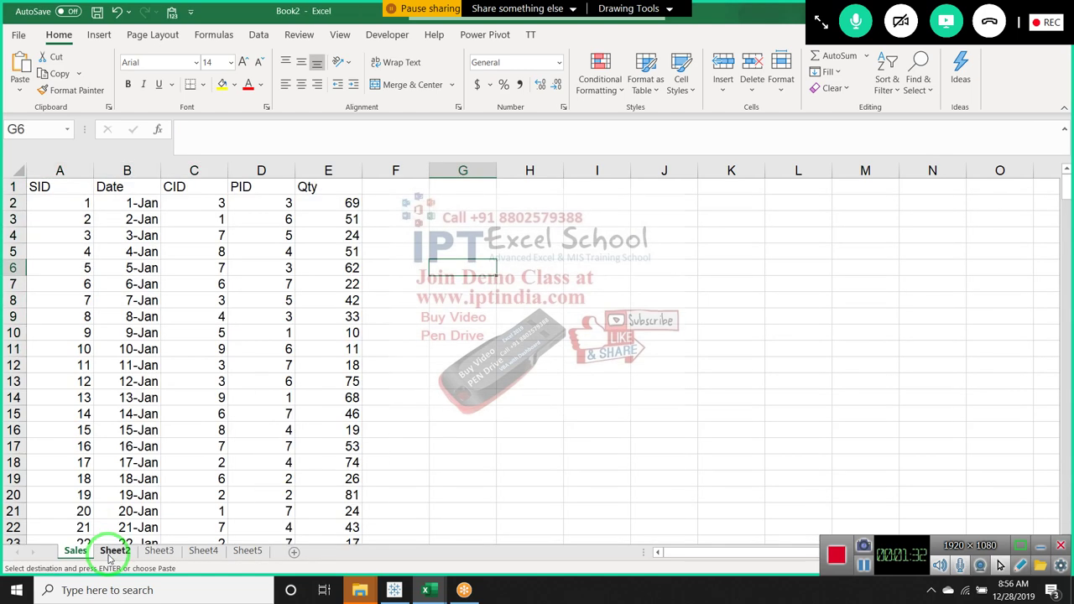
pyautogui.click(115, 551)
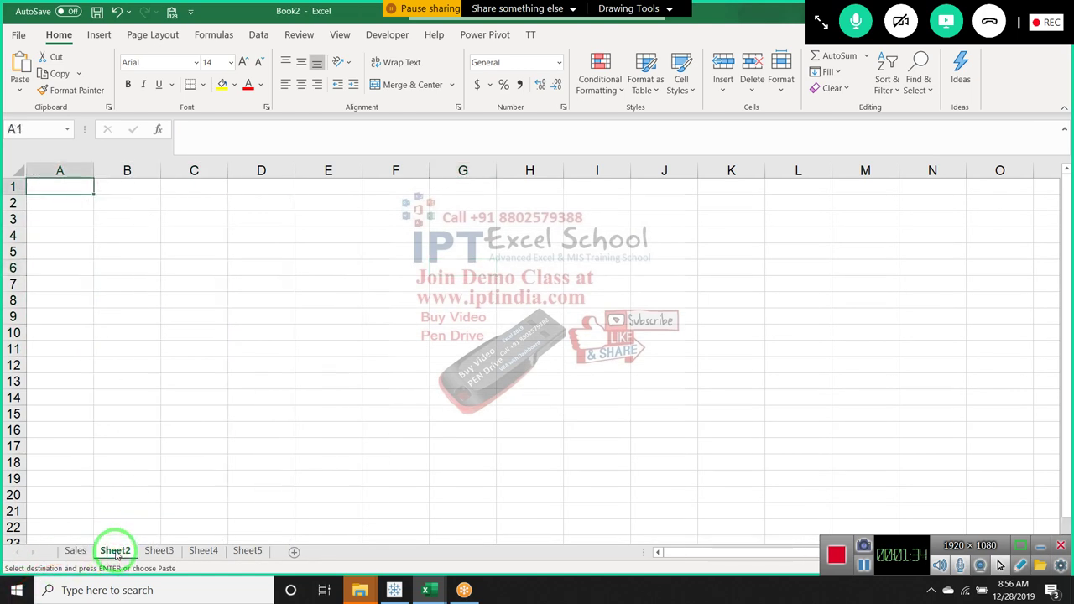
pyautogui.hotkey('ctrl', 'v')
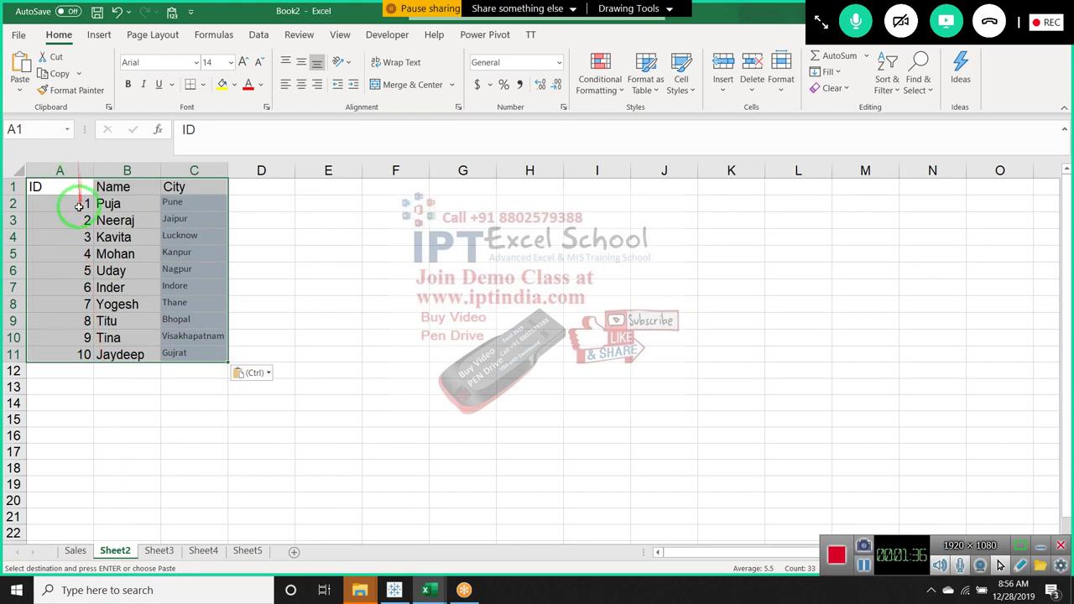
pyautogui.click(67, 551)
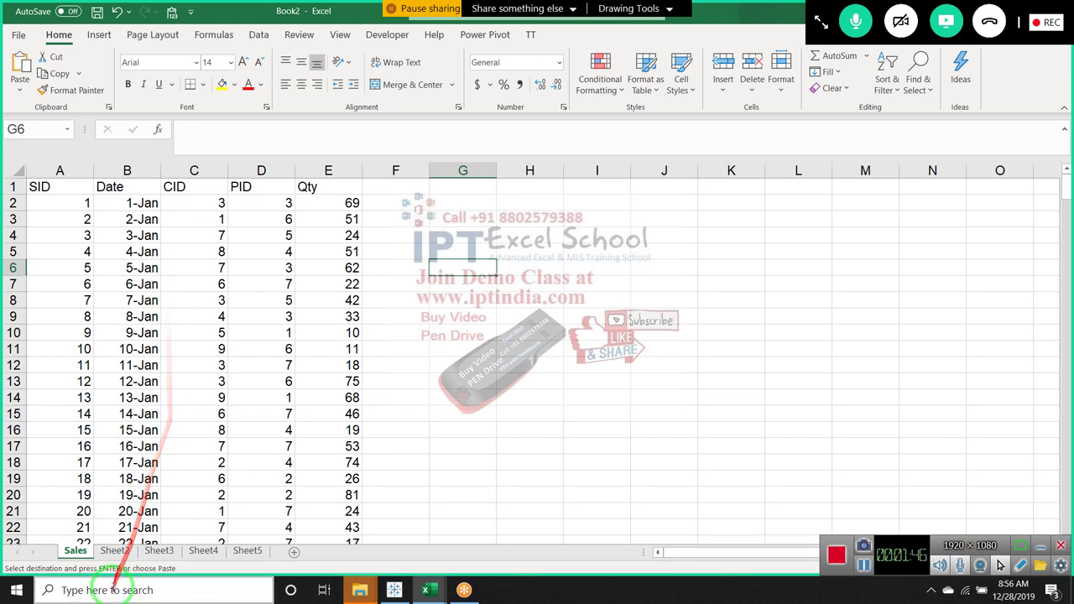
# - Rename Book2's Sheet2 to Cust
pyautogui.click(115, 551)
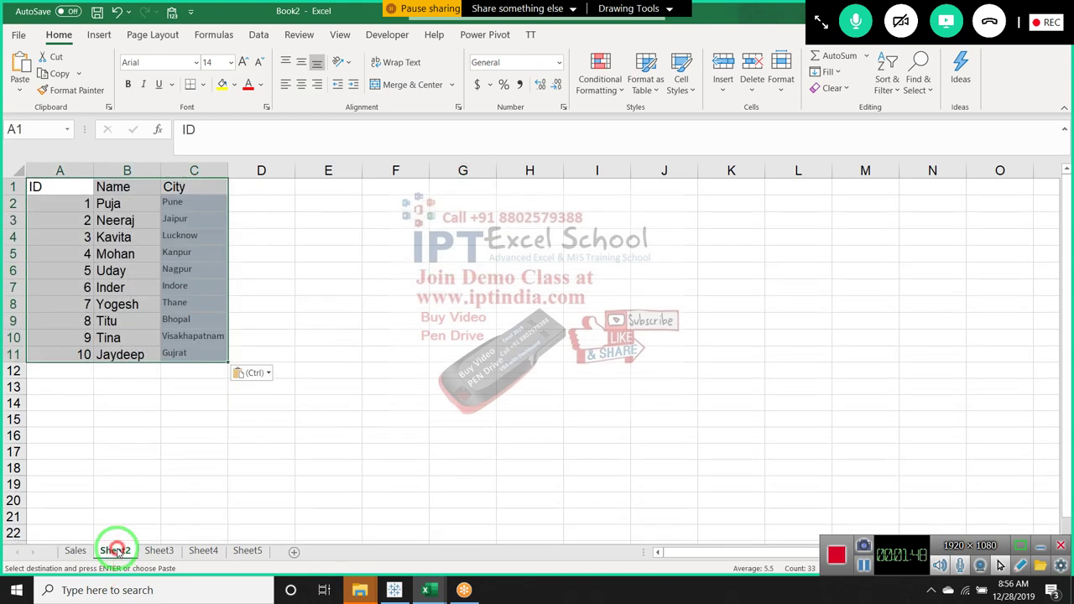
pyautogui.doubleClick(115, 550)
pyautogui.write('cust')
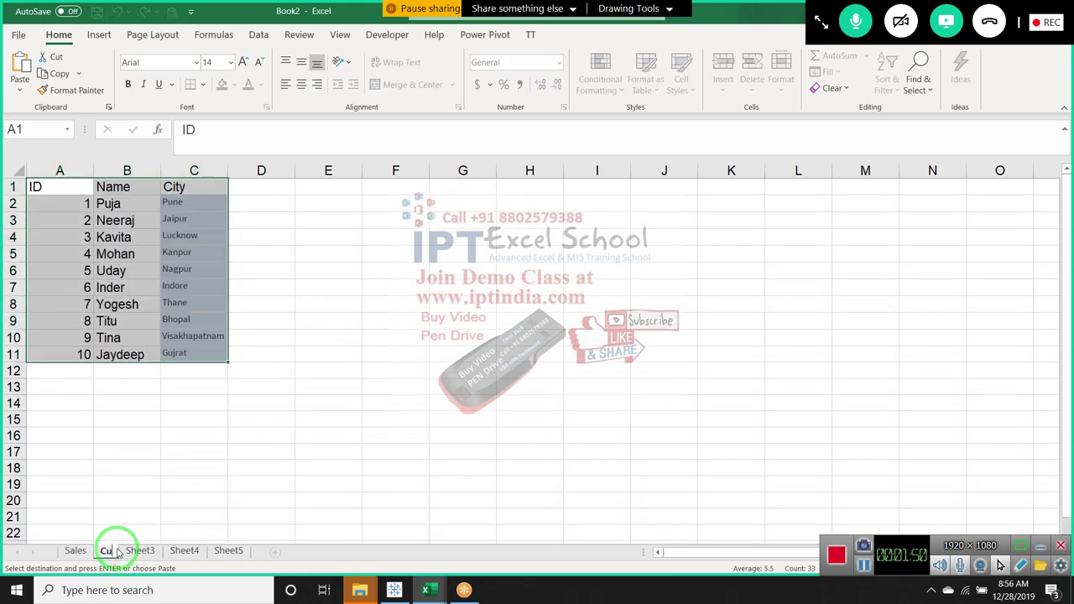
pyautogui.click(119, 516)
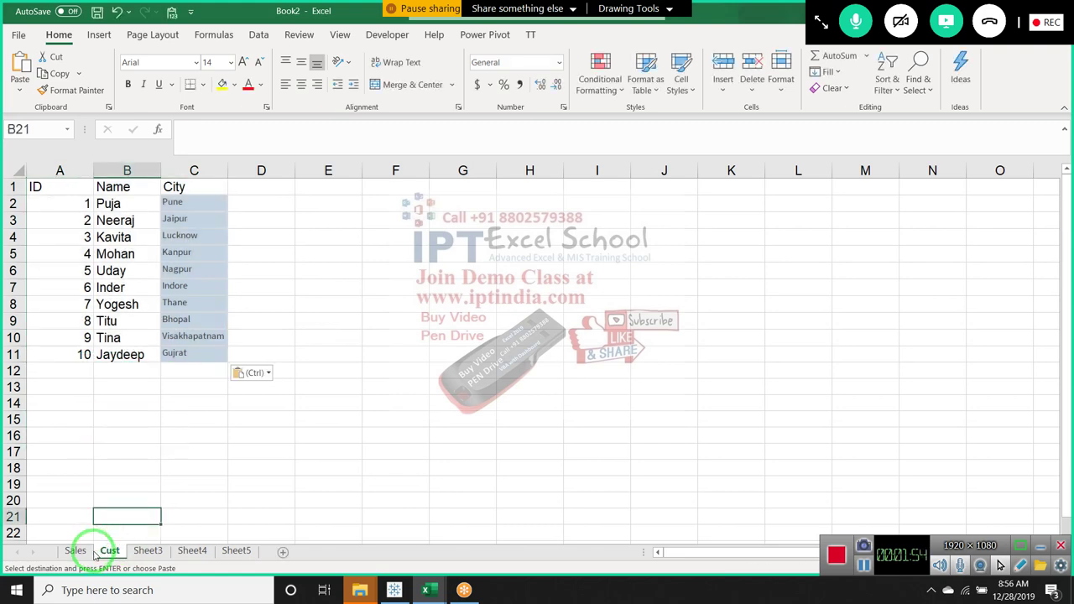
# - Switch back to the DD workbook window
pyautogui.hotkey('alt', 'Tab')
pyautogui.hotkey('alt', 'Tab')
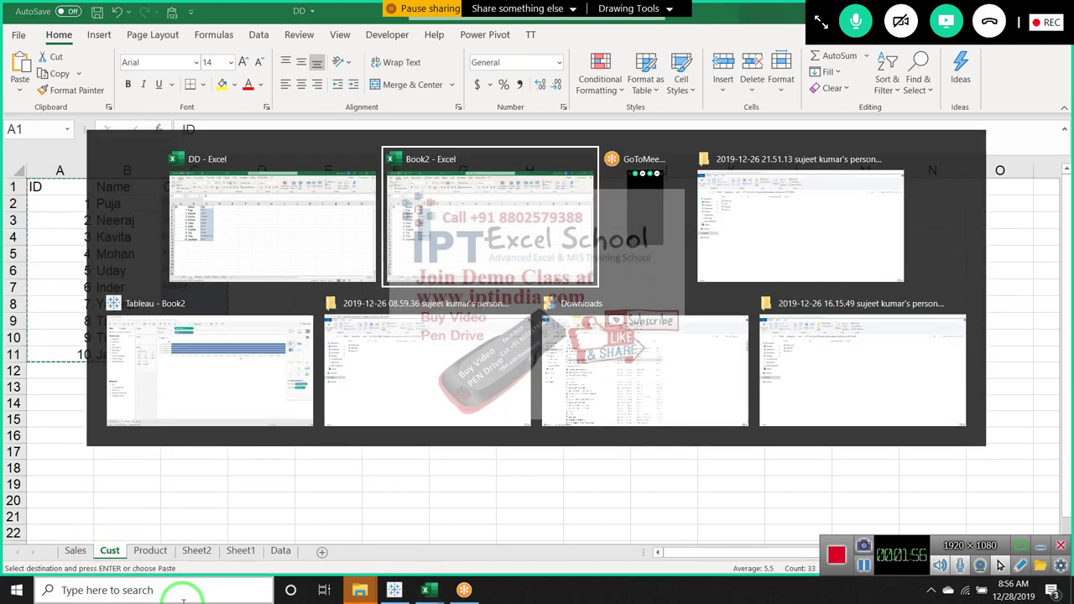
pyautogui.hotkey('alt', 'Tab')
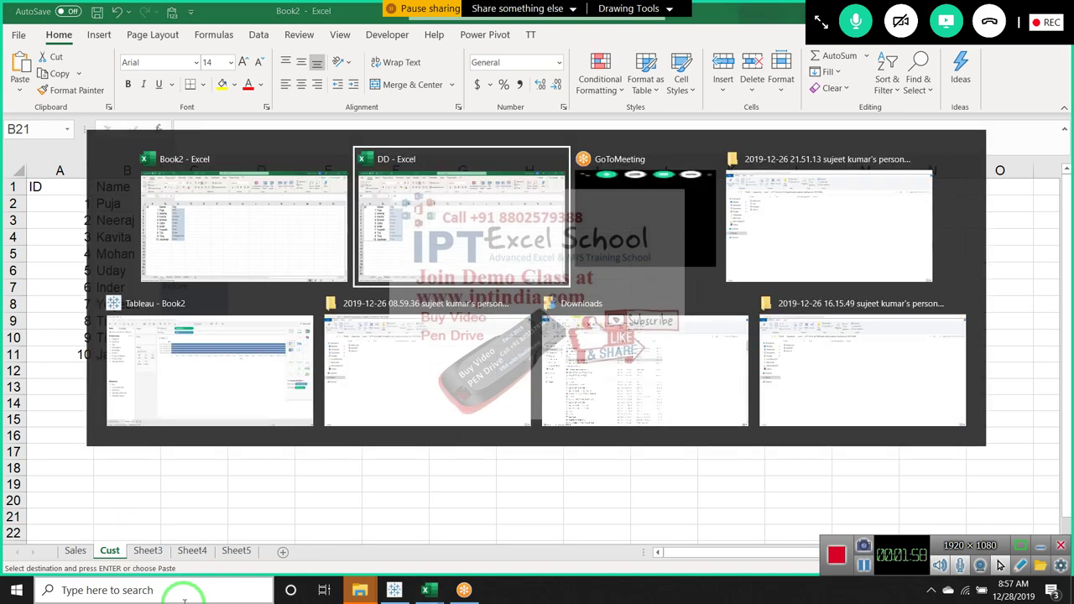
pyautogui.hotkey('alt', 'Tab')
pyautogui.hotkey('alt', 'Tab')
pyautogui.hotkey('alt', 'Tab')
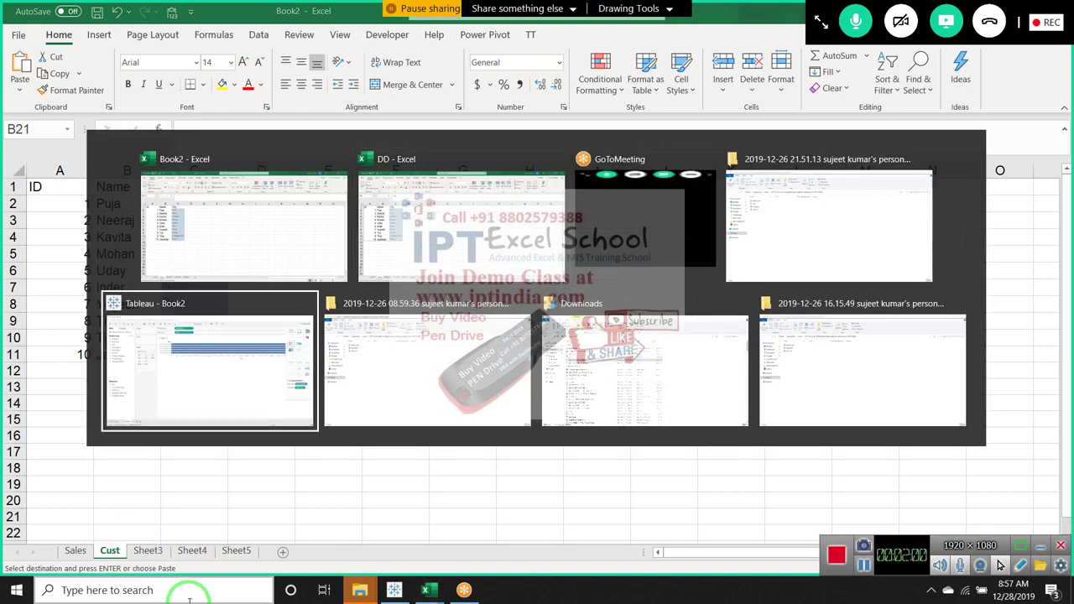
pyautogui.hotkey('alt', 'Tab')
pyautogui.hotkey('alt', 'Tab')
pyautogui.hotkey('alt', 'Tab')
pyautogui.hotkey('alt', 'Tab')
pyautogui.hotkey('alt', 'Tab')
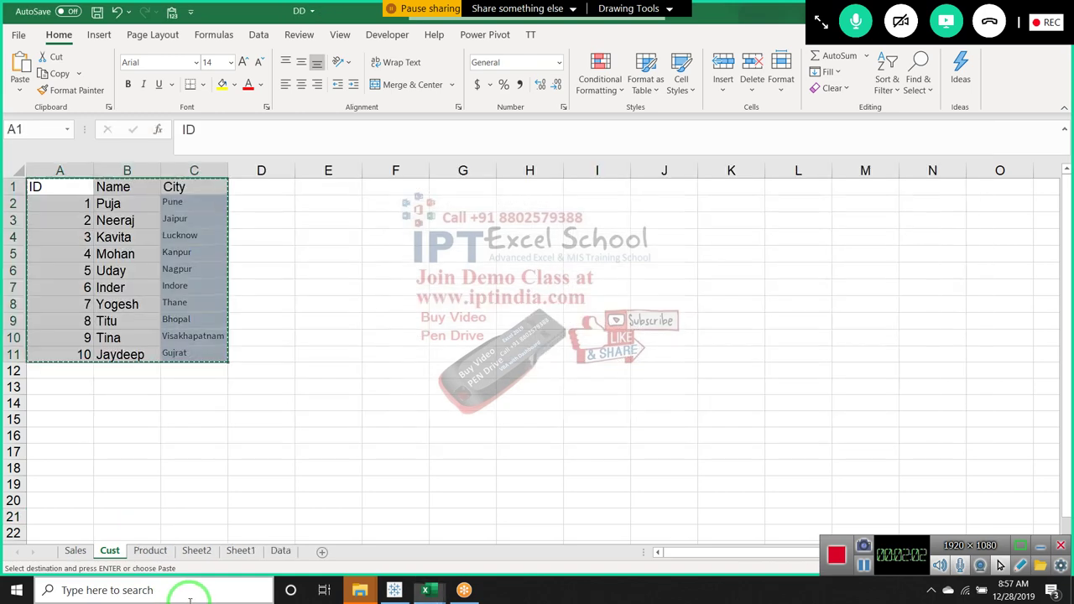
# - Give Projector ID 8 in DD's Product sheet and copy the table A1:C9
pyautogui.moveTo(176, 554); pyautogui.dragTo(211, 549)
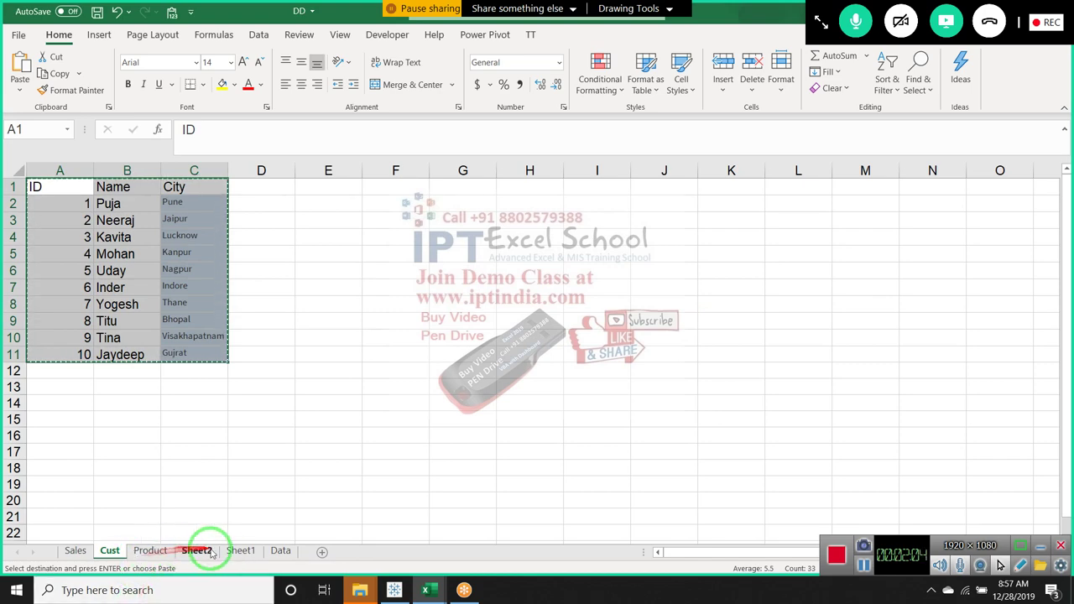
pyautogui.click(279, 550)
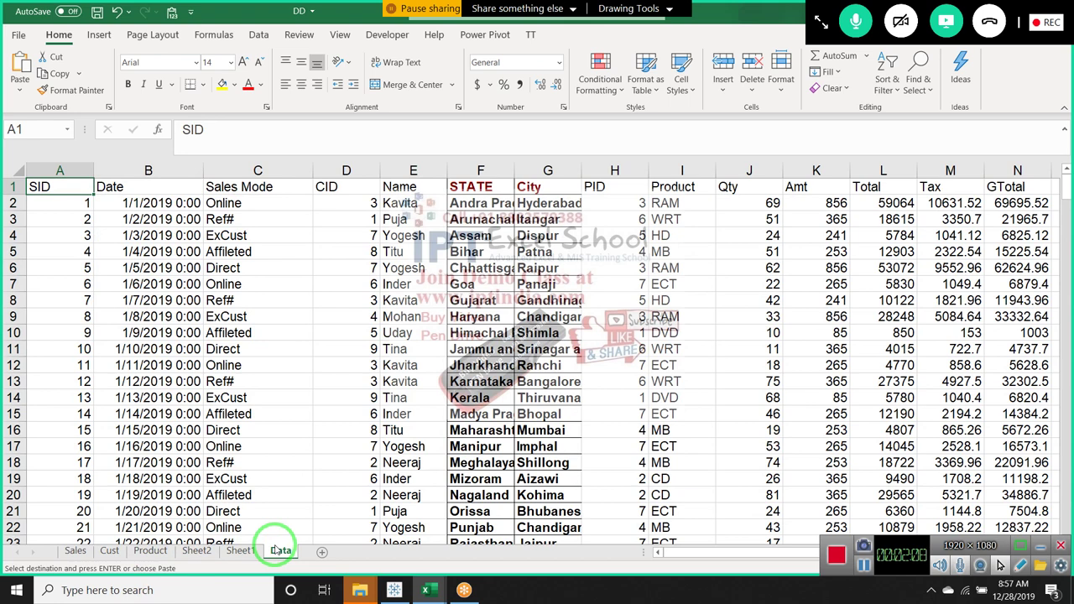
pyautogui.click(166, 551)
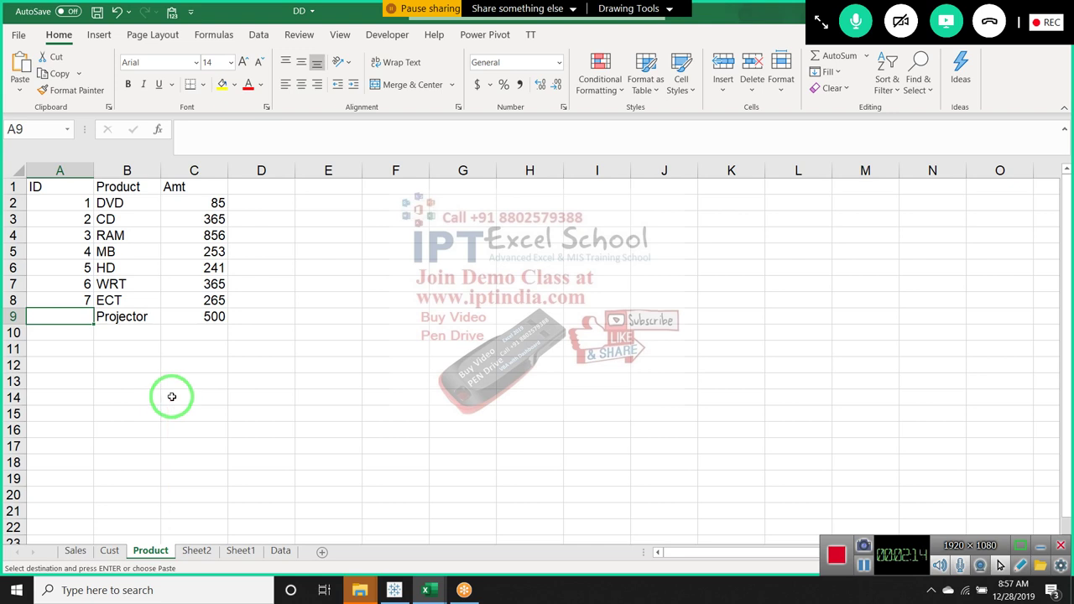
pyautogui.write('8')
pyautogui.press('Return')
pyautogui.hotkey('ctrl', 'Home')
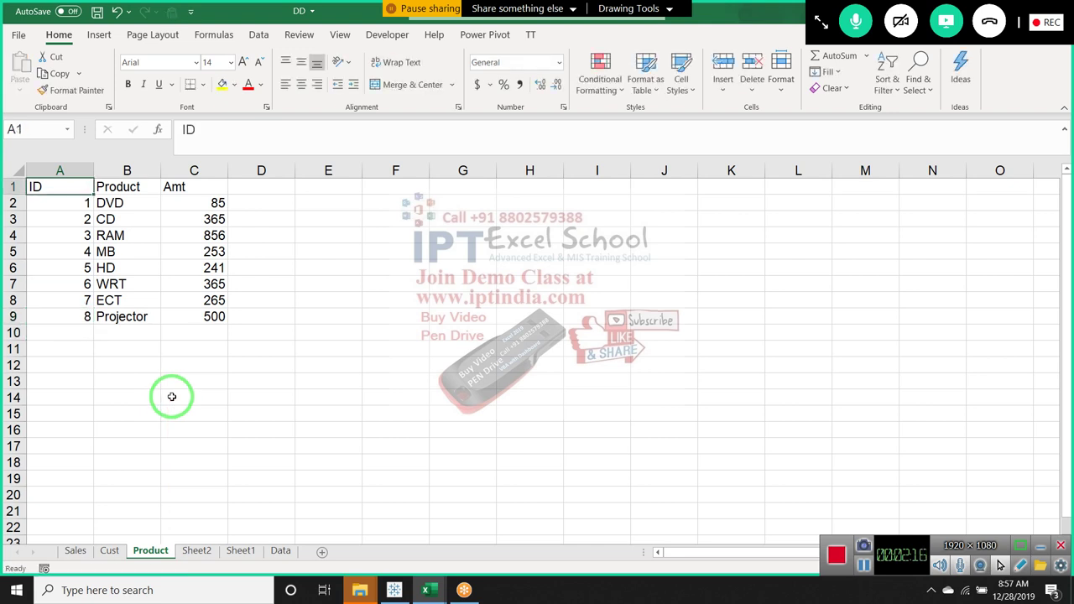
pyautogui.hotkey('ctrl', 'shift', 'Right')
pyautogui.hotkey('ctrl', 'shift', 'Down')
pyautogui.hotkey('ctrl', 'c')
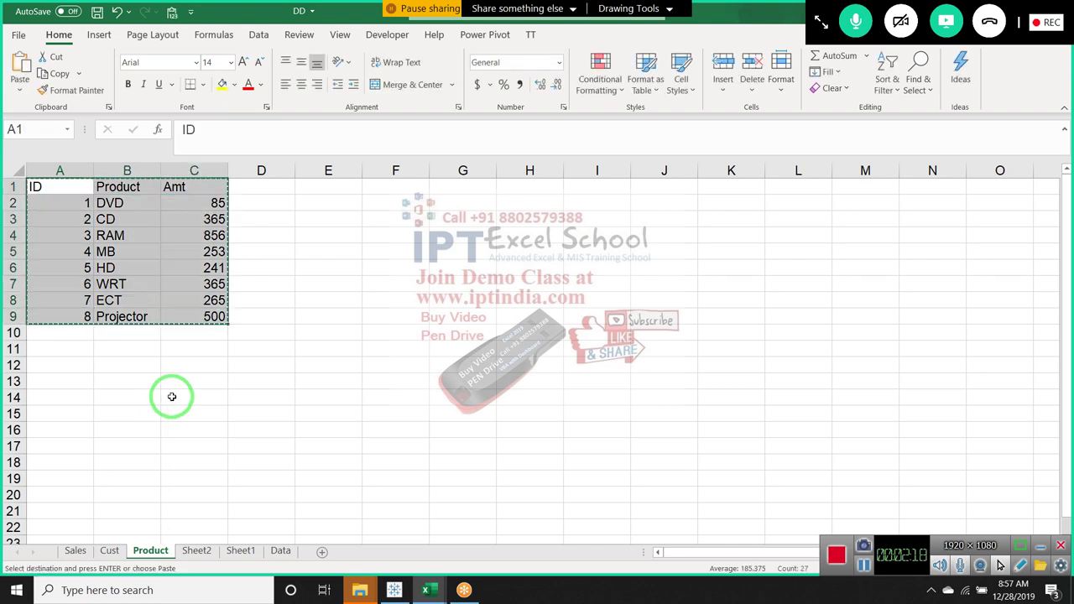
# - Paste the product table into Book2's Sheet3 and rename that sheet Product
pyautogui.hotkey('ctrl', 'Tab')
pyautogui.moveTo(172, 398); pyautogui.dragTo(127, 571)
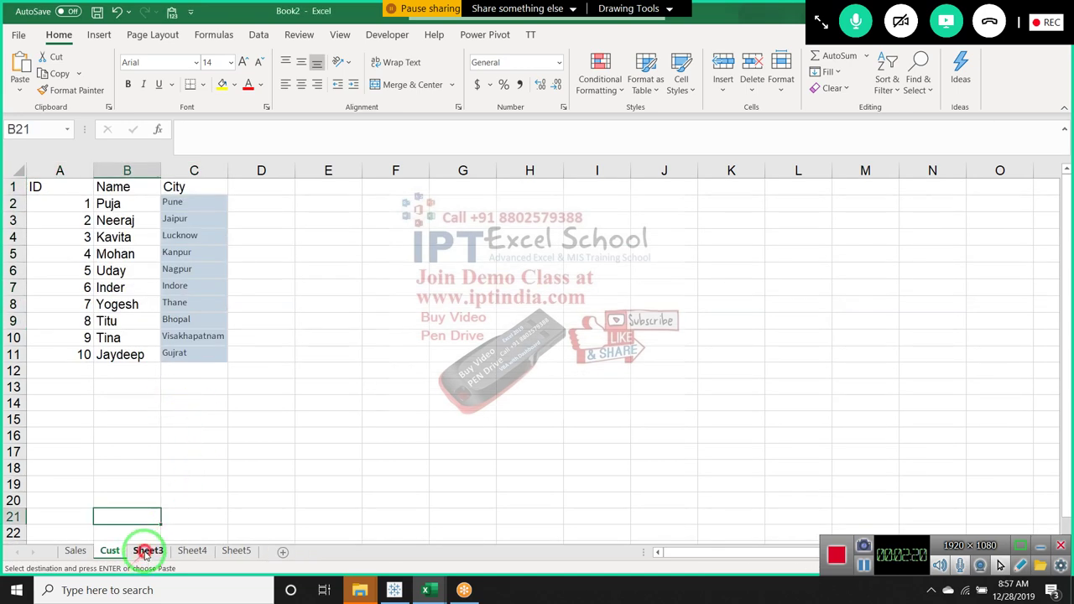
pyautogui.click(146, 551)
pyautogui.hotkey('ctrl', 'v')
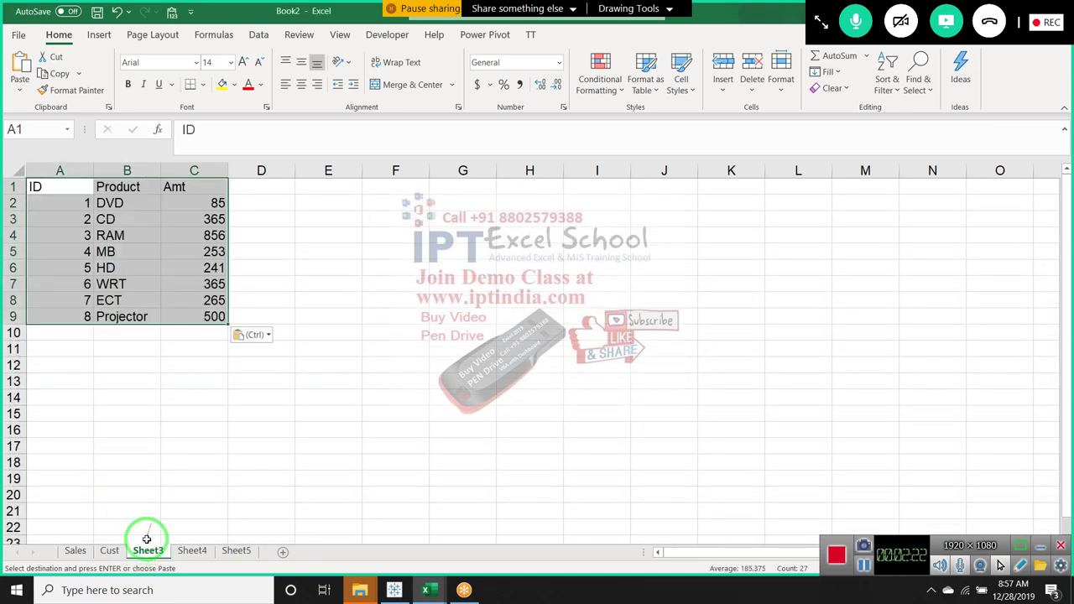
pyautogui.doubleClick(149, 551)
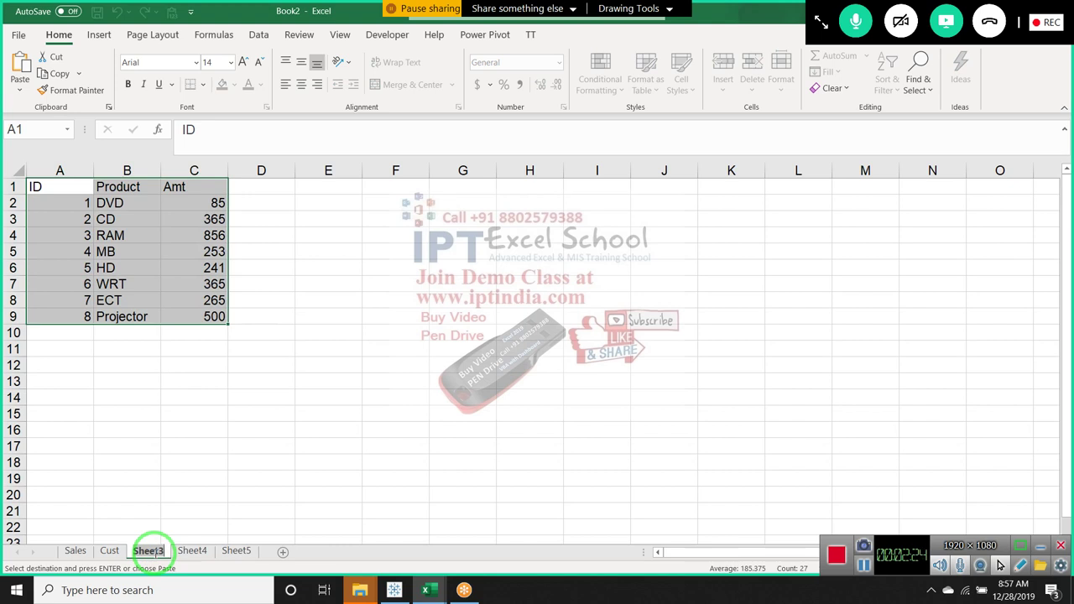
pyautogui.write('Produc')
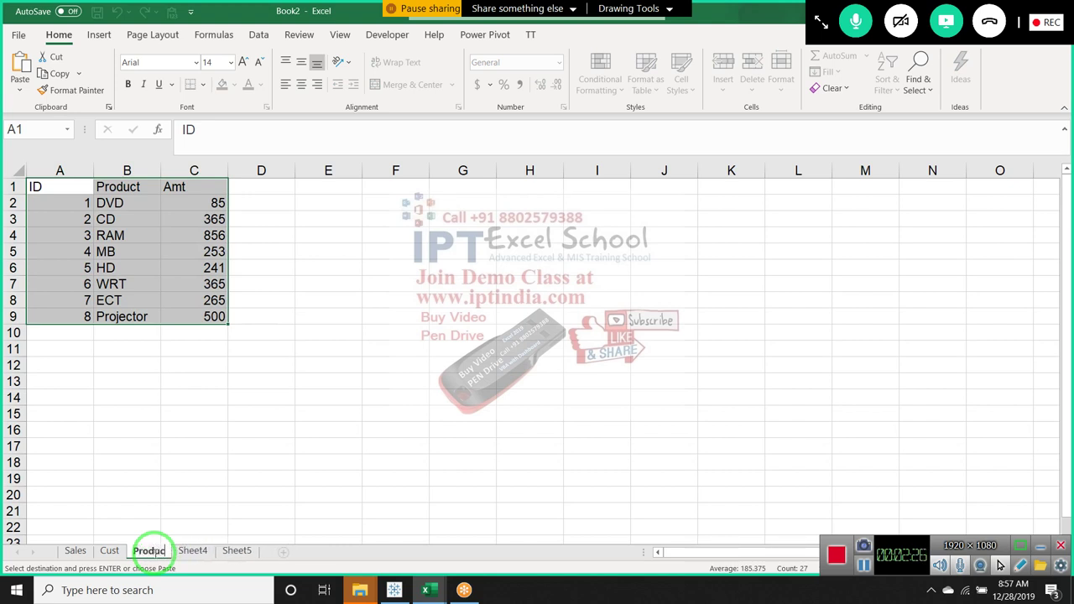
pyautogui.write('t')
pyautogui.press('Return')
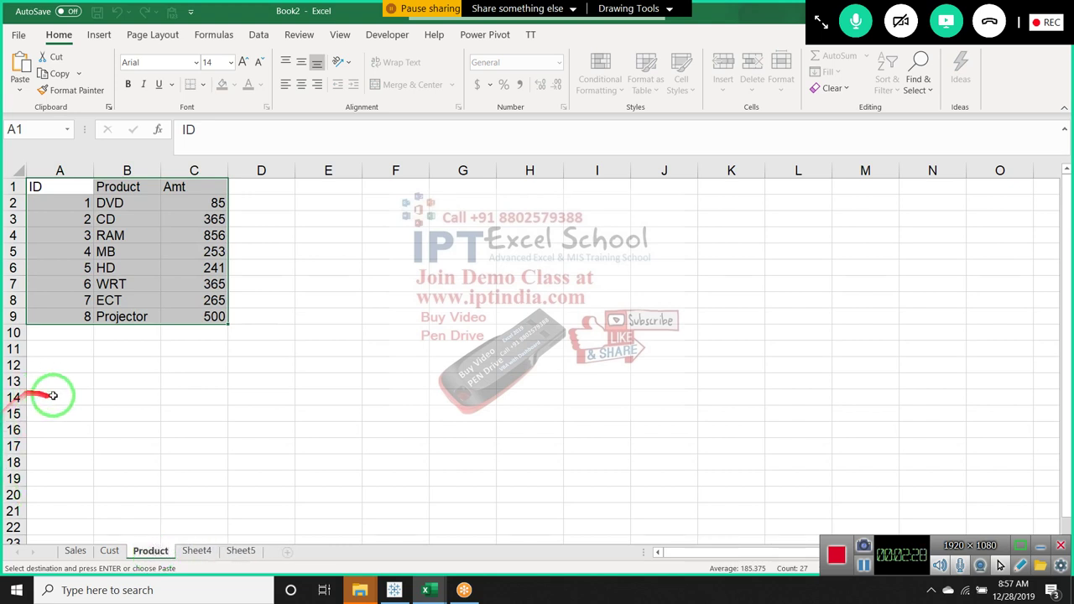
pyautogui.click(59, 396)
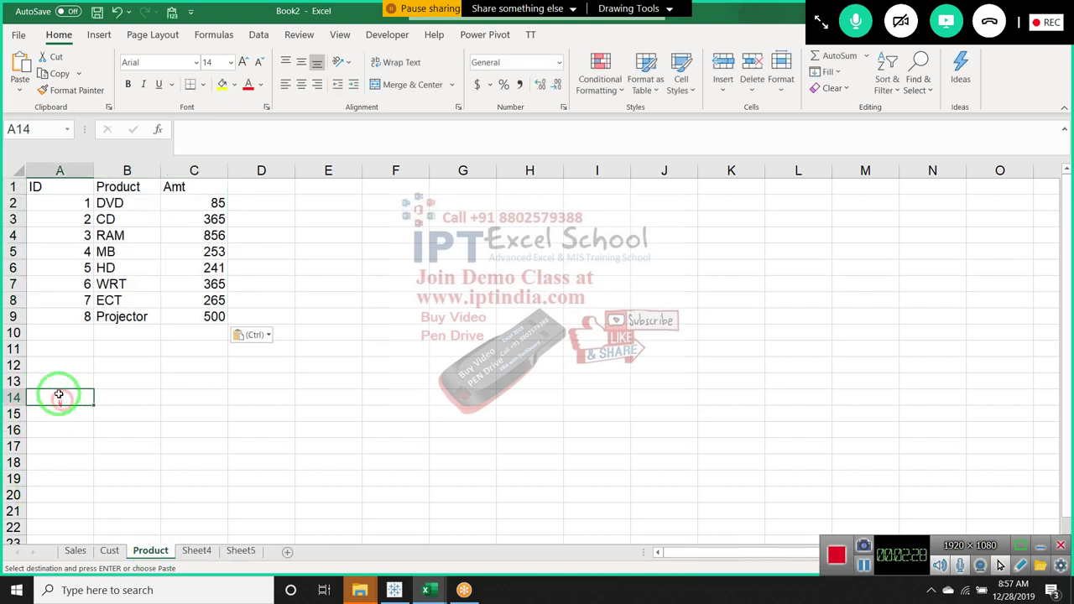
# - Browse the Sales sheet's CID column down to row 303 and back to the top
pyautogui.click(75, 554)
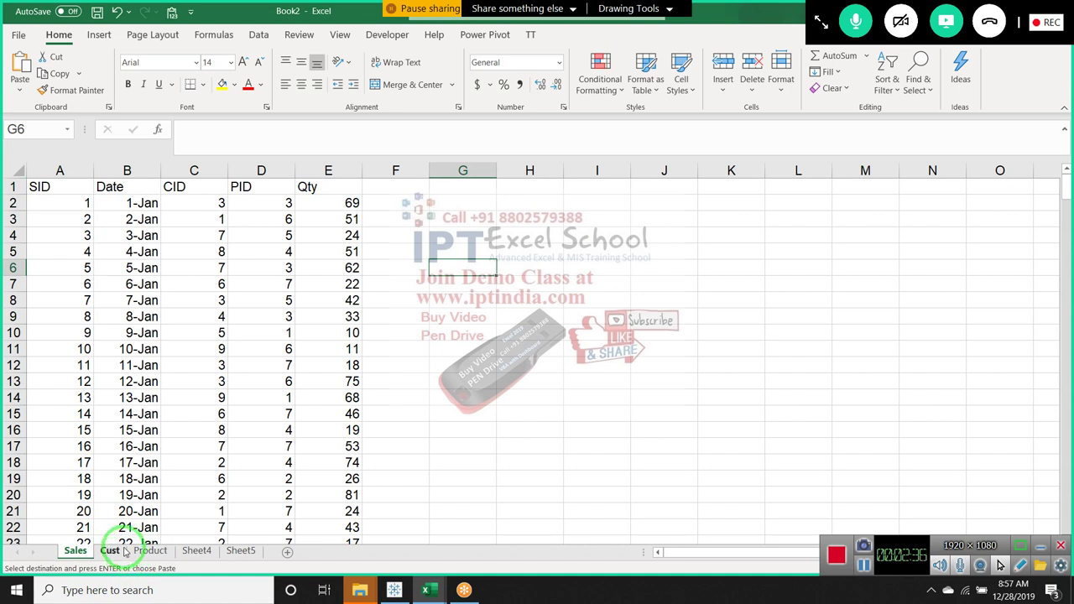
pyautogui.press('Up')
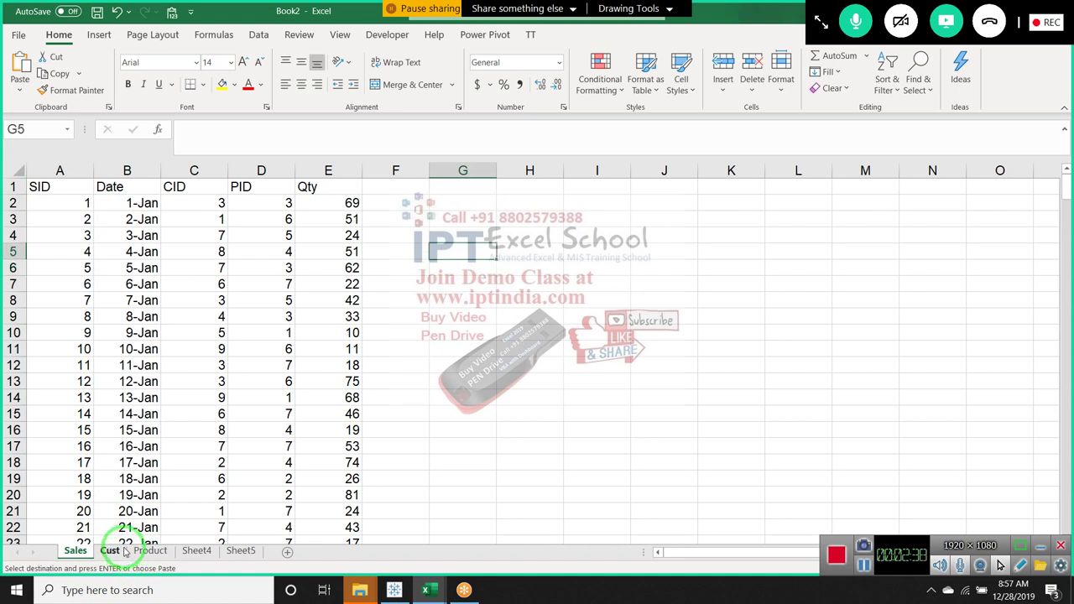
pyautogui.press('Up')
pyautogui.press('Up')
pyautogui.press('Up')
pyautogui.press('Left')
pyautogui.press('Left')
pyautogui.press('Left')
pyautogui.press('Left')
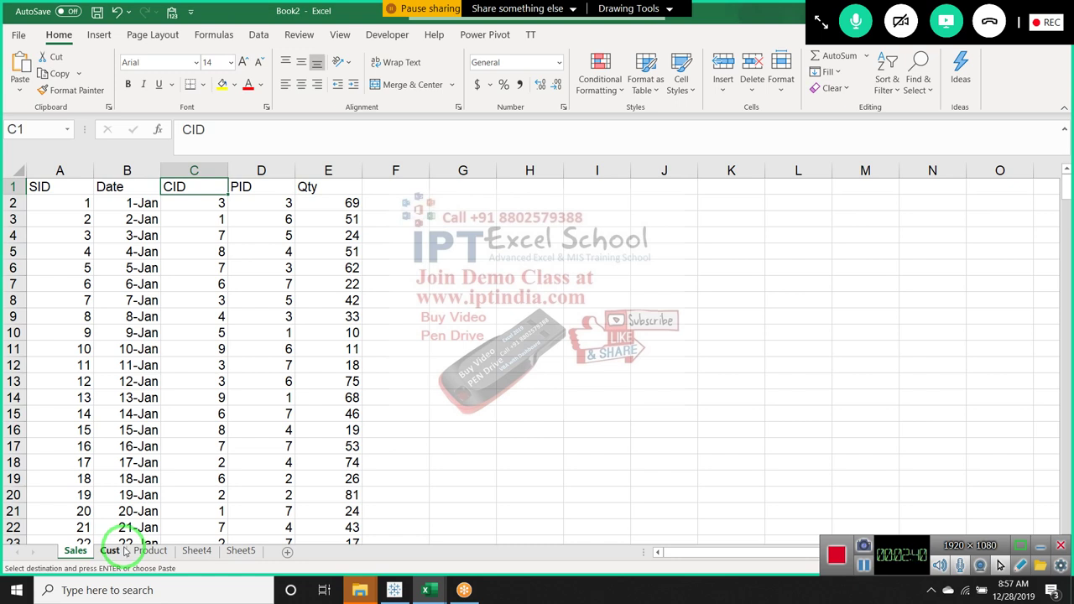
pyautogui.press('Down')
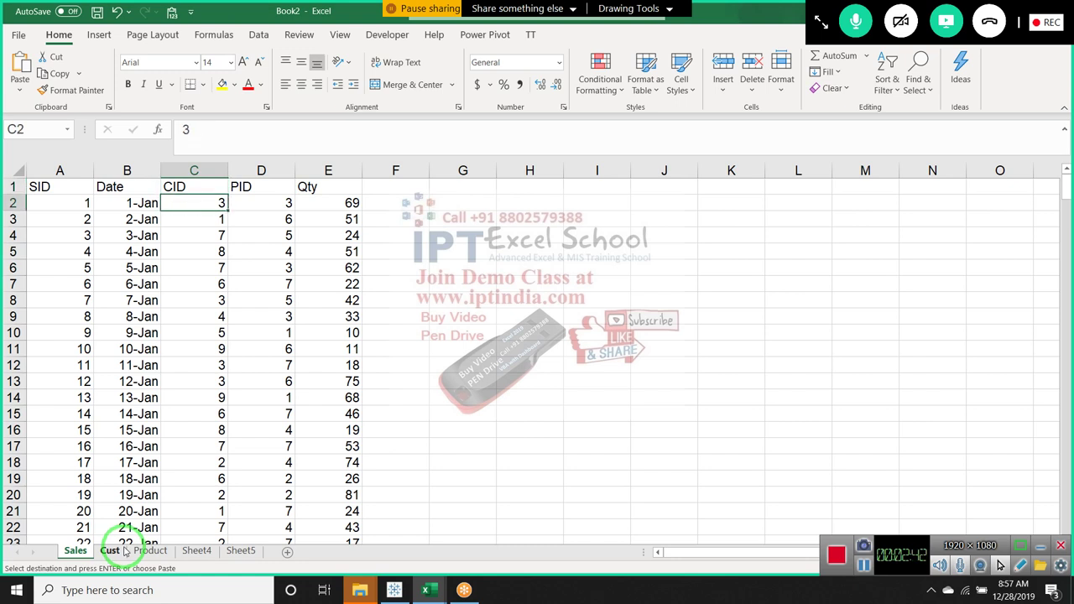
pyautogui.press('Down')
pyautogui.press('Down')
pyautogui.press('Down')
pyautogui.press('Down')
pyautogui.press('Down')
pyautogui.press('Up')
pyautogui.press('Up')
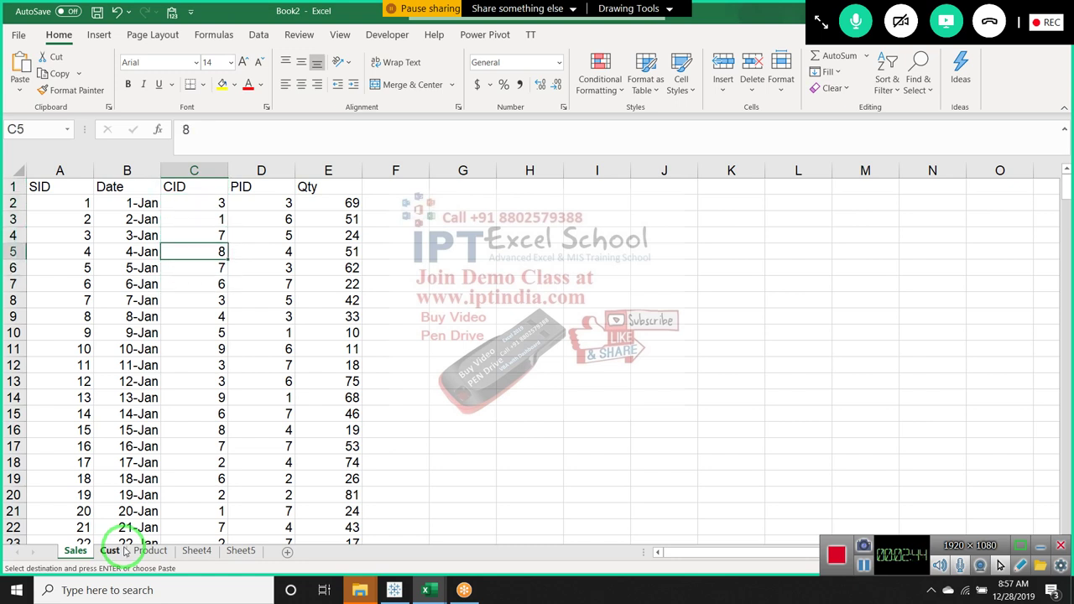
pyautogui.press('Up')
pyautogui.press('Up')
pyautogui.press('Up')
pyautogui.press('Down')
pyautogui.hotkey('ctrl', 'Down')
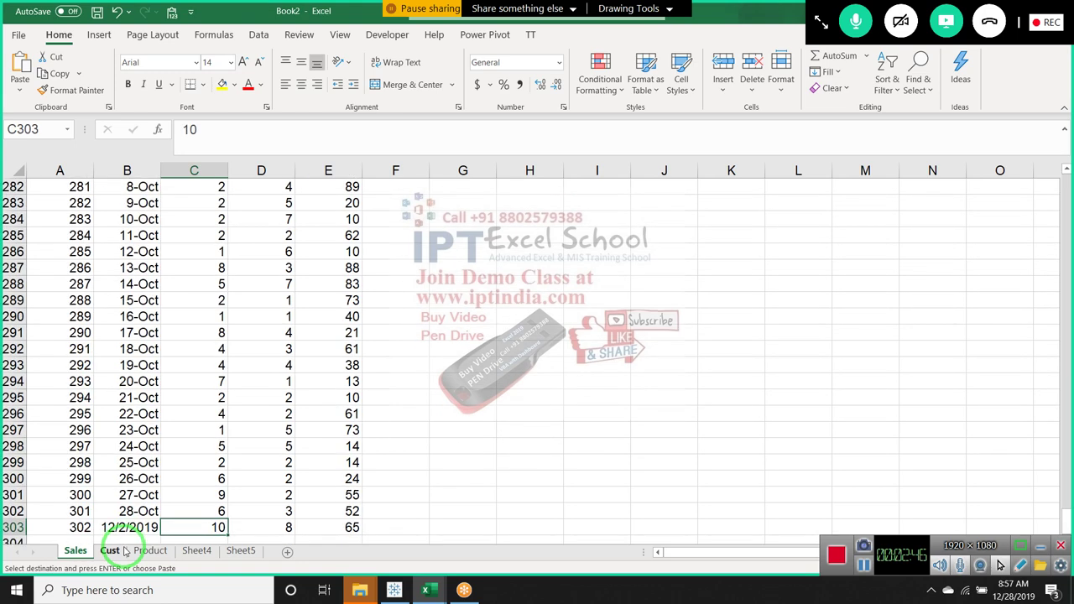
pyautogui.hotkey('ctrl', 'Up')
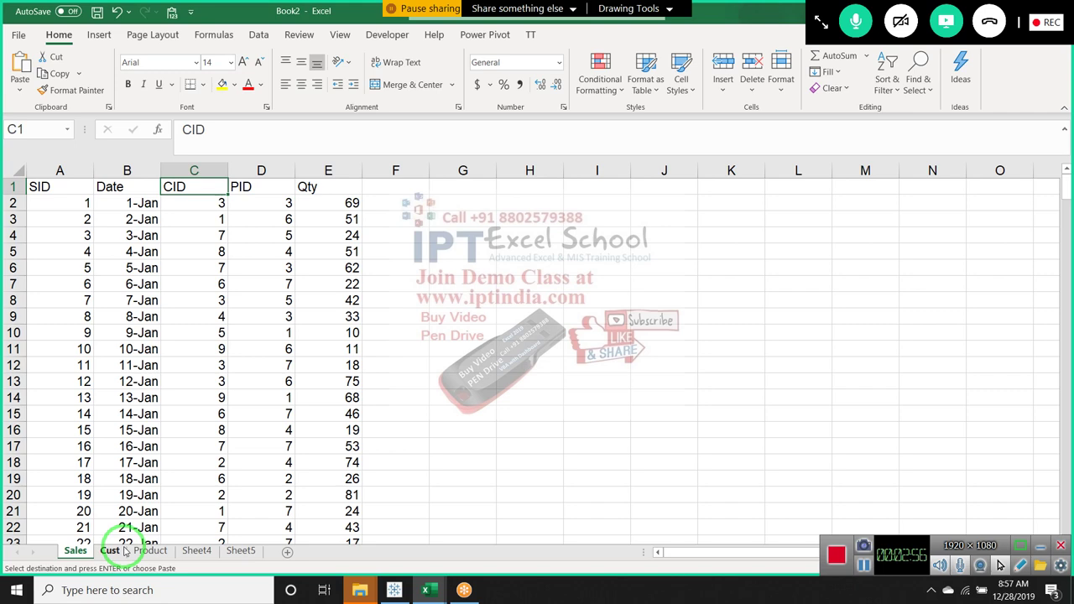
# - On the Cust sheet, select the first customer's full row of data
pyautogui.click(123, 550)
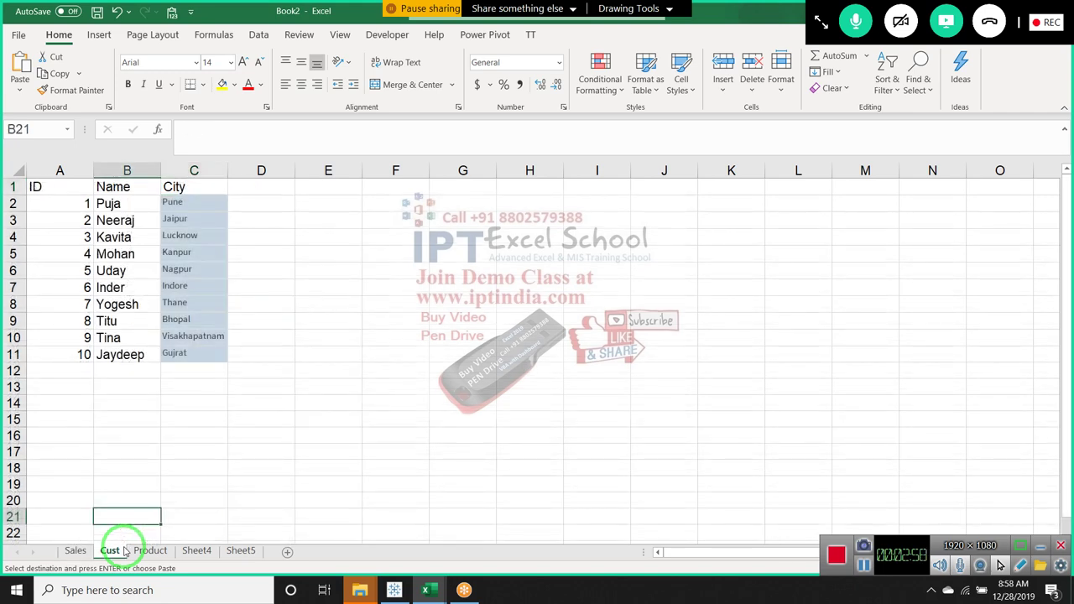
pyautogui.press('Up')
pyautogui.press('Up')
pyautogui.press('Up')
pyautogui.hotkey('ctrl', 'Up')
pyautogui.hotkey('ctrl', 'Up')
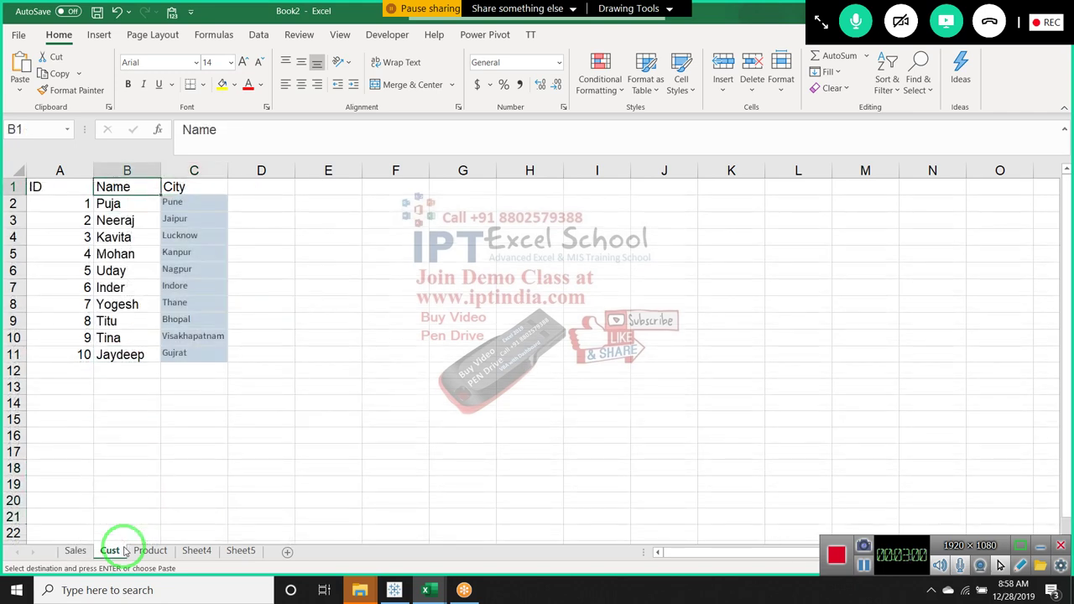
pyautogui.press('Down')
pyautogui.press('Left')
pyautogui.hotkey('ctrl', 'shift', 'Right')
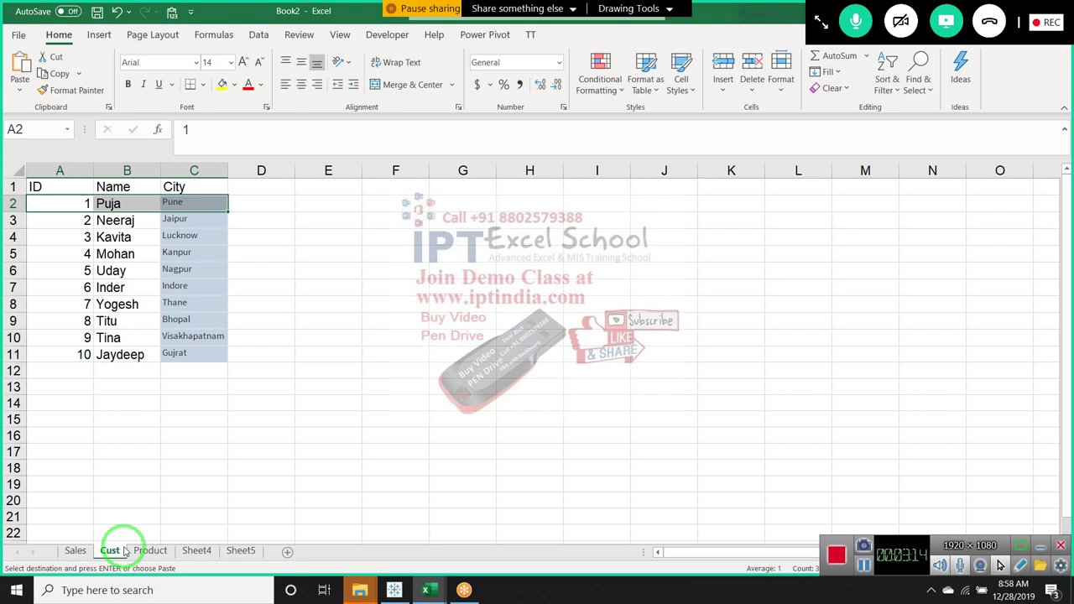
# - Check the PID values on Sales, then move to the Product sheet's top
pyautogui.hotkey('ctrl', 'pageup')
pyautogui.press('Right')
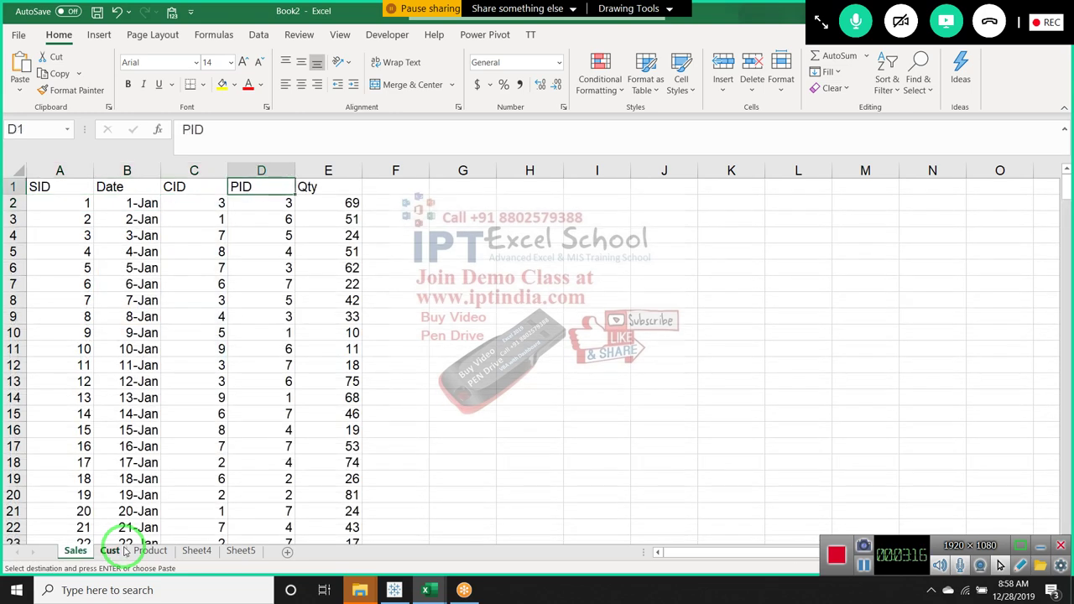
pyautogui.press('Down')
pyautogui.press('Down')
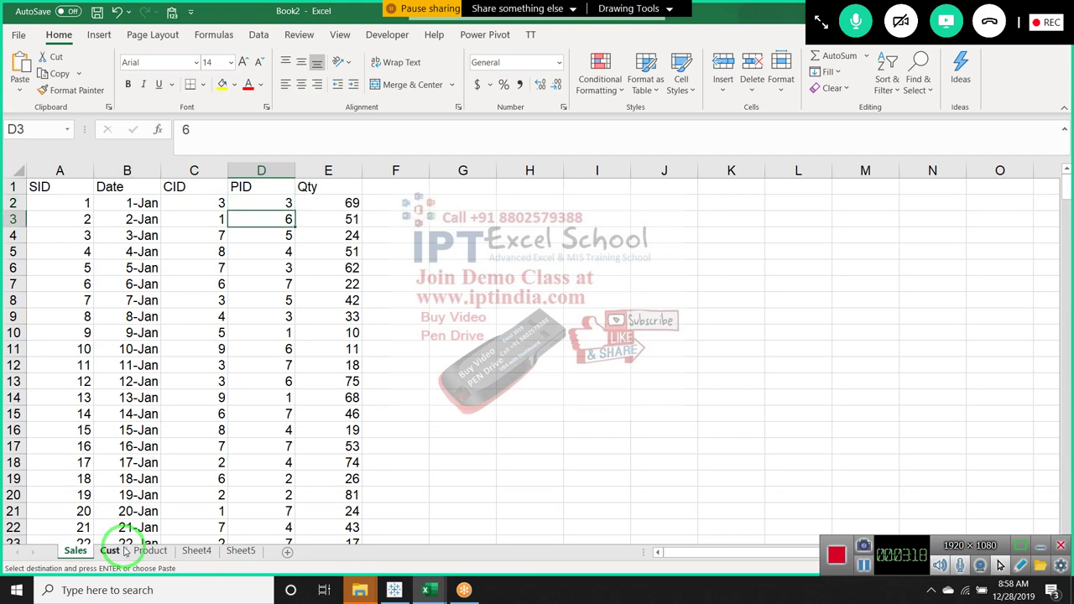
pyautogui.hotkey('ctrl', 'pagedown')
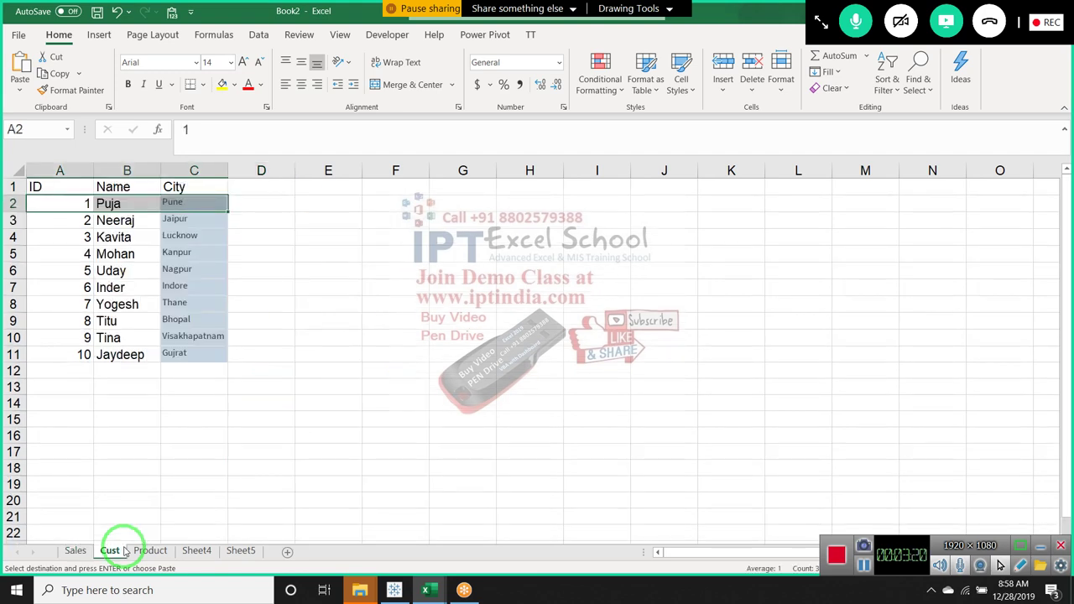
pyautogui.hotkey('ctrl', 'pagedown')
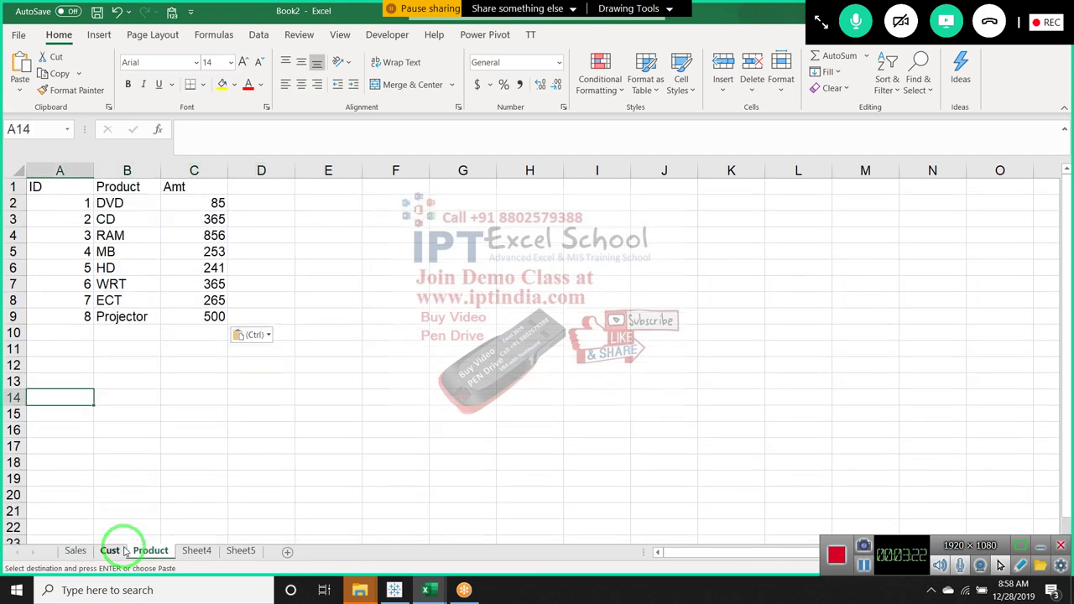
pyautogui.hotkey('ctrl', 'Up')
pyautogui.hotkey('ctrl', 'Up')
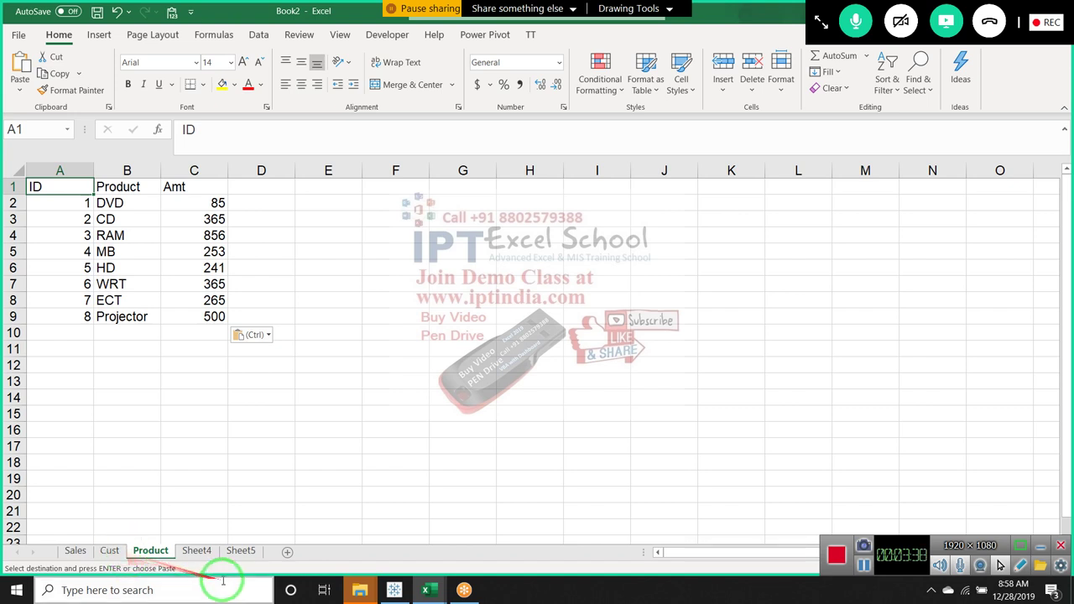
pyautogui.click(419, 592)
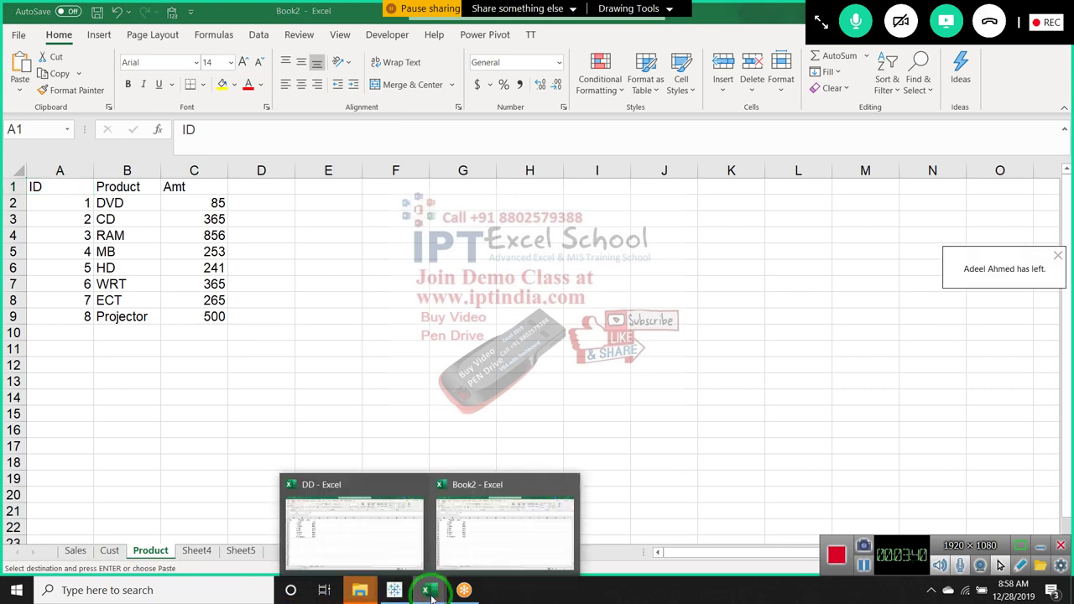
pyautogui.moveTo(408, 550)
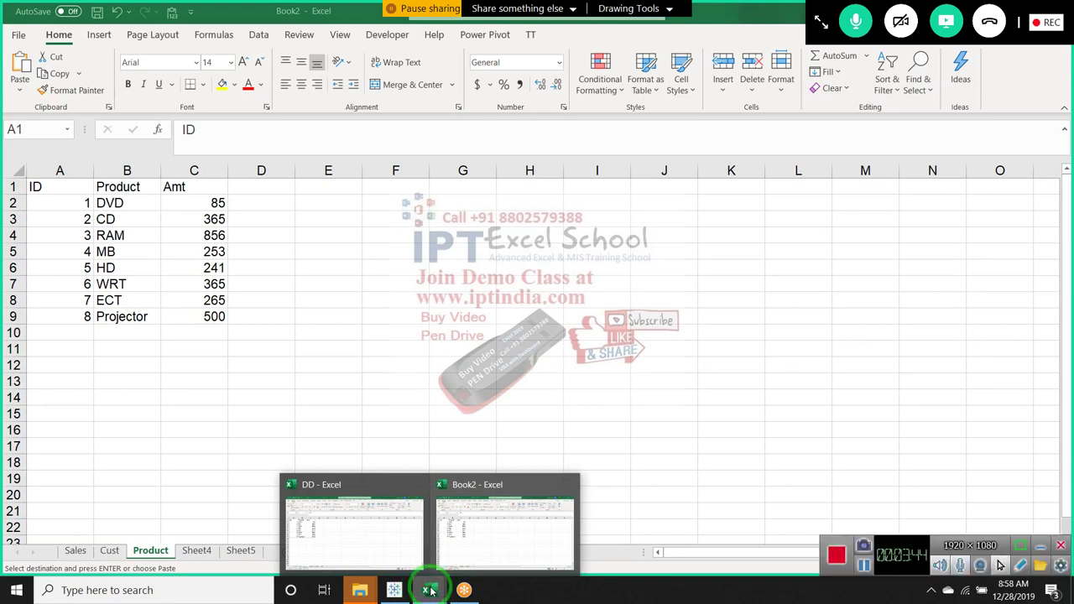
pyautogui.click(430, 590)
pyautogui.click(429, 589)
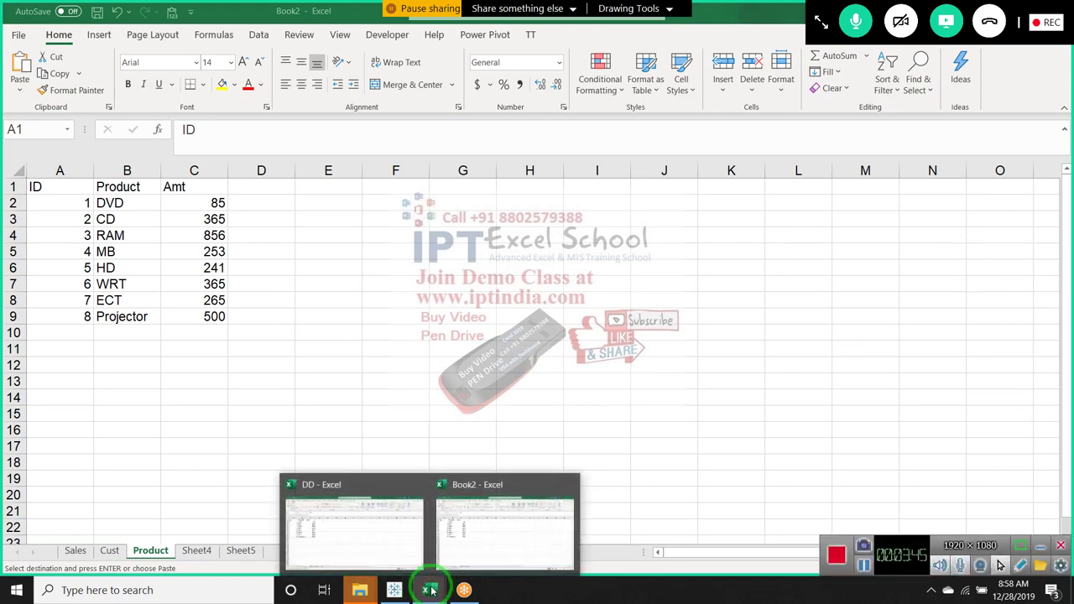
pyautogui.click(377, 558)
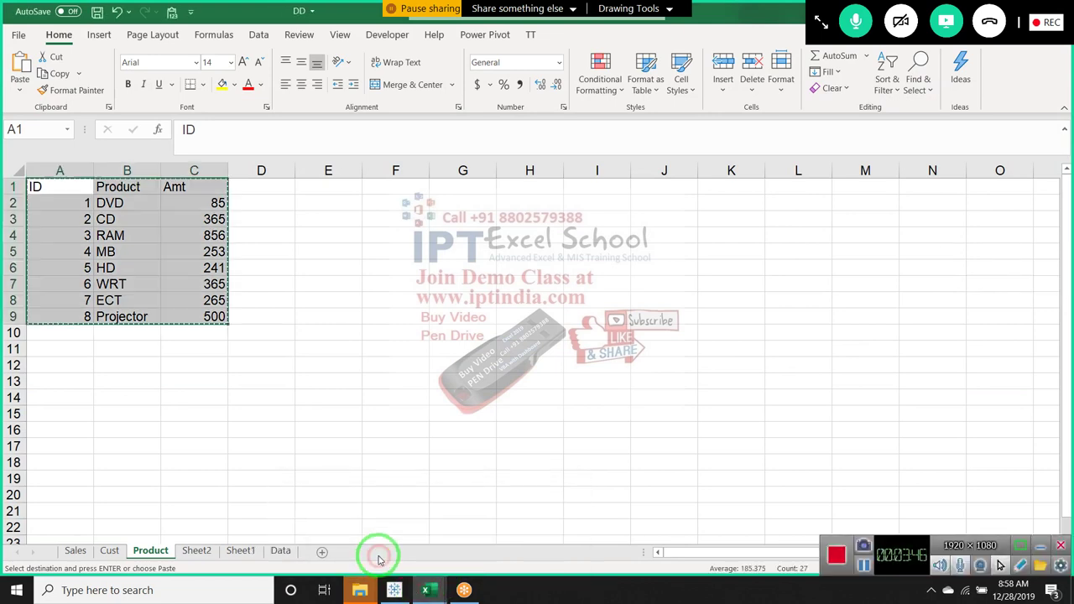
pyautogui.click(281, 552)
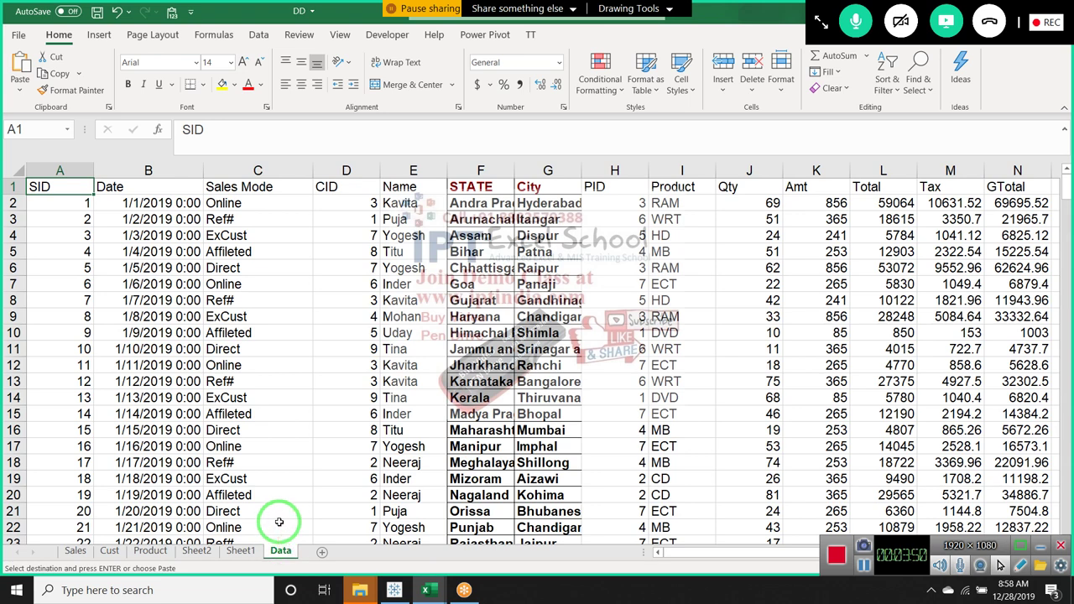
pyautogui.press('Right')
pyautogui.press('Right')
pyautogui.press('Right')
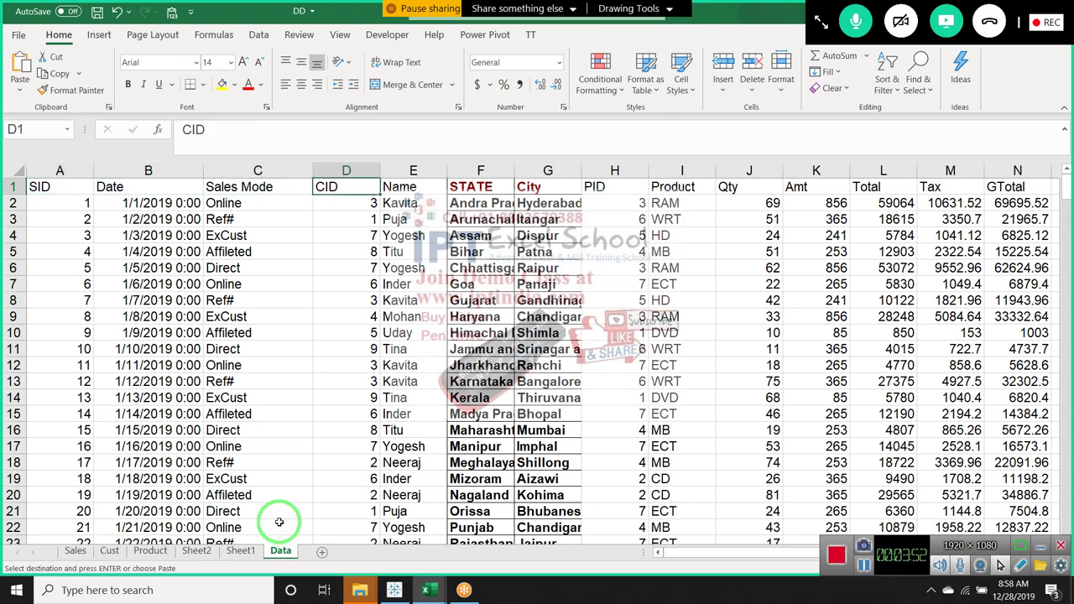
pyautogui.press('Down')
pyautogui.press('Down')
pyautogui.press('Up')
pyautogui.press('Up')
pyautogui.press('Down')
pyautogui.press('Down')
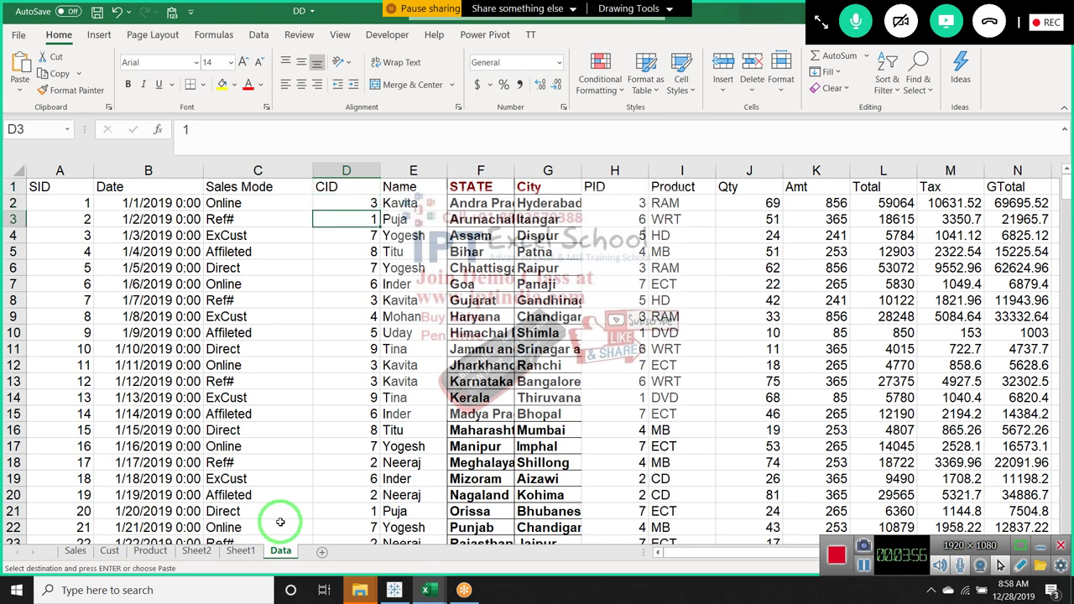
pyautogui.press('Right')
pyautogui.press('Right')
pyautogui.press('Right')
pyautogui.press('Right')
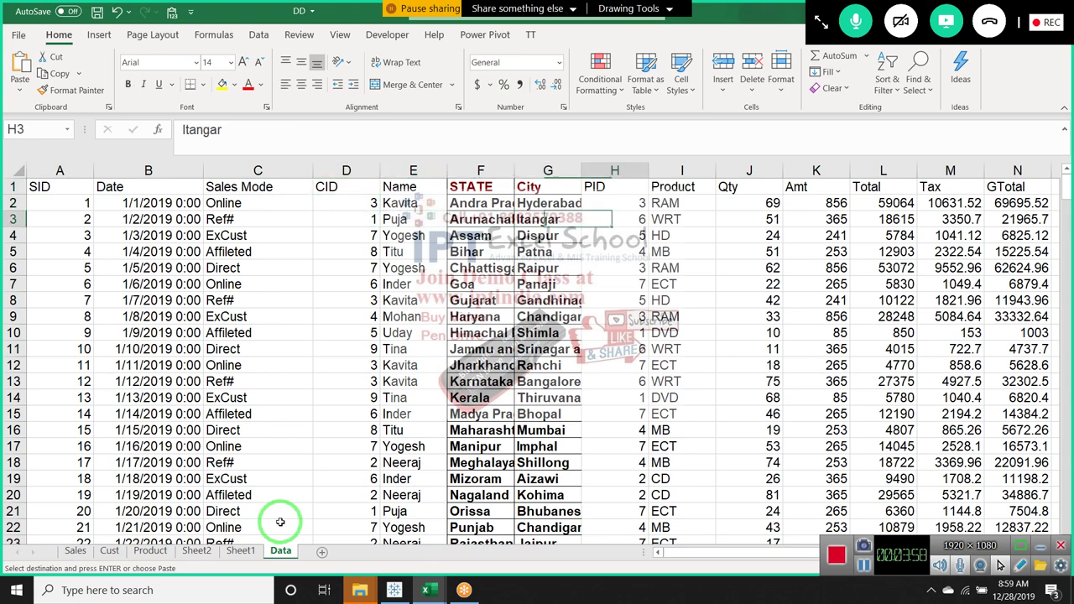
pyautogui.press('Right')
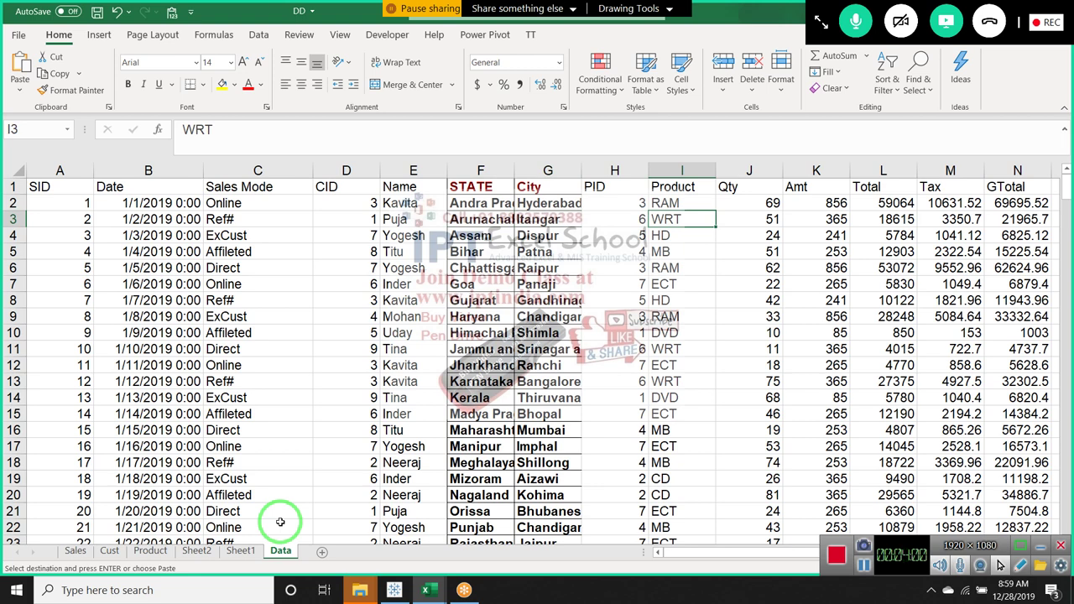
pyautogui.press('Right')
pyautogui.press('Right')
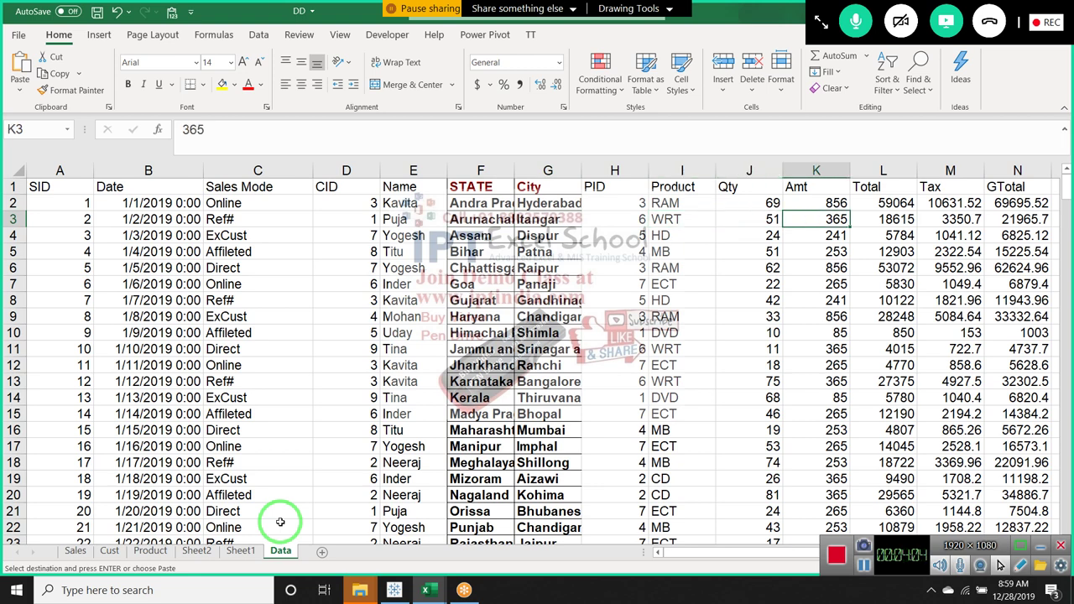
# - Rename the Product sheet's Amt header to MRP
pyautogui.hotkey('ctrl', 'Tab')
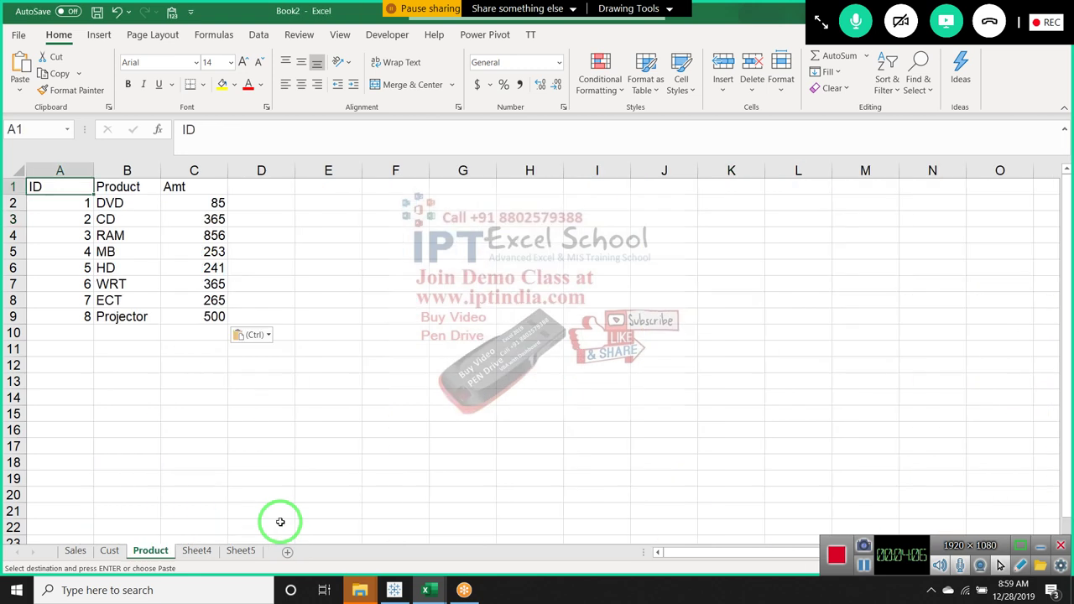
pyautogui.press('Right')
pyautogui.press('Right')
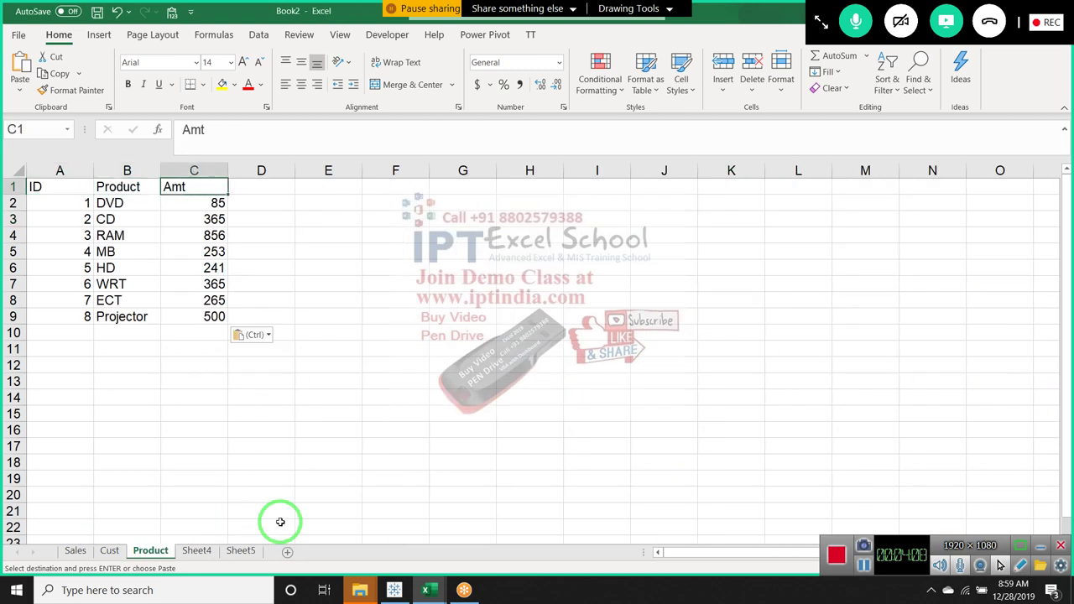
pyautogui.write('MRT')
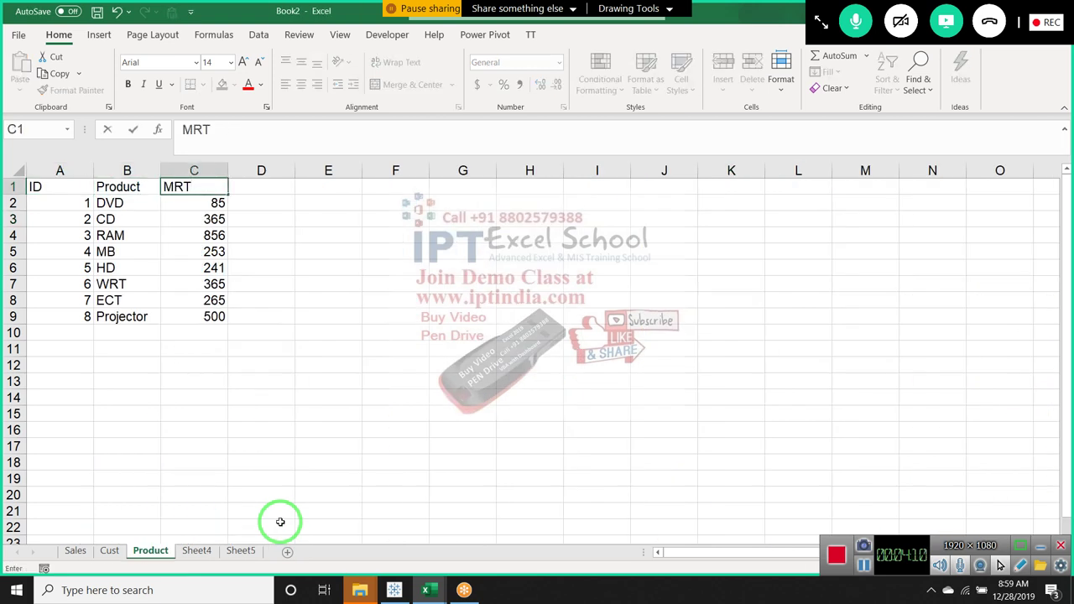
pyautogui.press('BackSpace')
pyautogui.write('P')
pyautogui.press('Return')
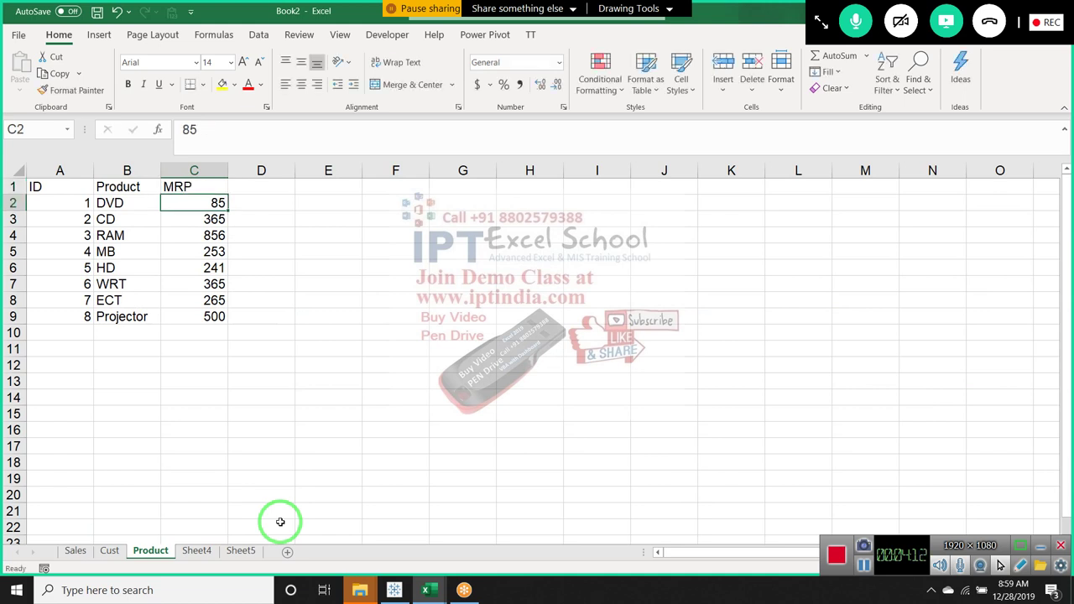
pyautogui.moveTo(280, 525); pyautogui.dragTo(63, 597)
# - Insert a new Name column before PID on the Sales sheet
pyautogui.click(74, 551)
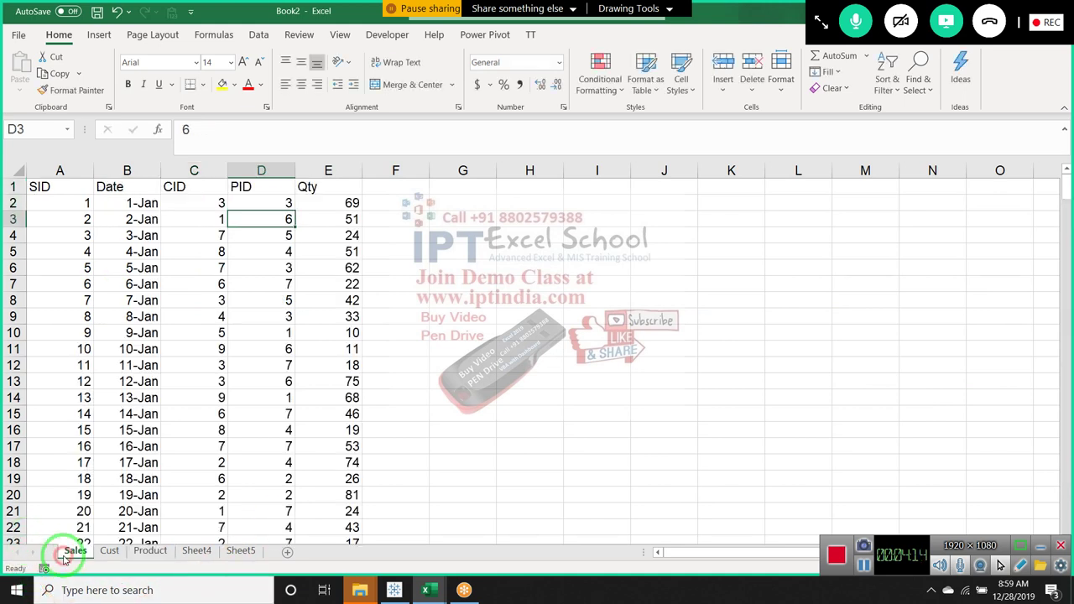
pyautogui.click(237, 171)
pyautogui.hotkey('ctrl', '+')
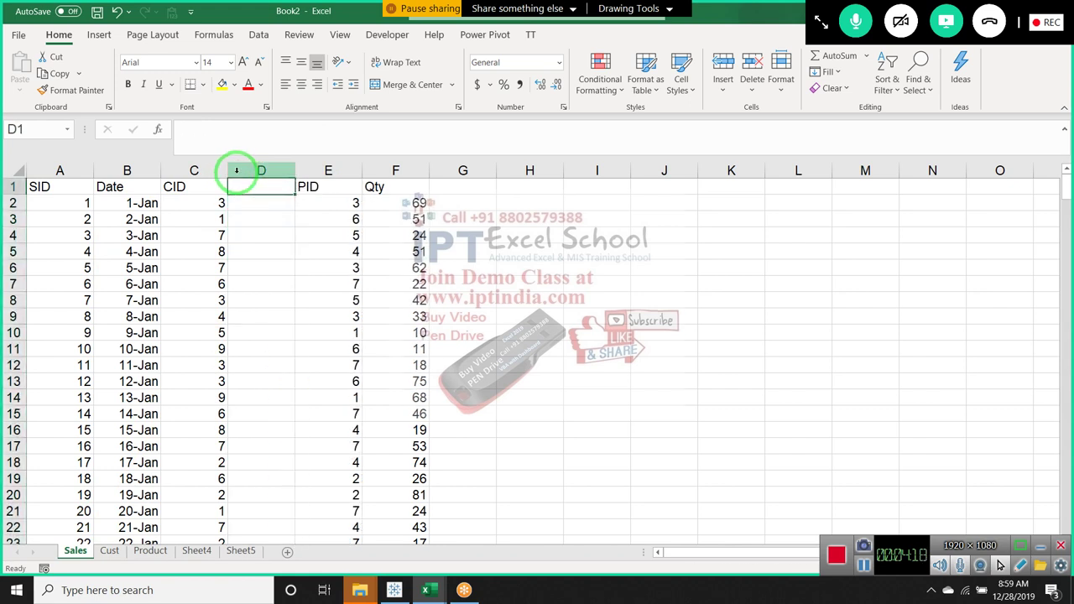
pyautogui.write('Name')
pyautogui.press('Return')
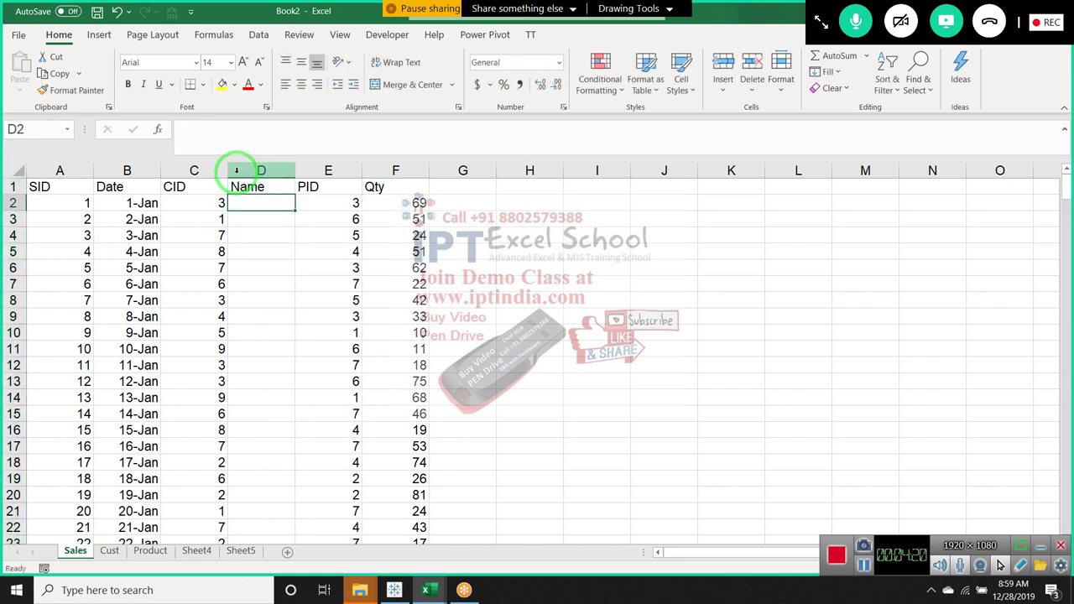
# - Enter =VLOOKUP(C2,Cust!A:C,2,0) in D2 to look up each customer's name
pyautogui.write('=vl')
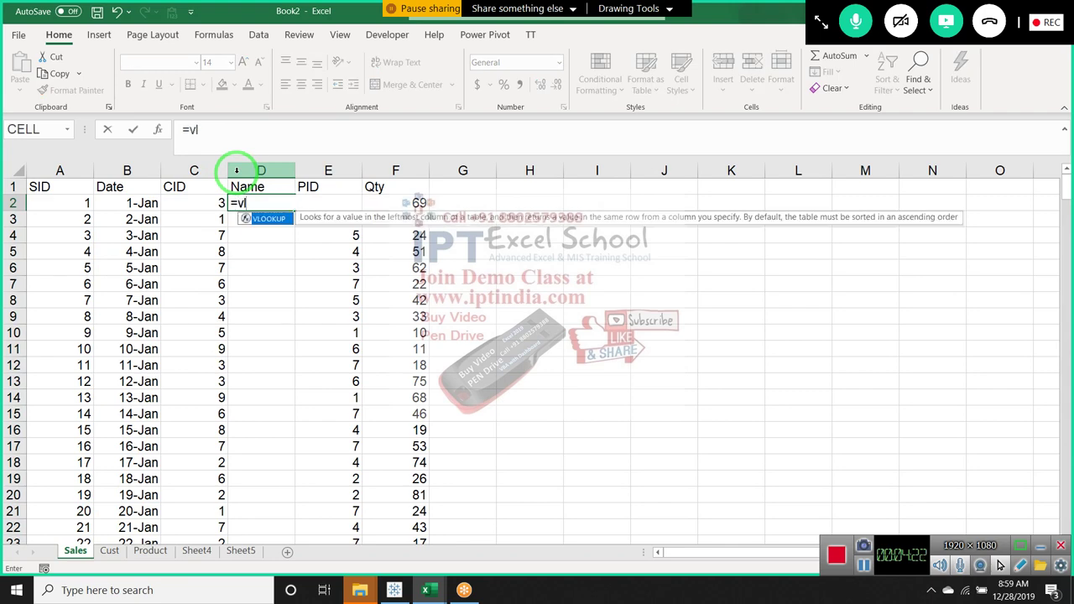
pyautogui.press('Tab')
pyautogui.press('Left')
pyautogui.write(',')
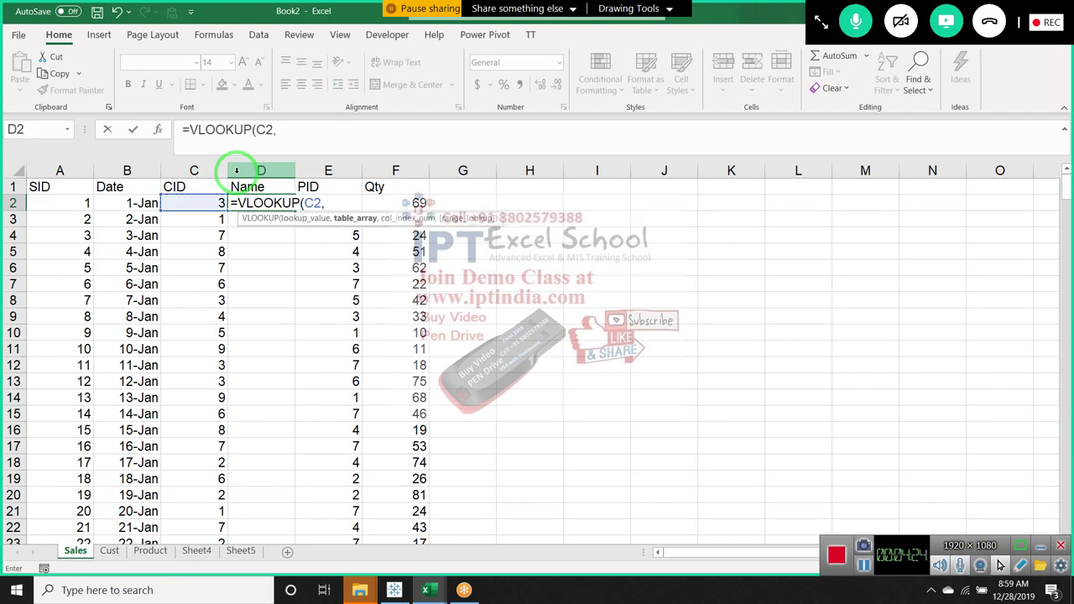
pyautogui.click(110, 551)
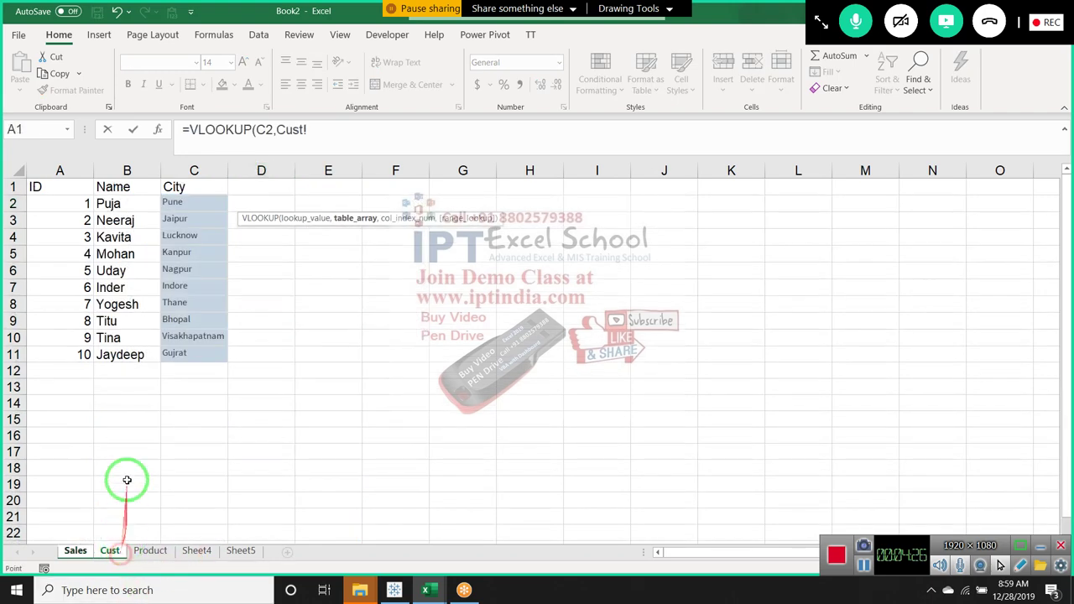
pyautogui.moveTo(65, 170); pyautogui.dragTo(170, 178)
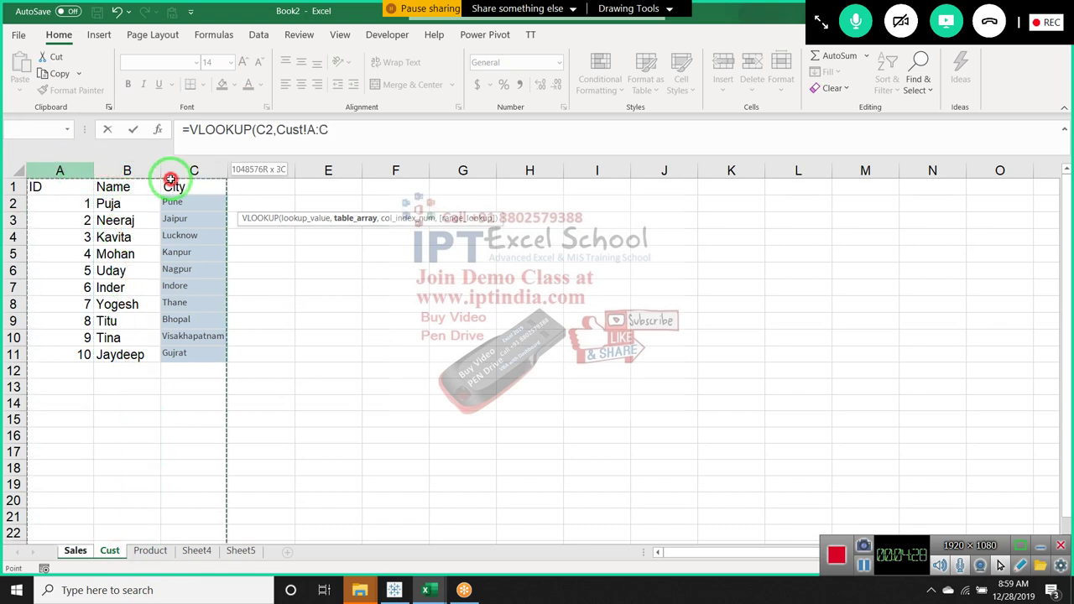
pyautogui.write(',')
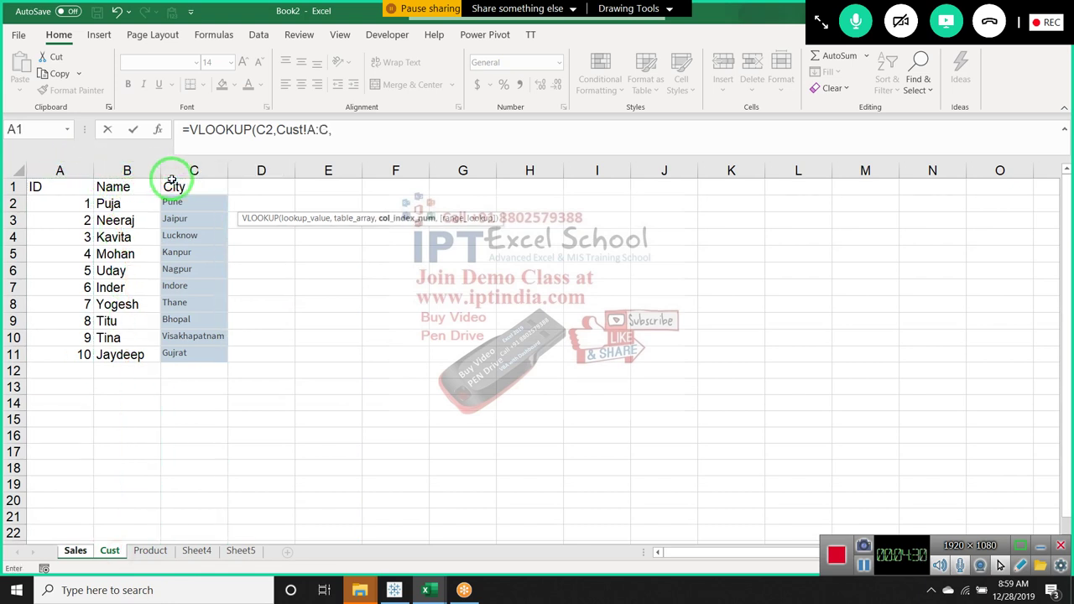
pyautogui.write('3')
pyautogui.press('BackSpace')
pyautogui.write('2,0')
pyautogui.press('Return')
# - Fill the lookup down column D, then delete the Name column
pyautogui.press('Up')
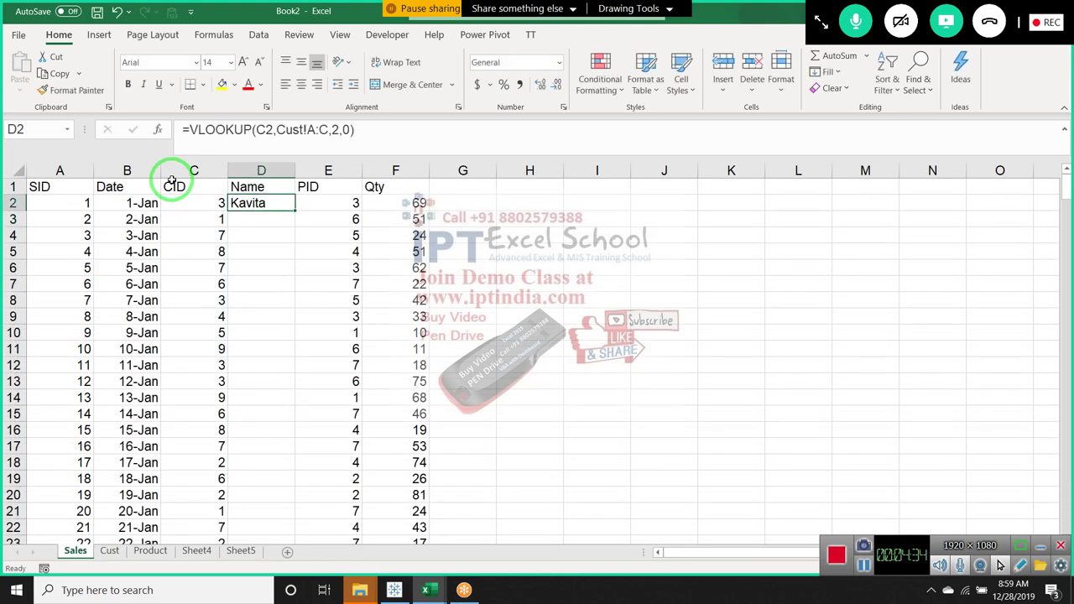
pyautogui.doubleClick(294, 209)
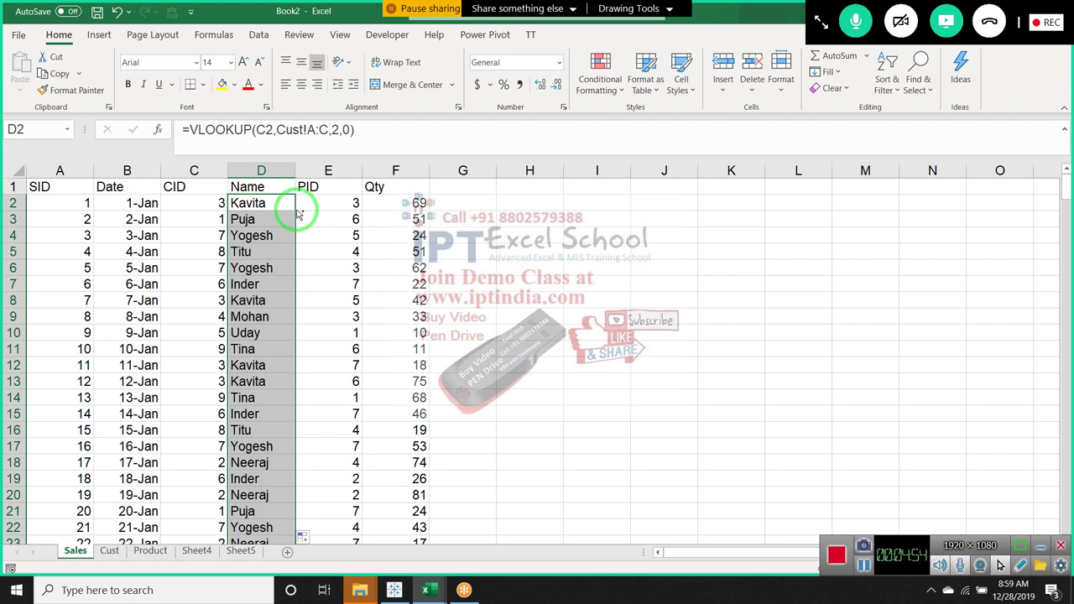
pyautogui.hotkey('ctrl', 'space')
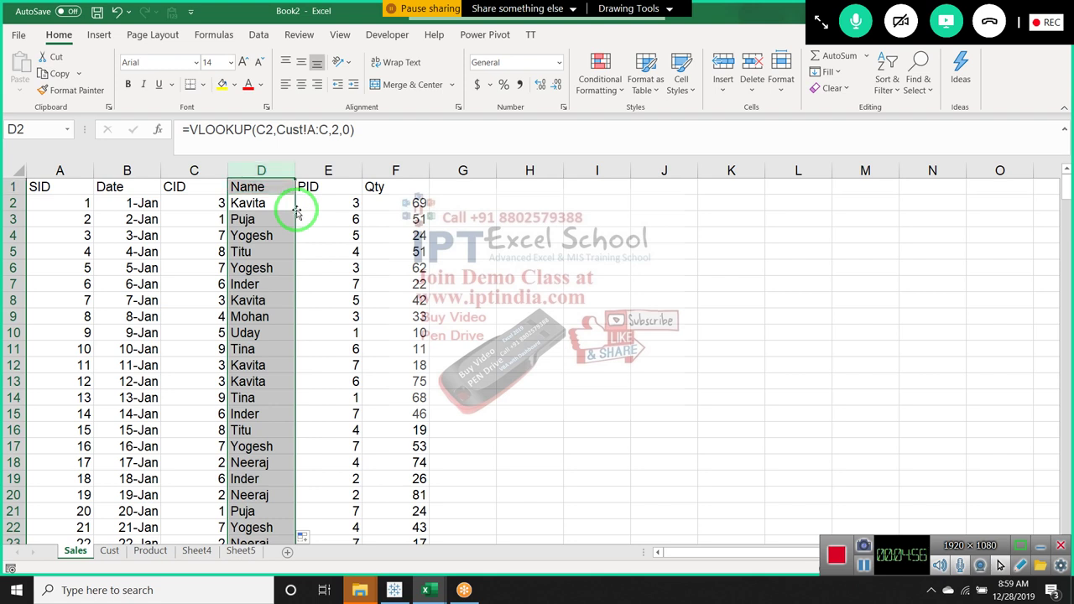
pyautogui.hotkey('ctrl', '-')
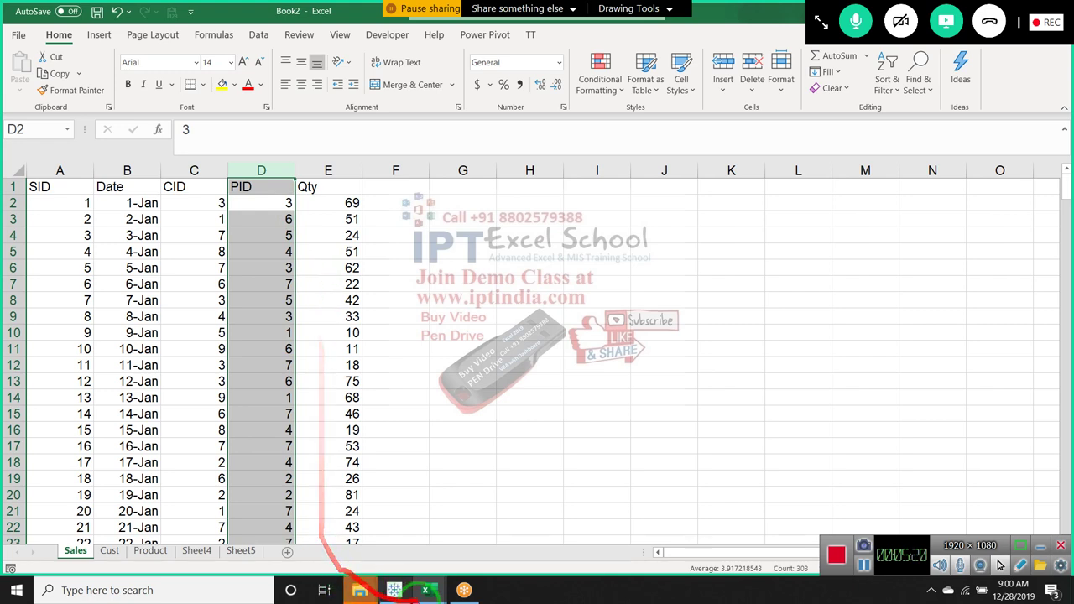
# - Bring DD forward, restore its window, and close it with Don't Save
pyautogui.moveTo(425, 594)
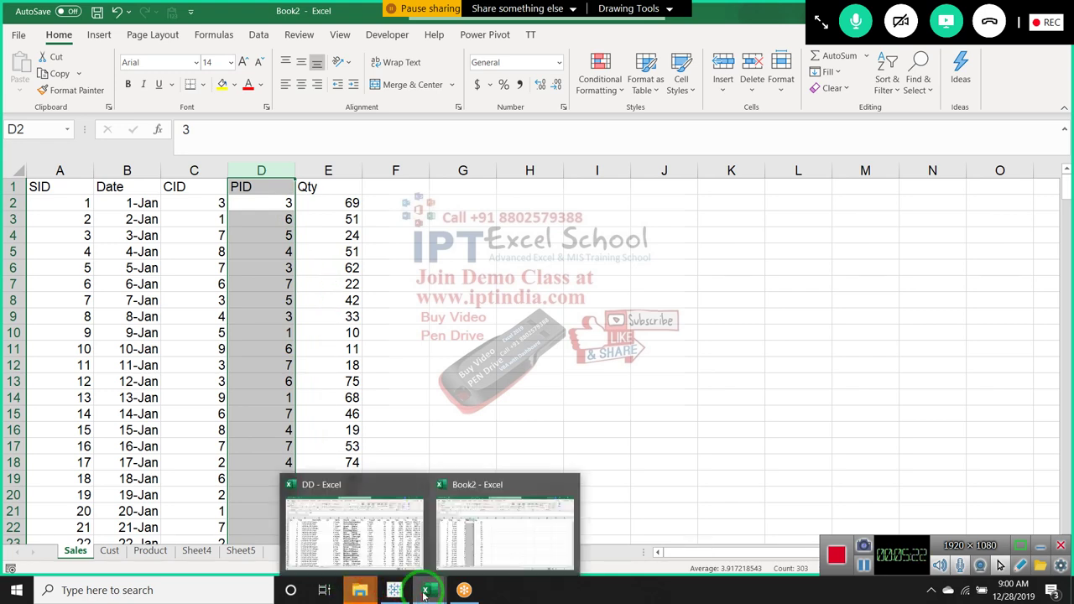
pyautogui.click(383, 545)
pyautogui.moveTo(383, 546); pyautogui.dragTo(349, 29)
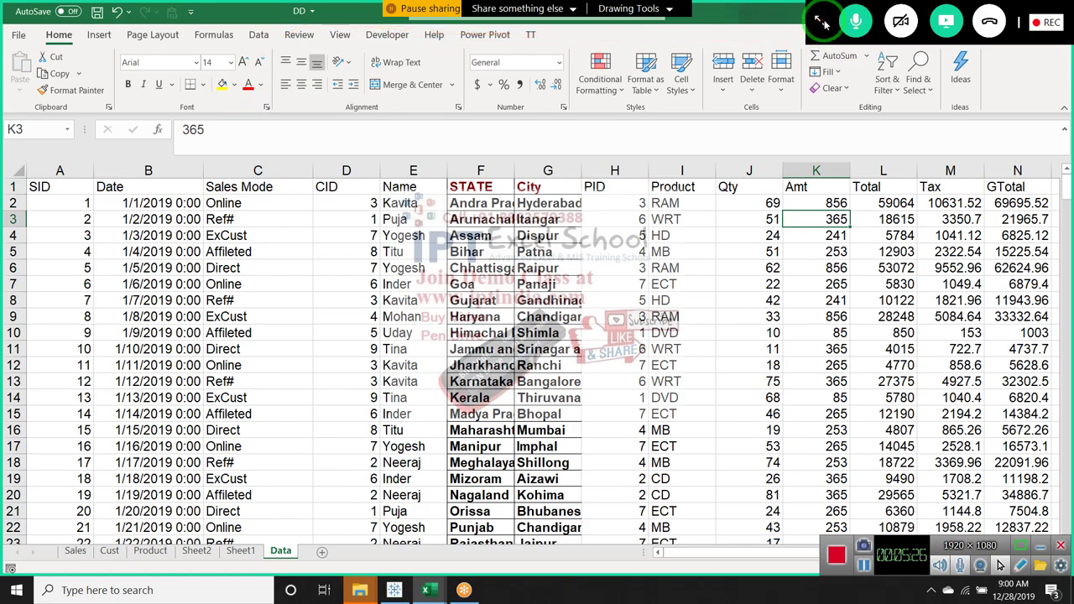
pyautogui.moveTo(797, 25); pyautogui.dragTo(831, 113)
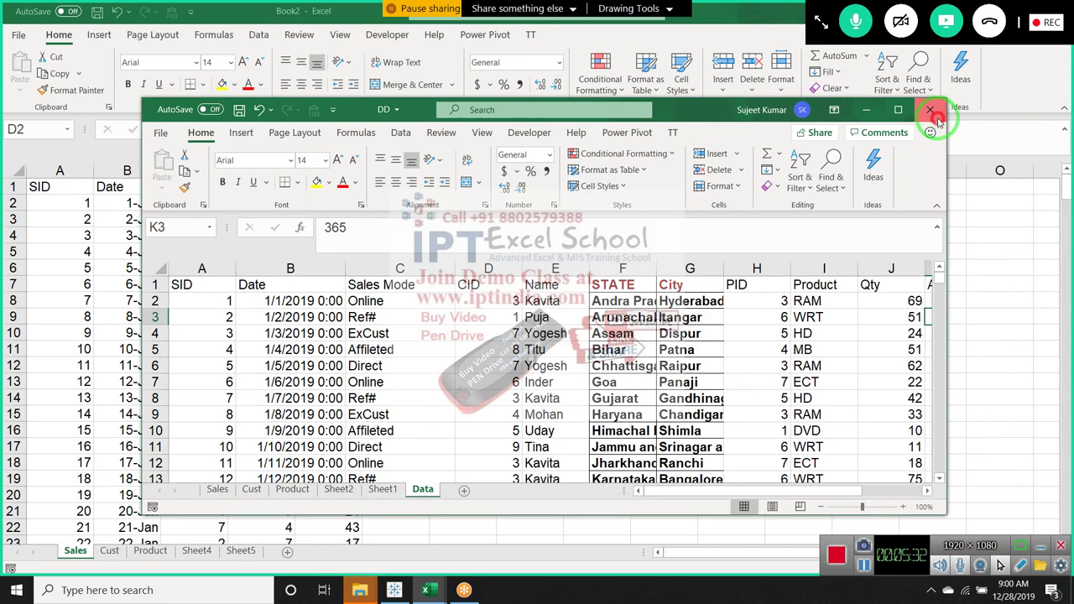
pyautogui.click(933, 113)
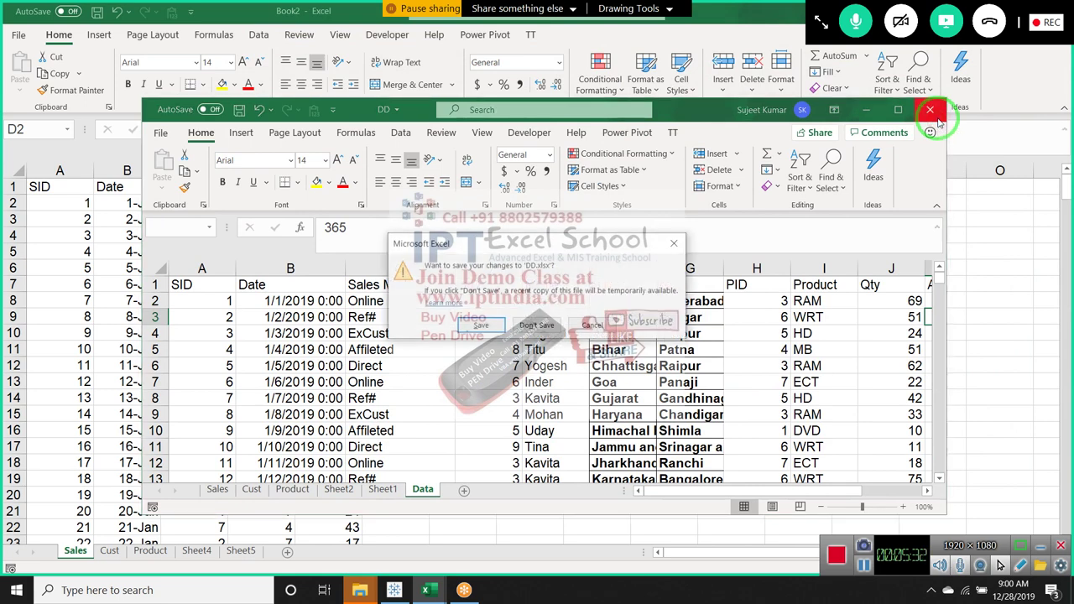
pyautogui.click(531, 328)
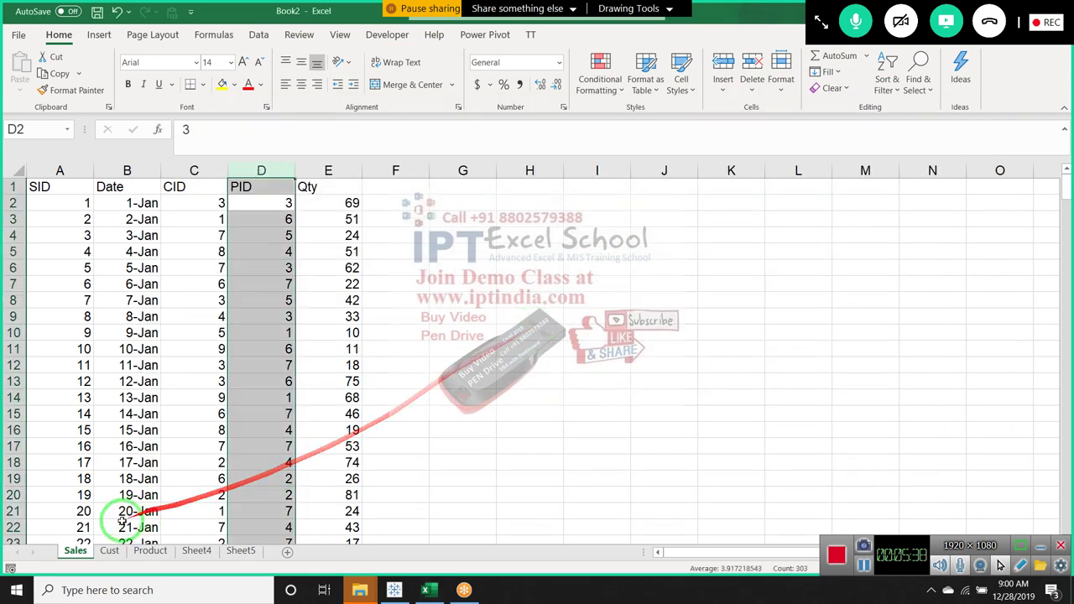
# - Select sample ranges: Cust names and cities, then the Product column B1:B10
pyautogui.click(109, 547)
pyautogui.moveTo(118, 203); pyautogui.dragTo(126, 338)
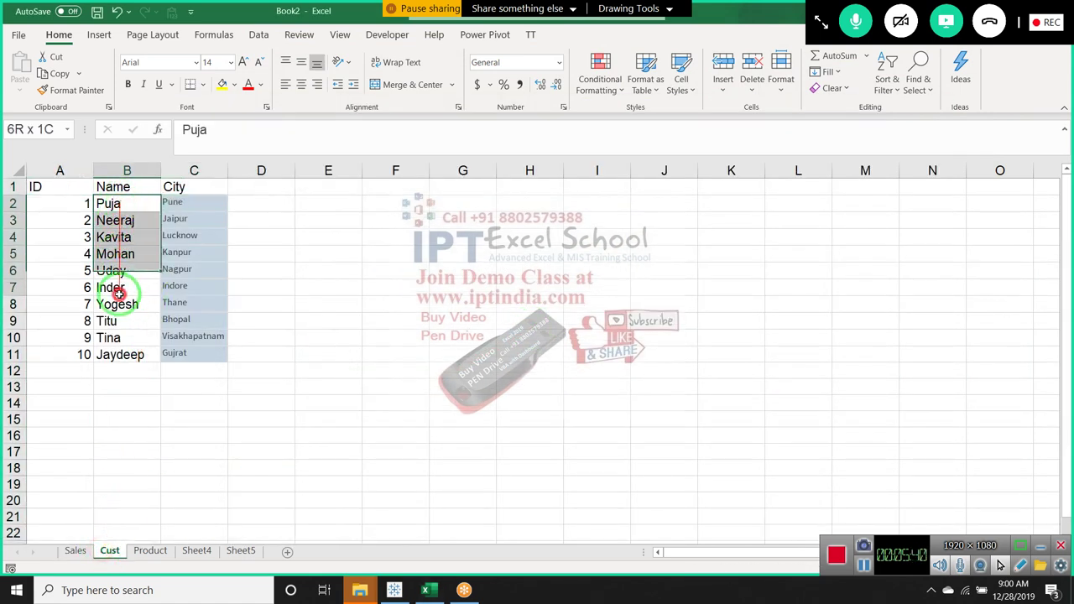
pyautogui.moveTo(177, 223); pyautogui.dragTo(177, 335)
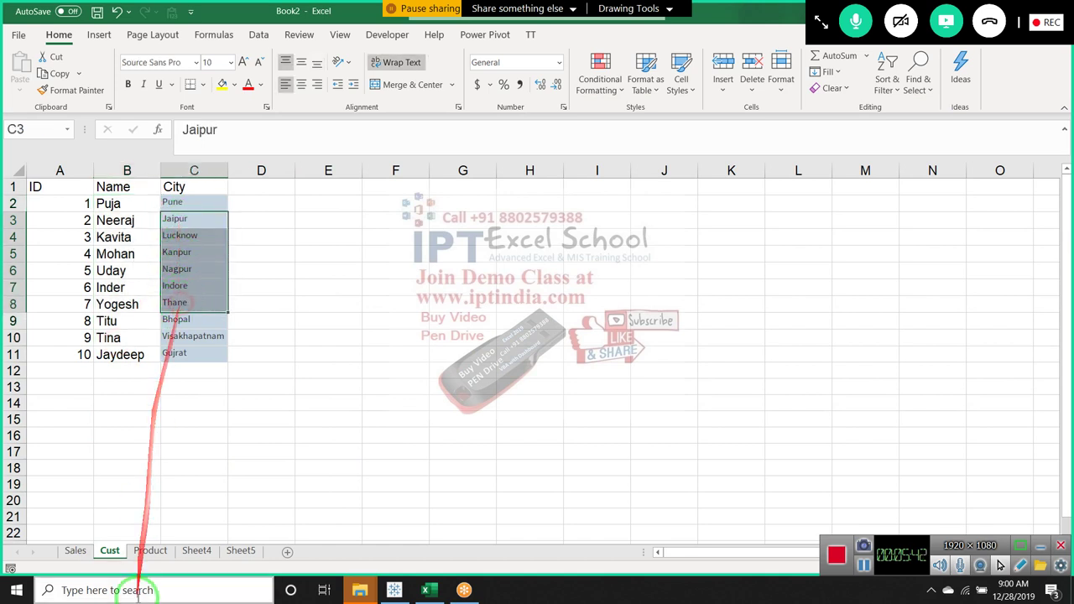
pyautogui.click(151, 550)
pyautogui.moveTo(127, 187); pyautogui.dragTo(126, 333)
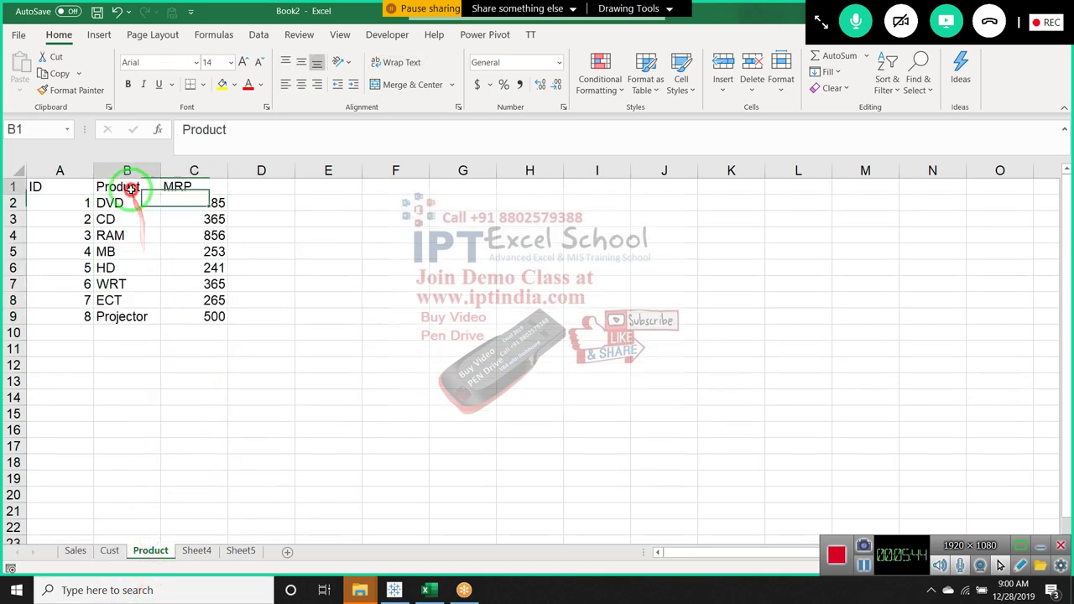
# - Check the CID in Sales C2, then select Kavita's name and city on Cust
pyautogui.click(77, 550)
pyautogui.click(115, 552)
pyautogui.click(77, 551)
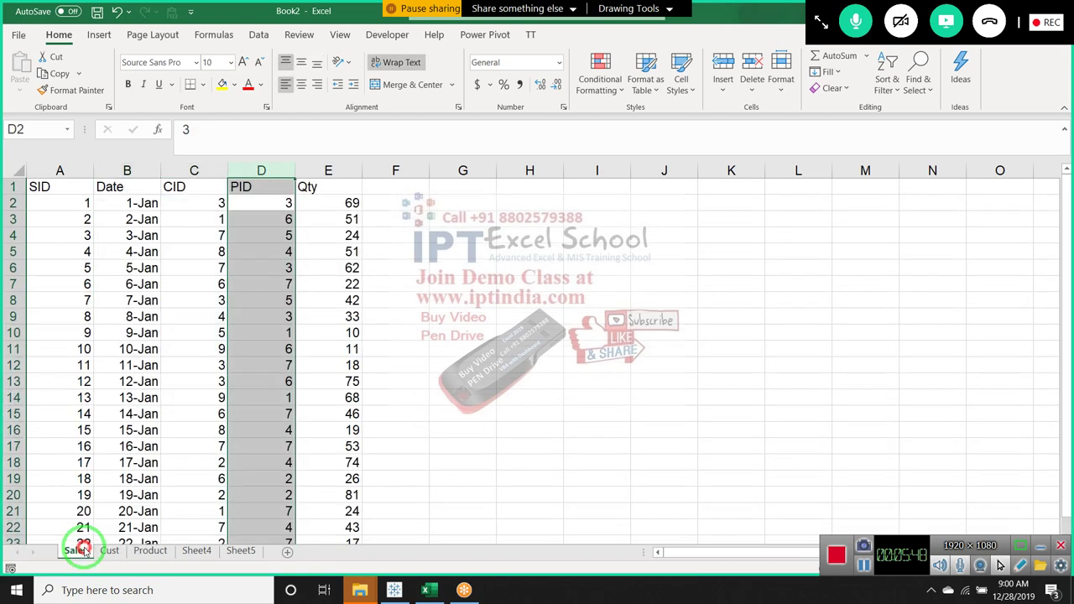
pyautogui.click(206, 202)
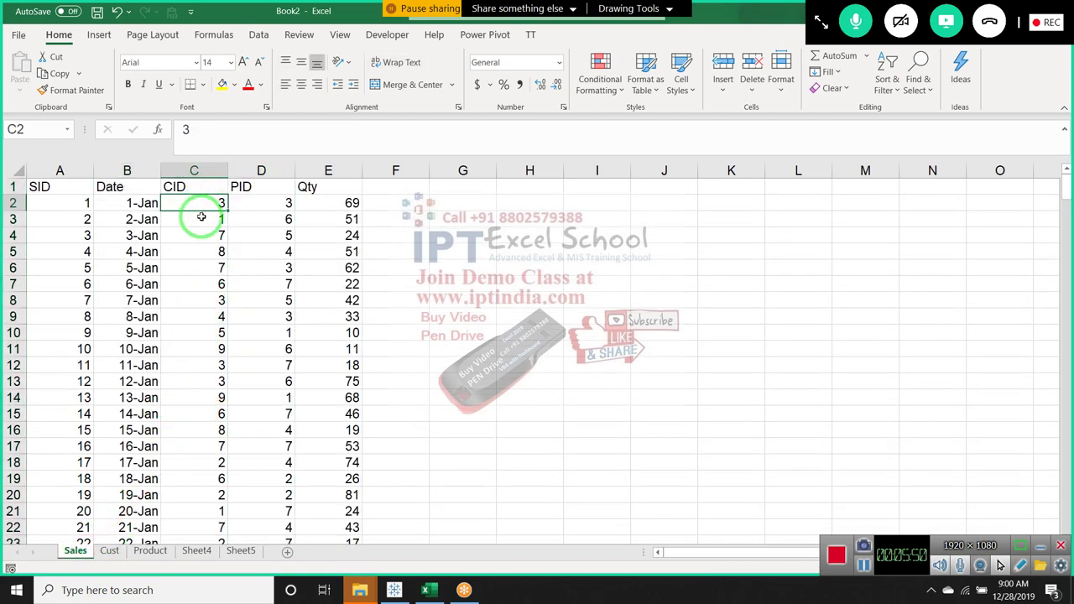
pyautogui.click(110, 550)
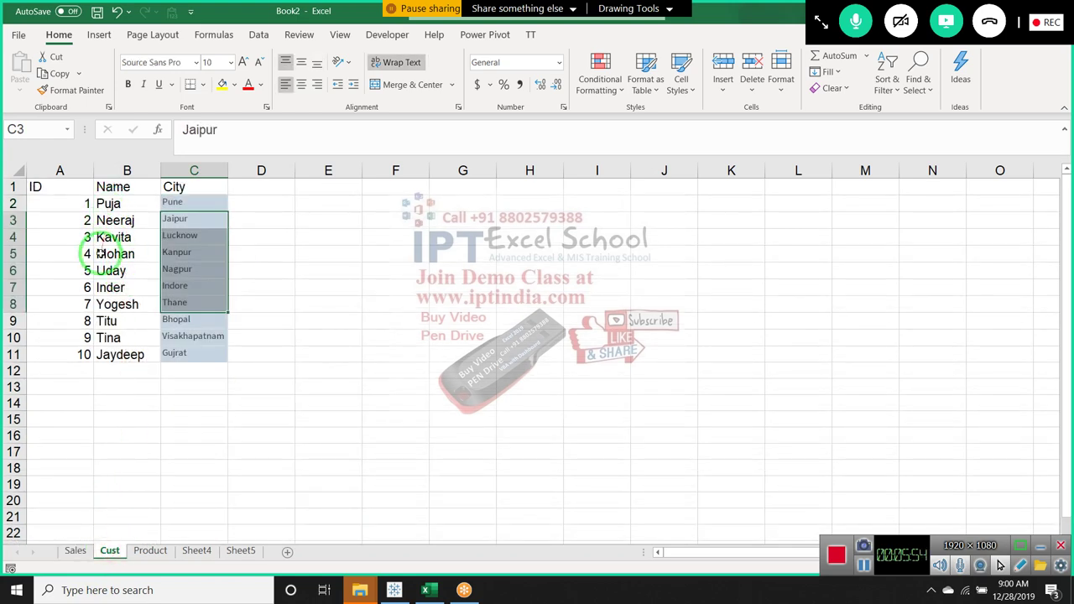
pyautogui.click(109, 239)
pyautogui.moveTo(108, 238); pyautogui.dragTo(169, 239)
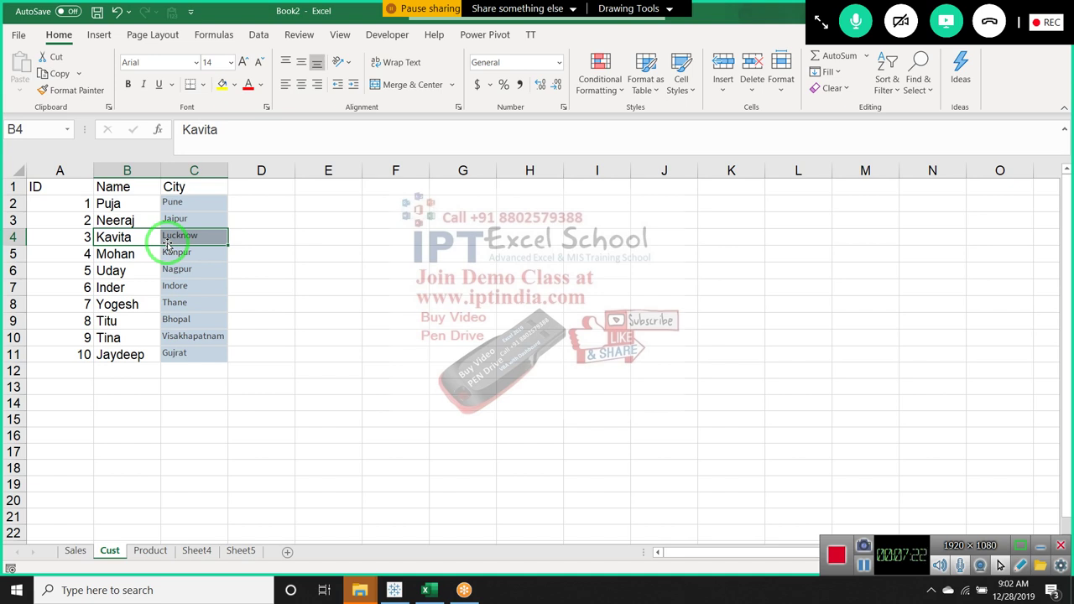
# - Insert a PivotTable from the Sales data on a new sheet, adding it to the Data Model
pyautogui.click(87, 554)
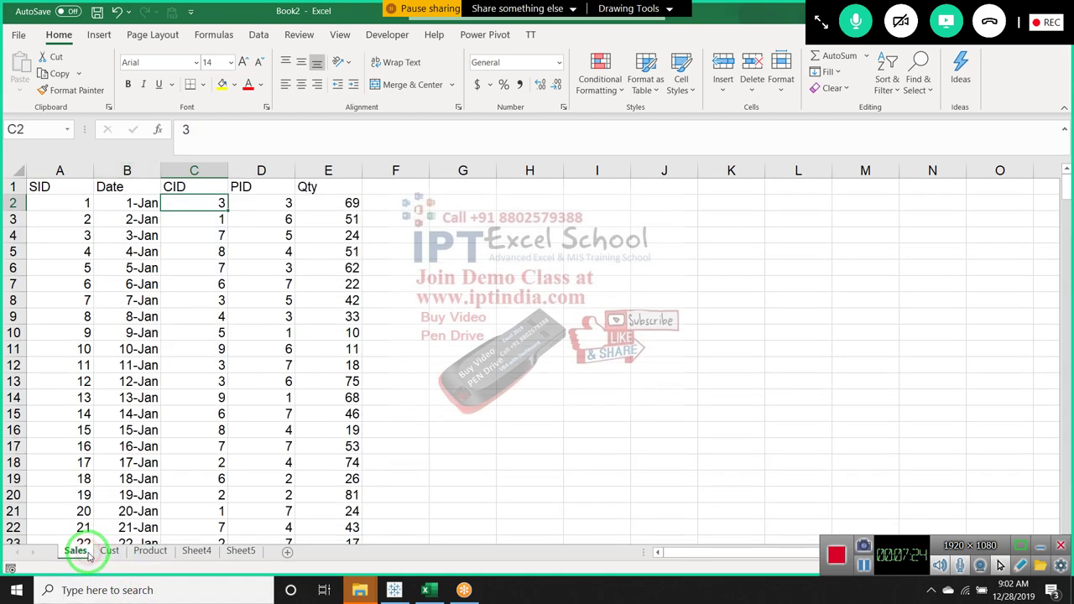
pyautogui.click(68, 190)
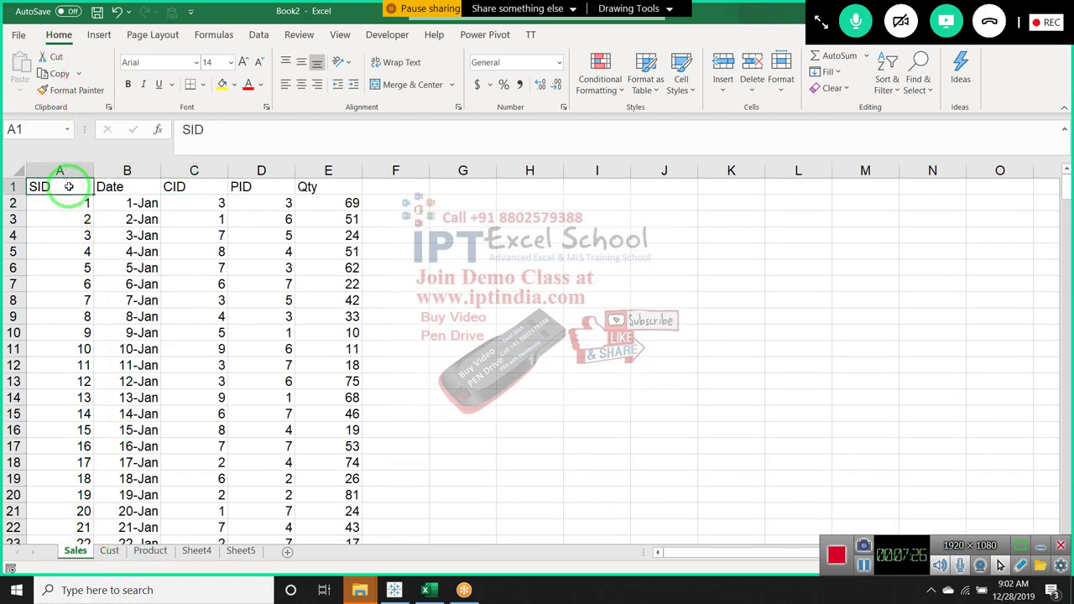
pyautogui.click(97, 35)
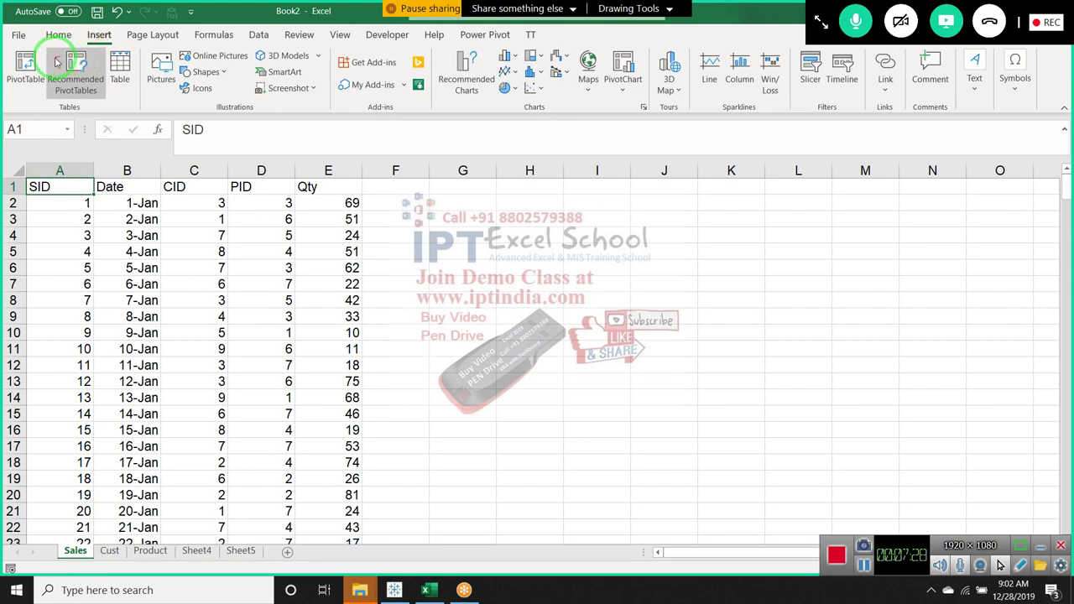
pyautogui.click(26, 67)
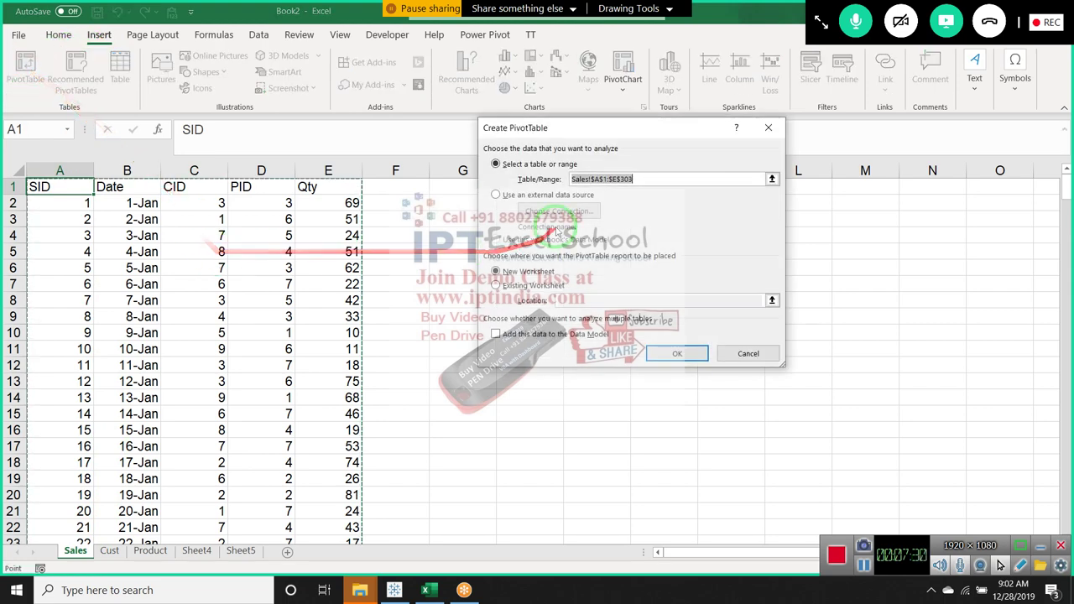
pyautogui.moveTo(546, 136); pyautogui.dragTo(522, 132)
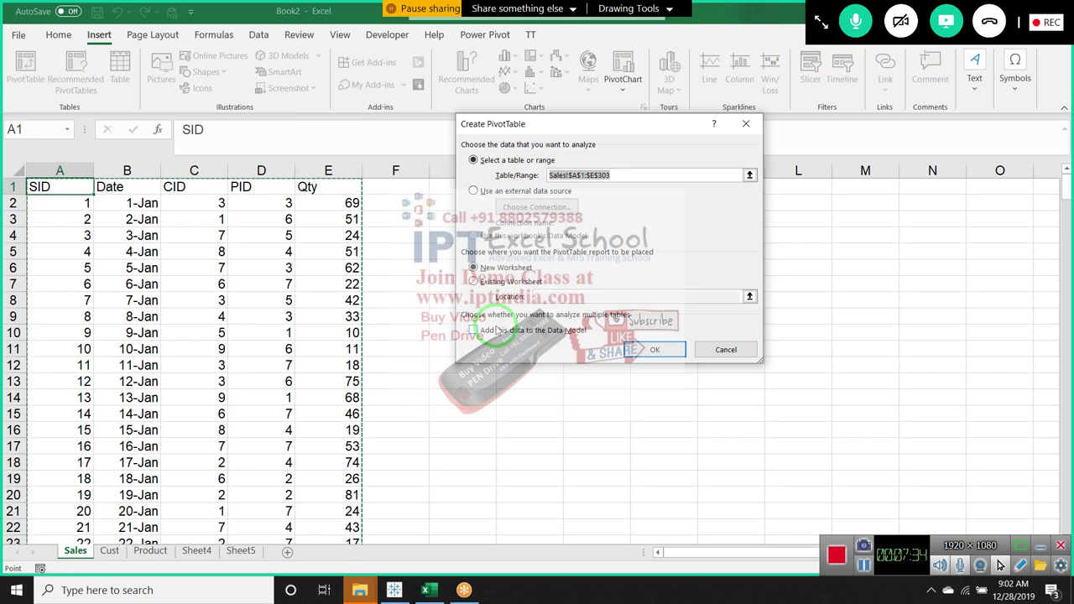
pyautogui.click(484, 331)
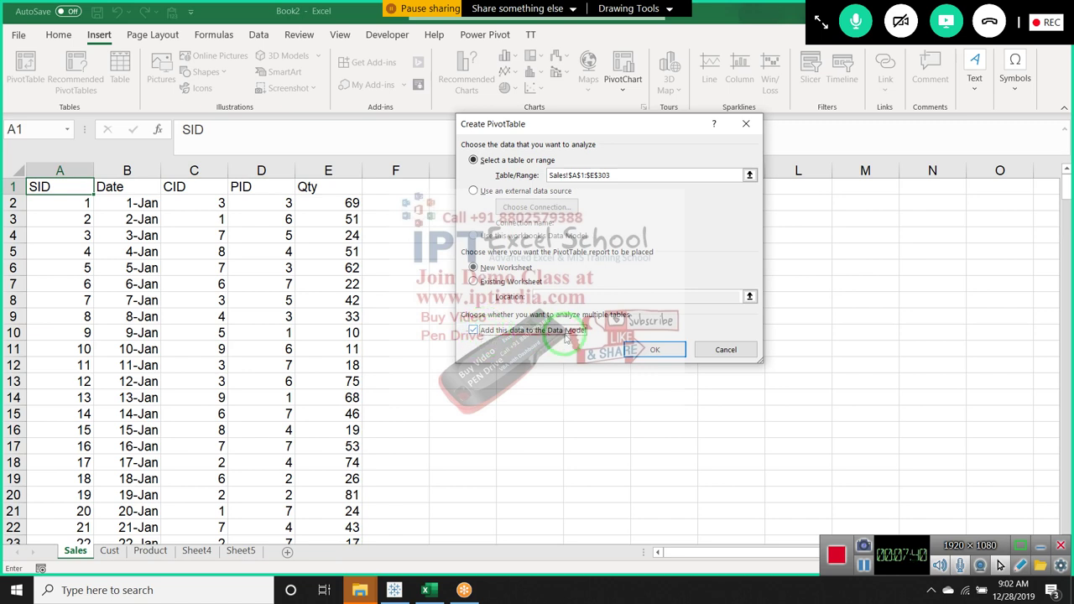
pyautogui.click(642, 345)
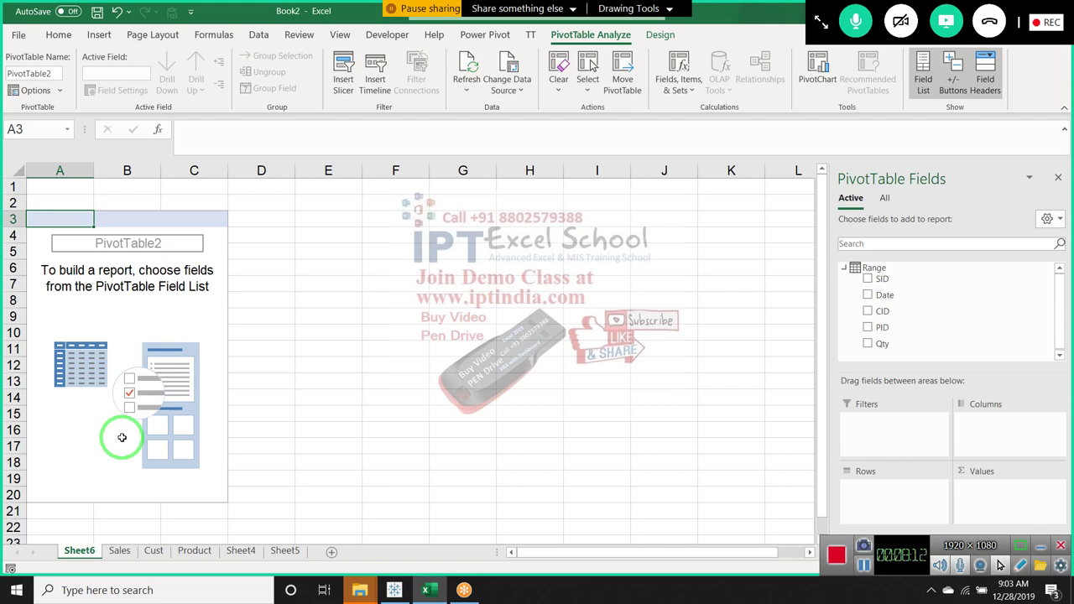
# - Insert a PivotTable from Cust A1:C11 on a new sheet, adding it to the Data Model
pyautogui.click(152, 552)
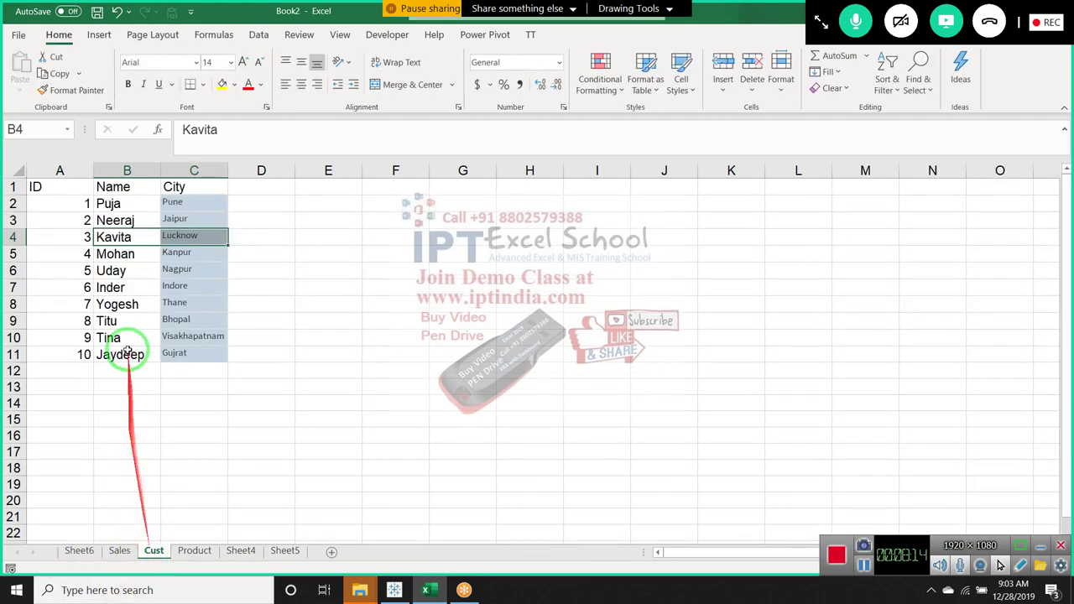
pyautogui.moveTo(71, 186); pyautogui.dragTo(189, 356)
pyautogui.click(94, 35)
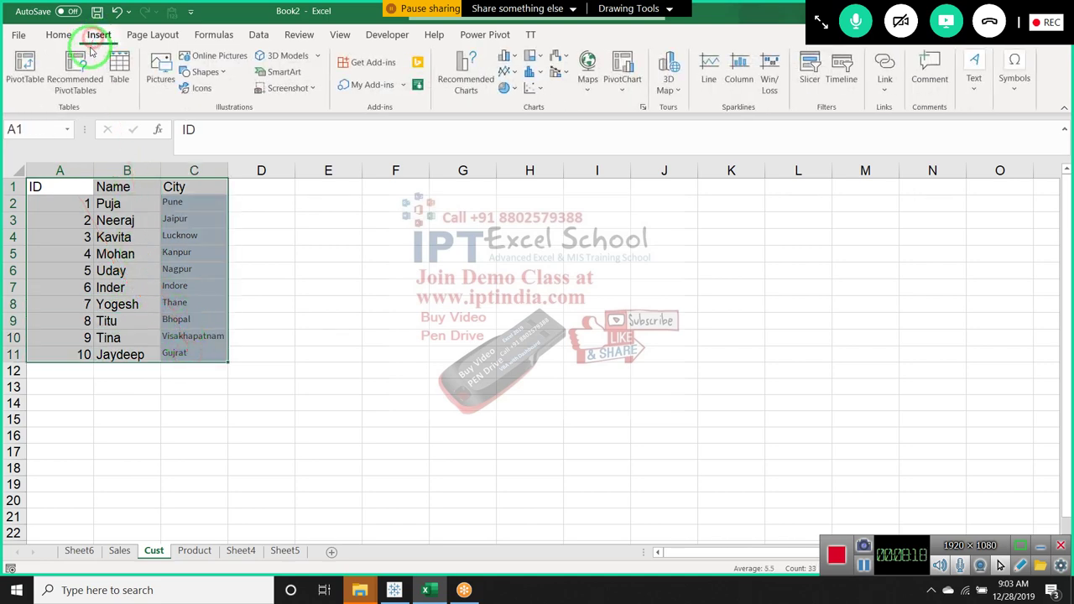
pyautogui.click(25, 71)
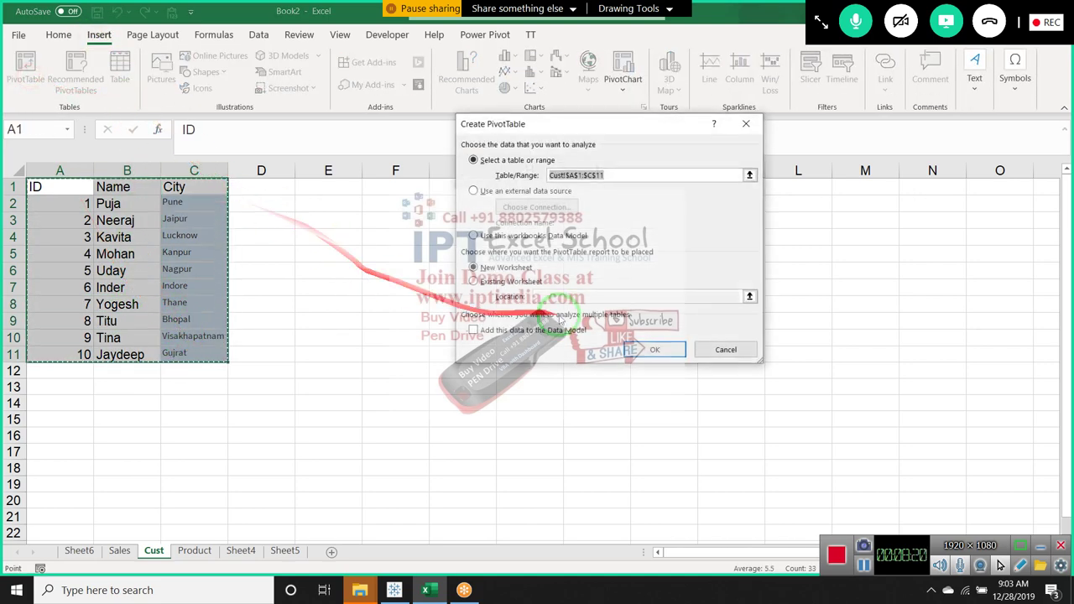
pyautogui.click(483, 332)
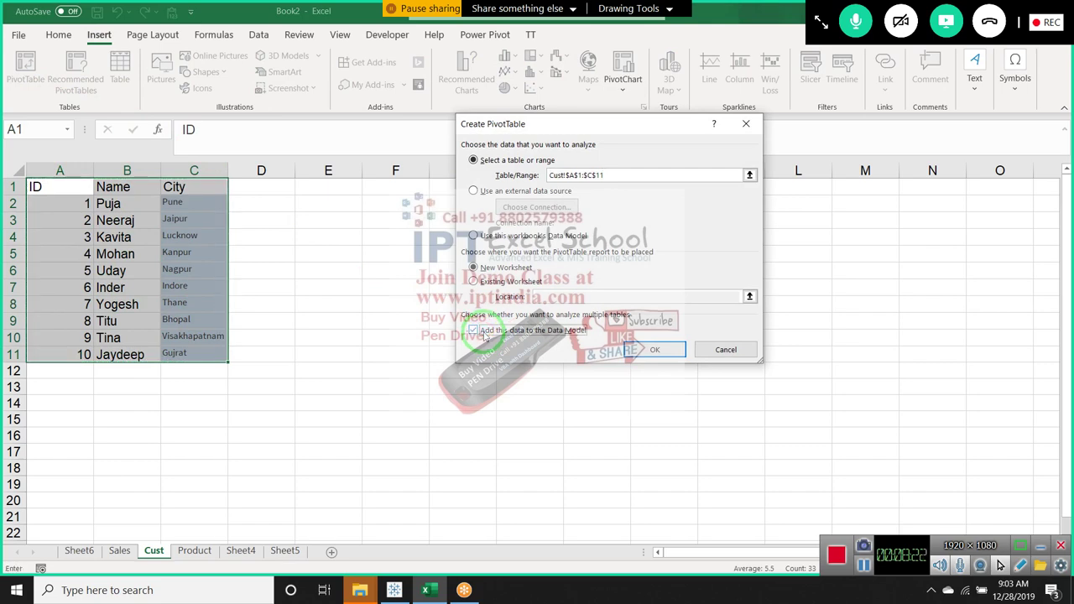
pyautogui.click(644, 353)
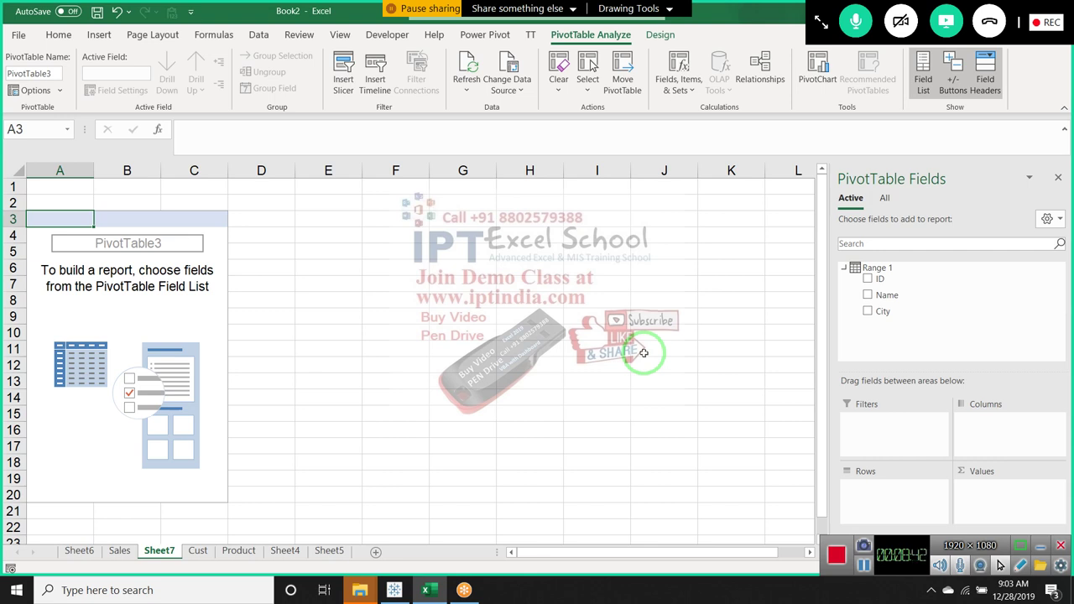
pyautogui.moveTo(643, 353)
pyautogui.mouseDown()
pyautogui.moveTo(416, 140)
pyautogui.moveTo(762, 71)
pyautogui.mouseUp()
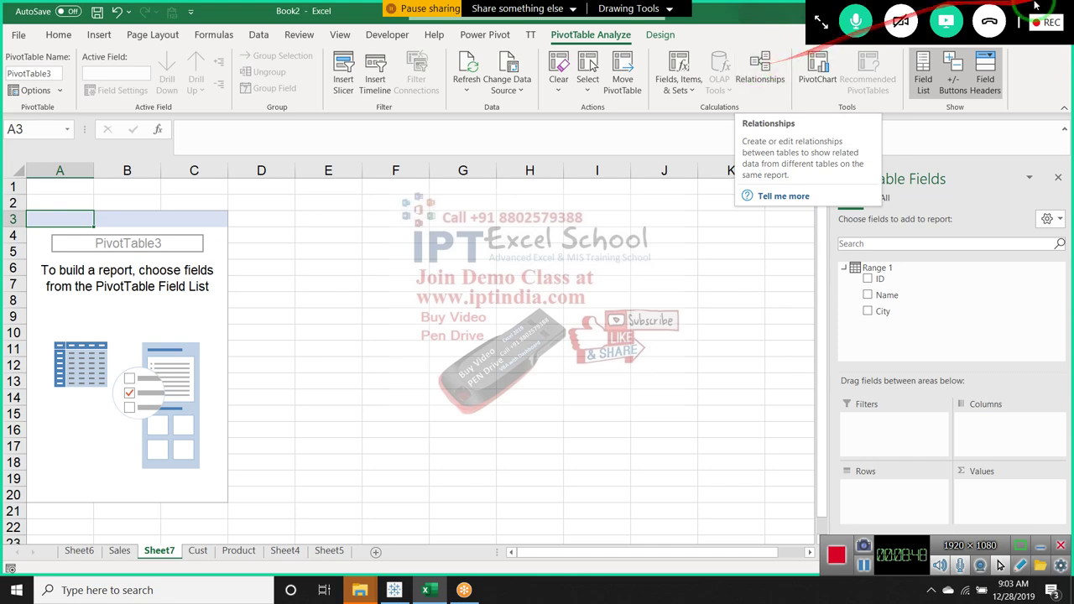
pyautogui.moveTo(762, 71)
pyautogui.mouseDown()
pyautogui.moveTo(232, 252)
pyautogui.moveTo(137, 531)
pyautogui.mouseUp()
pyautogui.click(1046, 22)
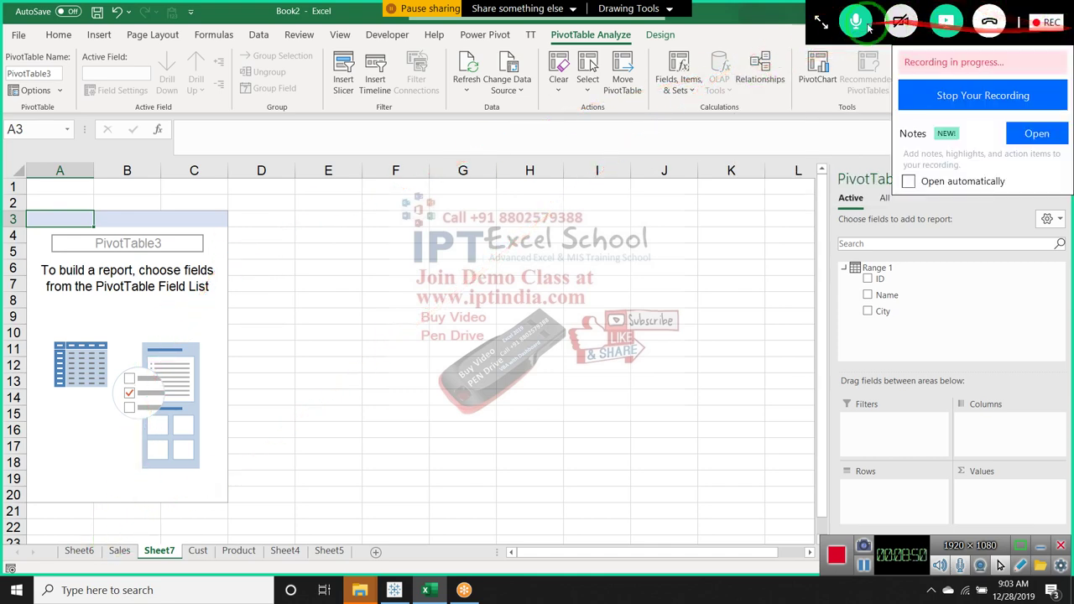
pyautogui.click(821, 23)
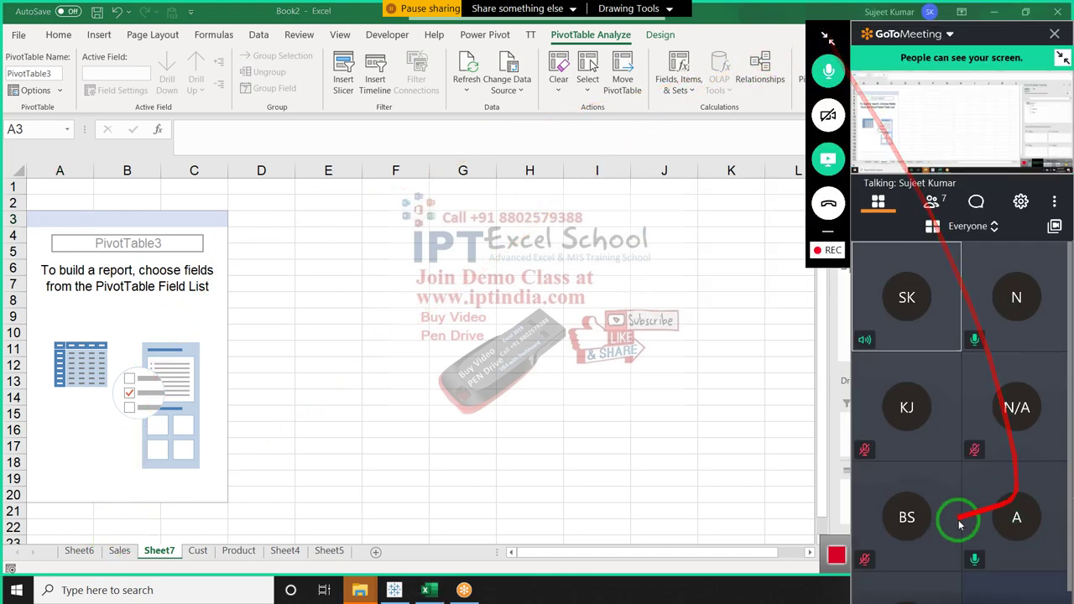
pyautogui.click(865, 337)
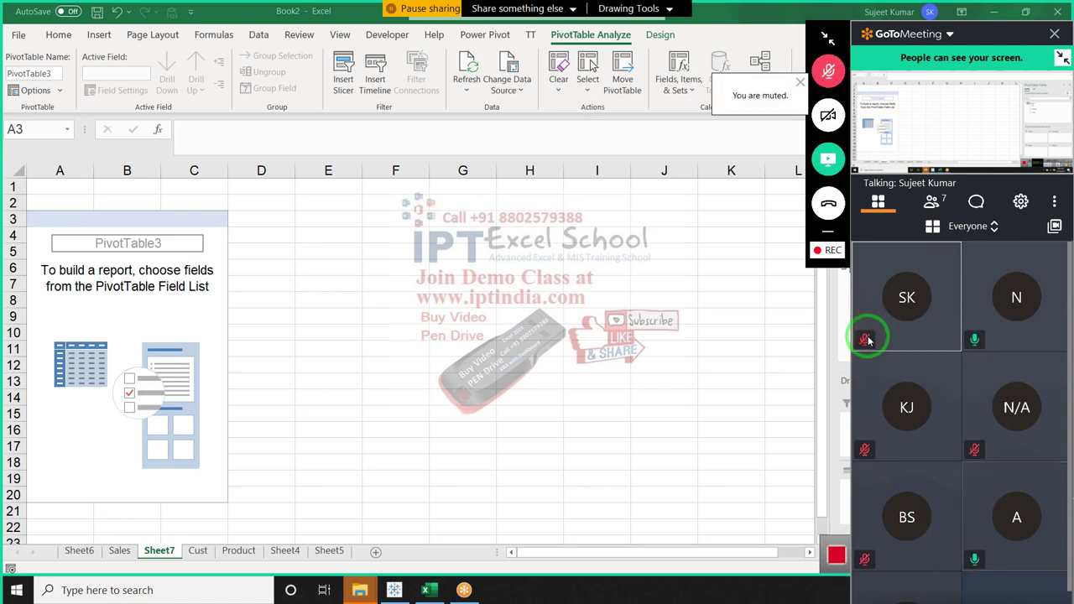
pyautogui.click(865, 337)
pyautogui.click(978, 340)
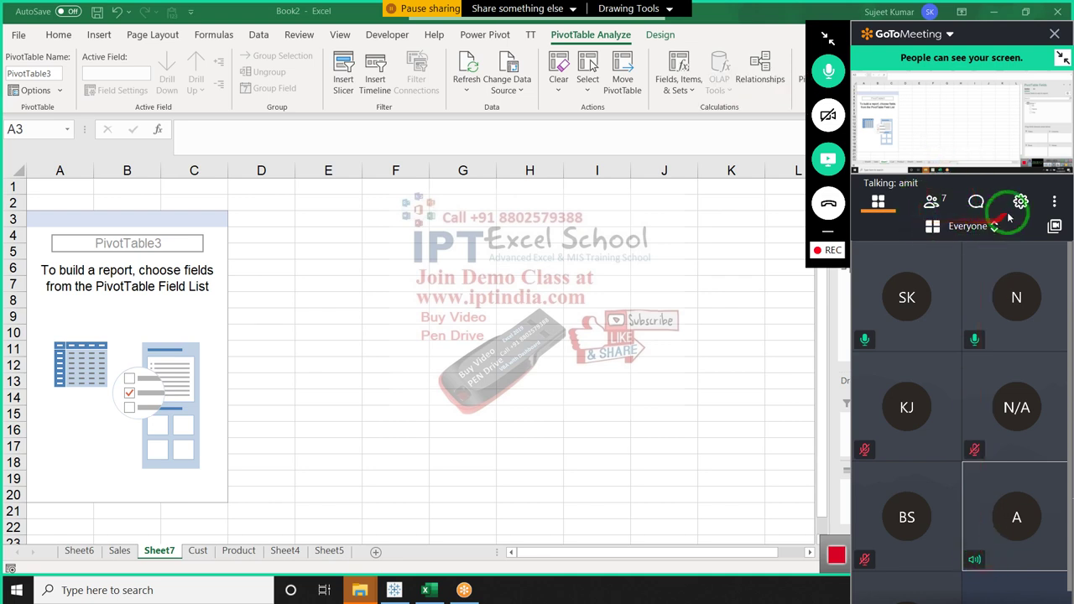
pyautogui.click(937, 203)
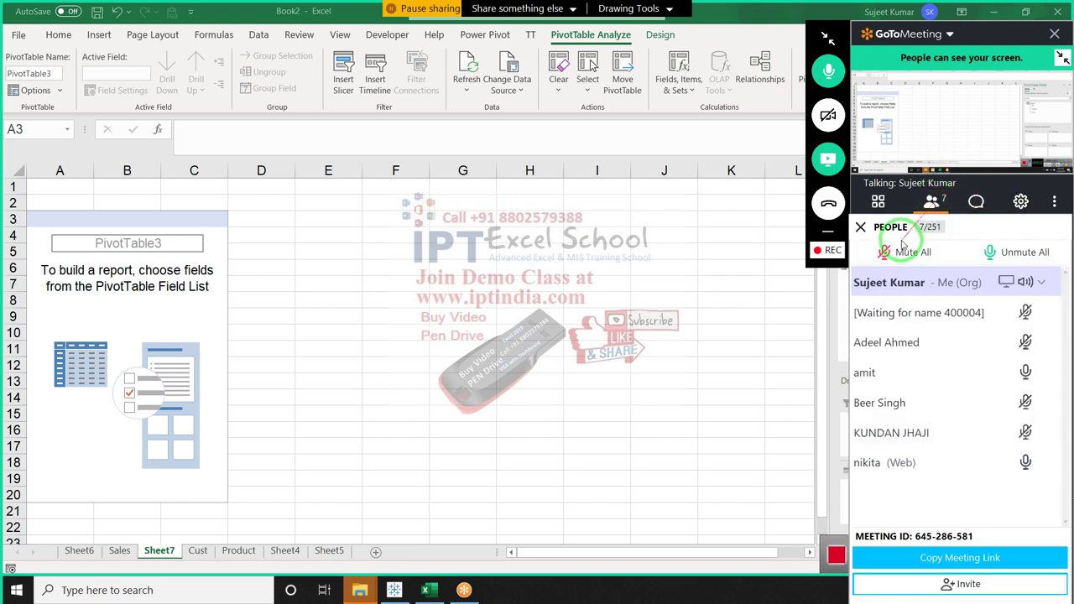
pyautogui.click(902, 251)
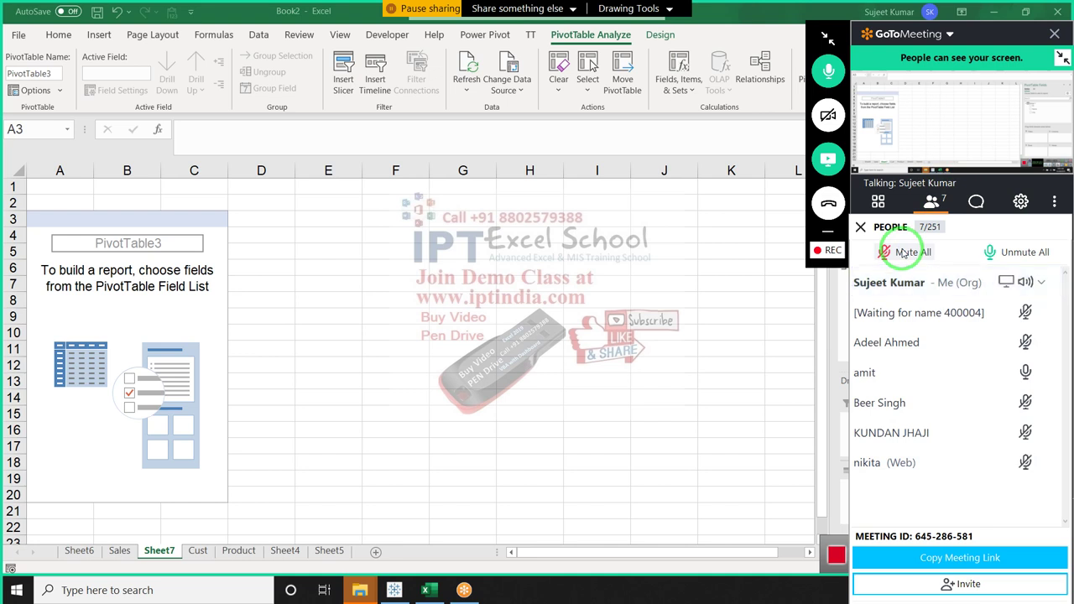
pyautogui.click(828, 38)
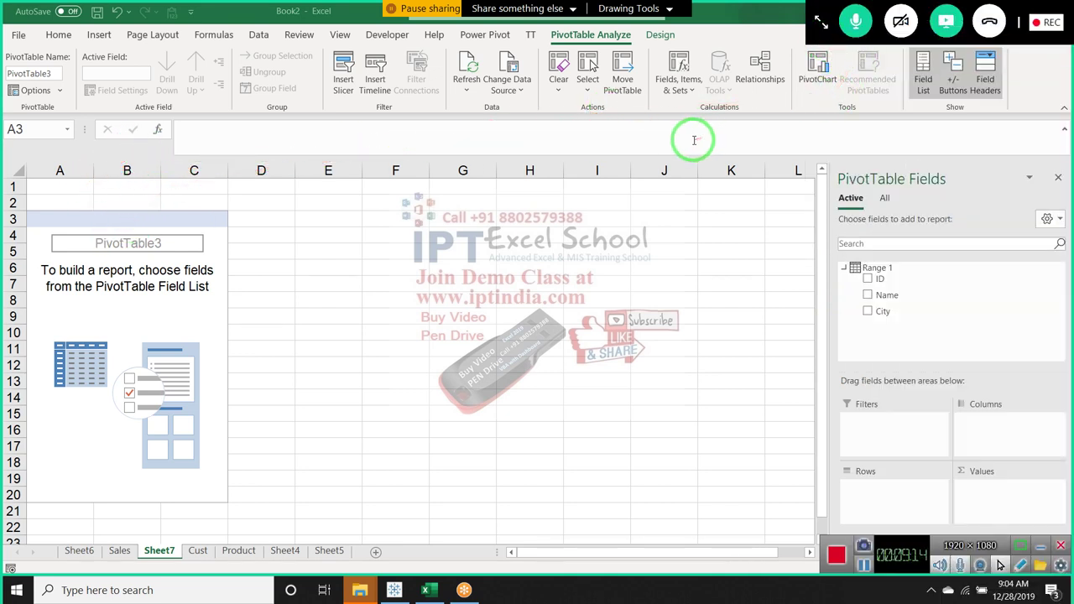
# - Glance at Sheet6 and the Sales sheet, then return to the Sheet7 pivot
pyautogui.click(80, 551)
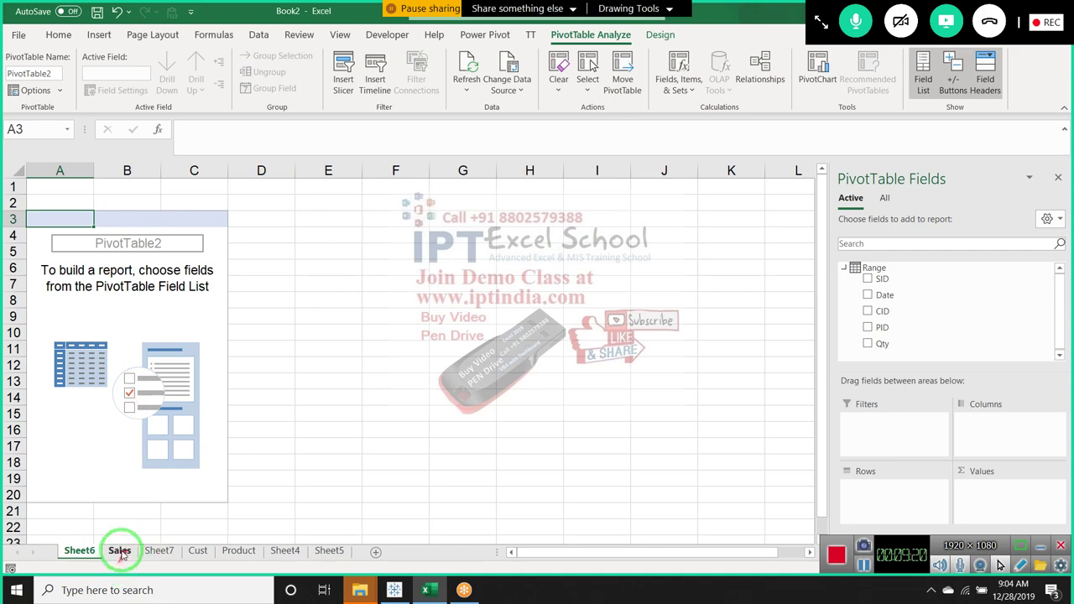
pyautogui.click(120, 554)
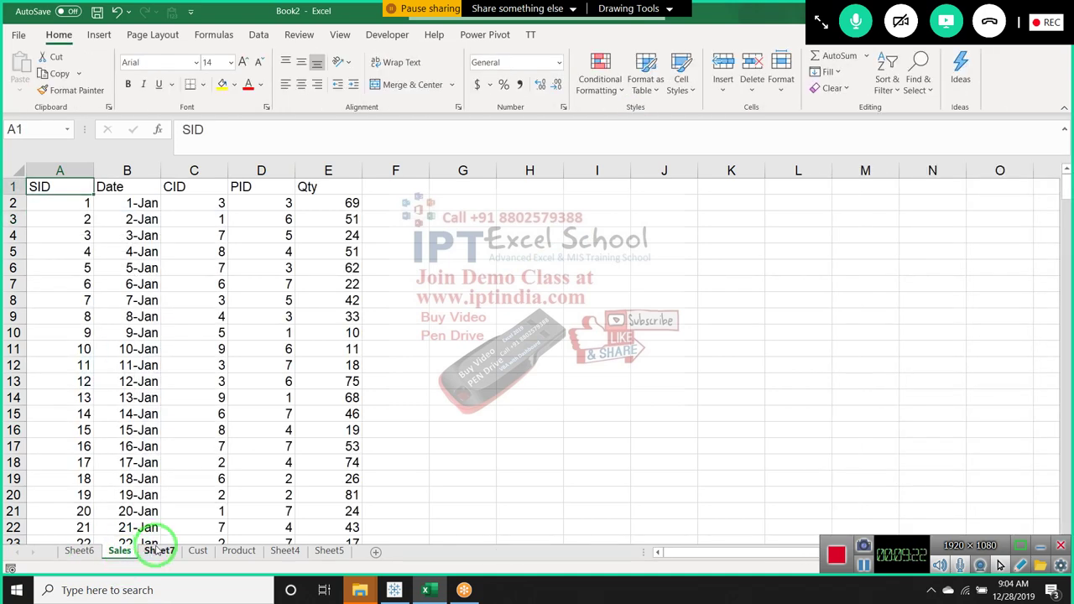
pyautogui.click(158, 551)
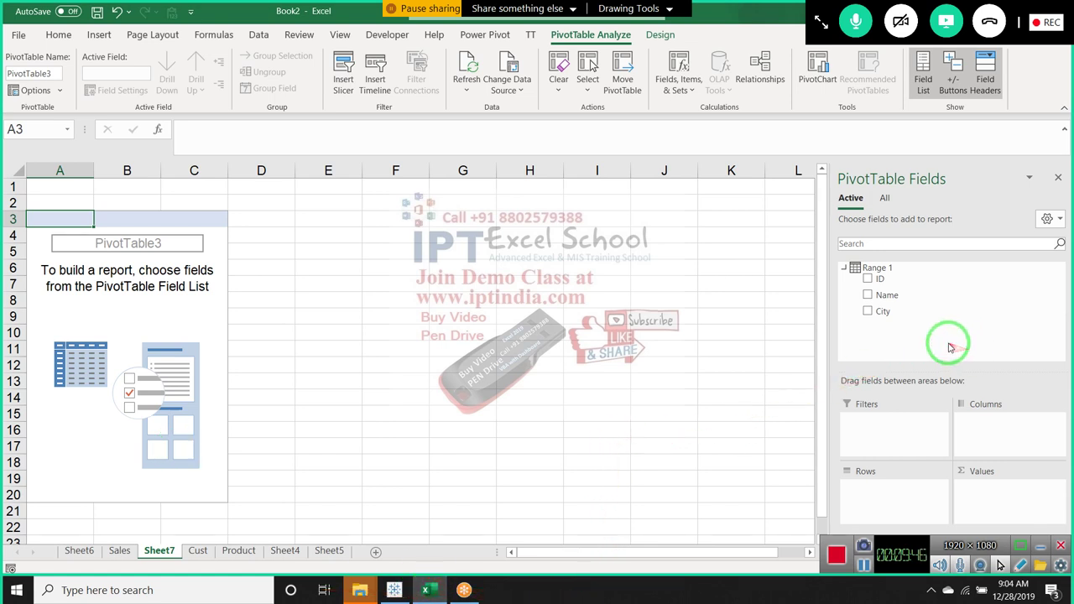
# - Show all data model tables in the field list and expand and collapse Range and Range 1
pyautogui.click(883, 199)
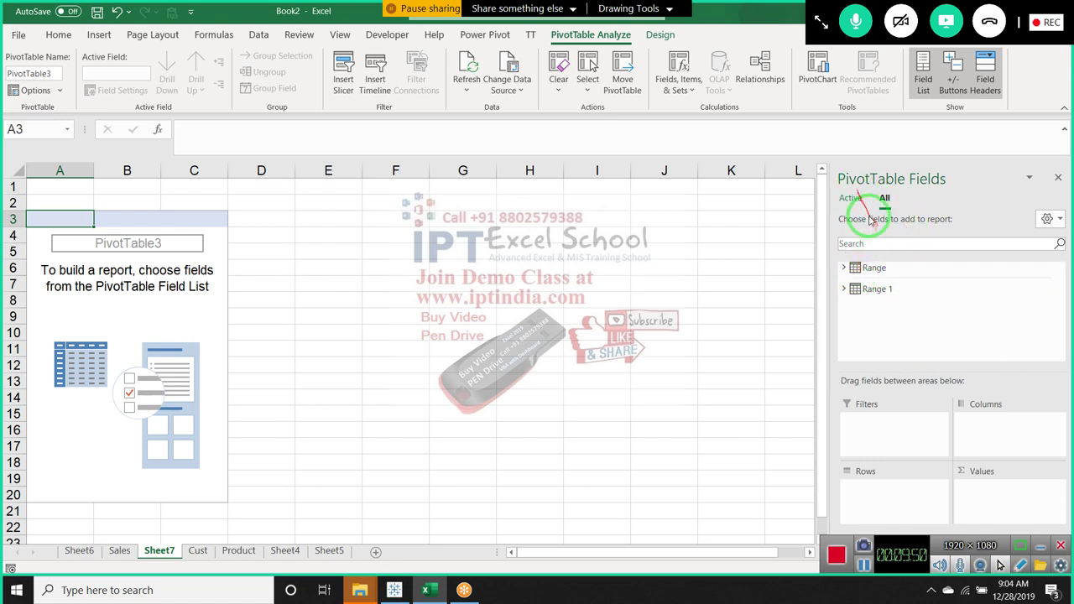
pyautogui.click(845, 266)
pyautogui.click(845, 266)
pyautogui.click(844, 290)
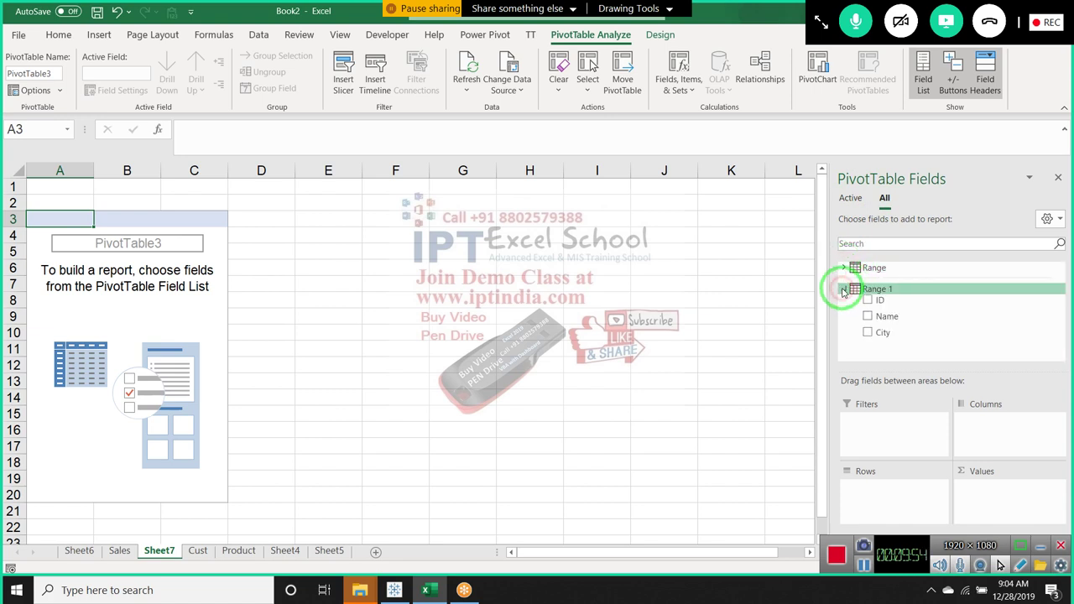
pyautogui.click(845, 289)
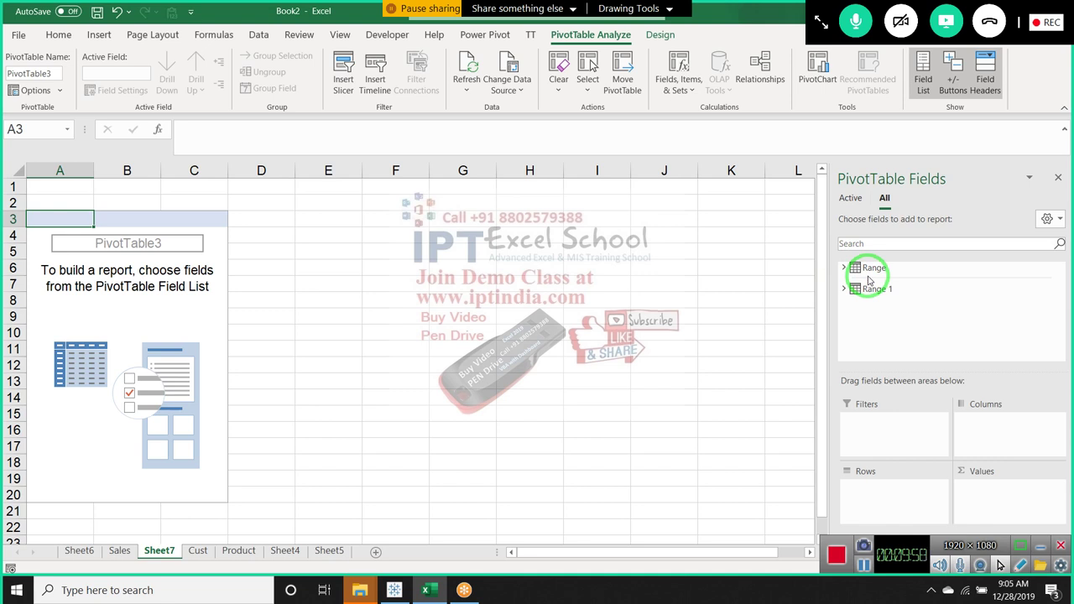
# - Add Qty from the Range table to the pivot's Values as Sum of Qty
pyautogui.click(847, 268)
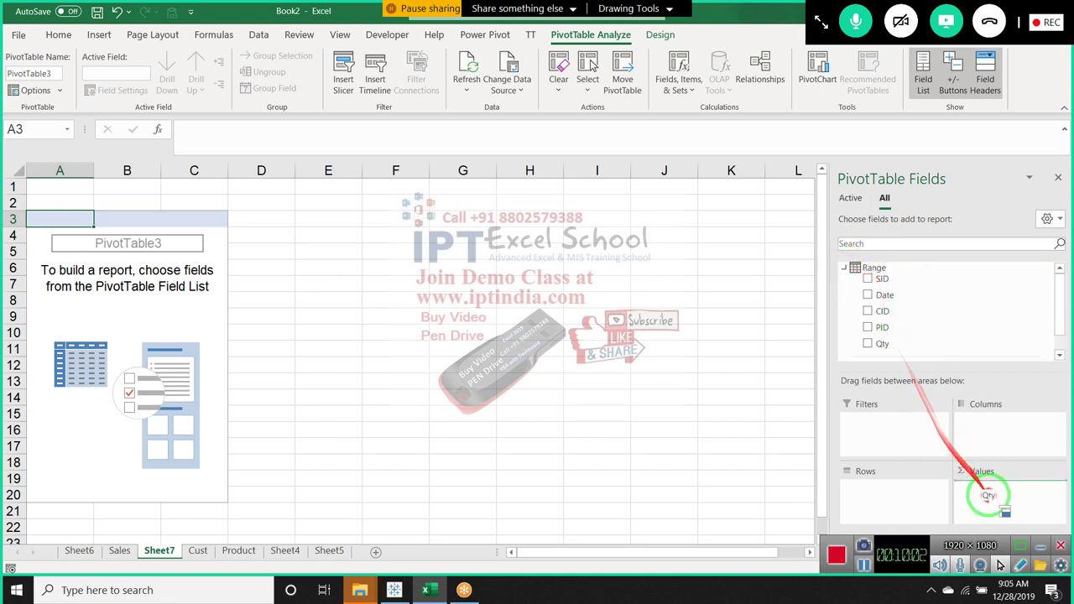
pyautogui.moveTo(892, 344); pyautogui.dragTo(986, 496)
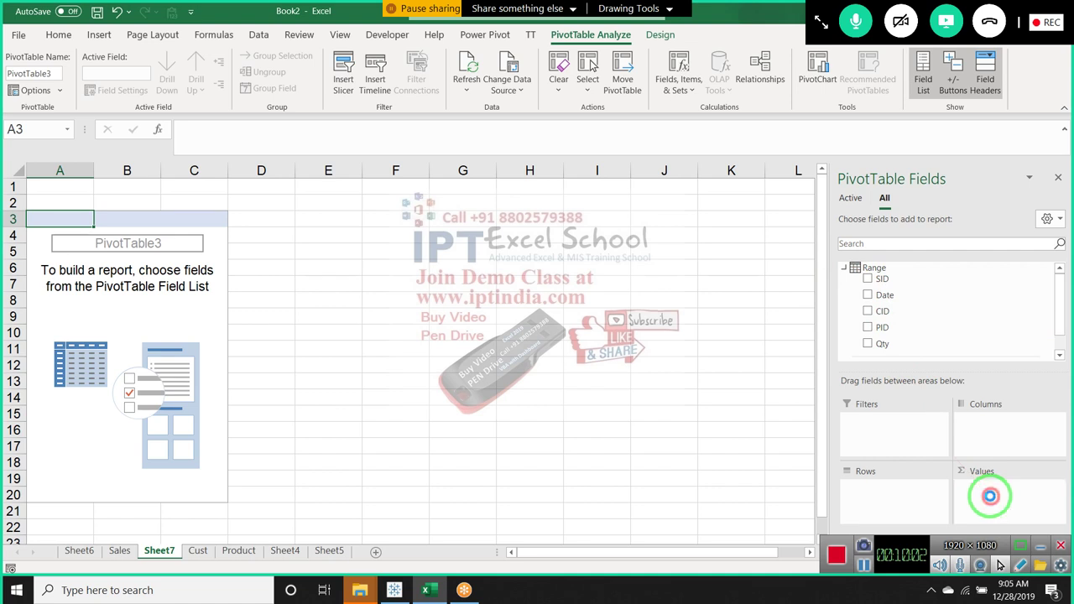
pyautogui.click(844, 267)
# - Put City from Range 1 into Rows and dismiss the relationships-may-be-needed notice
pyautogui.click(845, 289)
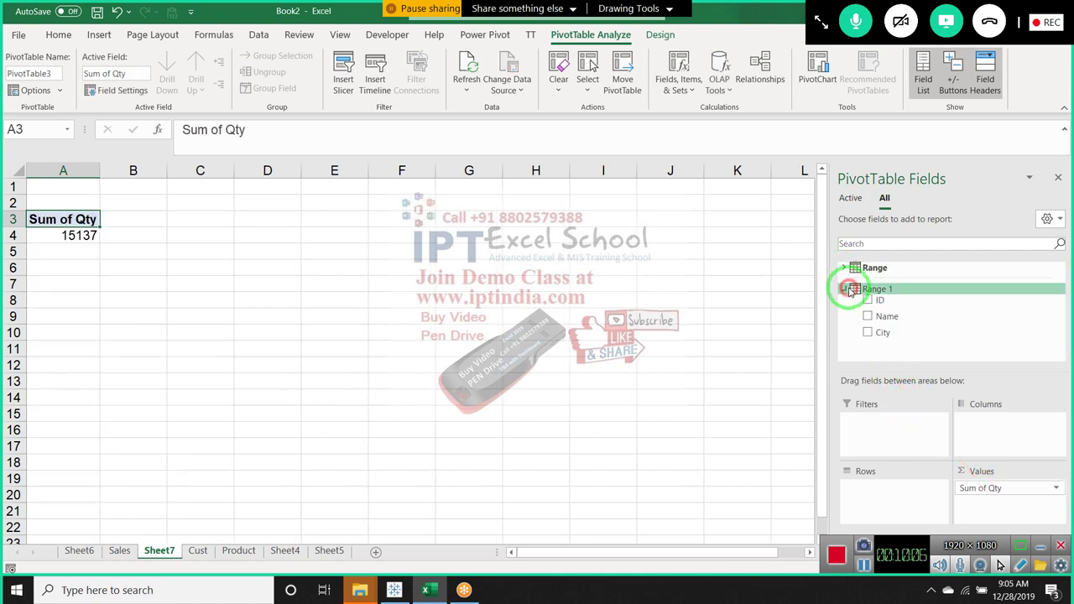
pyautogui.moveTo(883, 333); pyautogui.dragTo(875, 493)
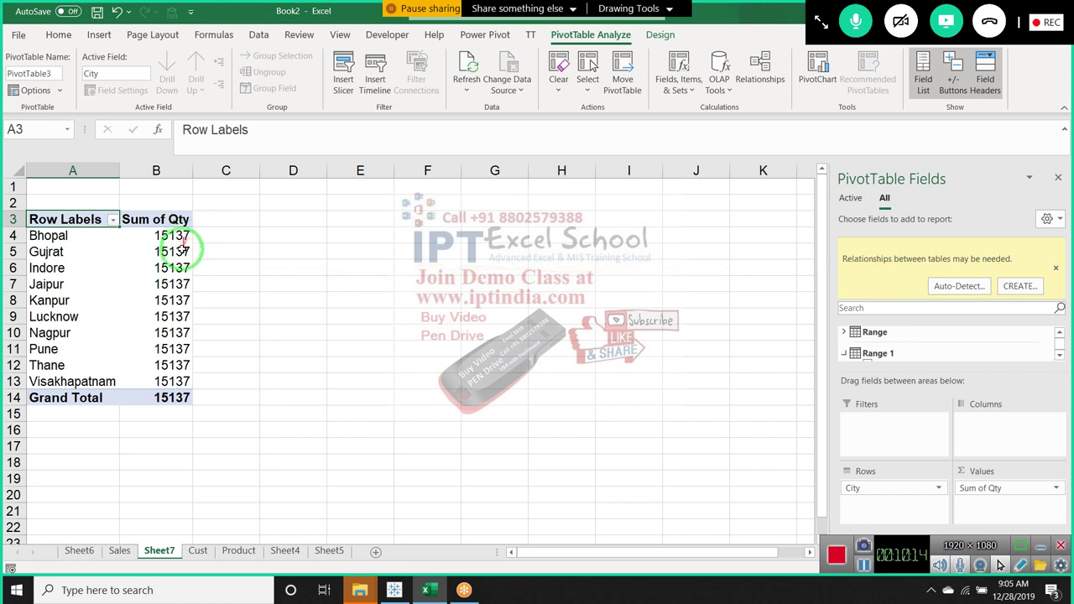
pyautogui.moveTo(192, 361)
pyautogui.mouseDown()
pyautogui.moveTo(467, 322)
pyautogui.moveTo(901, 293)
pyautogui.mouseUp()
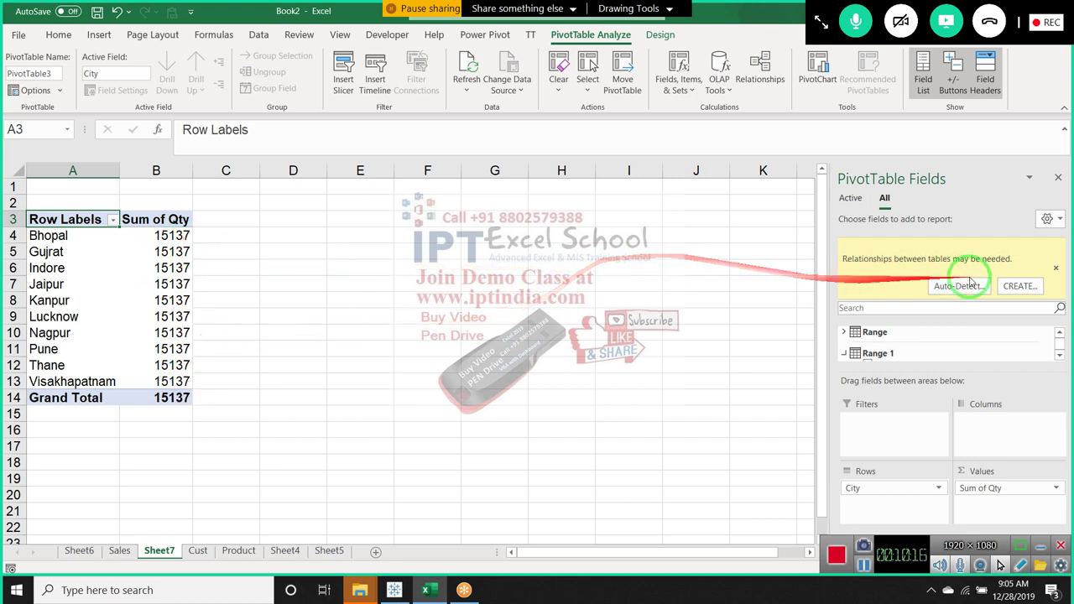
pyautogui.click(1058, 269)
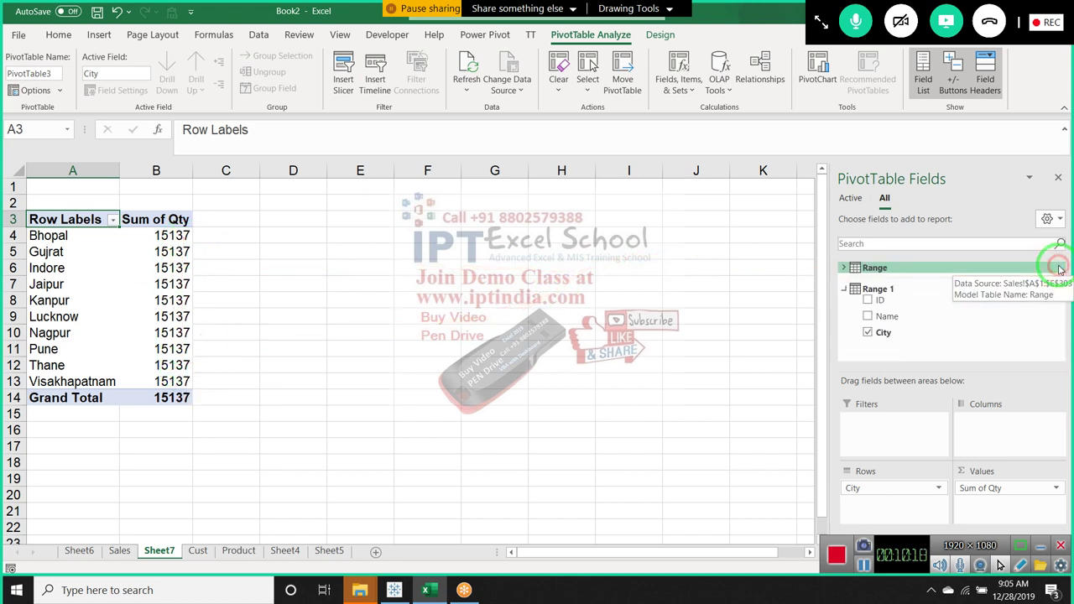
pyautogui.moveTo(1056, 260); pyautogui.dragTo(954, 302)
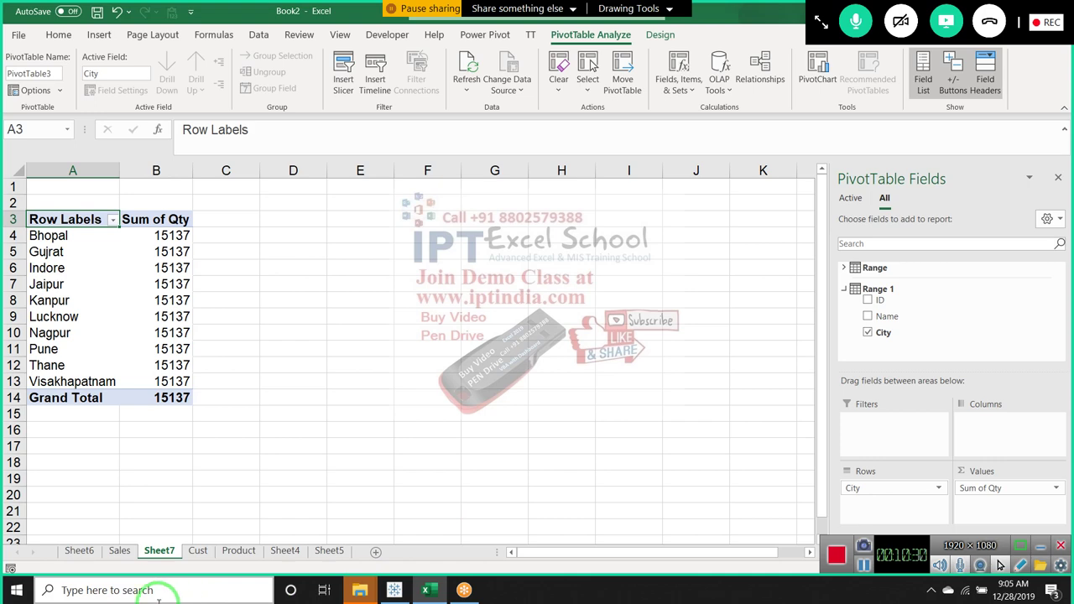
# - Review the Cust table's ID, Name and City data, then select Nagpur's Sum of Qty cell
pyautogui.click(194, 550)
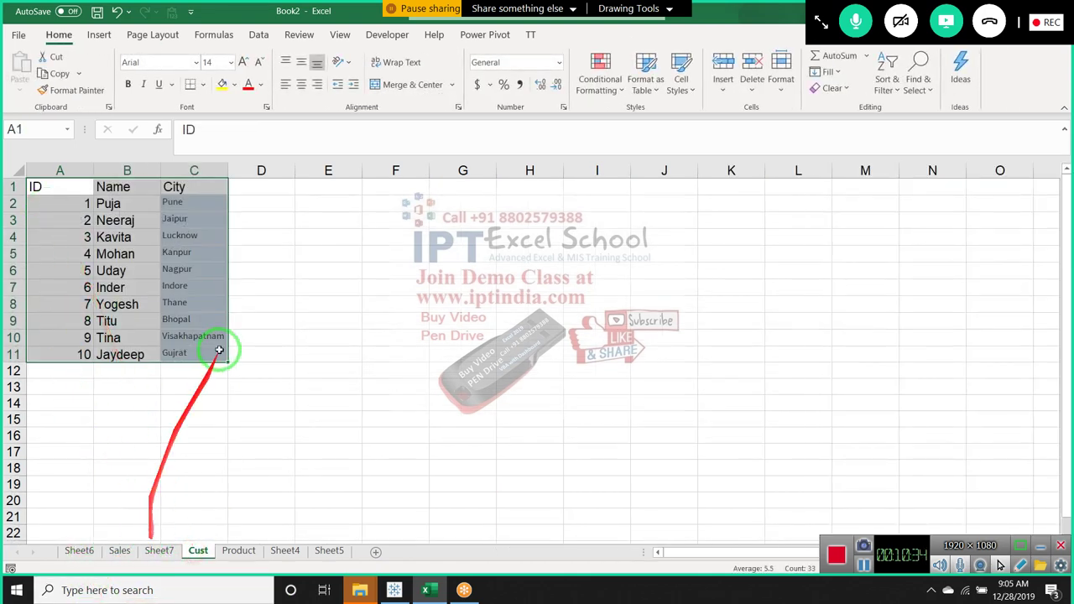
pyautogui.click(160, 550)
pyautogui.click(135, 335)
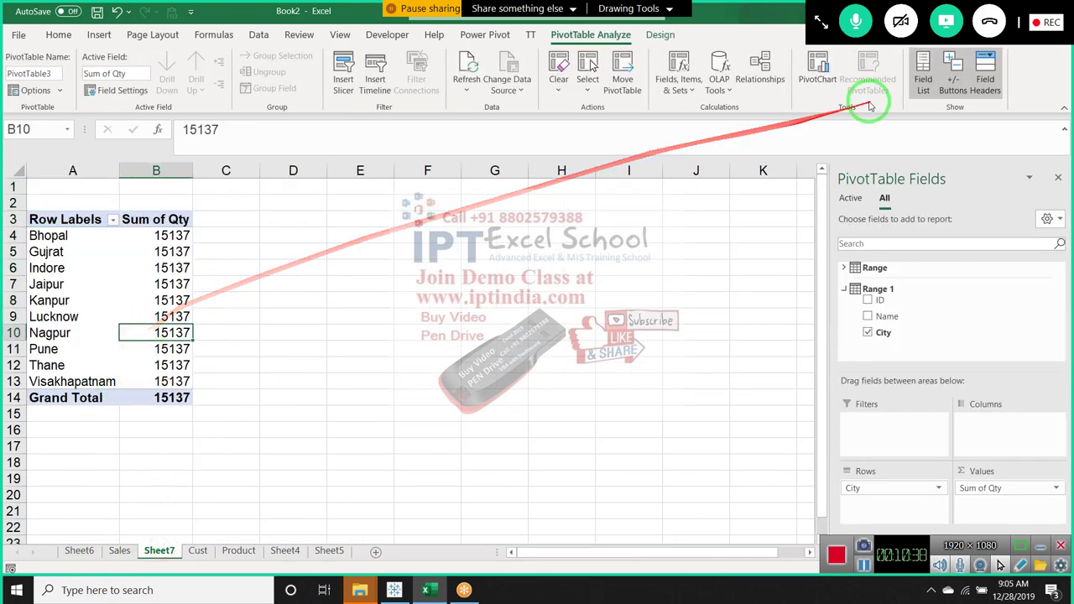
# - Create a relationship linking Range's CID column to Range 1's ID column
pyautogui.click(768, 78)
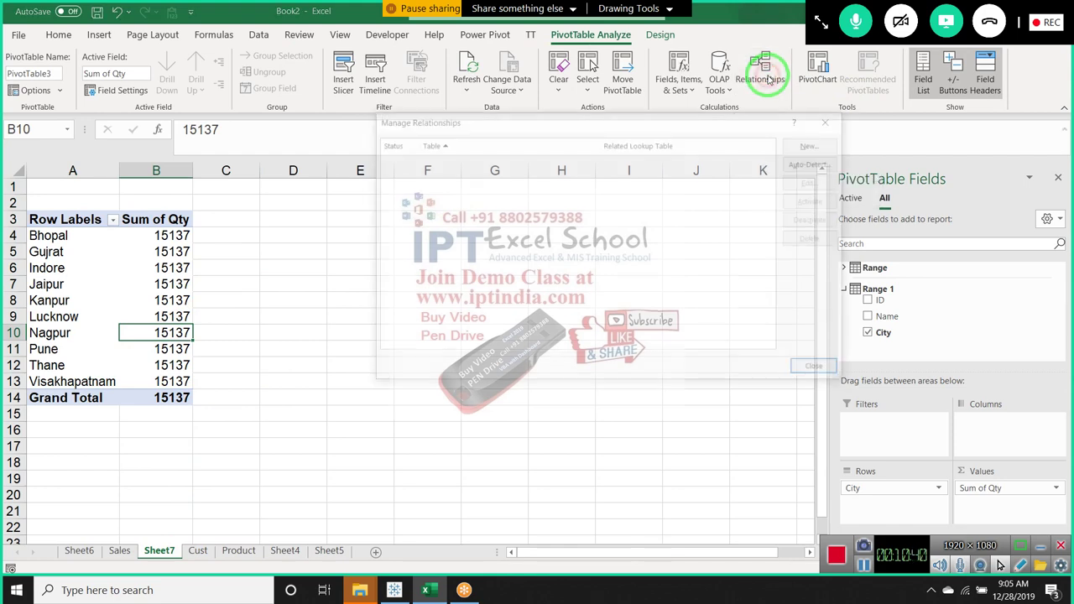
pyautogui.click(813, 143)
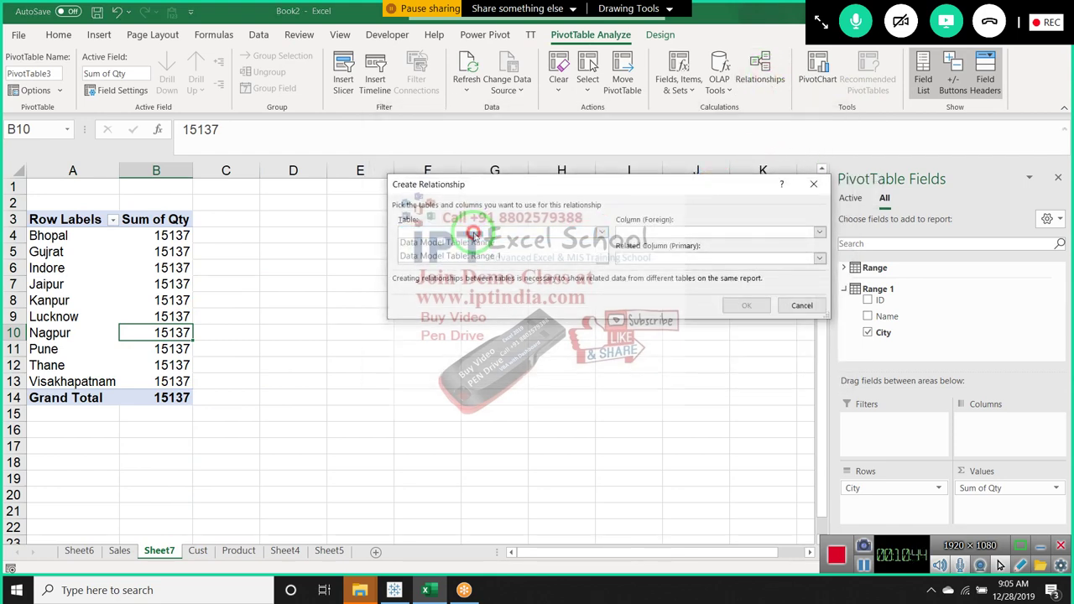
pyautogui.click(470, 248)
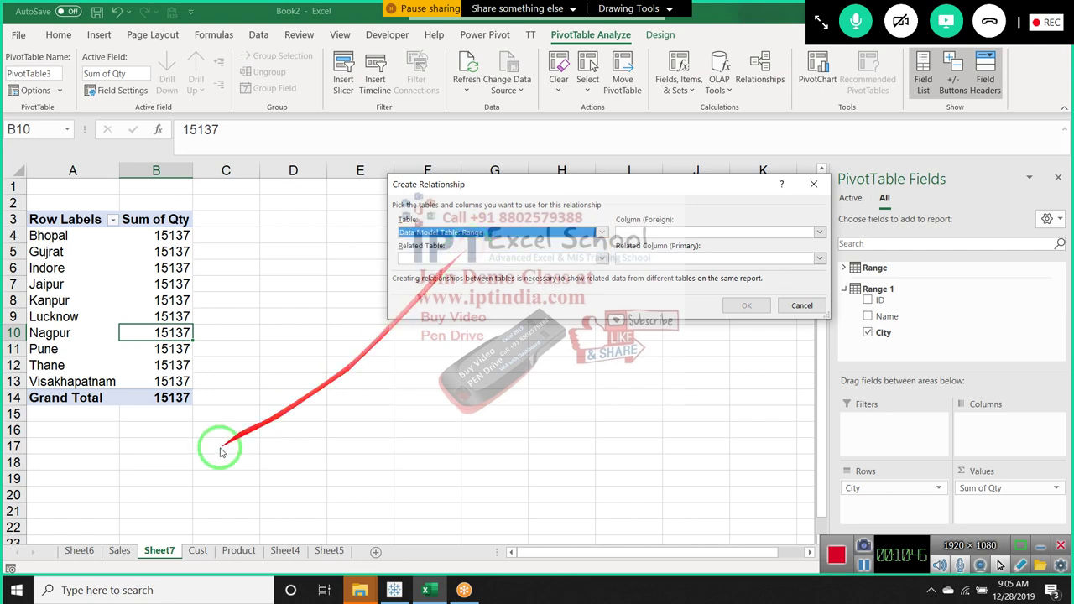
pyautogui.click(423, 232)
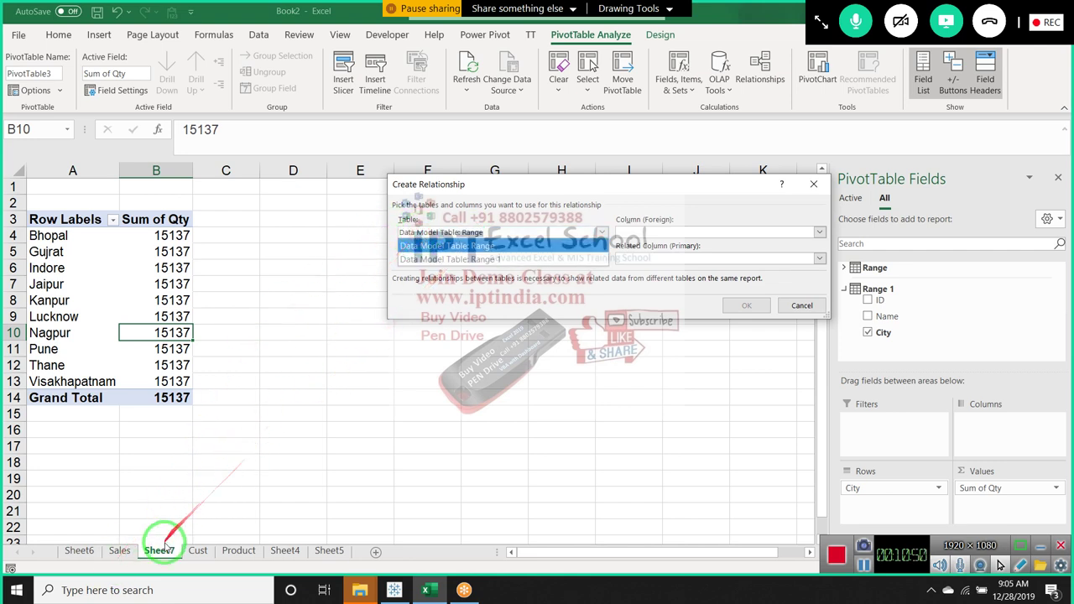
pyautogui.click(428, 246)
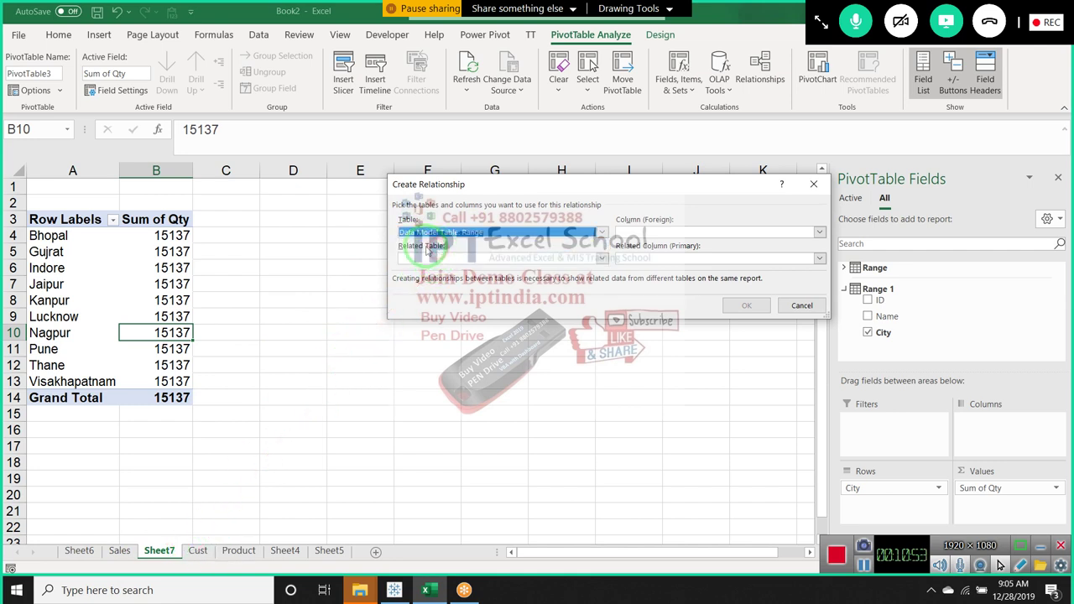
pyautogui.click(667, 232)
pyautogui.click(657, 246)
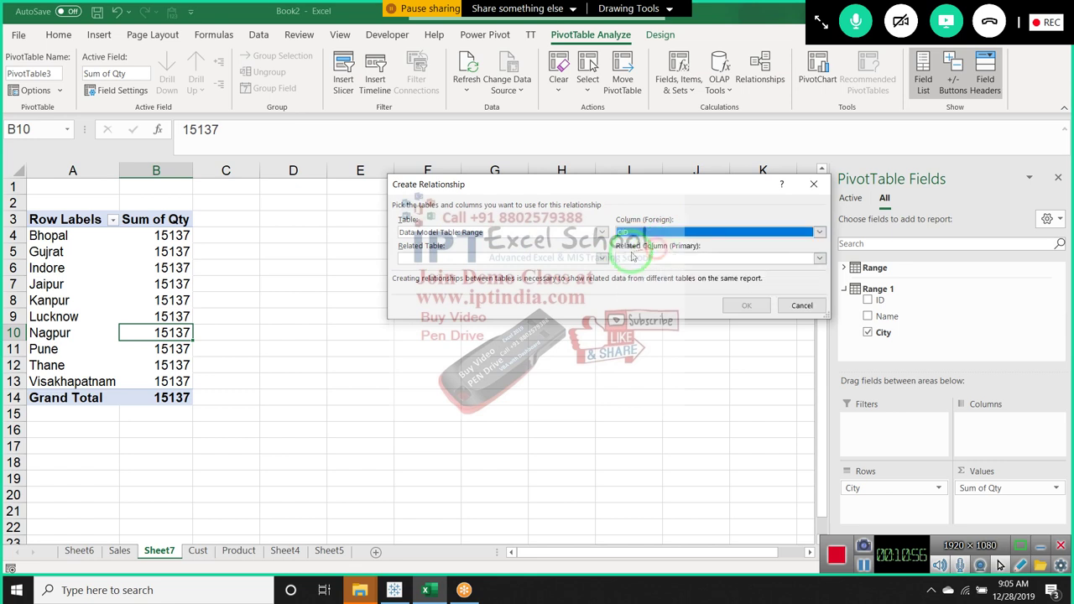
pyautogui.click(601, 258)
pyautogui.click(591, 289)
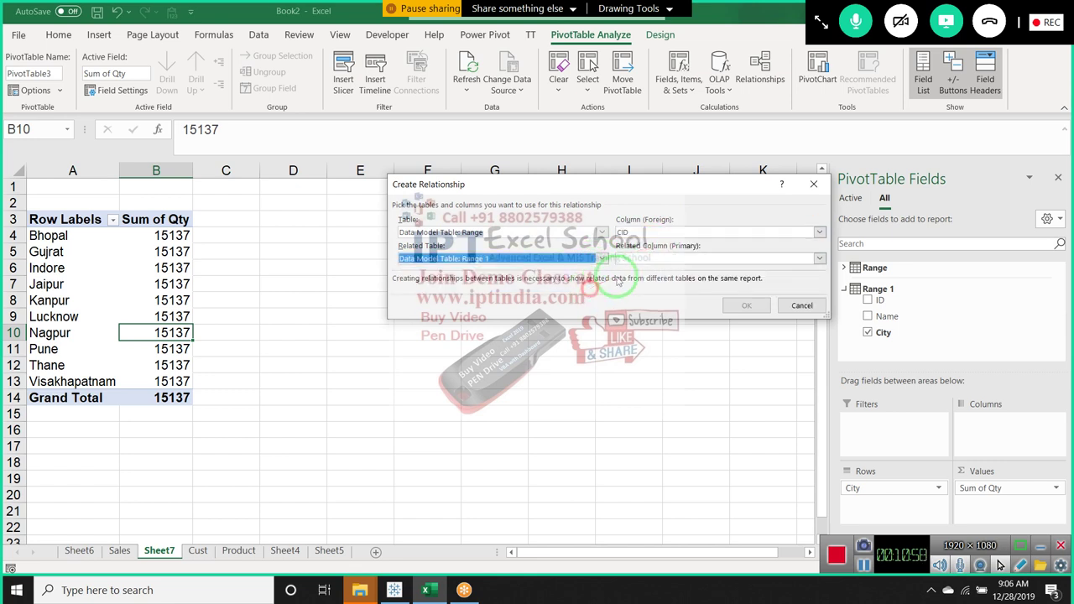
pyautogui.click(671, 257)
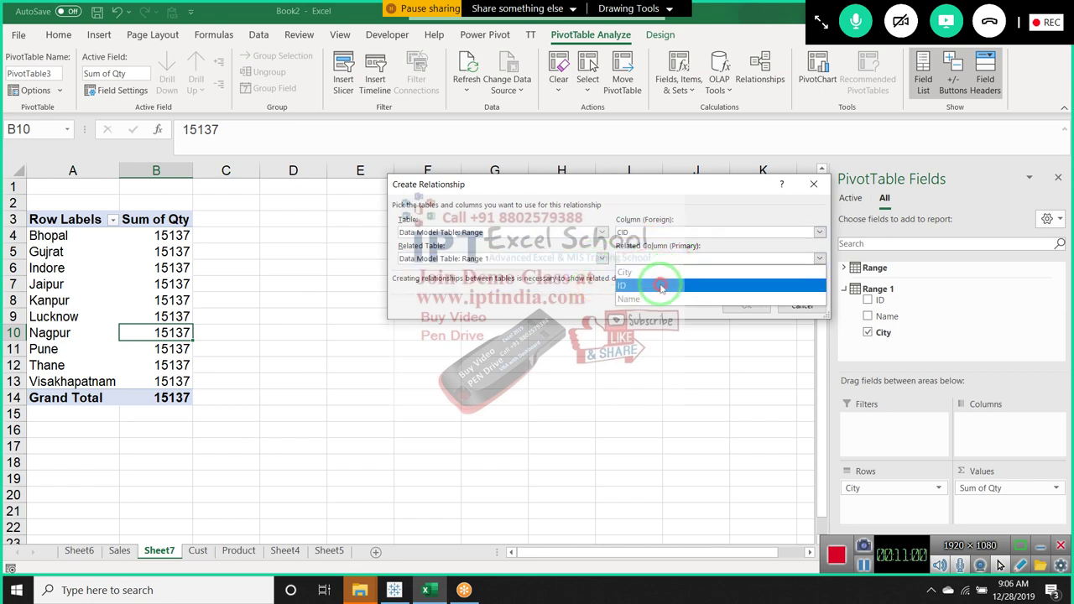
pyautogui.click(663, 285)
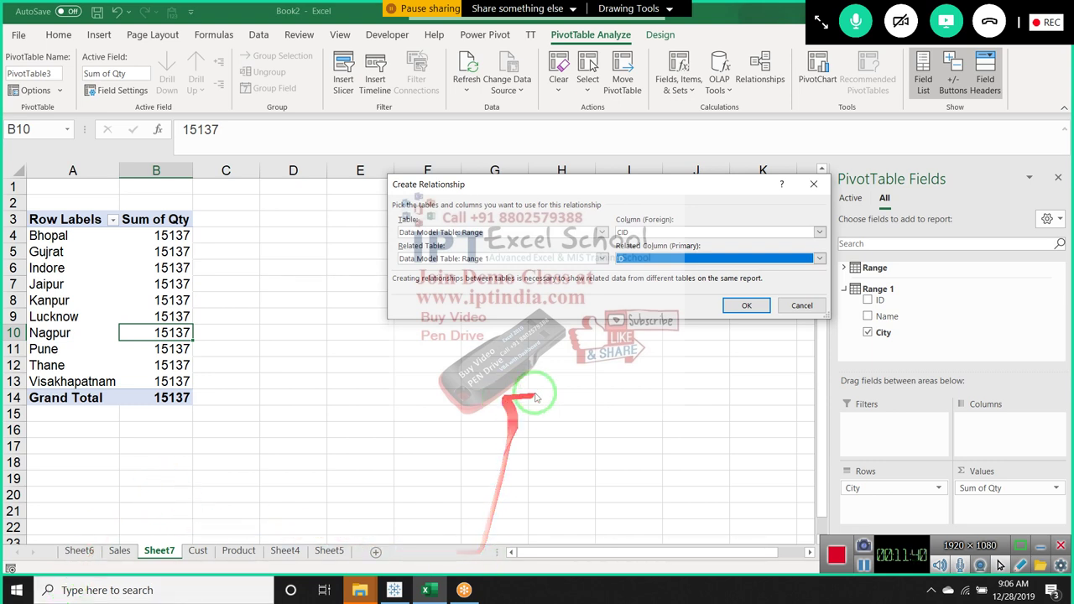
pyautogui.click(750, 307)
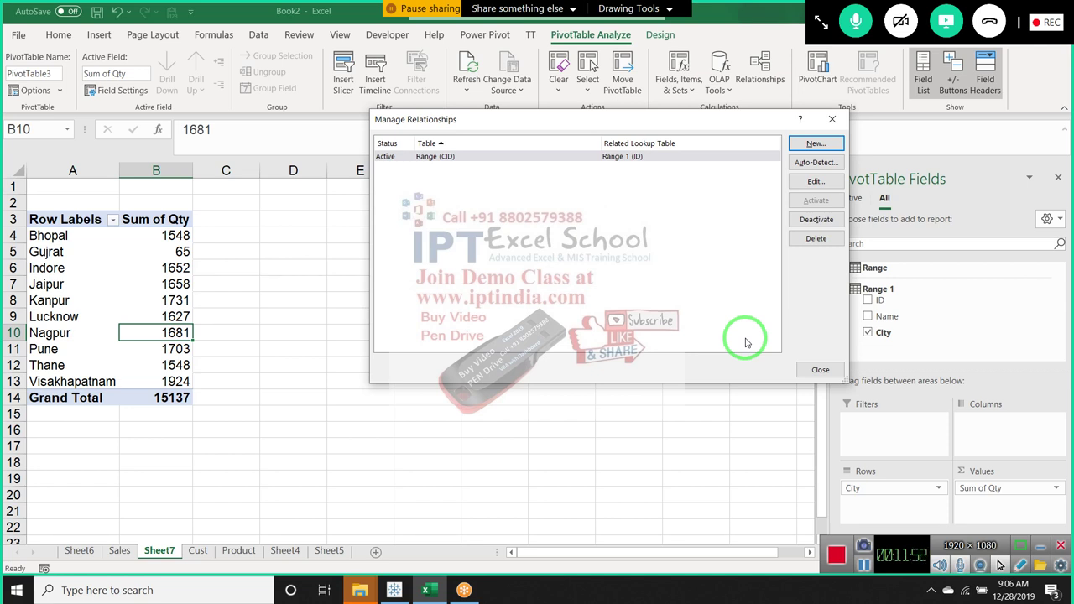
pyautogui.click(838, 125)
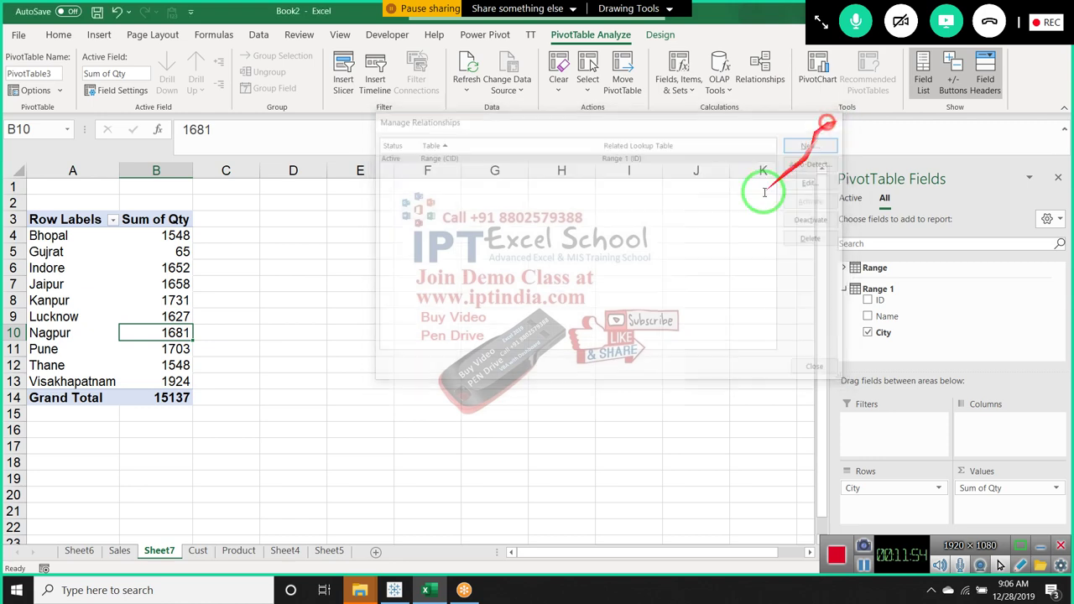
# - Inspect the CID column on the Sales sheet
pyautogui.click(114, 553)
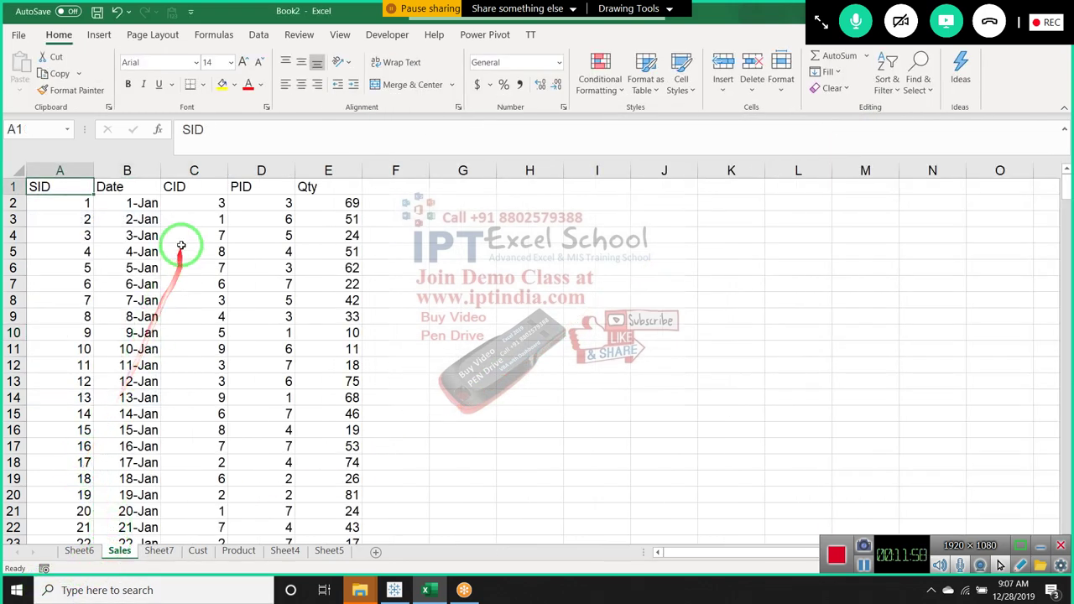
pyautogui.click(193, 171)
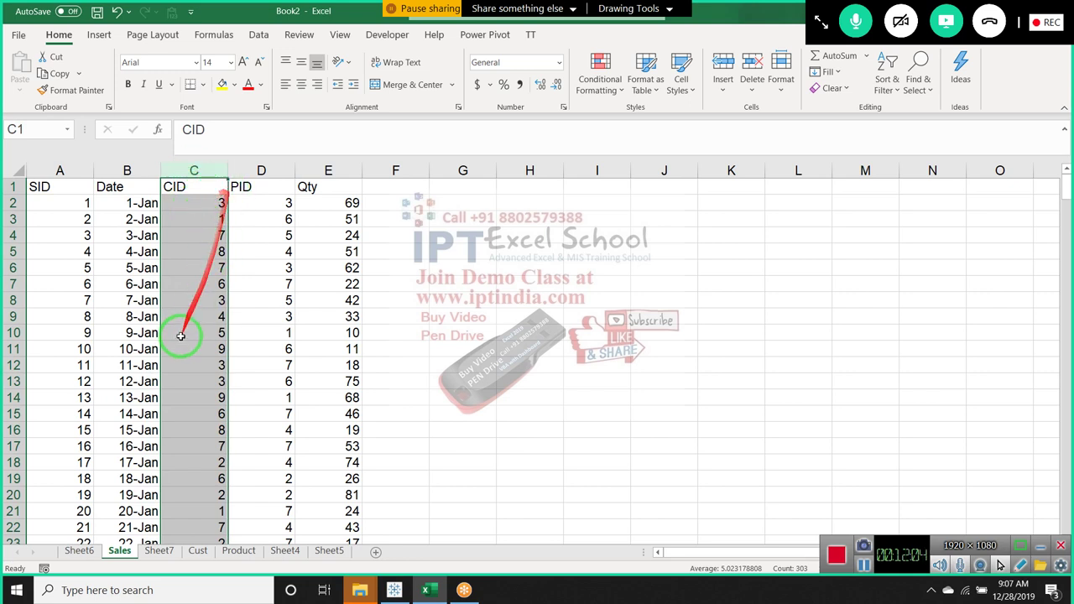
pyautogui.click(193, 365)
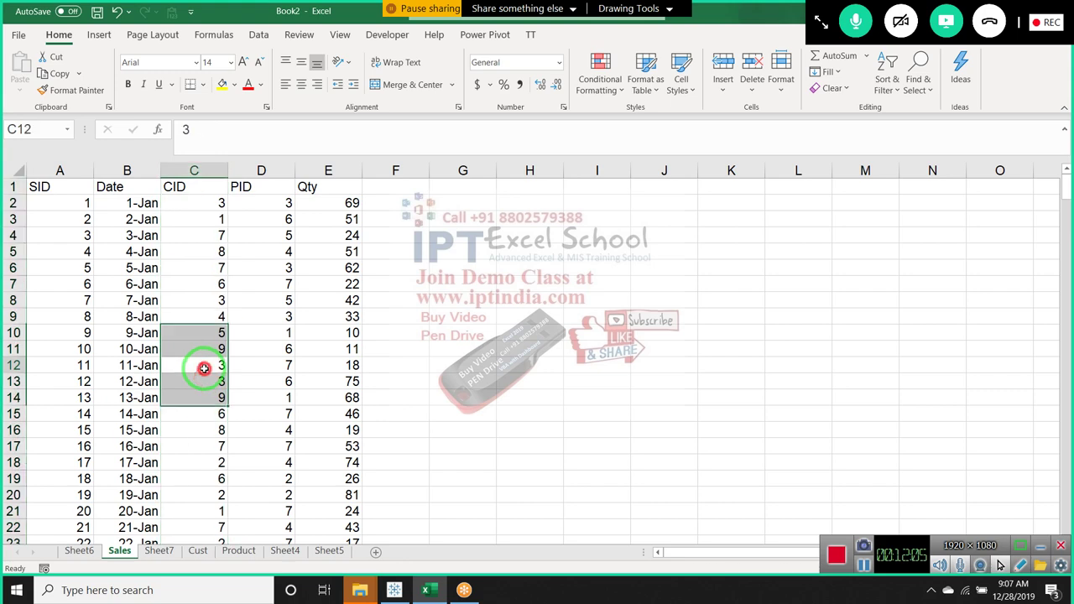
# - Step through customer IDs and names on the Cust sheet, then return to the Sheet7 pivot
pyautogui.click(198, 543)
pyautogui.click(198, 551)
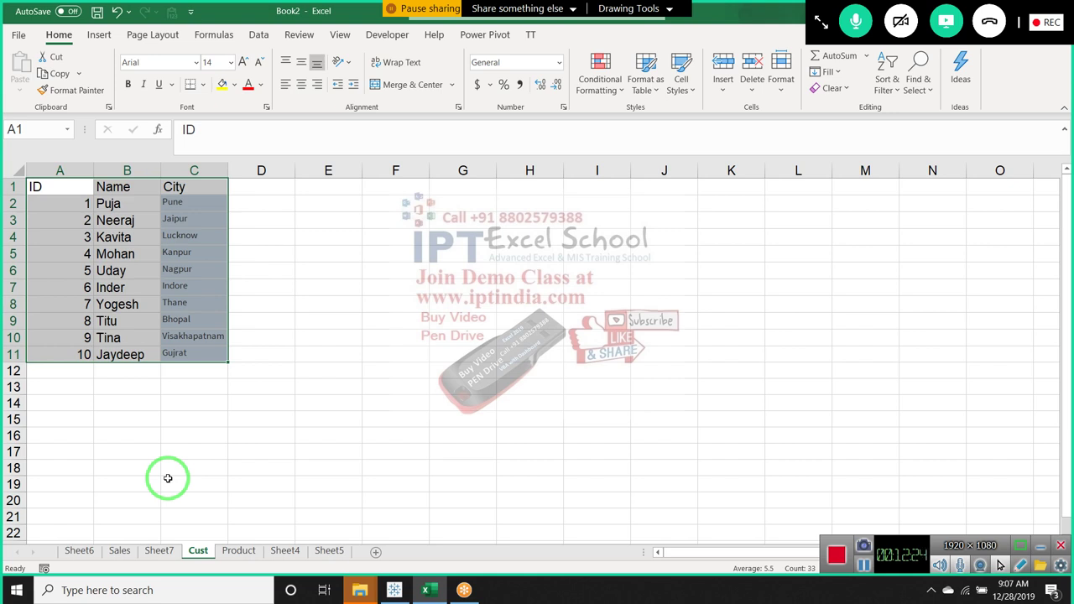
pyautogui.press('Down')
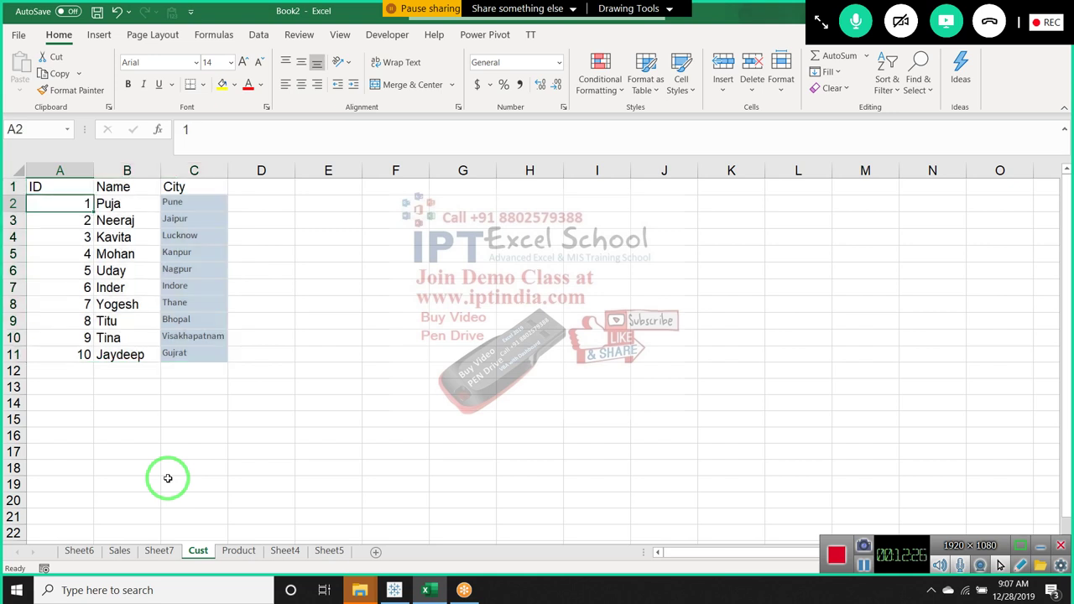
pyautogui.press('Down')
pyautogui.press('Down')
pyautogui.press('Down')
pyautogui.press('Down')
pyautogui.press('Down')
pyautogui.press('Down')
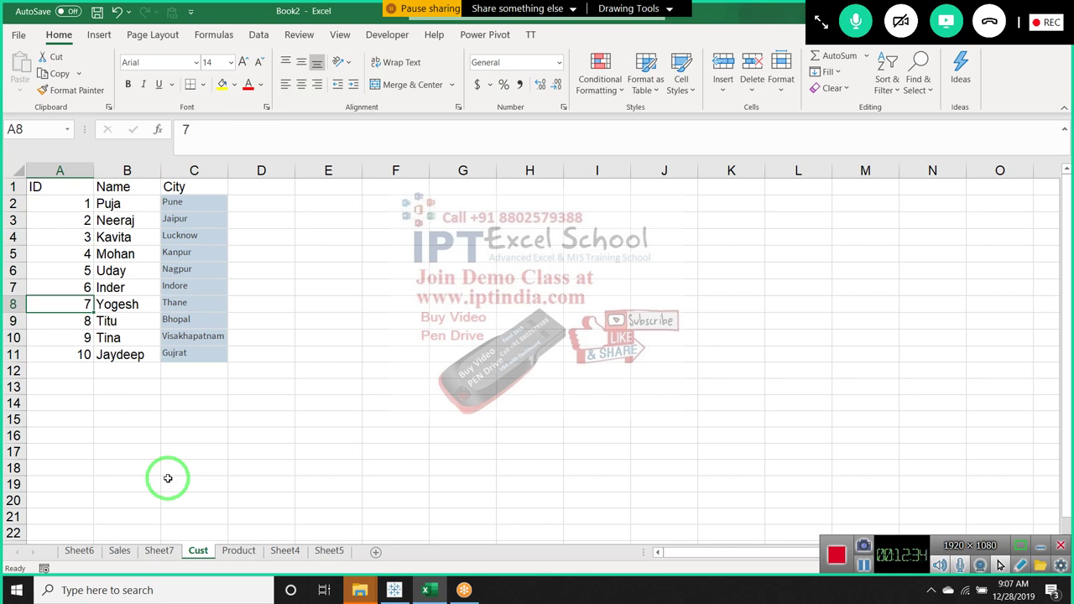
pyautogui.press('Right')
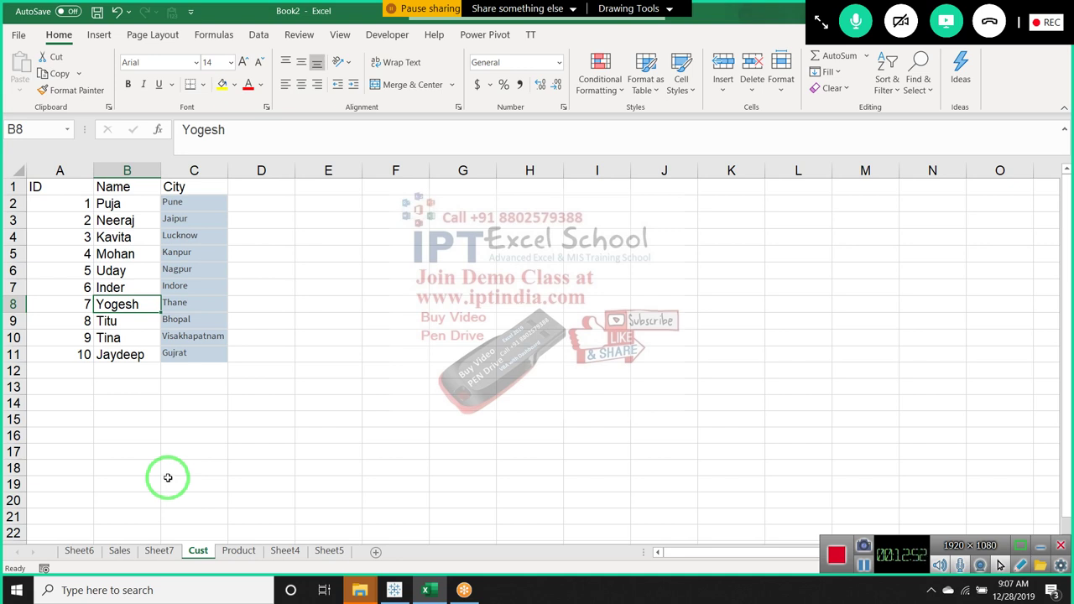
pyautogui.click(158, 546)
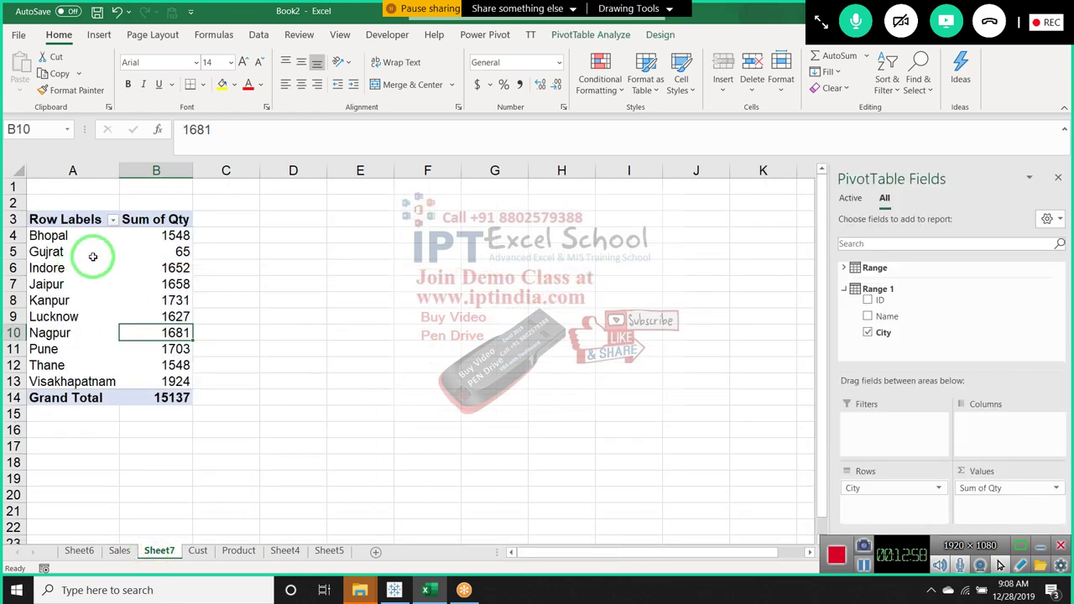
# - Rearrange the pivot fields so rows list customer Name instead of City, with Sum of Qty
pyautogui.moveTo(93, 256); pyautogui.dragTo(1064, 406)
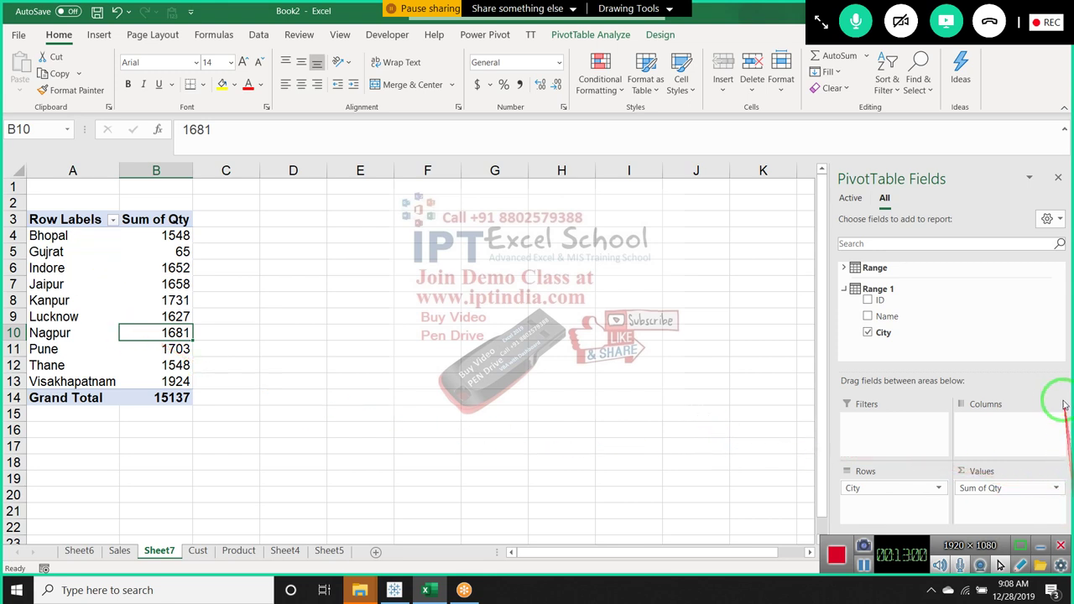
pyautogui.moveTo(886, 316)
pyautogui.mouseDown()
pyautogui.moveTo(969, 377)
pyautogui.moveTo(986, 421)
pyautogui.mouseUp()
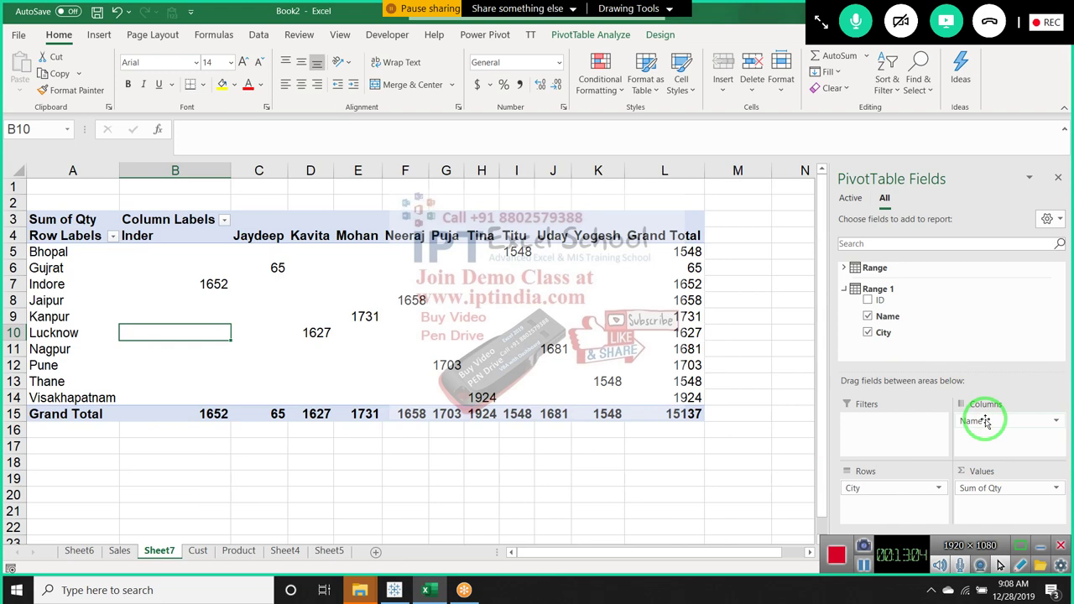
pyautogui.click(978, 422)
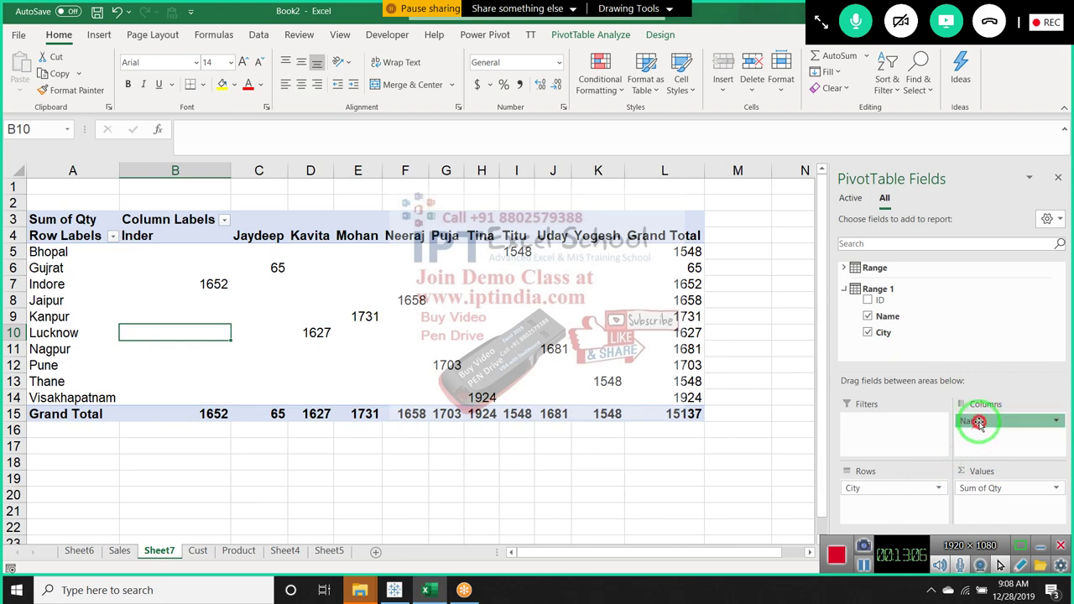
pyautogui.moveTo(978, 422)
pyautogui.mouseDown()
pyautogui.moveTo(891, 497)
pyautogui.moveTo(971, 428)
pyautogui.moveTo(902, 336)
pyautogui.mouseUp()
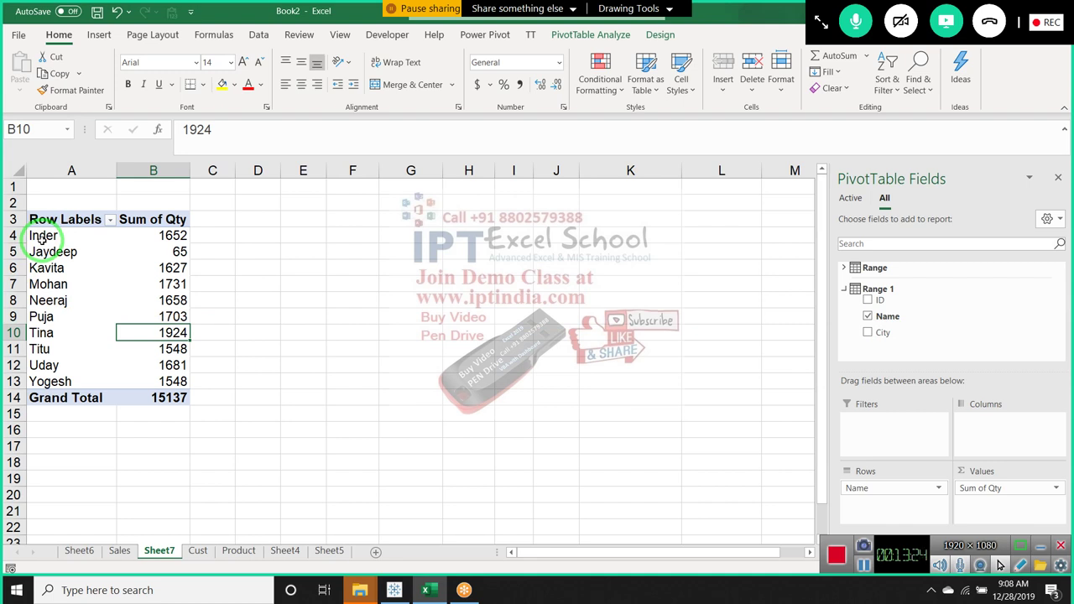
pyautogui.moveTo(89, 314); pyautogui.dragTo(153, 513)
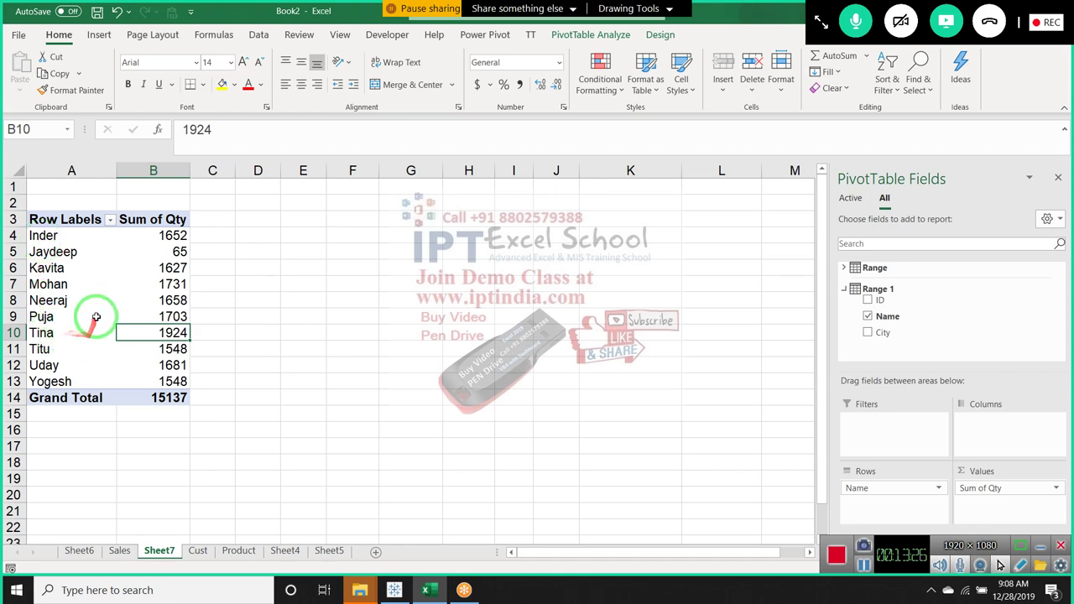
pyautogui.click(119, 550)
pyautogui.moveTo(214, 203); pyautogui.dragTo(198, 317)
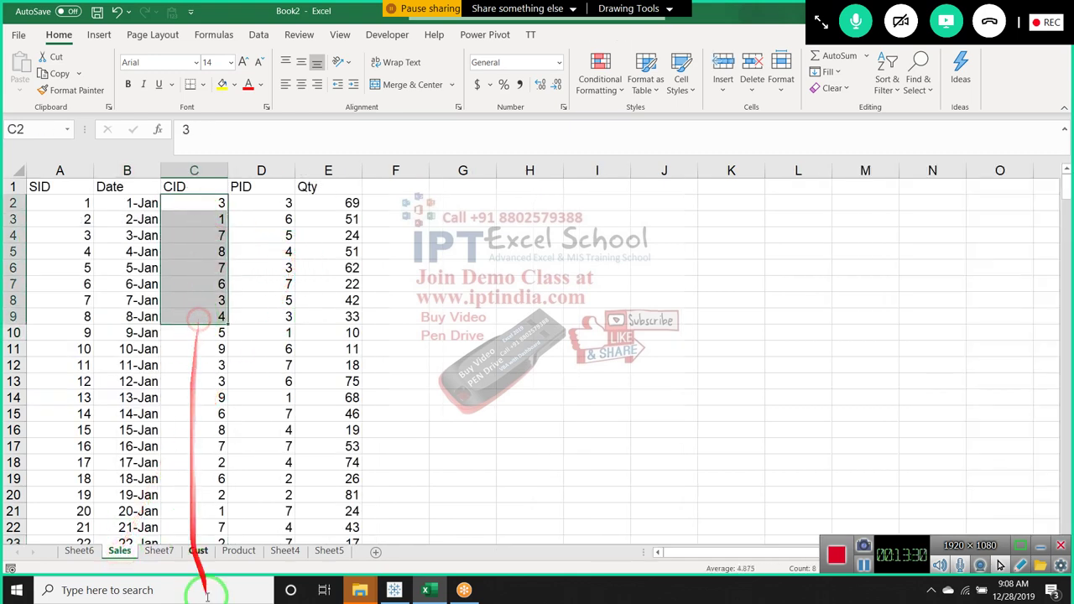
pyautogui.click(199, 554)
pyautogui.moveTo(60, 204); pyautogui.dragTo(73, 320)
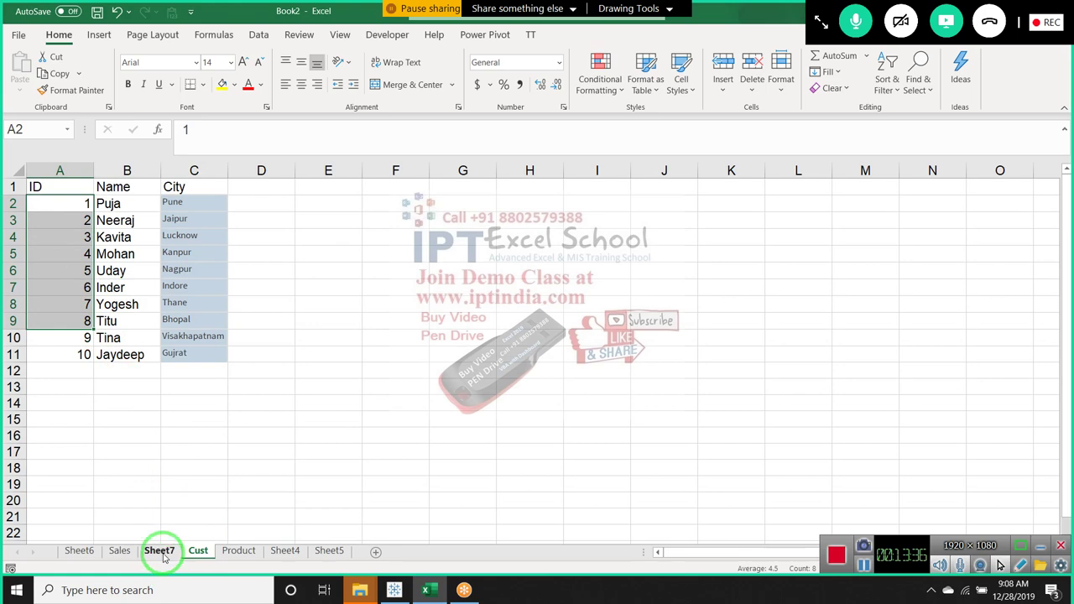
pyautogui.click(121, 552)
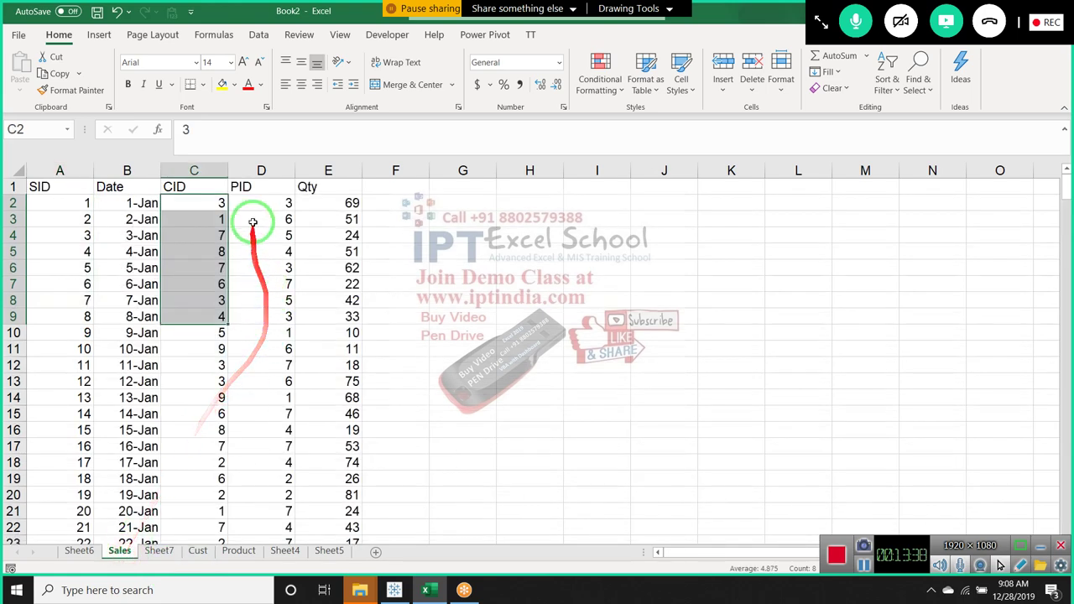
pyautogui.click(250, 170)
pyautogui.hotkey('ctrl', 'shift', '+')
pyautogui.press('Down')
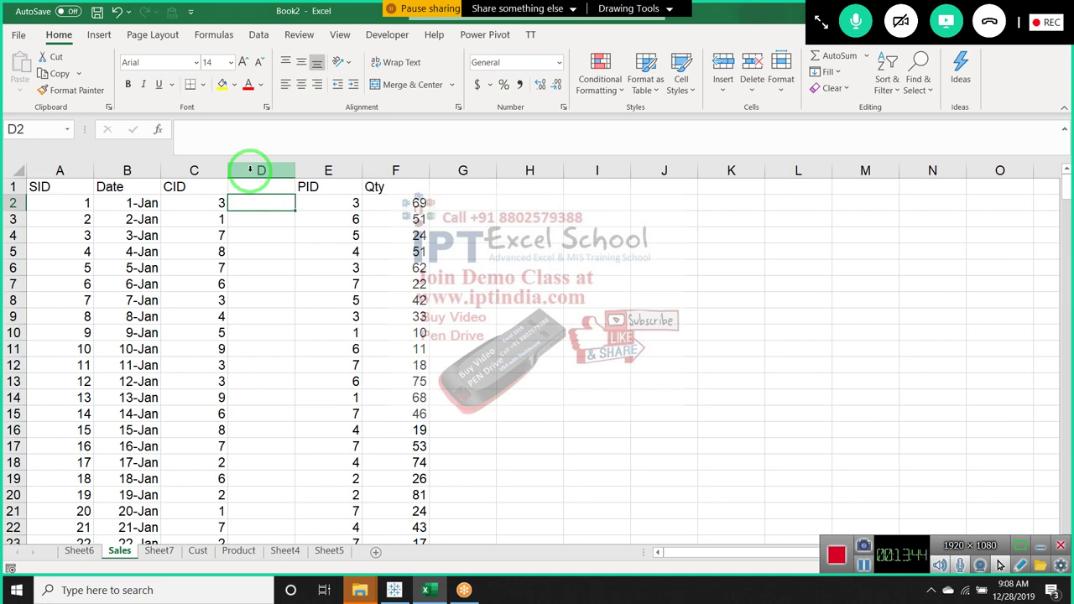
pyautogui.click(249, 171)
pyautogui.hotkey('ctrl', '-')
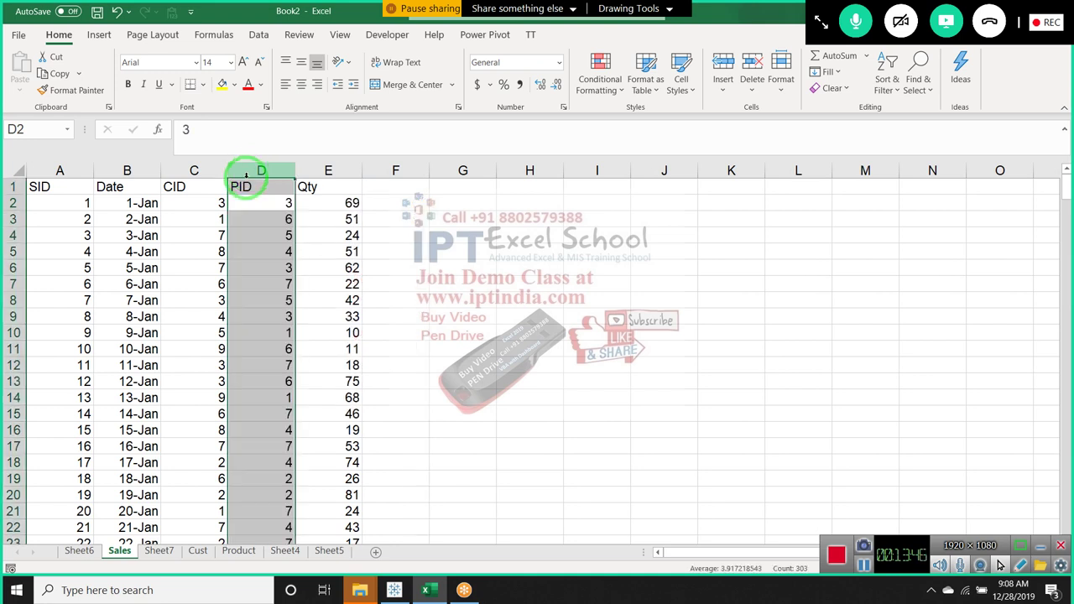
pyautogui.click(242, 202)
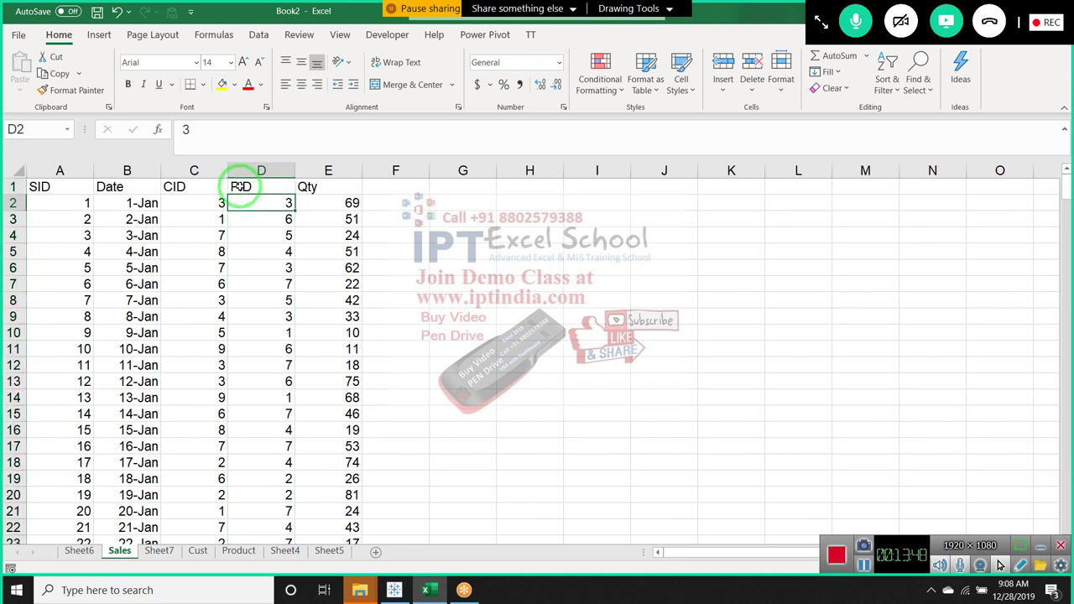
pyautogui.click(160, 551)
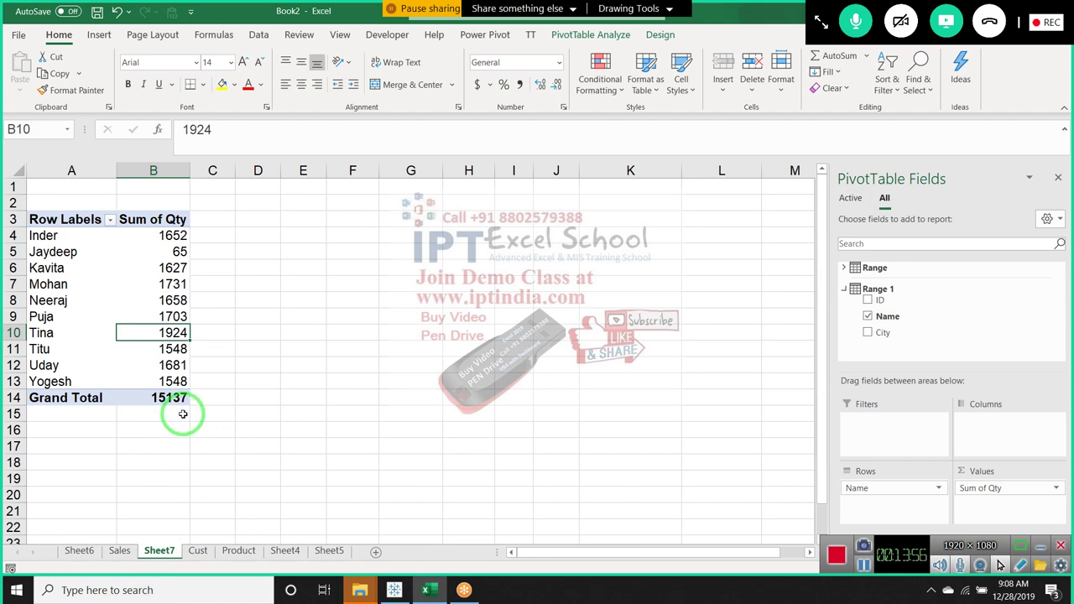
pyautogui.click(196, 551)
pyautogui.click(87, 357)
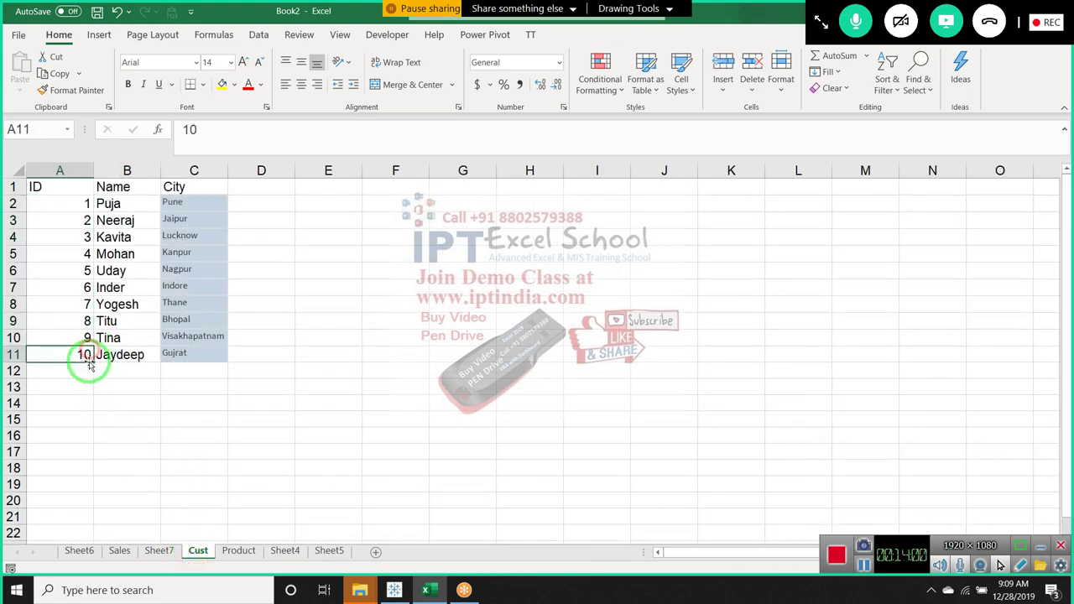
pyautogui.click(119, 552)
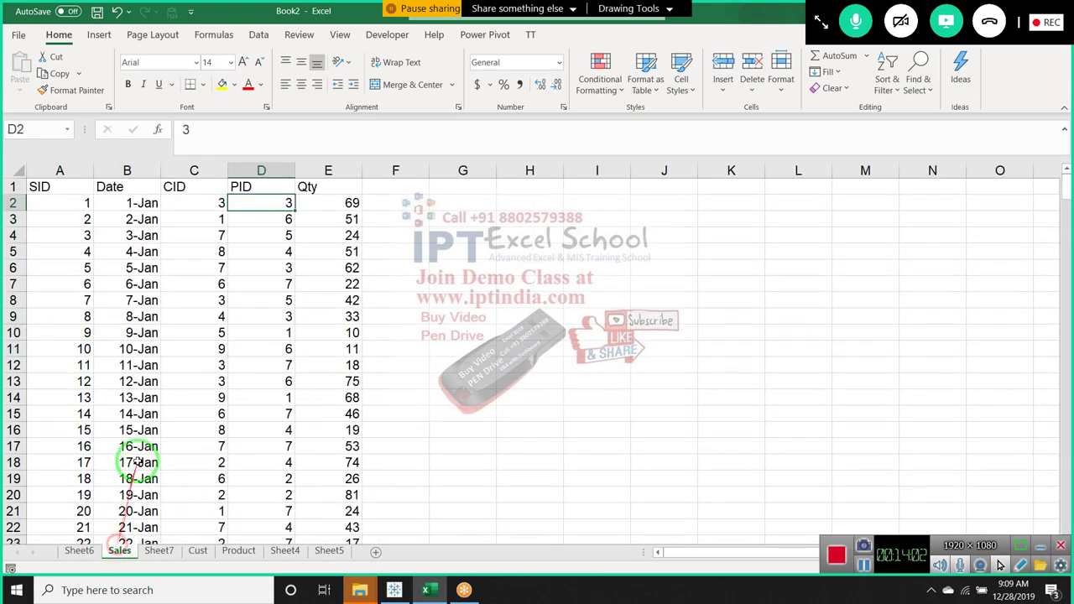
pyautogui.click(184, 435)
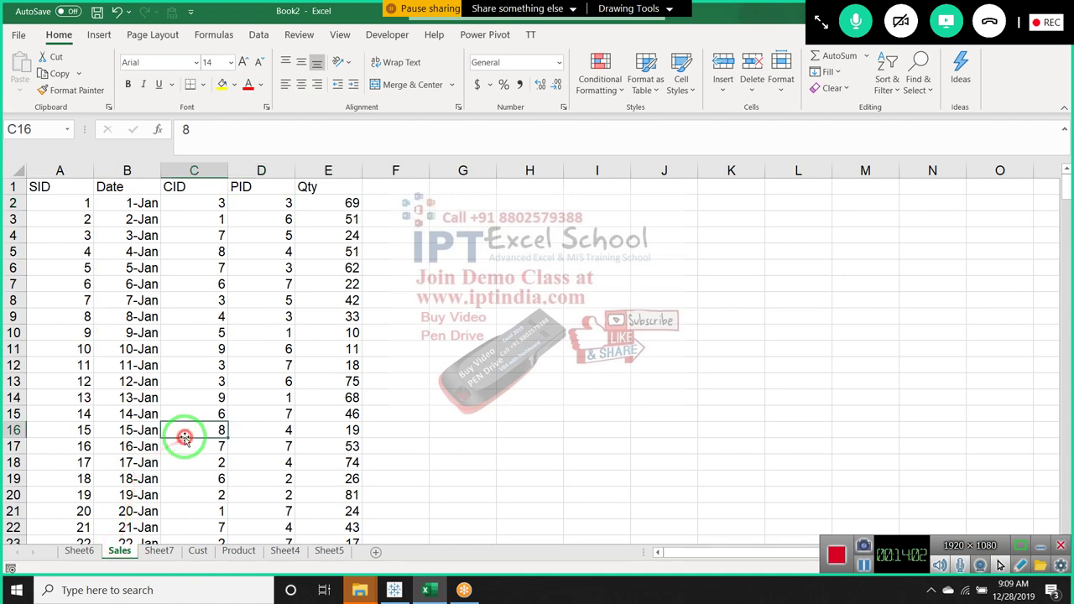
pyautogui.click(159, 550)
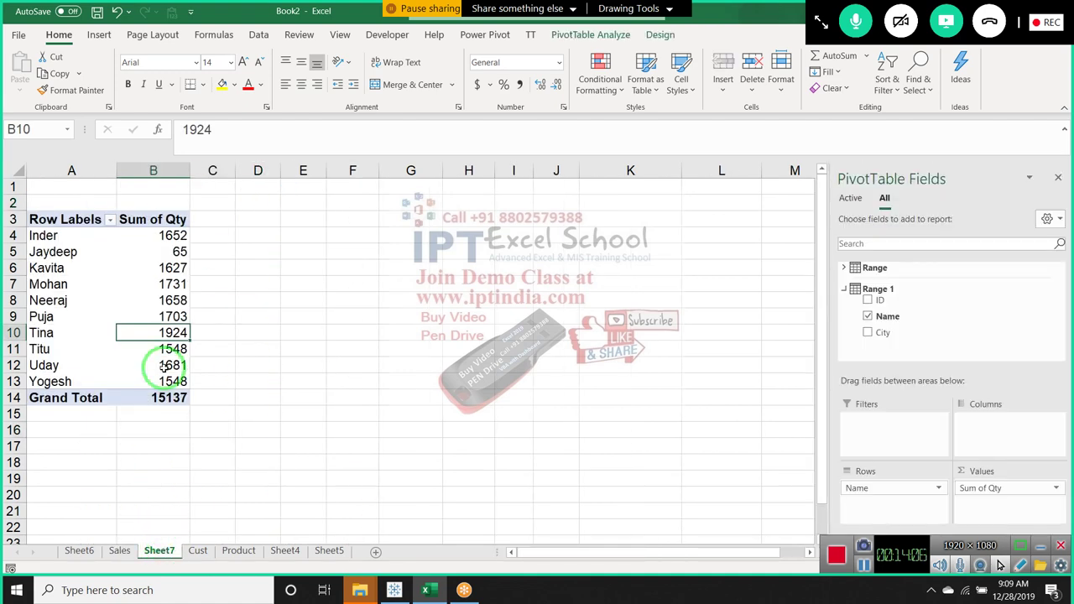
pyautogui.moveTo(164, 367)
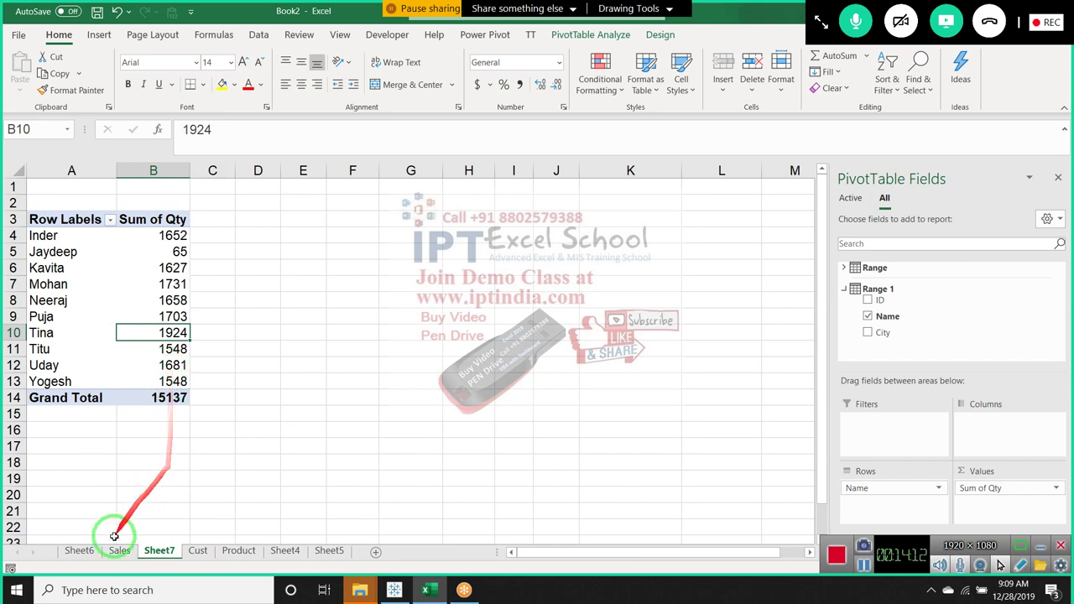
pyautogui.click(87, 557)
pyautogui.click(159, 551)
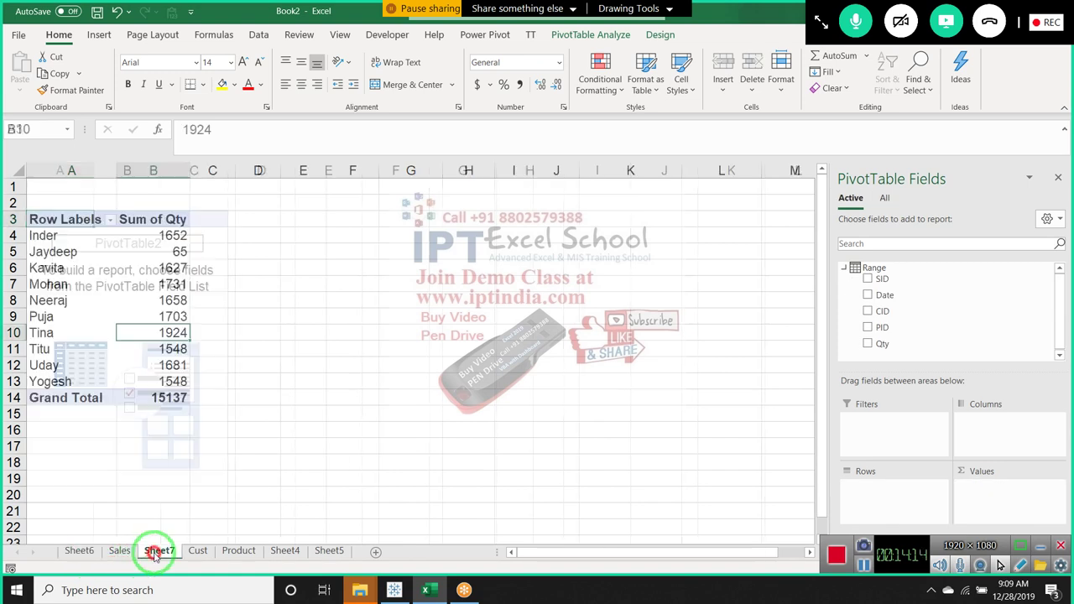
pyautogui.moveTo(178, 544); pyautogui.dragTo(1043, 313)
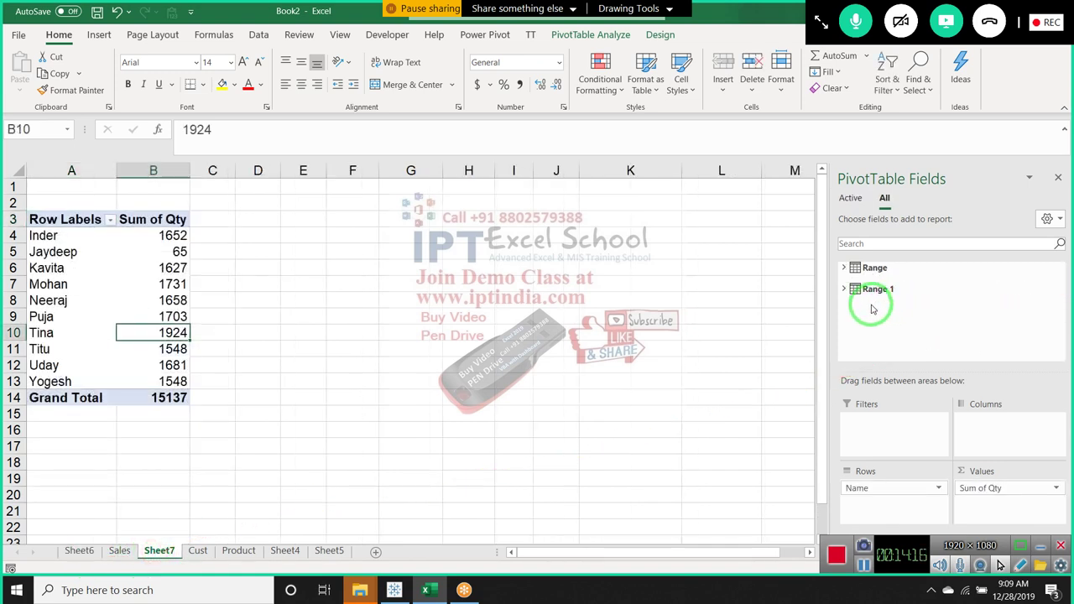
pyautogui.moveTo(872, 304)
pyautogui.mouseDown()
pyautogui.moveTo(684, 149)
pyautogui.moveTo(588, 384)
pyautogui.mouseUp()
pyautogui.moveTo(575, 163); pyautogui.dragTo(579, 293)
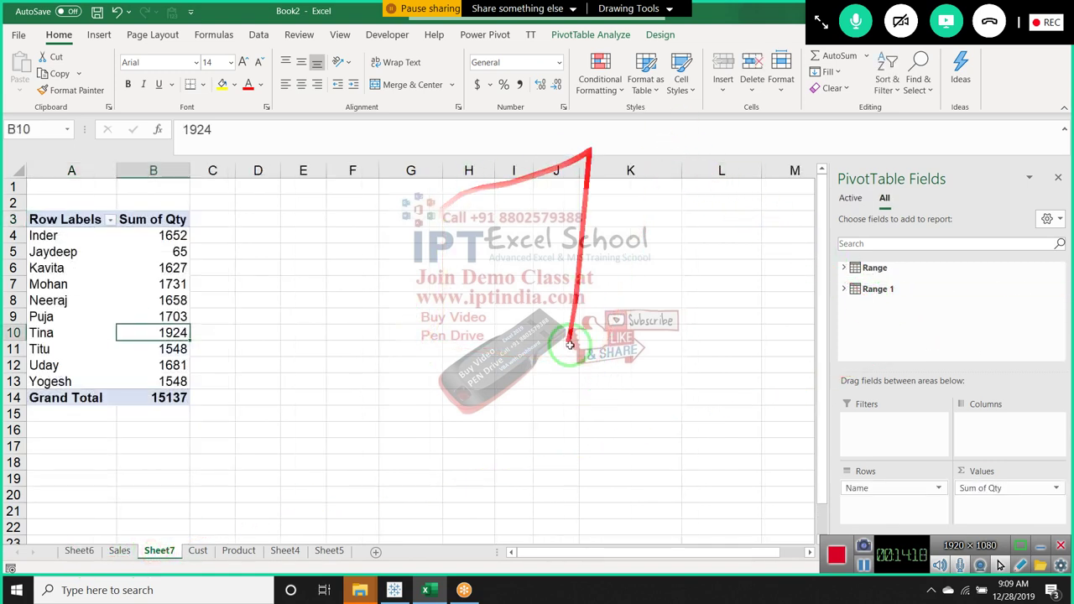
# - Check the PivotTable Analyze Fields, Items & Sets menu and close it without choosing anything
pyautogui.click(598, 71)
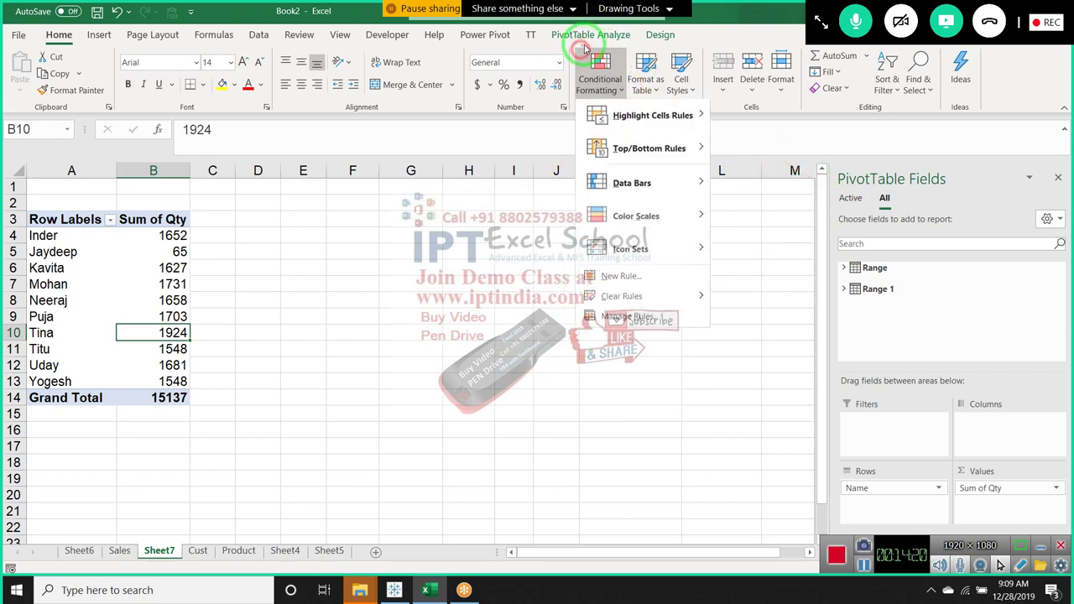
pyautogui.click(587, 38)
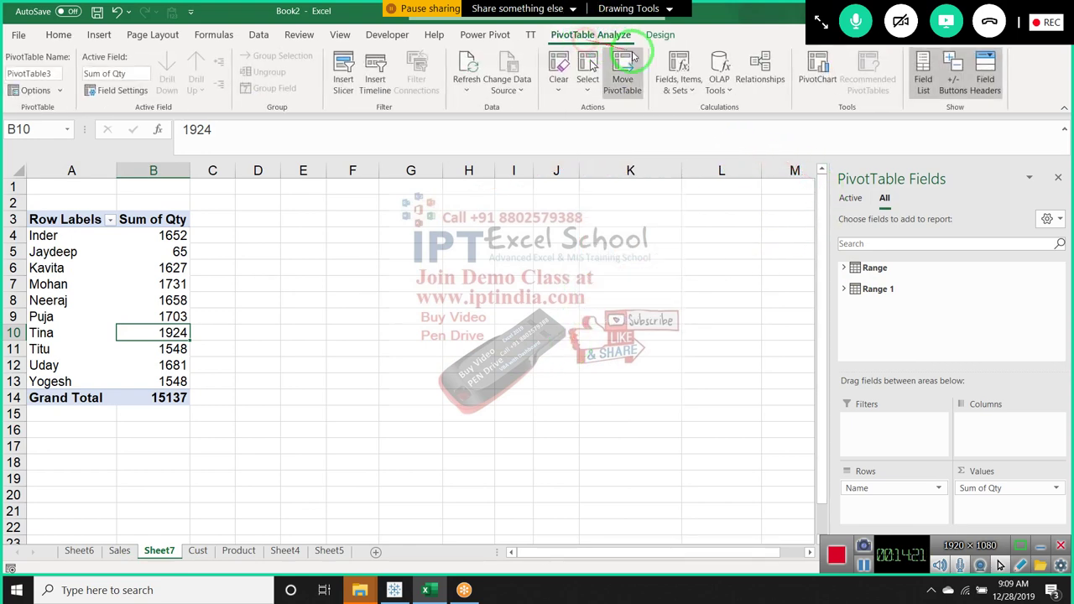
pyautogui.click(688, 90)
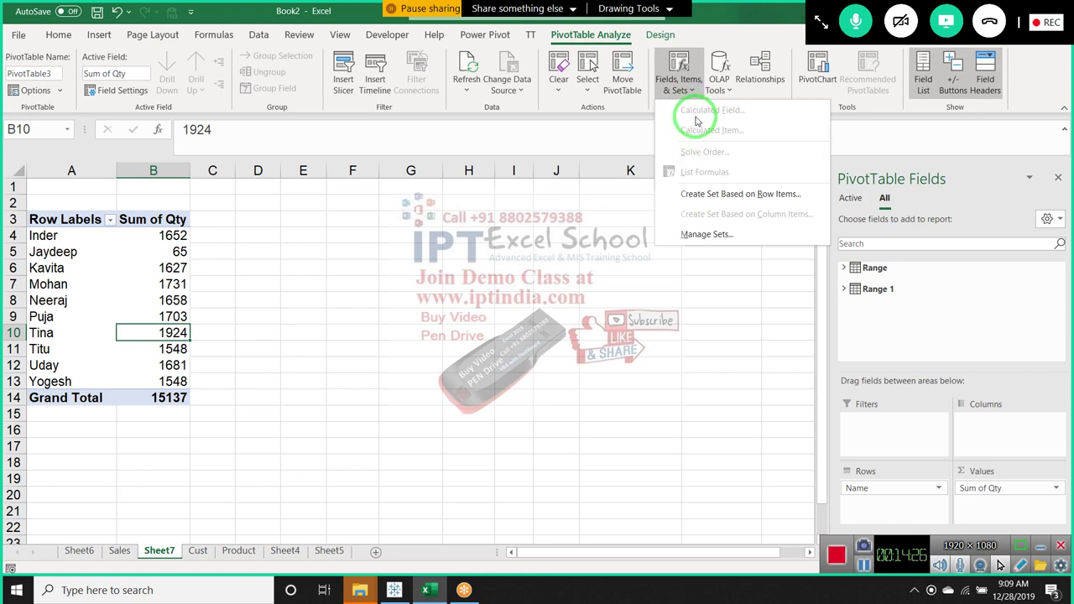
pyautogui.click(251, 271)
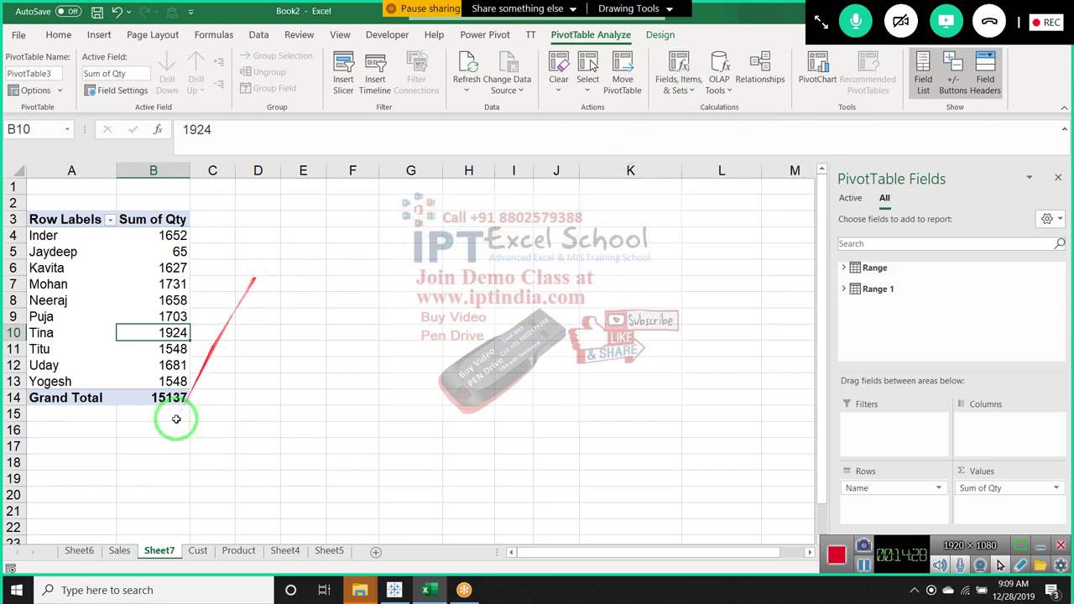
# - Glance at Sheet6 and the Sales sheet, then return to the Sheet7 pivot
pyautogui.click(88, 551)
pyautogui.click(119, 550)
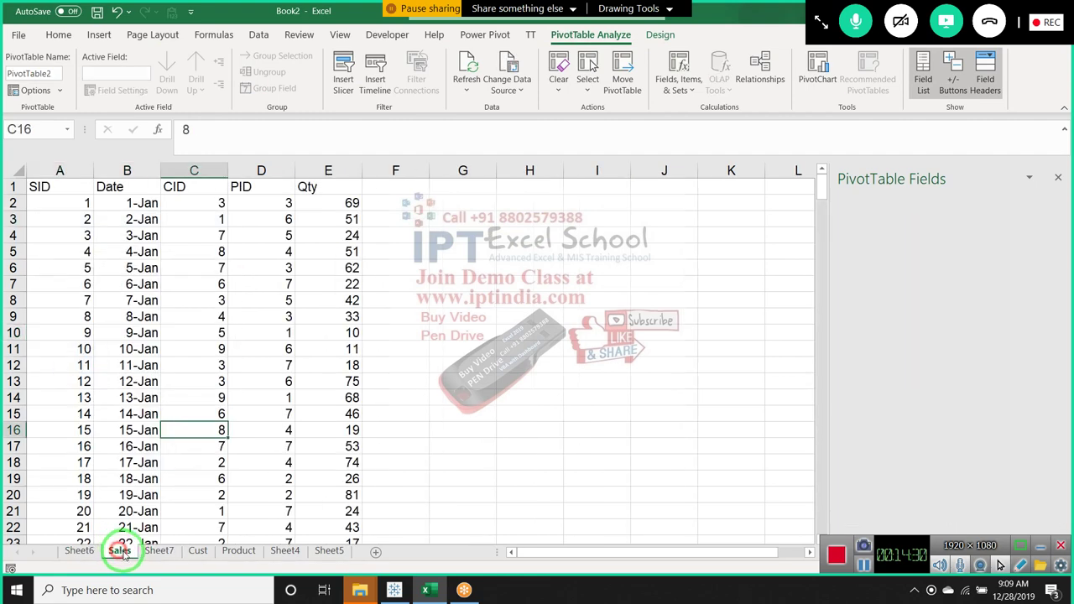
pyautogui.click(168, 550)
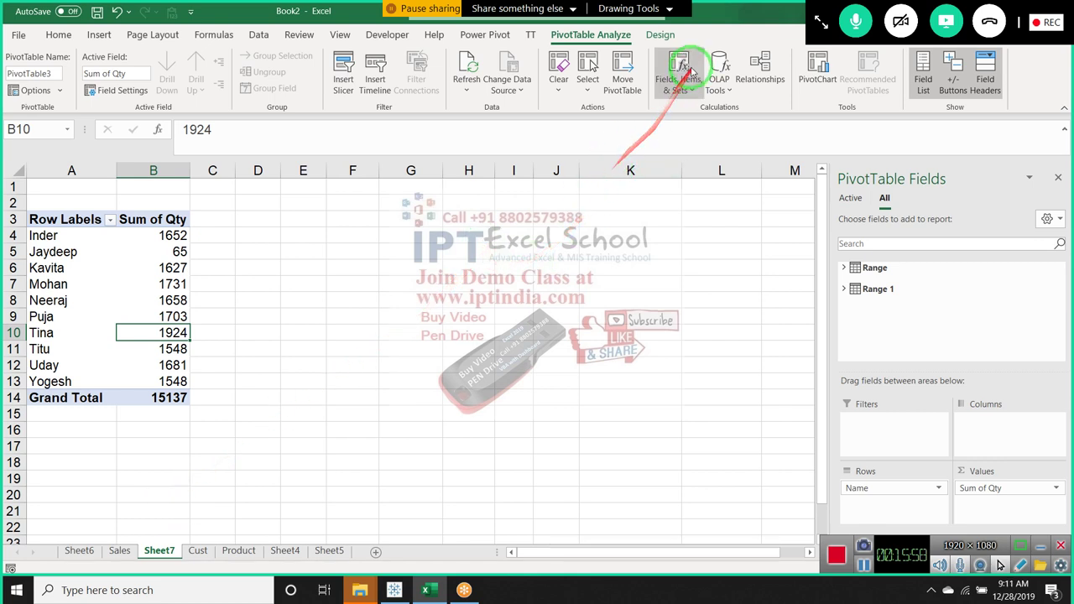
# - Switch the ribbon to the Power Pivot tab
pyautogui.click(465, 37)
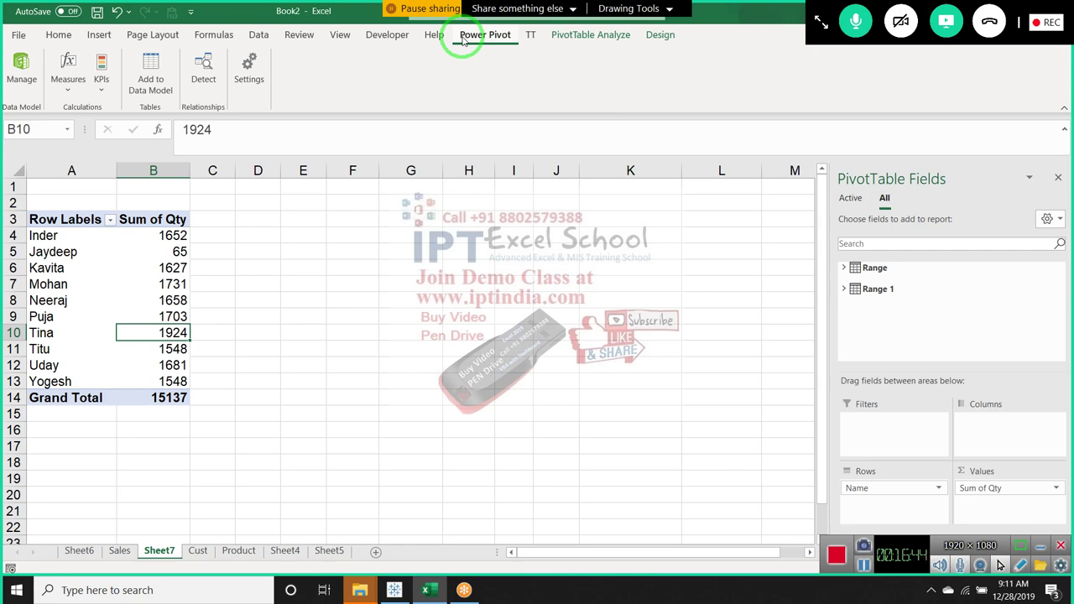
pyautogui.click(13, 35)
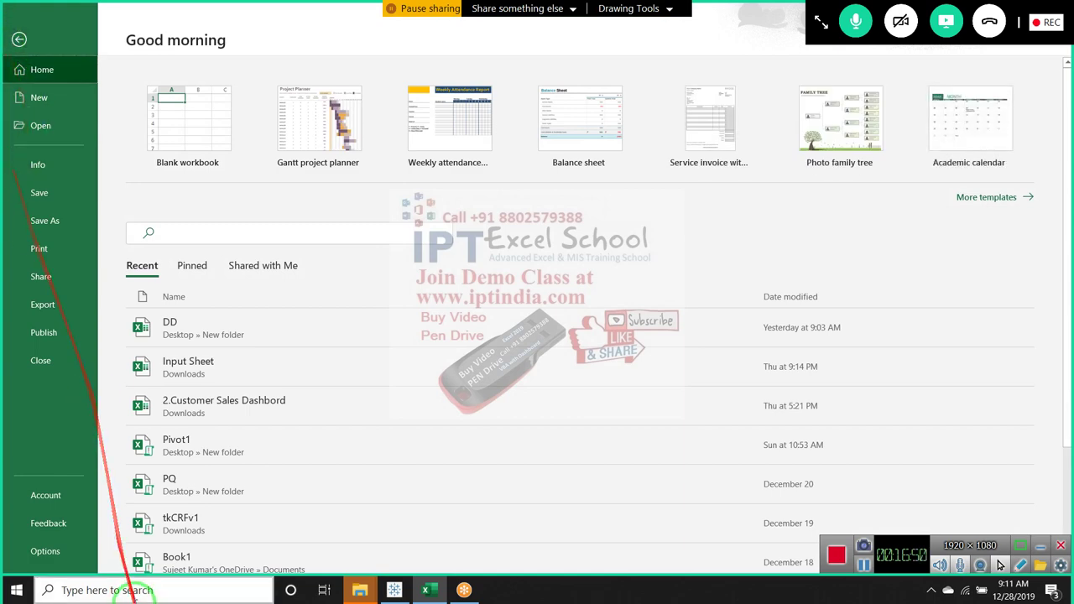
pyautogui.click(56, 561)
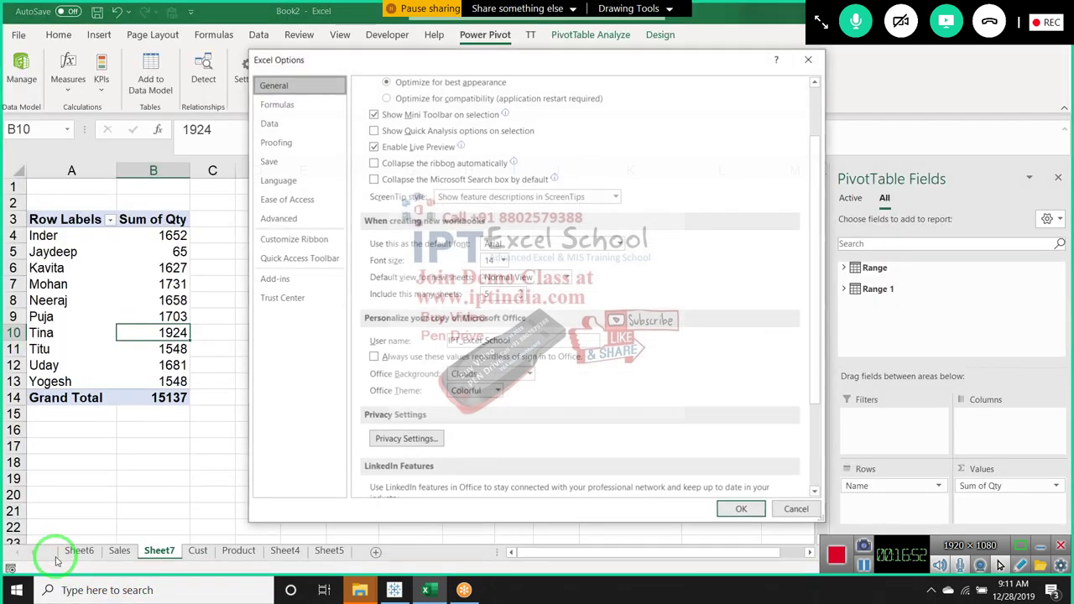
pyautogui.click(293, 289)
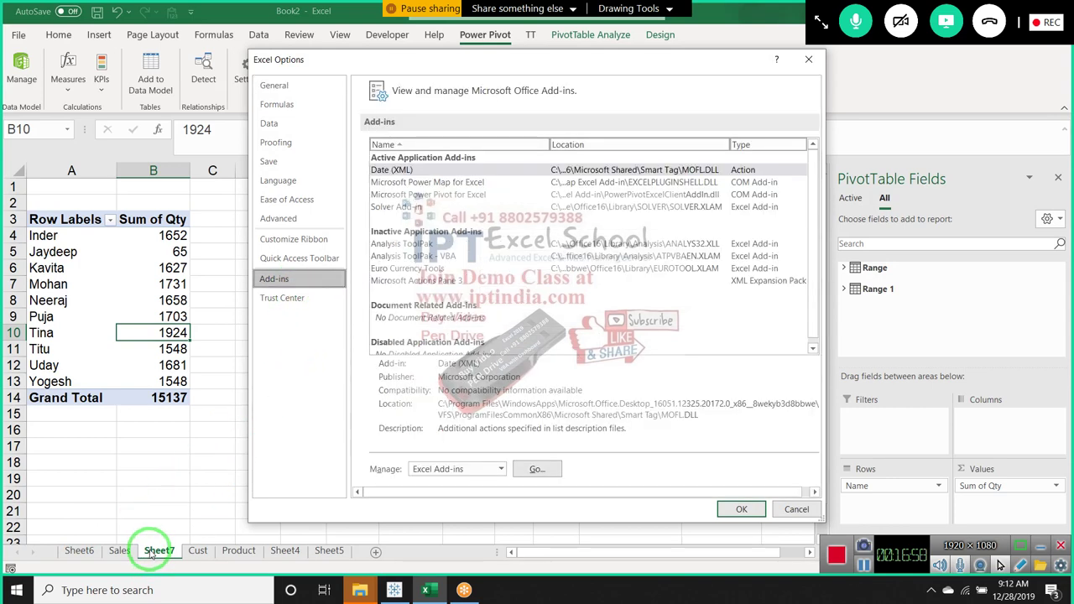
pyautogui.moveTo(336, 603); pyautogui.dragTo(454, 463)
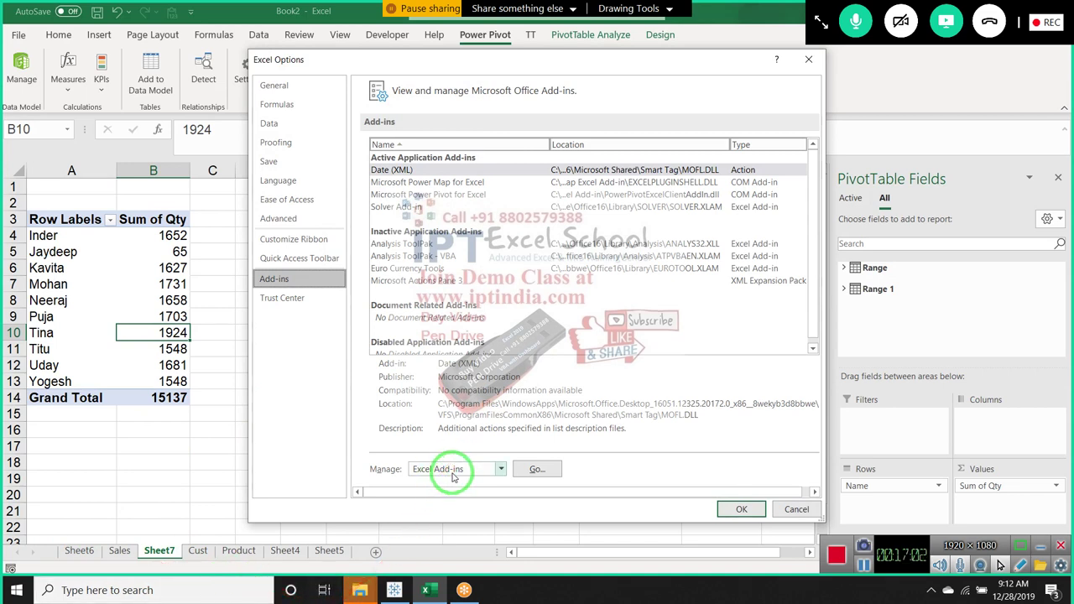
pyautogui.click(453, 476)
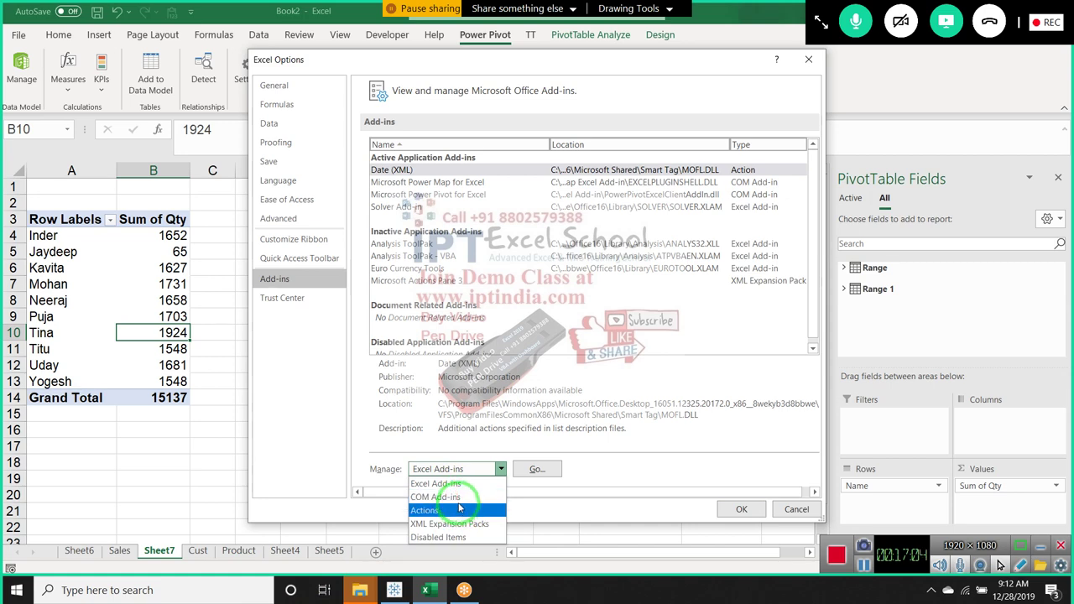
pyautogui.click(458, 499)
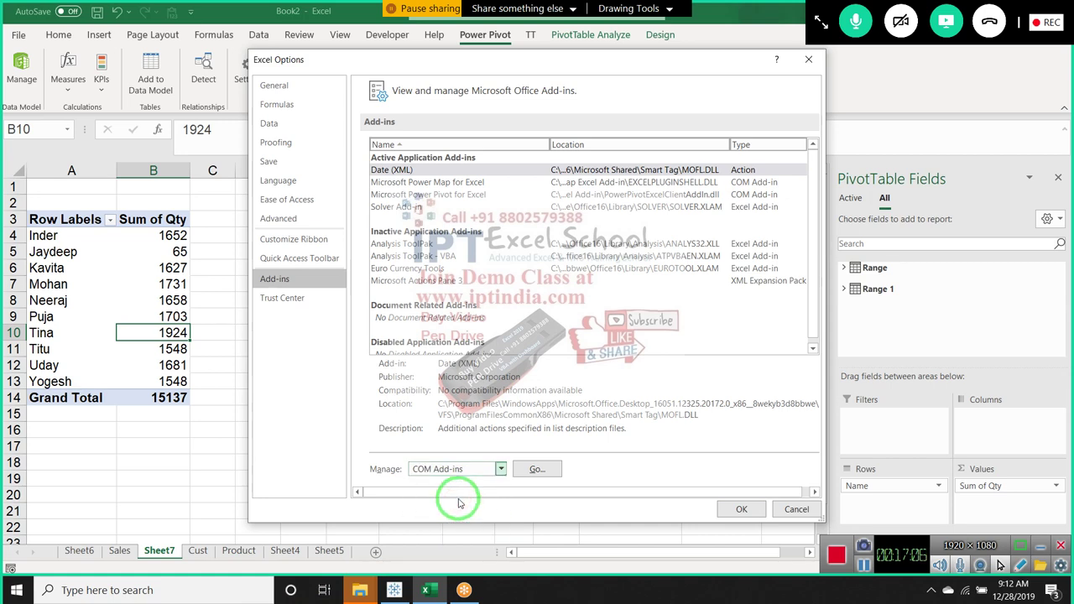
pyautogui.click(534, 469)
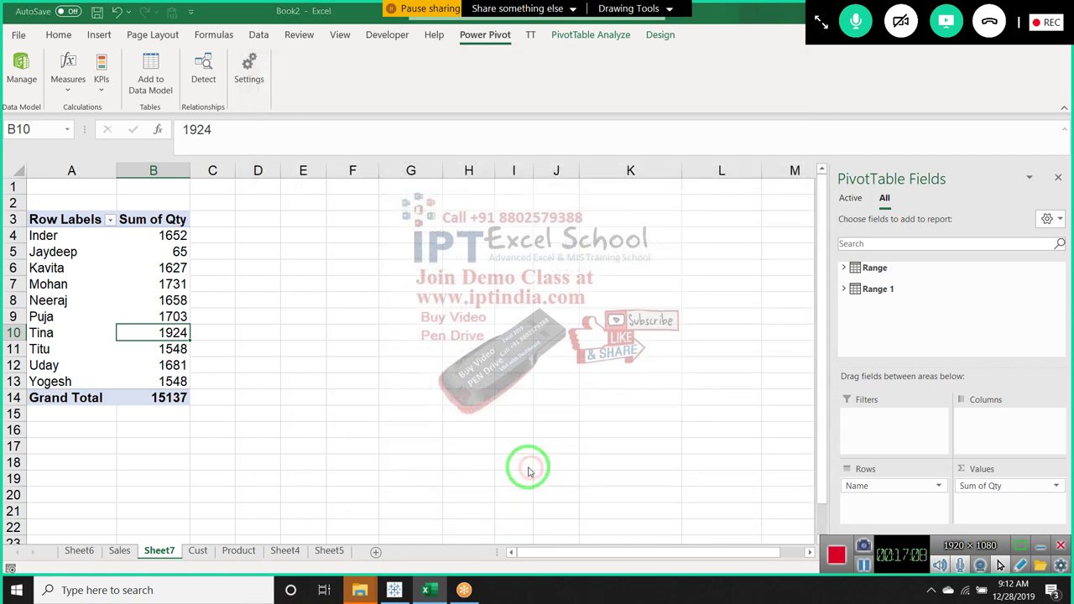
pyautogui.click(393, 193)
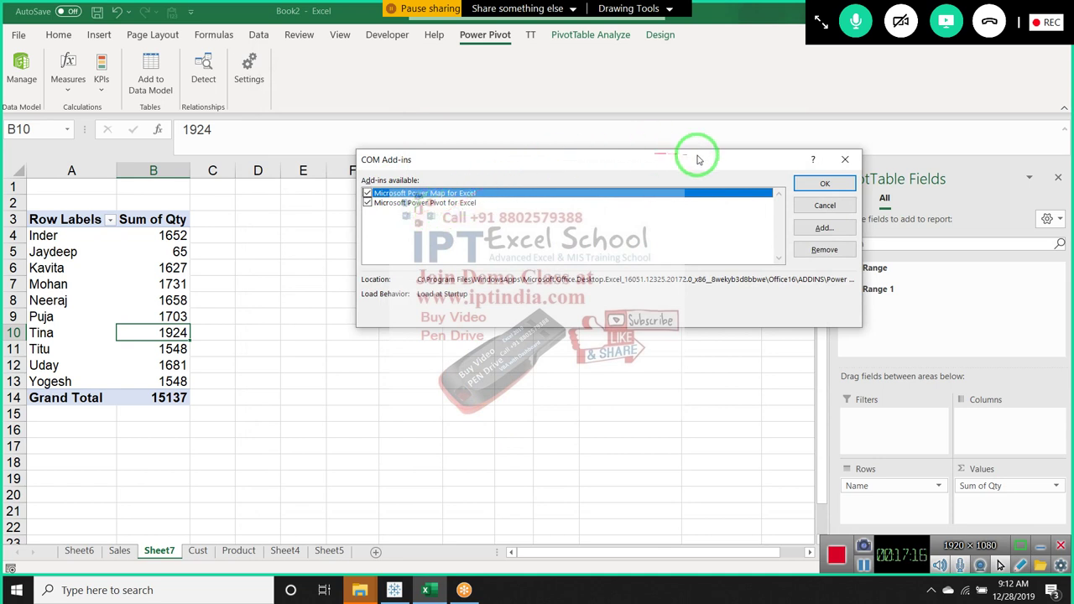
pyautogui.click(846, 160)
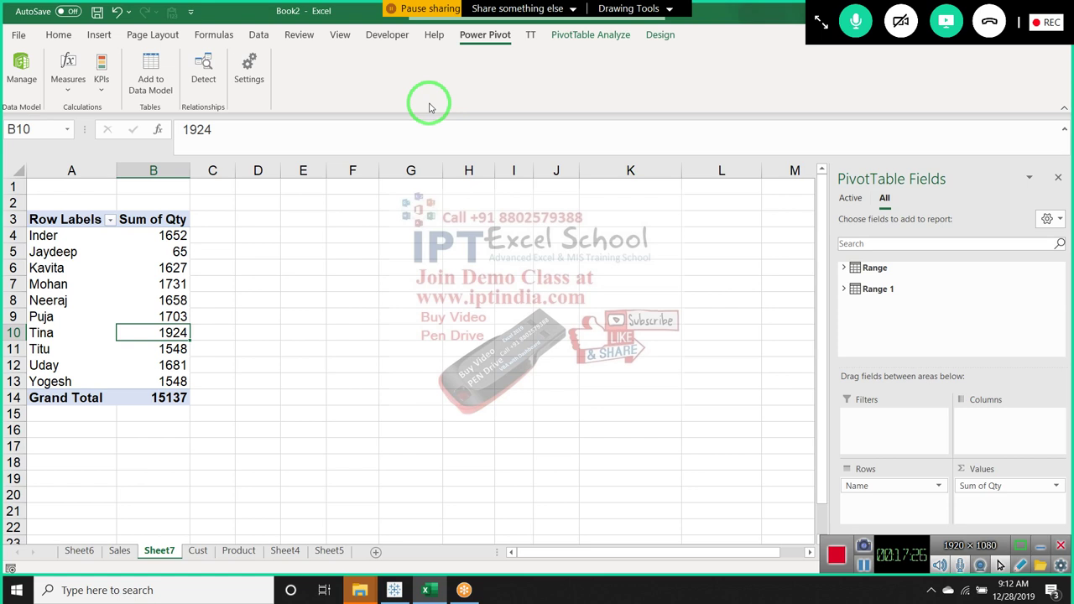
# - Delete the Sheet6 and Sheet7 pivot sheets from the workbook
pyautogui.click(77, 551)
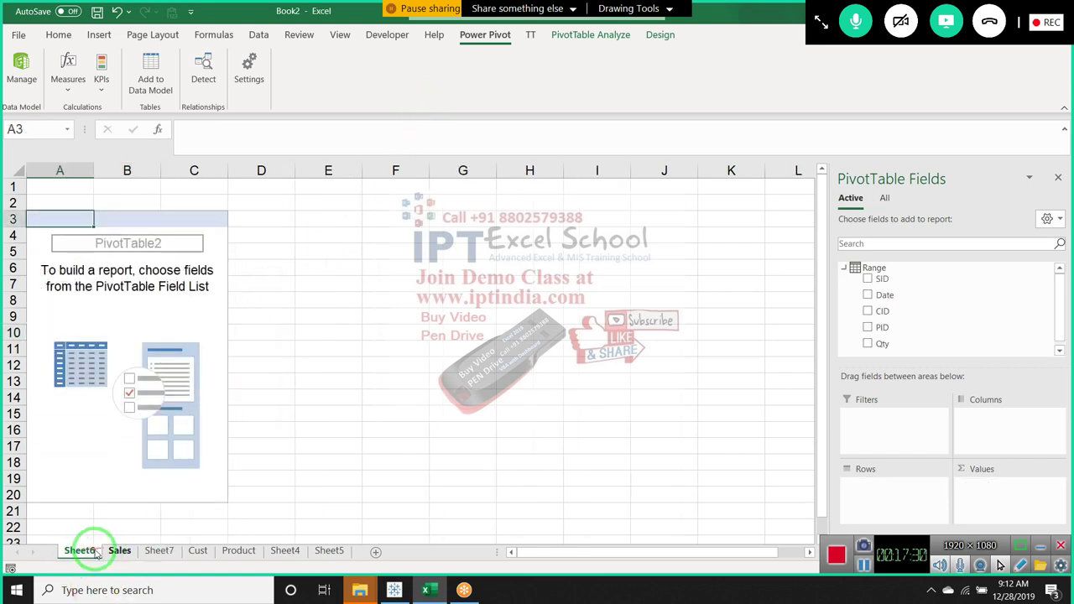
pyautogui.rightClick(72, 550)
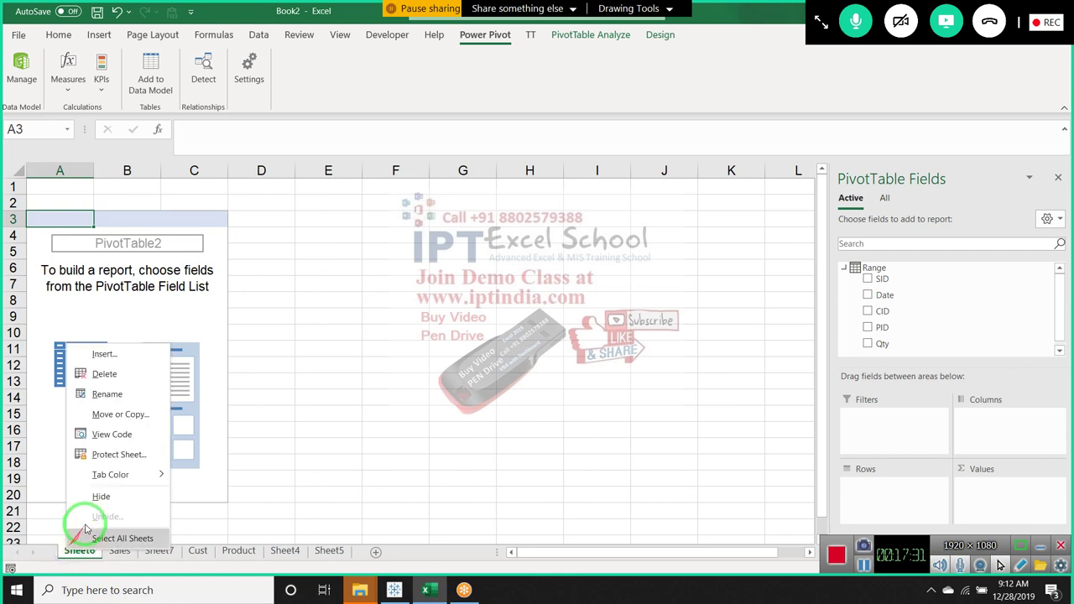
pyautogui.click(101, 374)
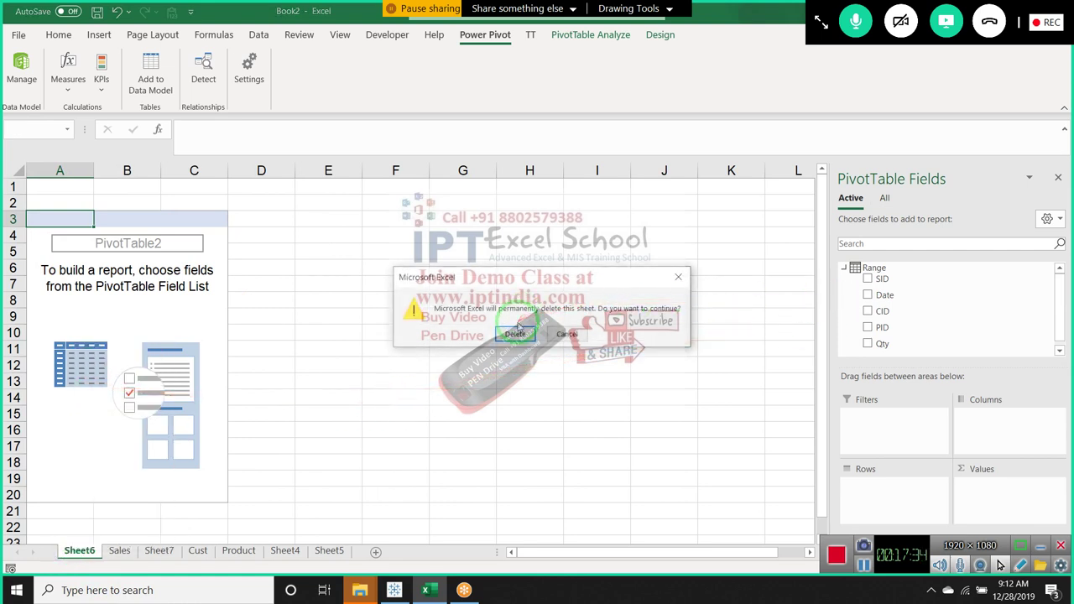
pyautogui.click(515, 334)
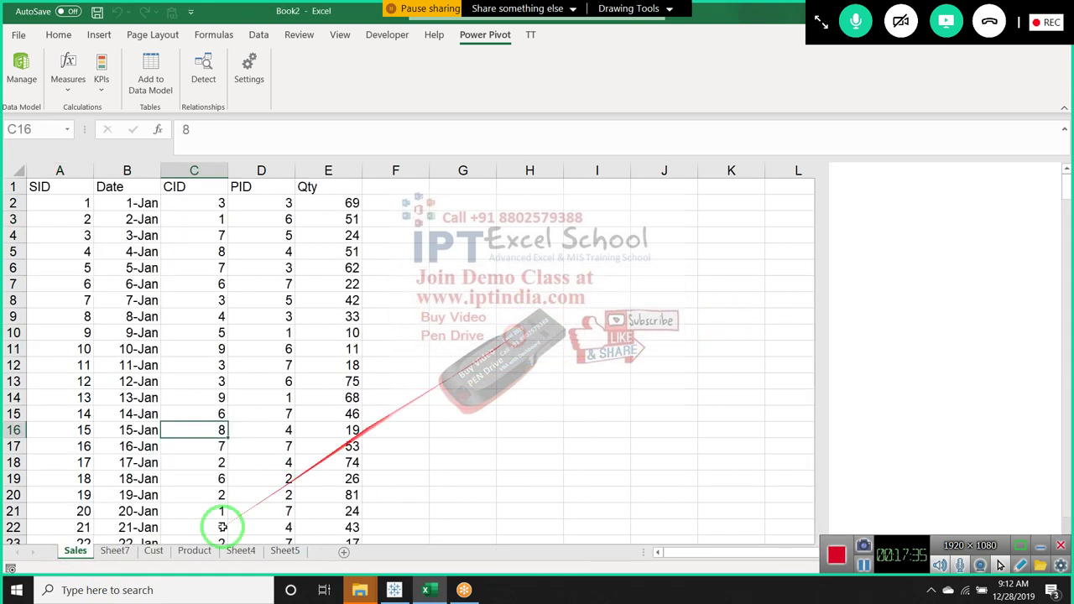
pyautogui.click(115, 550)
pyautogui.rightClick(115, 550)
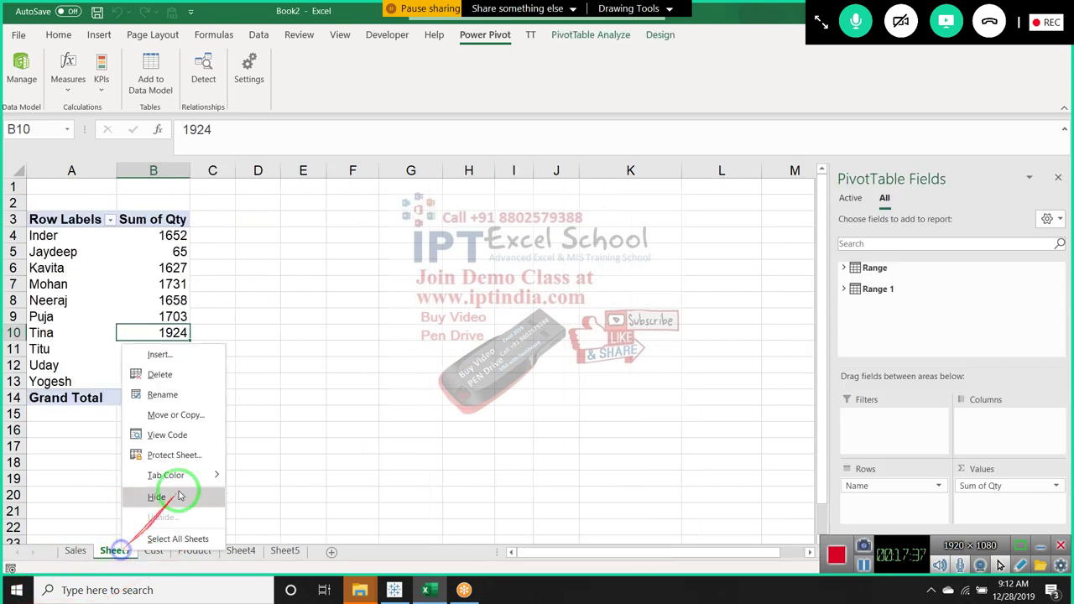
pyautogui.click(178, 374)
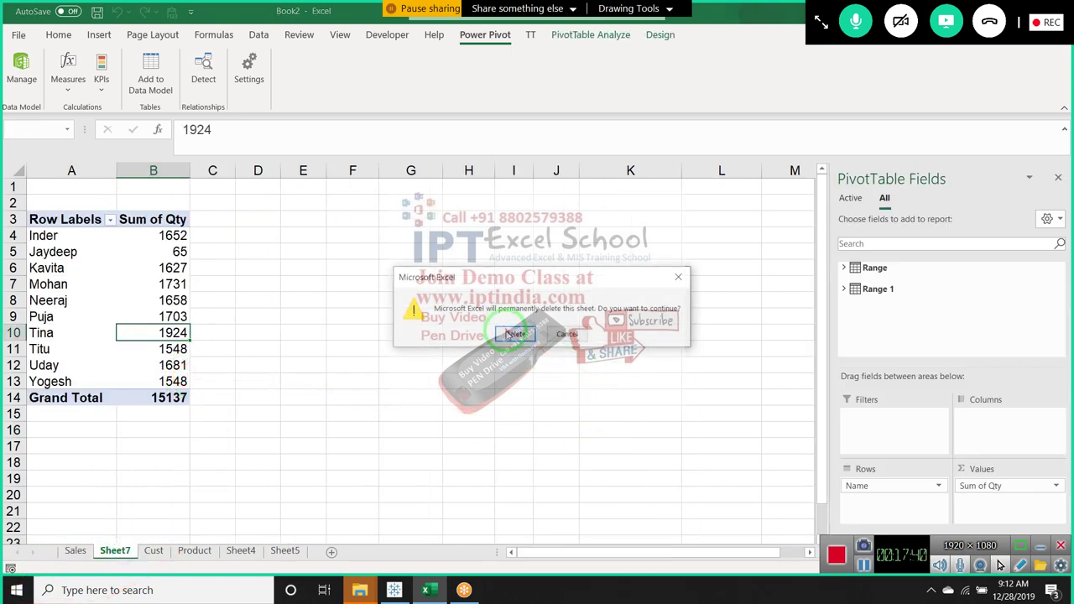
pyautogui.click(519, 336)
# - Go to the Sales sheet and select cell A2 inside its data
pyautogui.click(151, 551)
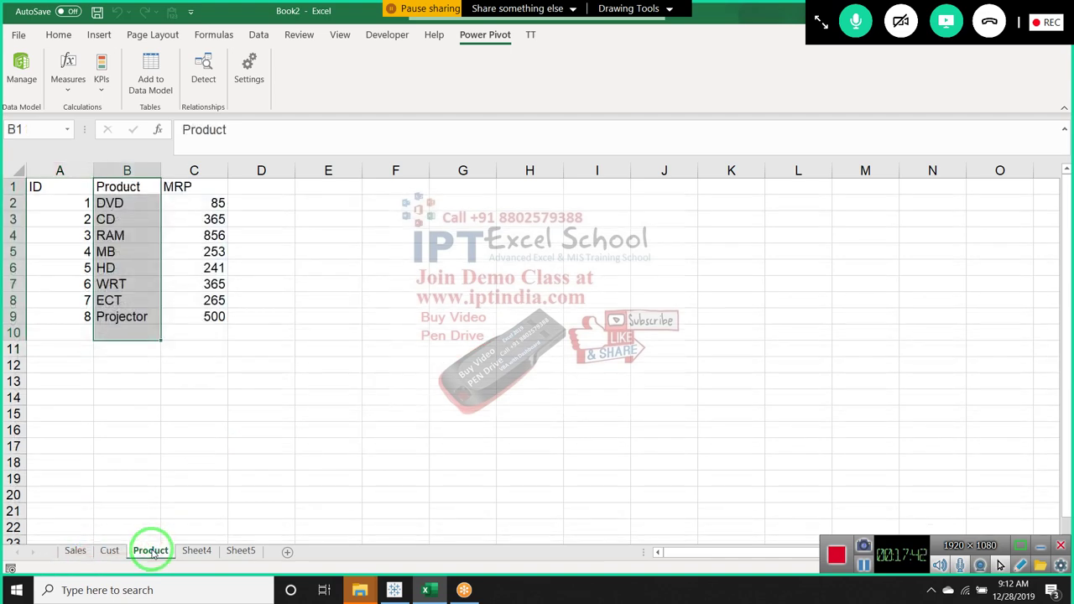
pyautogui.click(74, 551)
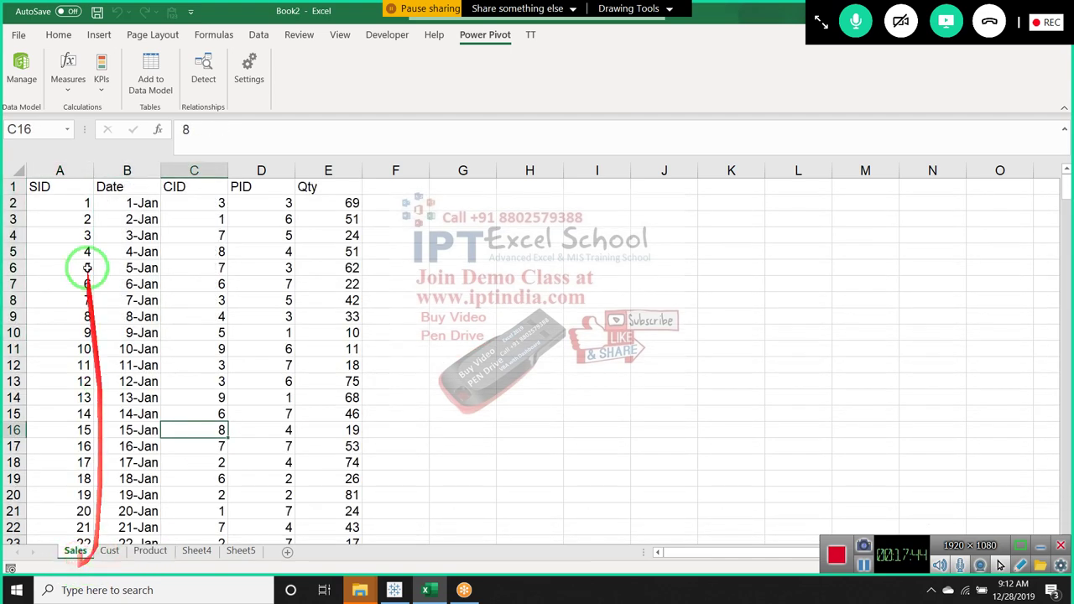
pyautogui.click(71, 204)
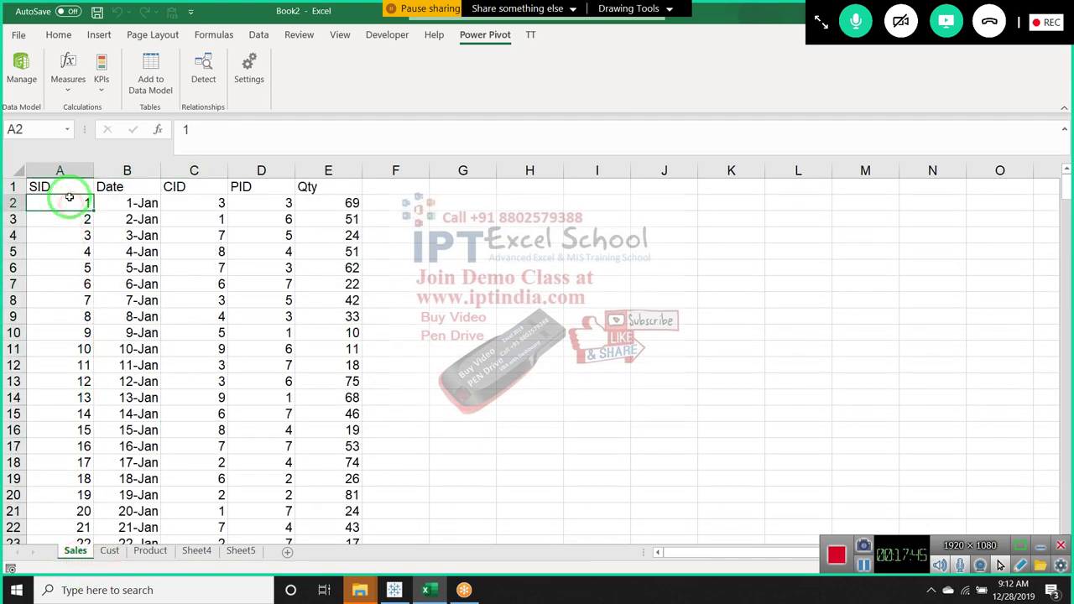
# - In the Power Pivot window, rename the Range table to Sales and Range 1 to Cust
pyautogui.click(24, 80)
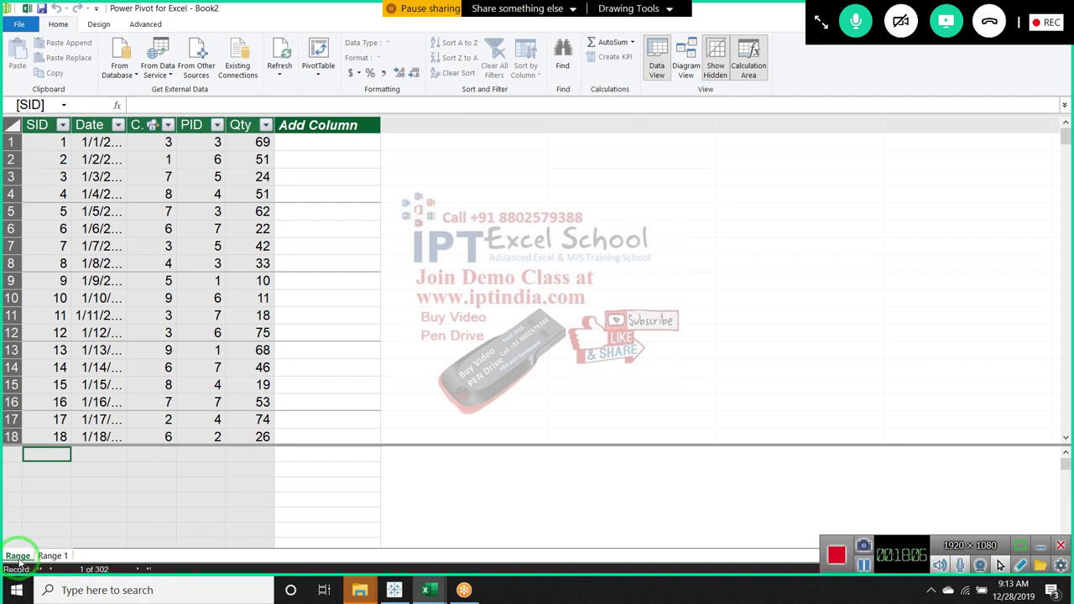
pyautogui.doubleClick(17, 556)
pyautogui.write('Sales')
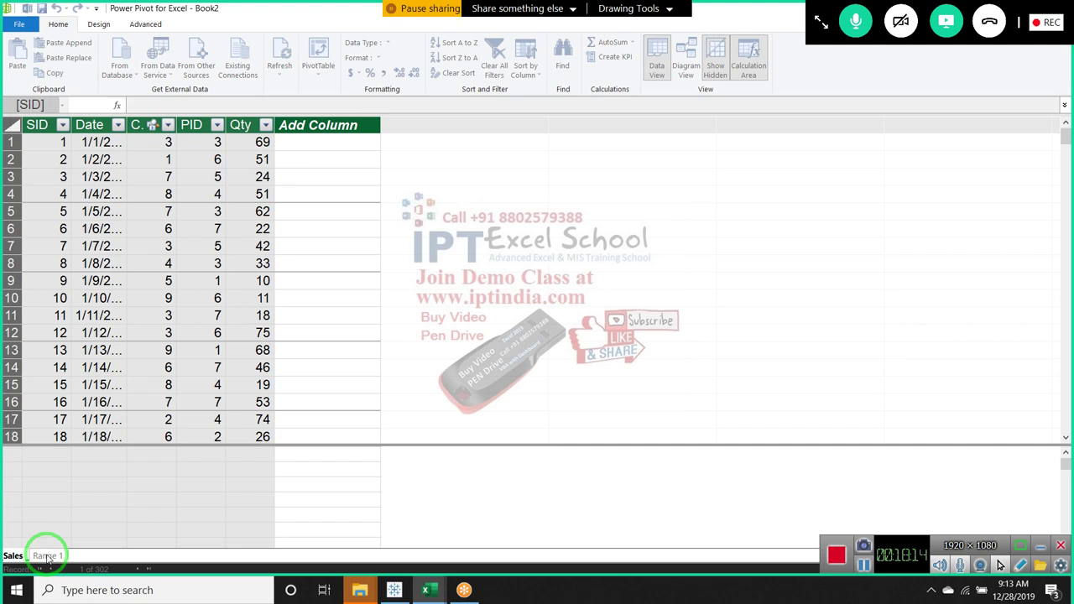
pyautogui.click(46, 556)
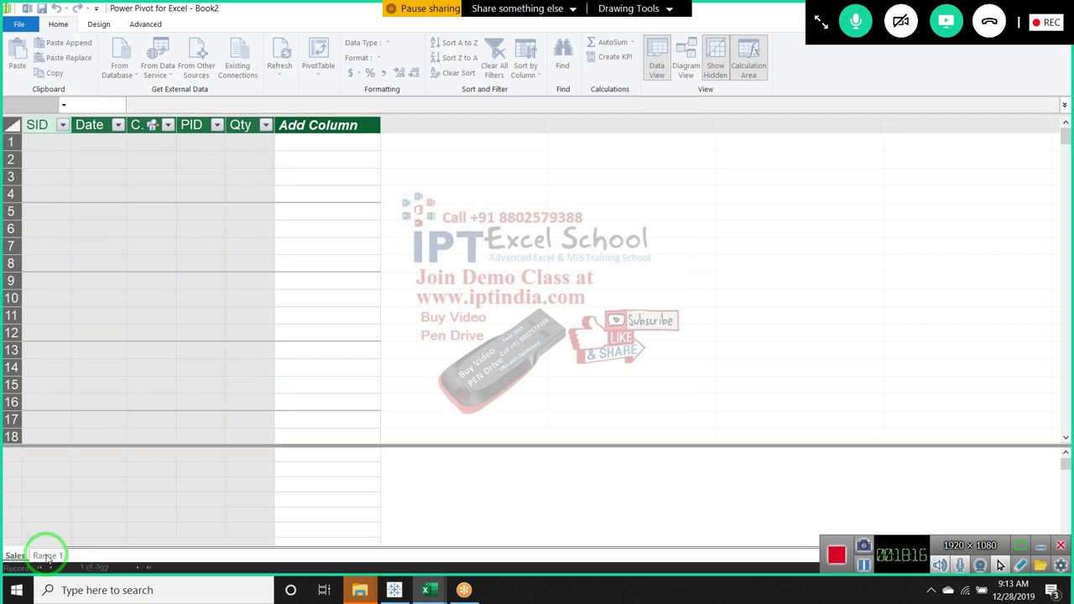
pyautogui.doubleClick(46, 557)
pyautogui.write('Cust')
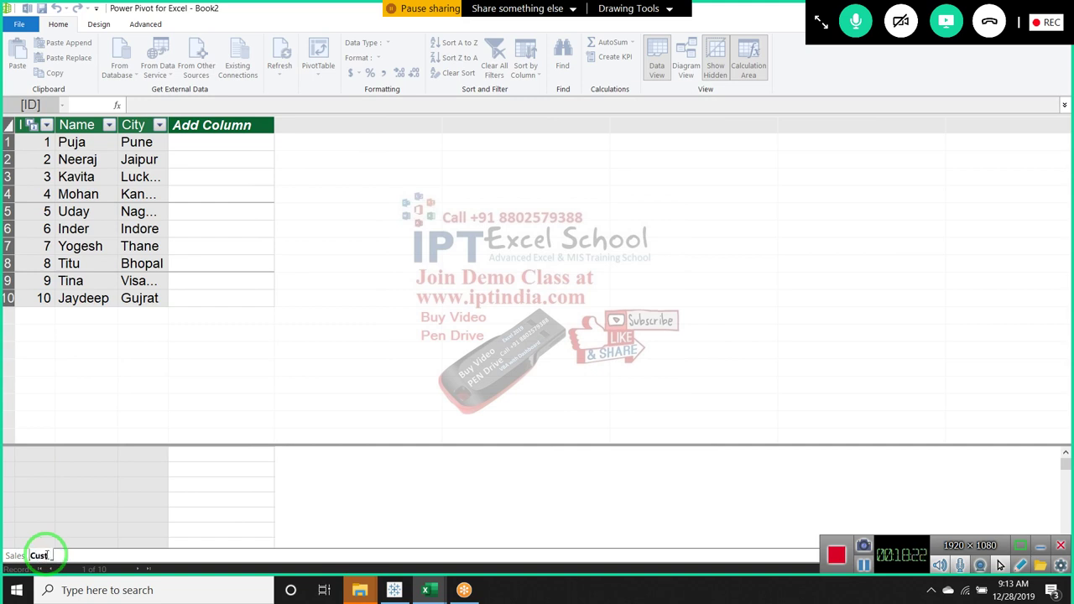
pyautogui.press('Return')
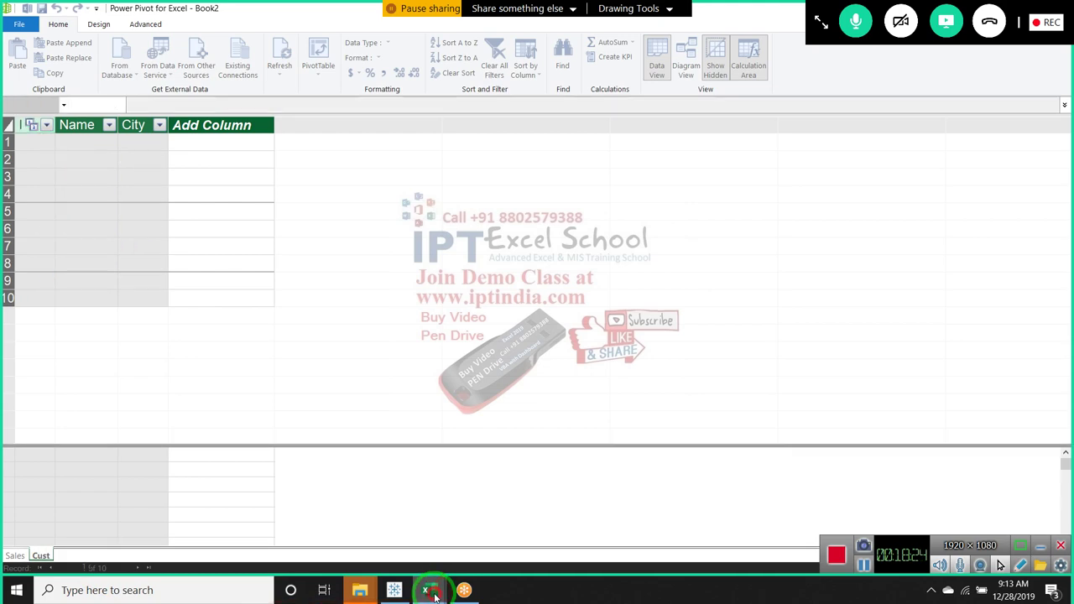
# - Add the Product sheet's table, with headers, to the data model
pyautogui.moveTo(432, 591)
pyautogui.click(397, 549)
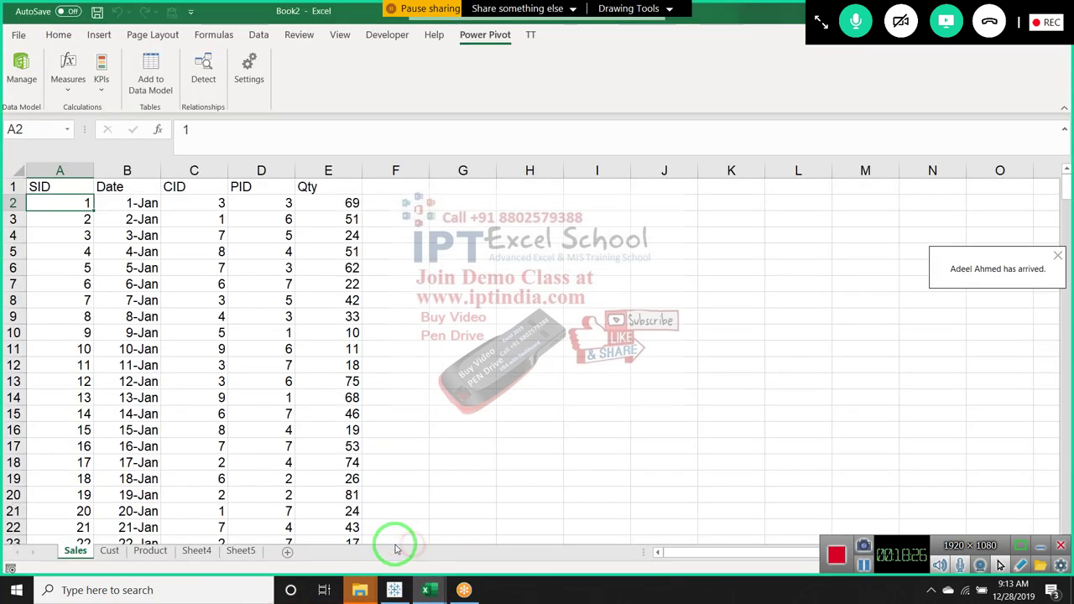
pyautogui.click(150, 551)
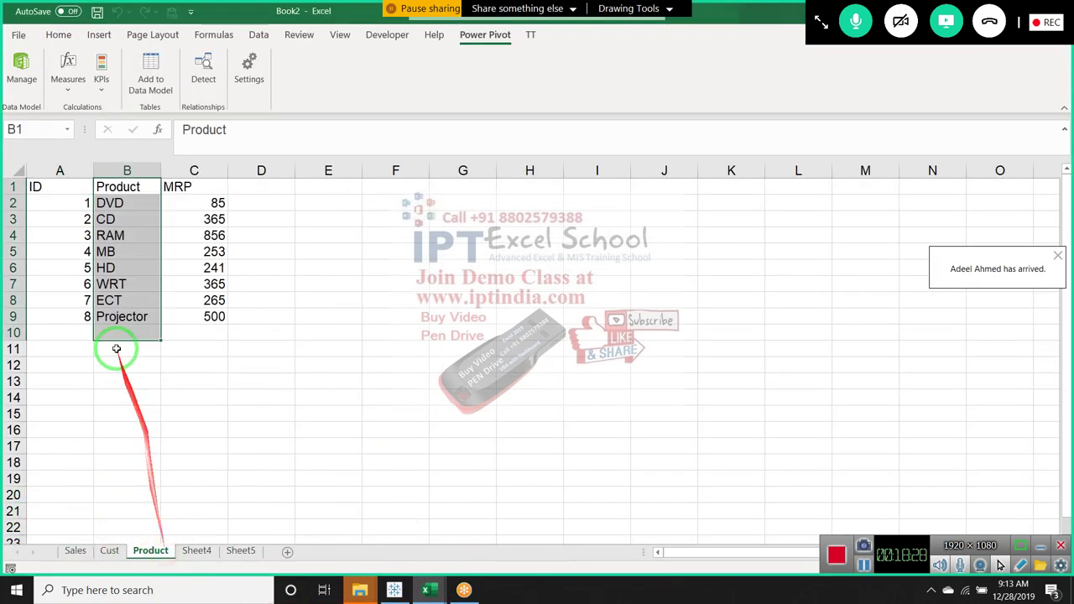
pyautogui.click(37, 184)
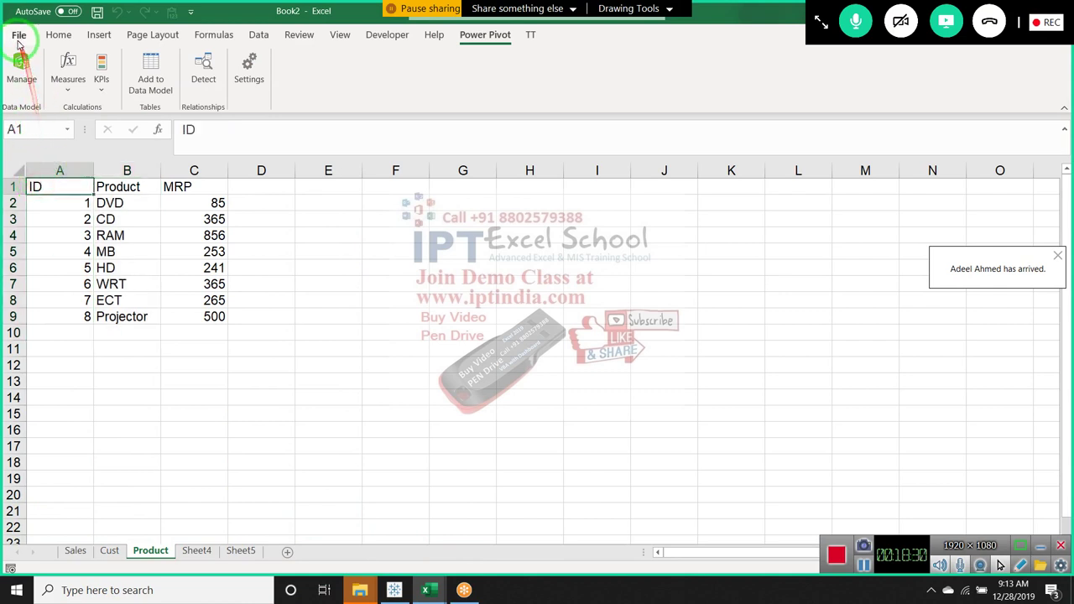
pyautogui.click(164, 78)
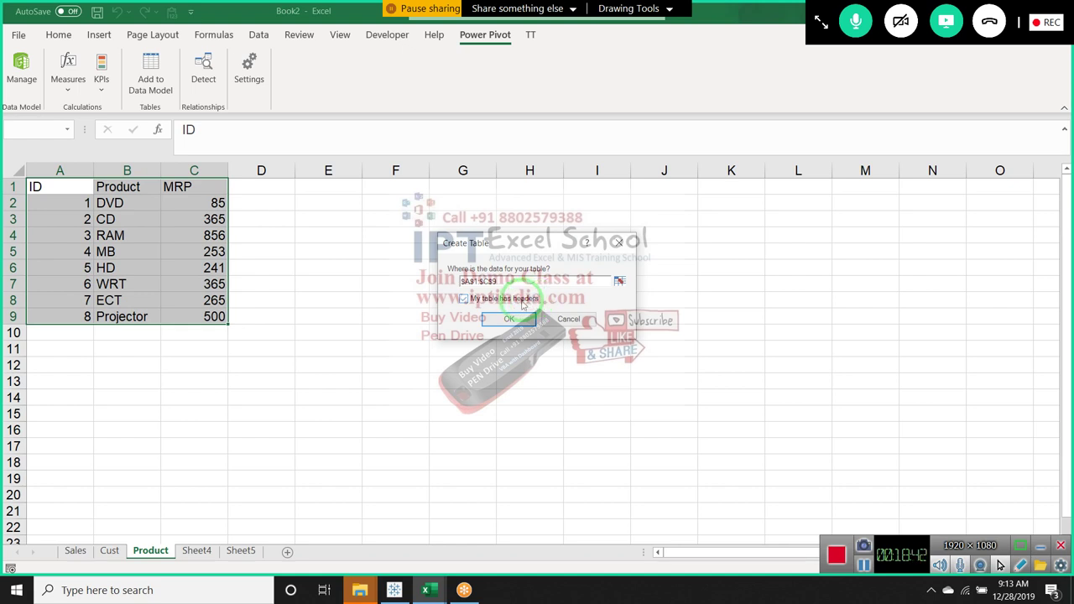
pyautogui.click(512, 320)
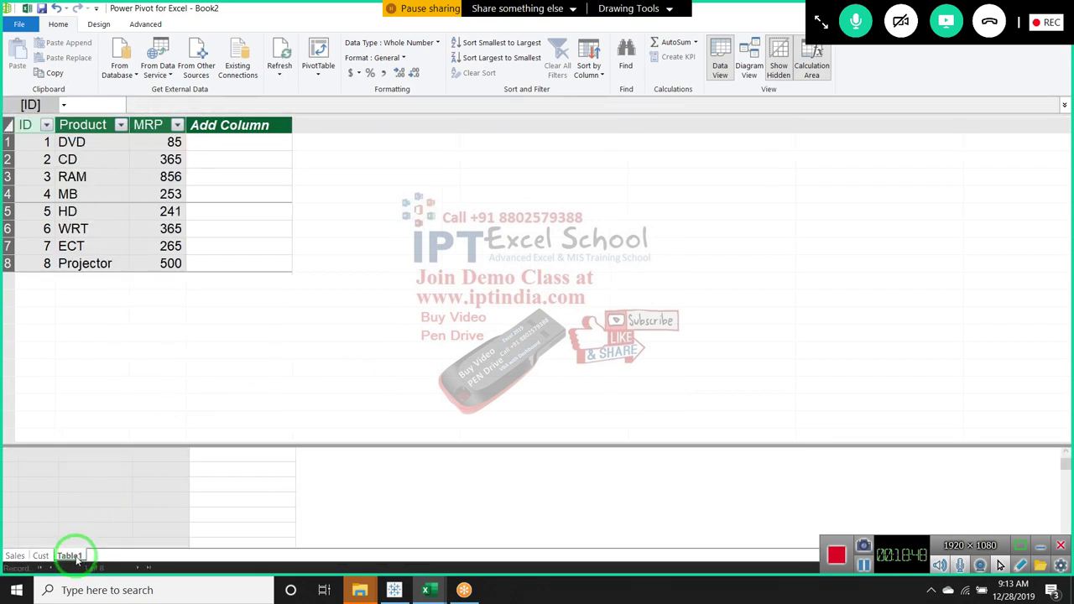
# - Rename the new Table1 to Pro, then check the Sales and Cust tables
pyautogui.doubleClick(70, 555)
pyautogui.write('Pro')
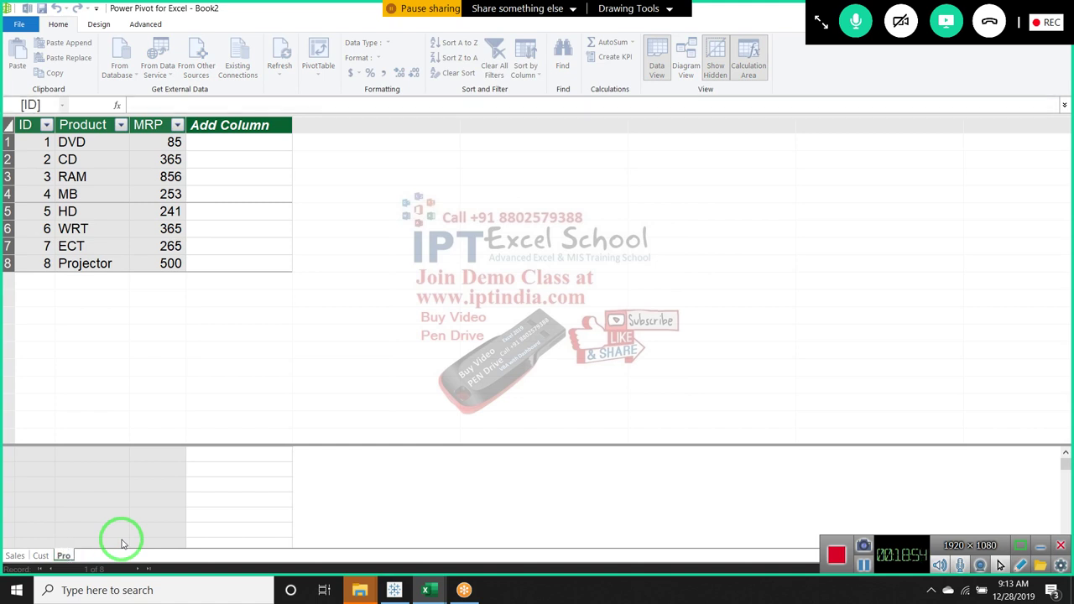
pyautogui.press('Return')
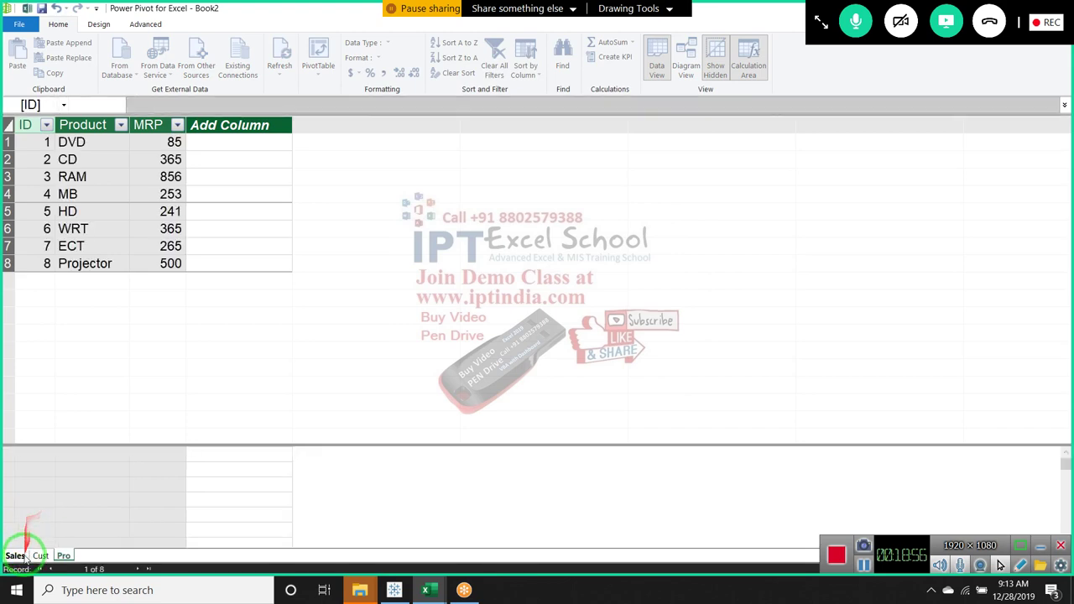
pyautogui.click(17, 555)
pyautogui.click(42, 556)
# - Review the Pro, Cust and Sales tables, then switch to the data model diagram
pyautogui.click(62, 556)
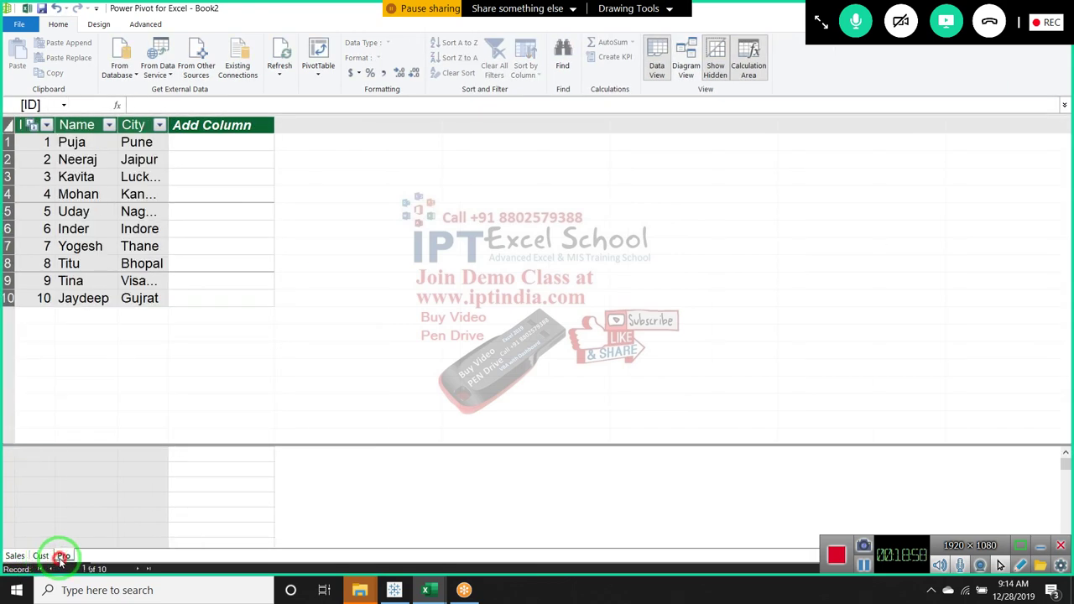
pyautogui.click(40, 556)
pyautogui.click(15, 556)
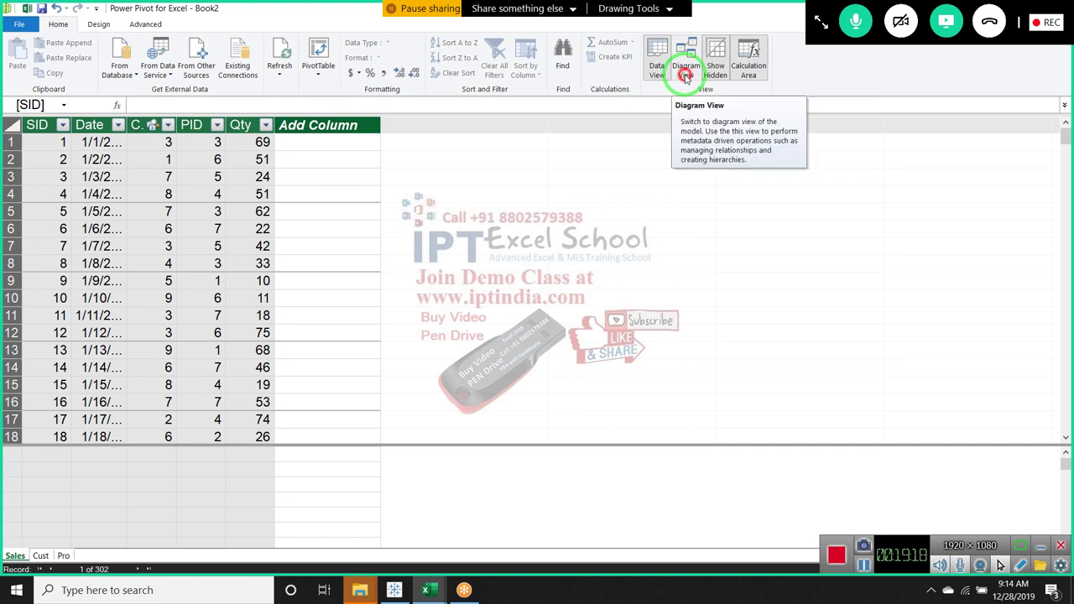
pyautogui.click(686, 75)
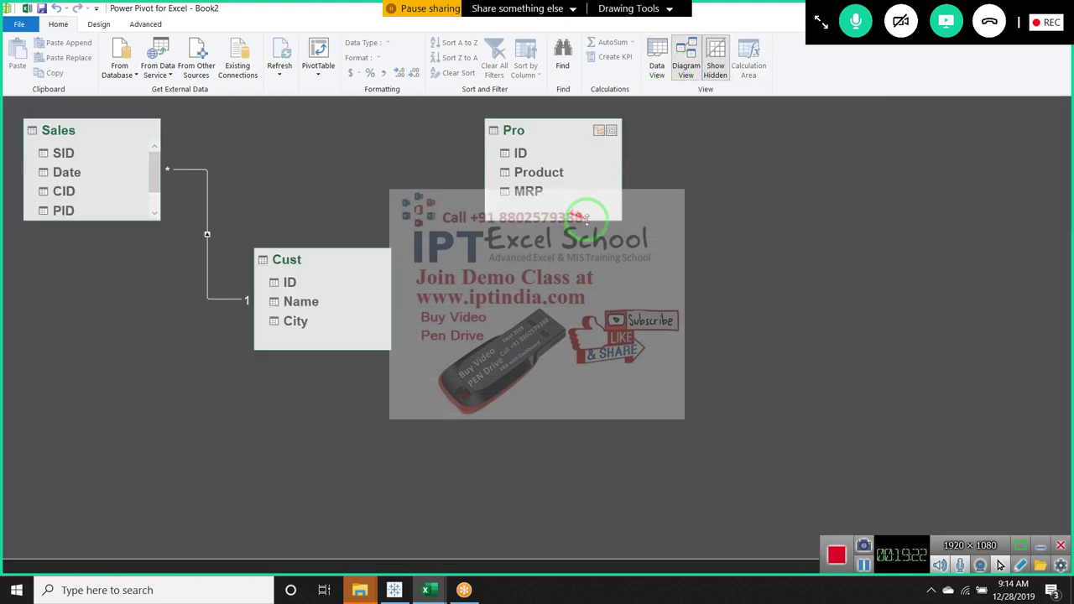
# - Select the Sales–Cust relationship line and delete it from the model
pyautogui.moveTo(377, 251); pyautogui.dragTo(80, 220)
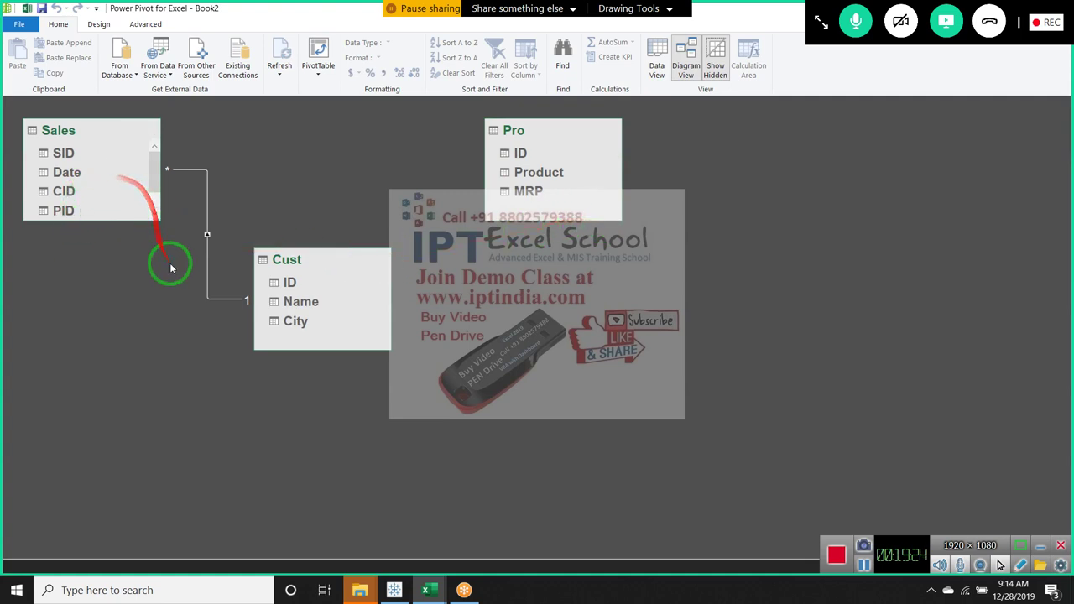
pyautogui.click(205, 301)
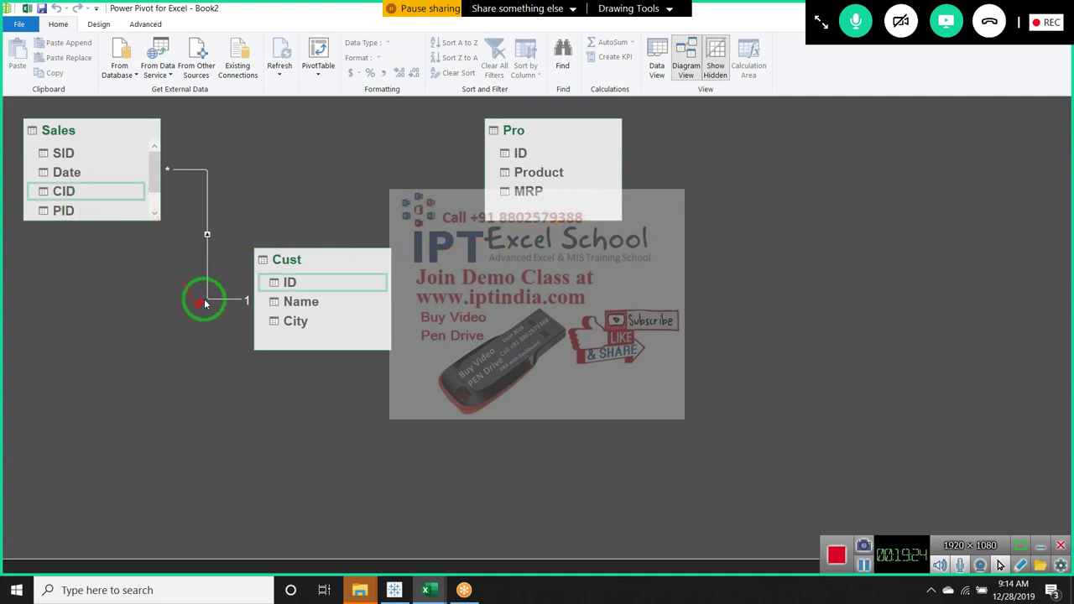
pyautogui.click(207, 240)
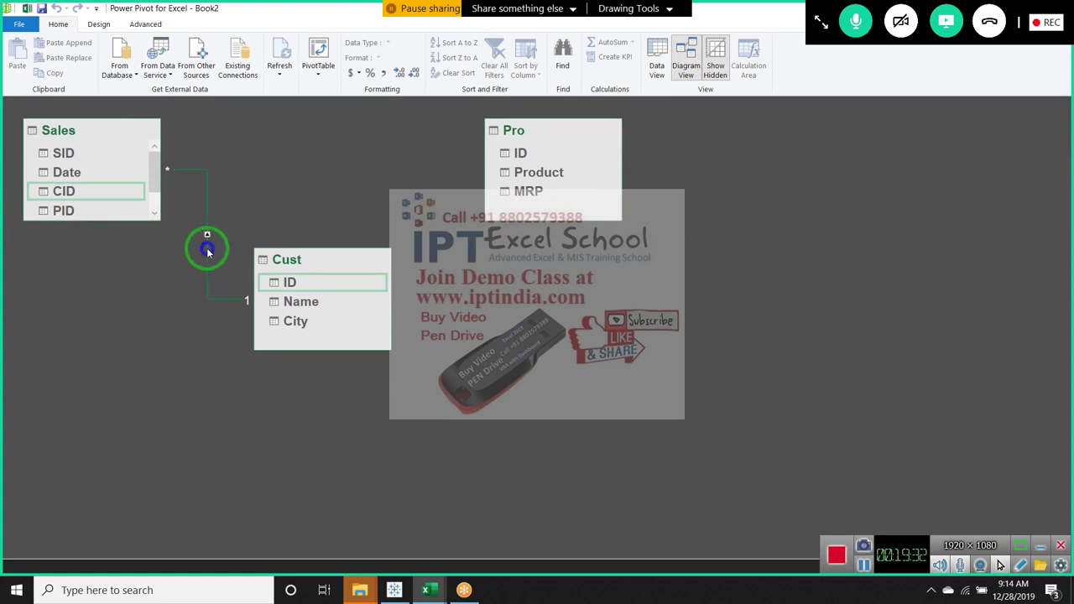
pyautogui.rightClick(207, 249)
pyautogui.click(237, 314)
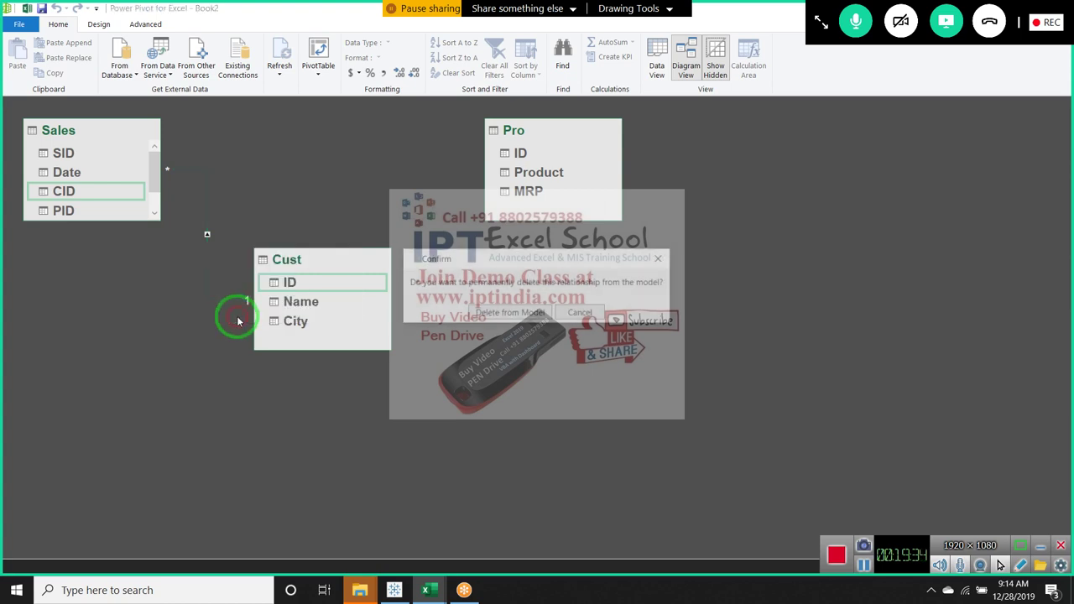
pyautogui.click(509, 312)
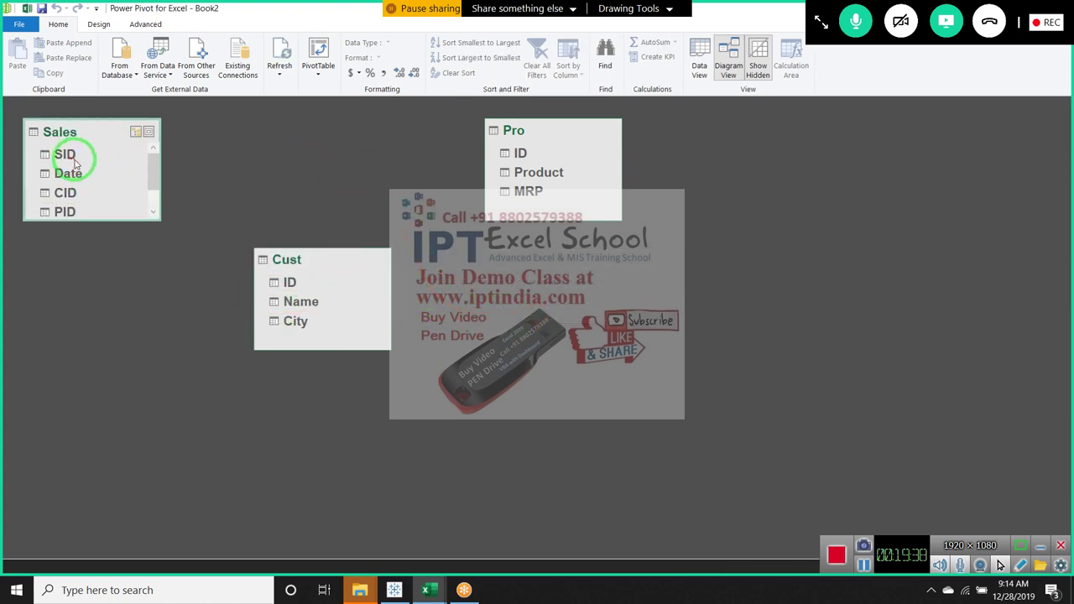
# - Rearrange the Sales and Cust tables and link Sales CID to Cust ID
pyautogui.moveTo(74, 162)
pyautogui.mouseDown()
pyautogui.moveTo(85, 221)
pyautogui.moveTo(64, 331)
pyautogui.mouseUp()
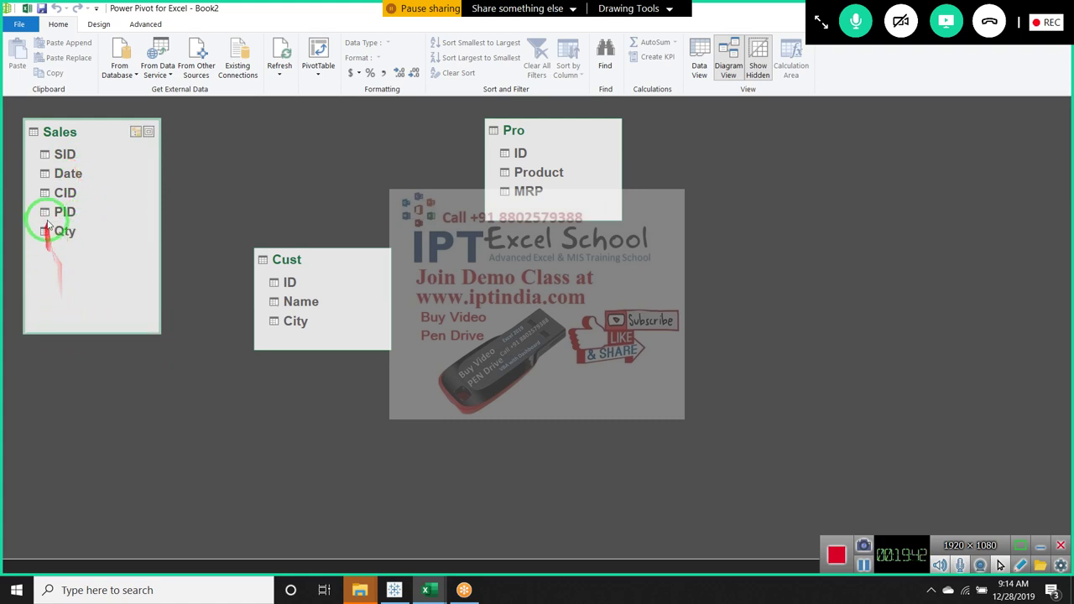
pyautogui.click(61, 194)
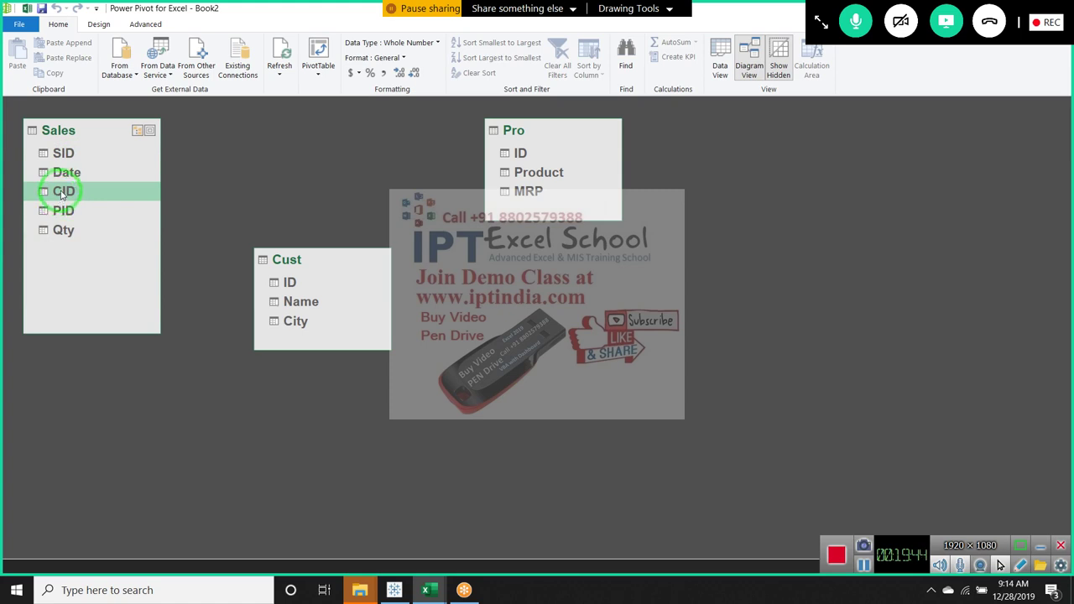
pyautogui.moveTo(62, 188); pyautogui.dragTo(269, 281)
pyautogui.moveTo(333, 251)
pyautogui.mouseDown()
pyautogui.moveTo(269, 116)
pyautogui.moveTo(244, 116)
pyautogui.mouseUp()
pyautogui.moveTo(92, 132)
pyautogui.mouseDown()
pyautogui.moveTo(382, 306)
pyautogui.moveTo(384, 261)
pyautogui.mouseUp()
pyautogui.click(357, 282)
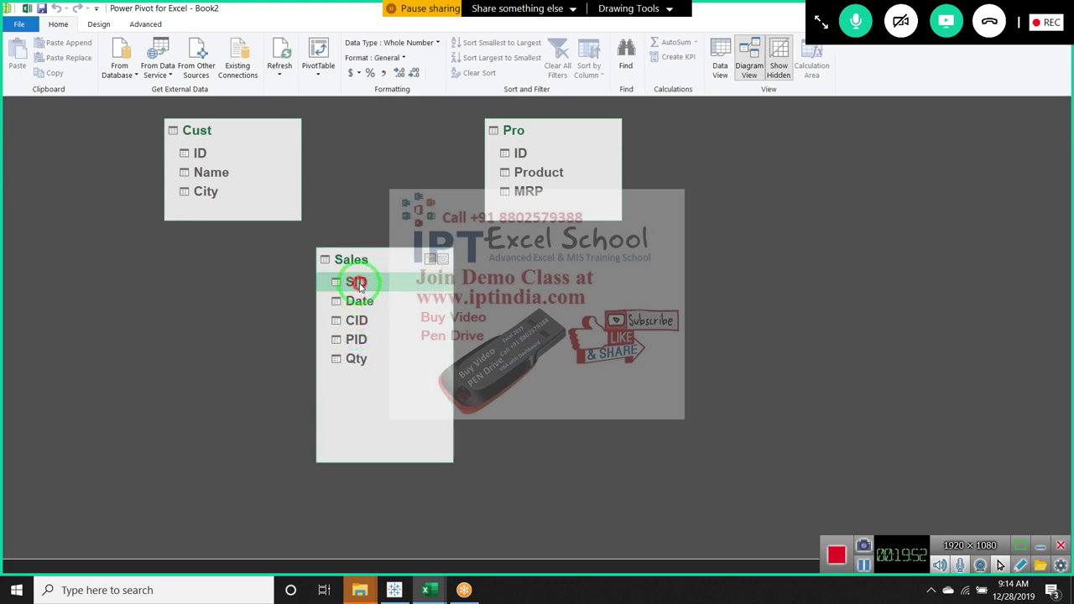
pyautogui.click(365, 322)
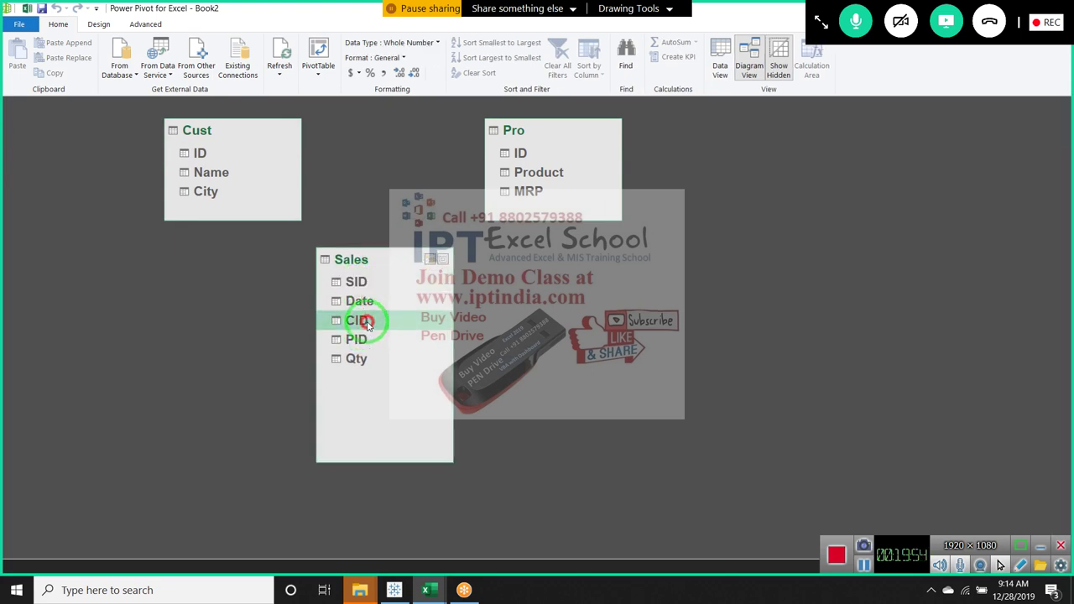
pyautogui.moveTo(359, 321); pyautogui.dragTo(201, 155)
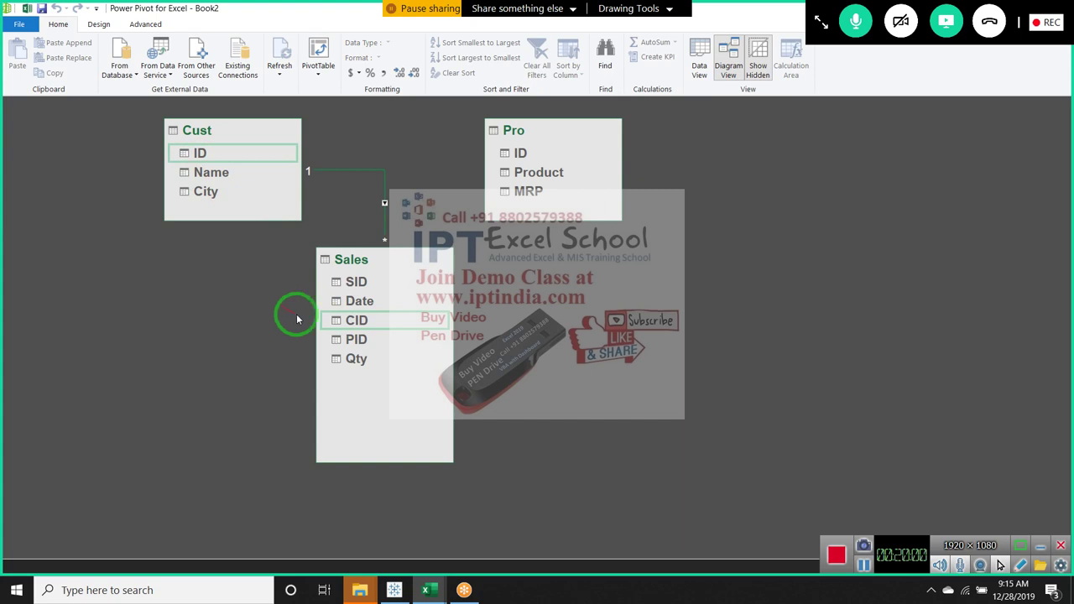
# - Link Sales PID to Pro ID to create the Sales–Pro relationship
pyautogui.moveTo(357, 340); pyautogui.dragTo(529, 155)
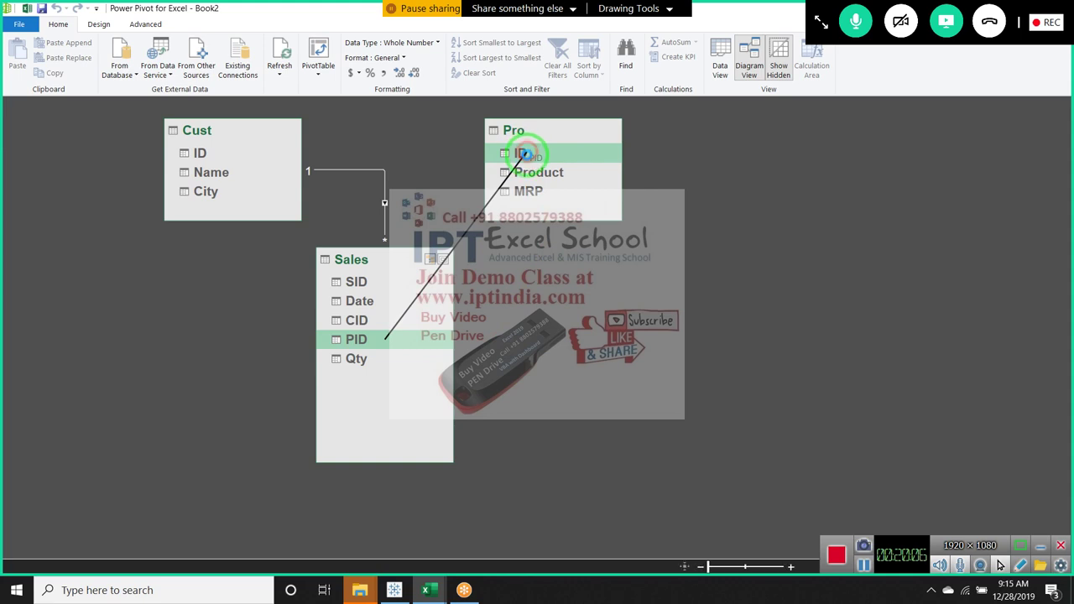
pyautogui.moveTo(527, 153); pyautogui.dragTo(525, 156)
pyautogui.moveTo(356, 320); pyautogui.dragTo(350, 175)
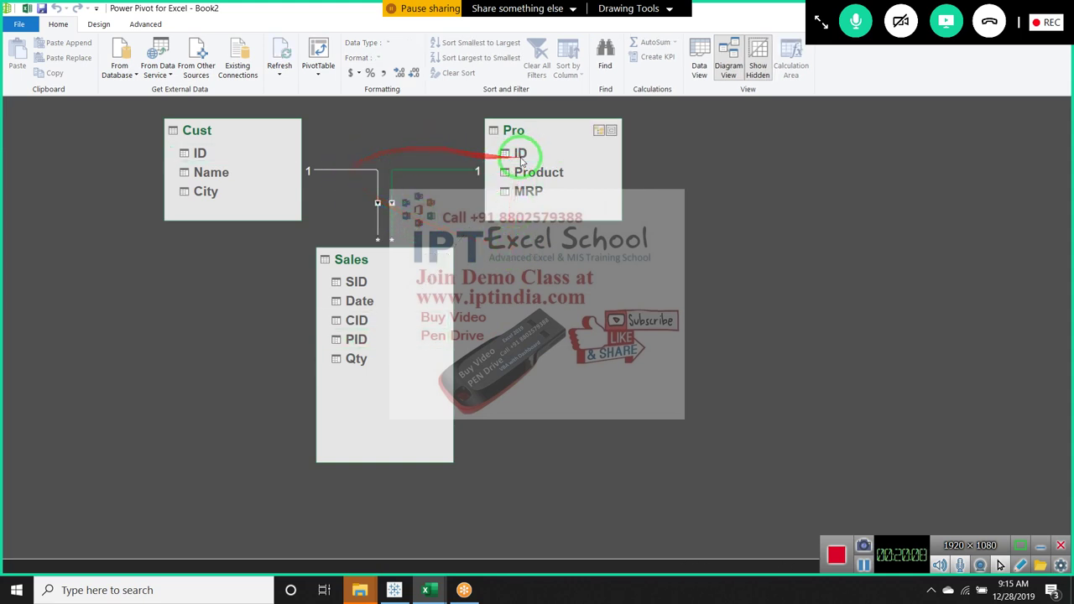
pyautogui.moveTo(516, 155); pyautogui.dragTo(453, 327)
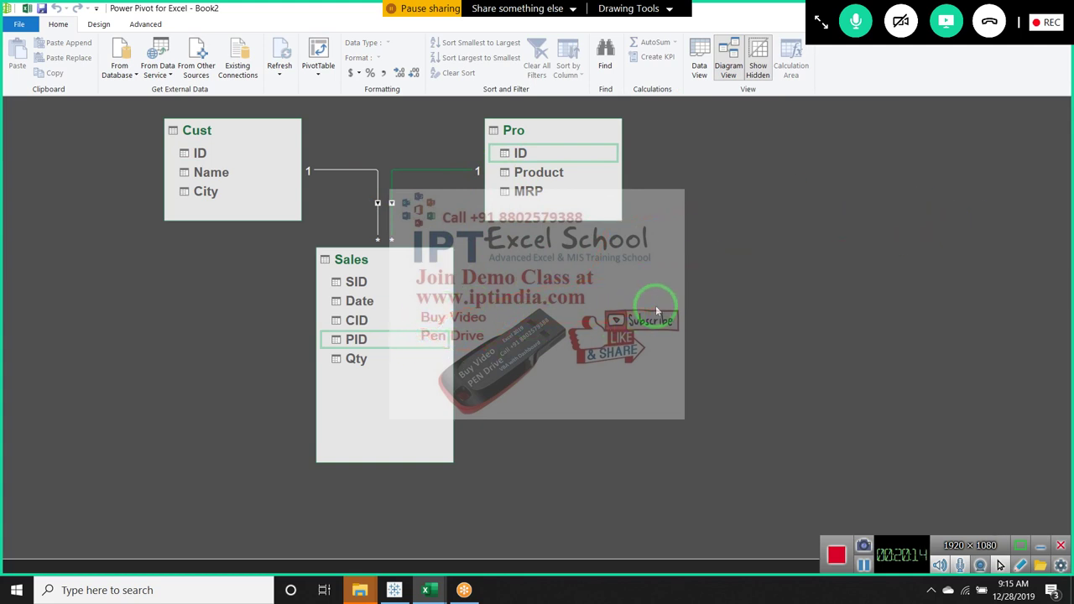
# - Back in Data View, add a new Sales column named MRP
pyautogui.click(697, 77)
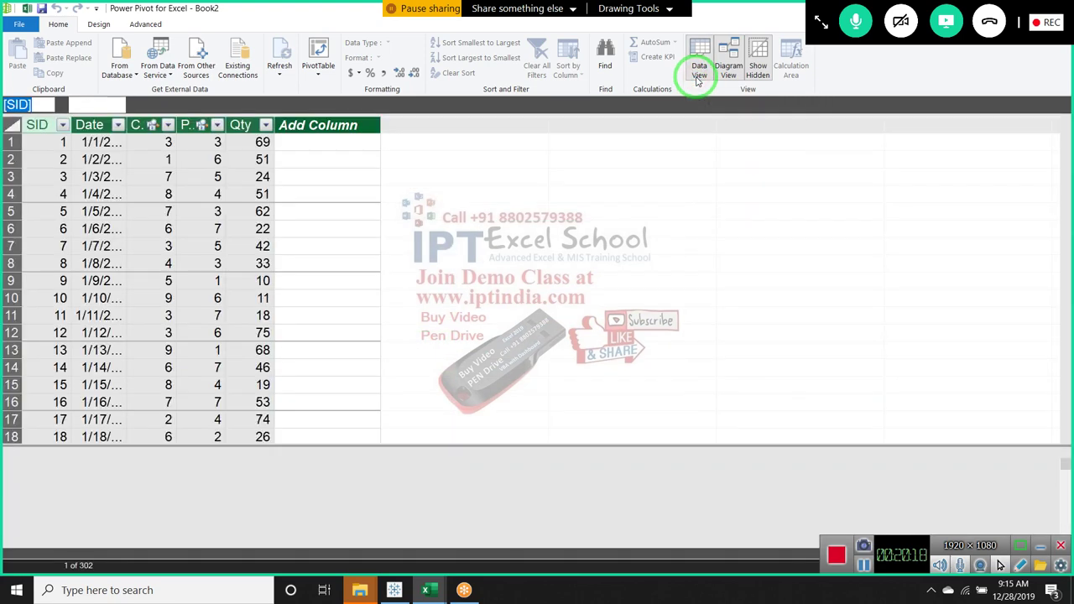
pyautogui.click(184, 125)
pyautogui.click(141, 125)
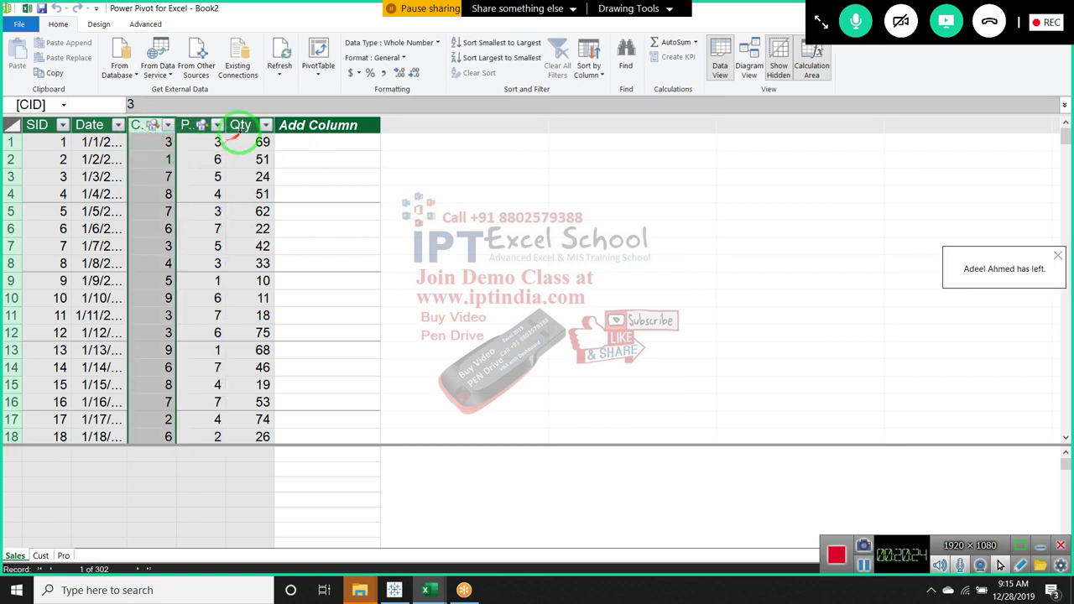
pyautogui.click(245, 125)
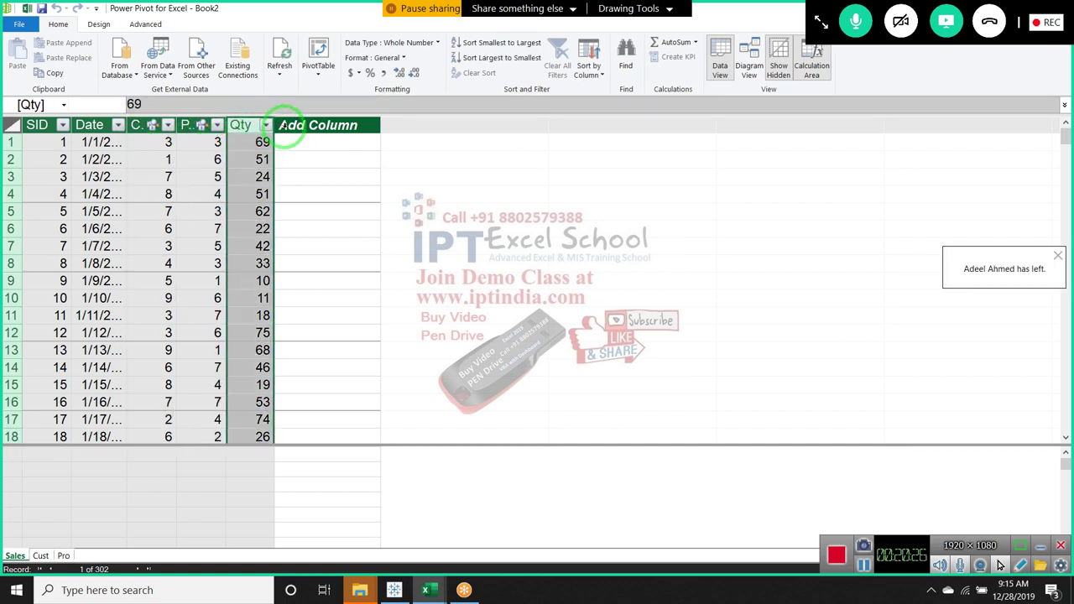
pyautogui.click(284, 126)
pyautogui.doubleClick(284, 125)
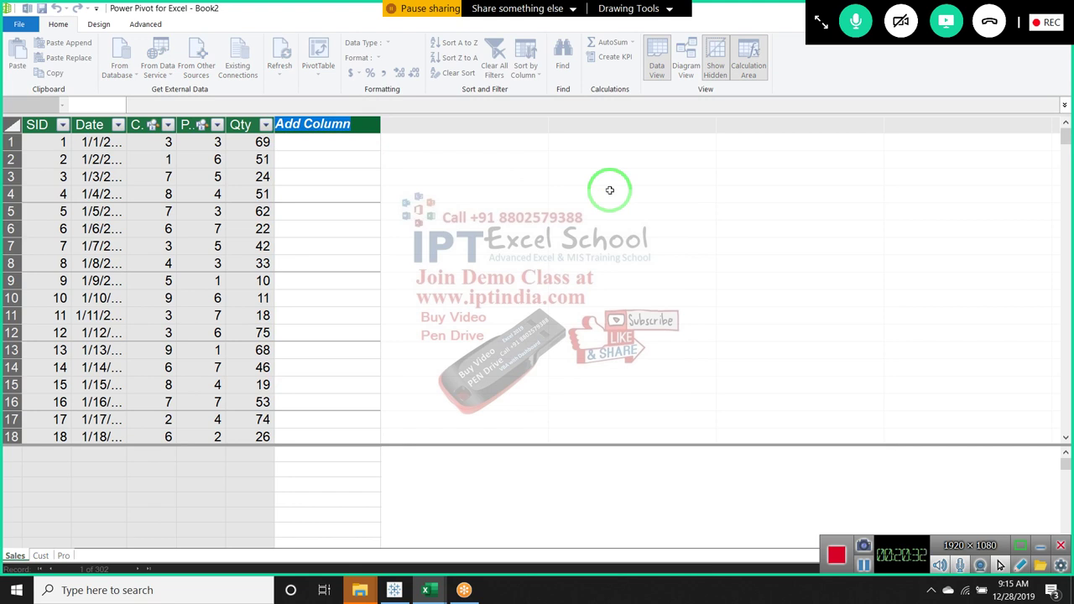
pyautogui.write('MRP')
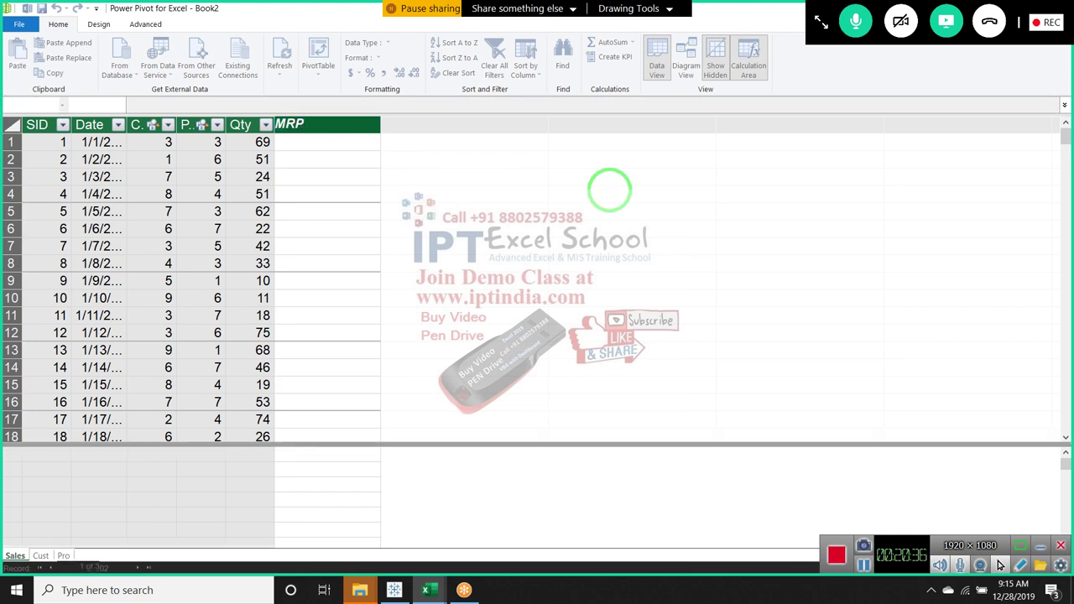
pyautogui.press('Return')
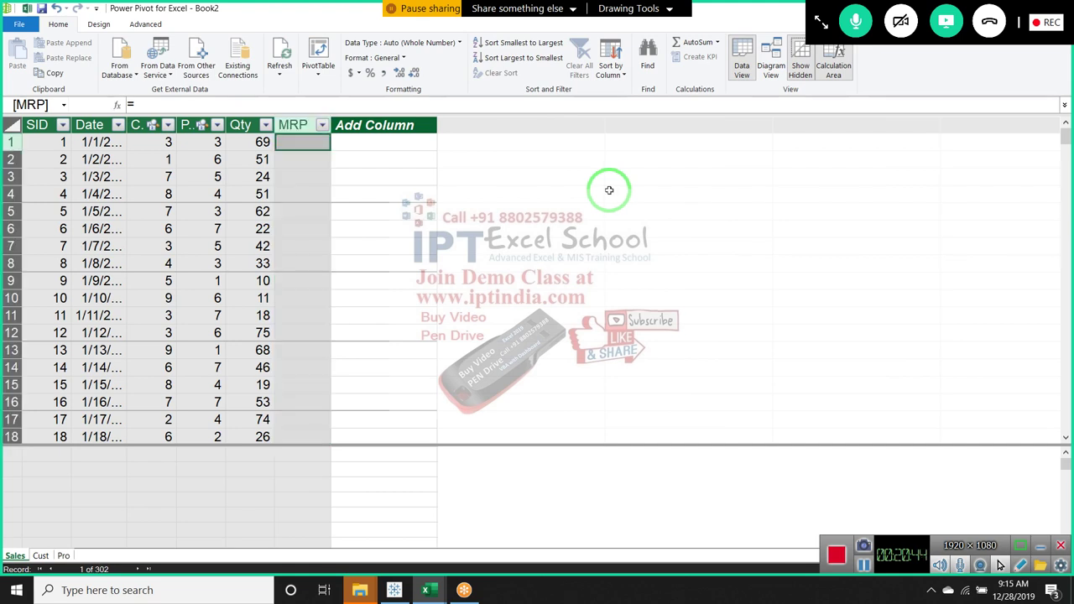
# - Fill the MRP column with the formula =RELATED(Pro[MRP])
pyautogui.write('re')
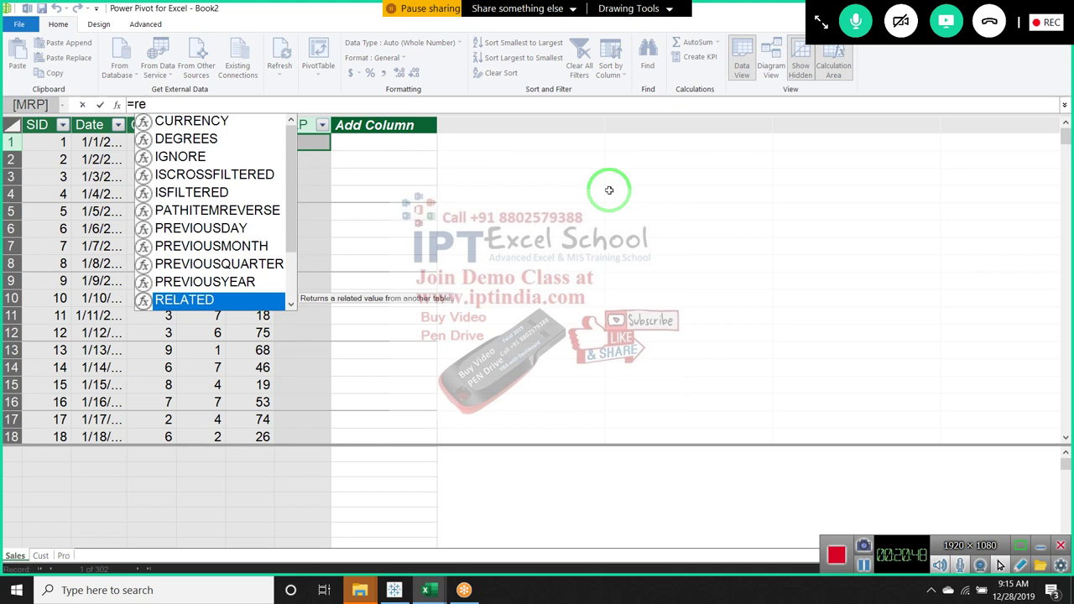
pyautogui.press('Tab')
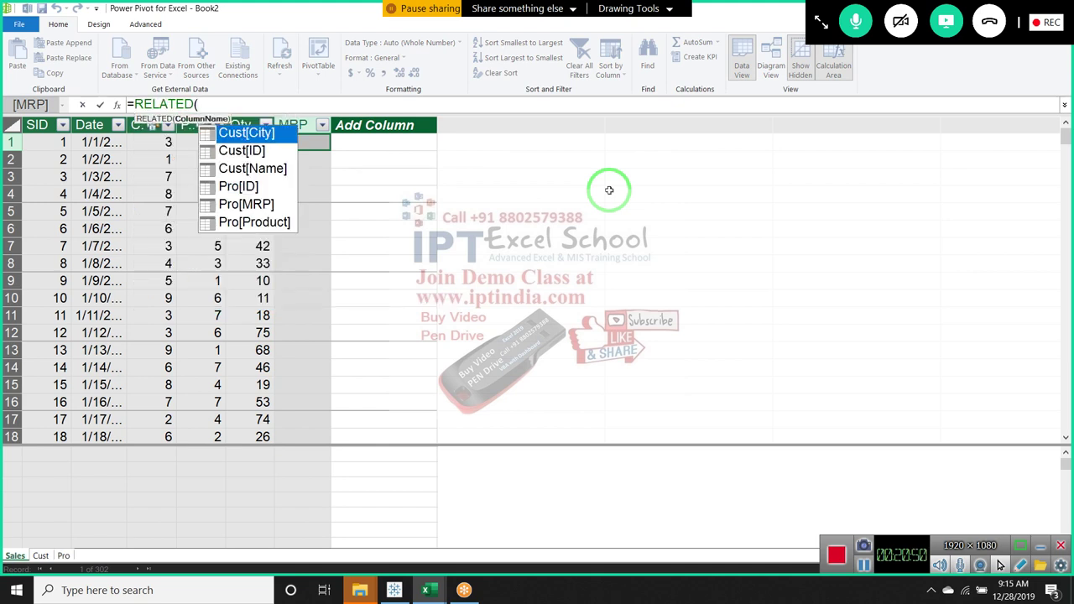
pyautogui.press('Down')
pyautogui.press('Down')
pyautogui.press('Down')
pyautogui.press('Down')
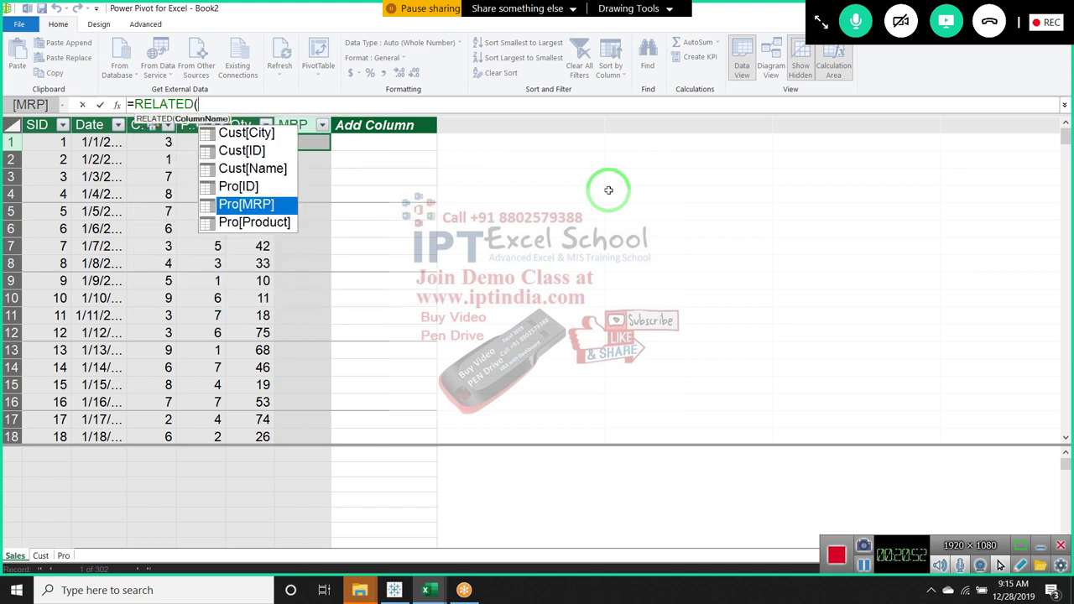
pyautogui.press('Tab')
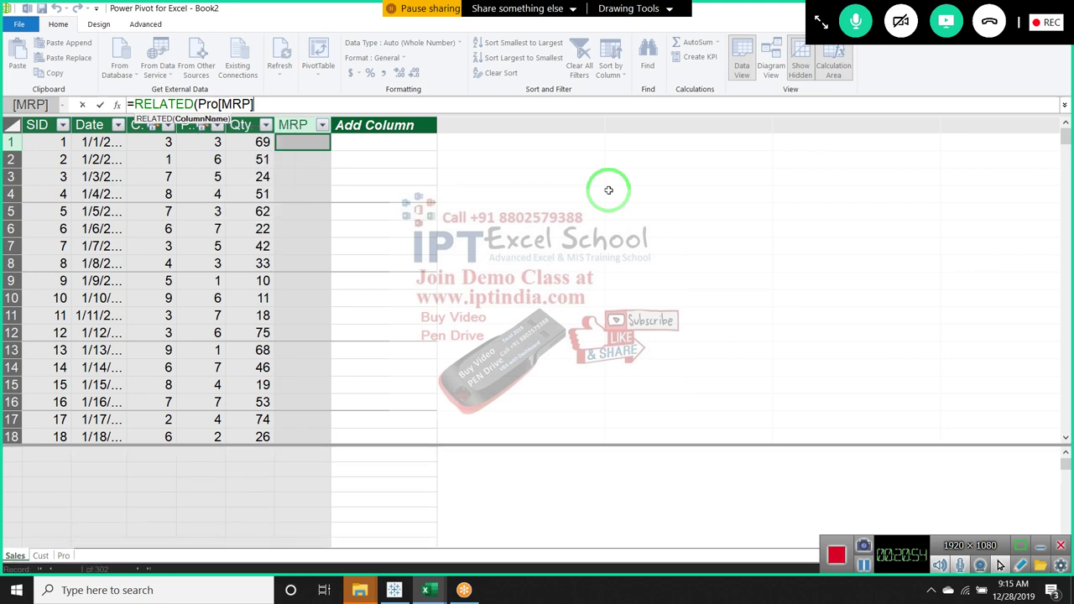
pyautogui.write(')')
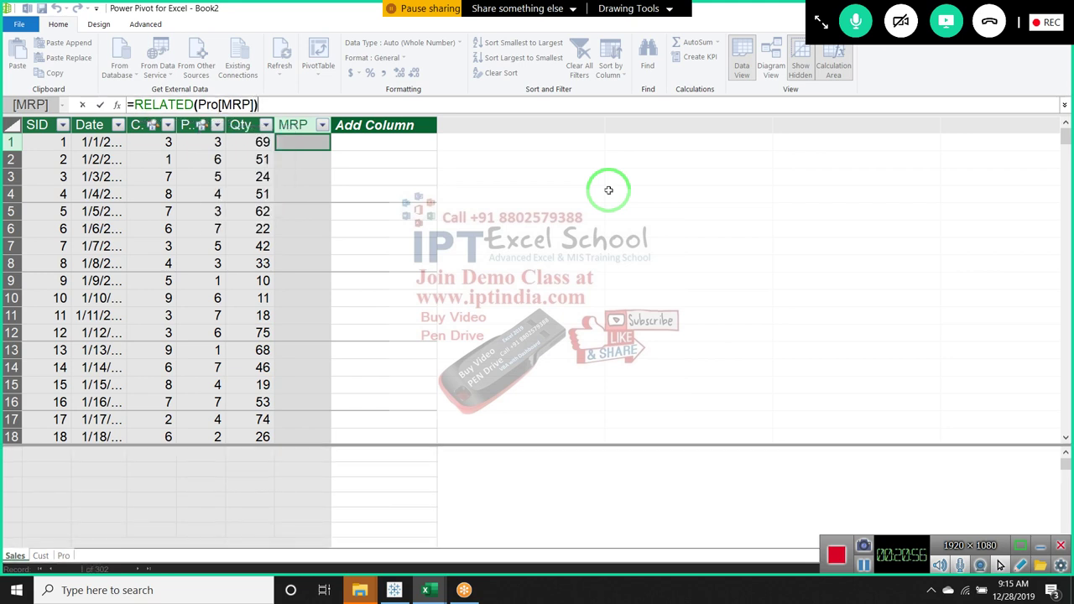
pyautogui.press('Return')
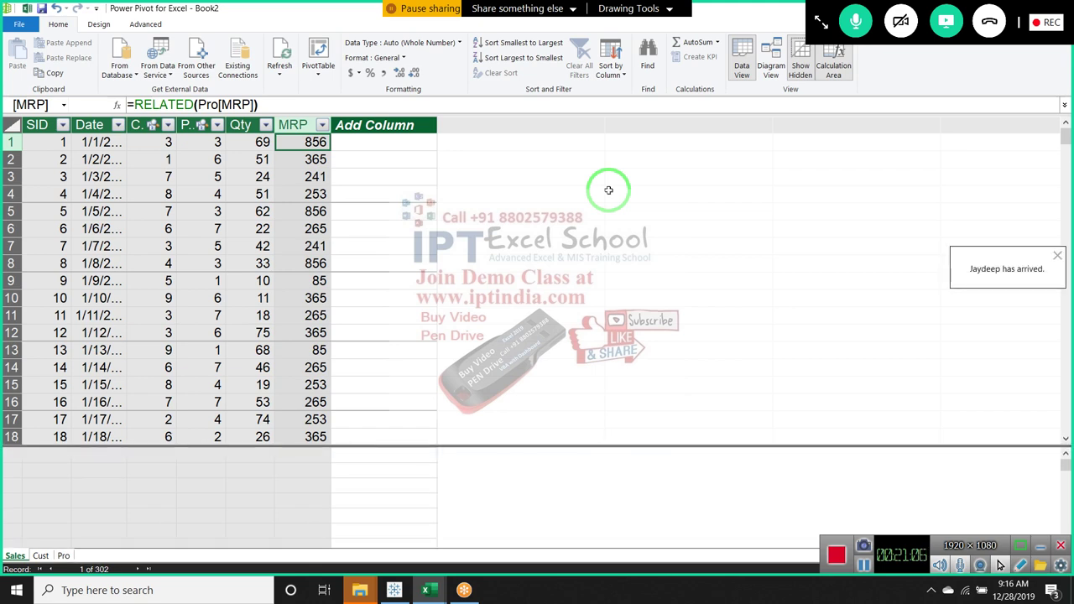
# - Check the MRP values and formula, then select the whole MRP column
pyautogui.click(309, 163)
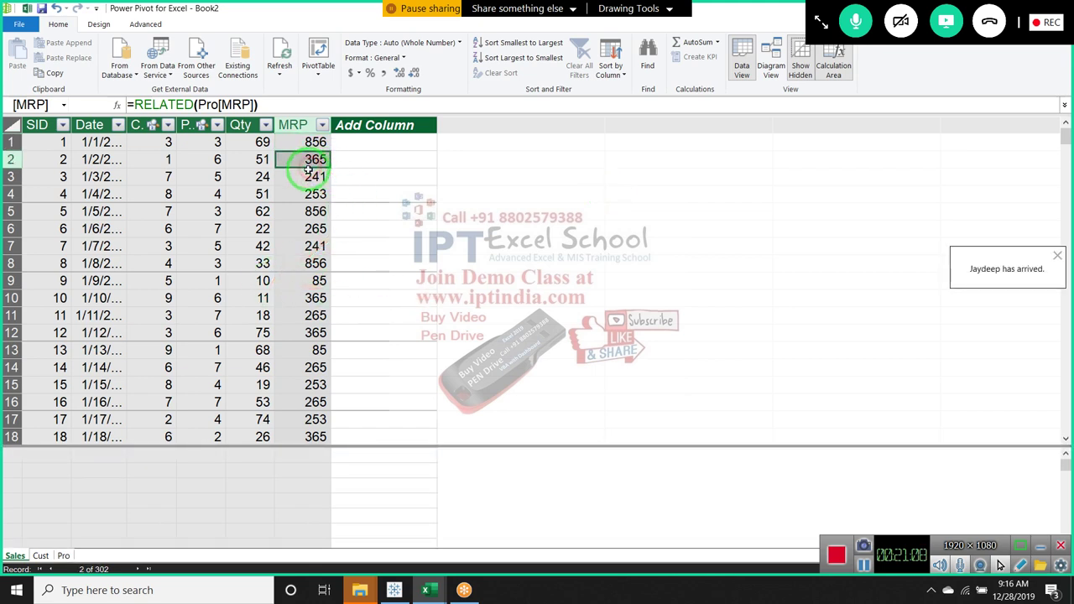
pyautogui.click(309, 143)
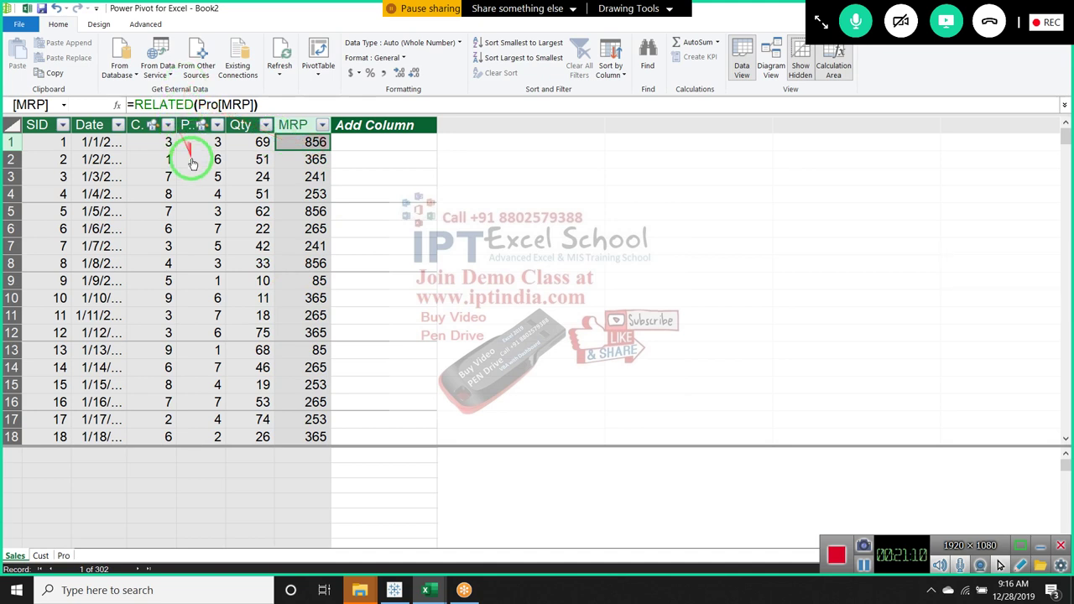
pyautogui.click(382, 148)
pyautogui.click(308, 145)
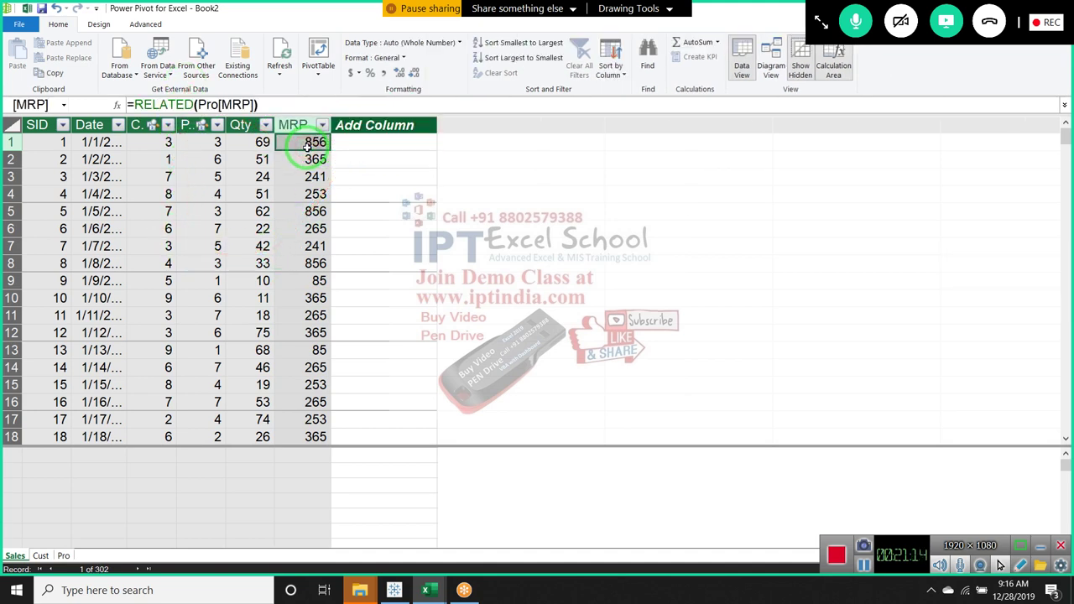
pyautogui.click(273, 104)
pyautogui.click(288, 126)
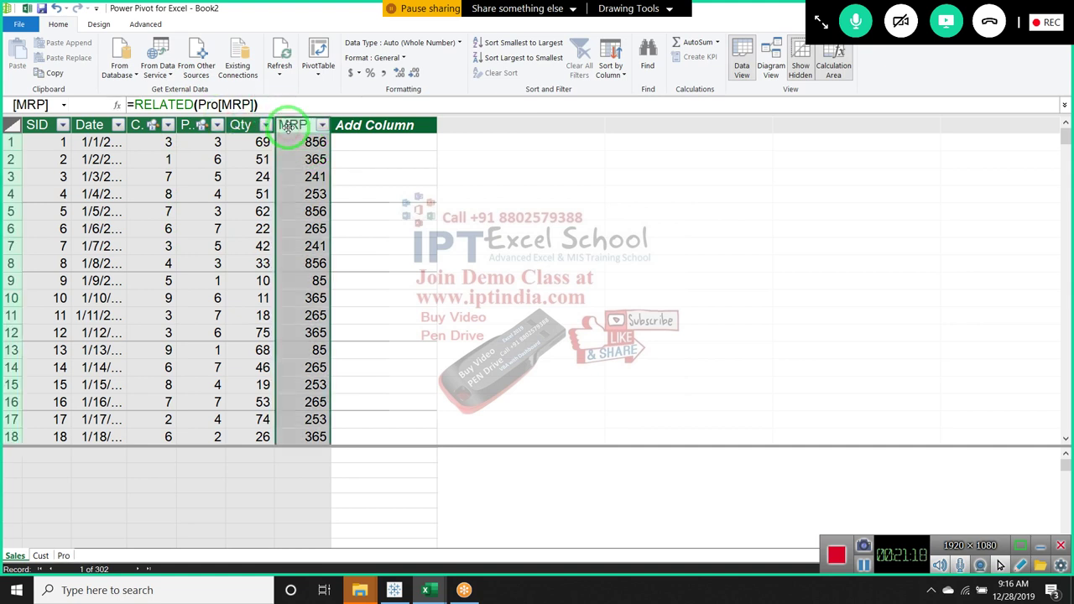
# - Rename the MRP column to Amt and change its formula to =RELATED(Pro[MRP])*[Qty]
pyautogui.doubleClick(289, 126)
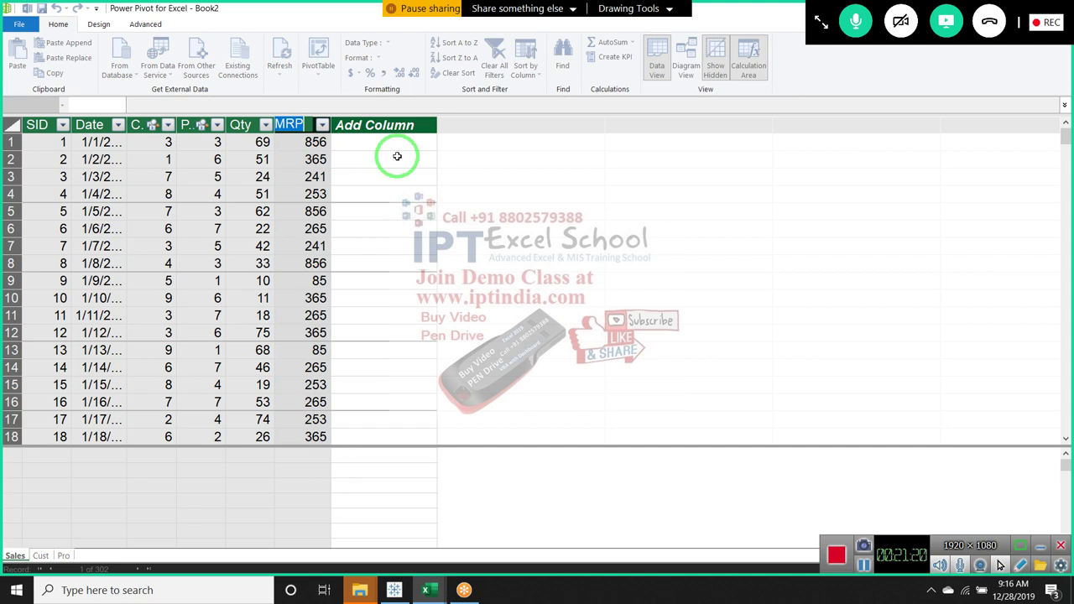
pyautogui.write('Amt')
pyautogui.press('Return')
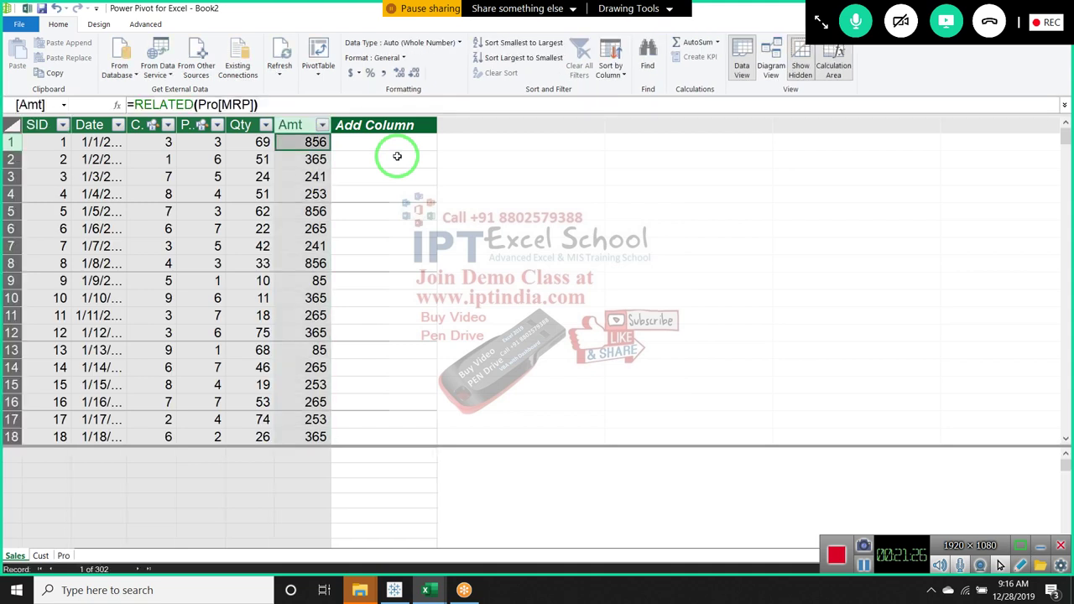
pyautogui.click(372, 109)
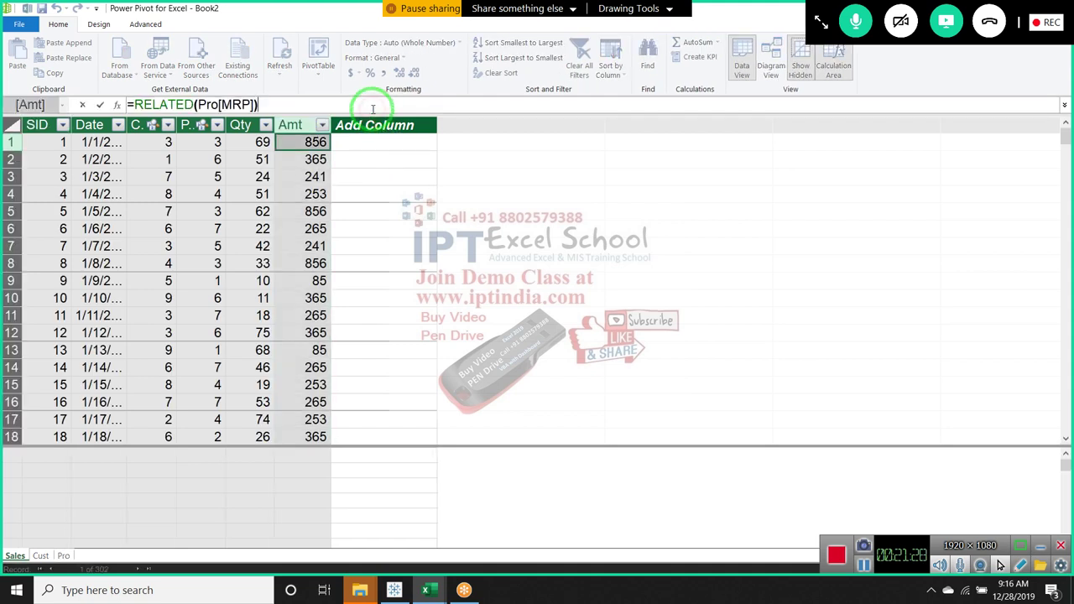
pyautogui.write('*')
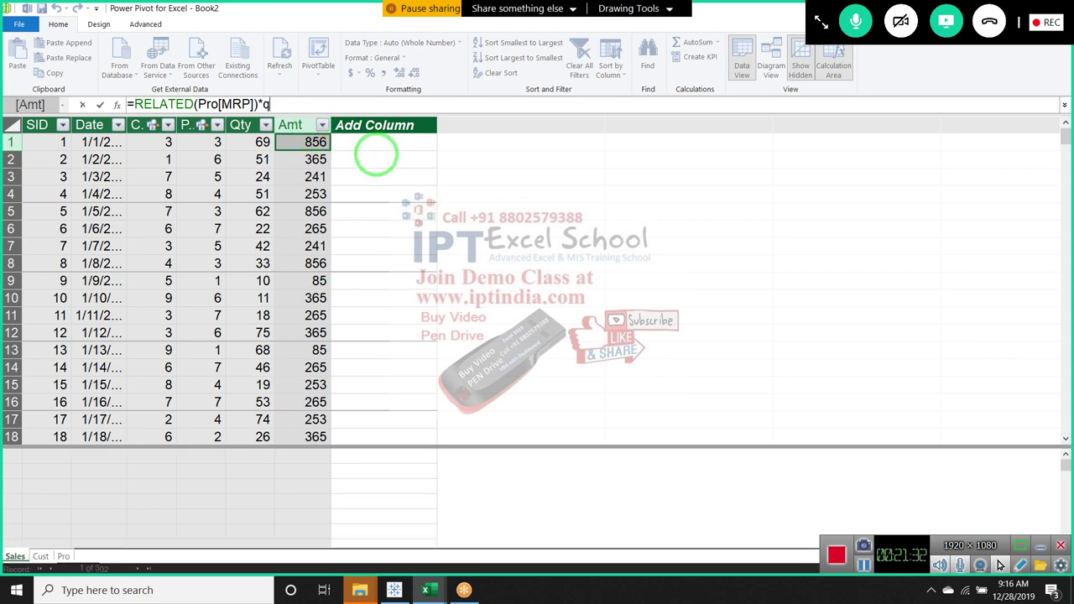
pyautogui.write('qty')
pyautogui.press('Tab')
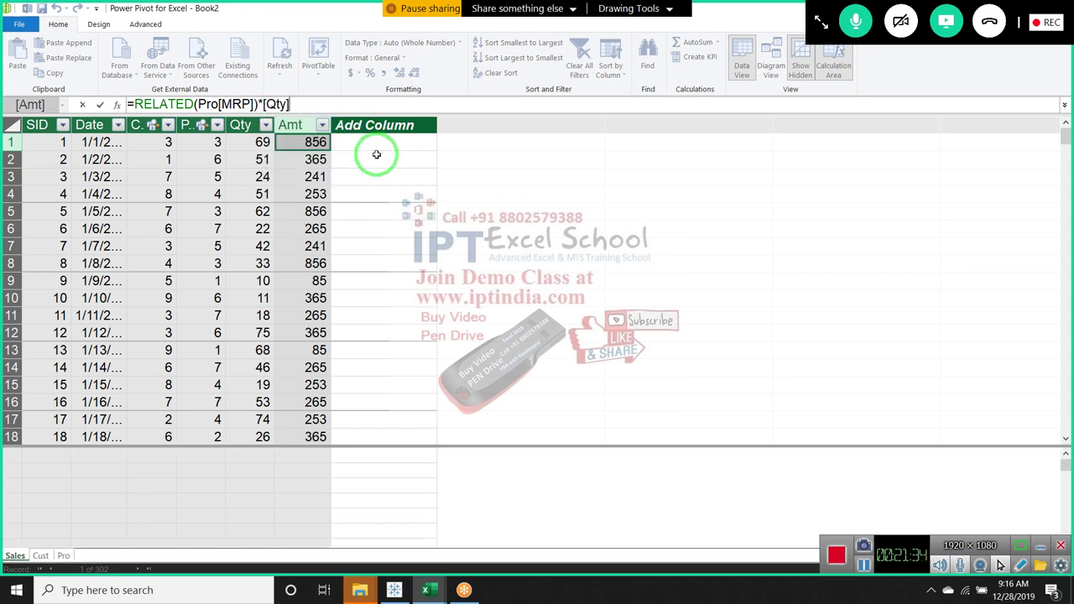
pyautogui.press('Return')
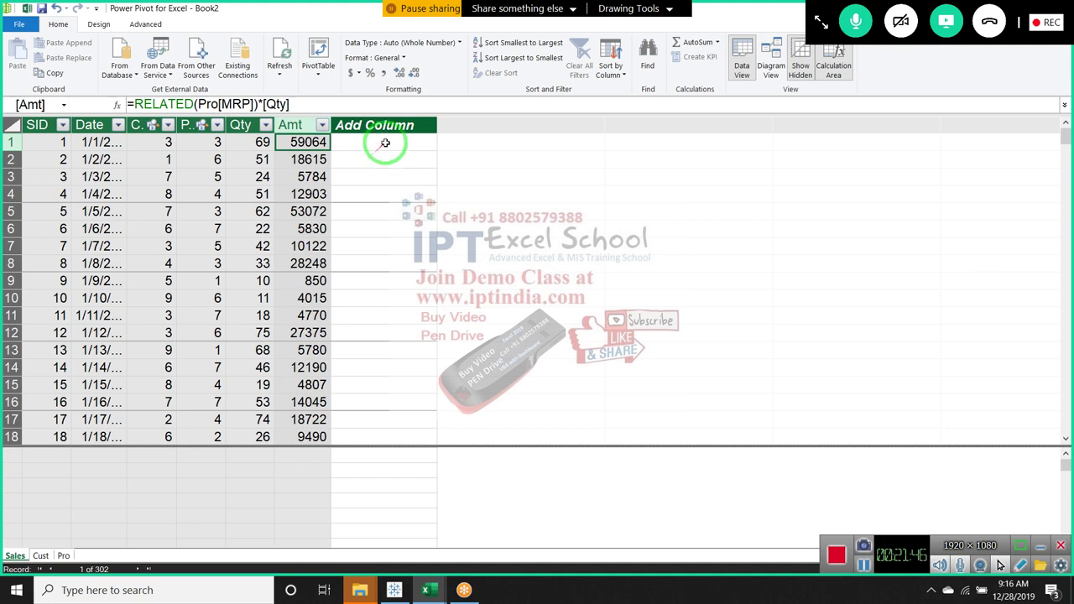
# - Add a new column to the Sales table named Tax
pyautogui.click(393, 126)
pyautogui.doubleClick(393, 126)
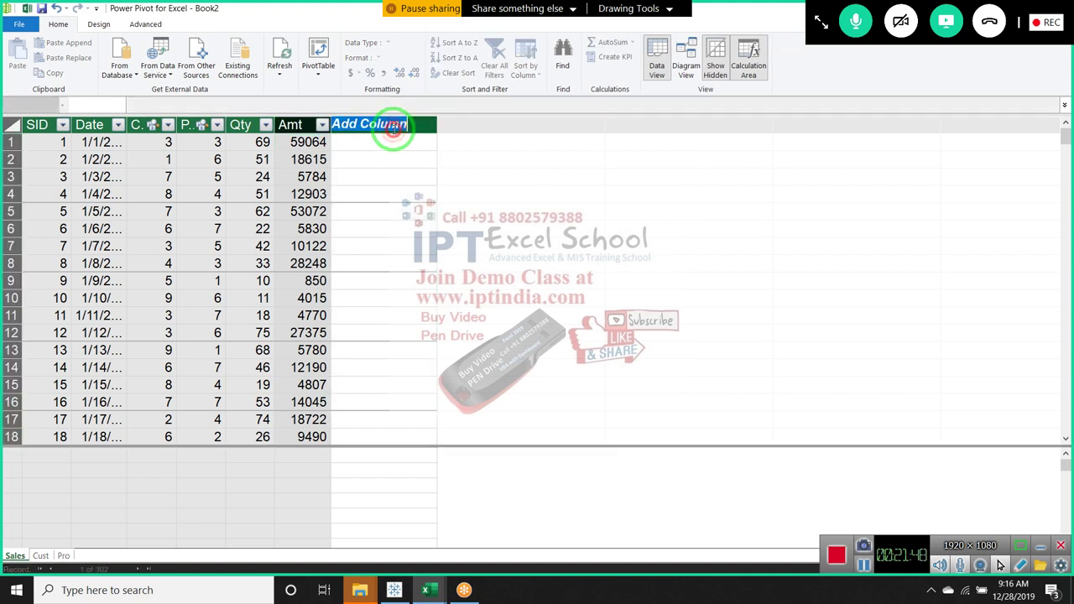
pyautogui.write('7')
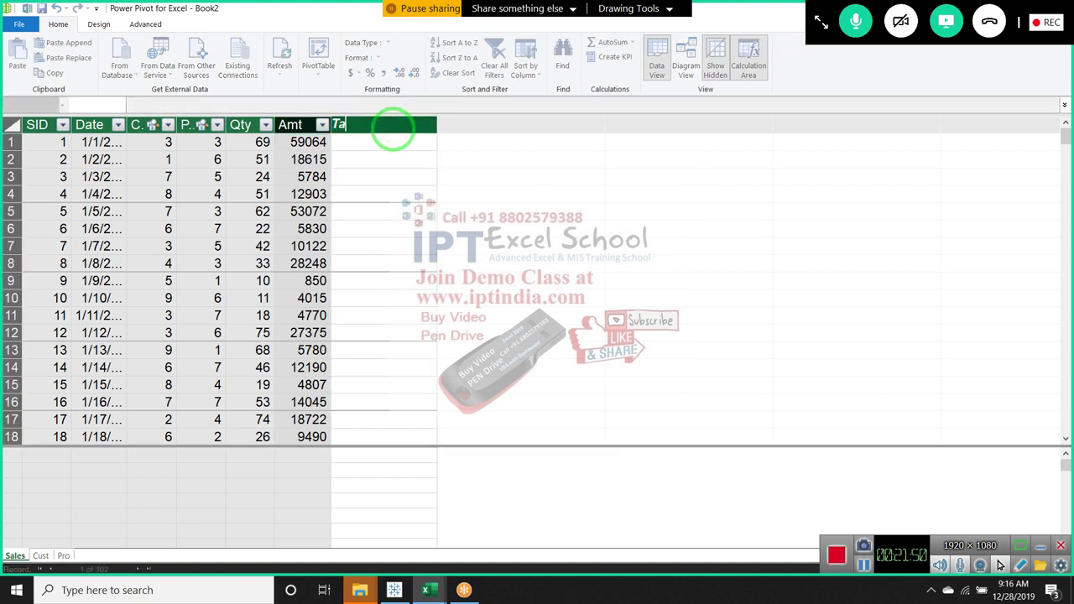
pyautogui.press('Return')
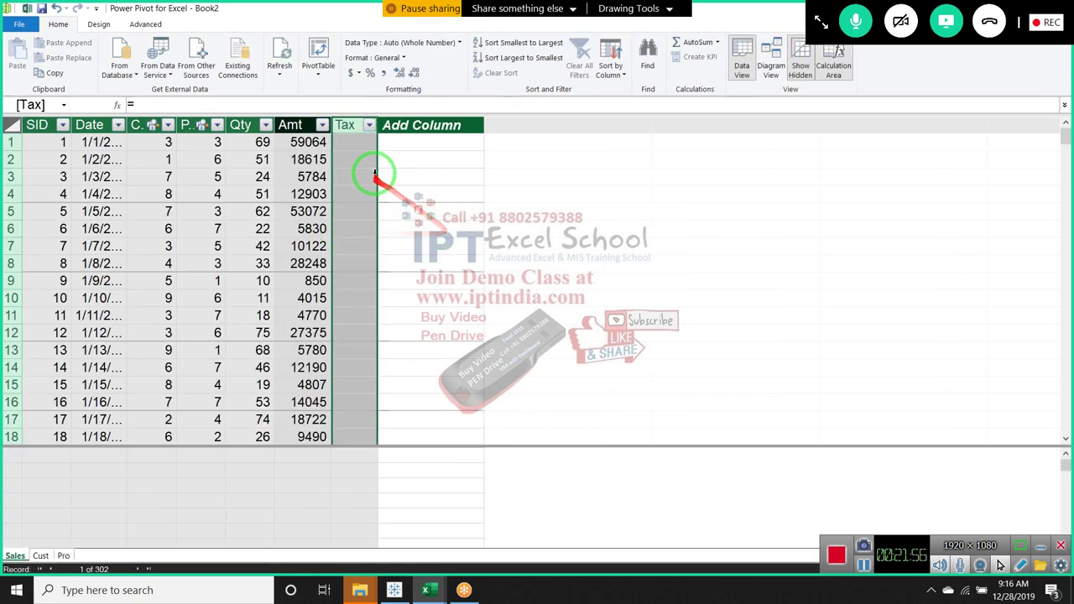
# - Give Tax the formula =[Amt]*0.18, fixing the syntax error, and widen the column
pyautogui.click(362, 148)
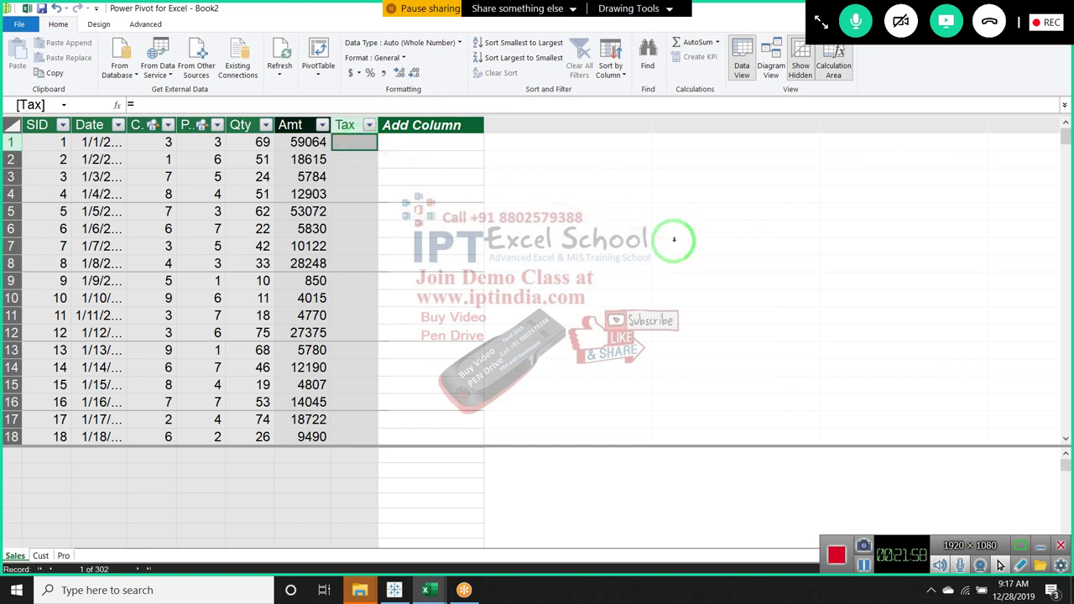
pyautogui.write('=')
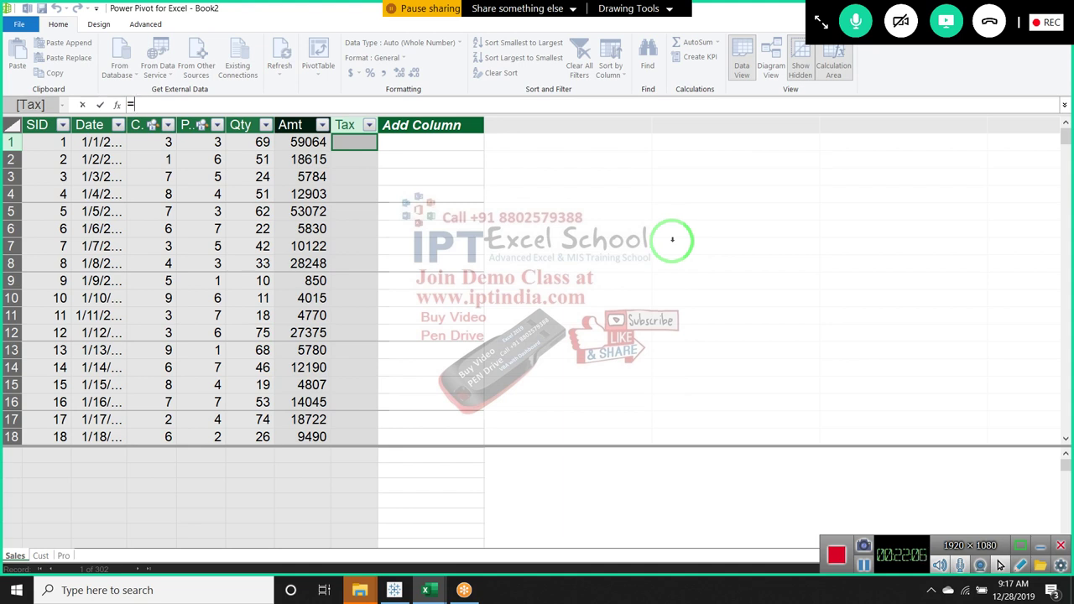
pyautogui.write('am')
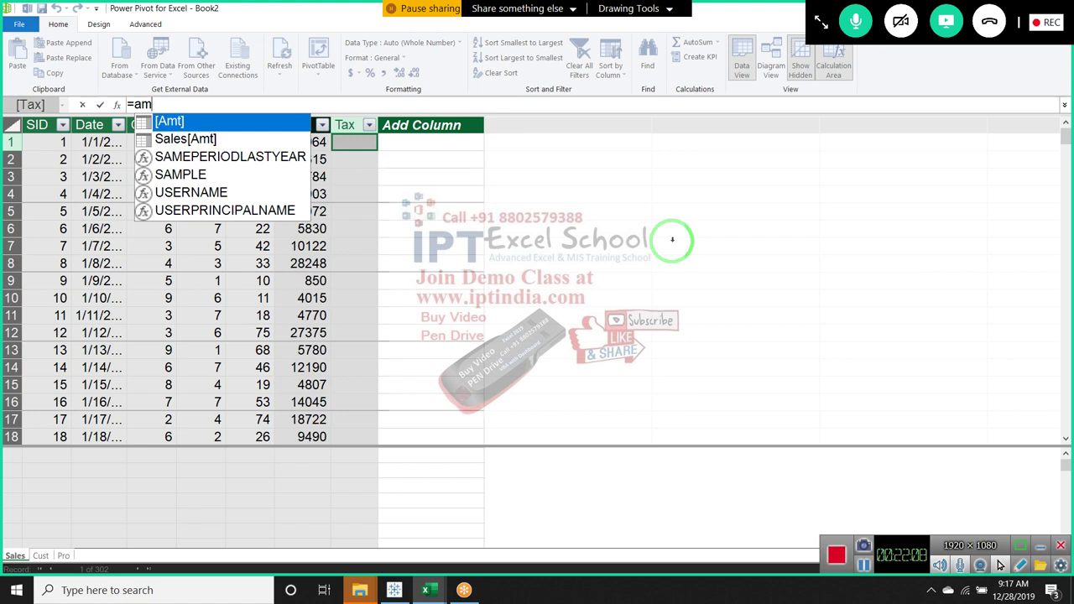
pyautogui.press('Tab')
pyautogui.write('*1')
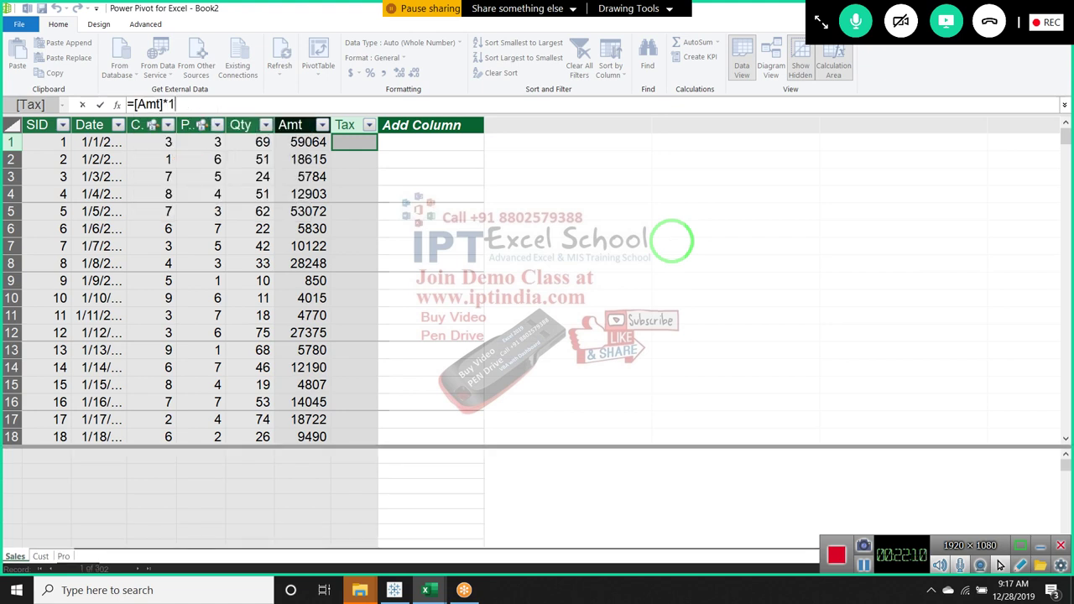
pyautogui.write('8')
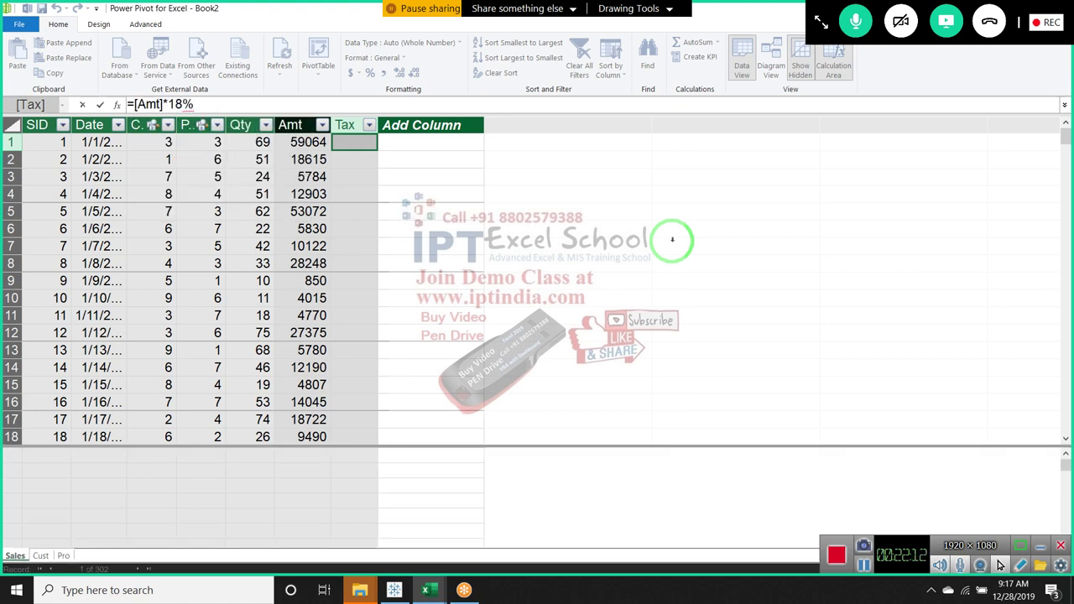
pyautogui.press('Escape')
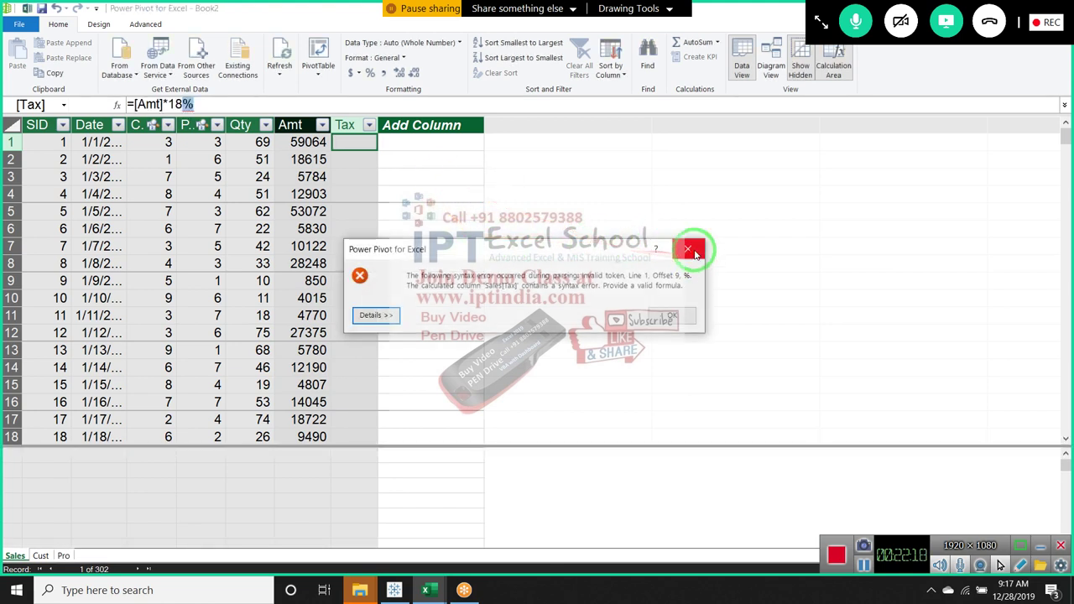
pyautogui.click(687, 248)
pyautogui.click(270, 100)
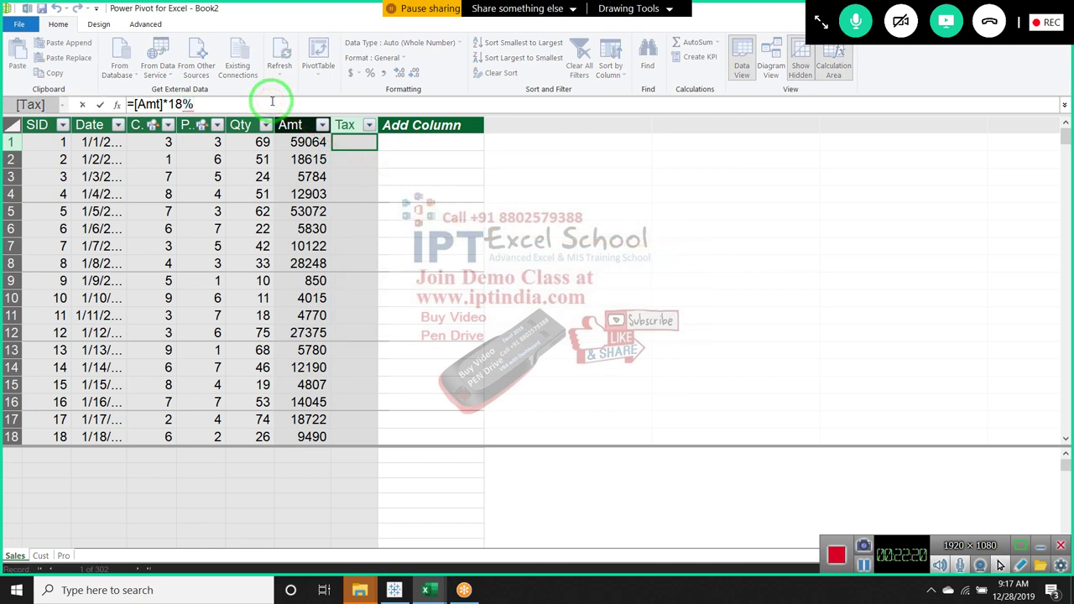
pyautogui.press('BackSpace')
pyautogui.press('BackSpace')
pyautogui.write('0.')
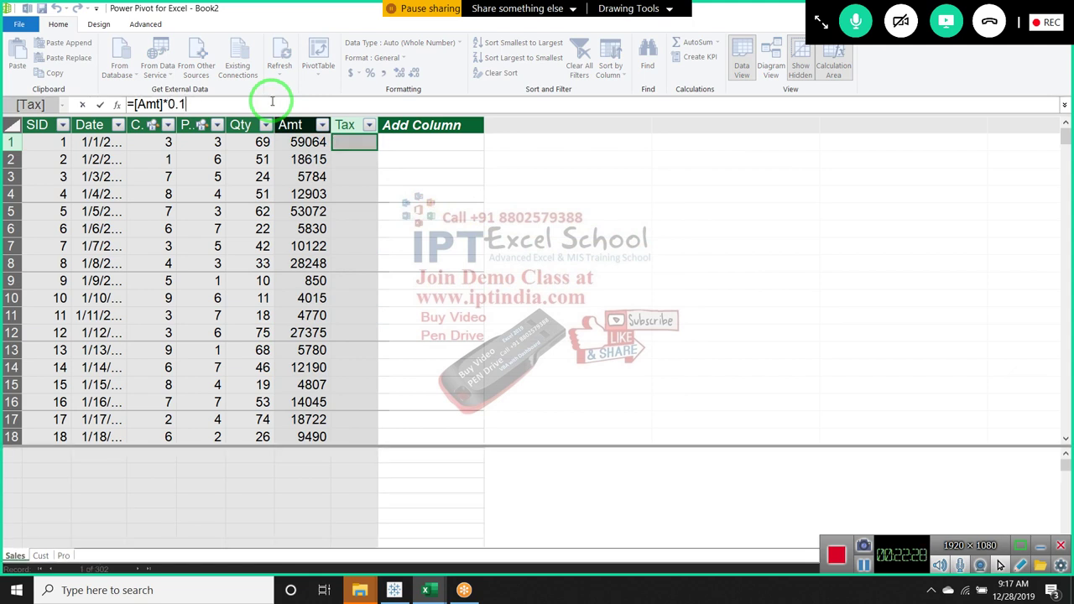
pyautogui.write('8')
pyautogui.press('Return')
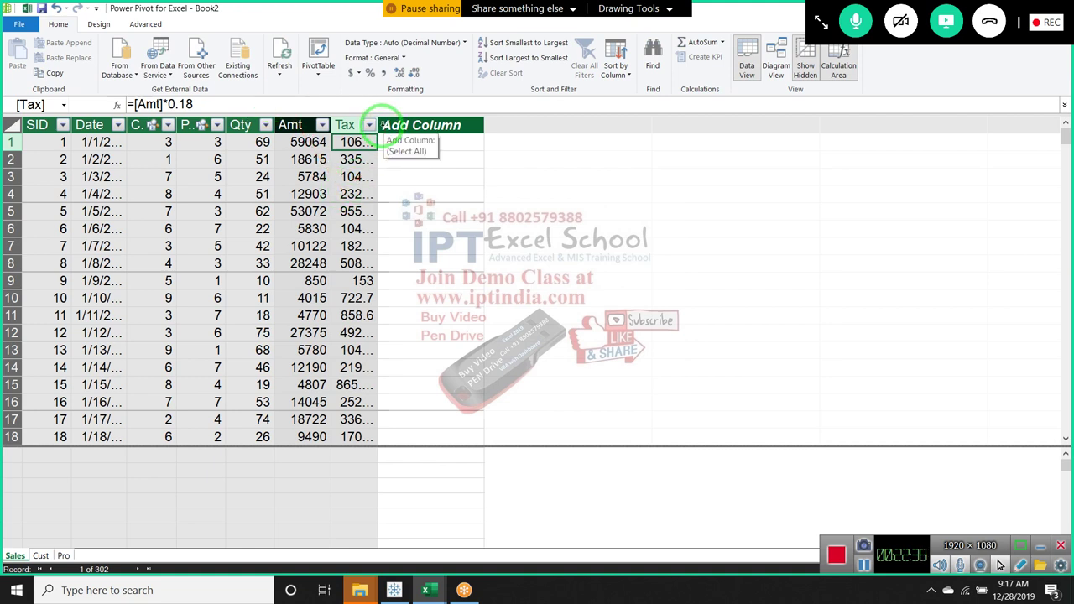
pyautogui.moveTo(376, 124); pyautogui.dragTo(412, 125)
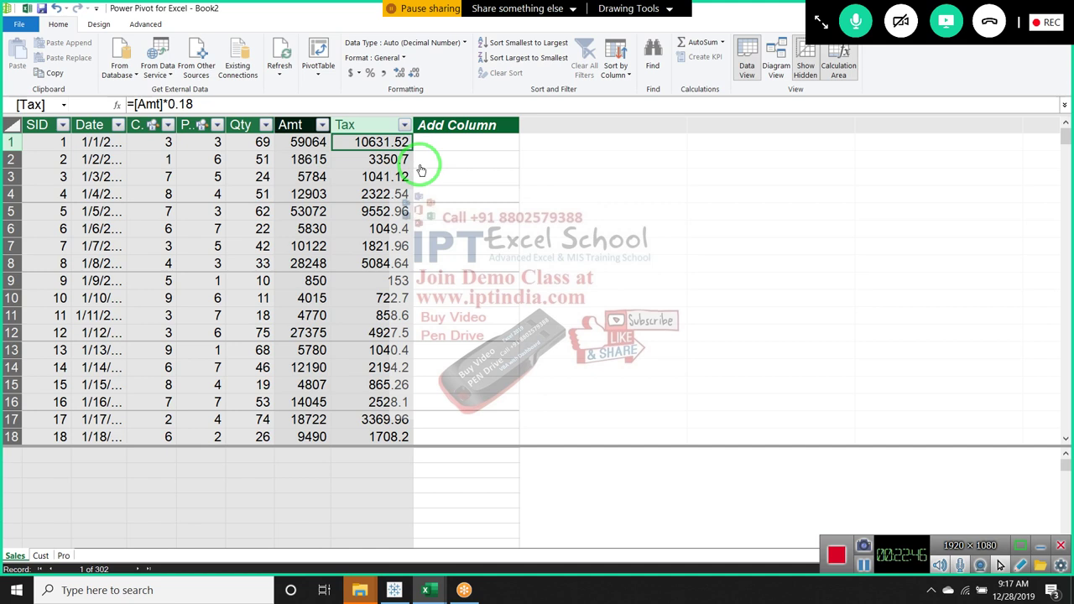
# - Add a new column named Total after Tax
pyautogui.doubleClick(447, 125)
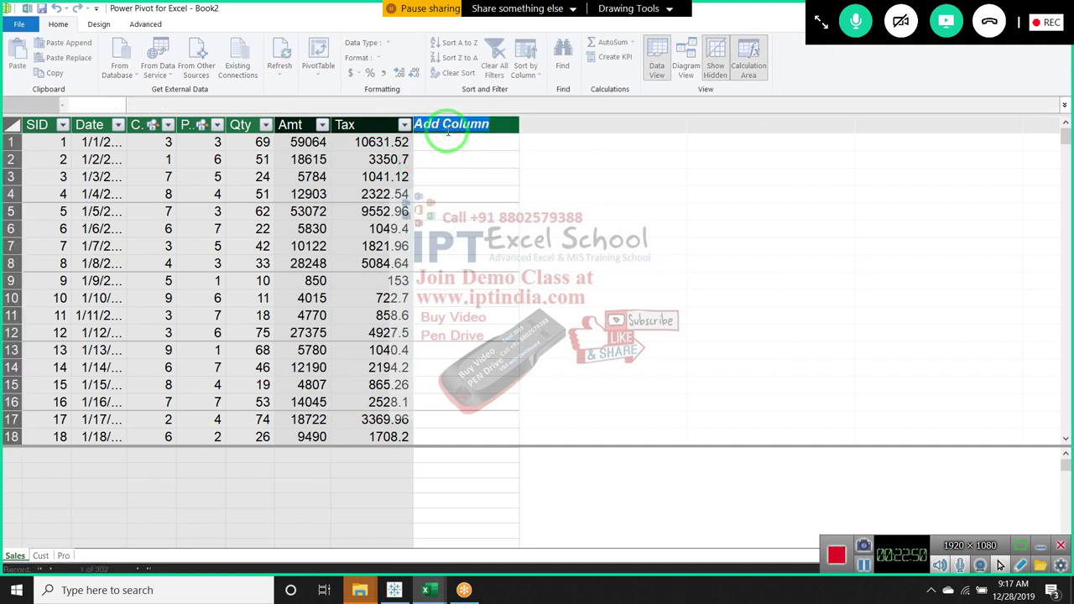
pyautogui.write('Total')
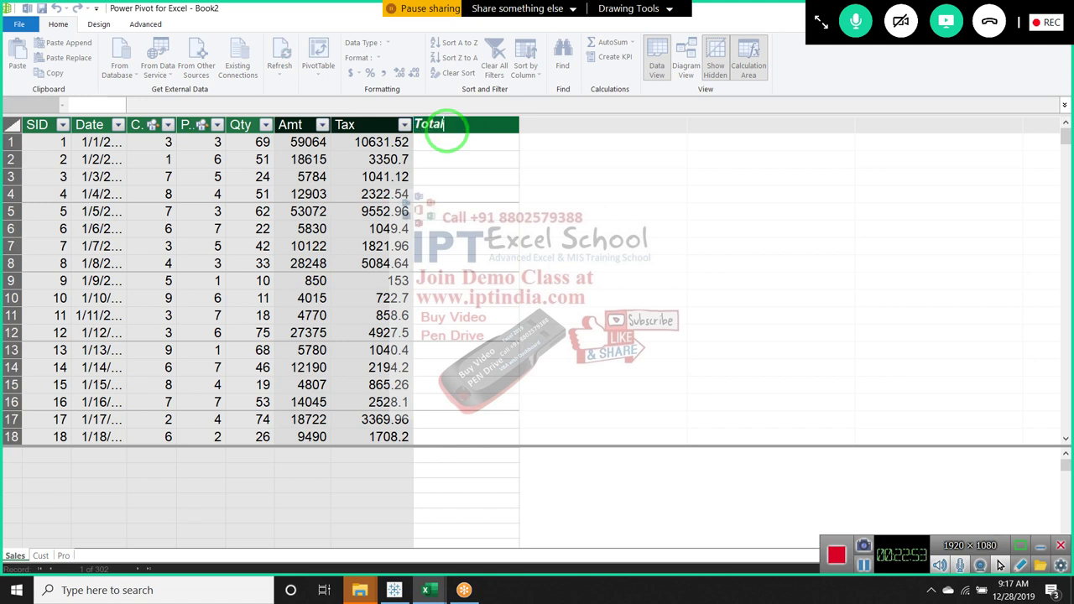
pyautogui.press('Return')
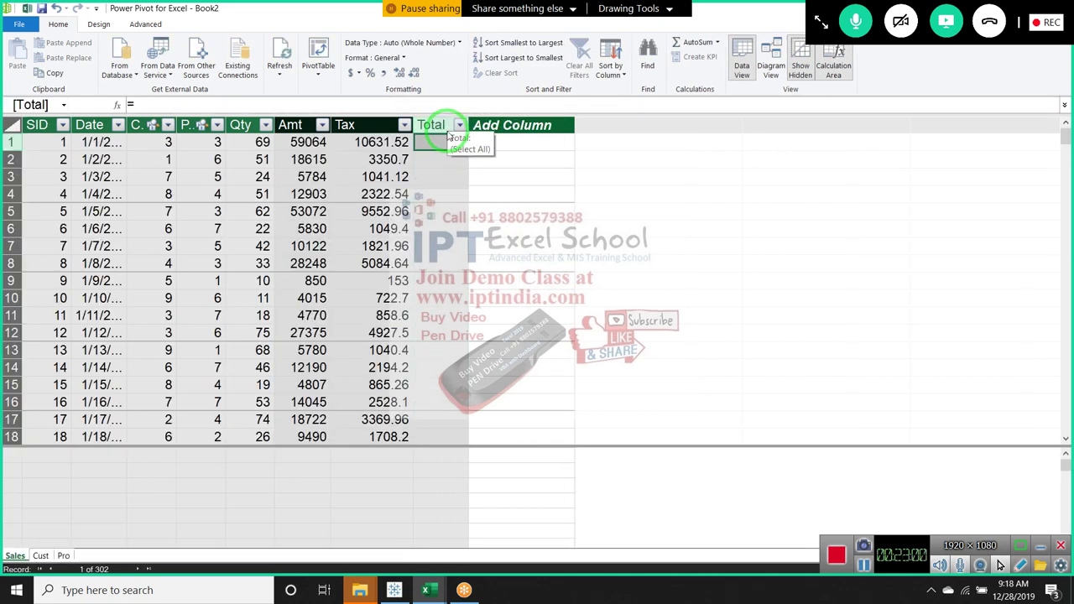
# - Give Total the formula =[Amt]+ROUND(Sales[Tax],0), yielding values like 69696
pyautogui.write('=am')
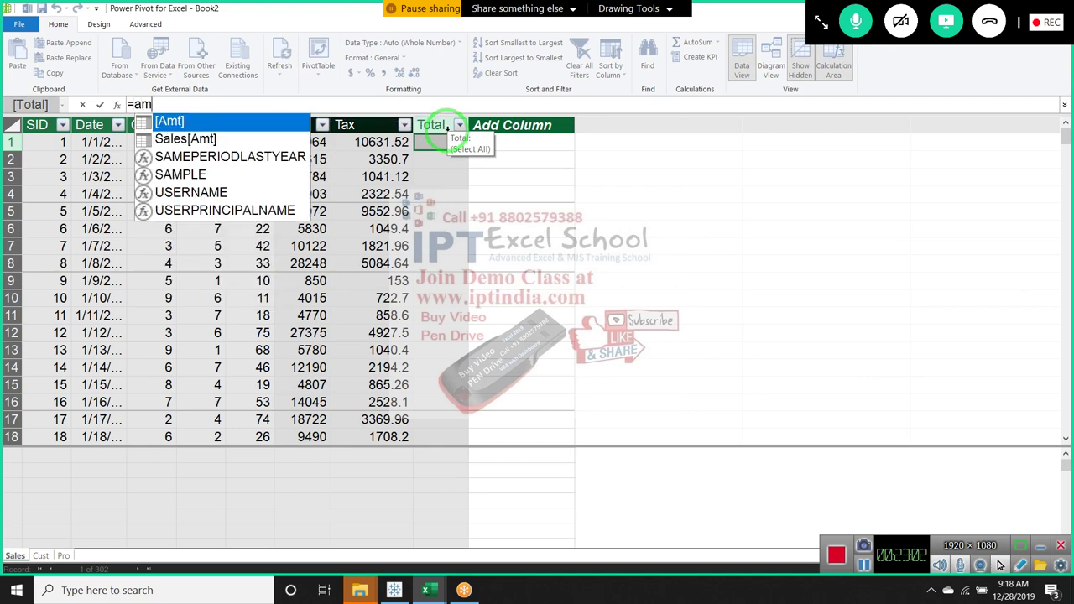
pyautogui.write('t')
pyautogui.press('Tab')
pyautogui.write('+')
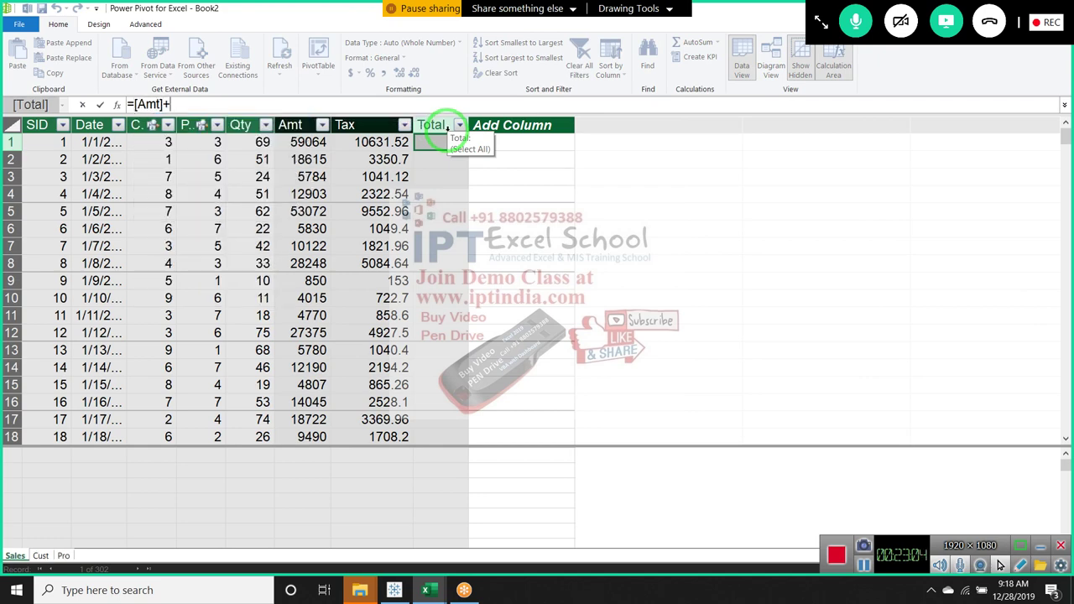
pyautogui.write('roun')
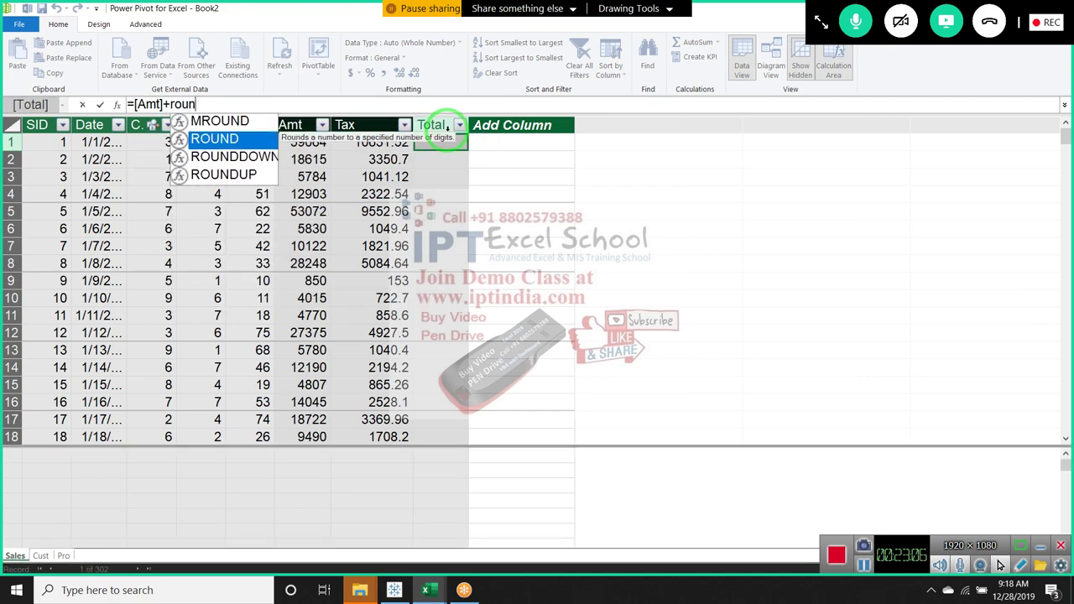
pyautogui.press('Tab')
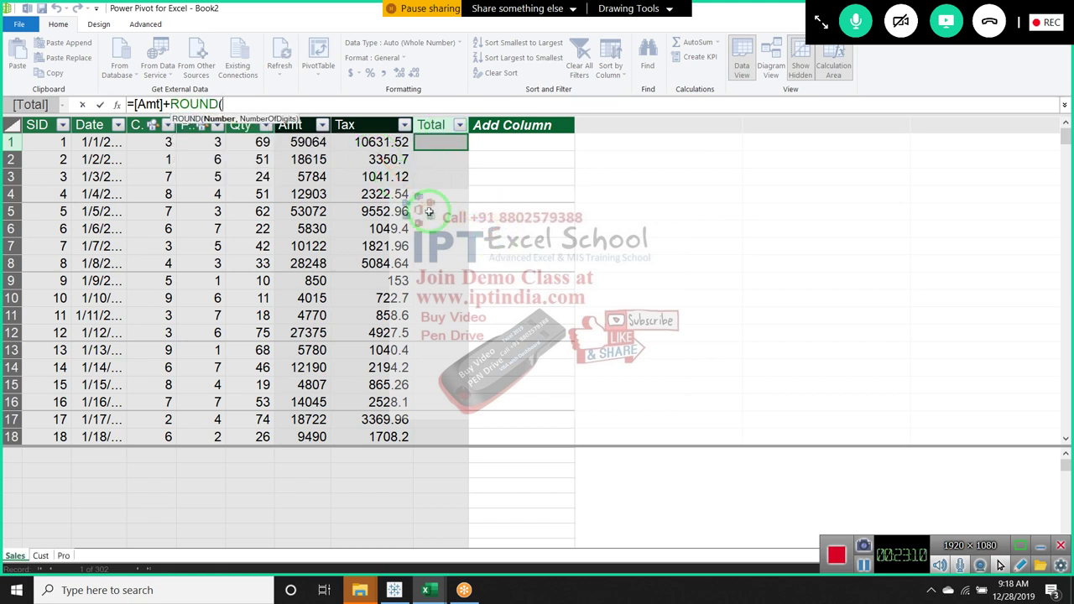
pyautogui.write('tax')
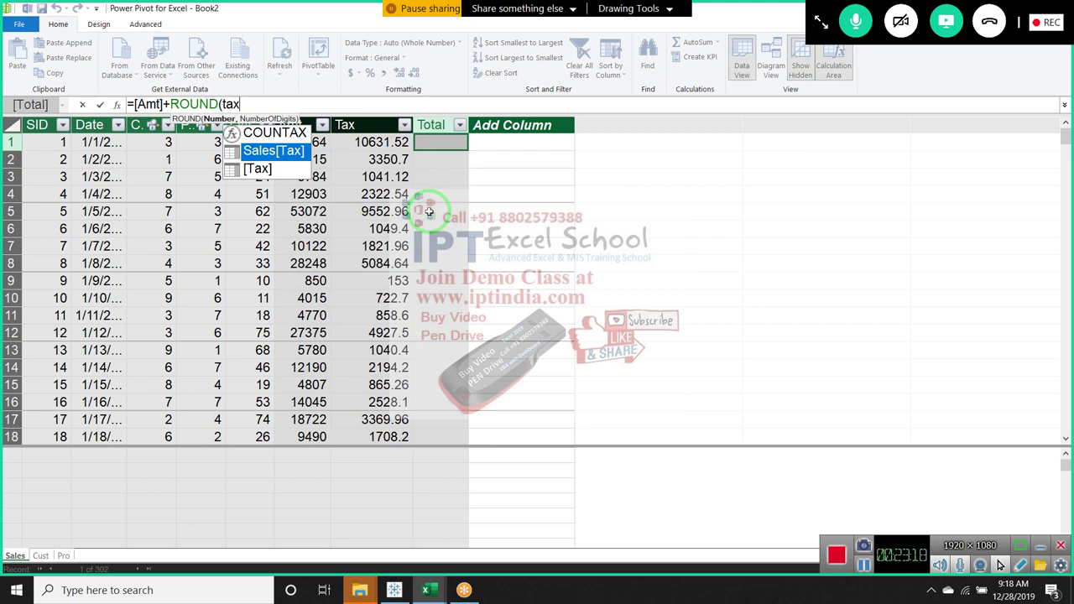
pyautogui.press('Down')
pyautogui.press('Tab')
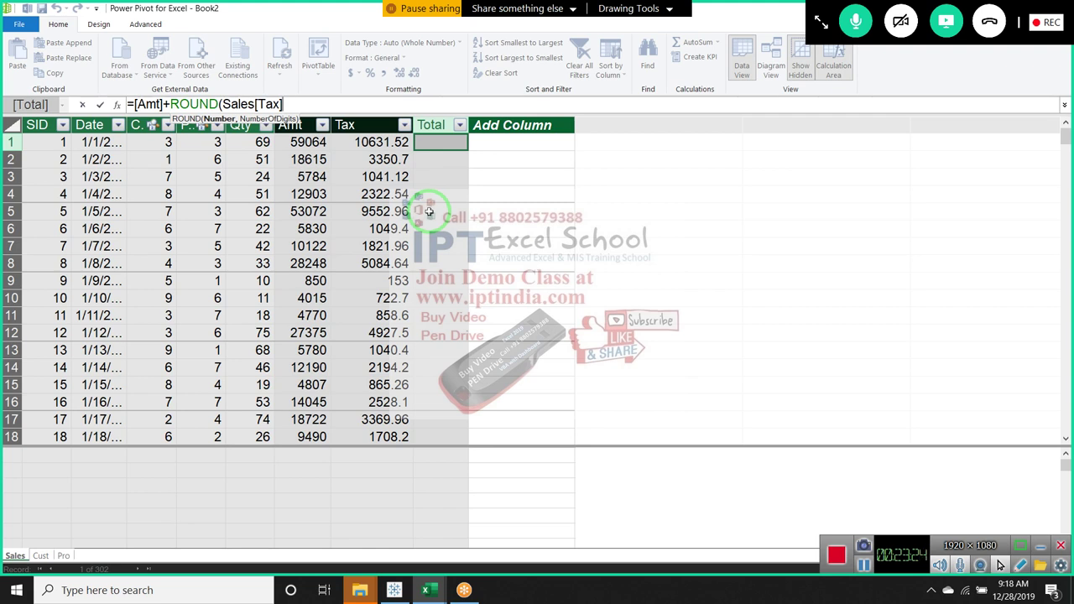
pyautogui.write(',0')
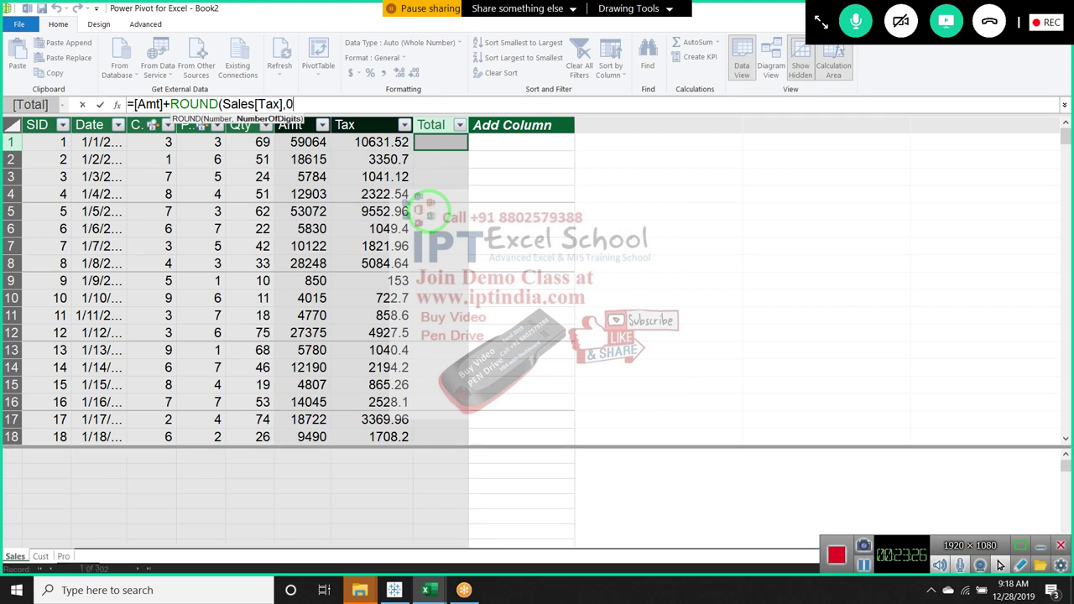
pyautogui.write(')')
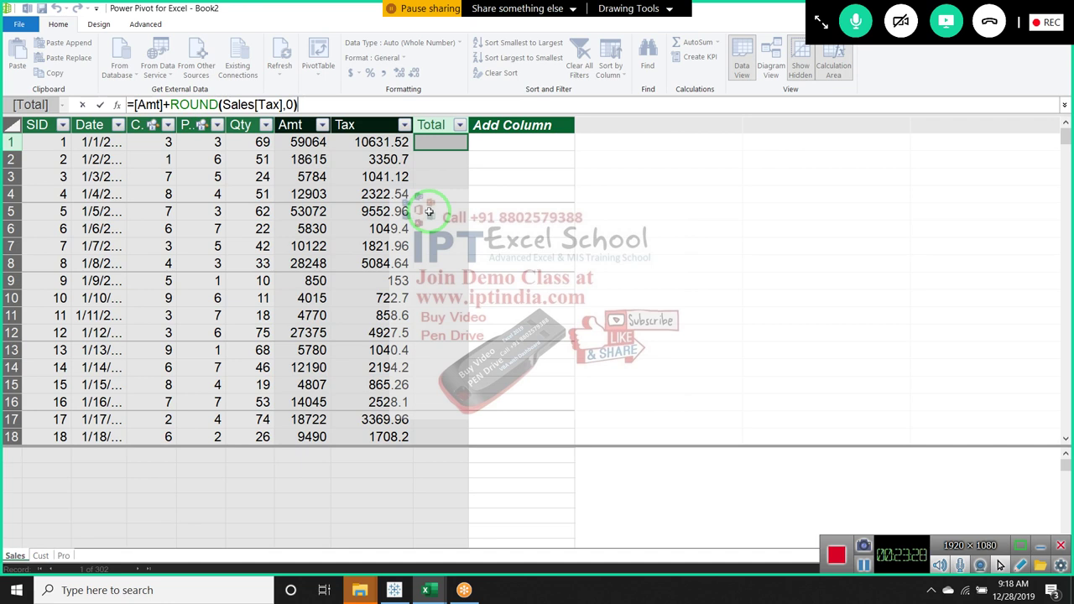
pyautogui.press('Return')
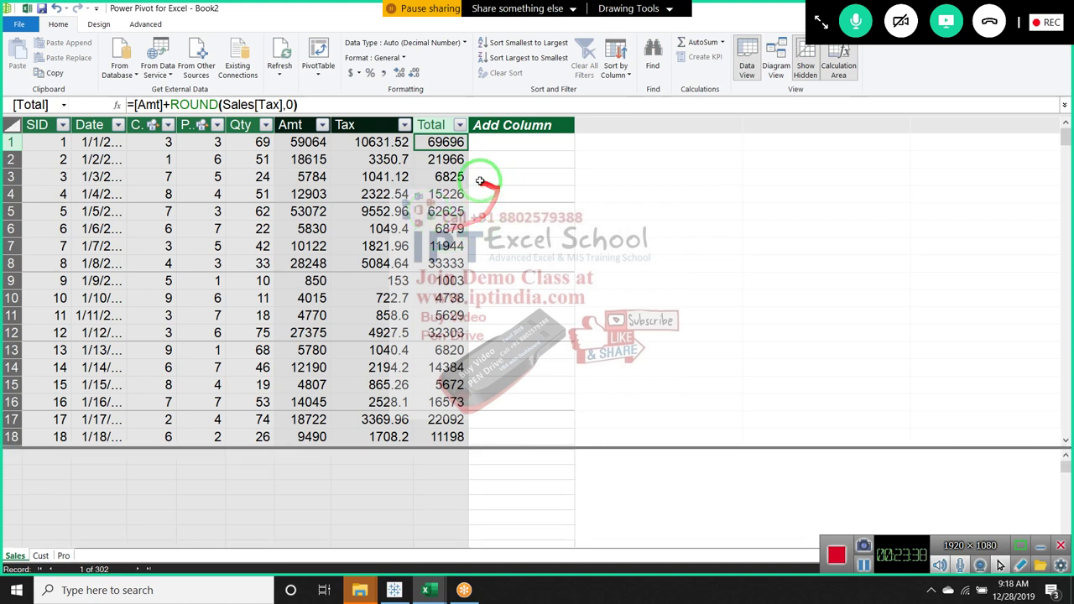
pyautogui.click(445, 228)
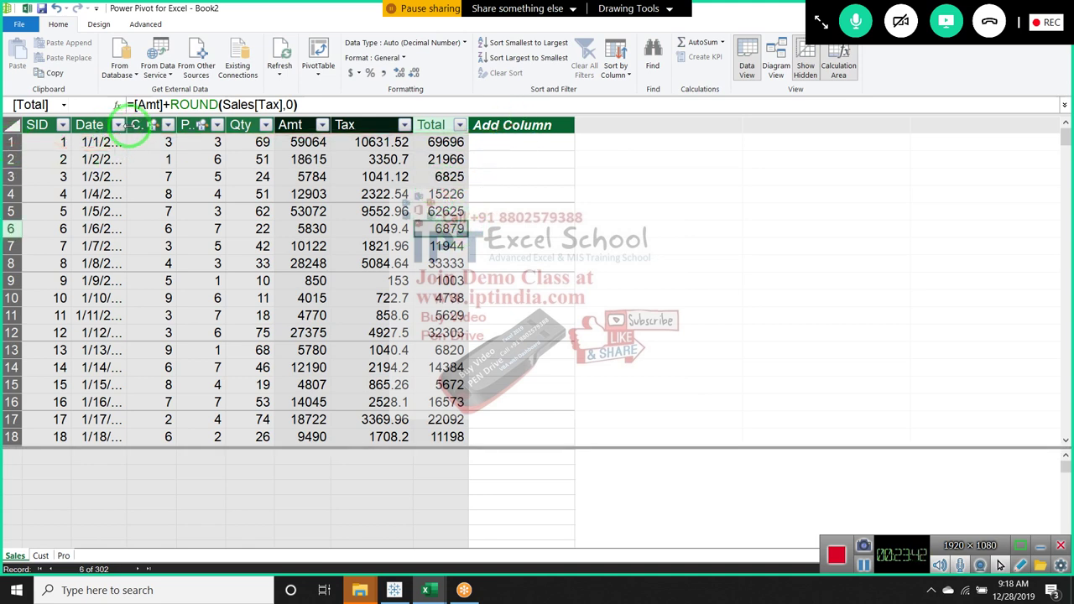
# - Widen the Date column and add a new column named Month after Total
pyautogui.moveTo(124, 126); pyautogui.dragTo(143, 126)
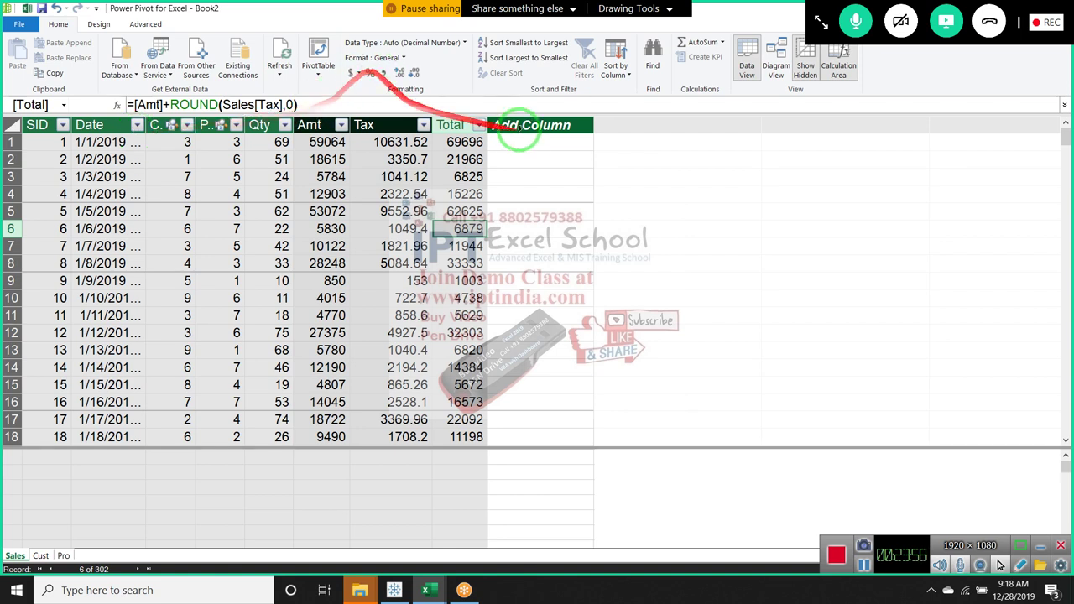
pyautogui.click(549, 125)
pyautogui.doubleClick(551, 125)
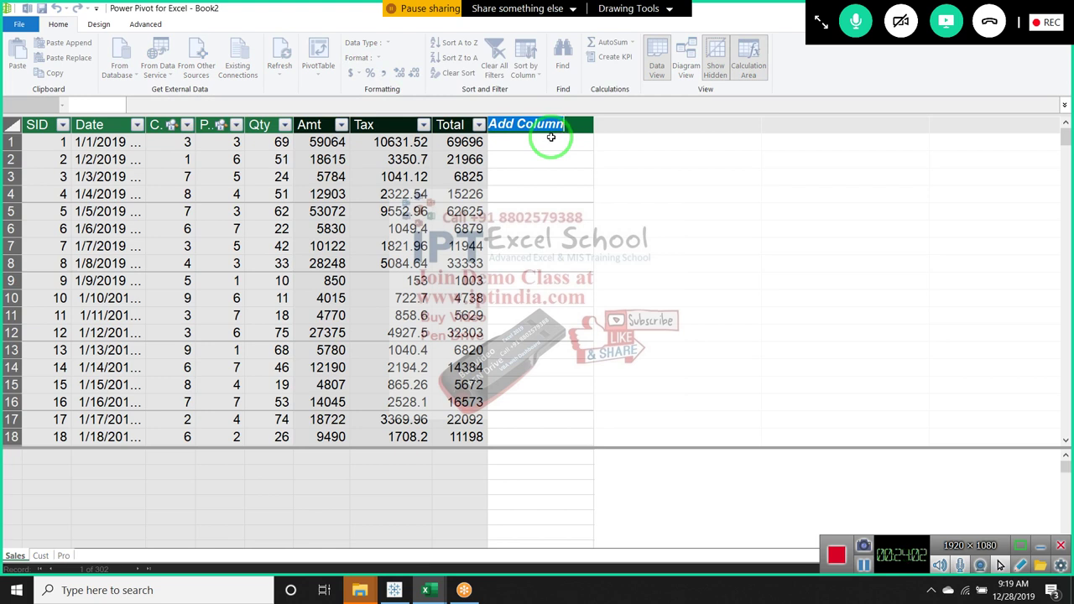
pyautogui.write('Month')
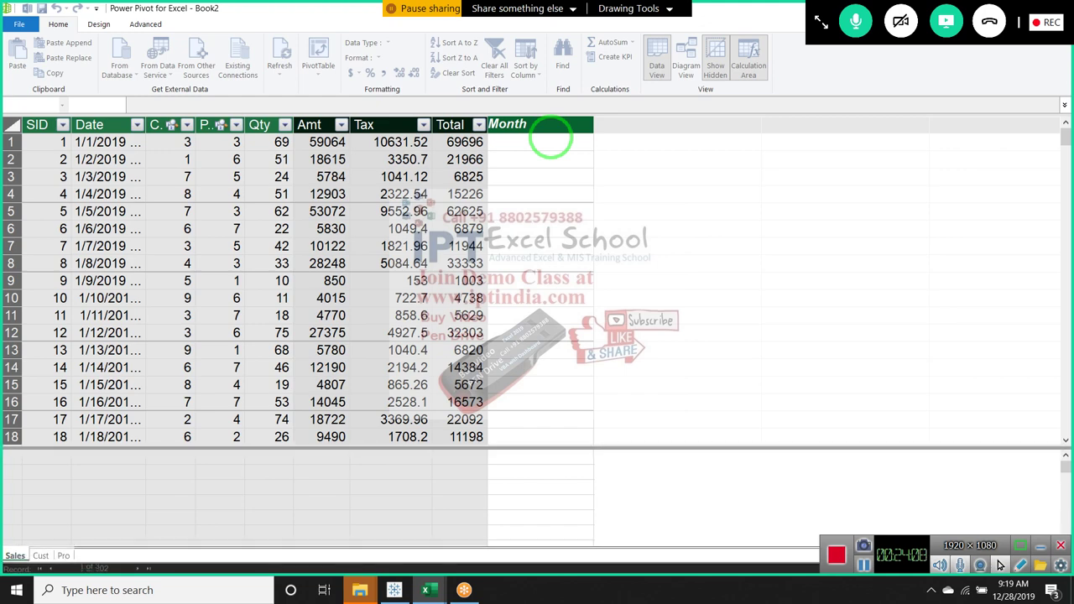
pyautogui.press('Return')
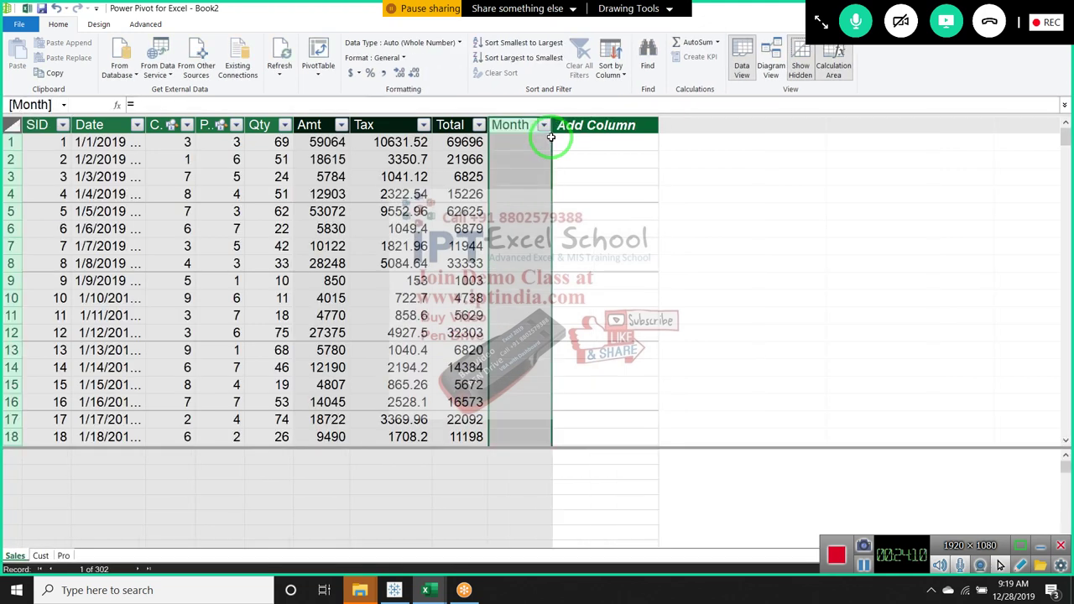
# - Start a Month formula with =MON, comparing MONTH, NEXTMONTH and similar suggestions, then clear it
pyautogui.click(551, 138)
pyautogui.write('=')
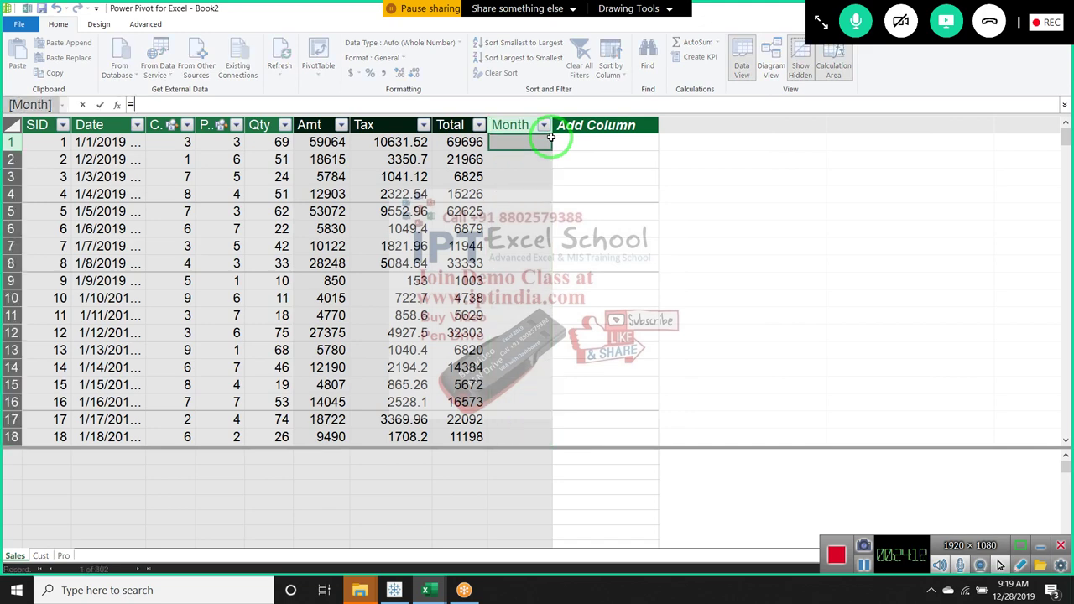
pyautogui.write('mon')
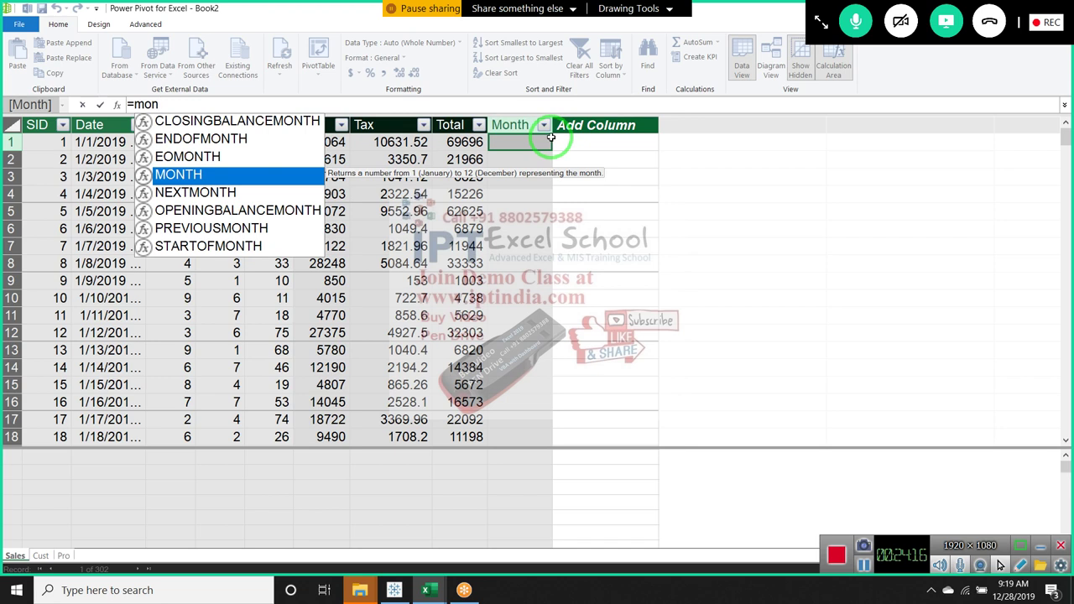
pyautogui.press('Down')
pyautogui.press('Up')
pyautogui.press('Up')
pyautogui.press('Up')
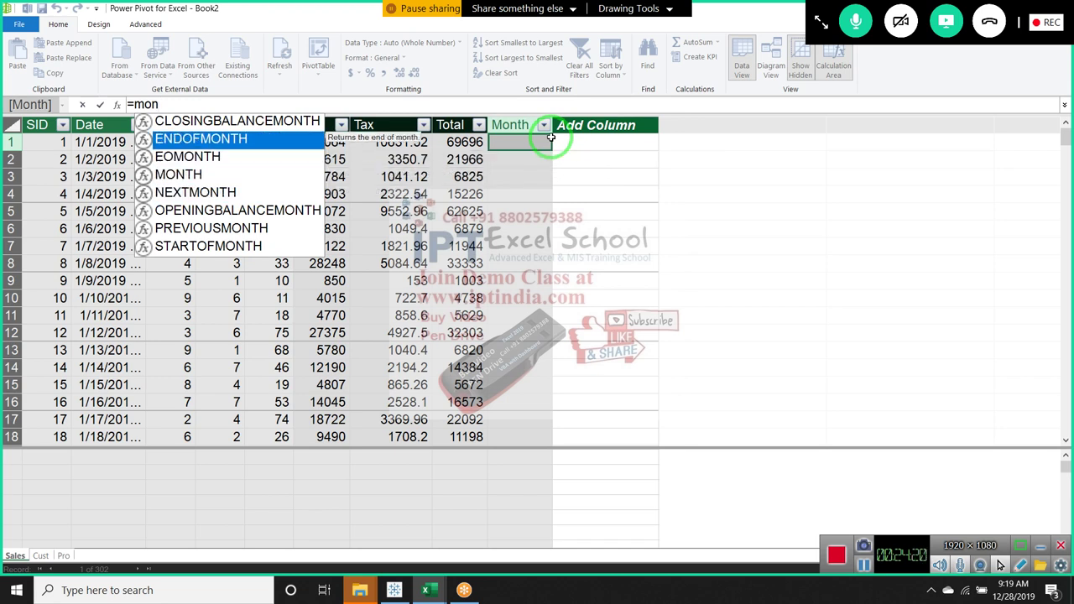
pyautogui.press('Down')
pyautogui.press('Up')
pyautogui.press('Down')
pyautogui.press('Down')
pyautogui.press('Down')
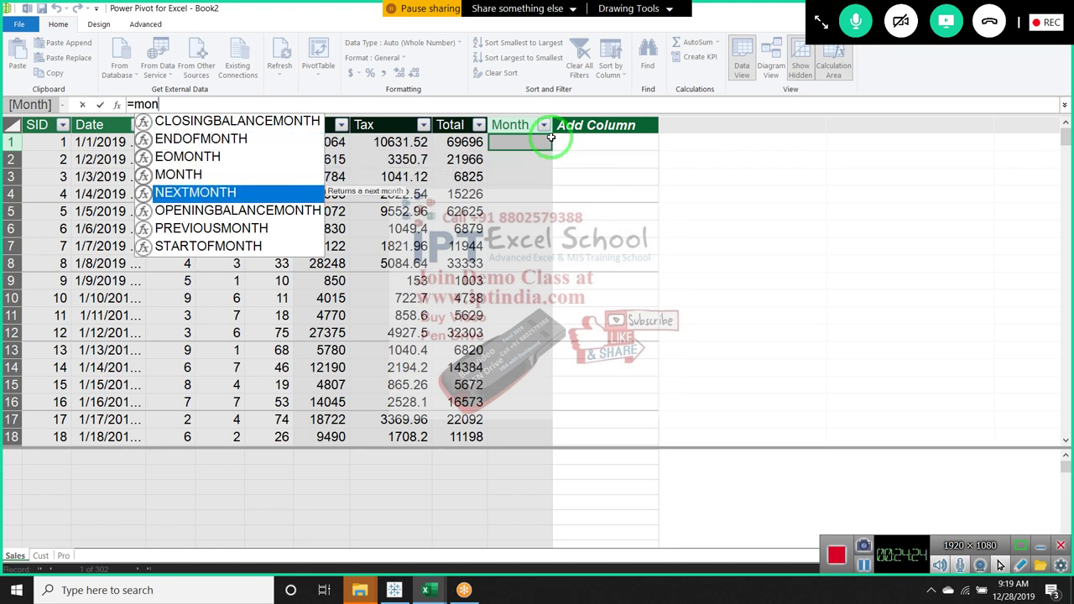
pyautogui.press('Down')
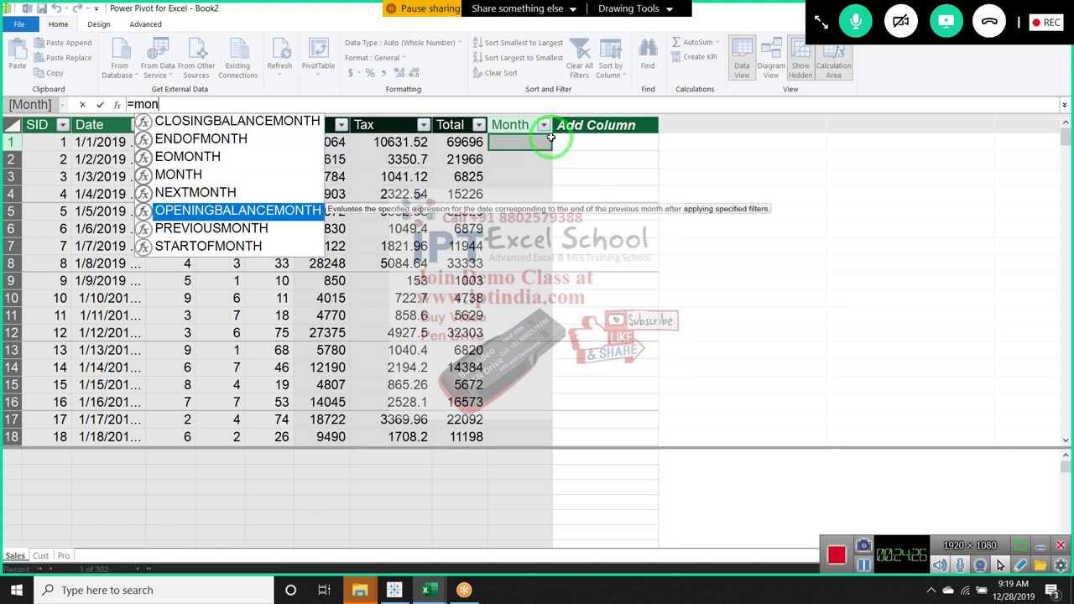
pyautogui.press('Down')
pyautogui.press('Down')
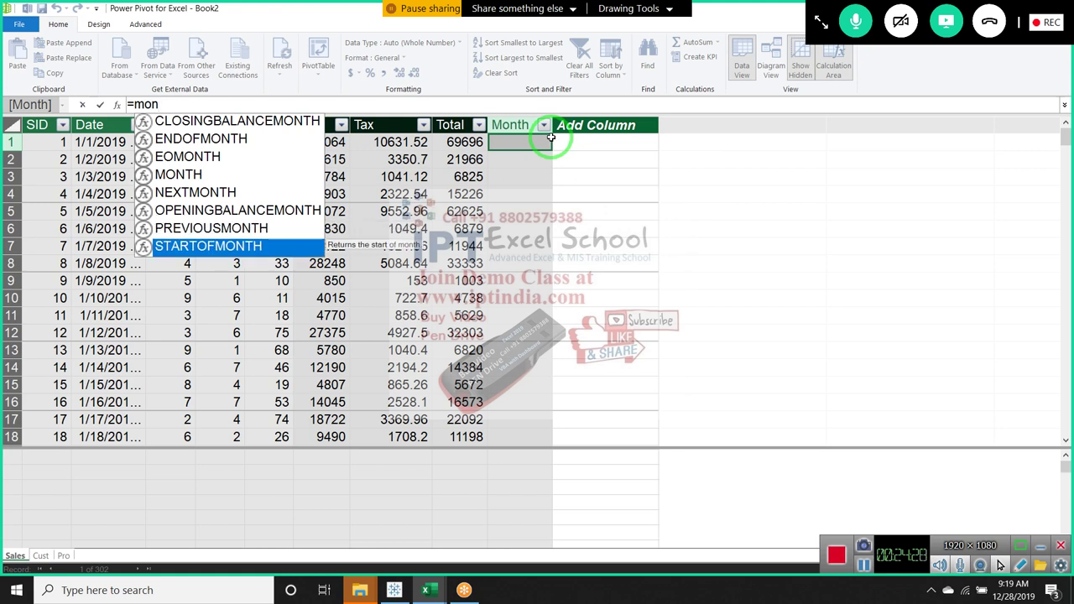
pyautogui.press('Up')
pyautogui.press('Up')
pyautogui.press('Up')
pyautogui.press('Up')
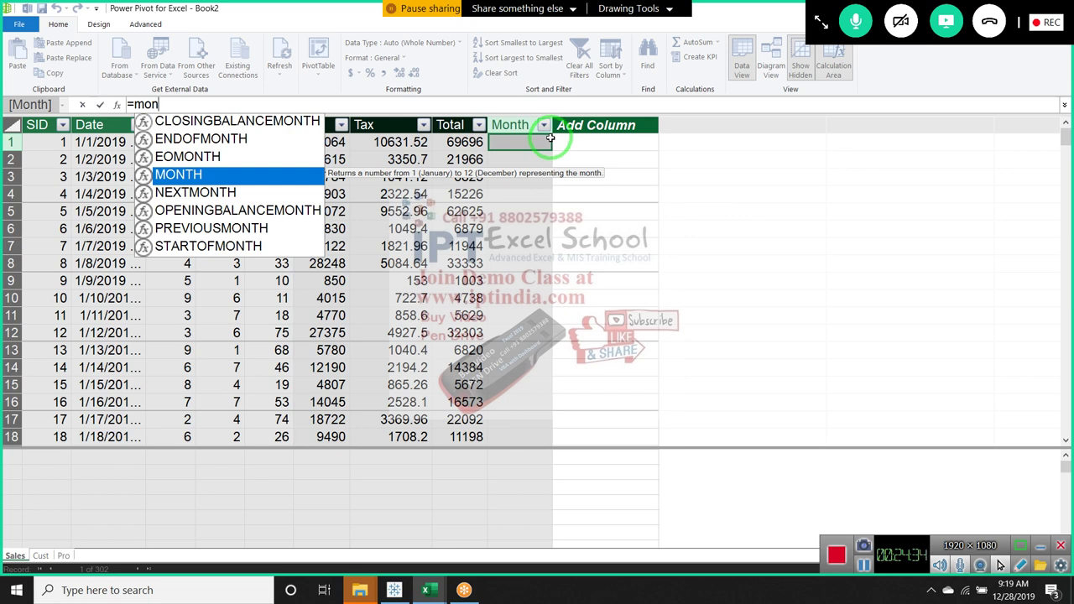
pyautogui.press('Tab')
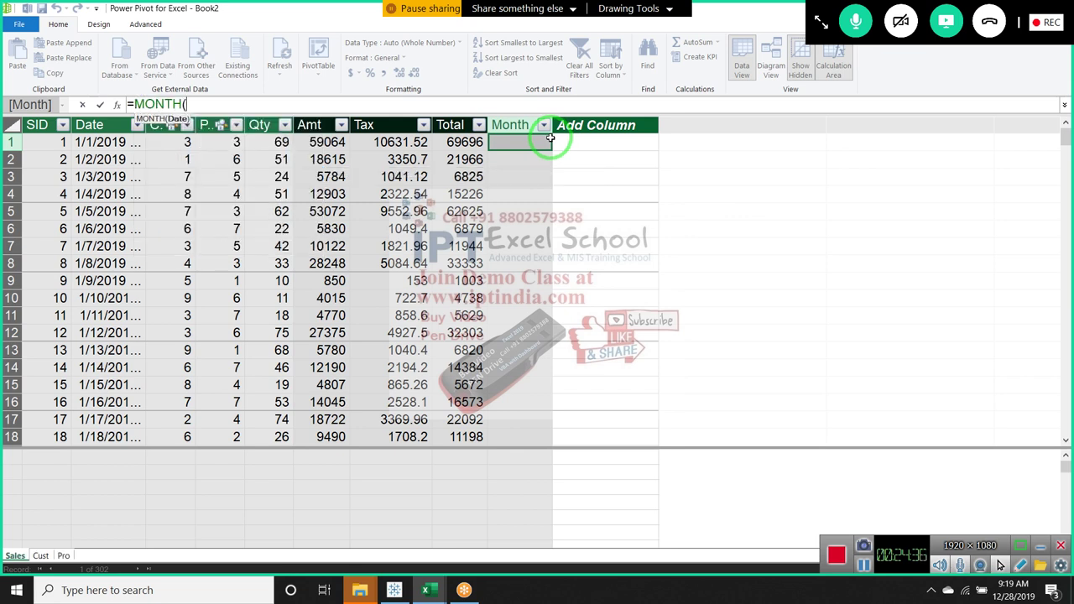
pyautogui.press('BackSpace')
pyautogui.write('n')
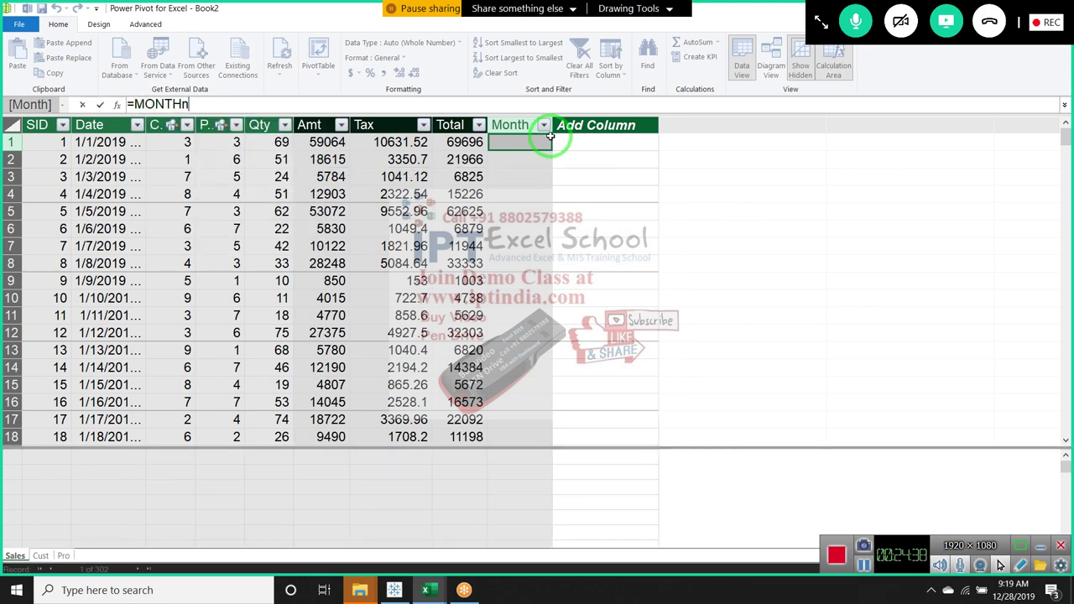
pyautogui.press('BackSpace')
pyautogui.press('BackSpace')
pyautogui.press('BackSpace')
pyautogui.press('BackSpace')
pyautogui.press('BackSpace')
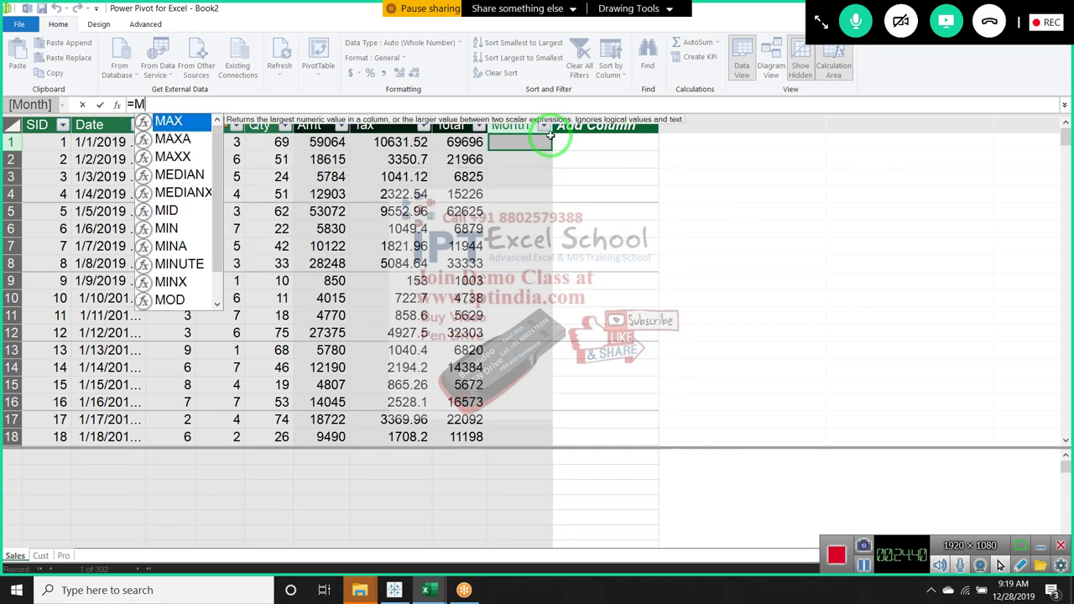
pyautogui.press('BackSpace')
# - Browse the date suggestions such as DATESBETWEEN and [Date], then erase the typed text
pyautogui.write('date')
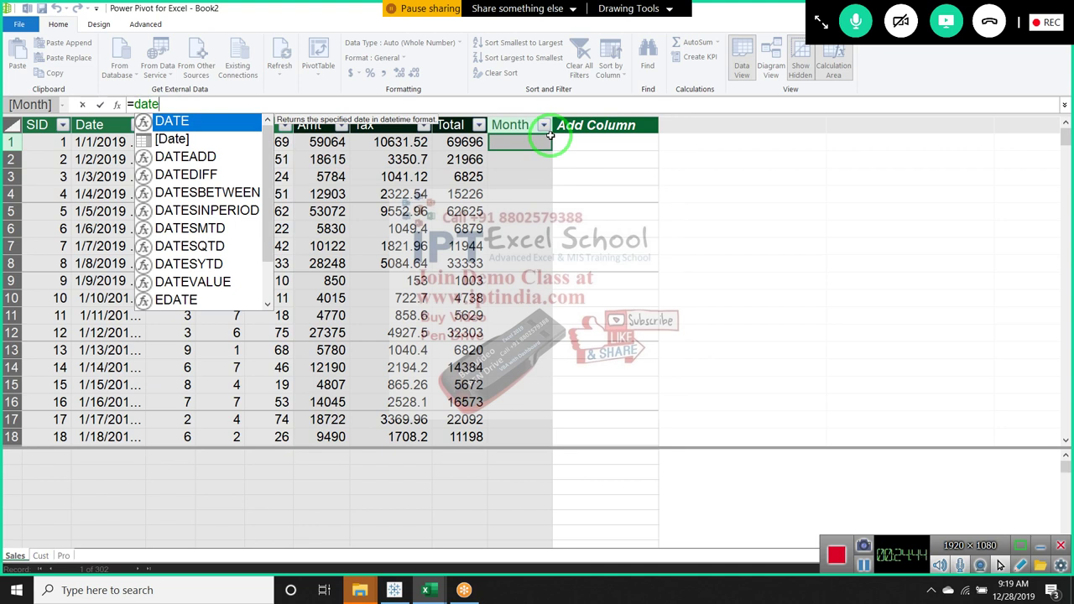
pyautogui.press('Down')
pyautogui.press('Down')
pyautogui.press('Down')
pyautogui.press('Down')
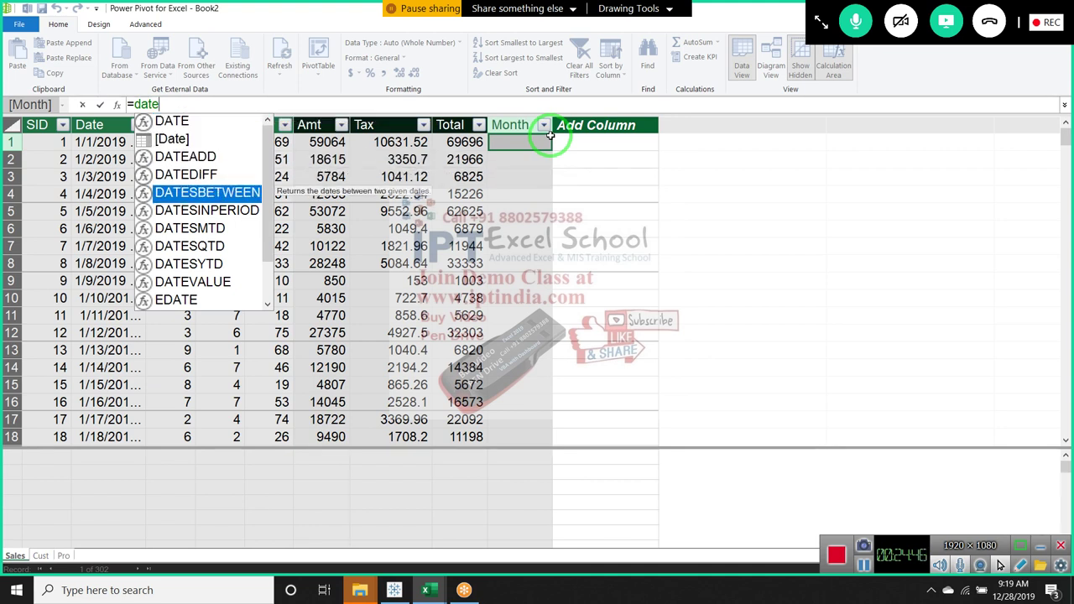
pyautogui.press('Down')
pyautogui.press('Down')
pyautogui.press('Down')
pyautogui.press('Down')
pyautogui.press('Down')
pyautogui.press('Down')
pyautogui.press('Up')
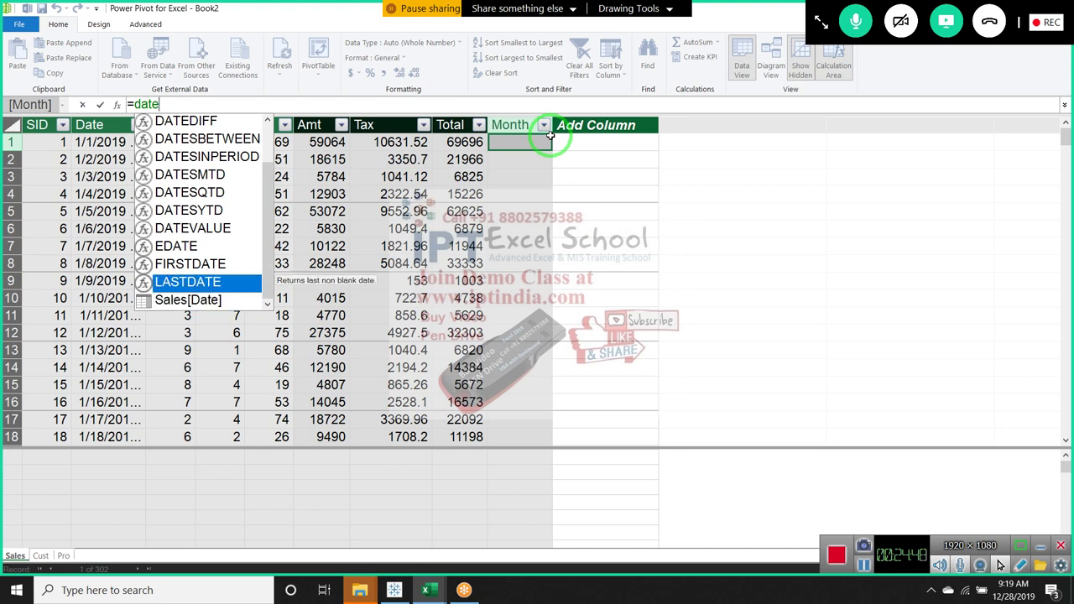
pyautogui.press('Up')
pyautogui.press('Up')
pyautogui.press('Up')
pyautogui.press('Up')
pyautogui.press('Up')
pyautogui.press('Up')
pyautogui.press('Down')
pyautogui.press('Down')
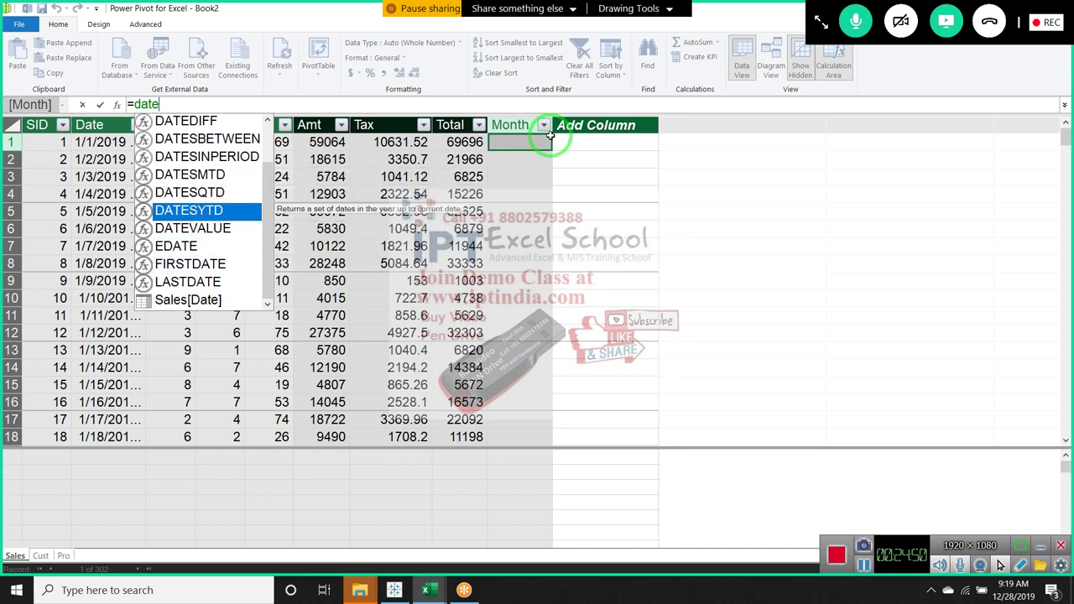
pyautogui.press('Down')
pyautogui.press('Down')
pyautogui.press('Down')
pyautogui.press('Down')
pyautogui.press('Down')
pyautogui.press('Up')
pyautogui.press('Up')
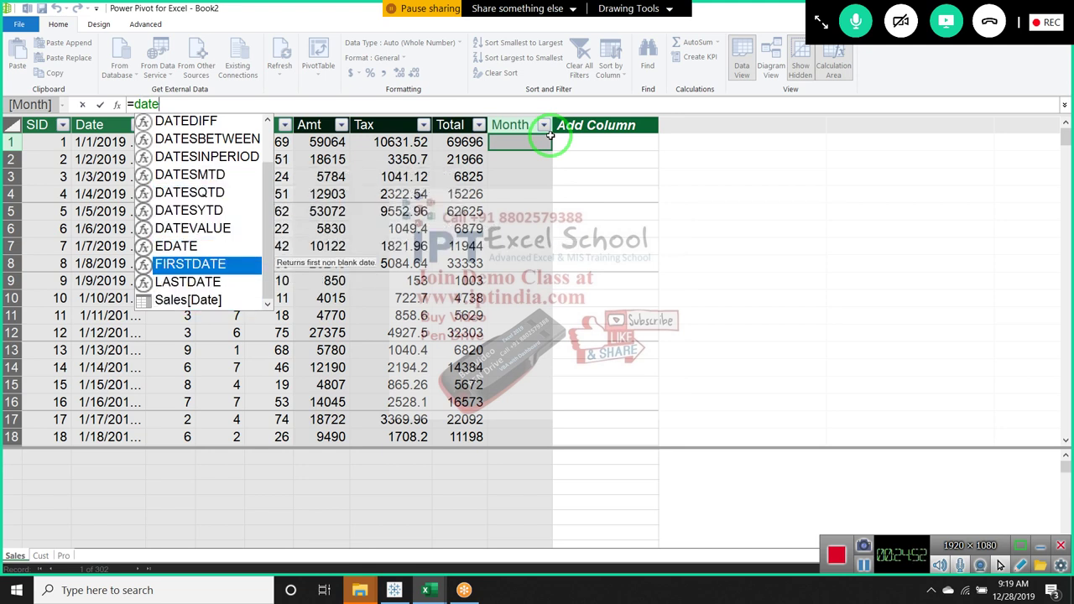
pyautogui.press('Up')
pyautogui.press('Up')
pyautogui.press('Up')
pyautogui.press('Up')
pyautogui.press('Up')
pyautogui.press('Up')
pyautogui.press('Up')
pyautogui.press('Up')
pyautogui.press('Up')
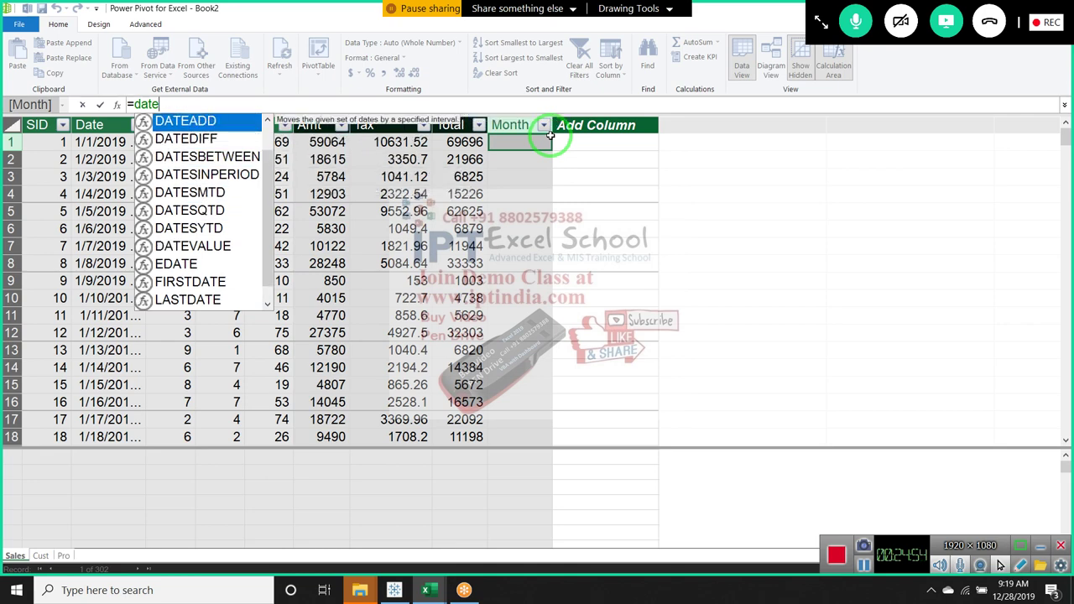
pyautogui.press('Up')
pyautogui.press('Up')
pyautogui.press('Down')
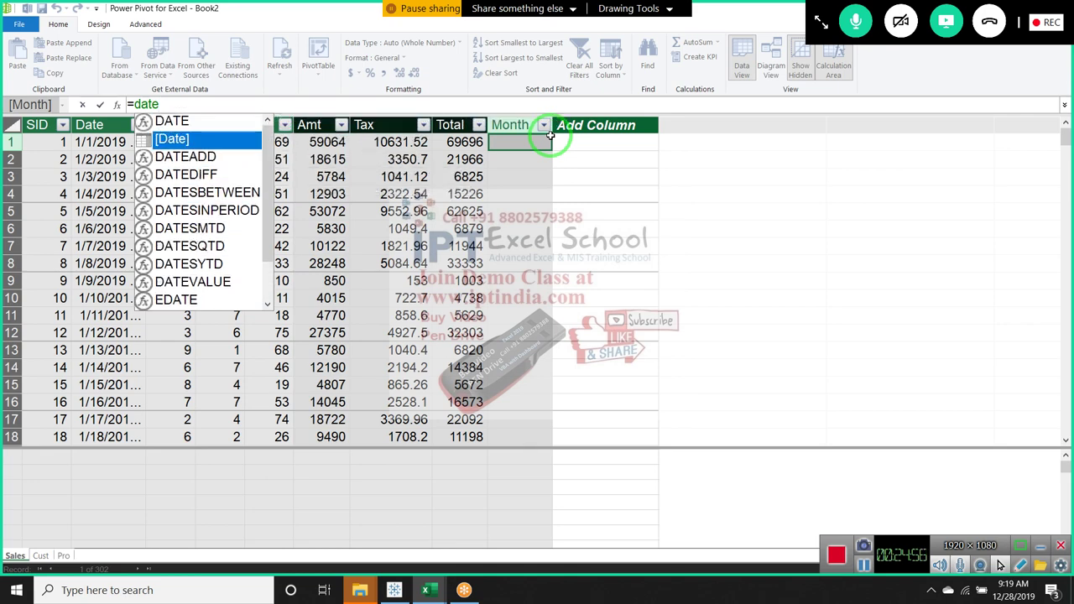
pyautogui.press('BackSpace')
pyautogui.press('BackSpace')
pyautogui.press('BackSpace')
pyautogui.press('BackSpace')
# - Enter =MONTH([Date]) for the Month column and confirm the rows show 1
pyautogui.write('m')
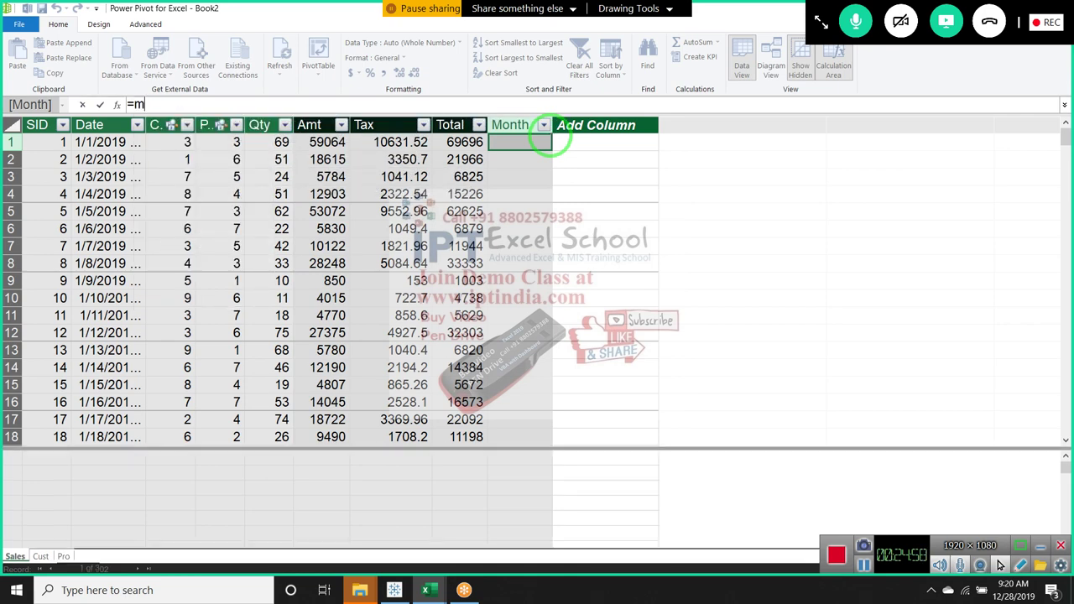
pyautogui.write('on')
pyautogui.press('Tab')
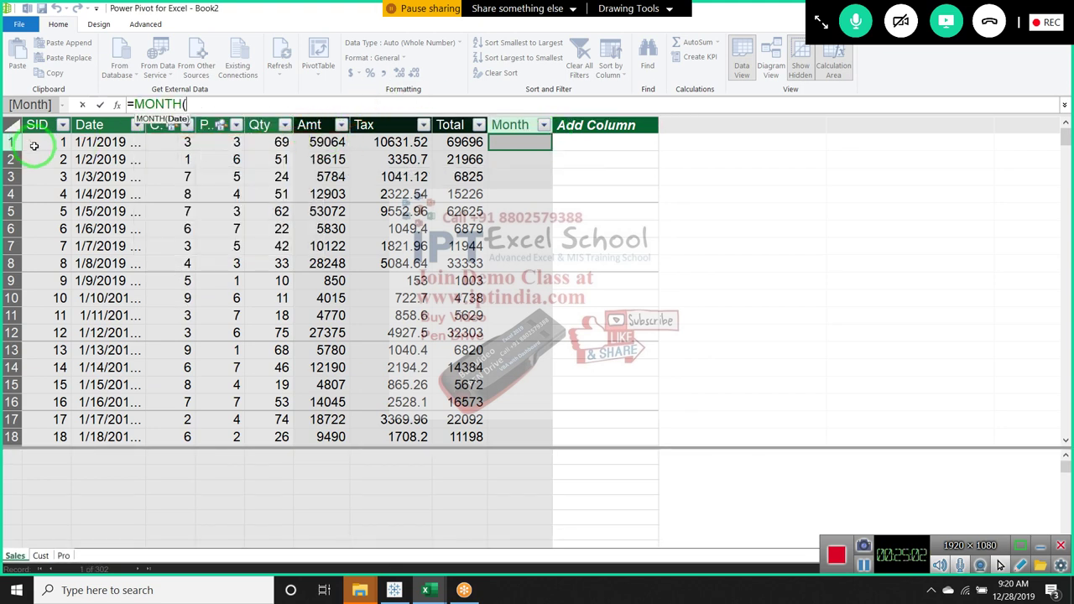
pyautogui.write('da')
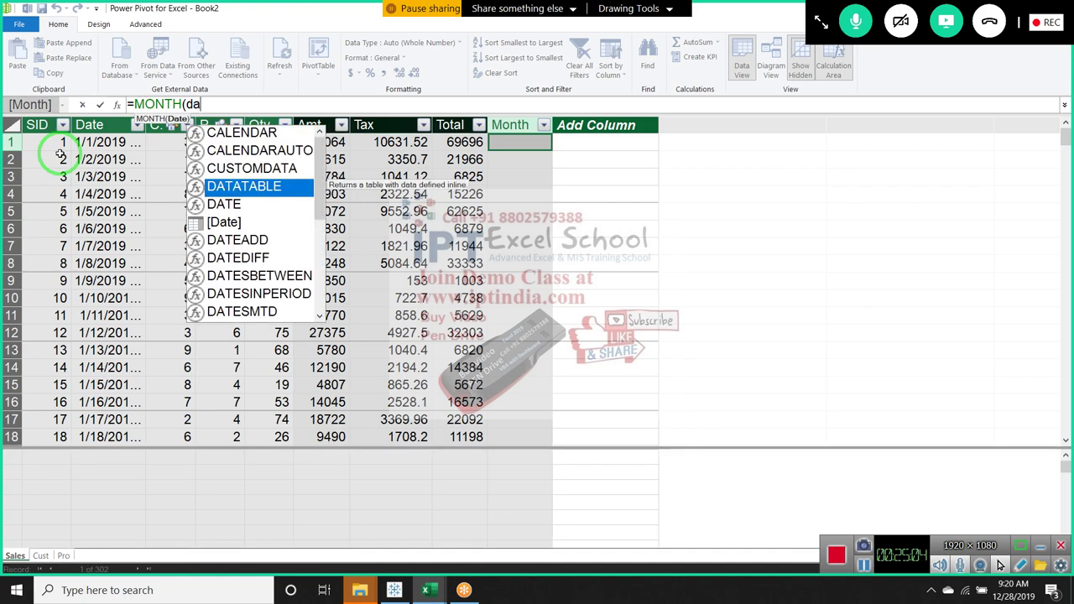
pyautogui.press('Down')
pyautogui.press('Down')
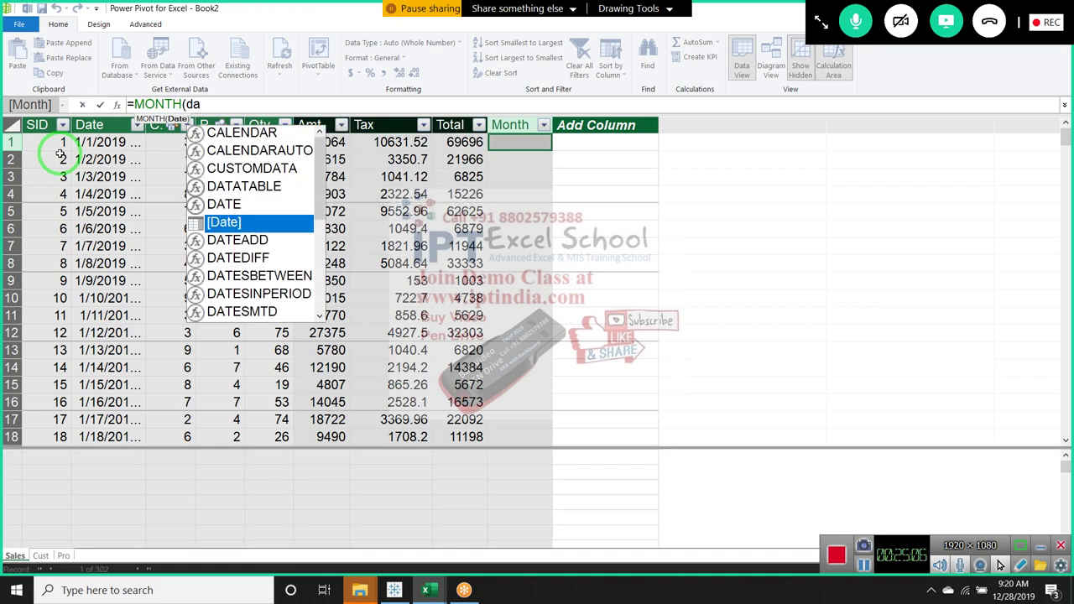
pyautogui.press('Tab')
pyautogui.write(')')
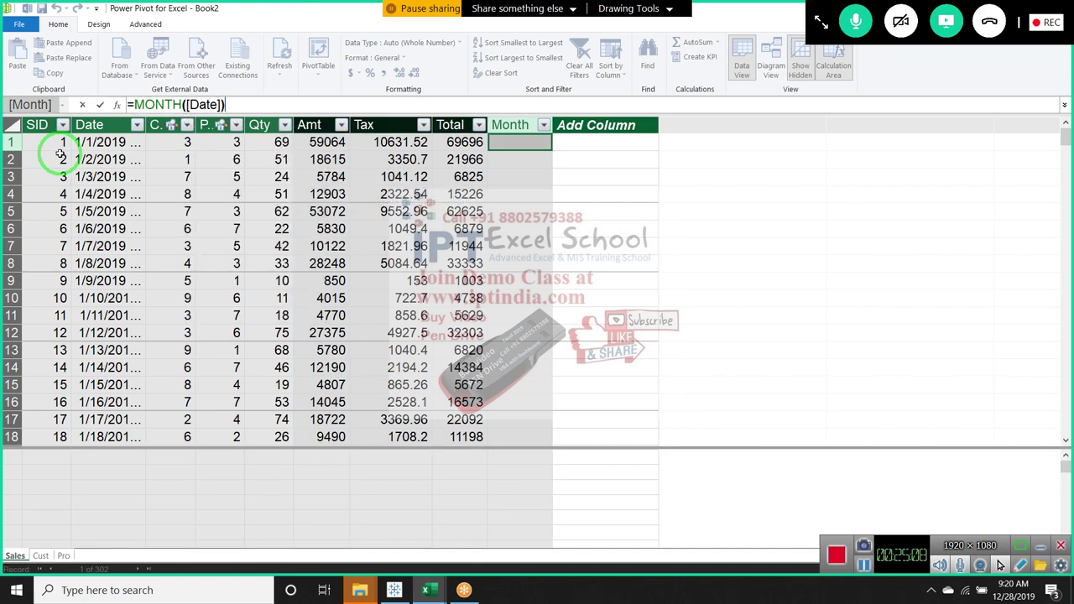
pyautogui.press('Return')
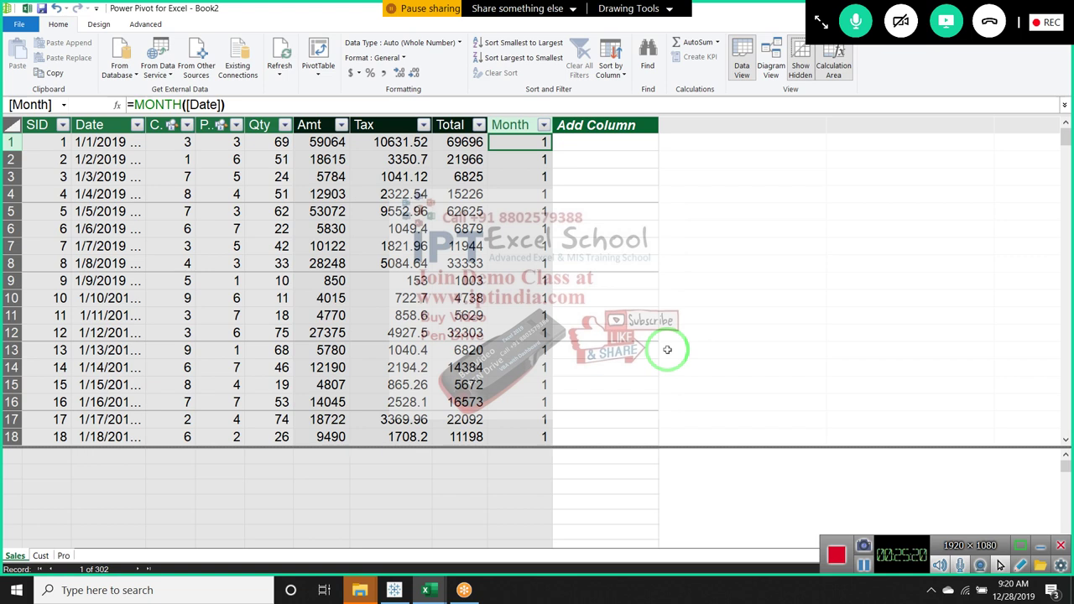
pyautogui.click(520, 246)
pyautogui.click(524, 143)
pyautogui.write('=')
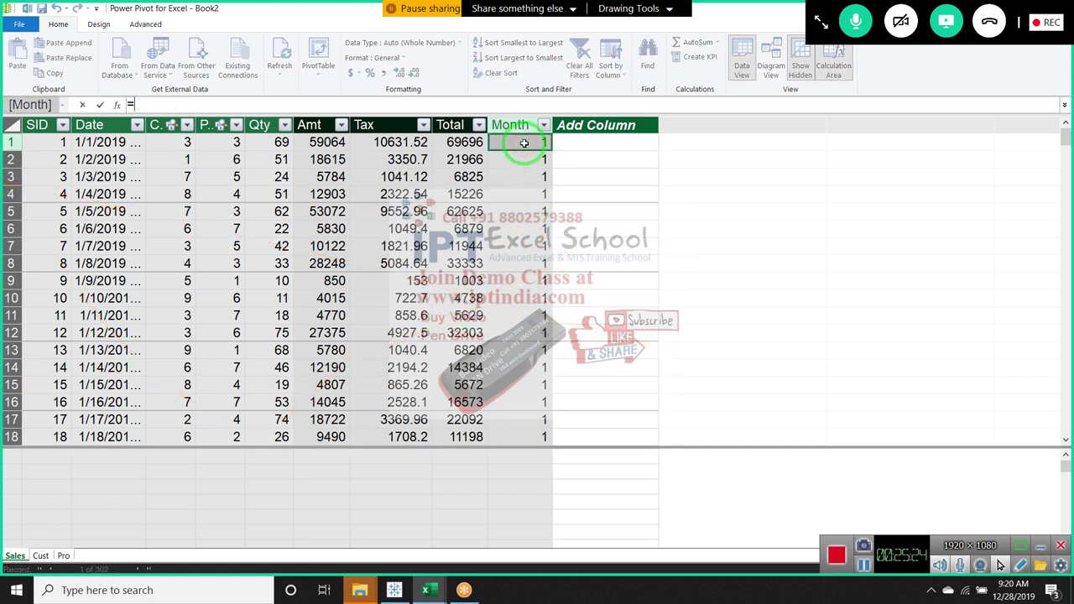
pyautogui.write('te')
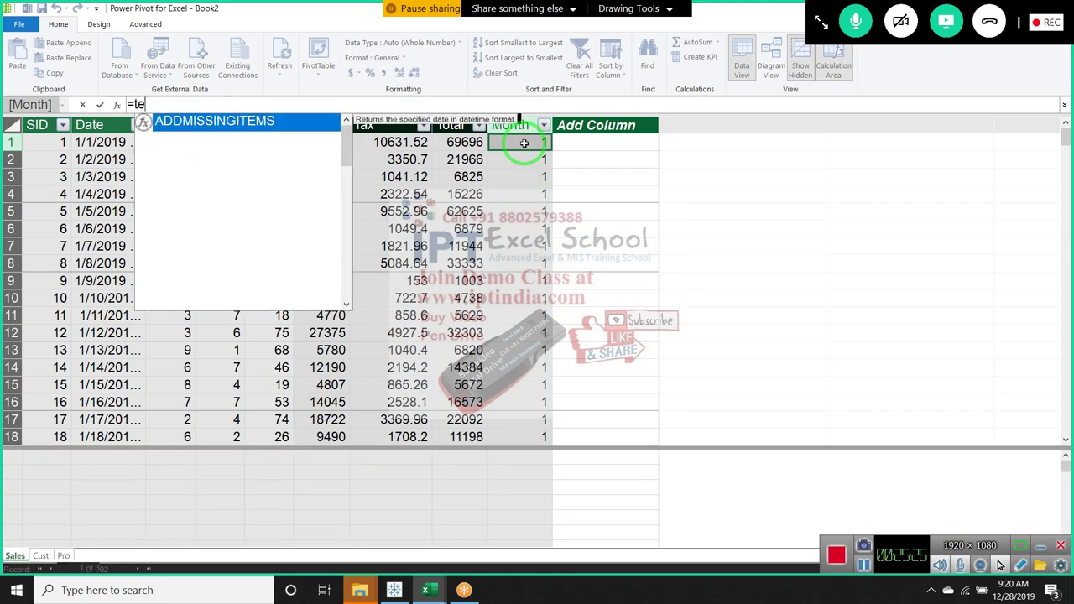
pyautogui.write('x')
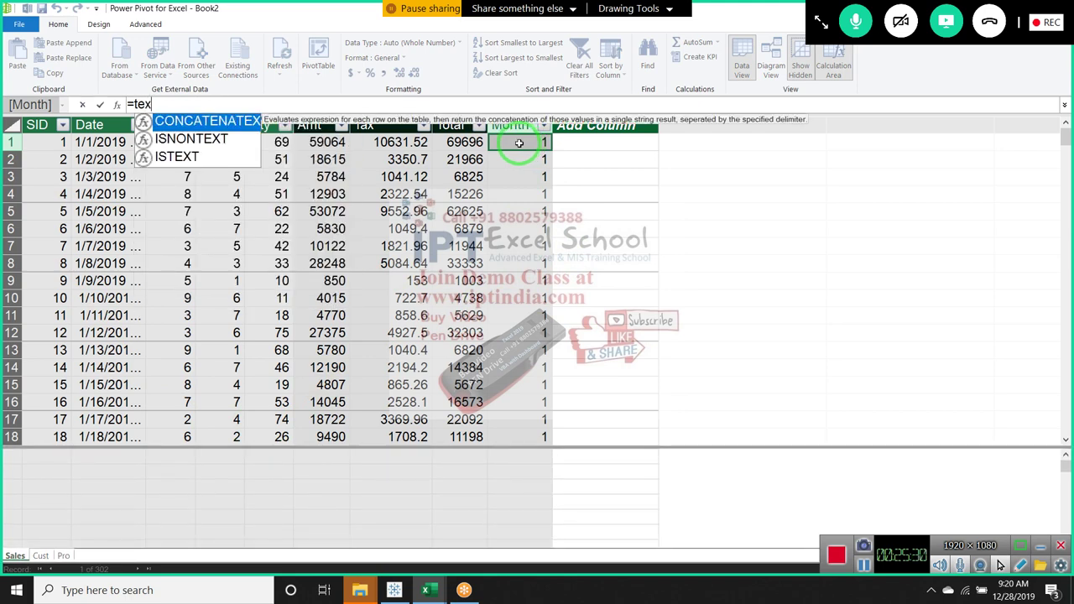
pyautogui.write('t')
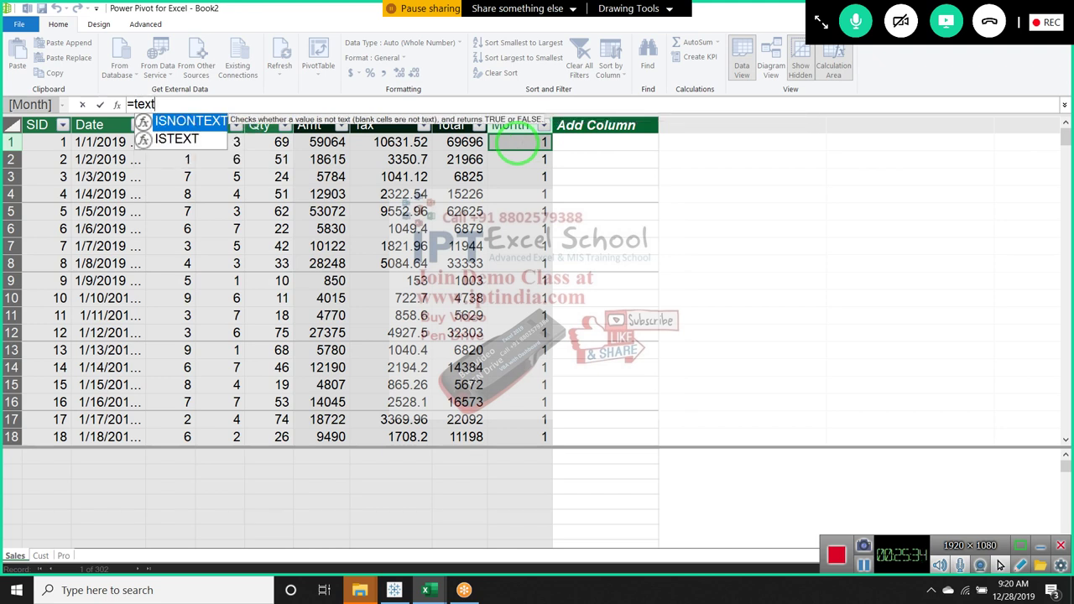
pyautogui.press('BackSpace')
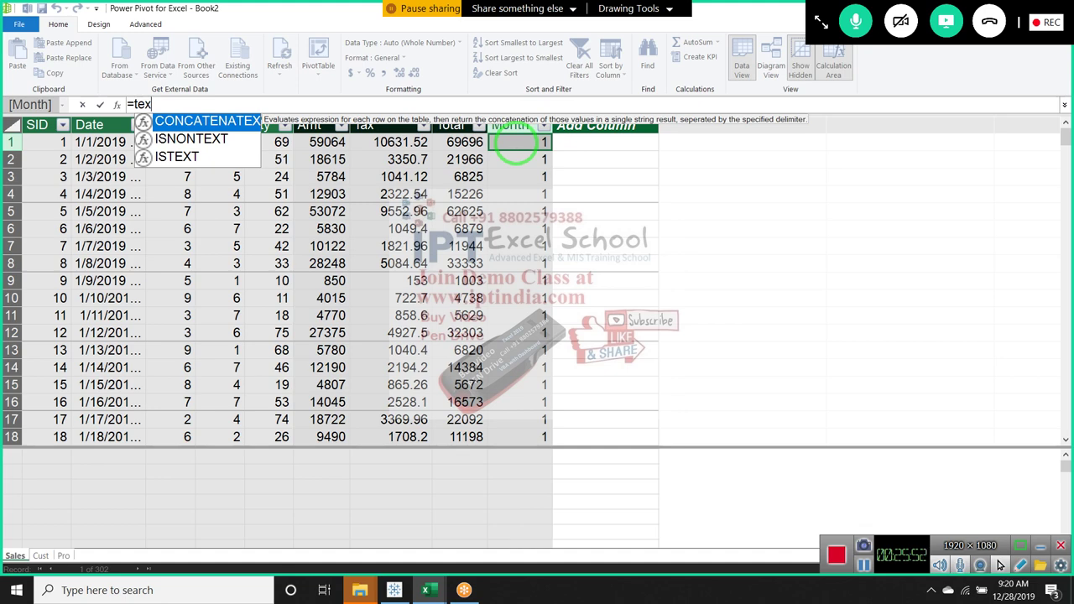
# - Replace the Month column formula with =FORMAT(Sales[Date],"MMM") so each row shows Jan
pyautogui.press('BackSpace')
pyautogui.press('BackSpace')
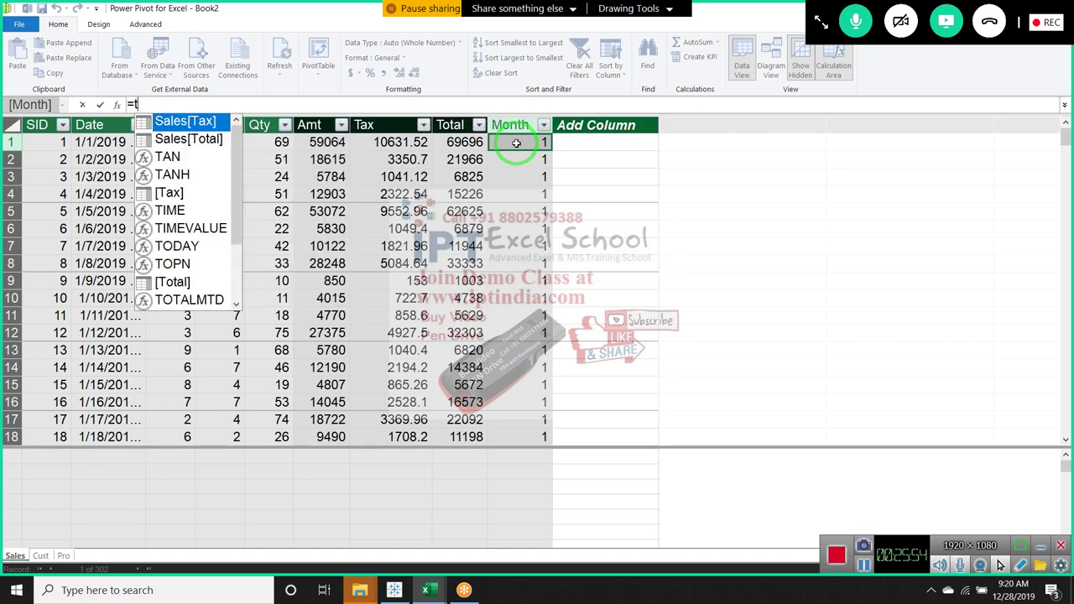
pyautogui.press('BackSpace')
pyautogui.write('fo')
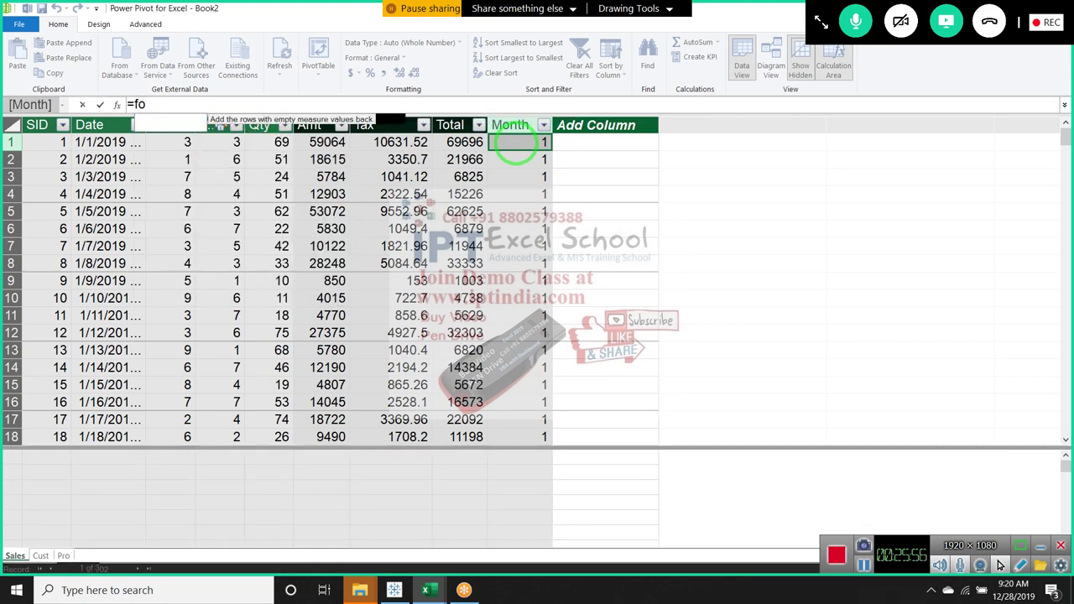
pyautogui.write('r')
pyautogui.press('Tab')
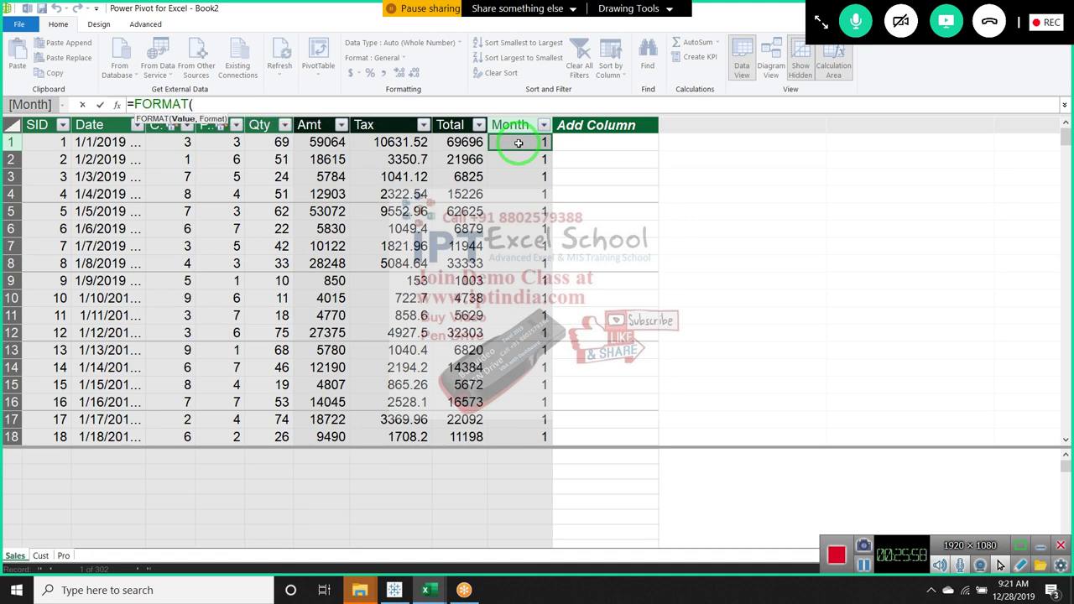
pyautogui.moveTo(514, 144); pyautogui.dragTo(295, 260)
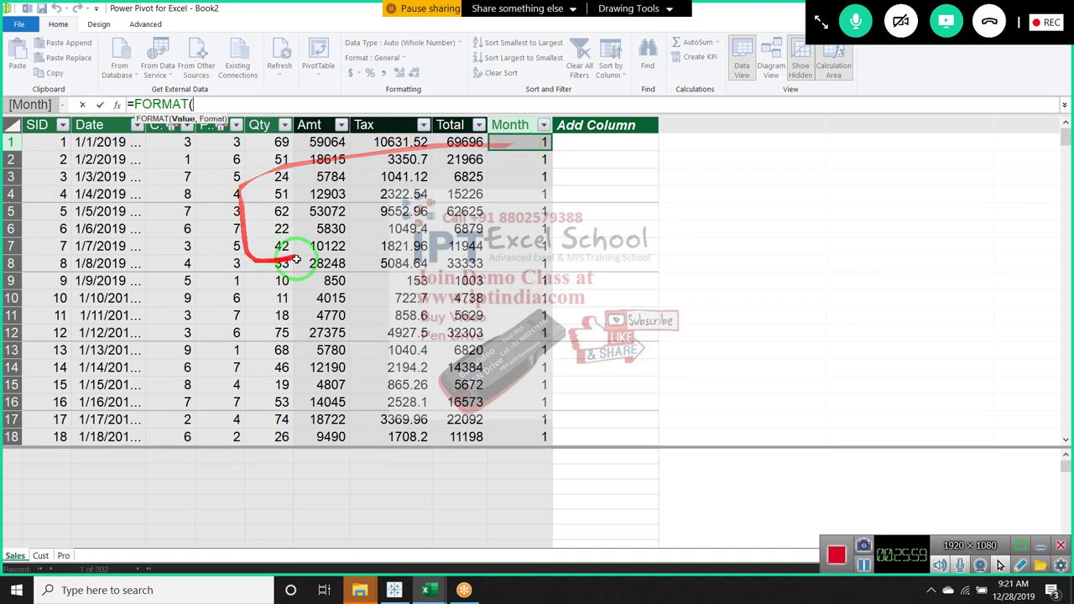
pyautogui.click(96, 148)
pyautogui.write(',')
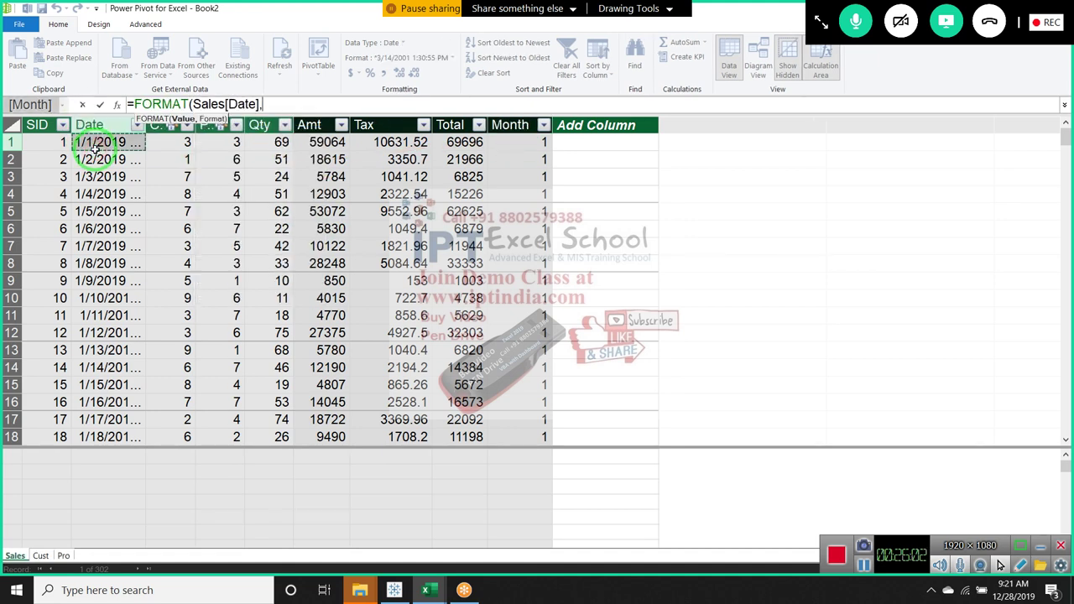
pyautogui.write('"')
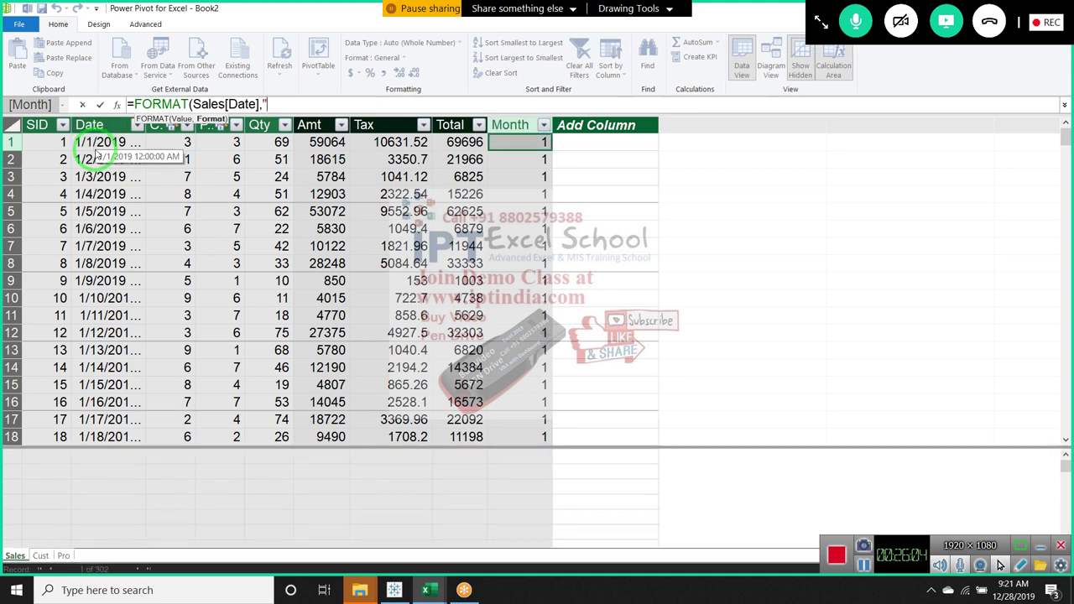
pyautogui.write('MMM')
pyautogui.write('"')
pyautogui.write(')')
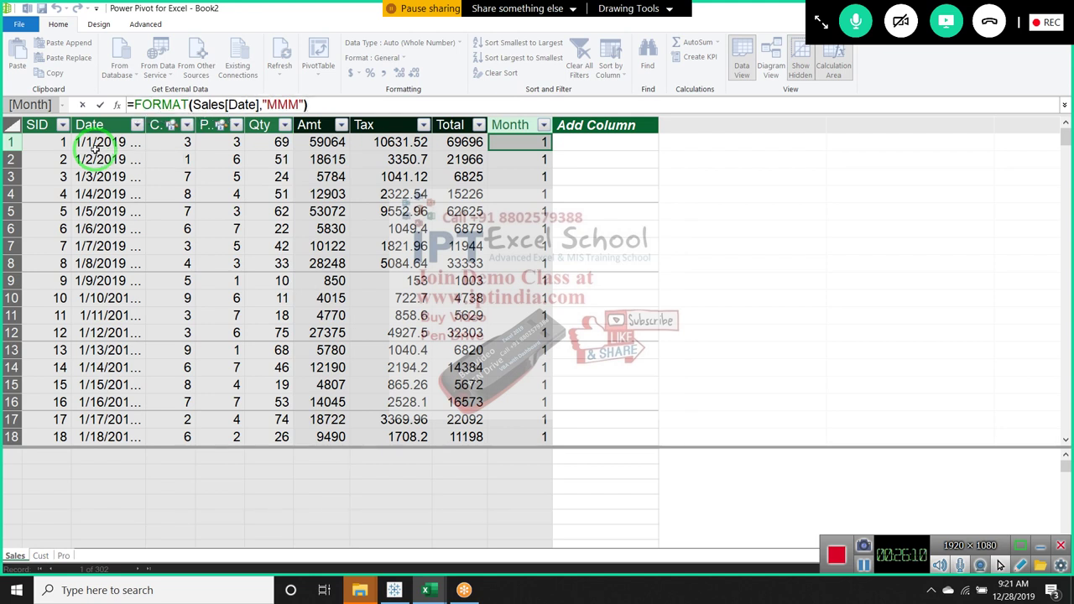
pyautogui.press('Return')
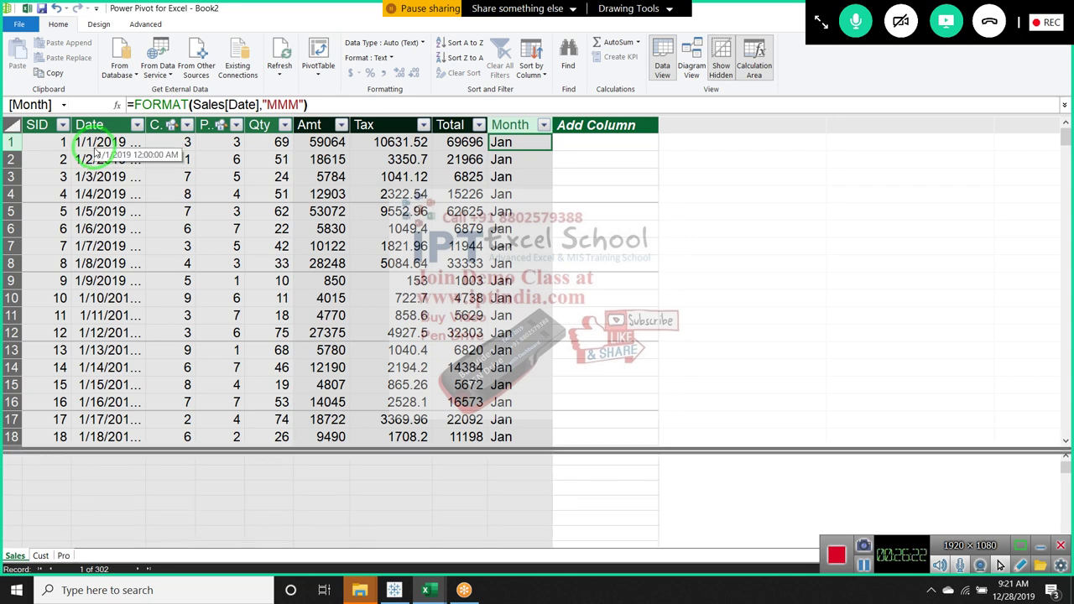
pyautogui.moveTo(156, 204); pyautogui.dragTo(269, 453)
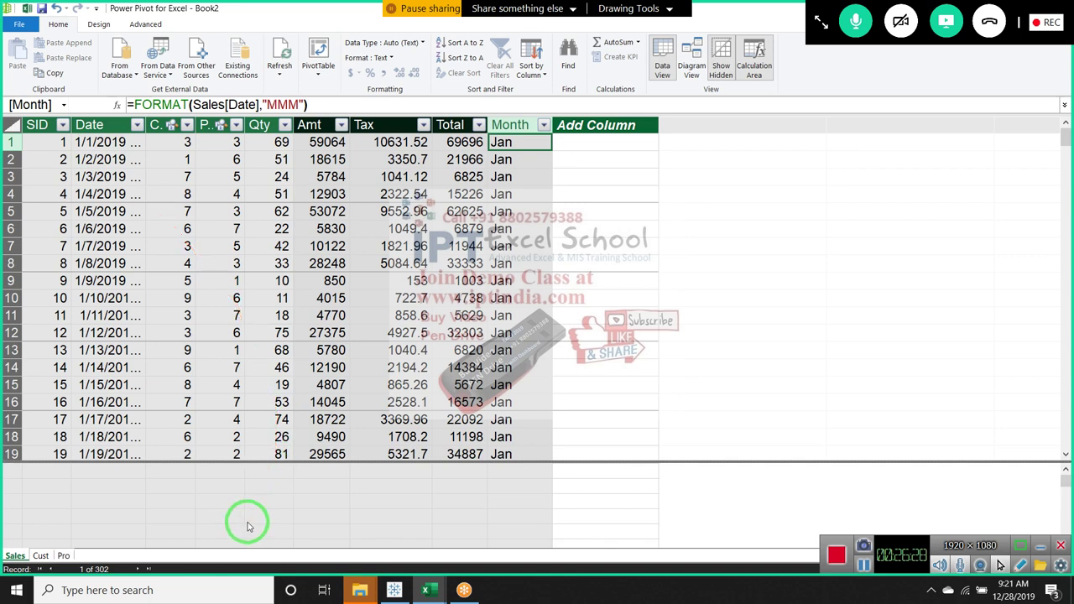
pyautogui.moveTo(235, 521); pyautogui.dragTo(317, 52)
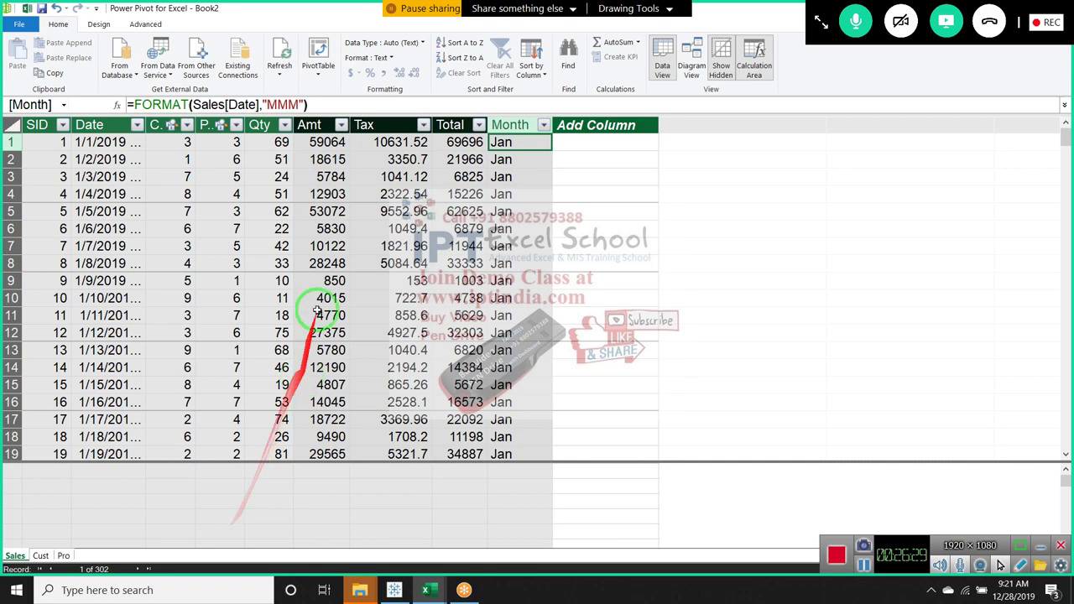
# - Create a PivotTable from the data model on Sheet8 with customer Name in Rows
pyautogui.click(318, 52)
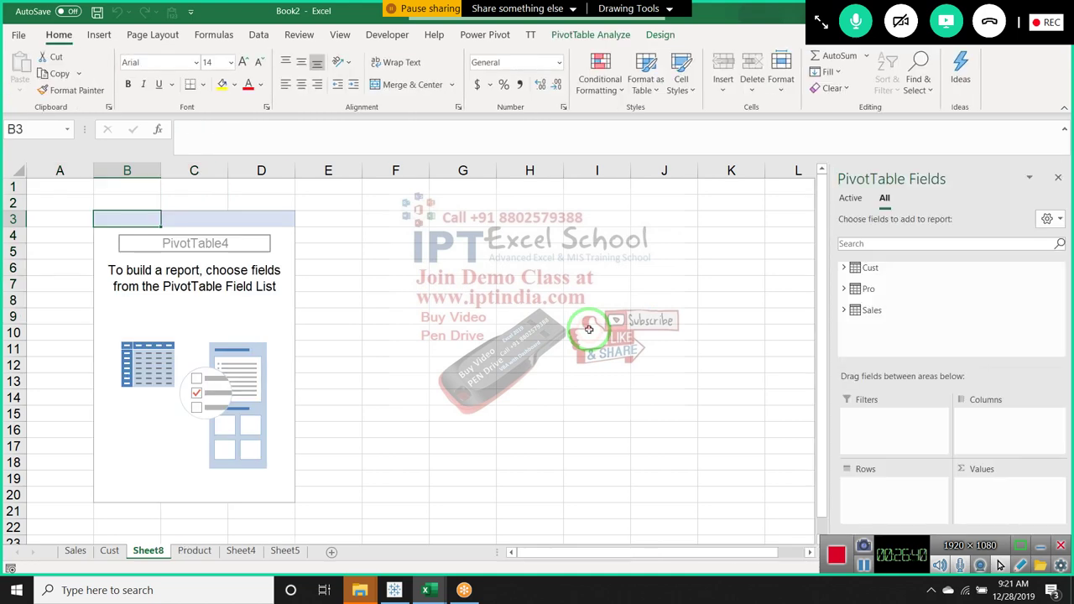
pyautogui.scroll(-4, 233, 312)
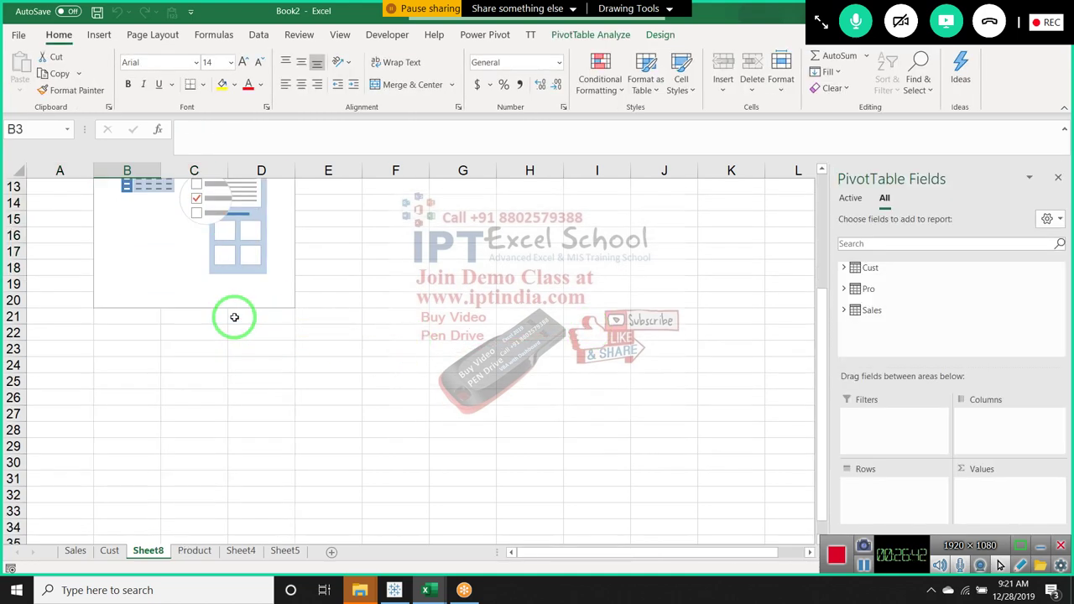
pyautogui.scroll(4, 236, 317)
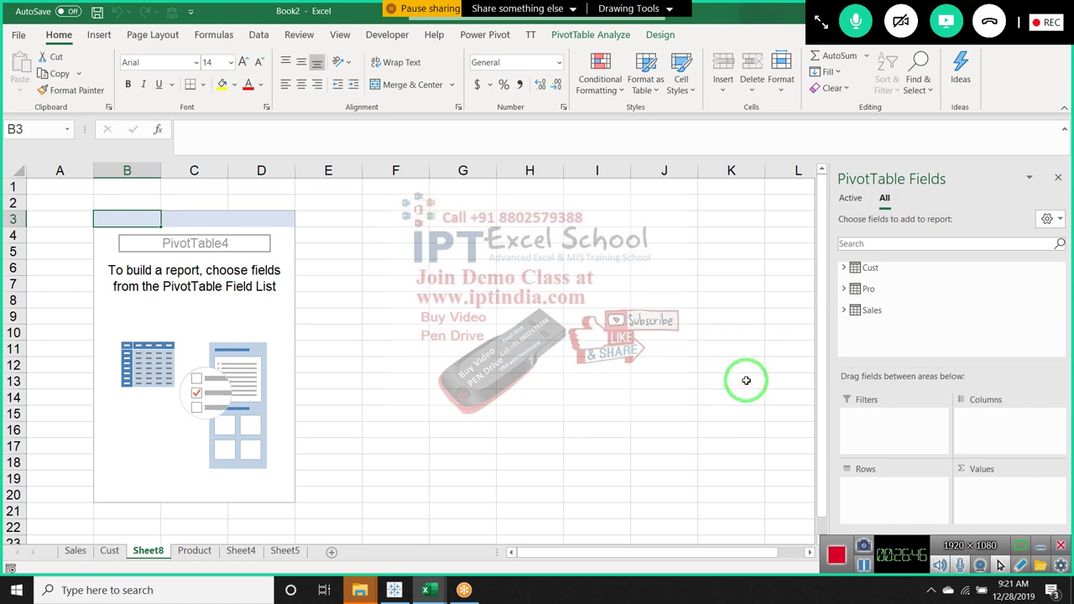
pyautogui.click(844, 268)
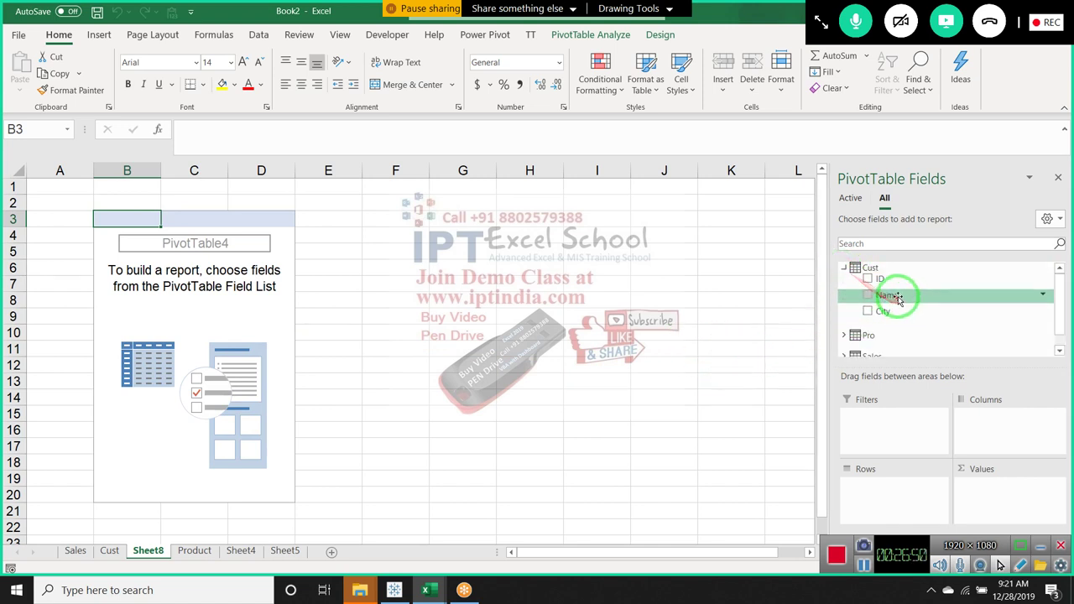
pyautogui.moveTo(889, 295)
pyautogui.mouseDown()
pyautogui.moveTo(915, 424)
pyautogui.moveTo(902, 294)
pyautogui.moveTo(886, 495)
pyautogui.mouseUp()
# - Add Product to the pivot Columns and Sum of Total to Values
pyautogui.click(843, 320)
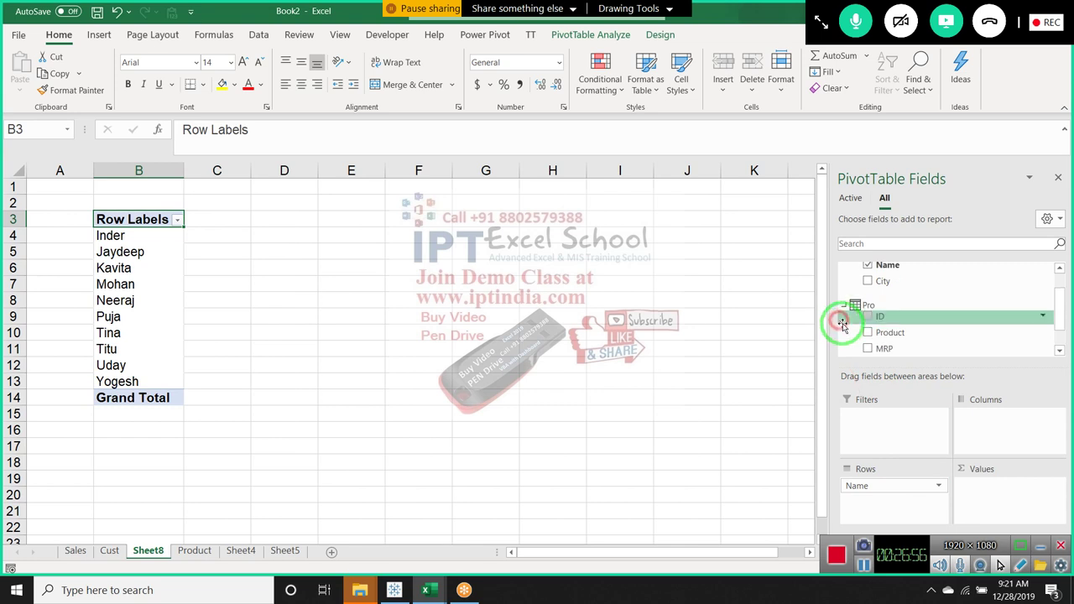
pyautogui.scroll(-1, 891, 319)
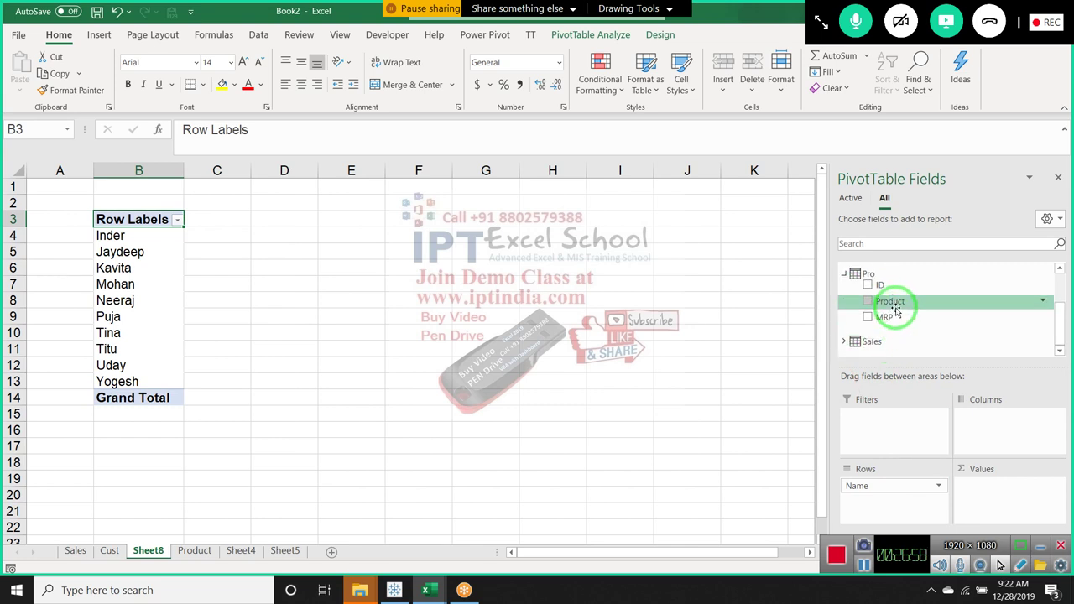
pyautogui.moveTo(891, 302); pyautogui.dragTo(1003, 422)
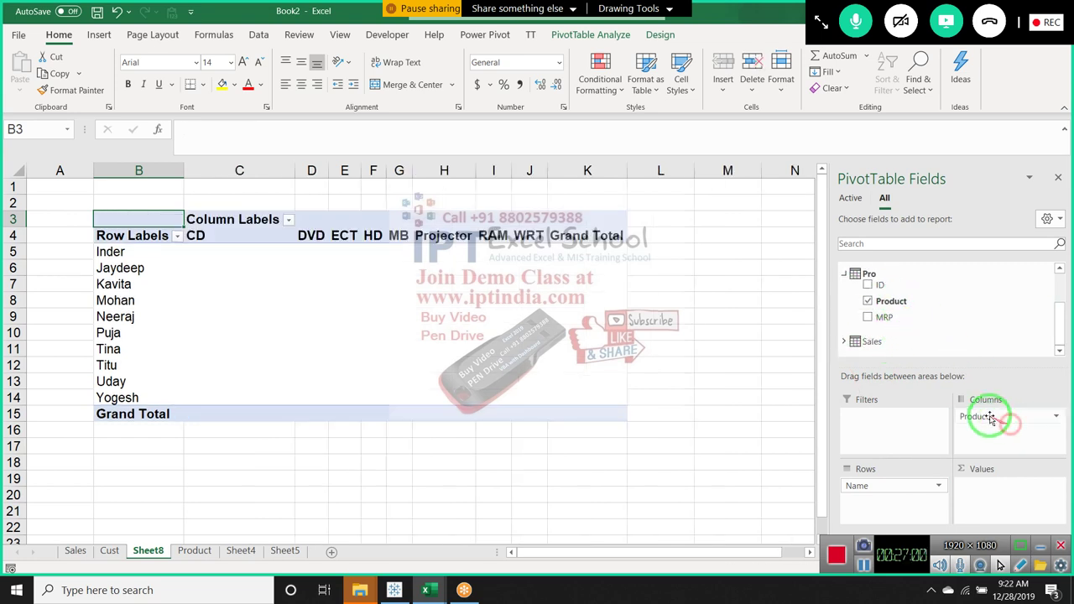
pyautogui.scroll(-2, 899, 340)
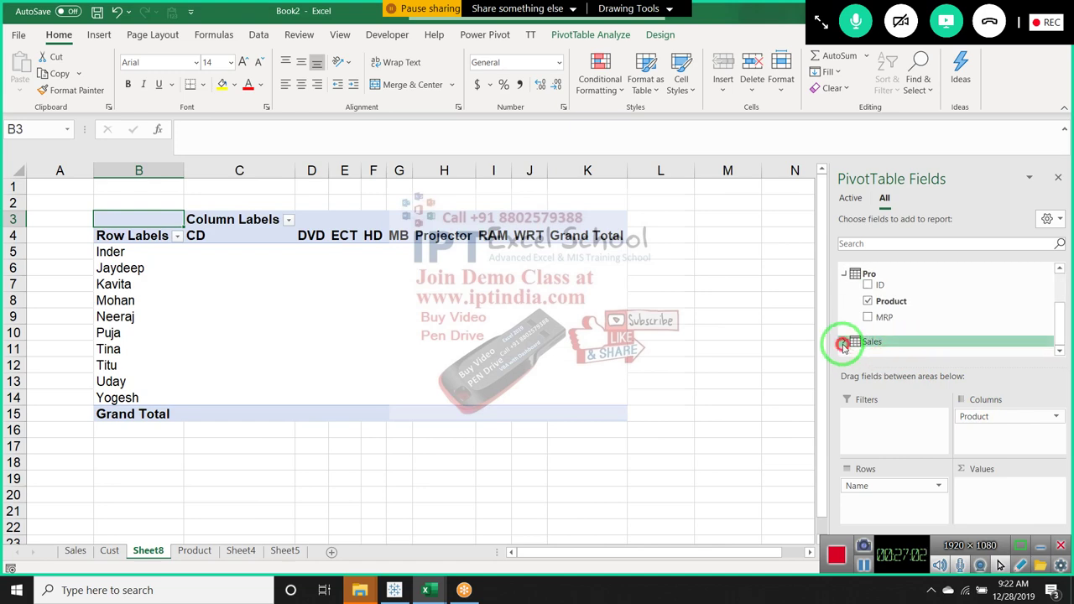
pyautogui.scroll(-3, 843, 342)
pyautogui.scroll(-1, 864, 344)
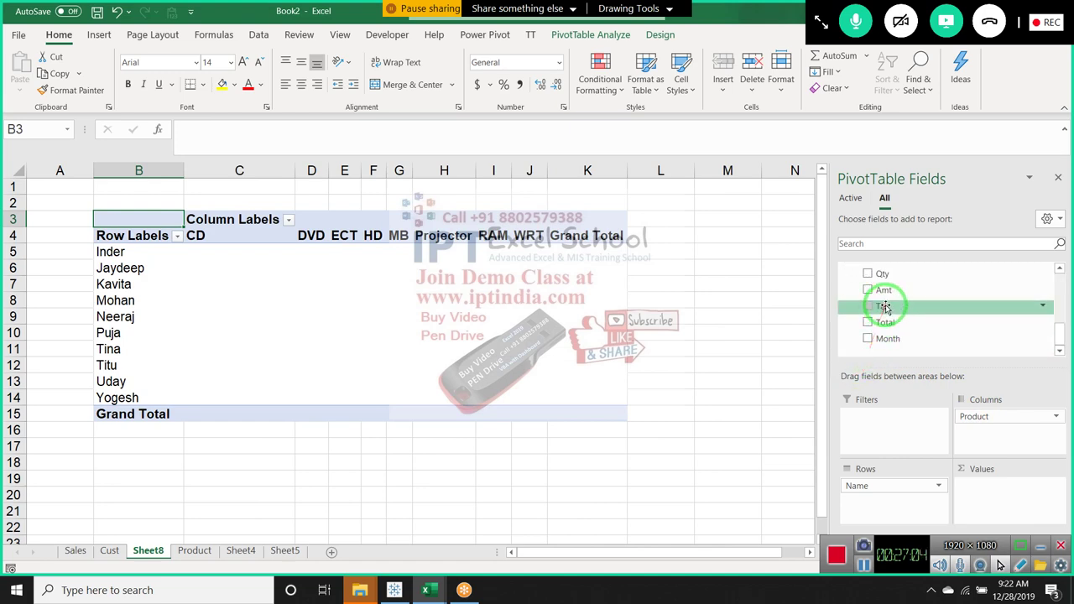
pyautogui.moveTo(911, 324); pyautogui.dragTo(1013, 495)
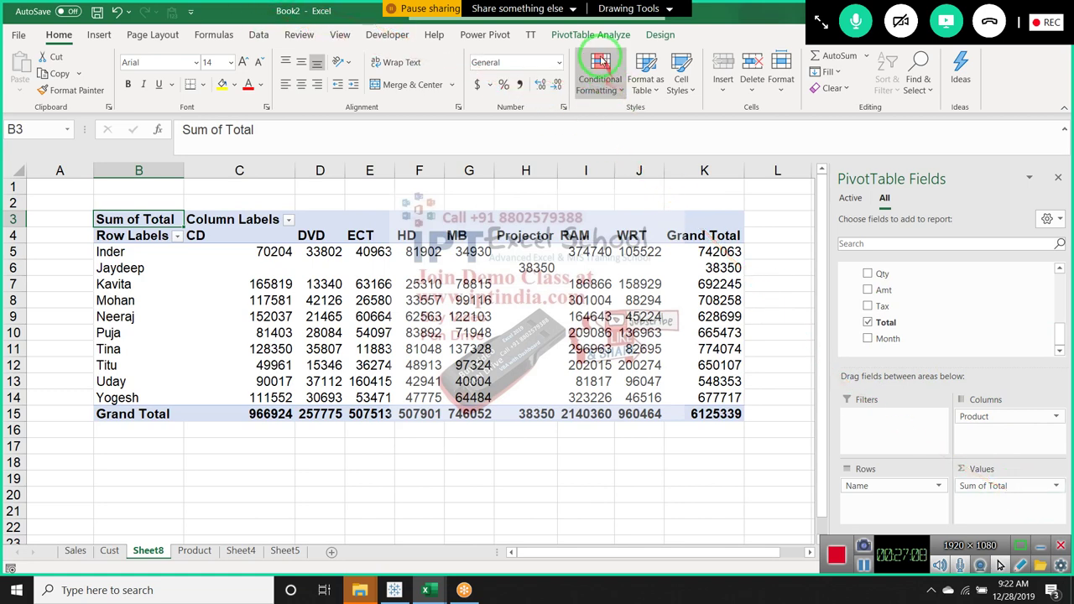
pyautogui.click(591, 35)
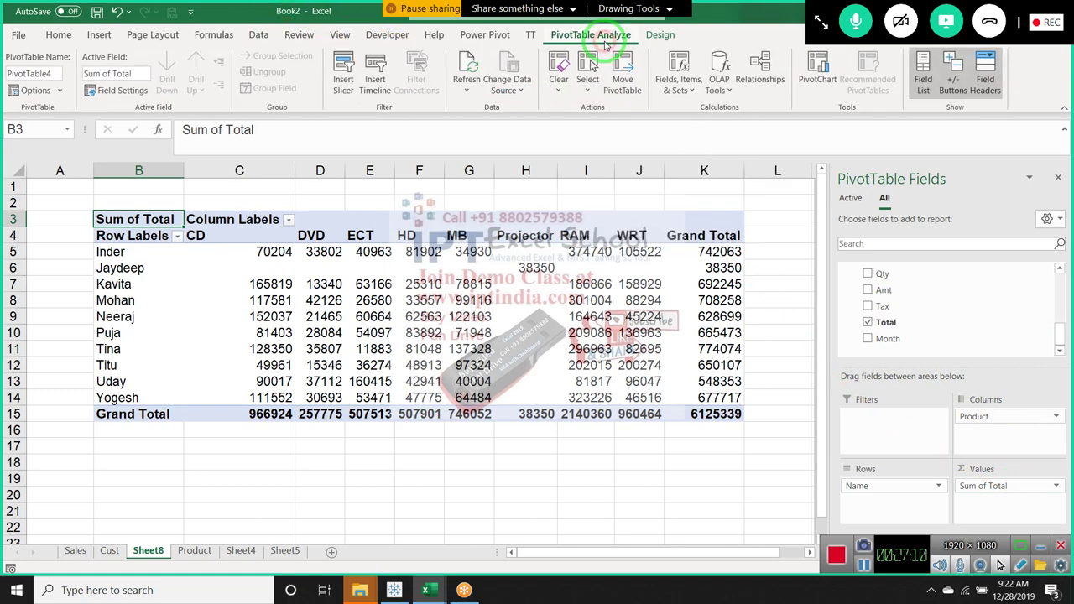
# - Insert City and Month slicers for the pivot table
pyautogui.click(344, 84)
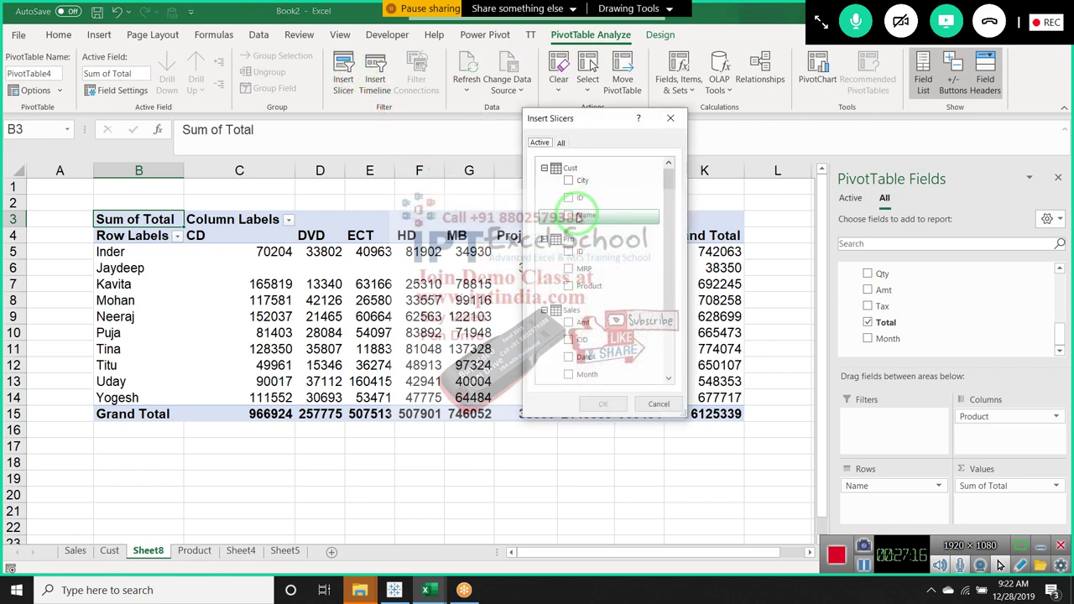
pyautogui.click(569, 180)
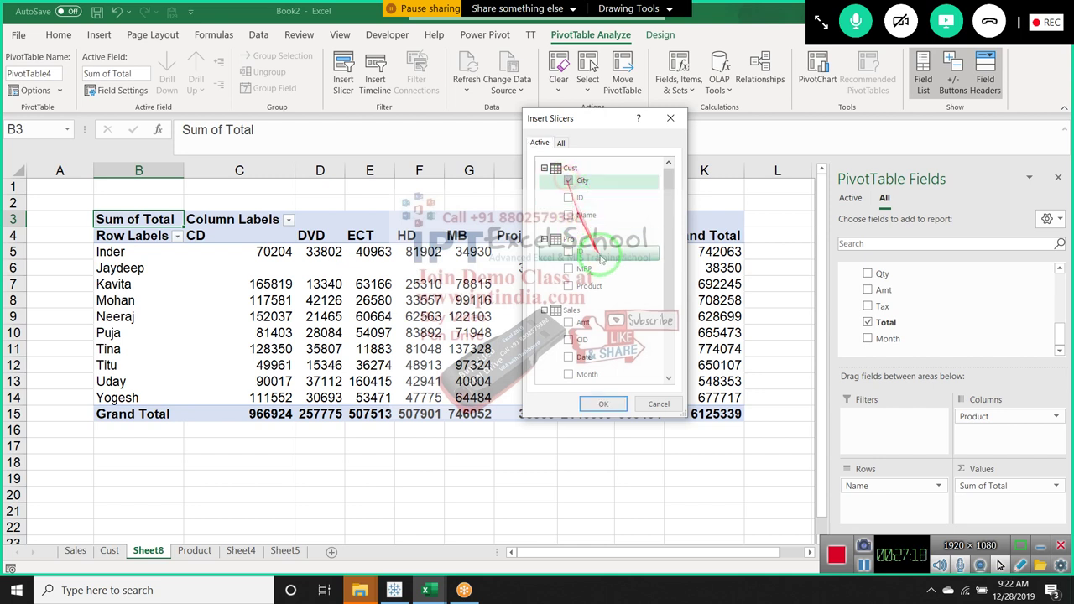
pyautogui.scroll(-2, 605, 285)
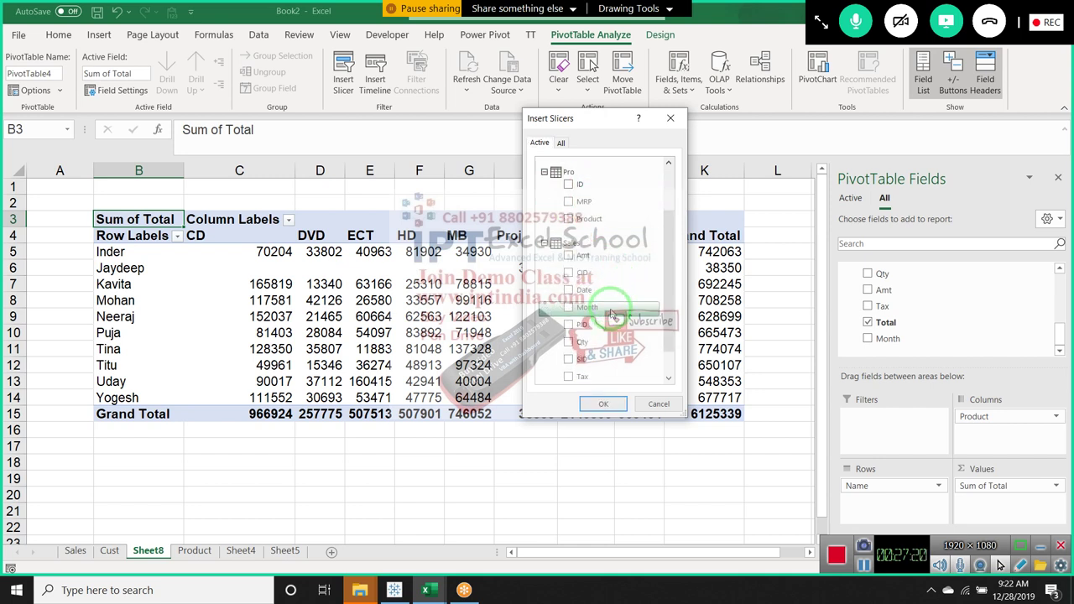
pyautogui.scroll(-1, 581, 252)
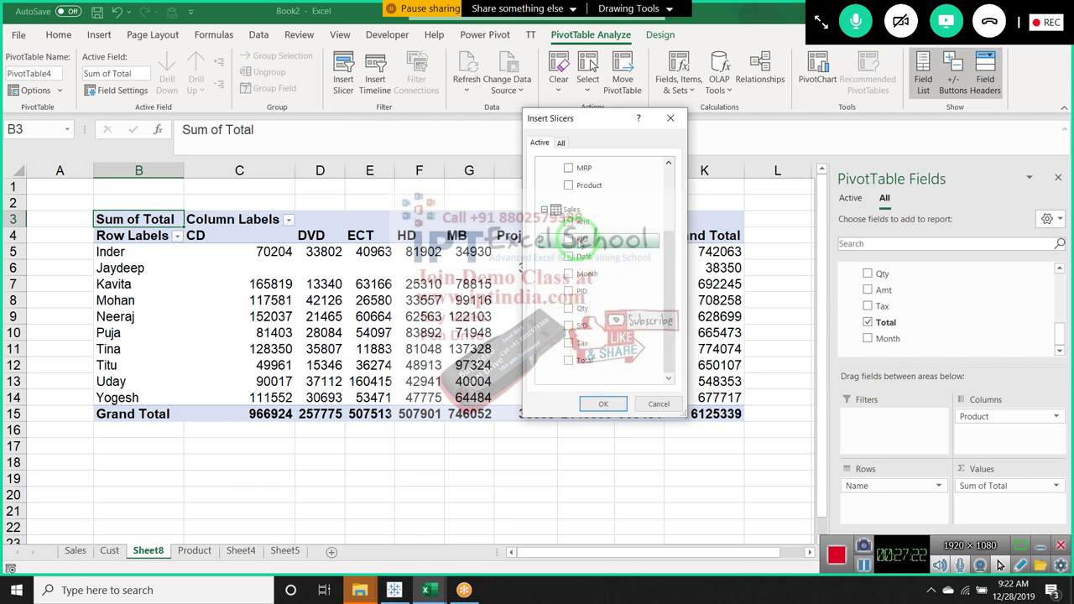
pyautogui.click(581, 274)
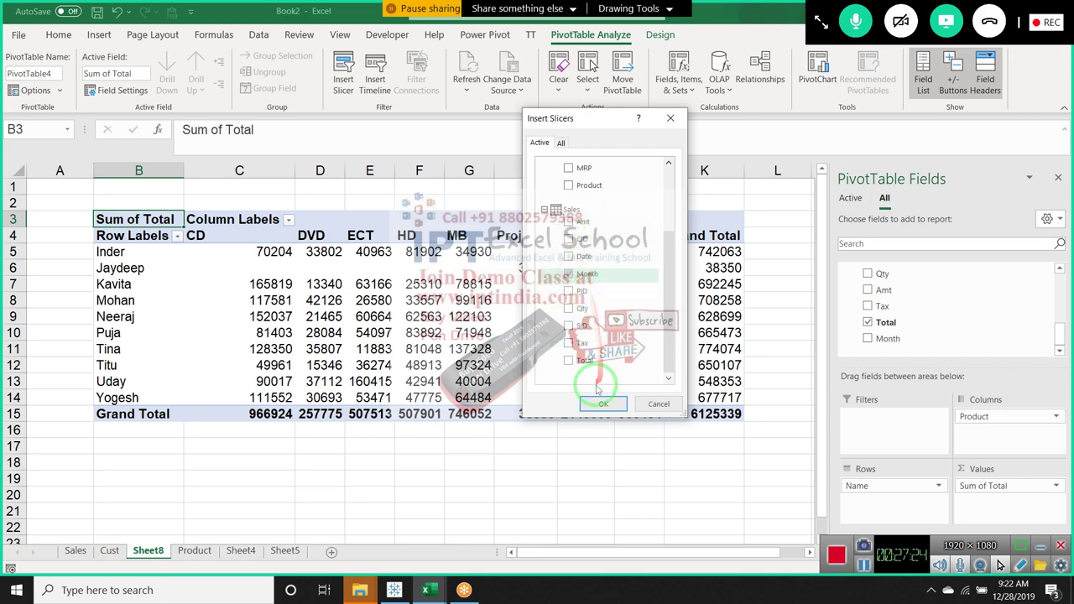
pyautogui.scroll(3, 593, 381)
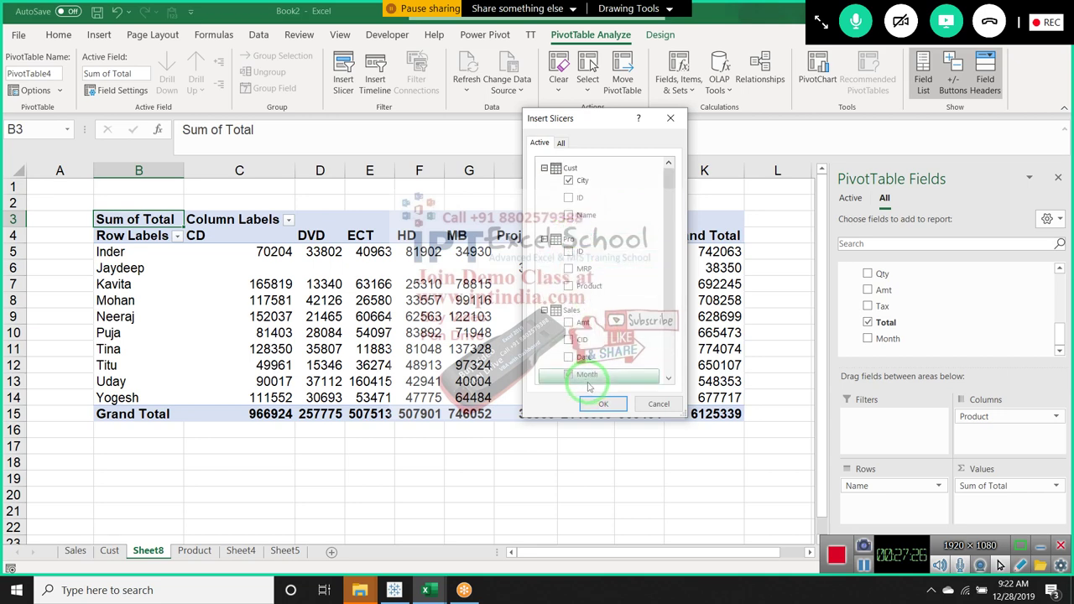
pyautogui.click(589, 403)
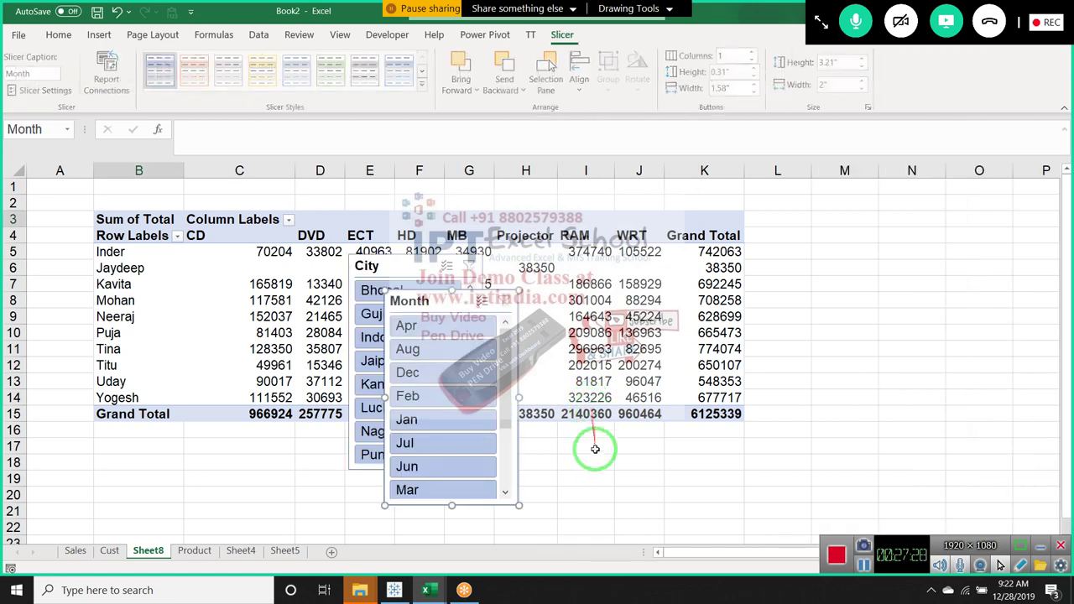
# - Place the Month and City slicers side by side right of the pivot table
pyautogui.click(631, 475)
pyautogui.moveTo(403, 288); pyautogui.dragTo(785, 177)
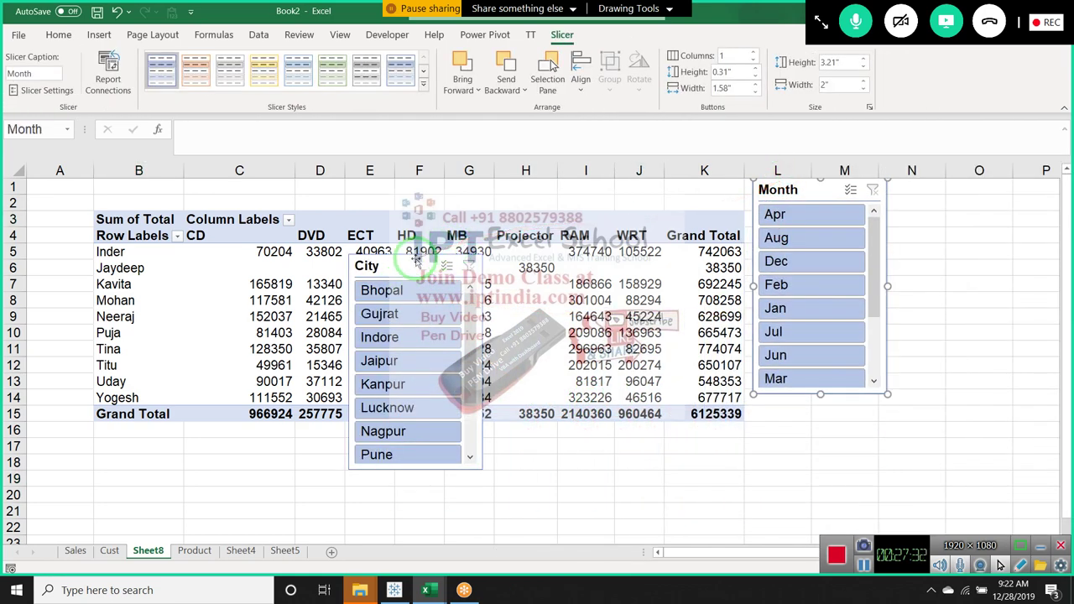
pyautogui.moveTo(415, 260); pyautogui.dragTo(953, 182)
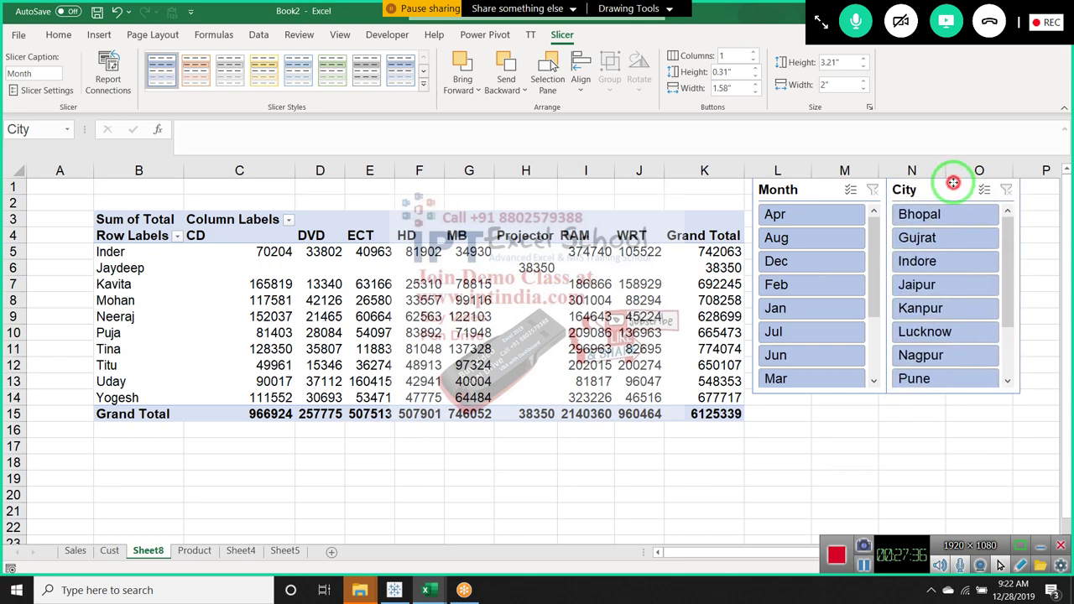
# - Filter the pivot with the Month slicer, trying Apr, Dec and Jan
pyautogui.click(797, 429)
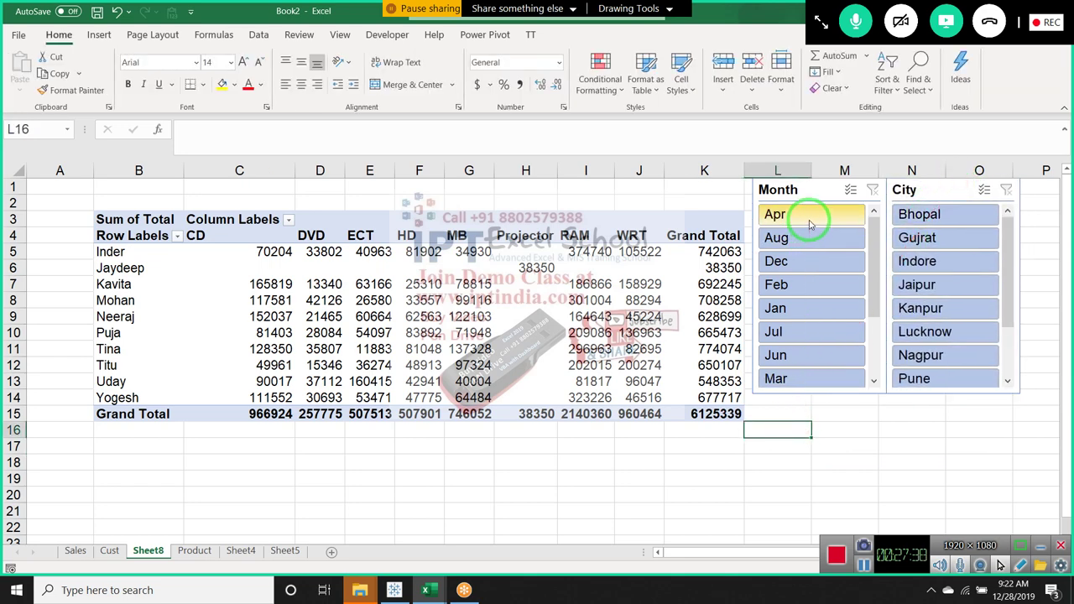
pyautogui.click(810, 218)
pyautogui.click(785, 239)
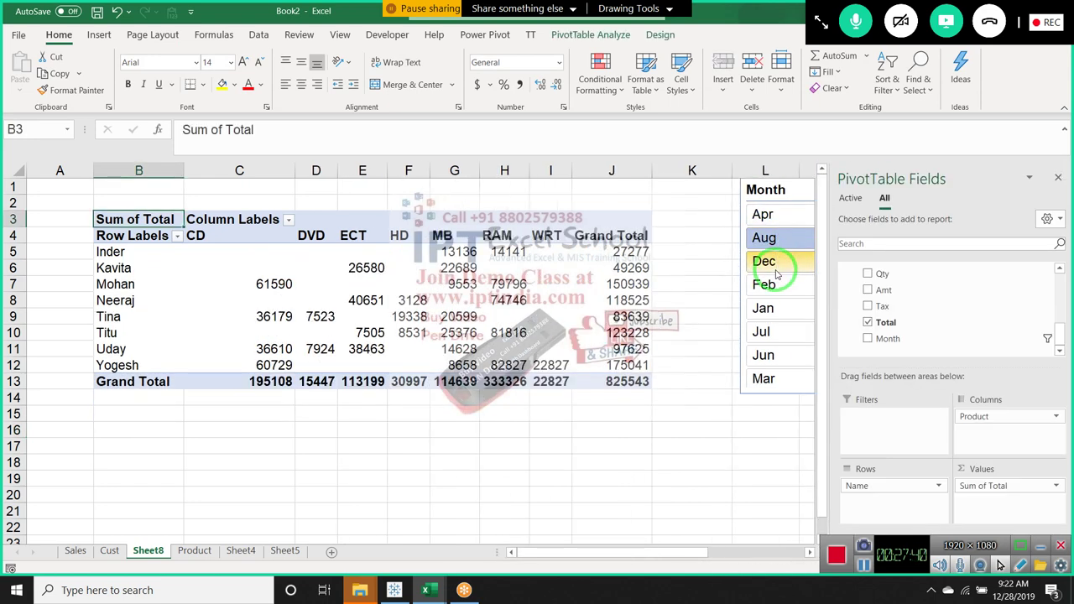
pyautogui.click(776, 275)
pyautogui.click(725, 296)
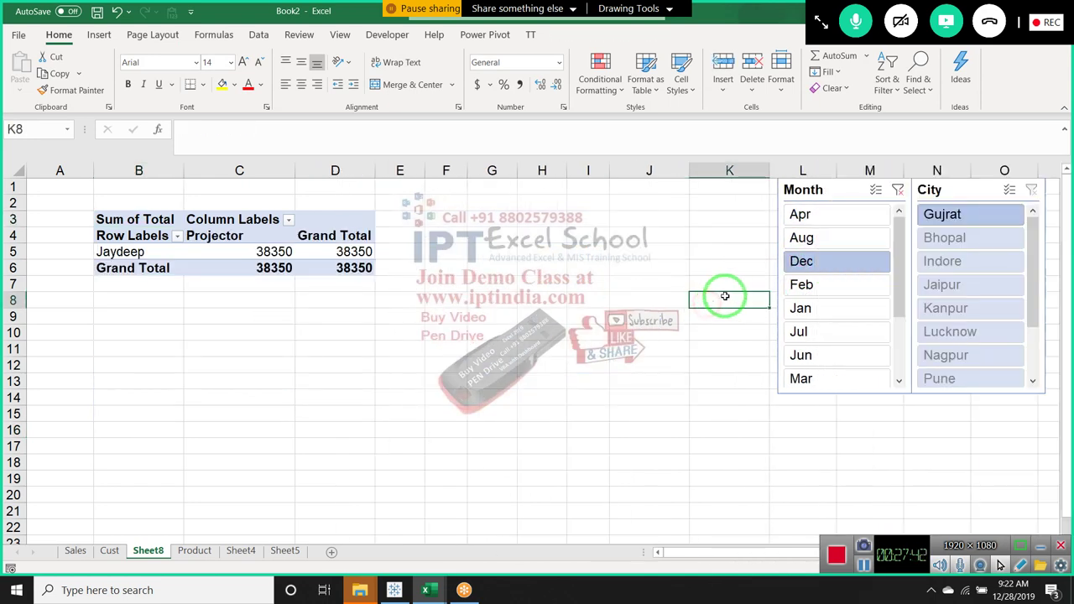
pyautogui.click(801, 306)
pyautogui.click(684, 332)
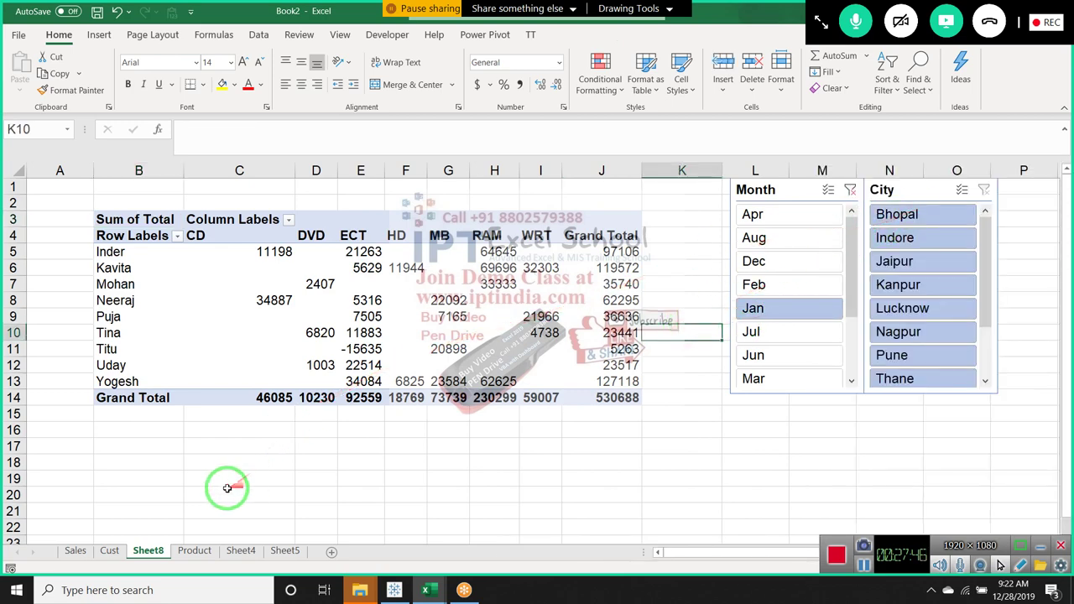
# - Look through the Sales, Sheet5 and Sheet4 tabs, then clear the Month filter on Sheet8
pyautogui.click(76, 550)
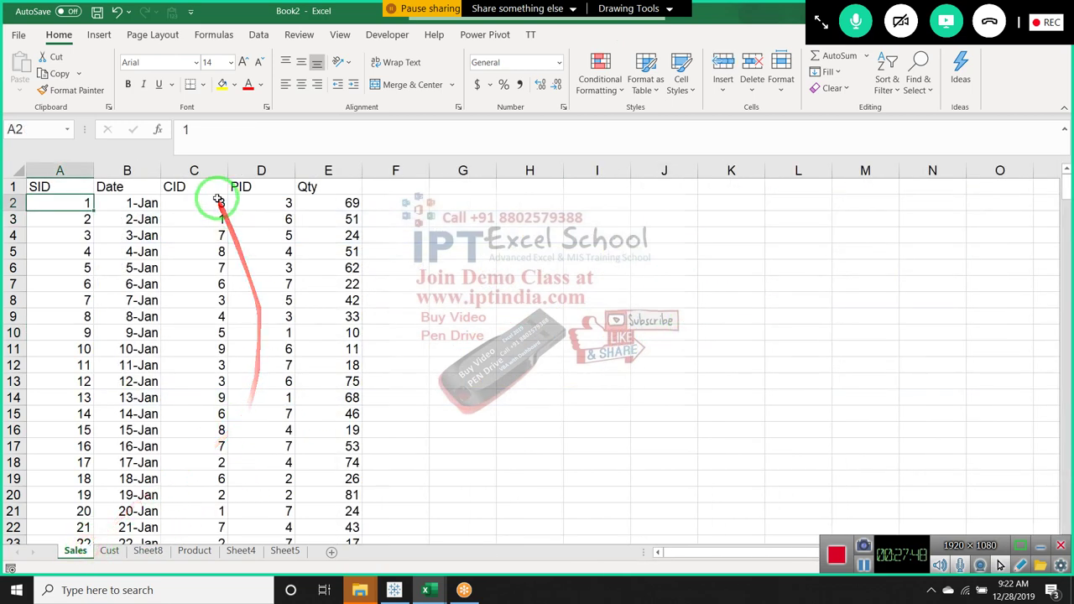
pyautogui.click(286, 551)
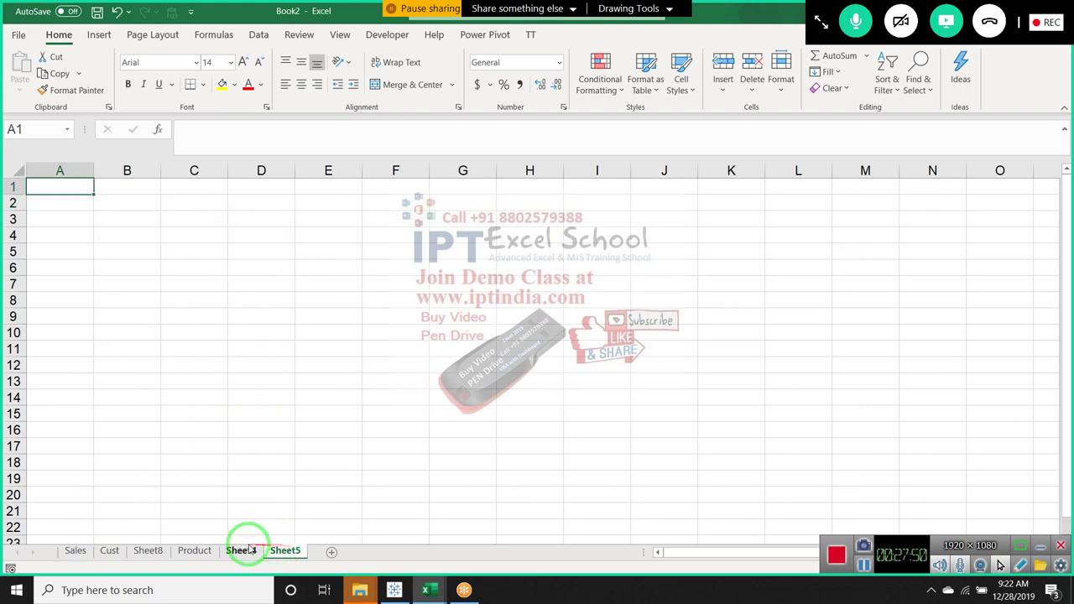
pyautogui.click(247, 550)
pyautogui.click(151, 552)
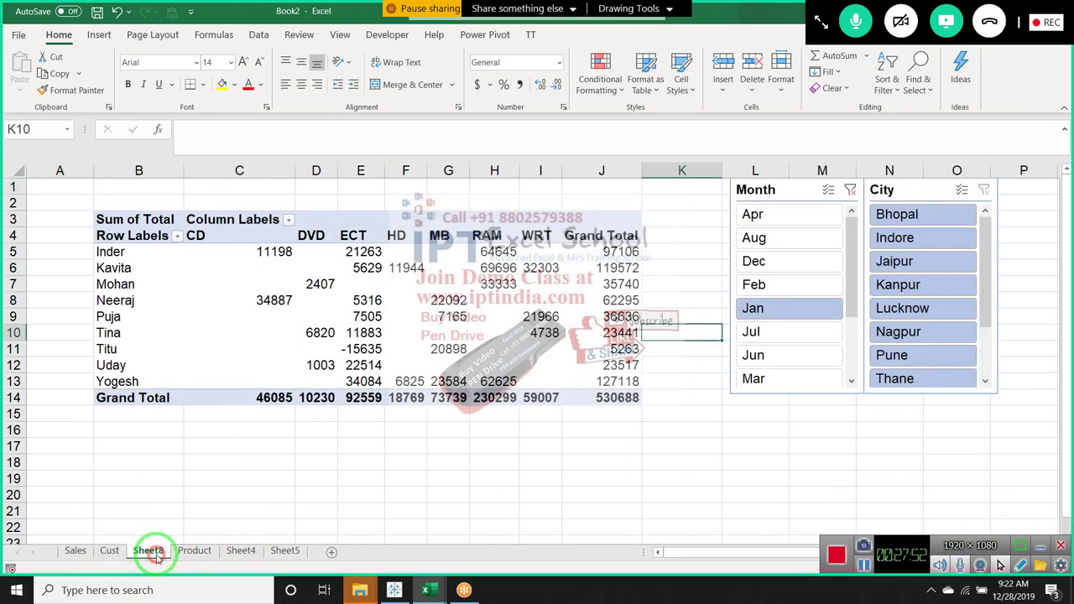
pyautogui.click(851, 191)
pyautogui.click(678, 445)
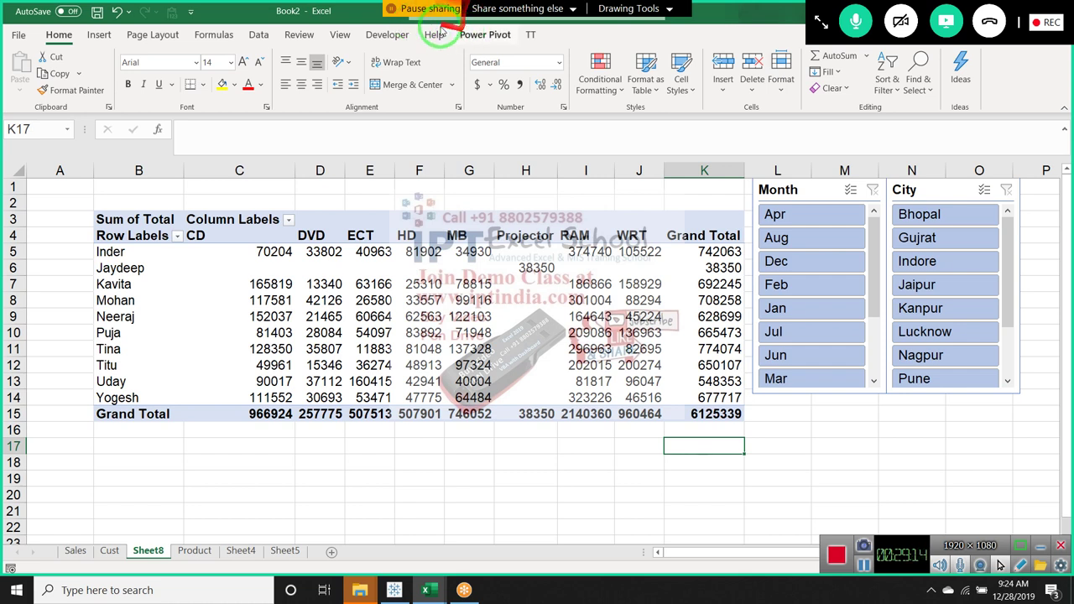
# - Close the Book2 workbook without saving changes
pyautogui.click(349, 20)
pyautogui.moveTo(349, 20); pyautogui.dragTo(332, 59)
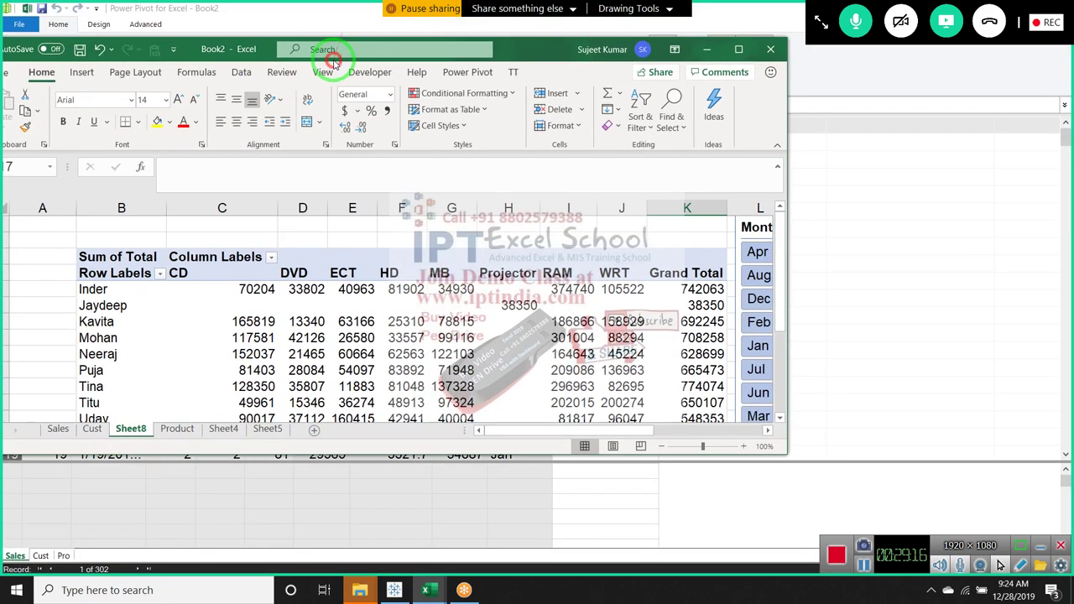
pyautogui.click(768, 52)
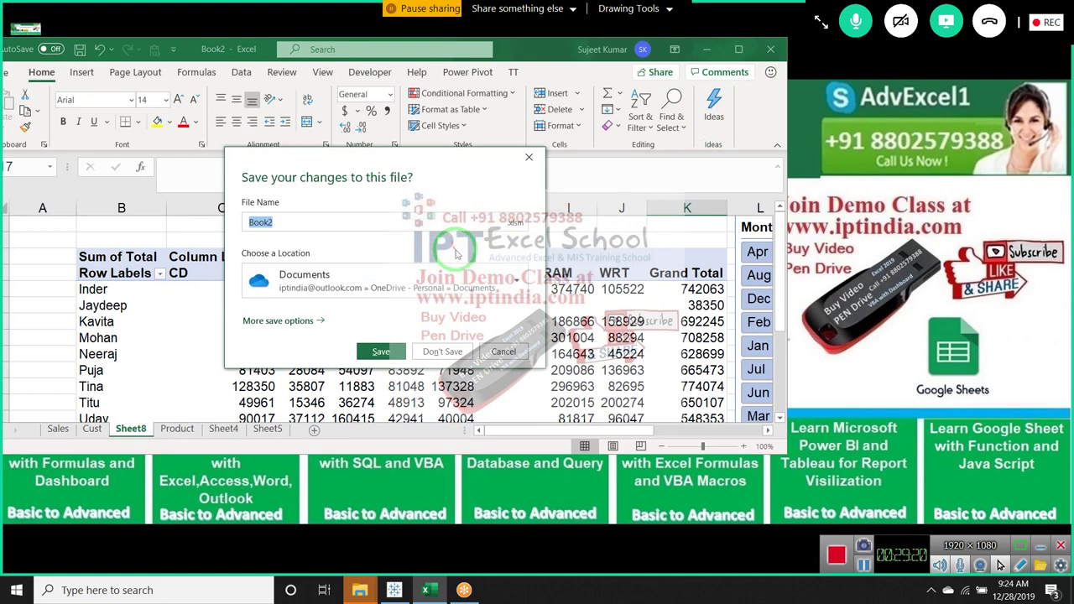
pyautogui.click(451, 352)
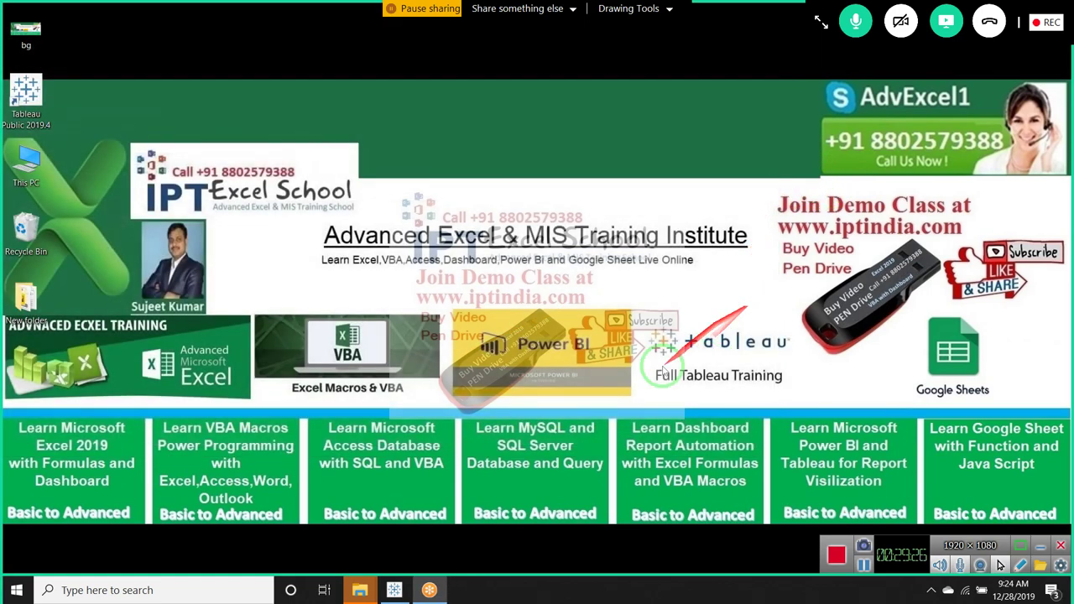
# - Relaunch Excel from Windows search by typing 'exce'
pyautogui.press('super')
pyautogui.write('e')
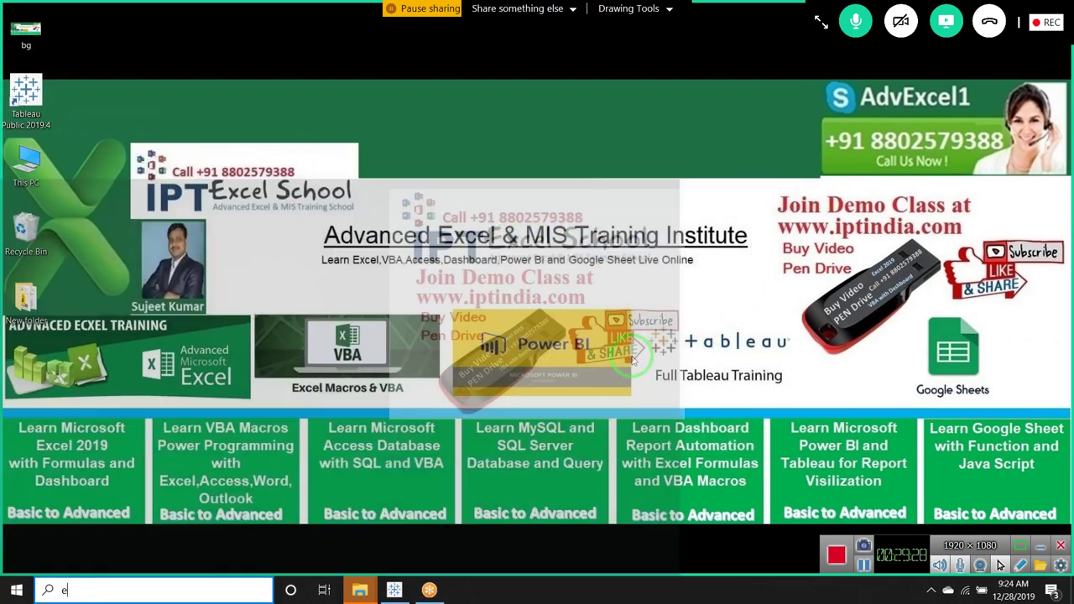
pyautogui.write('xcel')
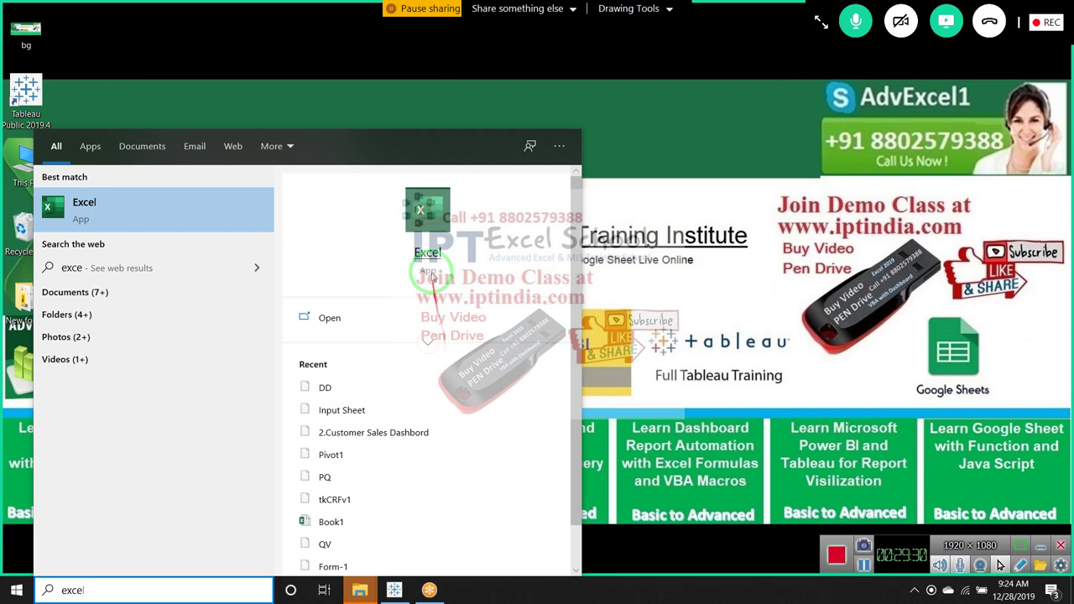
pyautogui.press('Return')
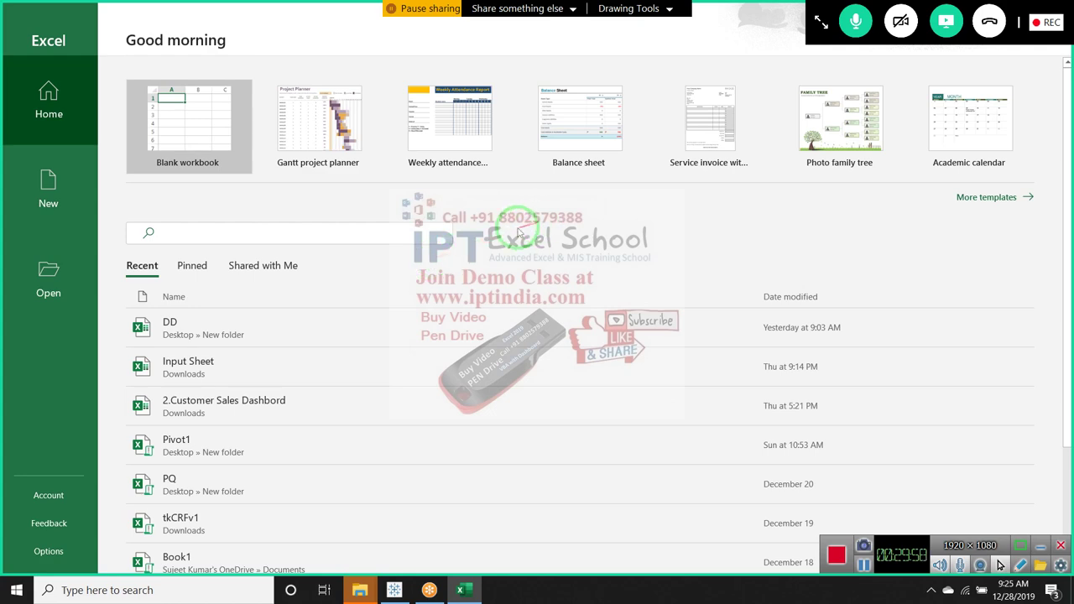
# - Start blank workbook Book1, cancel the stray formula entry, and select cell A11
pyautogui.moveTo(522, 225); pyautogui.dragTo(267, 144)
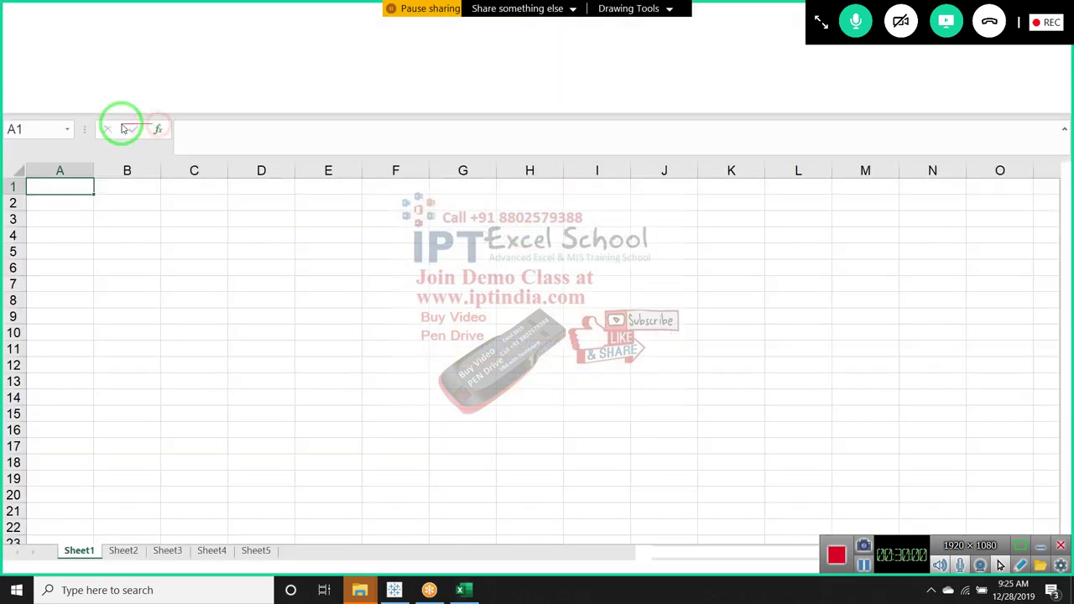
pyautogui.click(157, 128)
pyautogui.press('Escape')
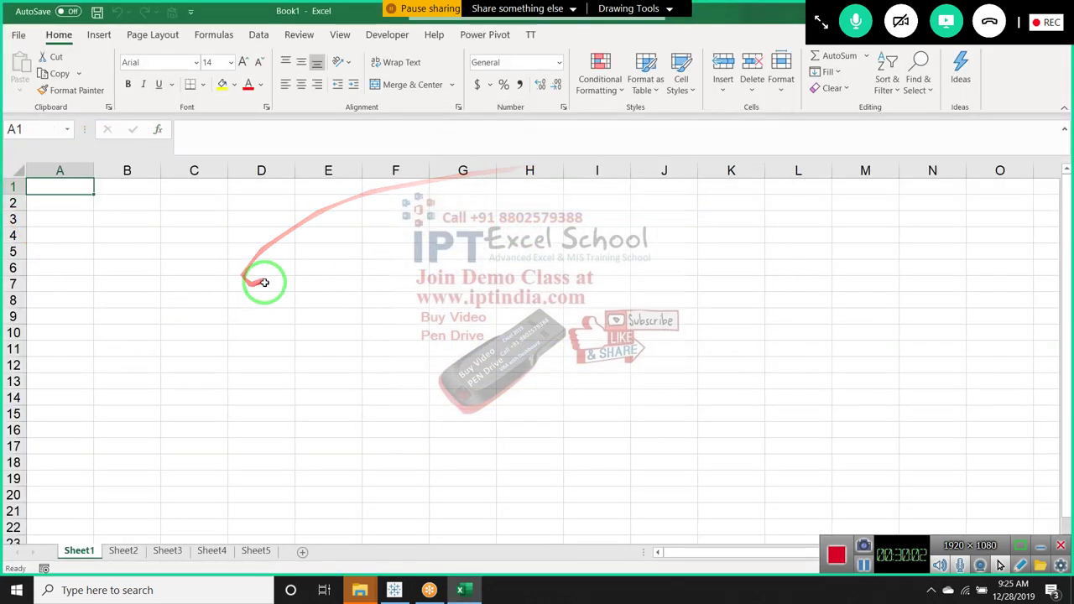
pyautogui.click(53, 311)
pyautogui.click(53, 355)
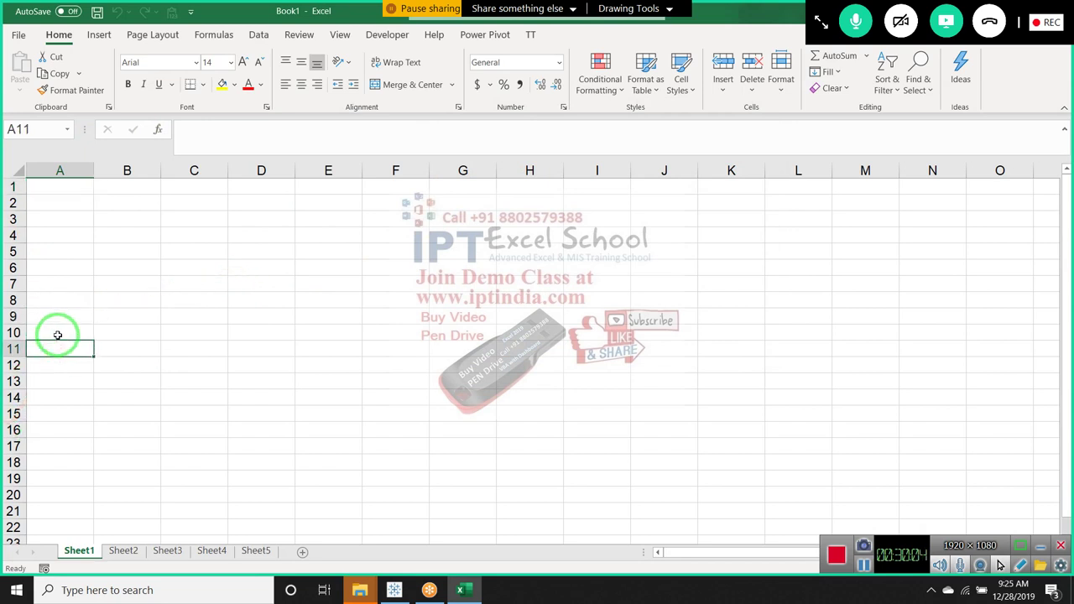
pyautogui.scroll(-3, 60, 331)
pyautogui.scroll(3, 62, 327)
pyautogui.scroll(-1, 66, 332)
# - Rename Sheet1 to Team-1
pyautogui.scroll(1, 67, 333)
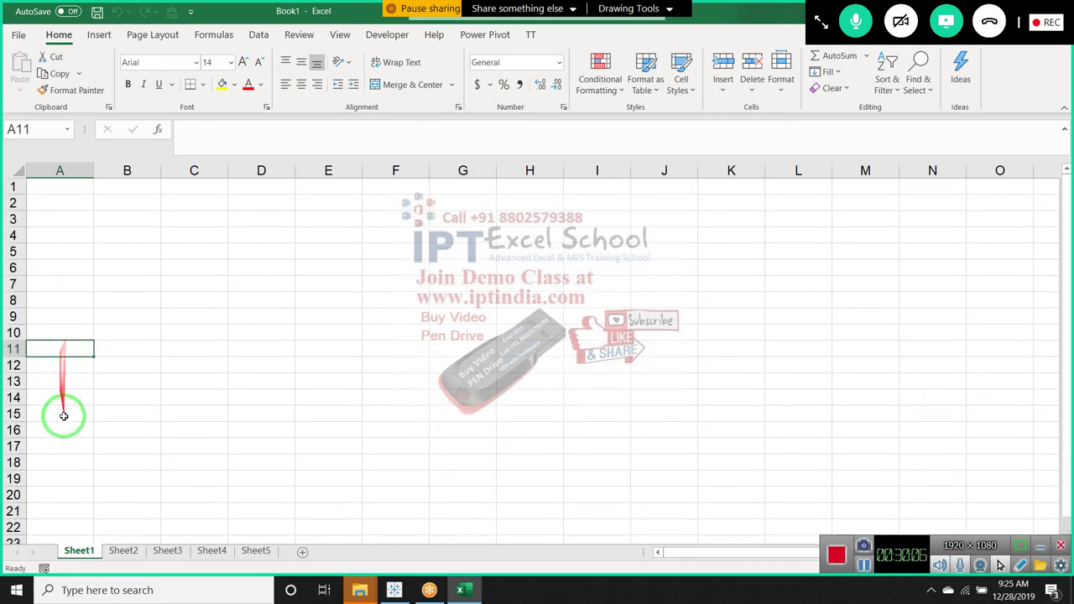
pyautogui.click(81, 552)
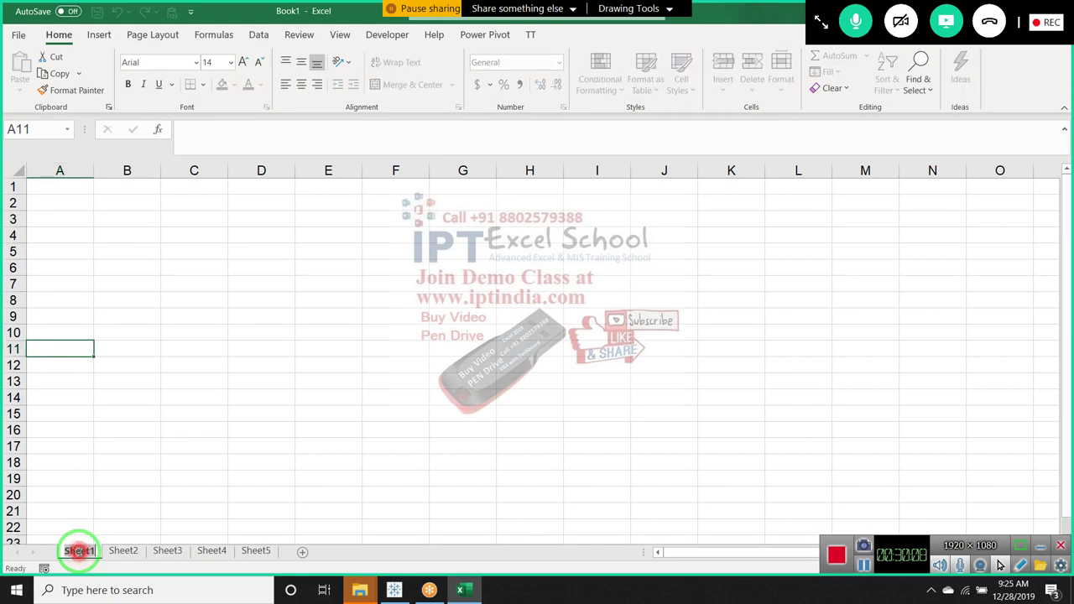
pyautogui.write('Tea')
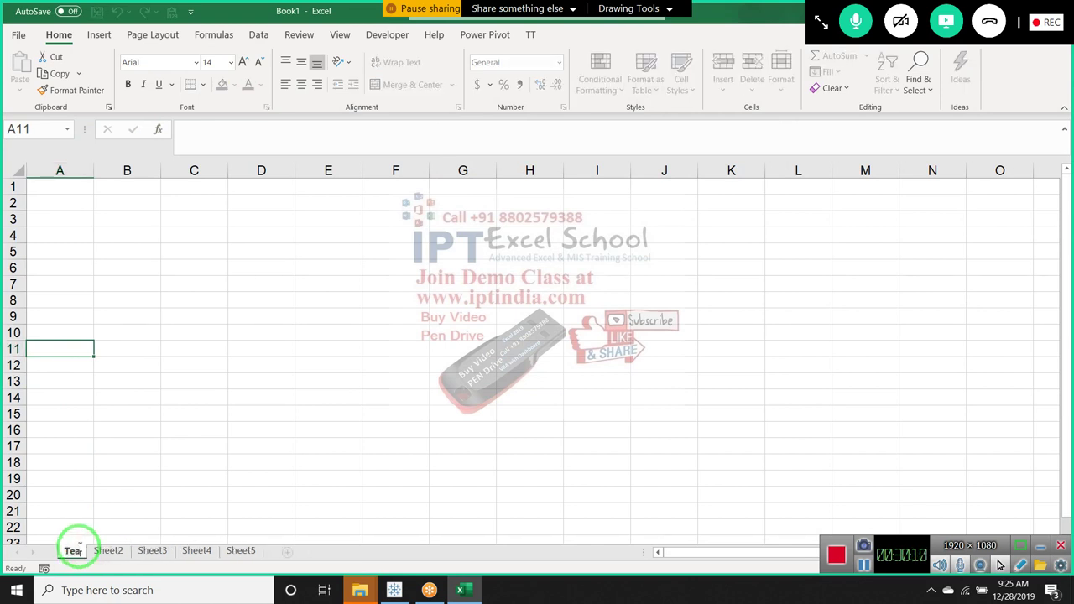
pyautogui.write('m-1')
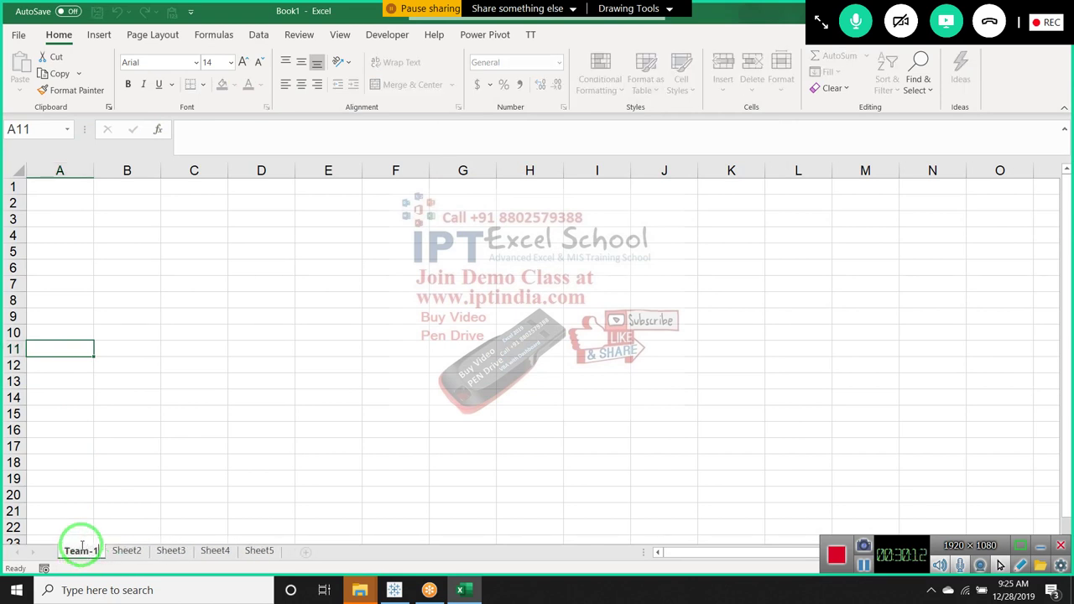
pyautogui.click(91, 528)
# - Enter the Name header in A1 and month headers Jan through Jun in B1:G1
pyautogui.hotkey('ctrl', 'Home')
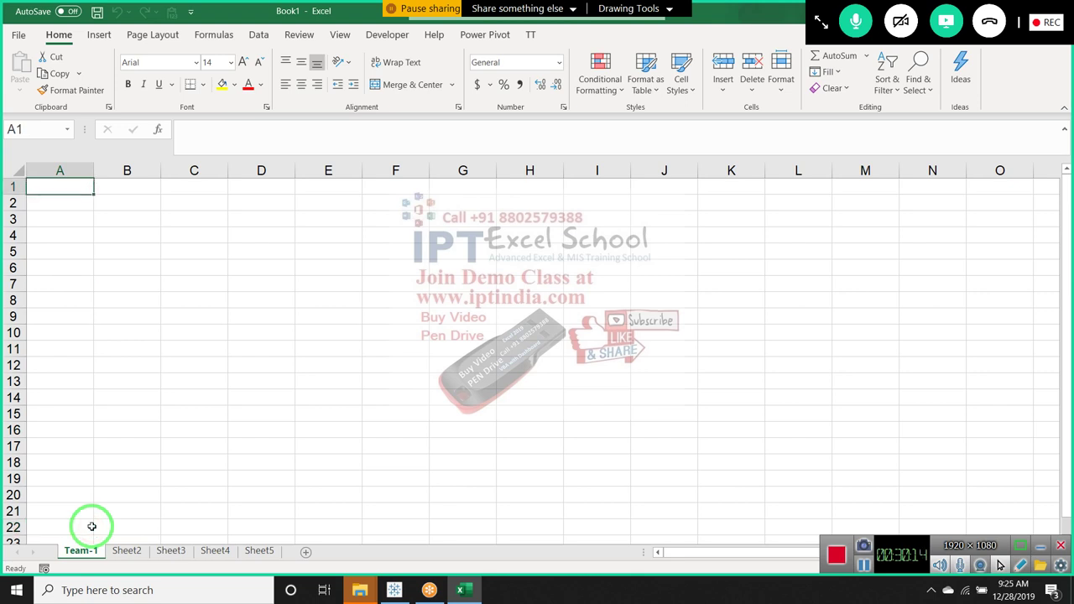
pyautogui.write('NAme')
pyautogui.press('Return')
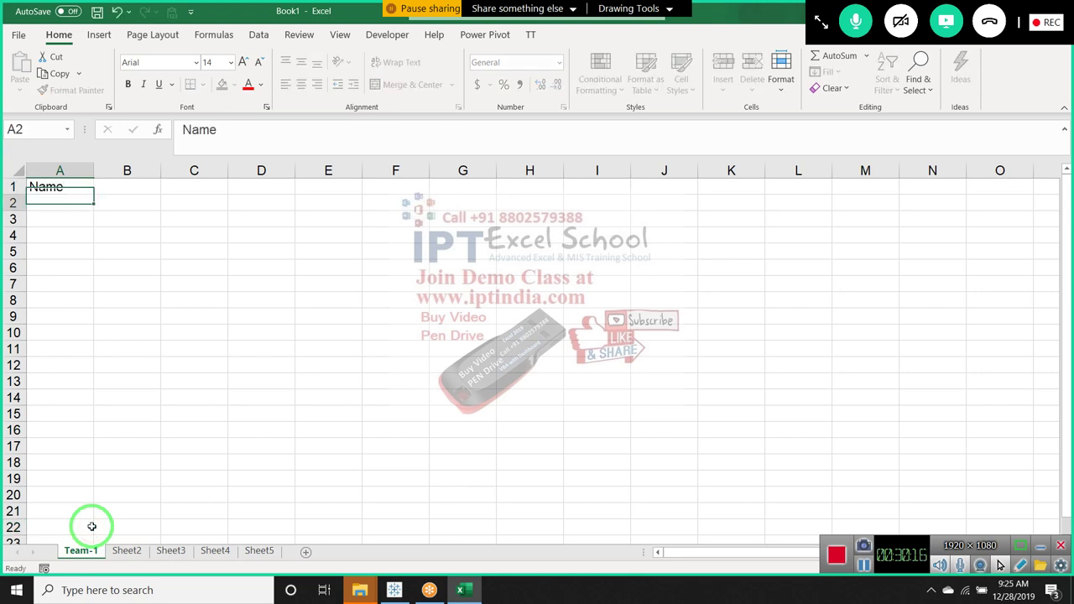
pyautogui.press('Up')
pyautogui.press('Right')
pyautogui.write('J')
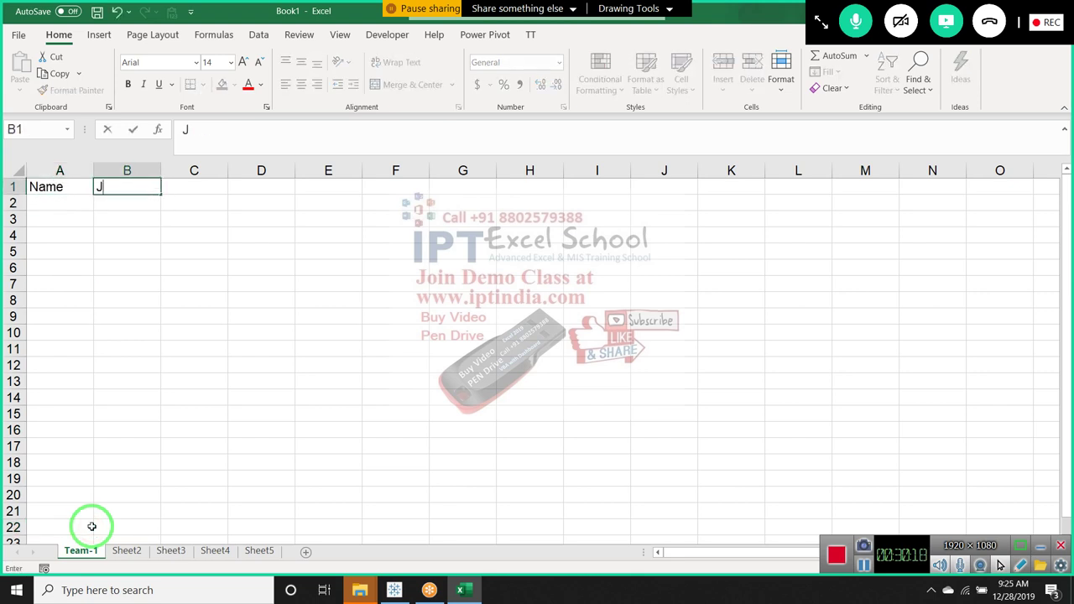
pyautogui.press('Return')
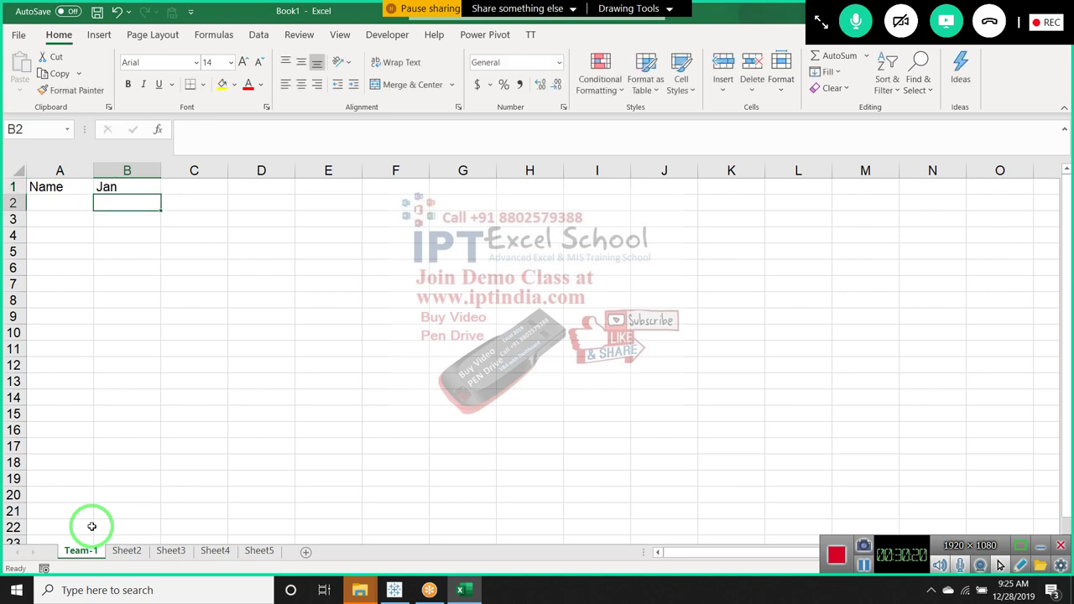
pyautogui.press('Up')
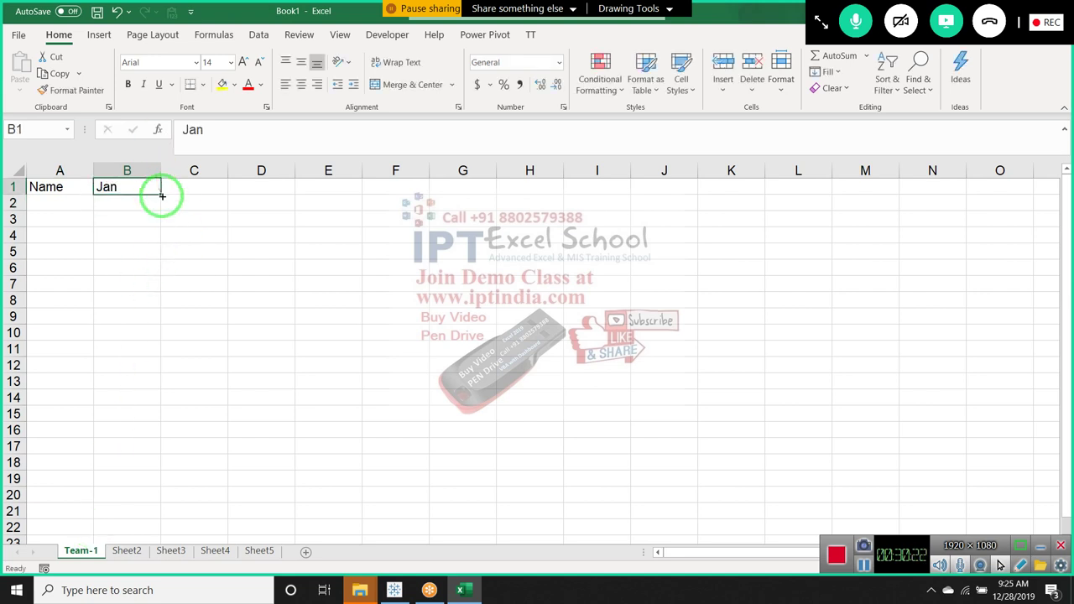
pyautogui.moveTo(159, 187)
pyautogui.mouseDown()
pyautogui.moveTo(415, 215)
pyautogui.moveTo(464, 197)
pyautogui.mouseUp()
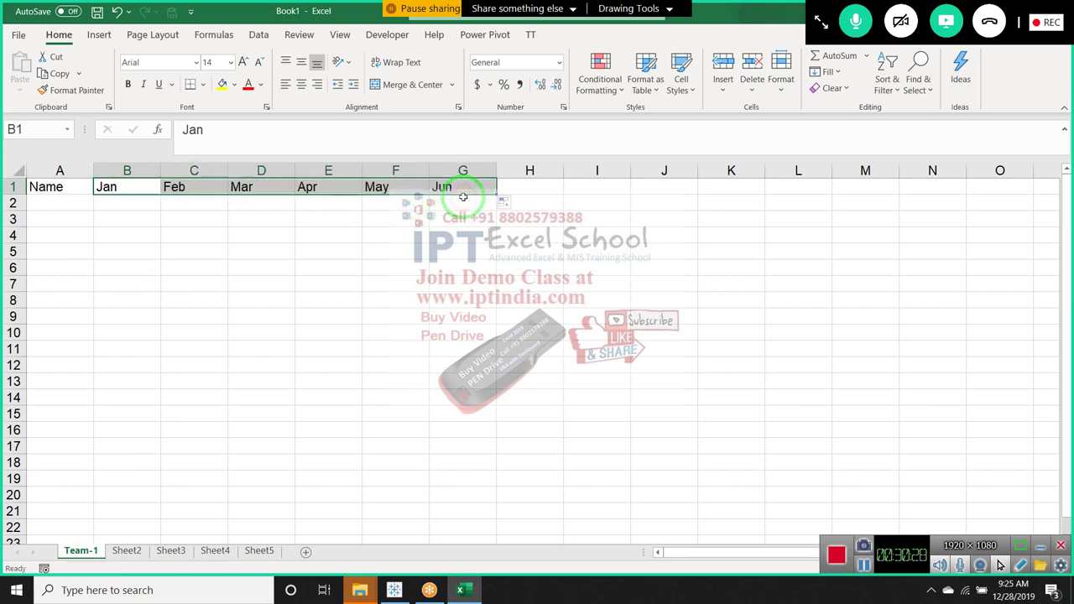
# - Type Puja in A2 and fill a repeating name list down column A
pyautogui.click(63, 202)
pyautogui.write('Puj')
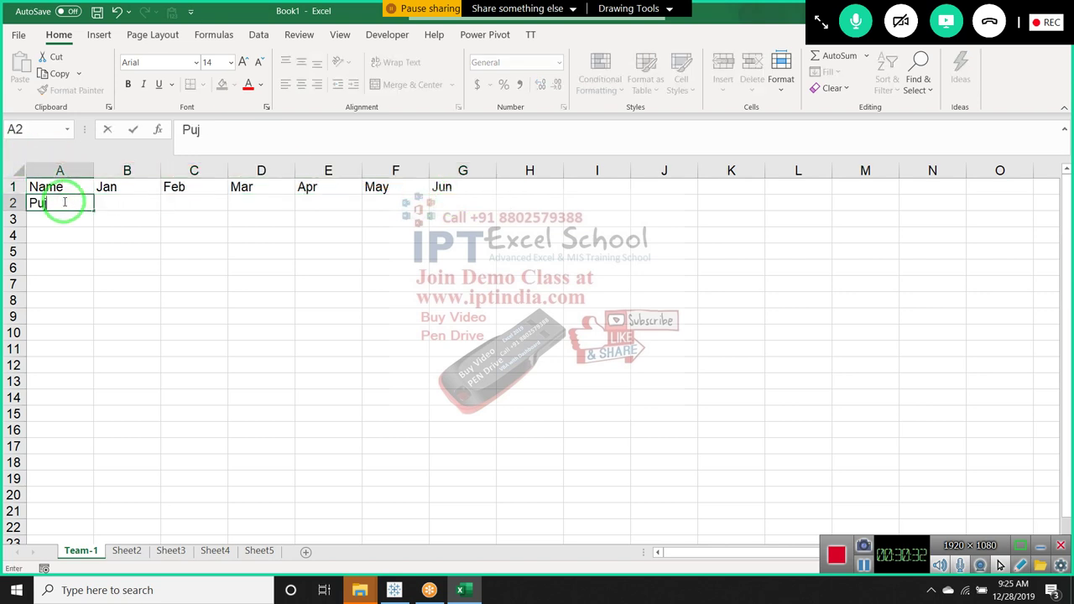
pyautogui.write('a')
pyautogui.press('Return')
pyautogui.click(71, 202)
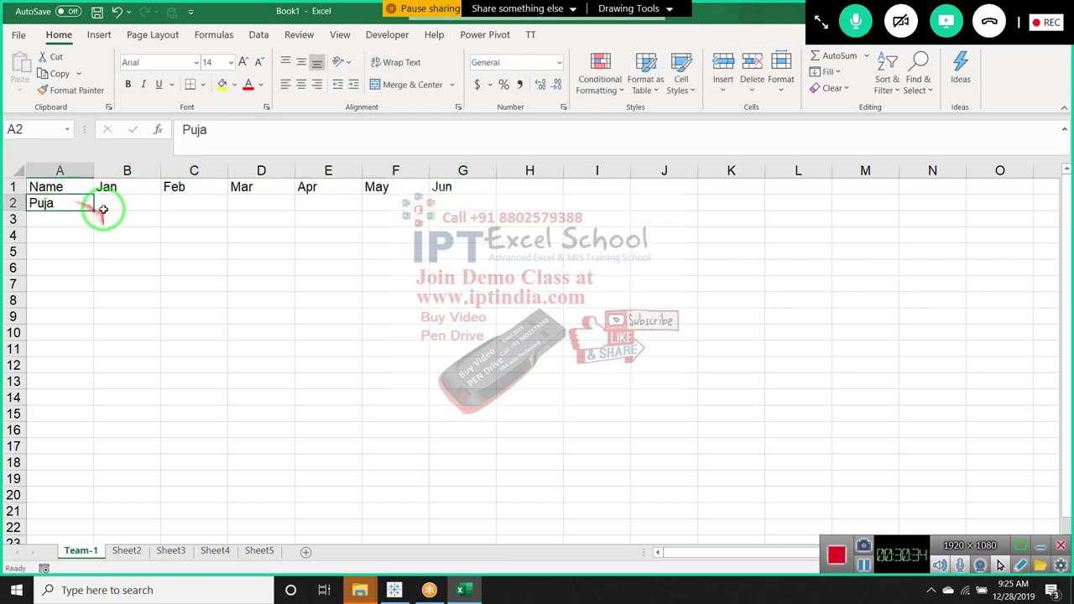
pyautogui.moveTo(92, 216); pyautogui.dragTo(82, 453)
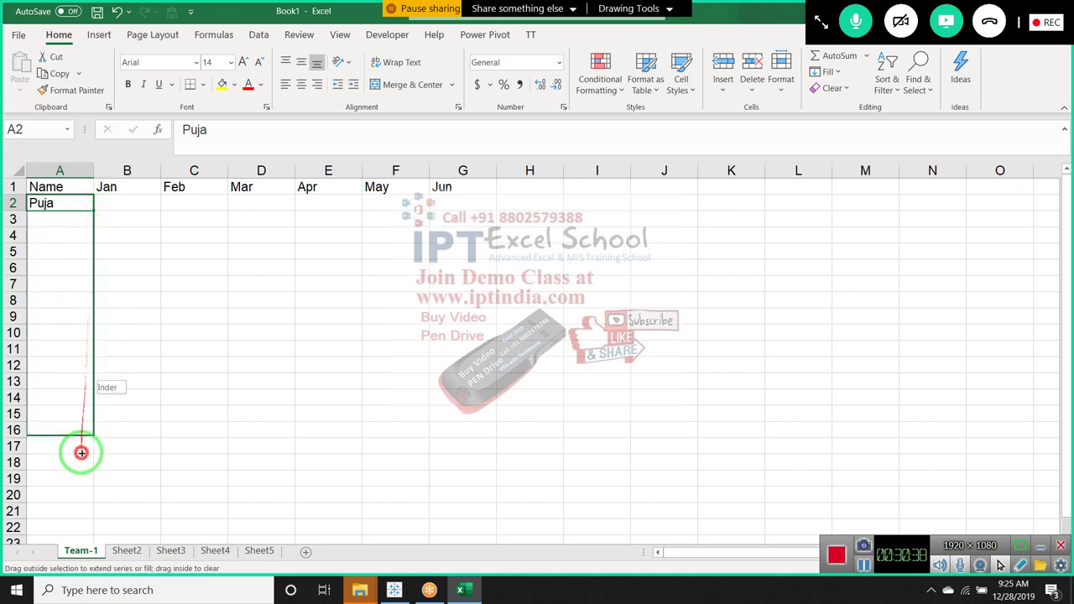
pyautogui.moveTo(81, 453); pyautogui.dragTo(80, 510)
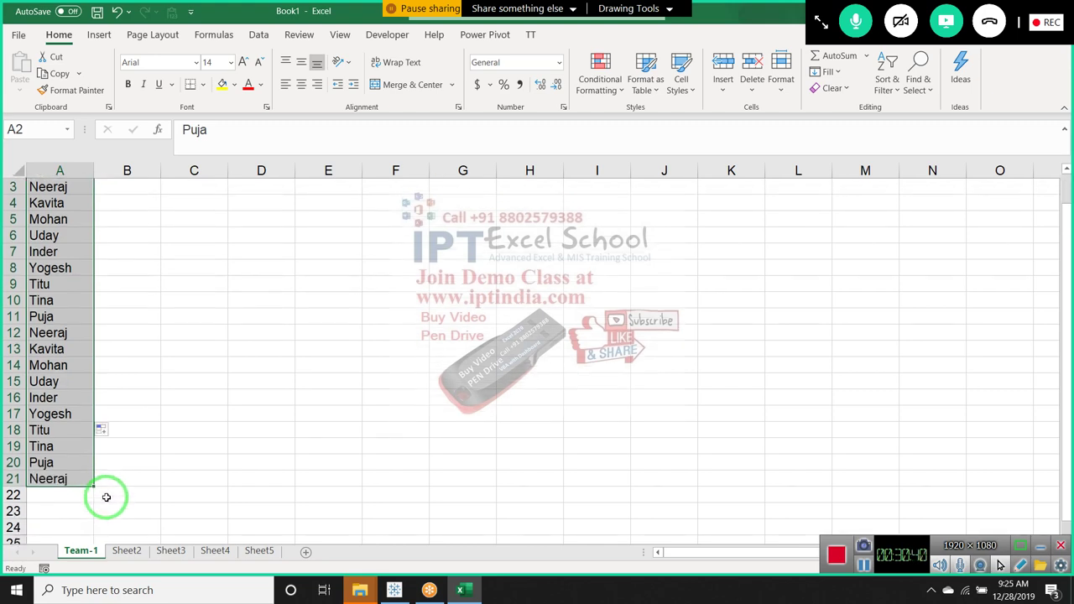
pyautogui.scroll(-2, 106, 486)
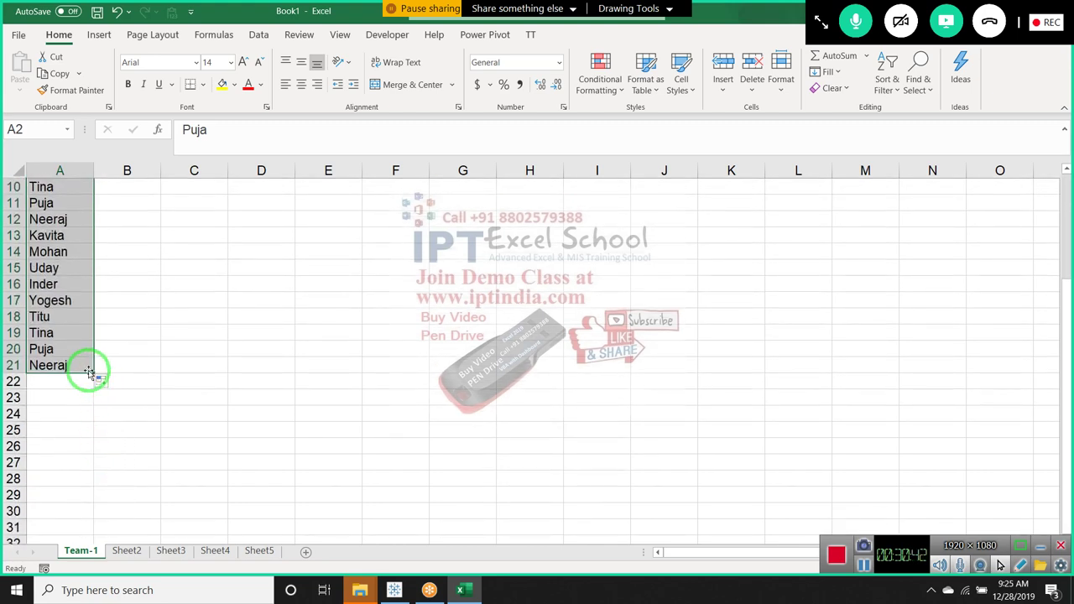
pyautogui.moveTo(89, 371); pyautogui.dragTo(97, 547)
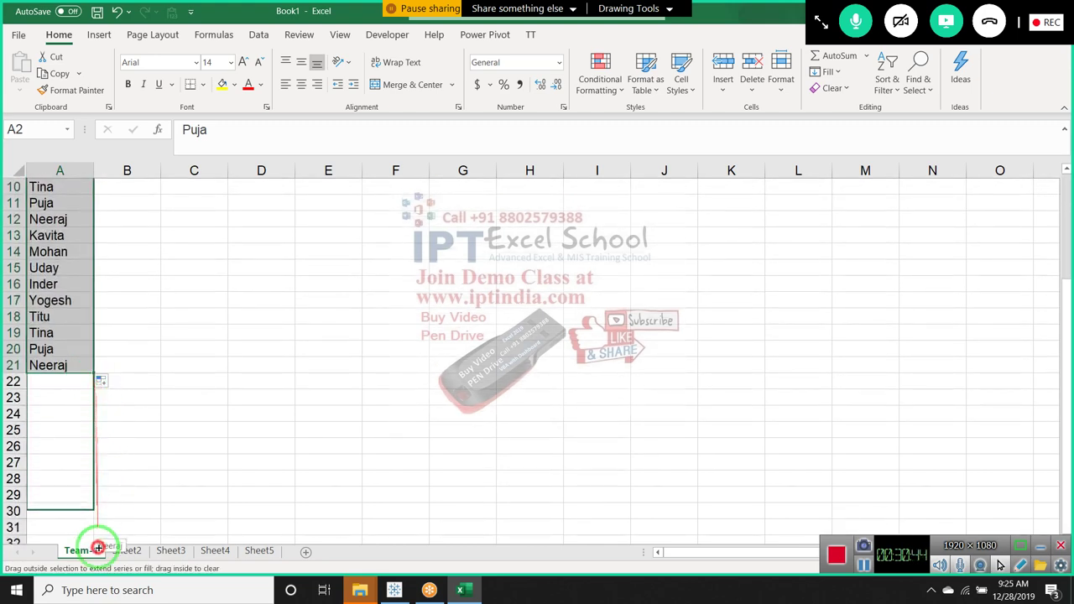
# - Enter =RANDBETWEEN(20,90) in cell B2
pyautogui.moveTo(97, 547); pyautogui.dragTo(99, 560)
pyautogui.hotkey('ctrl', 'Home')
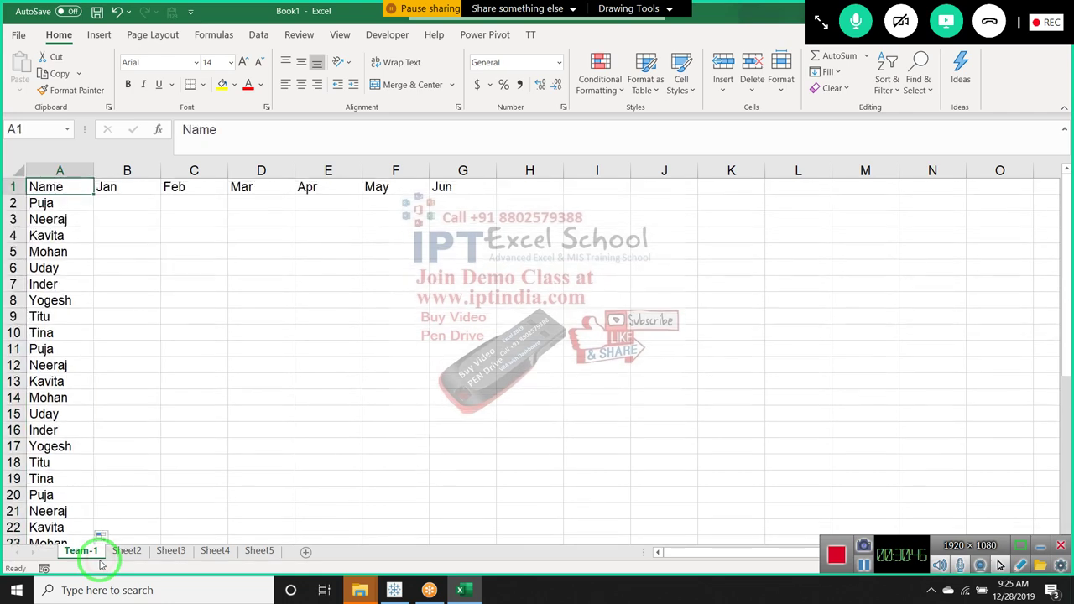
pyautogui.press('Right')
pyautogui.press('Down')
pyautogui.write('=')
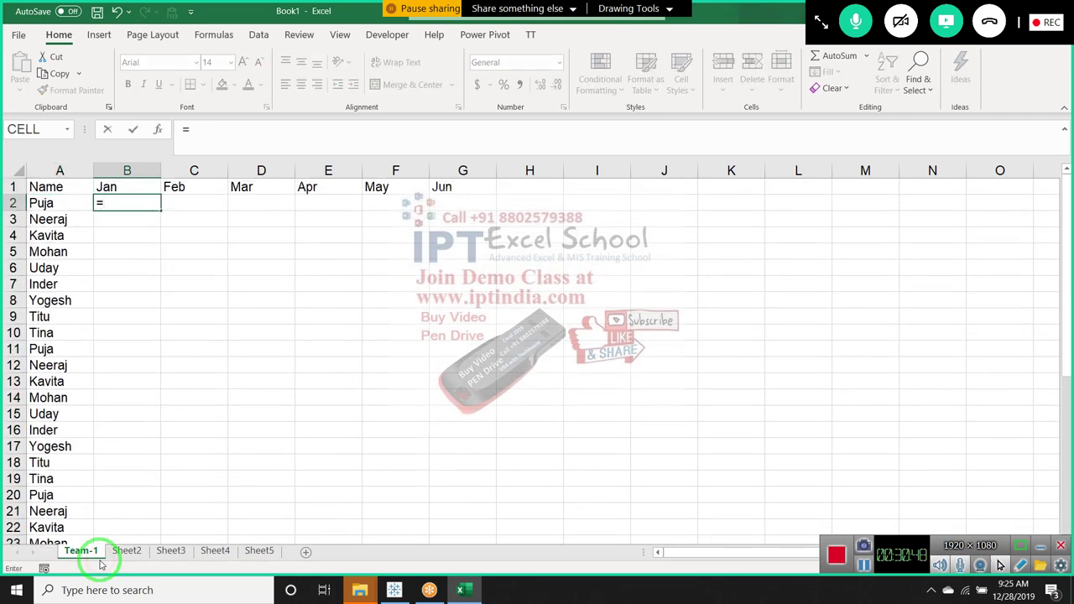
pyautogui.write('ra')
pyautogui.press('Down')
pyautogui.press('Down')
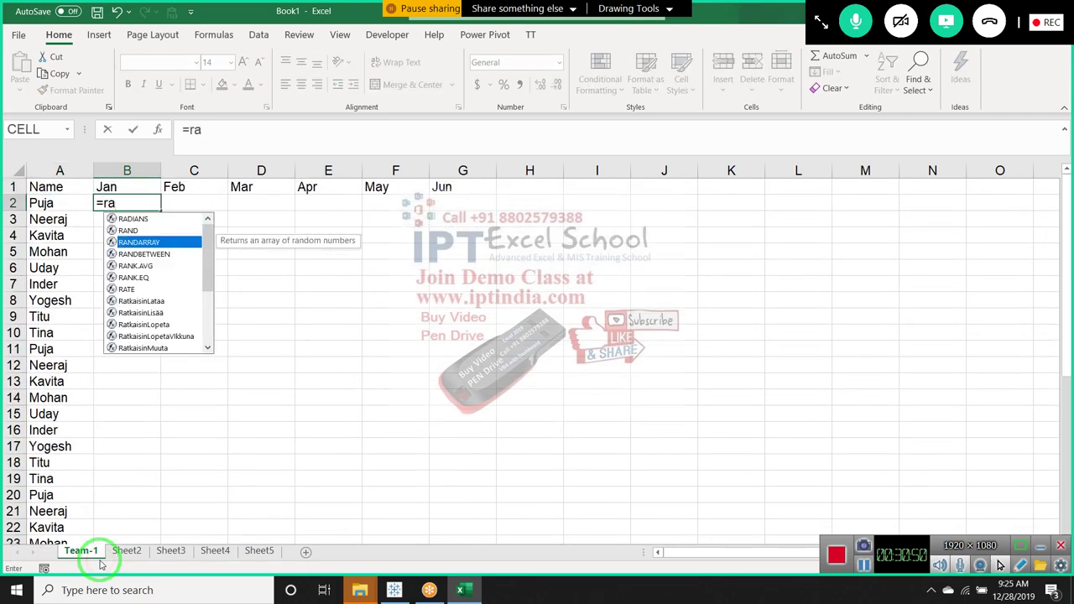
pyautogui.press('Down')
pyautogui.press('Tab')
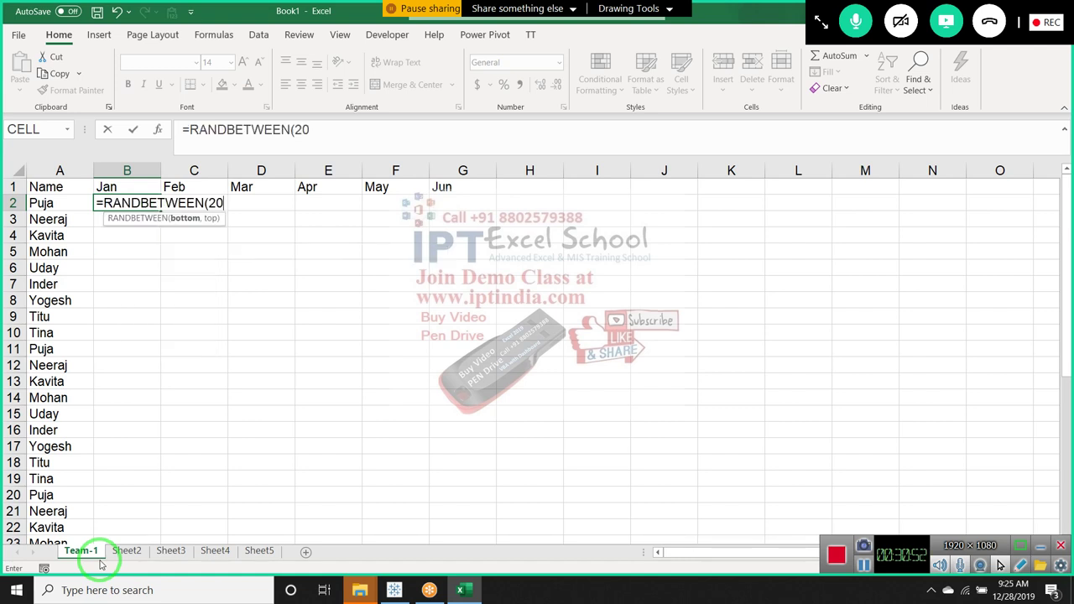
pyautogui.write('0')
pyautogui.press('Return')
# - Fill the RANDBETWEEN formula across to Jun and down to row 39 (B2:G39)
pyautogui.press('Up')
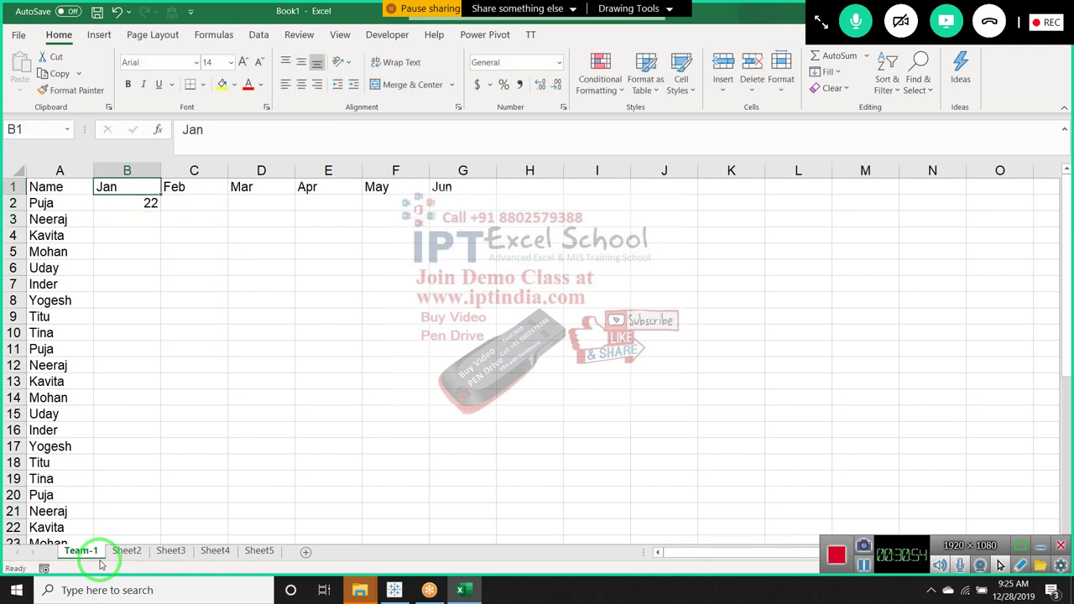
pyautogui.hotkey('ctrl', 'Right')
pyautogui.press('Down')
pyautogui.hotkey('ctrl', 'shift', 'Left')
pyautogui.hotkey('ctrl', 'r')
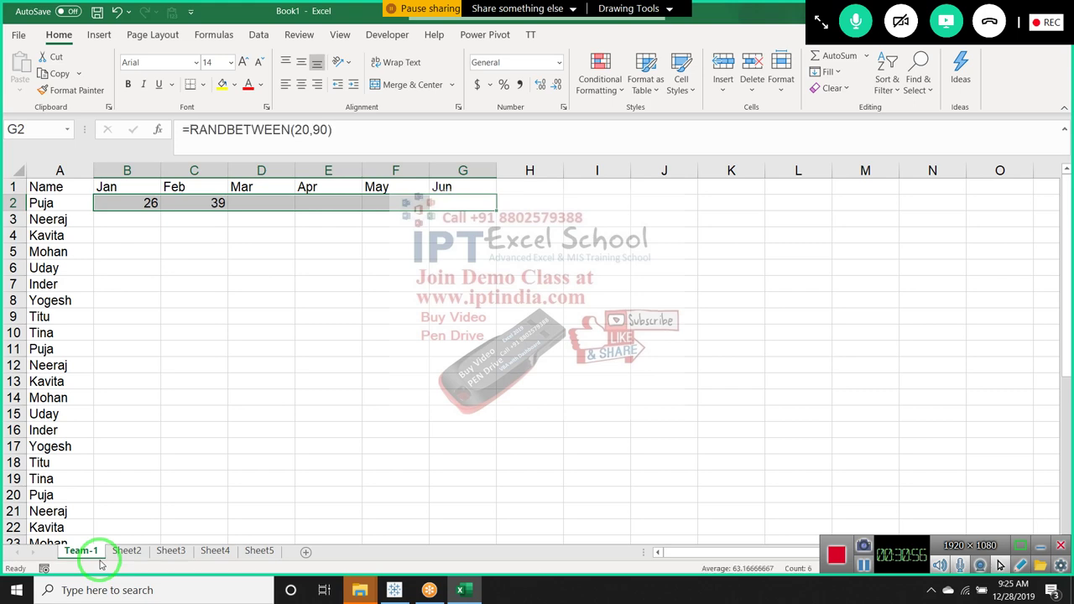
pyautogui.hotkey('ctrl', 'Left')
pyautogui.hotkey('ctrl', 'Down')
pyautogui.press('Right')
pyautogui.hotkey('ctrl', 'shift', 'Up')
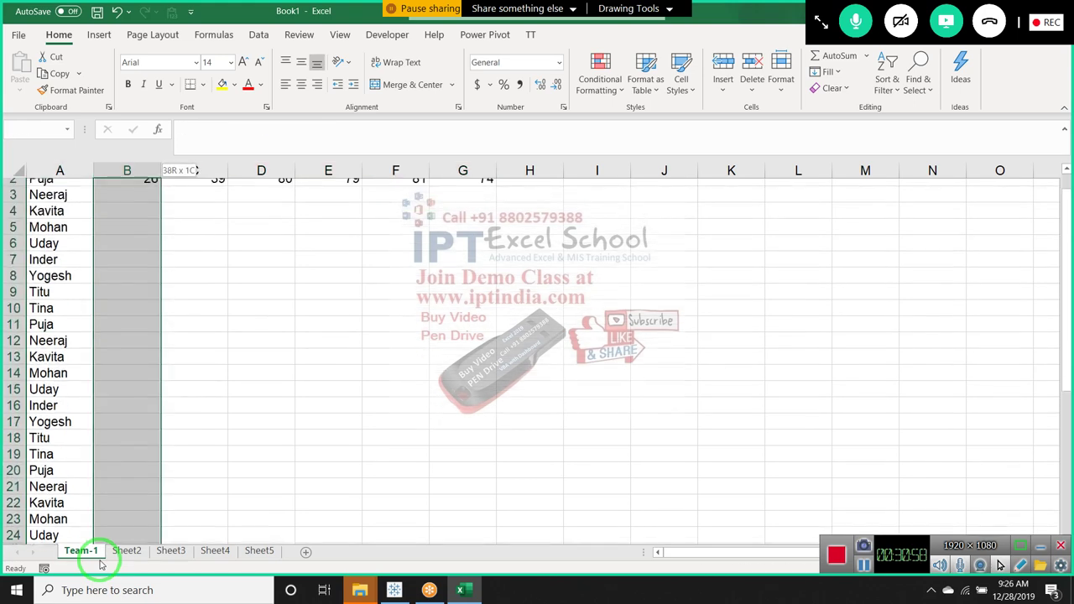
pyautogui.hotkey('ctrl', 'shift', 'Up')
pyautogui.hotkey('shift', 'Down')
pyautogui.hotkey('shift', 'Right')
pyautogui.hotkey('shift', 'Right')
pyautogui.hotkey('shift', 'Right')
pyautogui.hotkey('shift', 'Right')
pyautogui.hotkey('shift', 'Right')
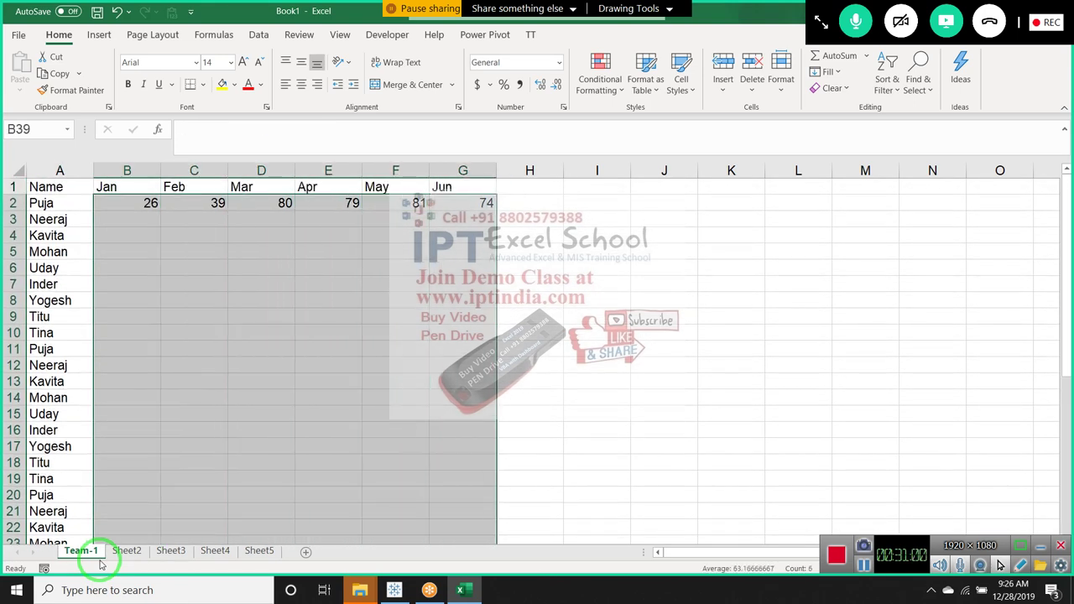
pyautogui.hotkey('ctrl', 'd')
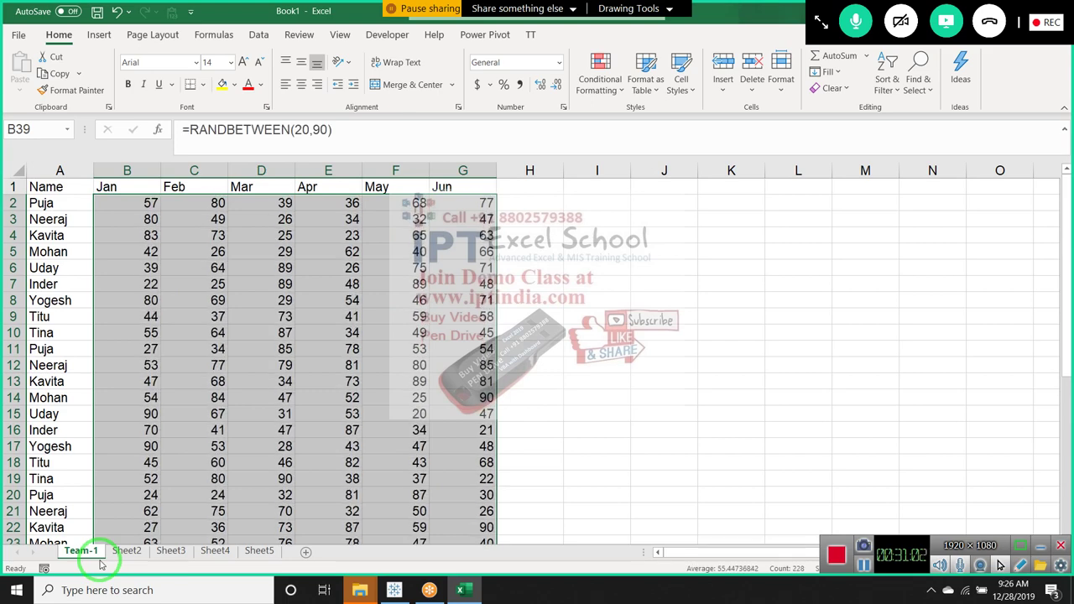
# - Copy the random scores and paste them back as fixed values
pyautogui.hotkey('ctrl', 'c')
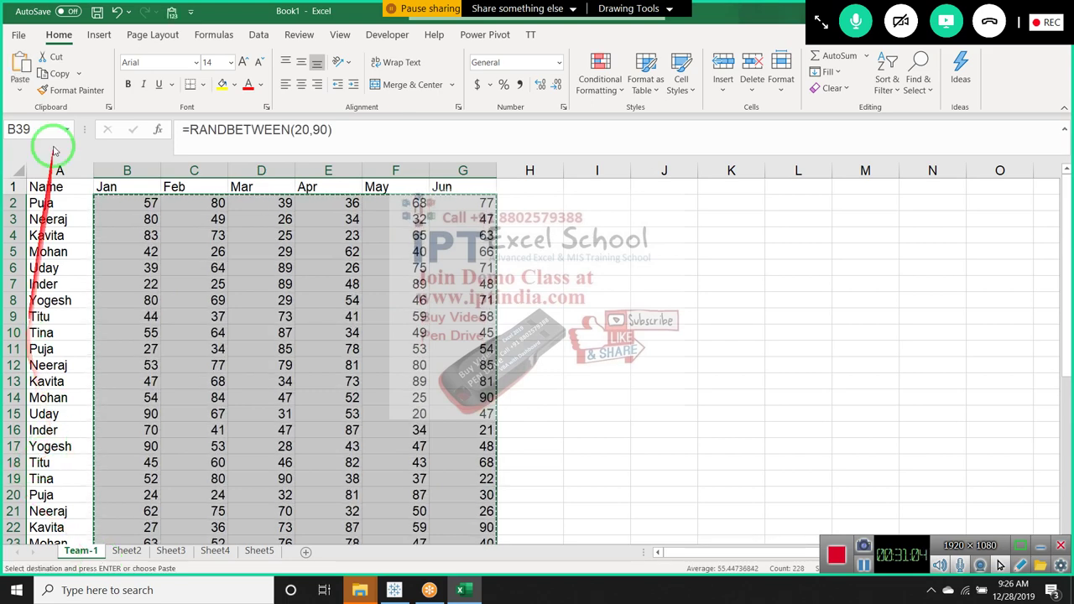
pyautogui.click(20, 88)
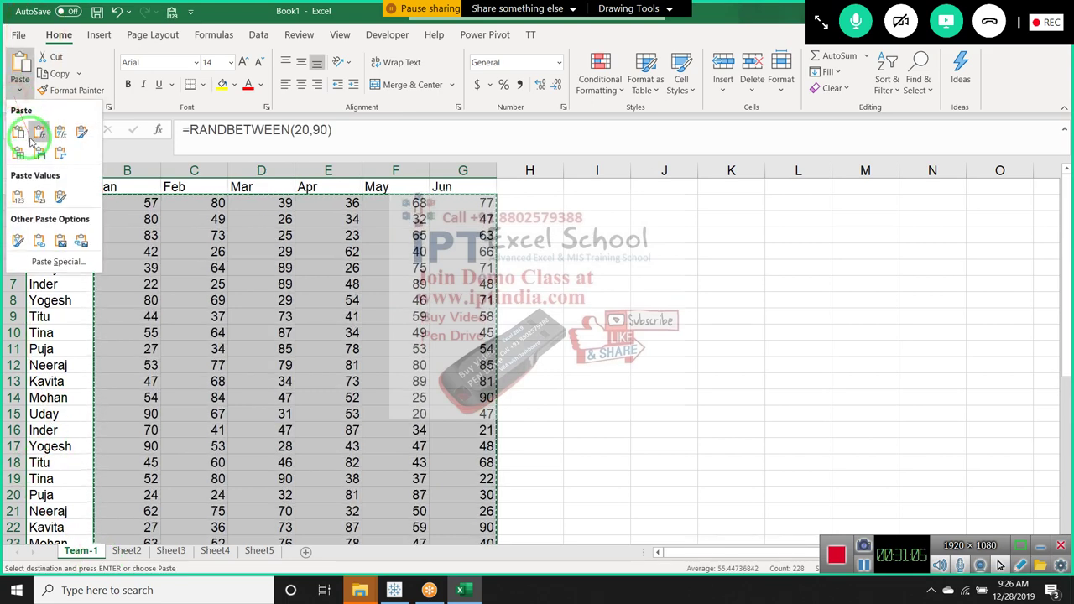
pyautogui.click(19, 196)
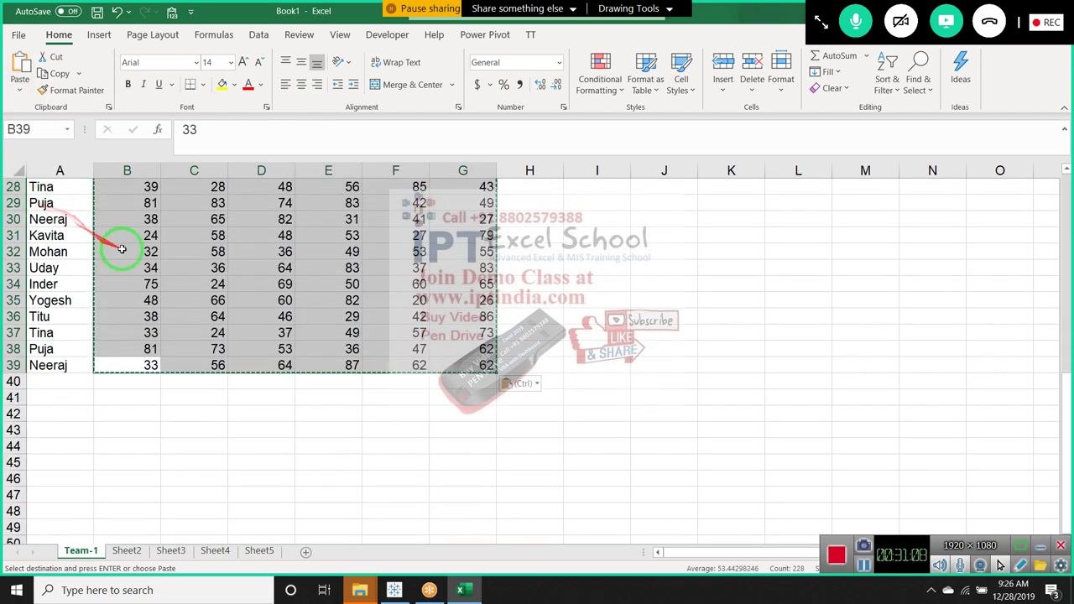
pyautogui.press('Escape')
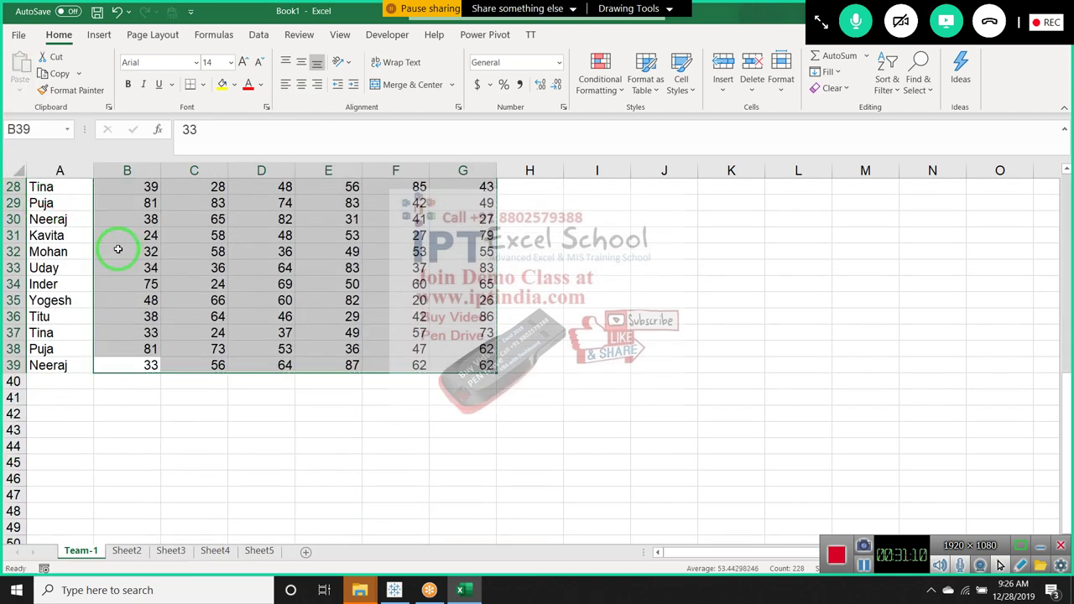
# - Select the whole Name–Jun table from A1 to G39 and copy it
pyautogui.hotkey('ctrl', 'Up')
pyautogui.hotkey('ctrl', 'Left')
pyautogui.hotkey('ctrl', 'shift', 'Right')
pyautogui.hotkey('ctrl', 'shift', 'Down')
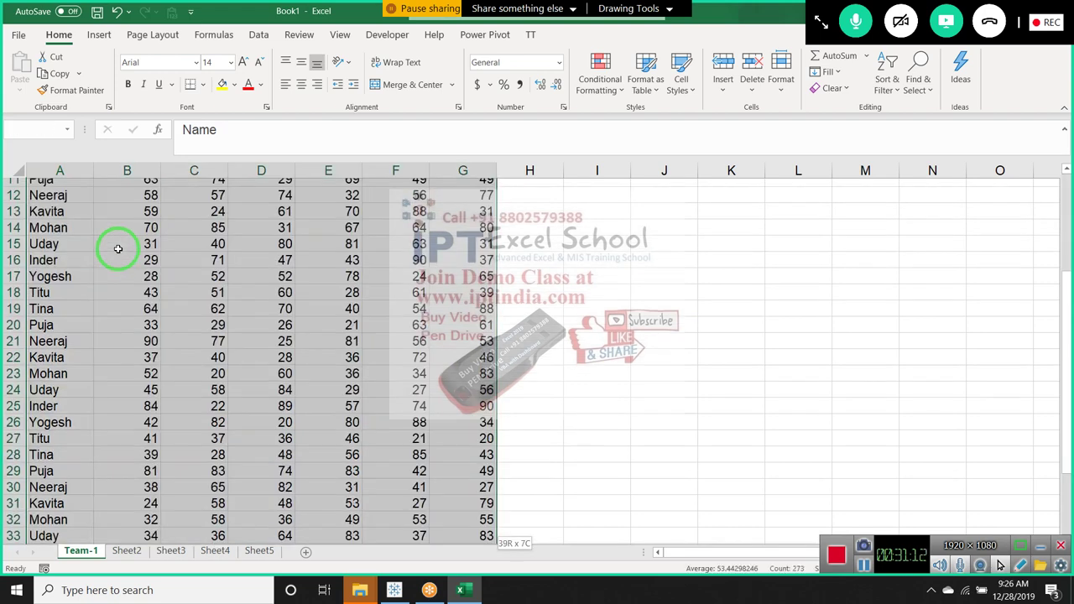
pyautogui.hotkey('ctrl', 'c')
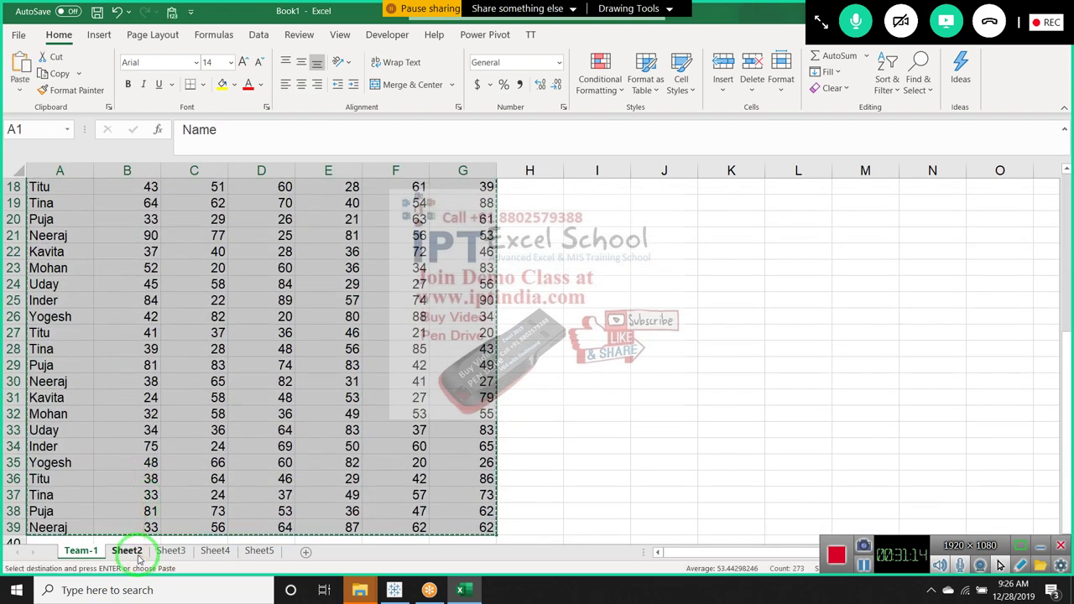
pyautogui.click(134, 554)
pyautogui.click(139, 557)
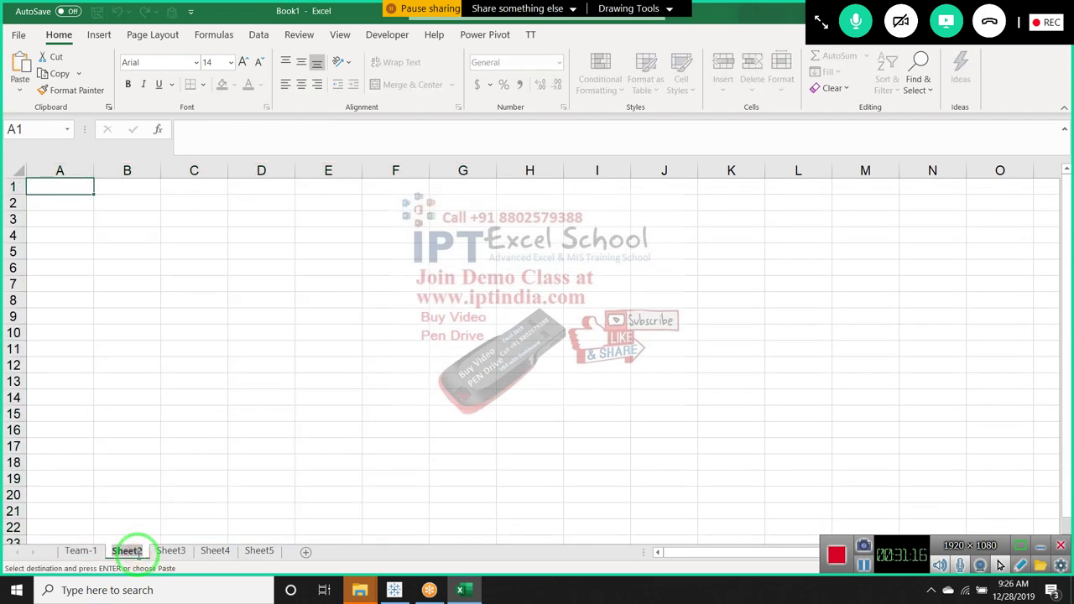
pyautogui.write('Tea')
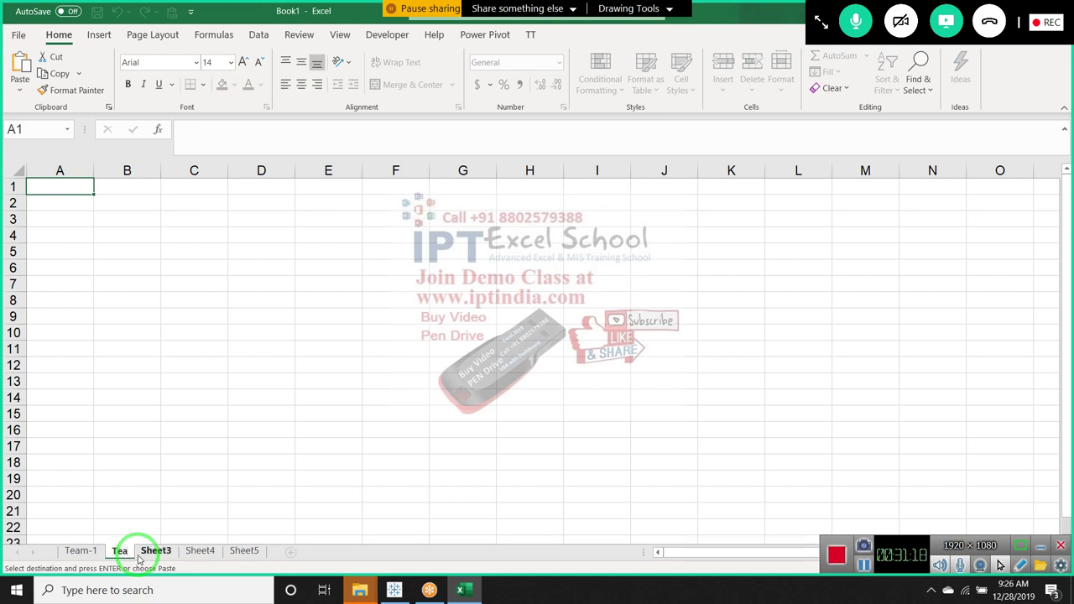
pyautogui.write('m-2')
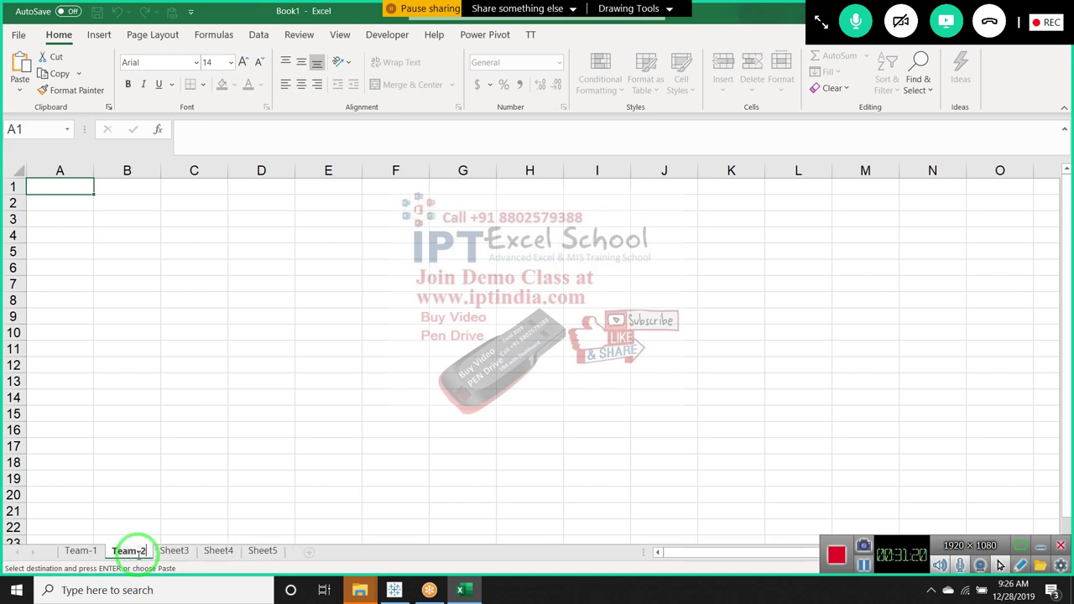
pyautogui.click(150, 261)
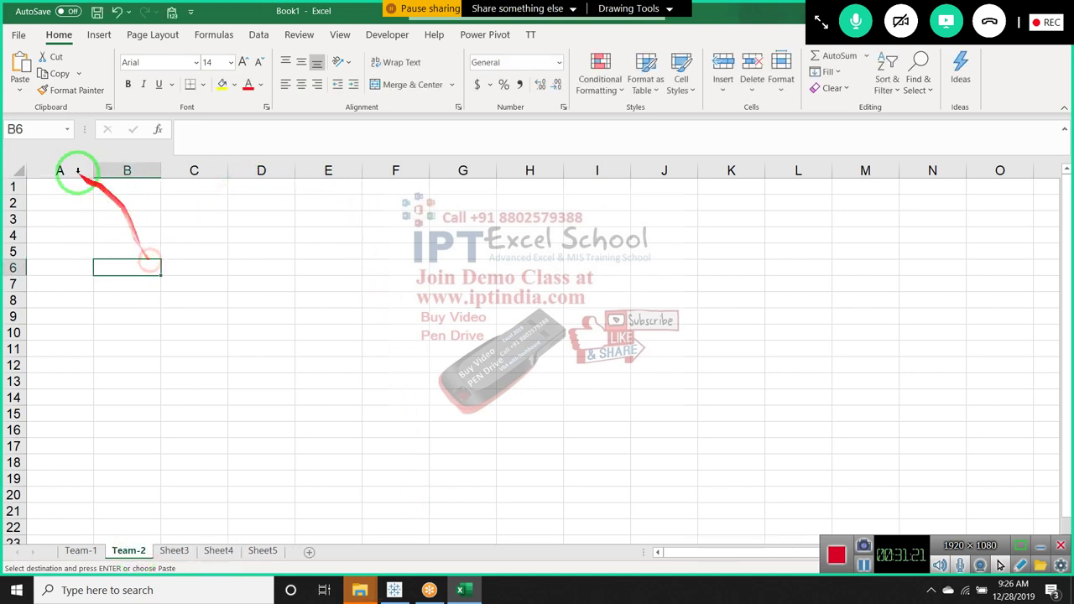
pyautogui.click(37, 186)
pyautogui.hotkey('ctrl', 'v')
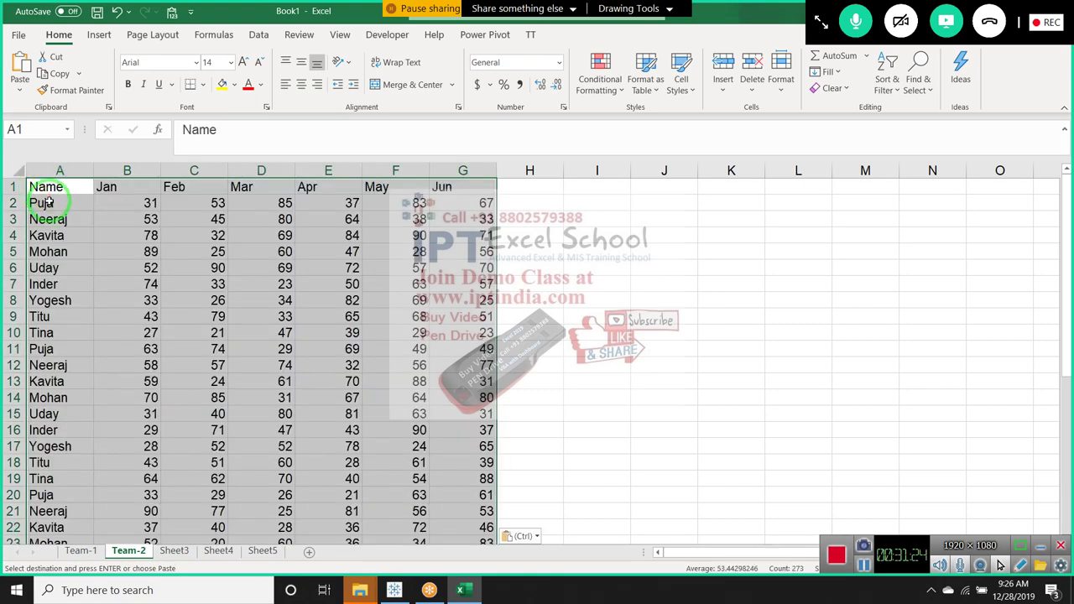
pyautogui.click(112, 203)
pyautogui.write('=ra')
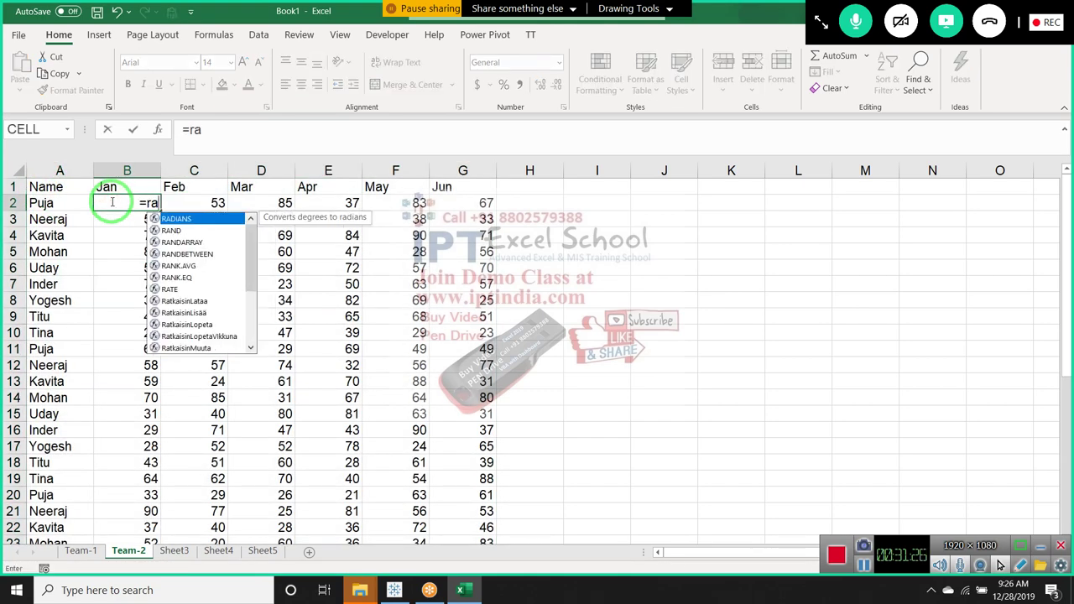
pyautogui.press('Down')
pyautogui.press('Down')
pyautogui.press('Down')
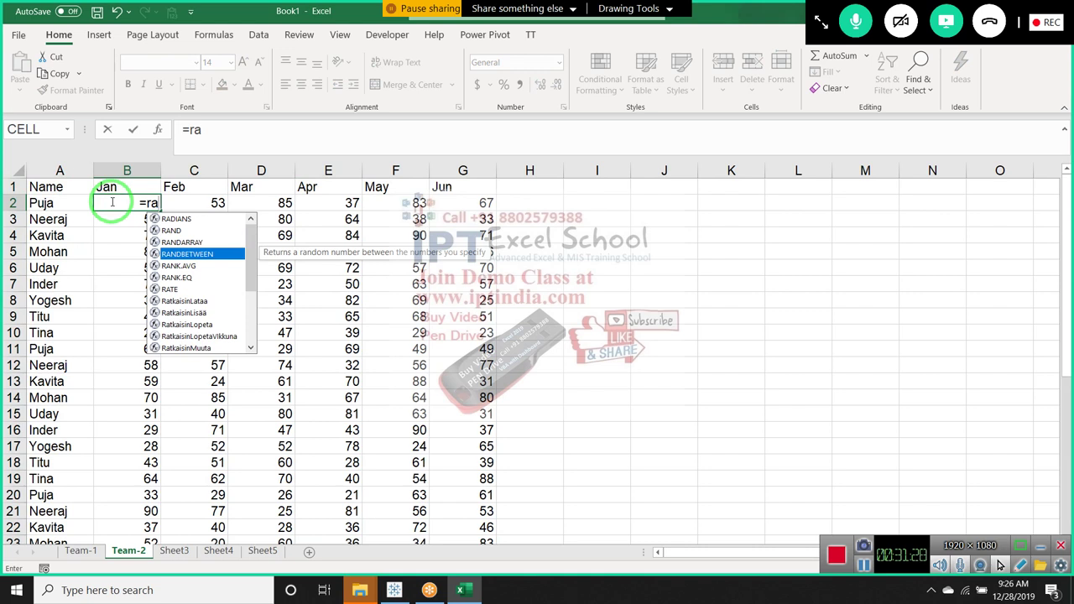
pyautogui.press('Tab')
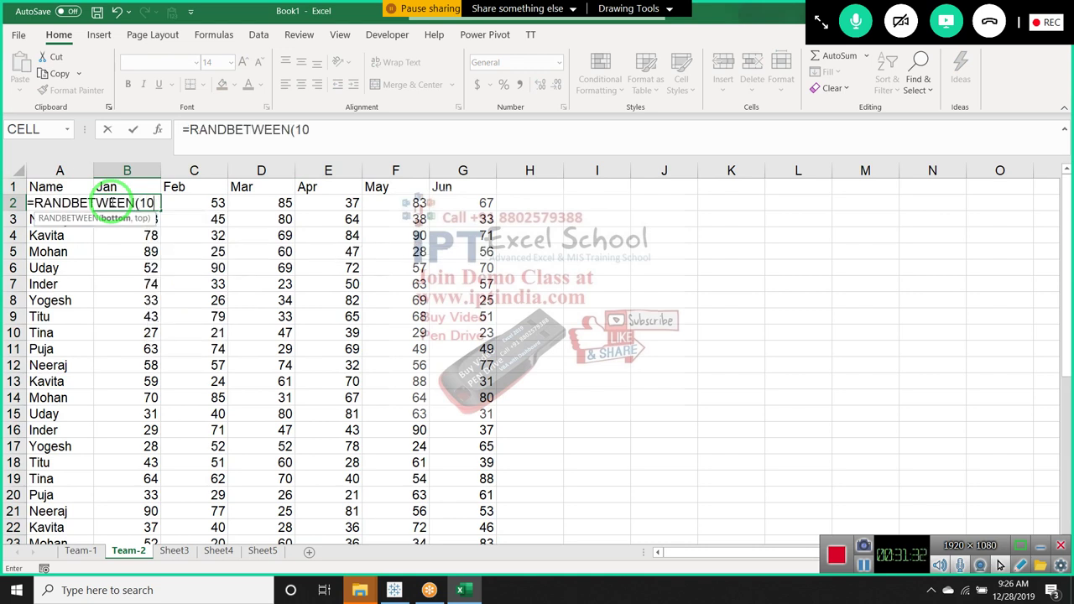
pyautogui.write('90')
pyautogui.press('Return')
pyautogui.write('1')
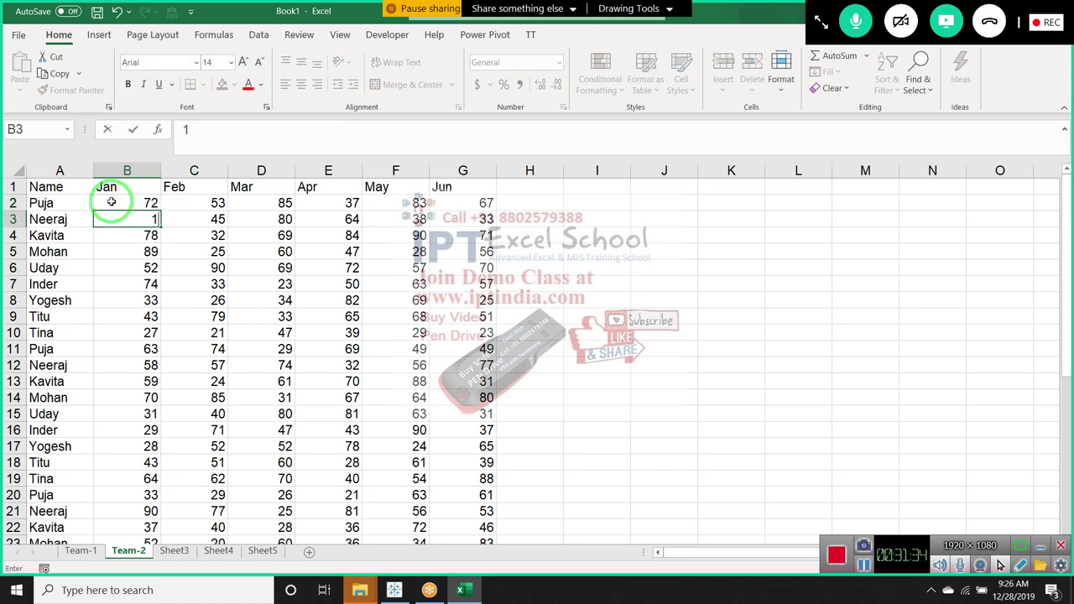
pyautogui.press('Escape')
pyautogui.press('Up')
pyautogui.hotkey('ctrl', 'Right')
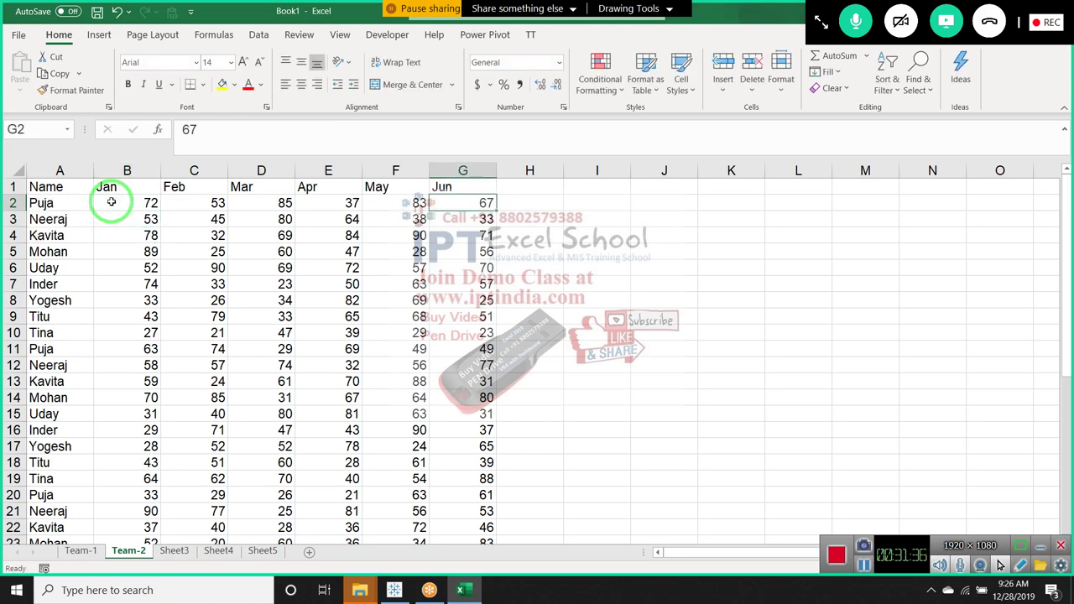
pyautogui.hotkey('ctrl', 'shift', 'Left')
pyautogui.hotkey('shift', 'Right')
pyautogui.hotkey('ctrl', 'shift', 'Down')
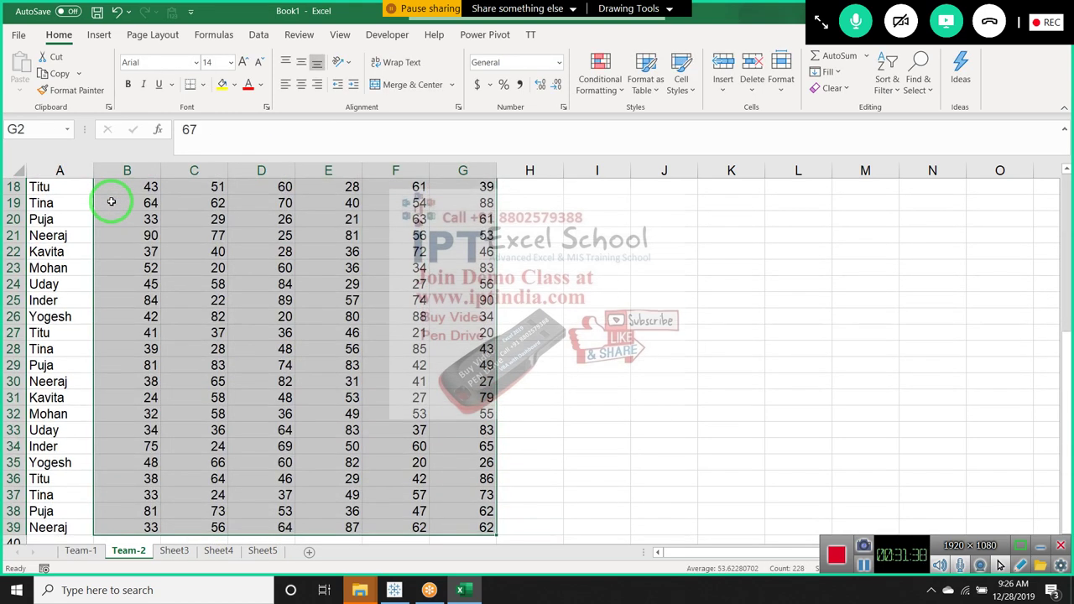
pyautogui.hotkey('ctrl', 'r')
pyautogui.hotkey('ctrl', 'c')
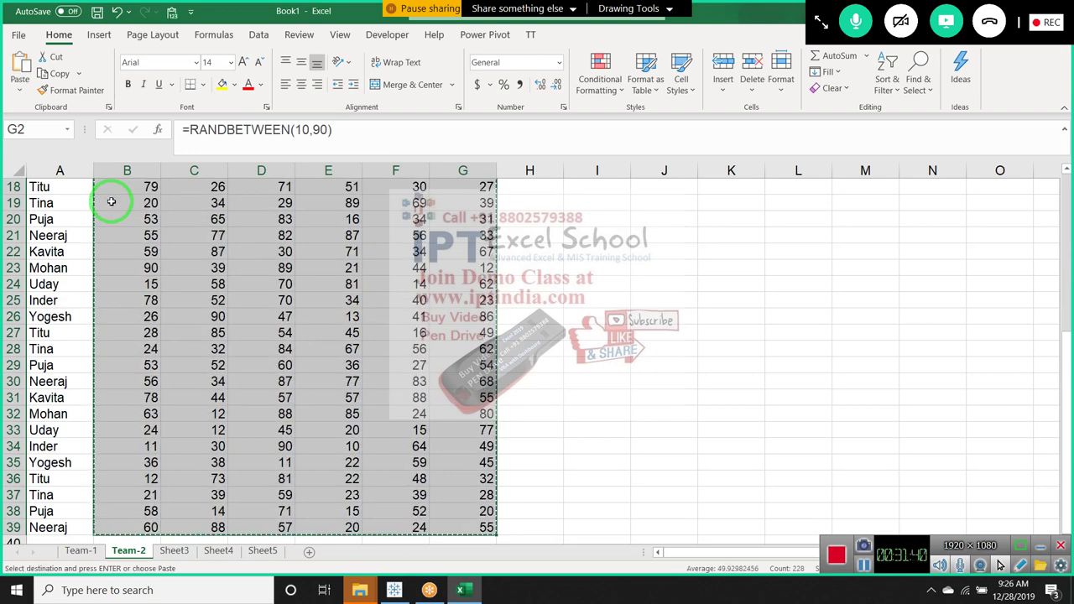
pyautogui.click(20, 90)
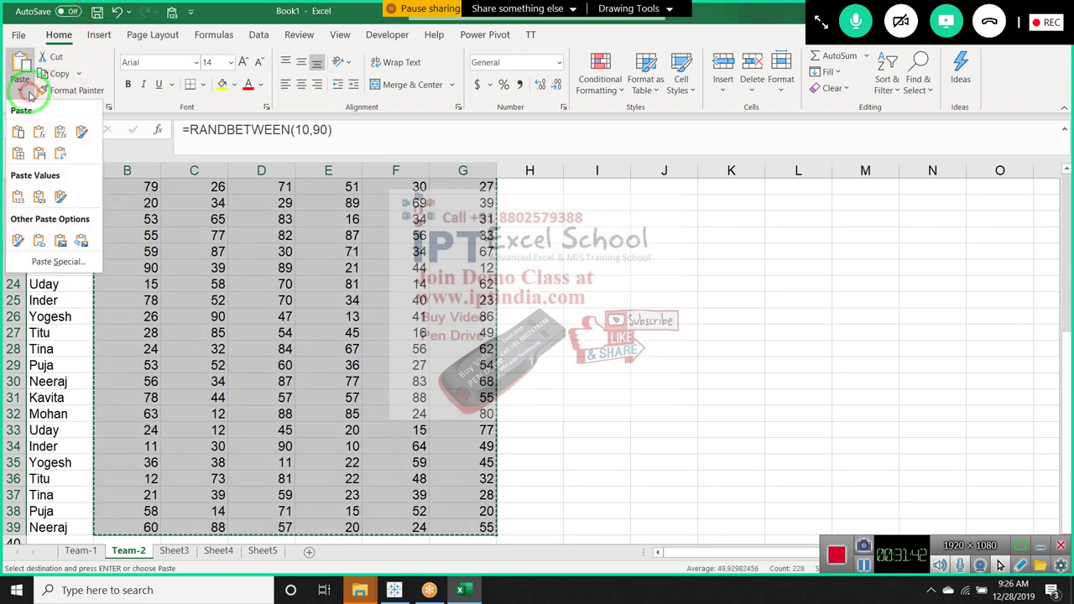
pyautogui.click(16, 202)
pyautogui.scroll(6, 268, 256)
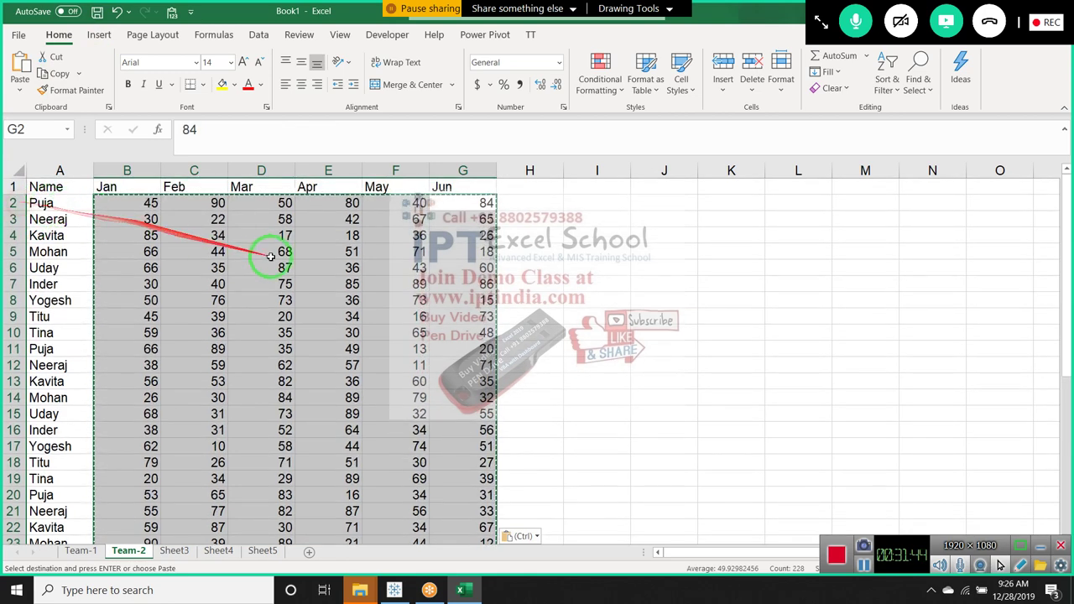
pyautogui.click(277, 253)
pyautogui.press('Escape')
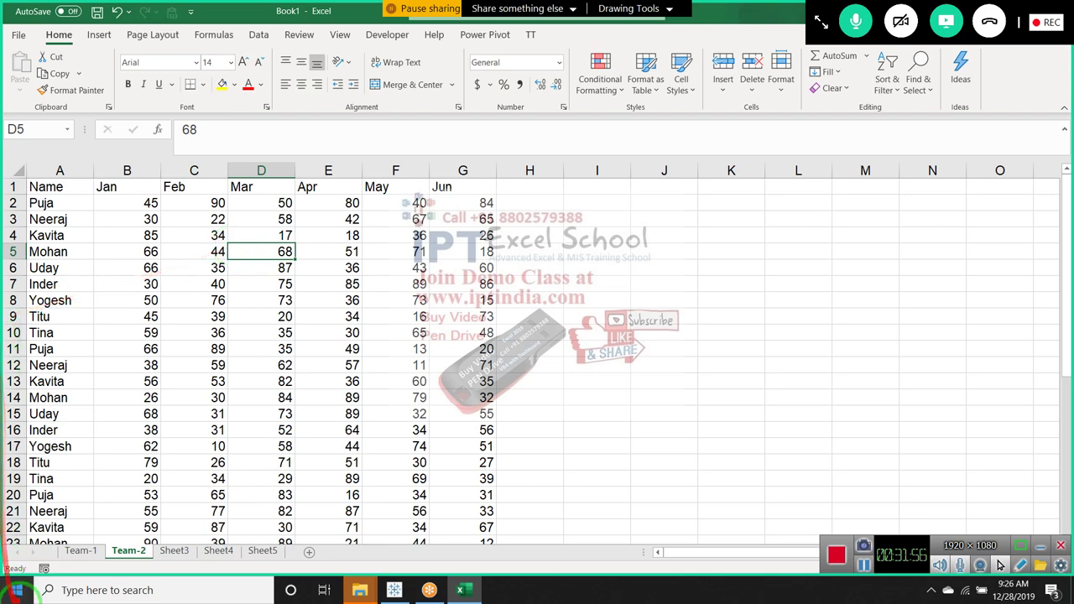
pyautogui.click(81, 550)
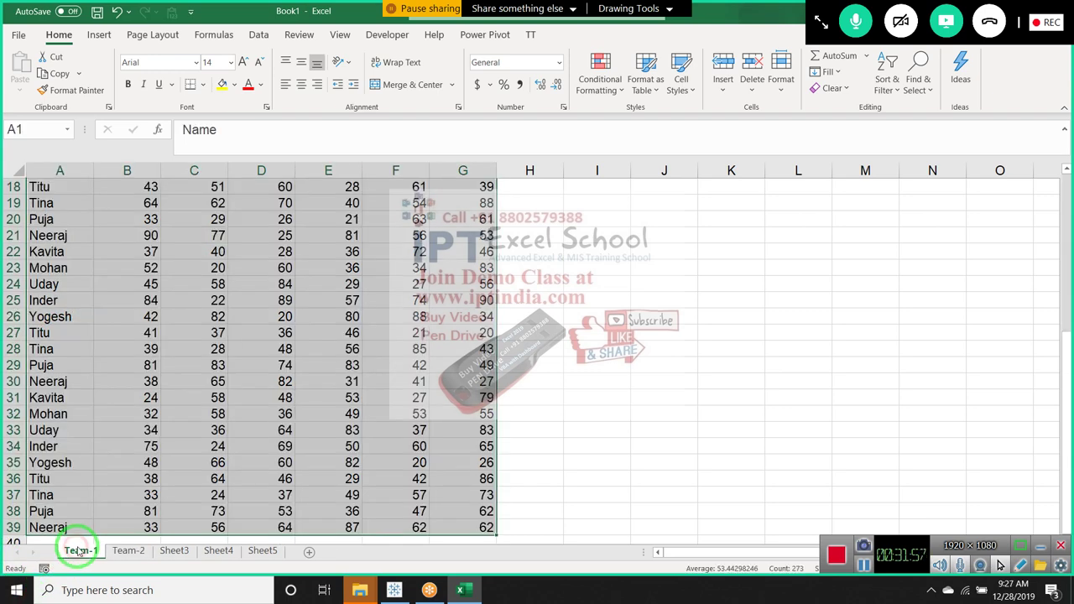
pyautogui.click(124, 551)
pyautogui.click(82, 550)
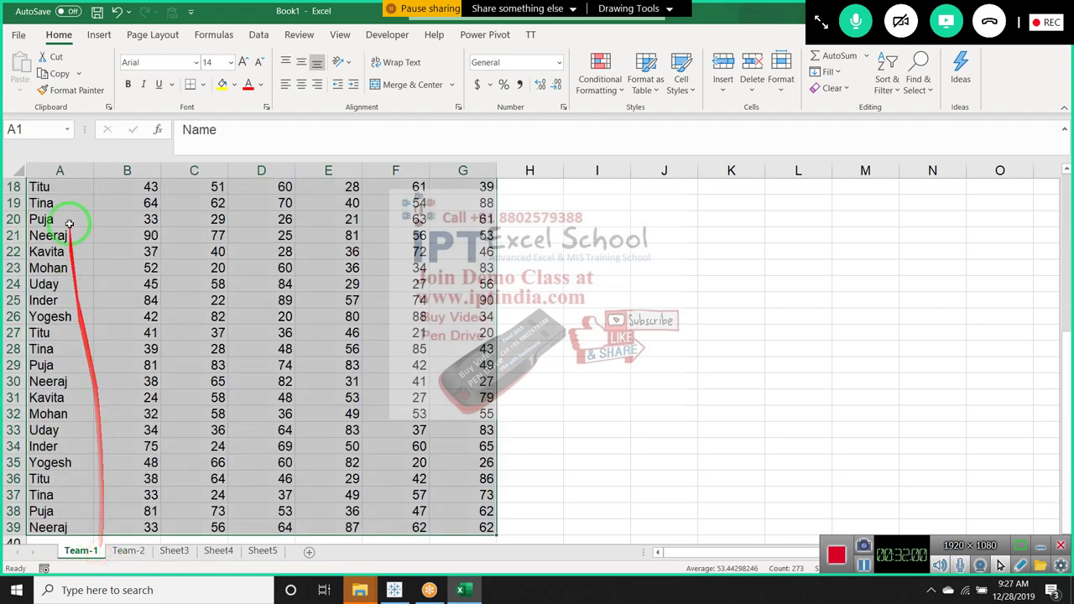
pyautogui.click(115, 269)
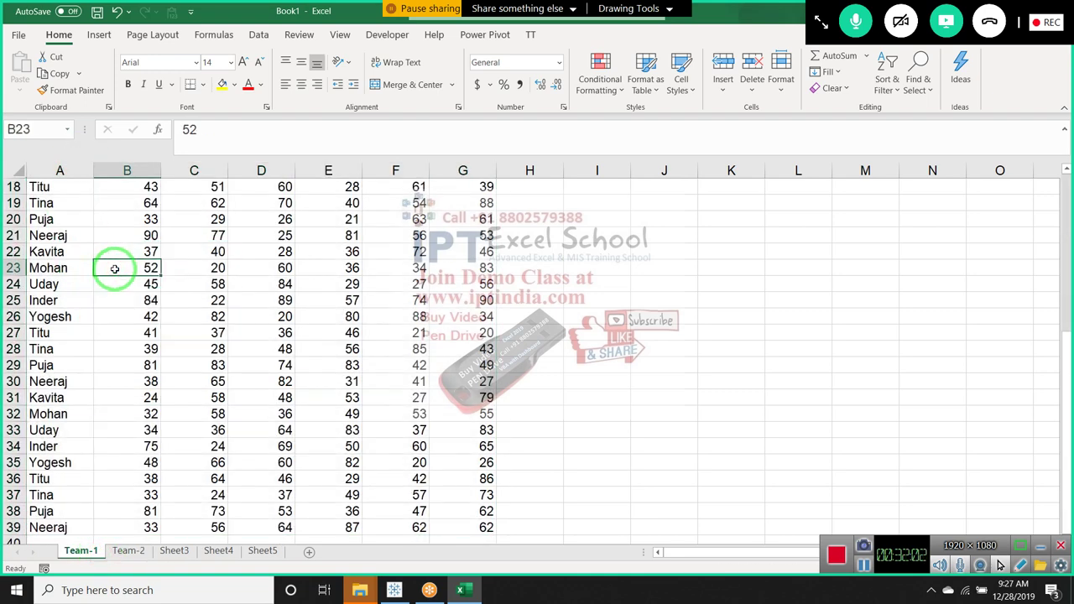
pyautogui.hotkey('ctrl', 'shift', 'Up')
pyautogui.hotkey('ctrl', 'Up')
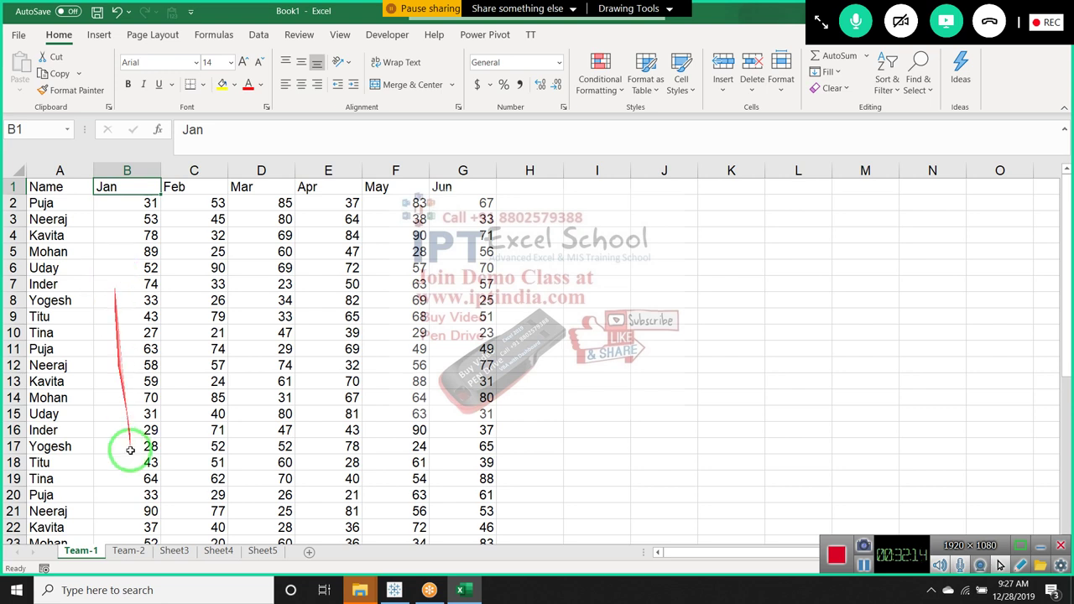
pyautogui.click(149, 554)
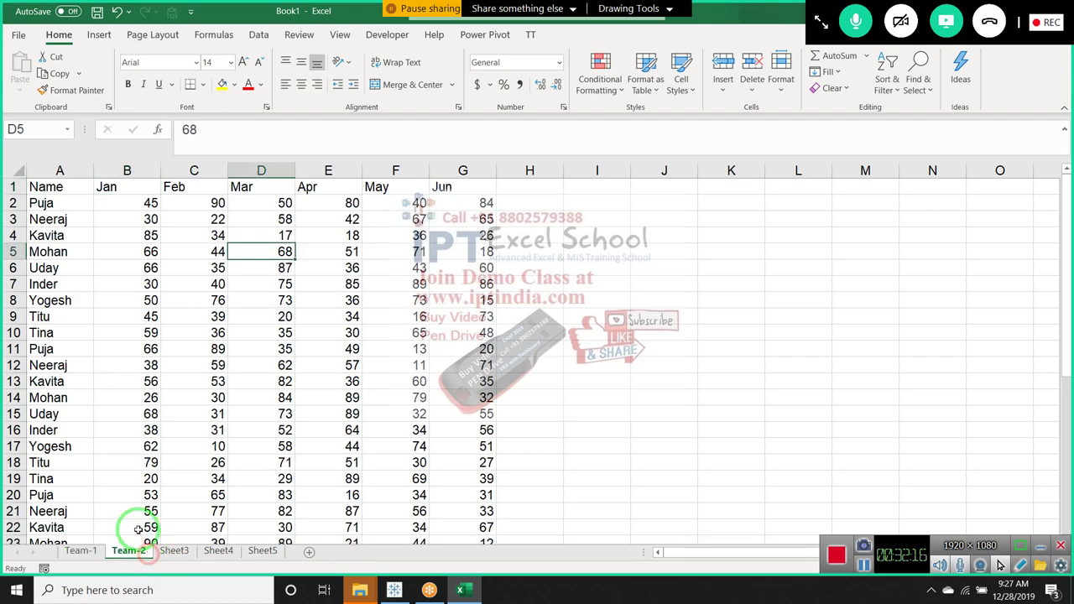
pyautogui.hotkey('ctrl', 'Home')
pyautogui.press('Down')
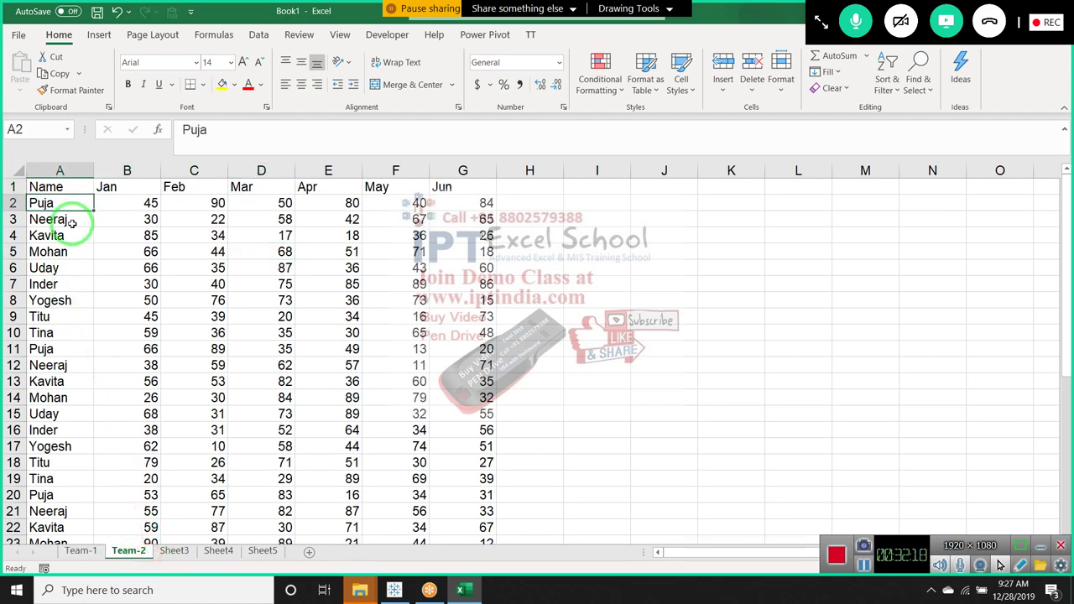
pyautogui.hotkey('ctrl', 'shift', 'Right')
pyautogui.hotkey('ctrl', 'shift', 'Down')
pyautogui.hotkey('ctrl', 'c')
pyautogui.moveTo(76, 233); pyautogui.dragTo(65, 399)
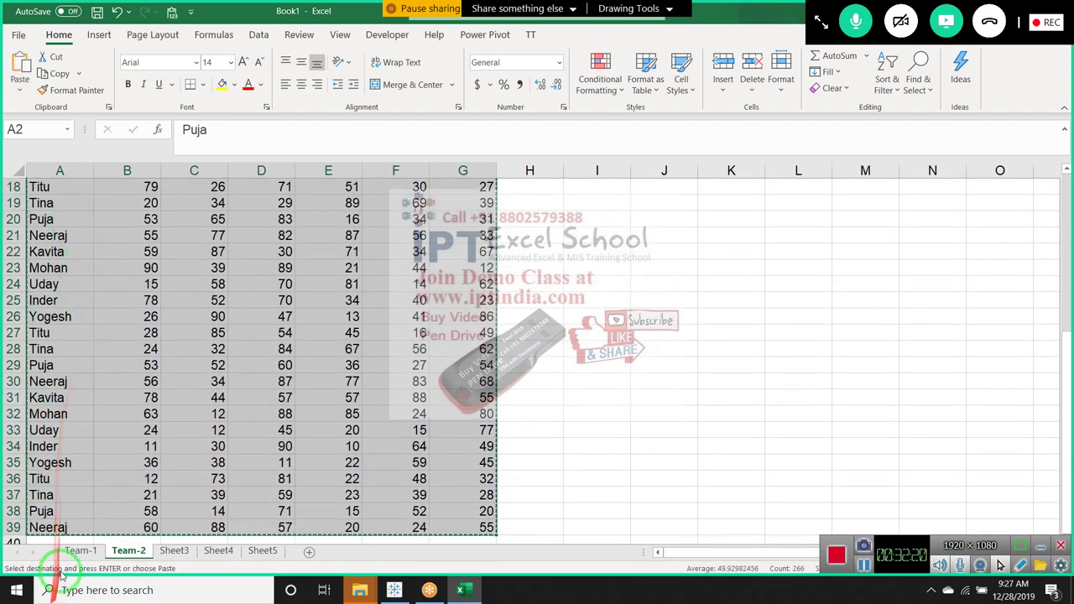
pyautogui.click(81, 550)
pyautogui.click(70, 490)
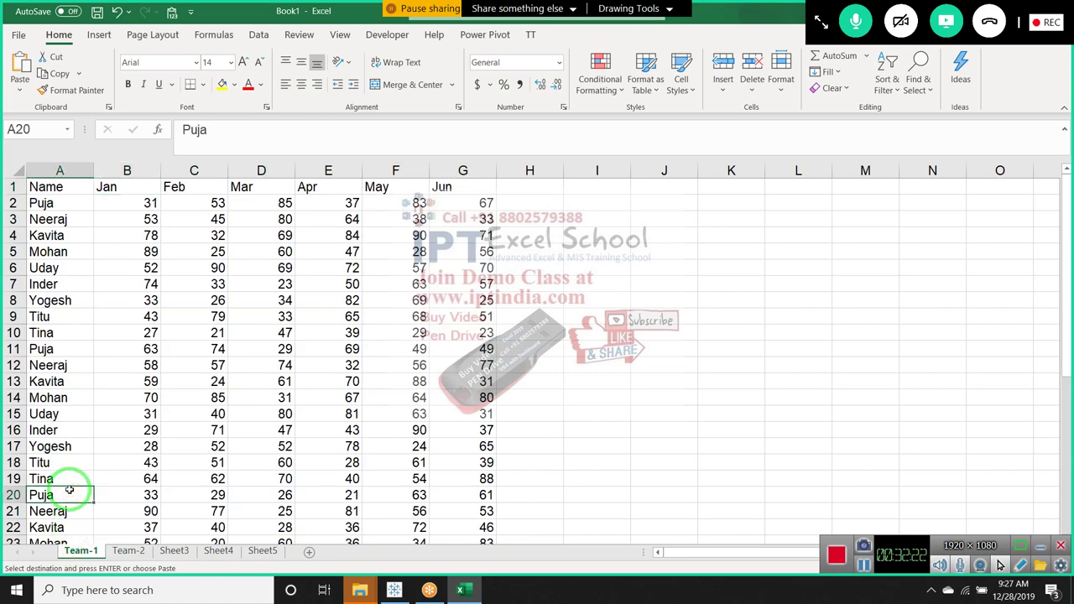
pyautogui.hotkey('ctrl', 'v')
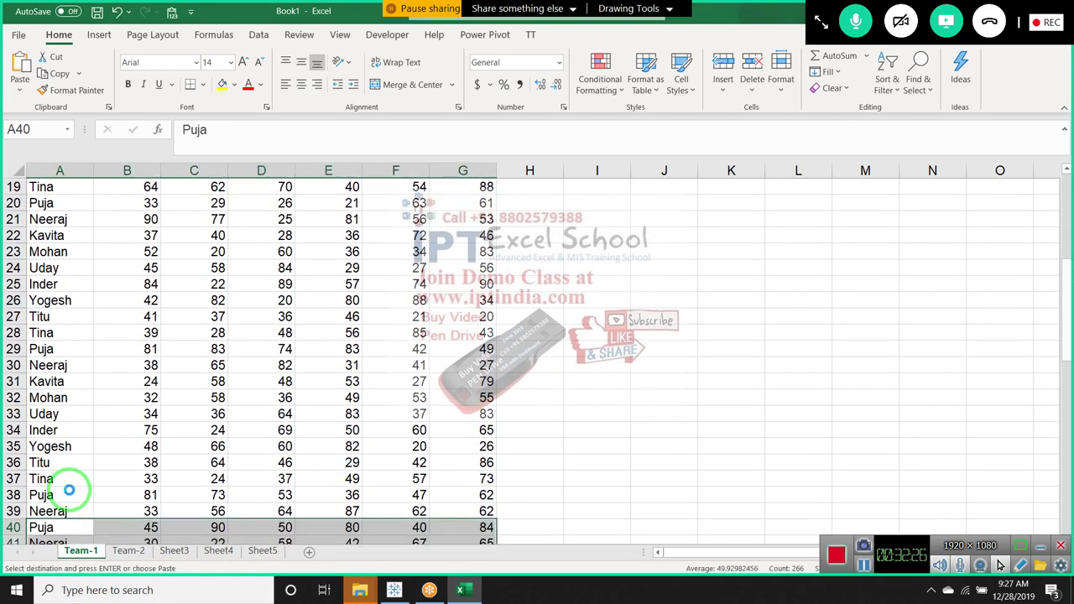
pyautogui.press('Delete')
pyautogui.click(103, 475)
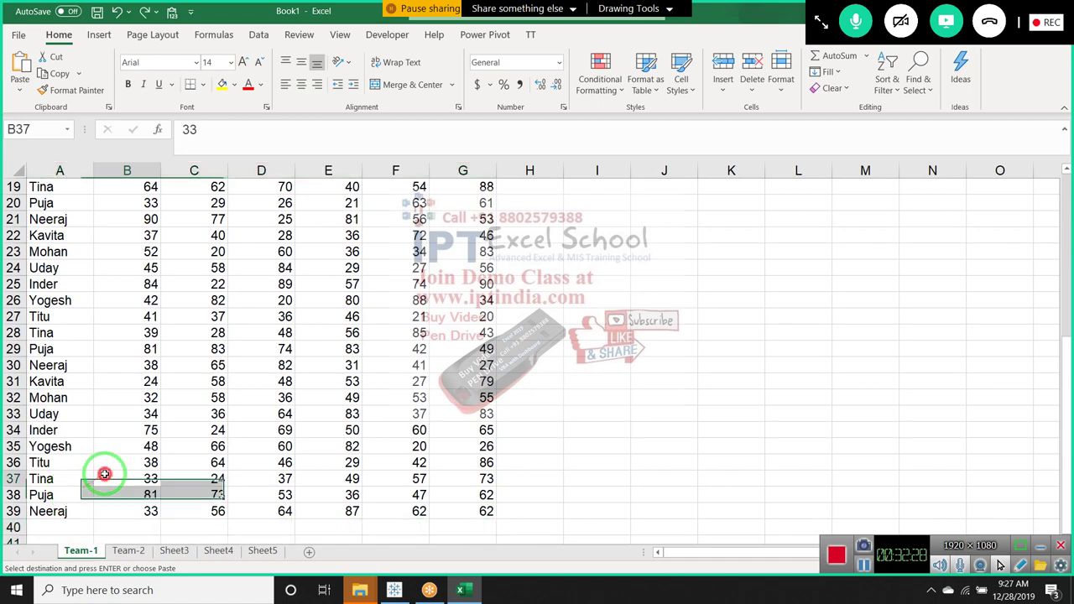
pyautogui.scroll(6, 126, 452)
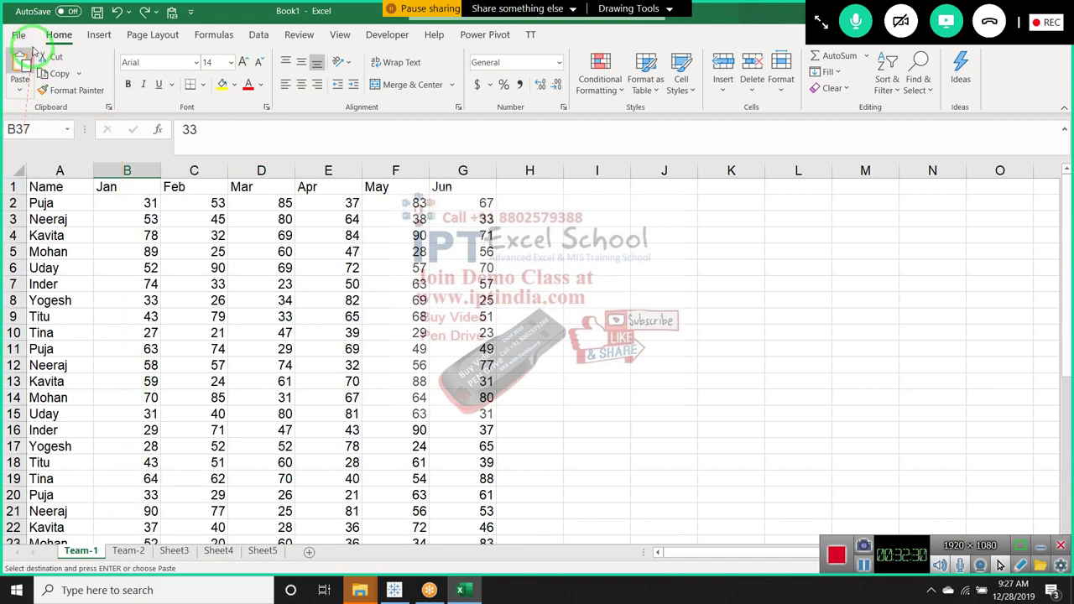
# - Save the workbook as PPQ in Desktop\New folder, declining to overwrite the existing PQ file
pyautogui.click(98, 15)
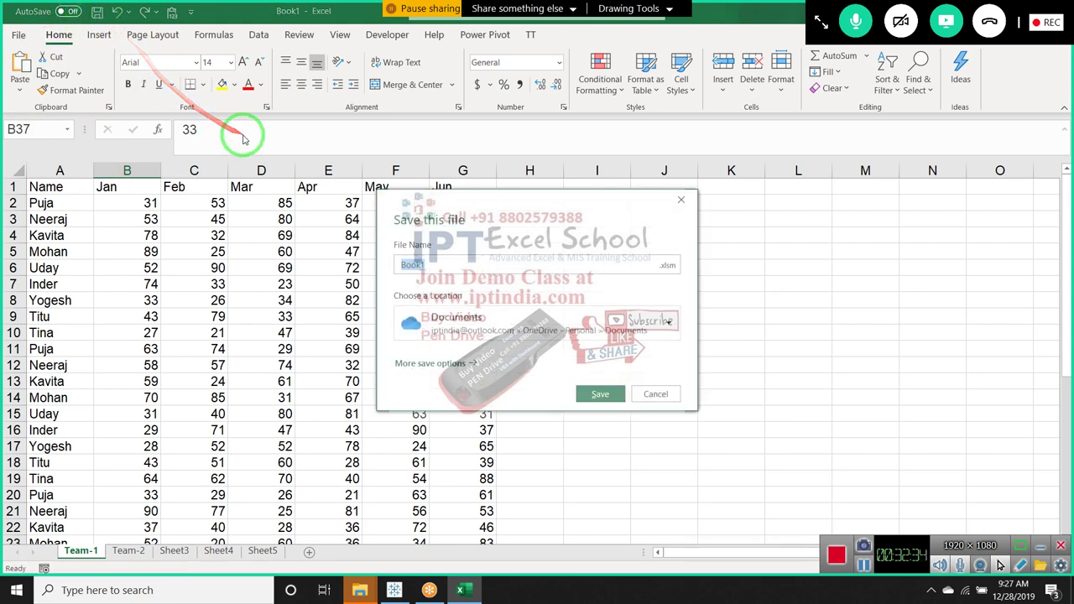
pyautogui.click(460, 364)
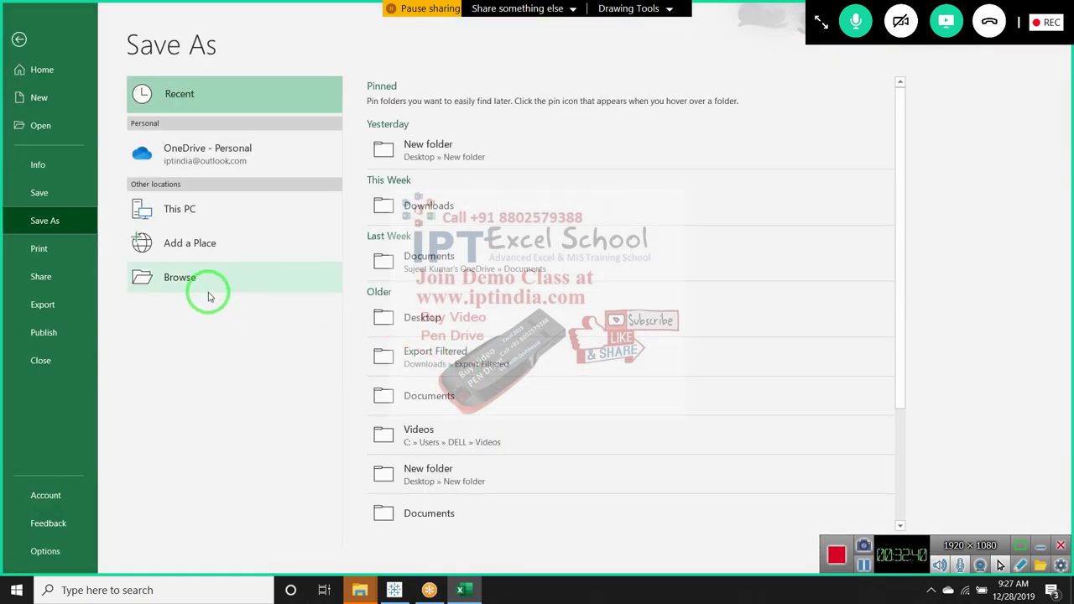
pyautogui.click(409, 466)
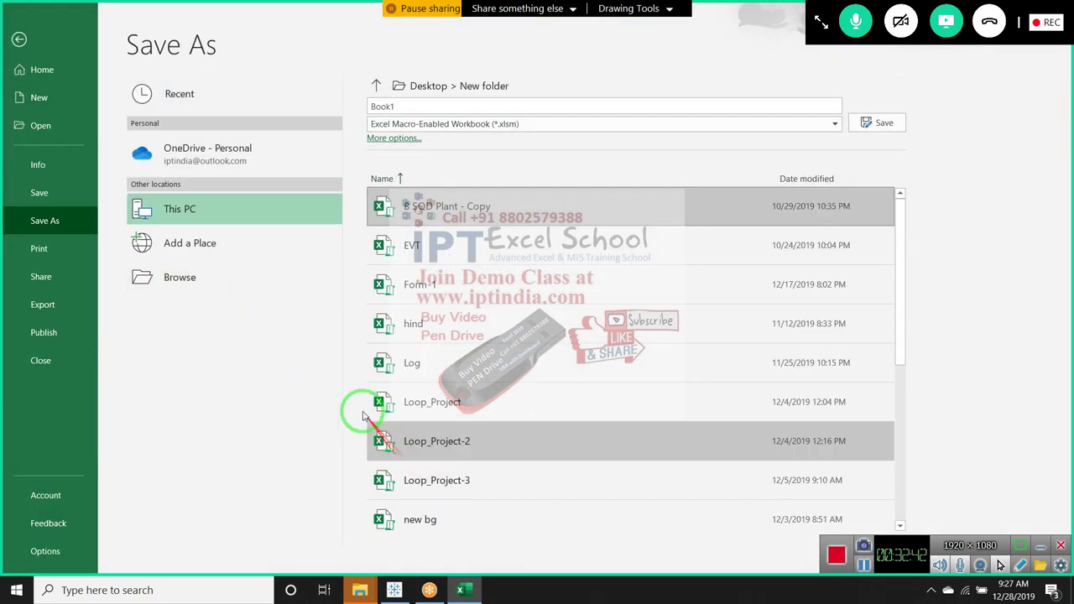
pyautogui.click(425, 106)
pyautogui.write('PQ')
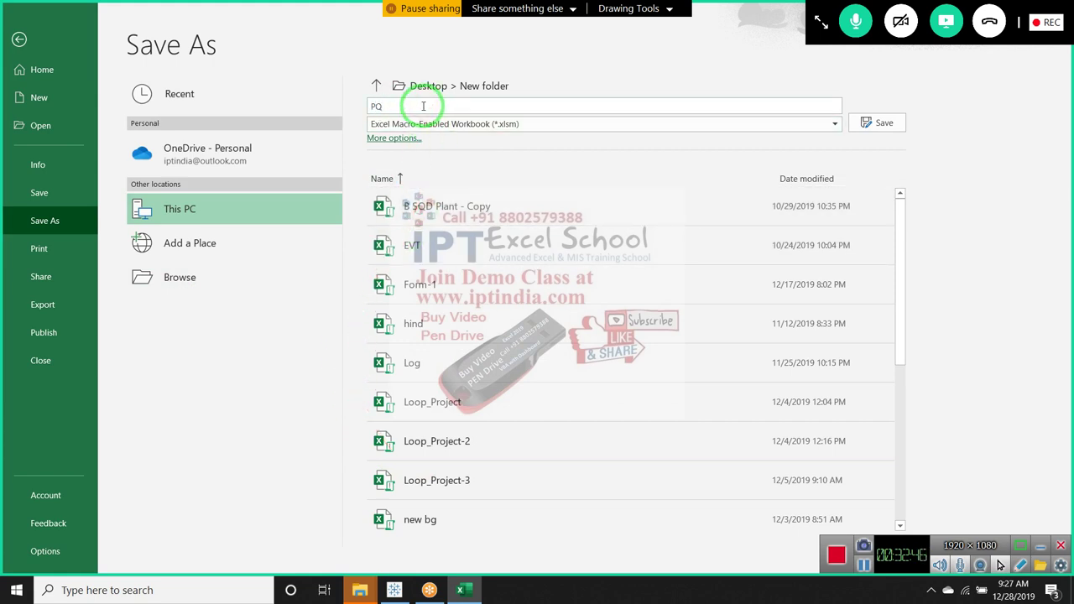
pyautogui.click(903, 125)
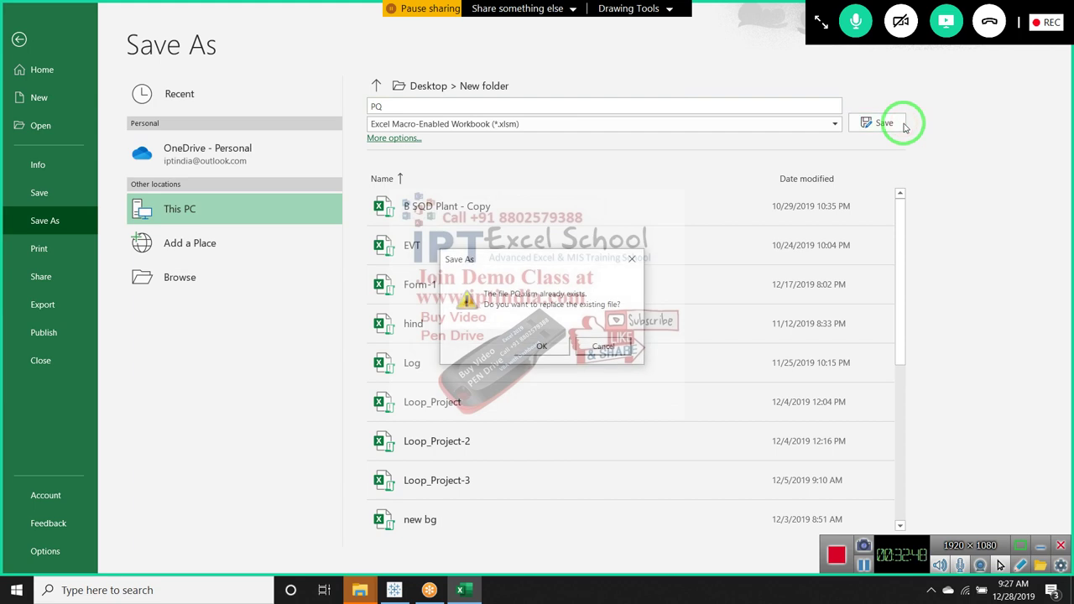
pyautogui.press('Escape')
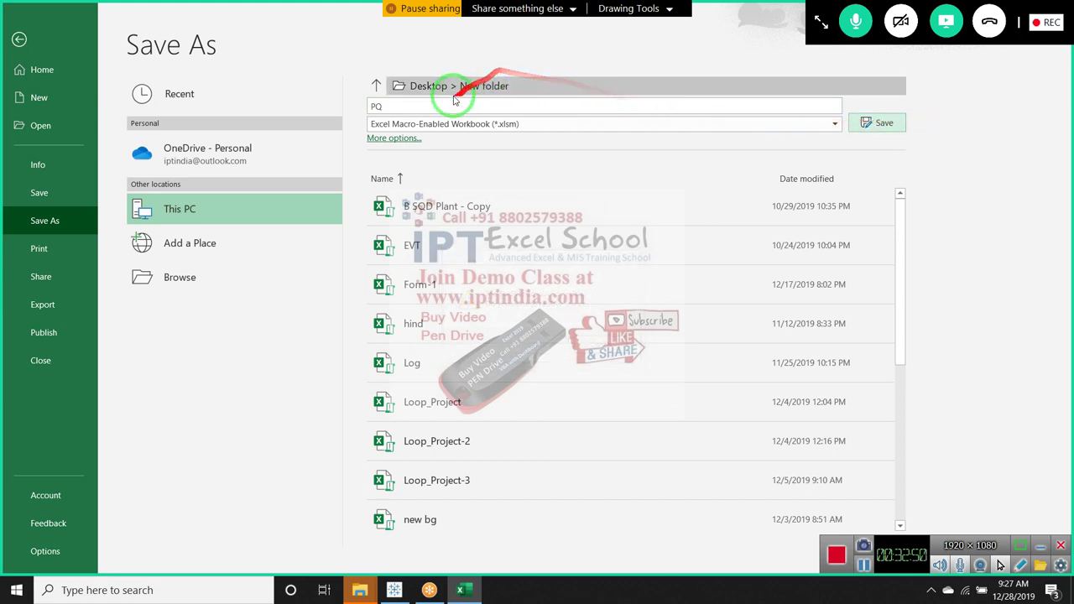
pyautogui.click(451, 100)
pyautogui.write('P')
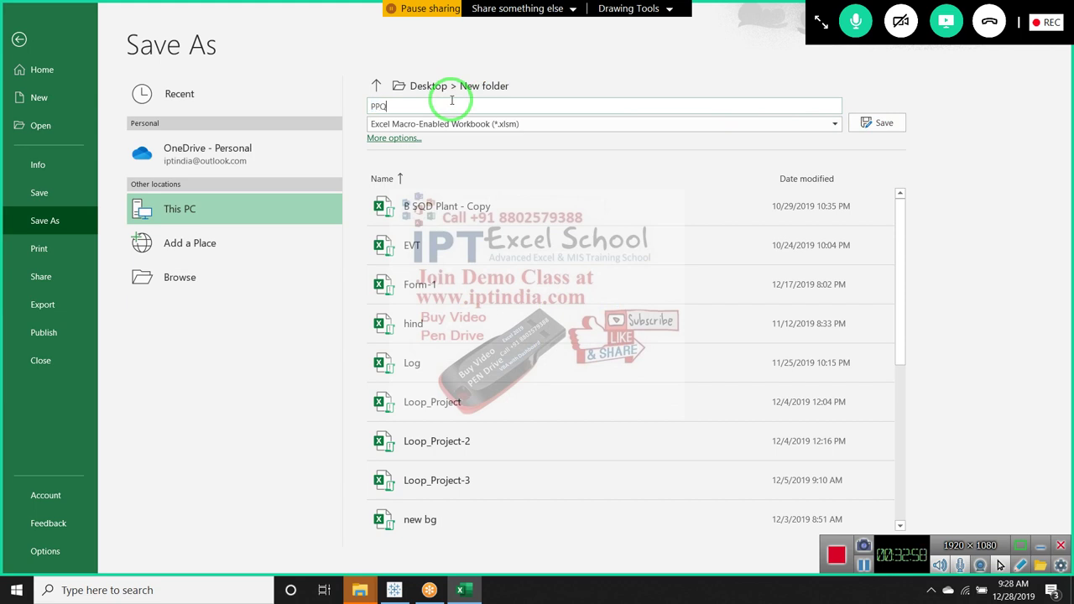
pyautogui.click(887, 122)
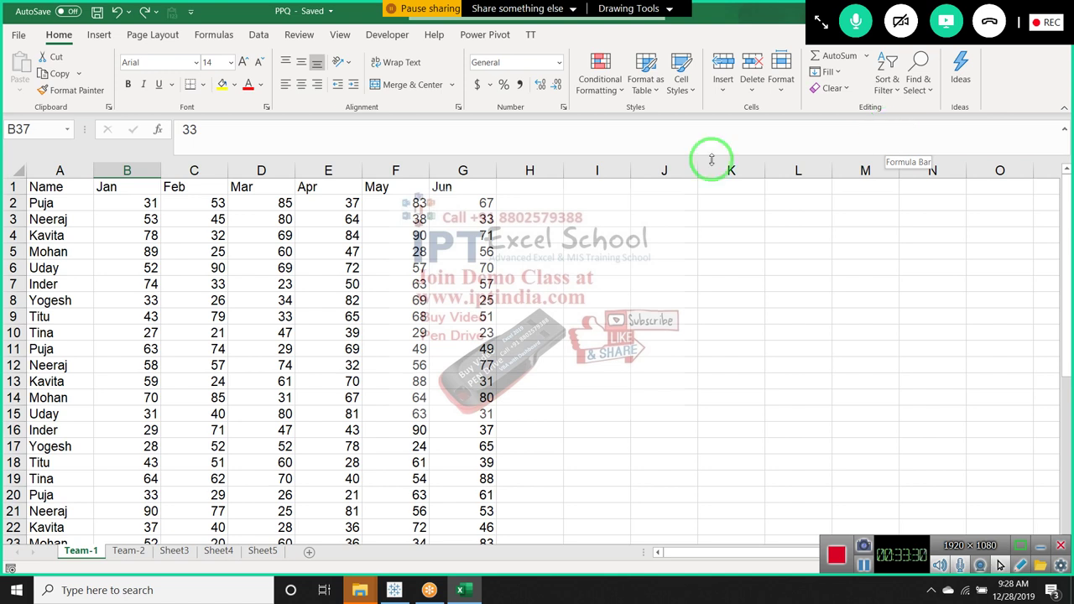
# - On the empty Sheet3, choose Data > Get Data > From File > From Workbook
pyautogui.click(124, 550)
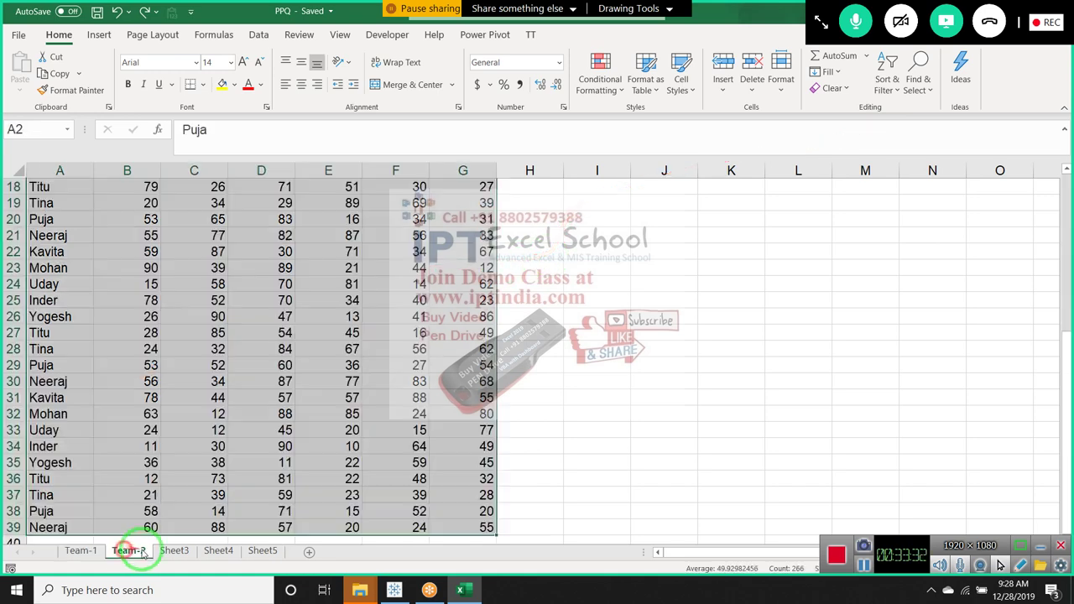
pyautogui.click(176, 552)
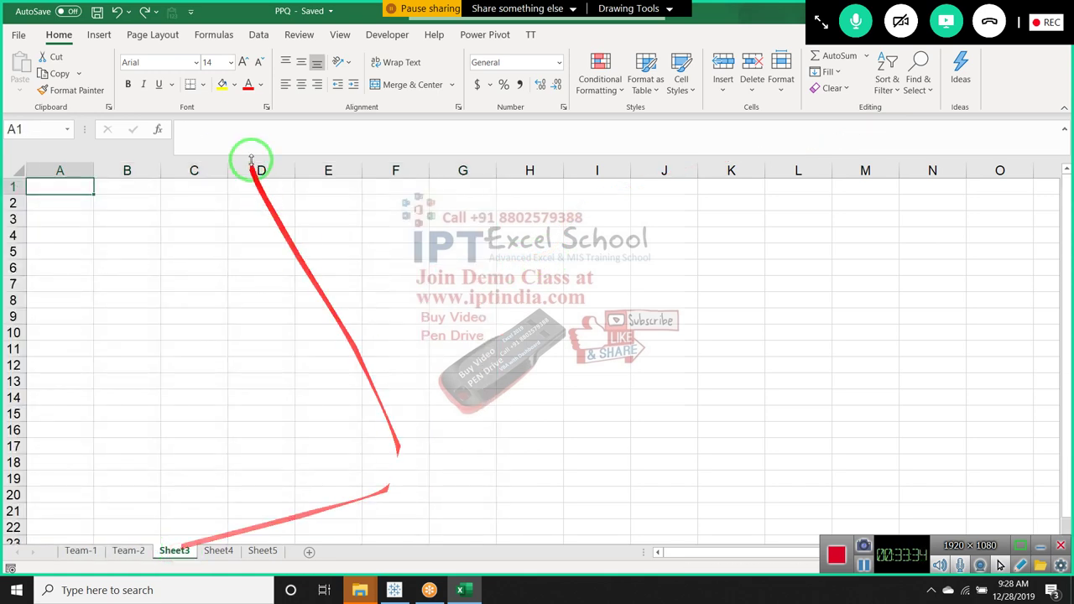
pyautogui.click(250, 39)
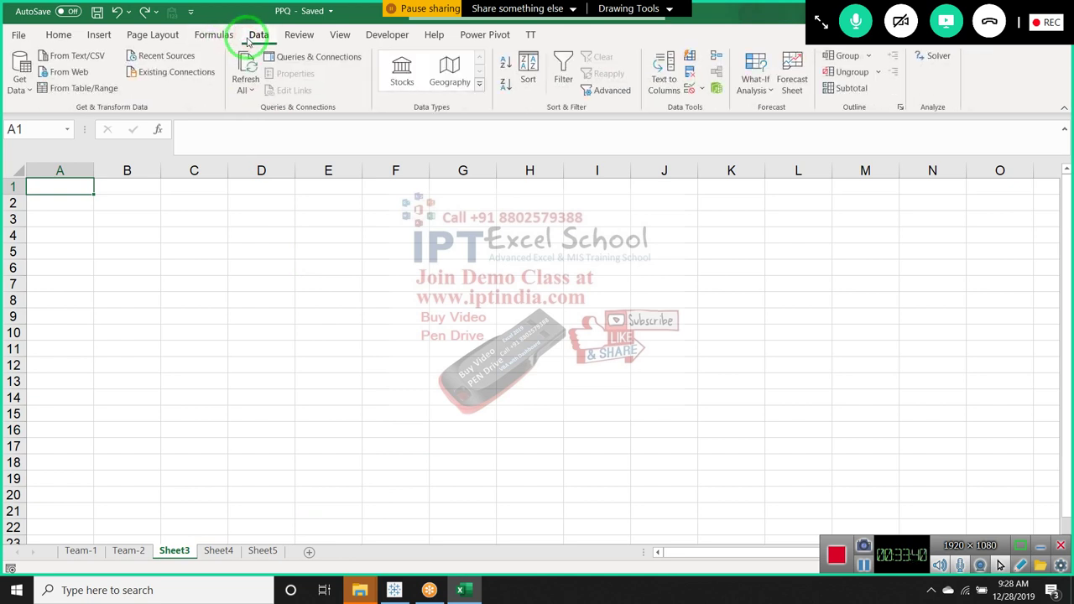
pyautogui.click(20, 87)
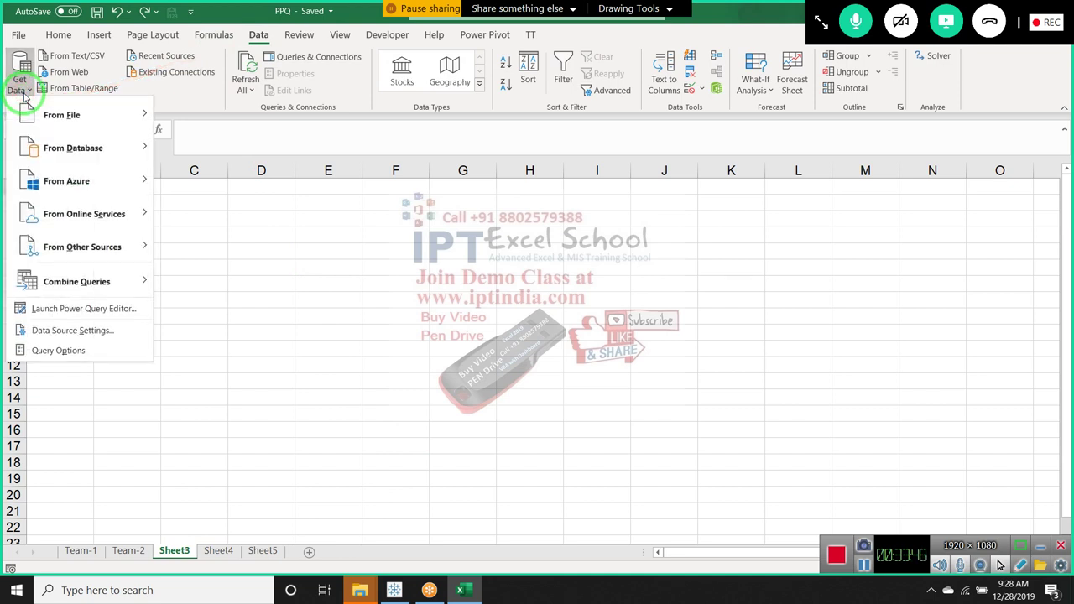
pyautogui.moveTo(32, 124)
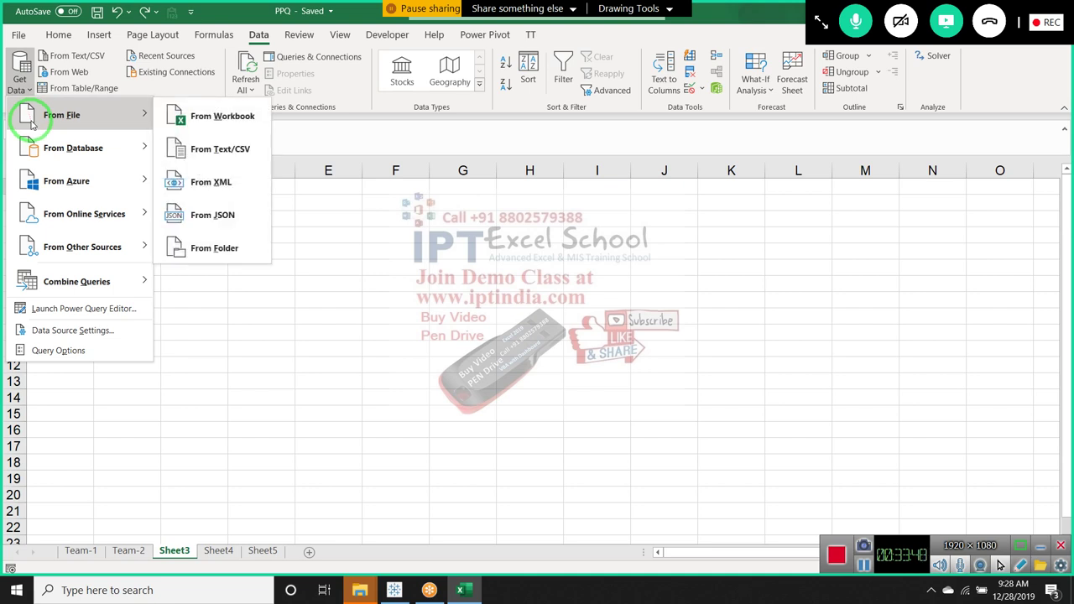
pyautogui.click(189, 115)
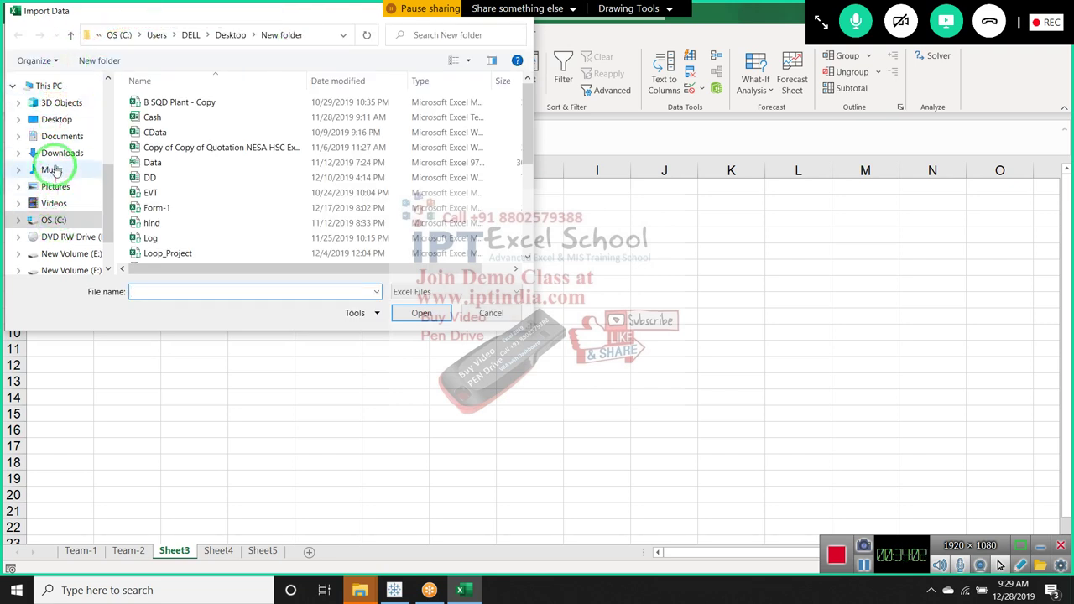
# - Pick PPQ from Desktop\New folder and import it
pyautogui.click(59, 125)
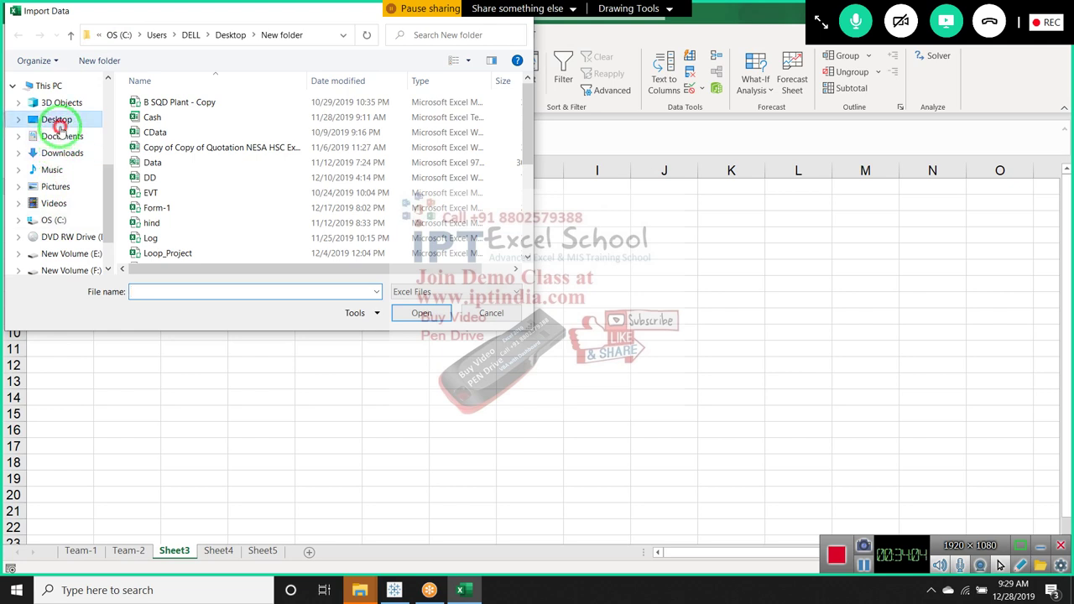
pyautogui.doubleClick(202, 106)
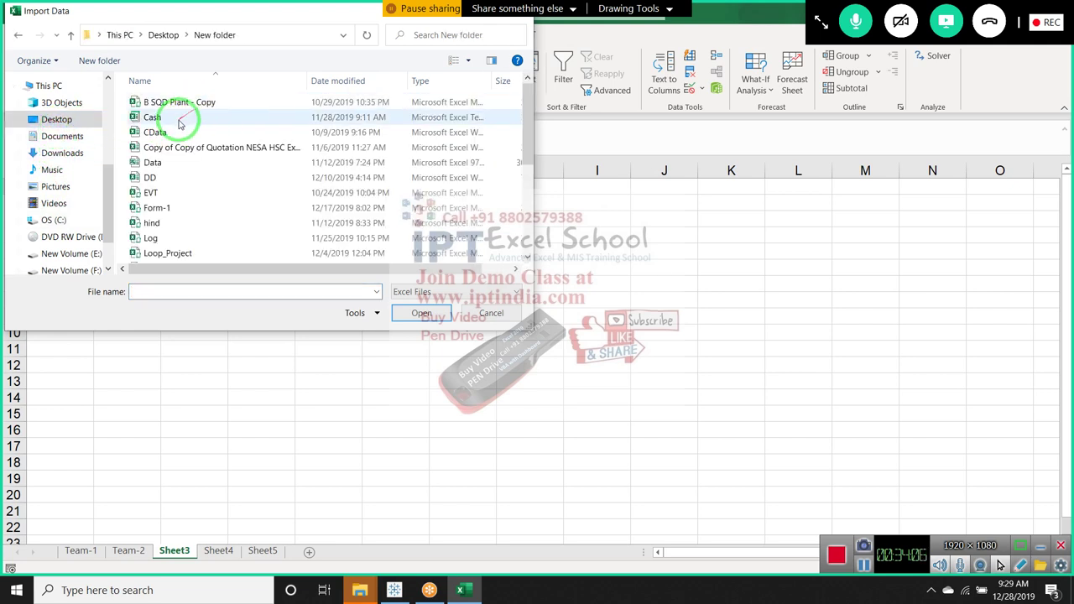
pyautogui.click(163, 174)
pyautogui.press('p')
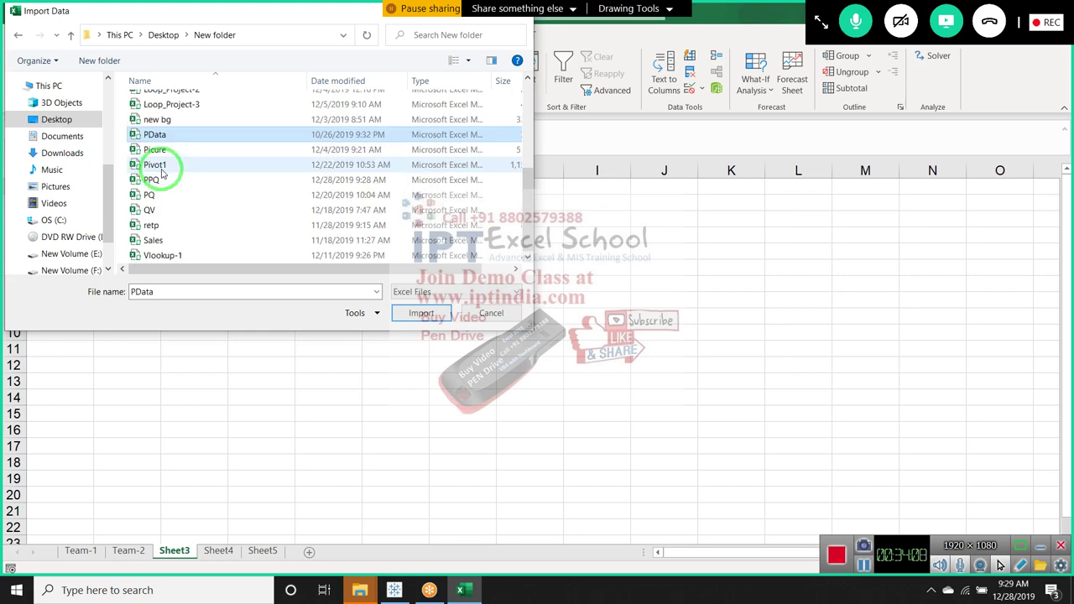
pyautogui.click(182, 179)
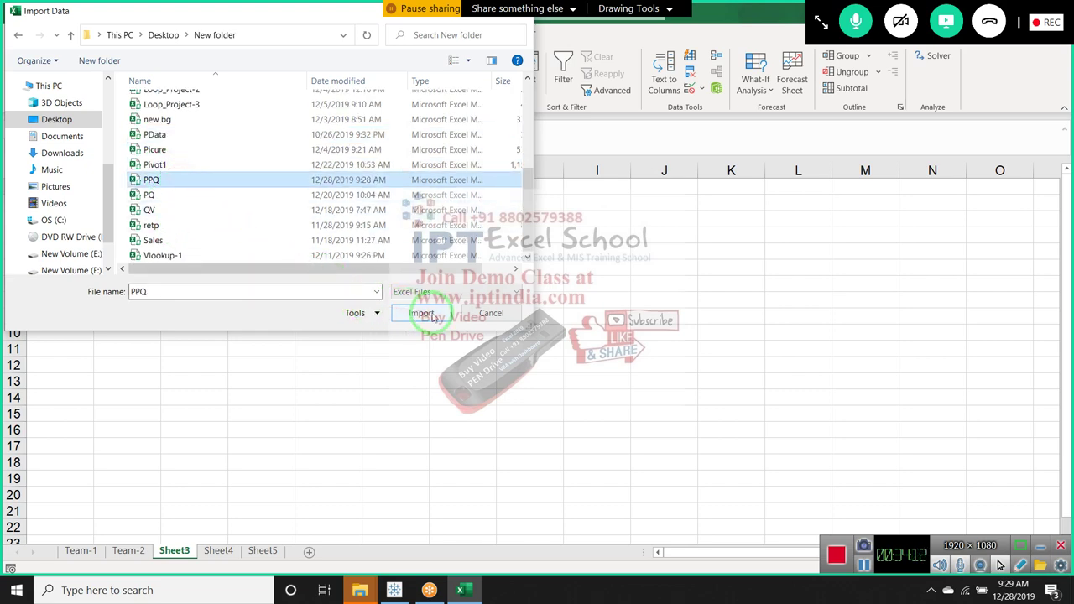
pyautogui.click(431, 317)
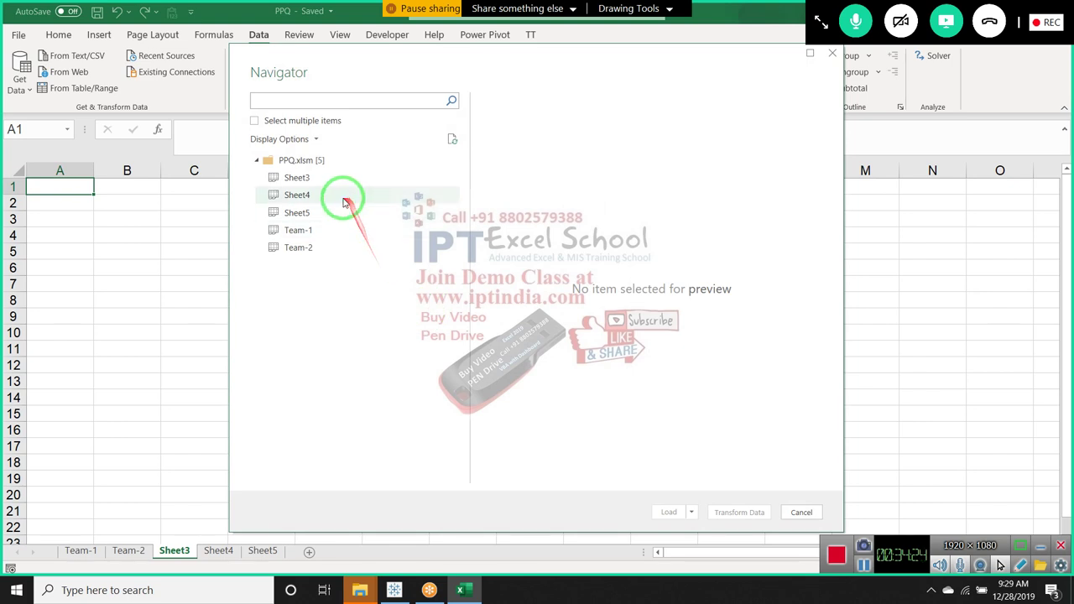
# - Preview Sheet3, Team-2 and Team-1 from PPQ.xlsm, then send Team-1 to Power Query Editor
pyautogui.click(300, 183)
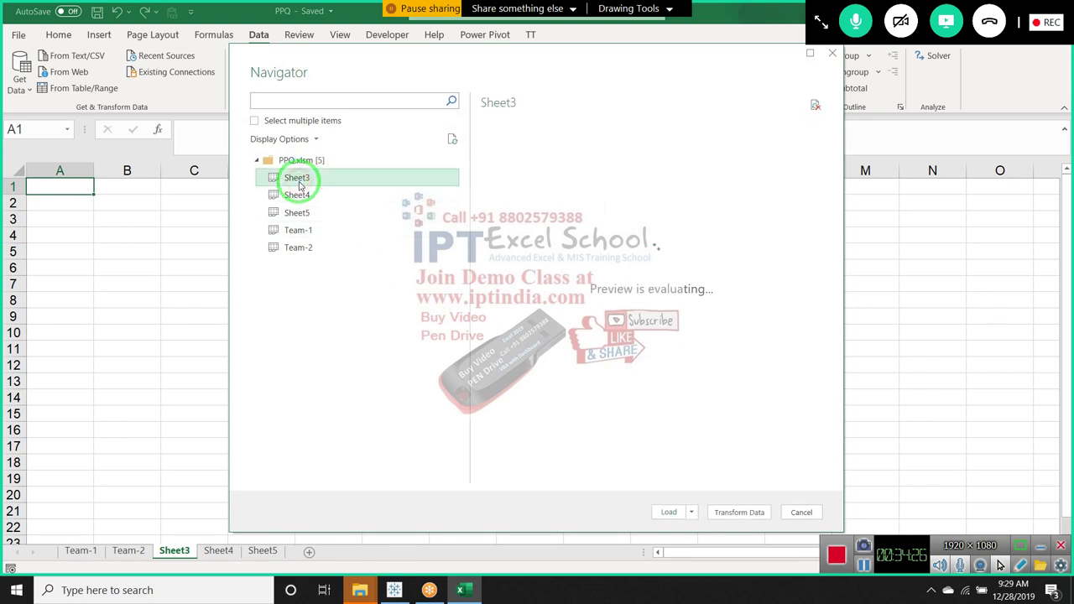
pyautogui.click(307, 246)
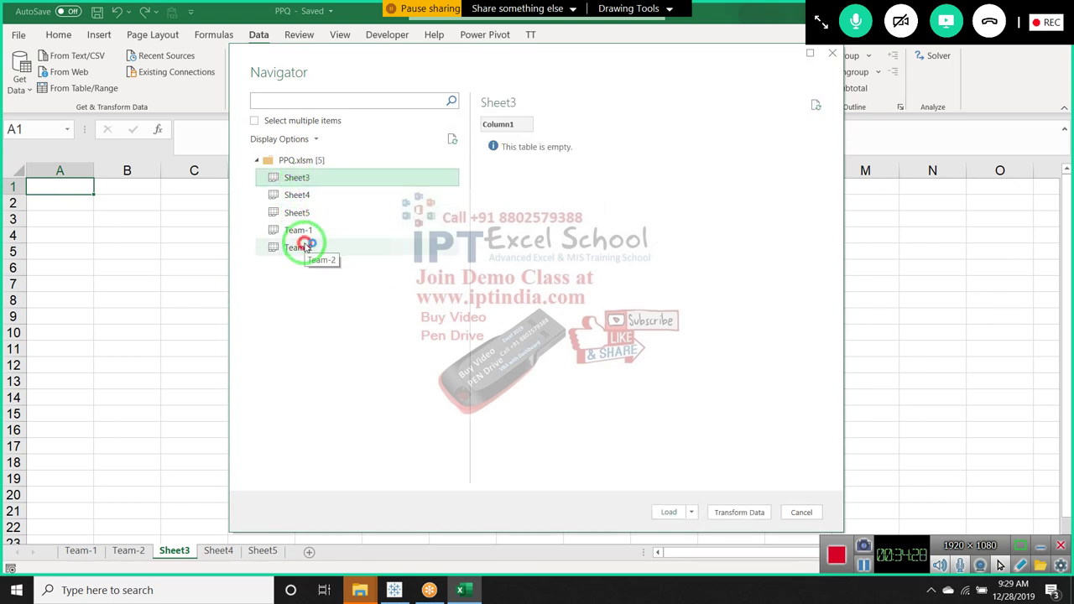
pyautogui.click(303, 238)
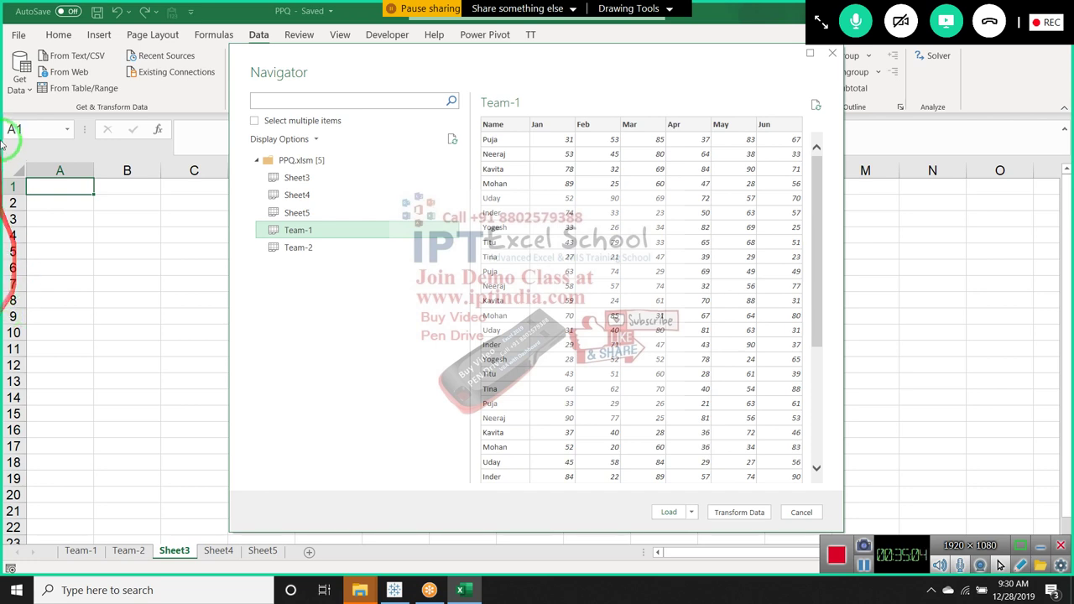
pyautogui.moveTo(5, 168)
pyautogui.mouseDown()
pyautogui.moveTo(283, 222)
pyautogui.moveTo(827, 560)
pyautogui.mouseUp()
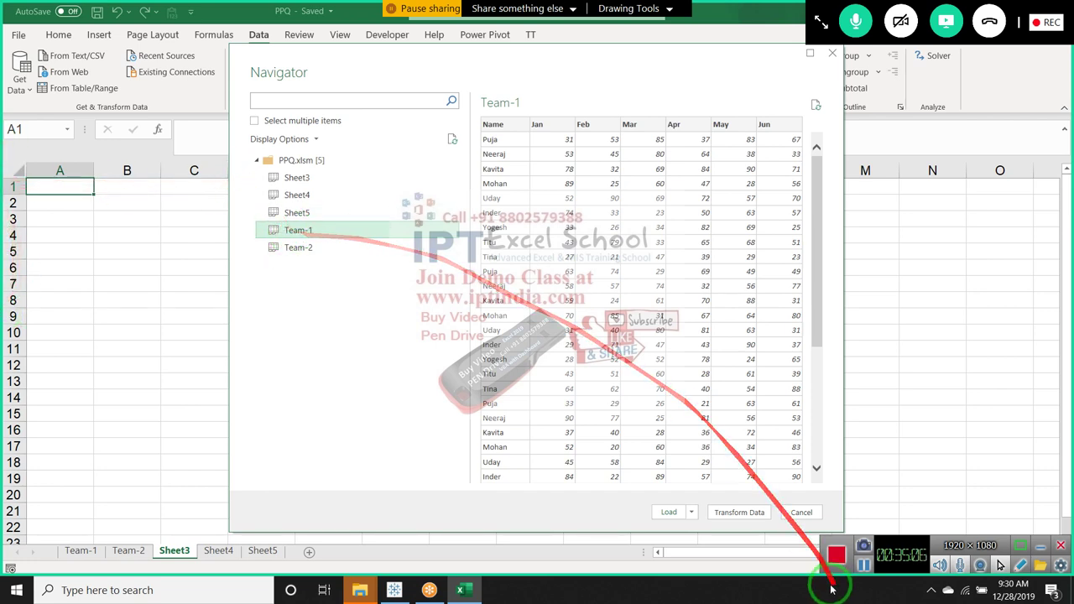
pyautogui.click(751, 518)
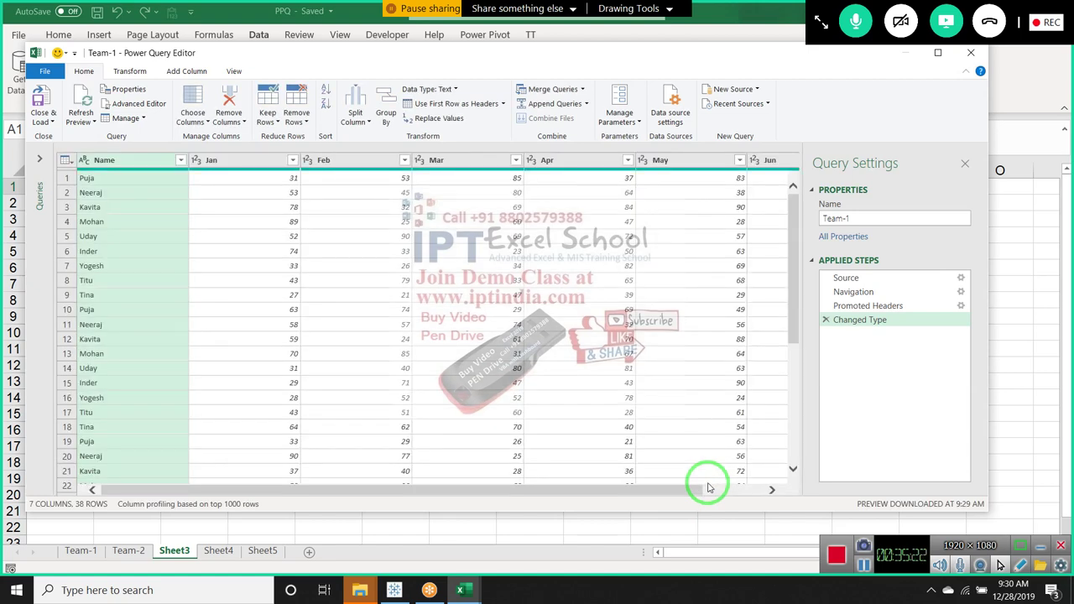
# - Step through the row 5 values (Apr, Jun) of the Uday record in Team-1
pyautogui.click(544, 236)
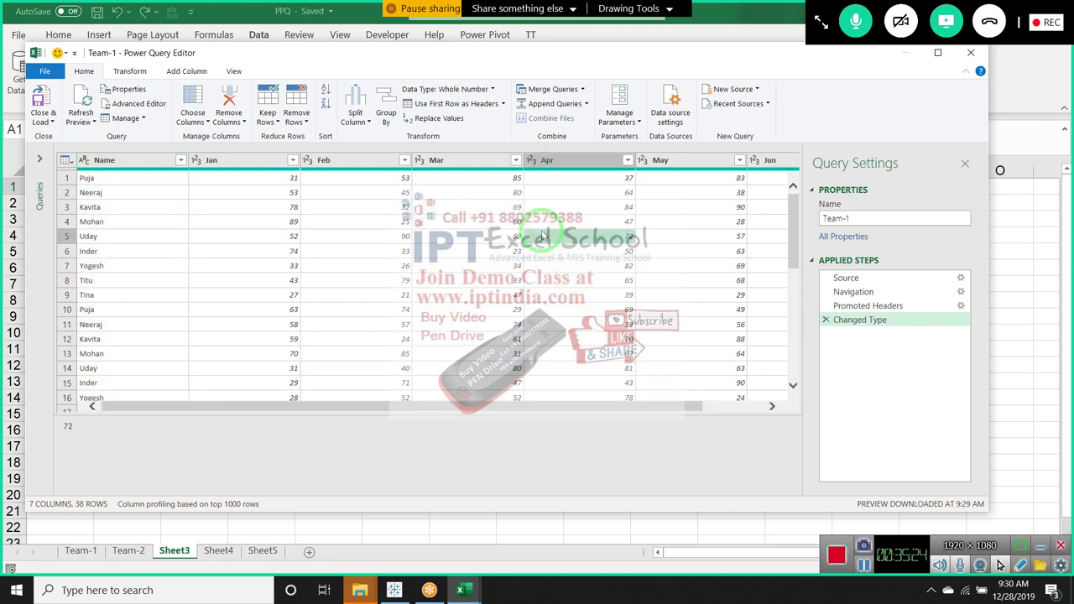
pyautogui.press('Right')
pyautogui.press('Right')
pyautogui.press('Left')
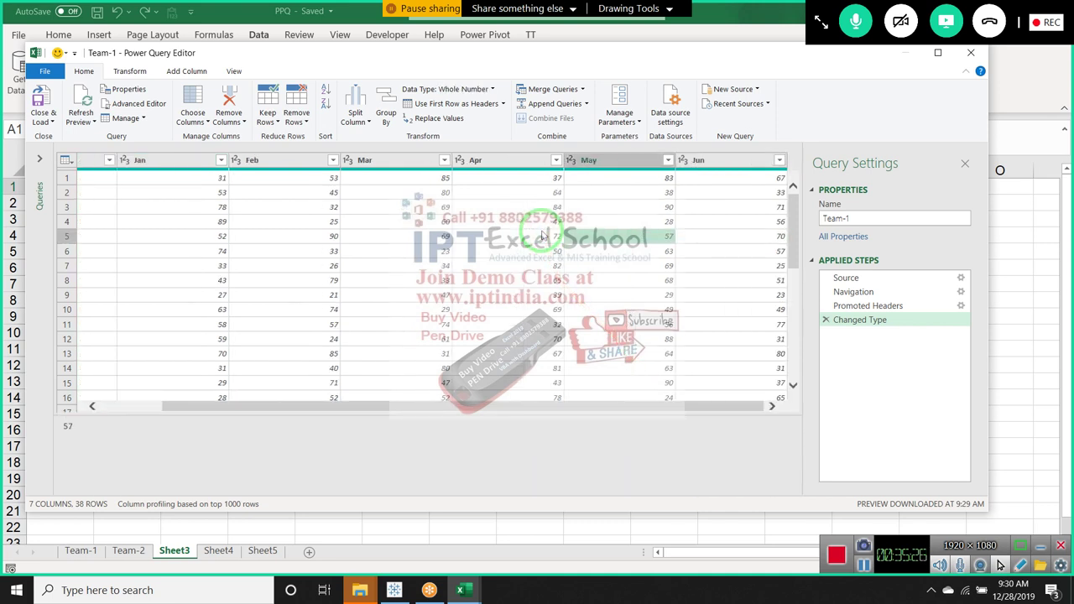
pyautogui.press('Left')
pyautogui.press('Left')
pyautogui.press('Left')
pyautogui.press('Right')
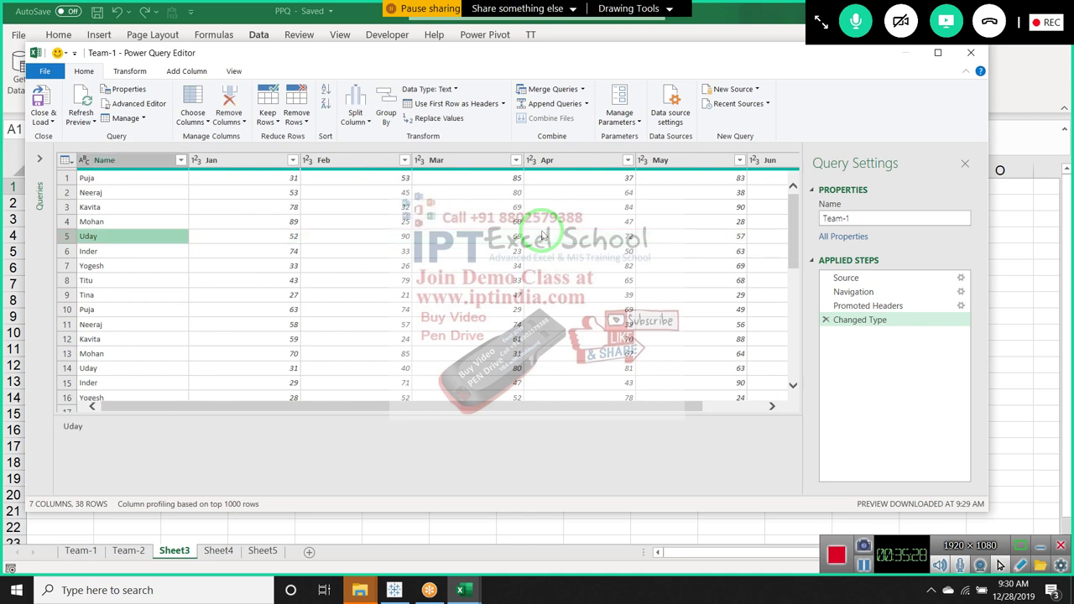
pyautogui.press('Right')
pyautogui.press('Right')
pyautogui.press('Right')
pyautogui.press('Right')
pyautogui.press('Right')
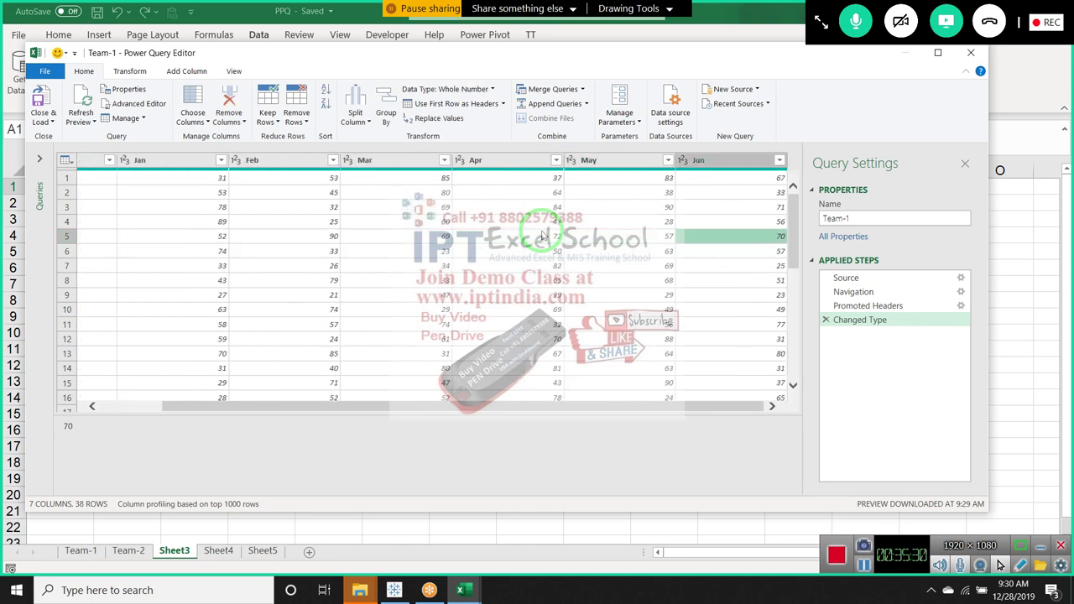
# - Glance at the Add Column tools, then close Power Query Editor, discarding the changes
pyautogui.click(186, 71)
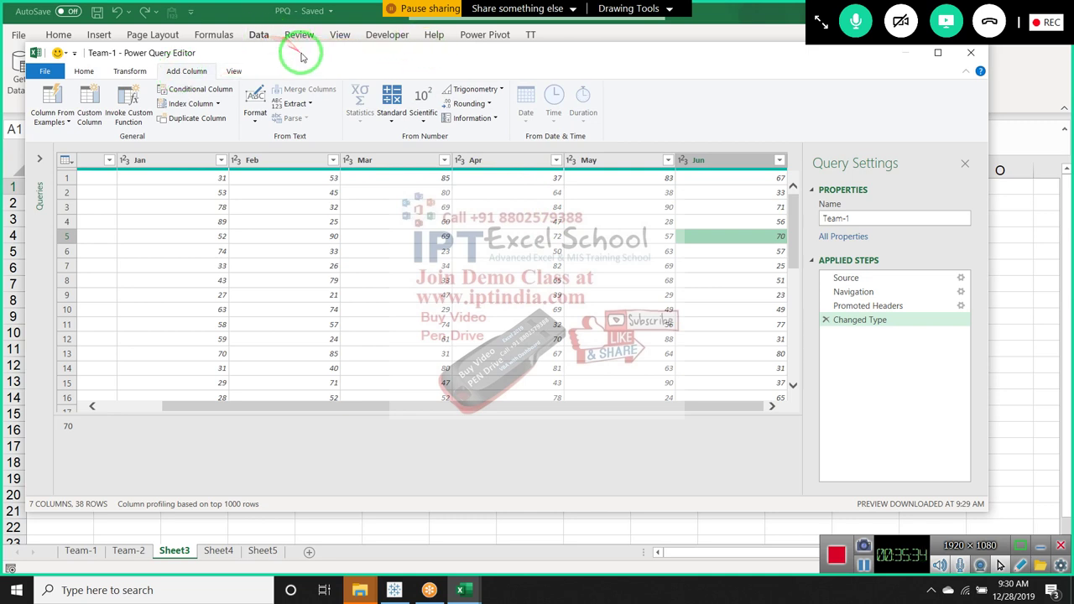
pyautogui.moveTo(302, 57); pyautogui.dragTo(301, 59)
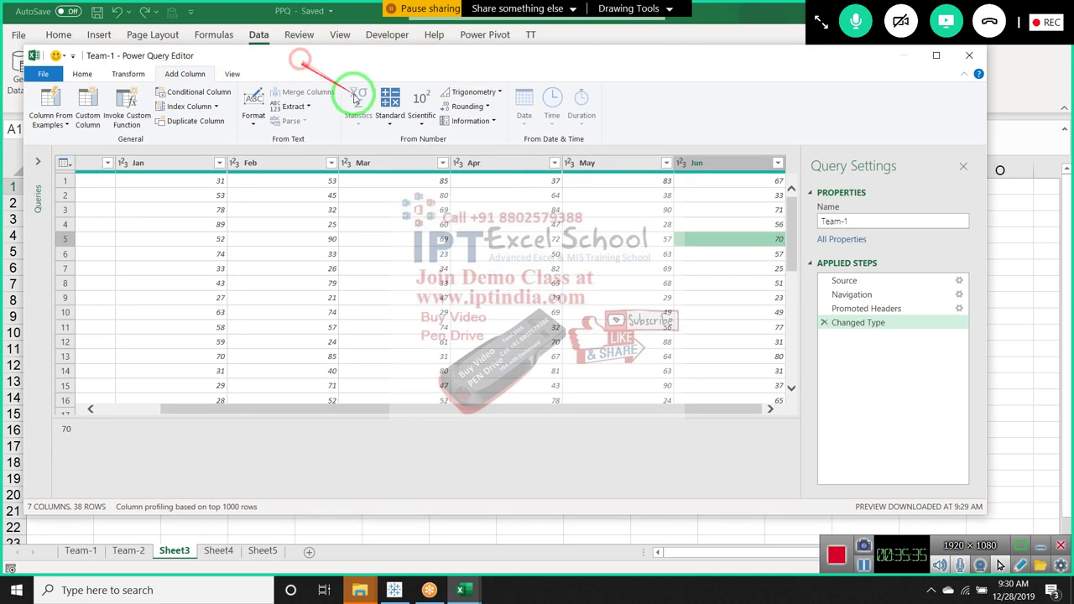
pyautogui.click(974, 57)
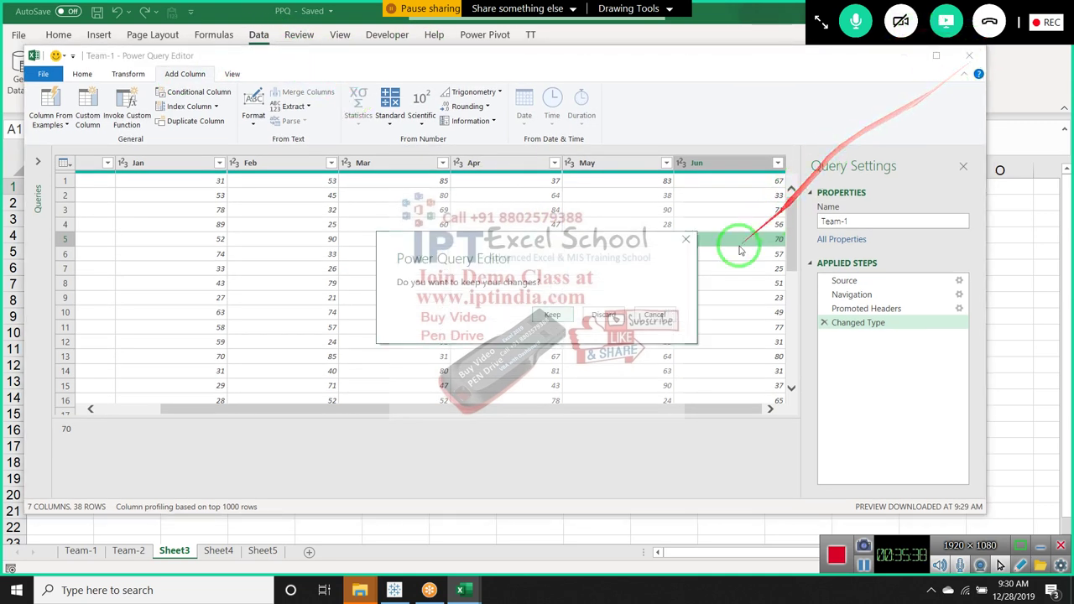
pyautogui.click(600, 317)
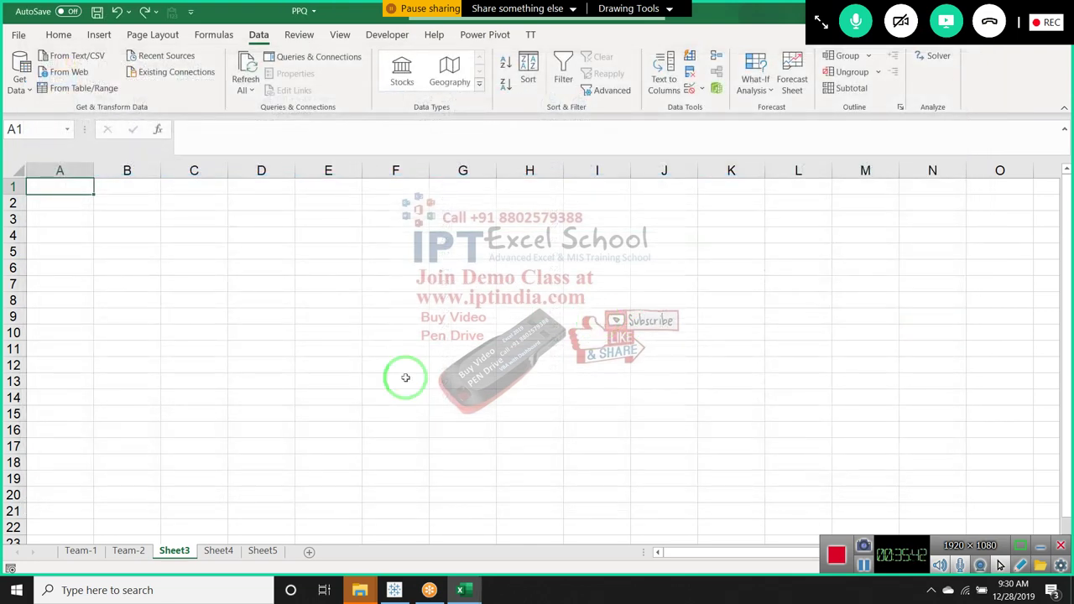
# - Open Get Data and show the From File import options
pyautogui.click(19, 84)
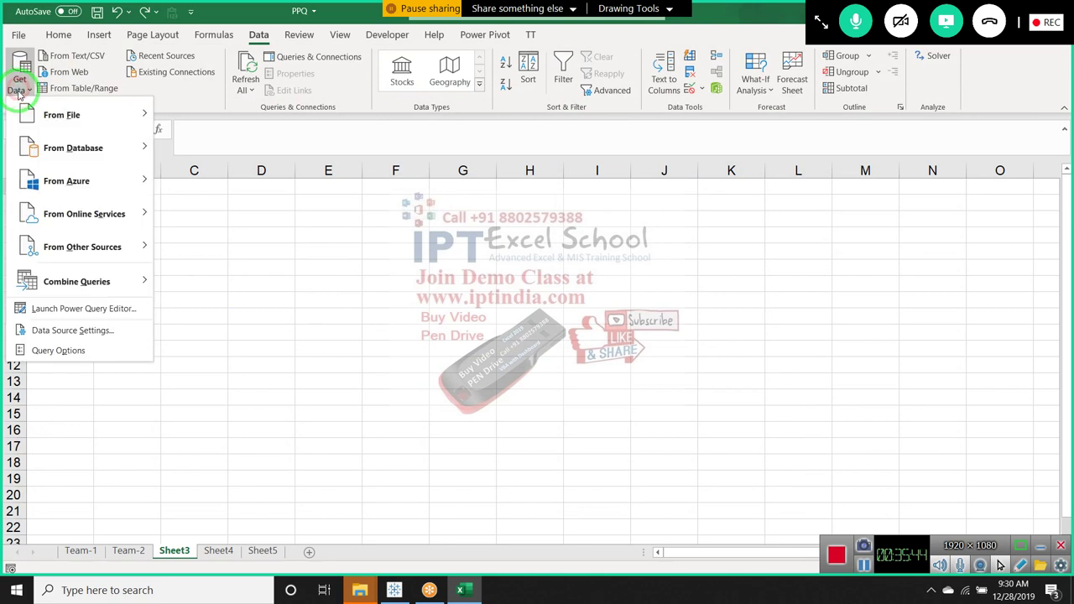
pyautogui.moveTo(39, 115)
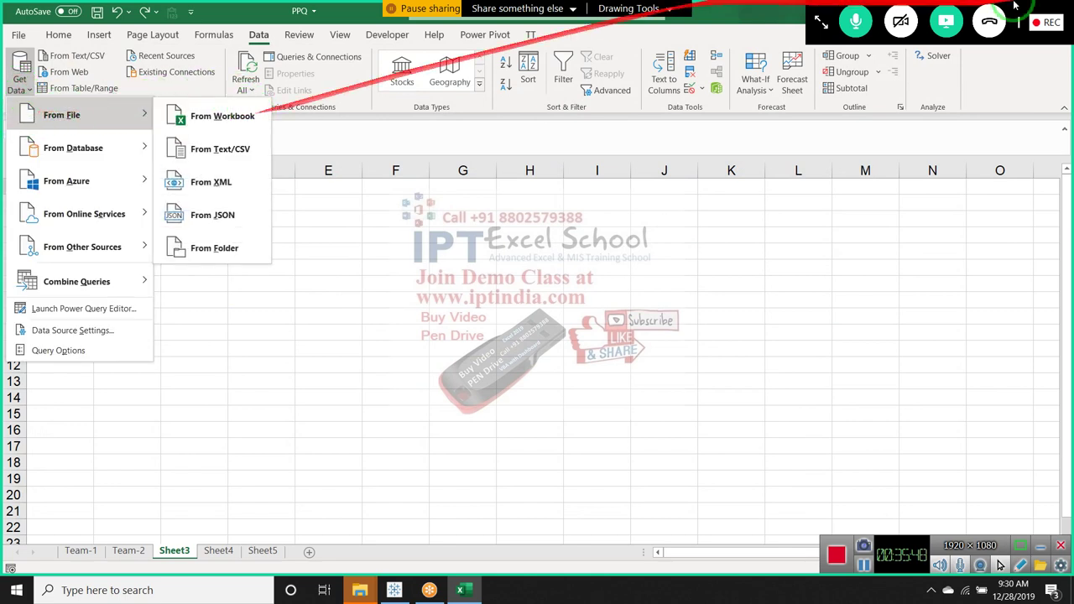
# - Expand the GoToMeeting panel and mute all participants from the People list
pyautogui.click(822, 28)
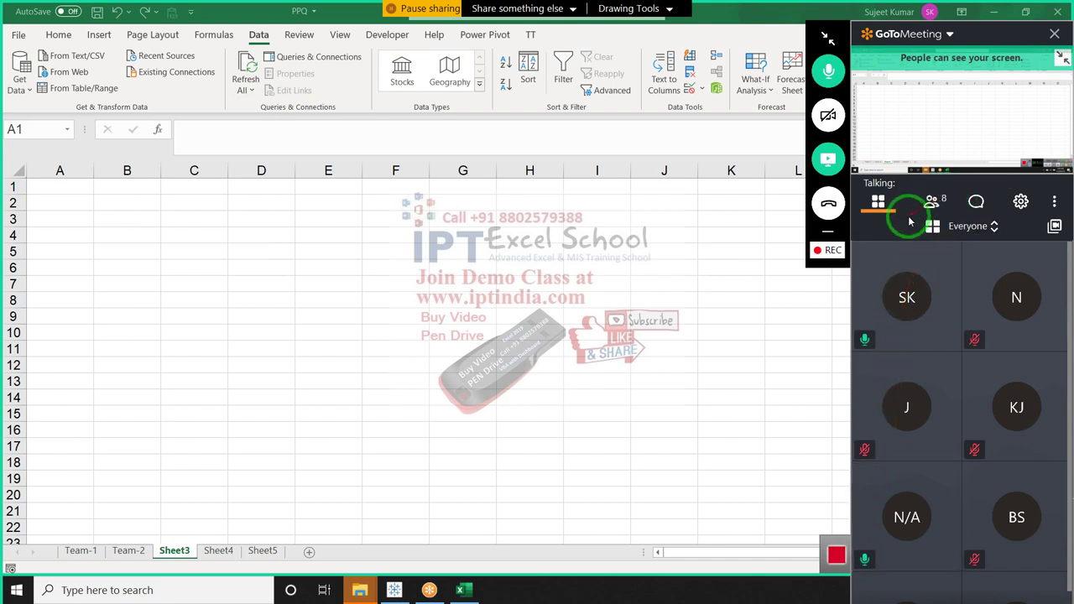
pyautogui.click(933, 202)
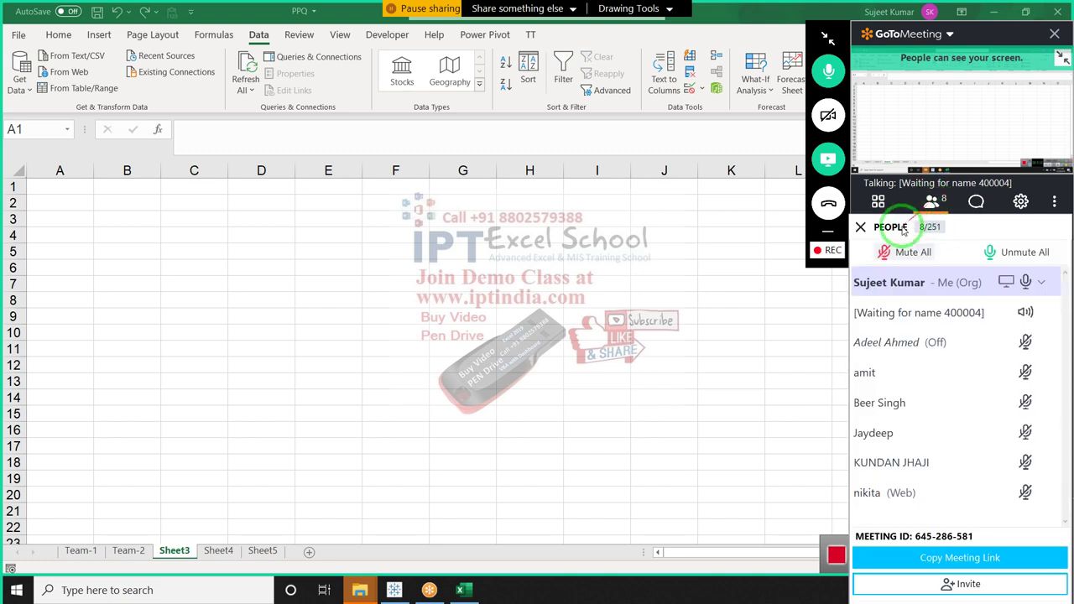
pyautogui.click(887, 254)
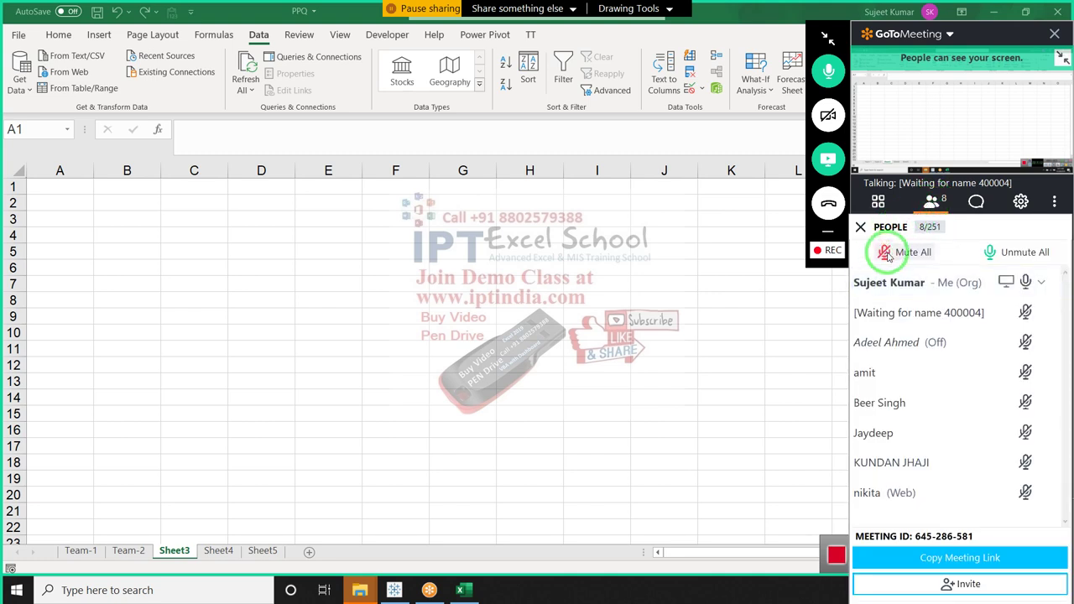
# - Check the recording status, then collapse the meeting panel to its compact bar
pyautogui.click(833, 250)
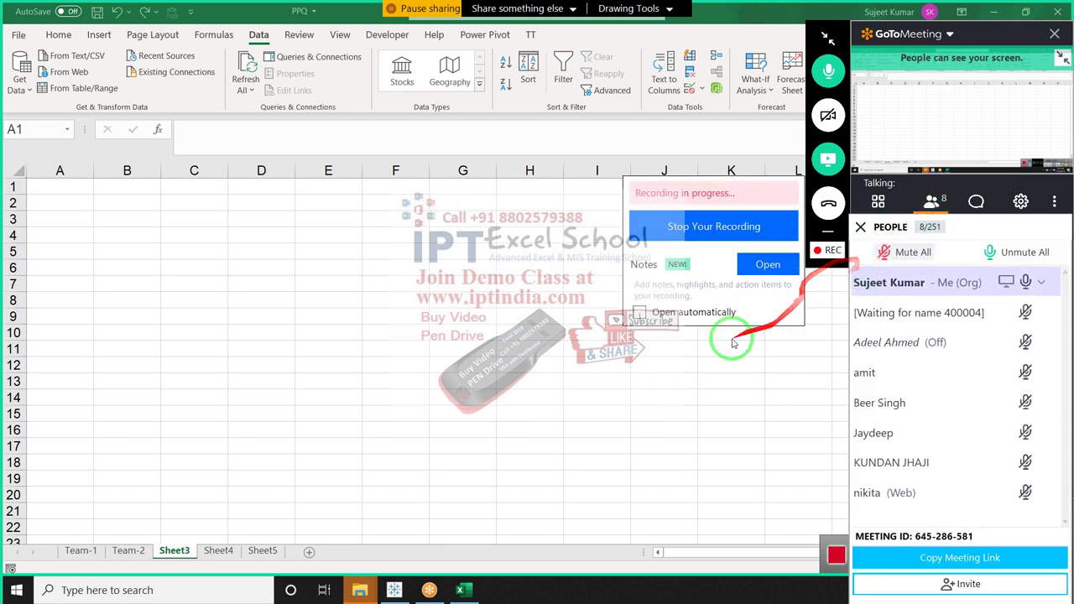
pyautogui.click(601, 255)
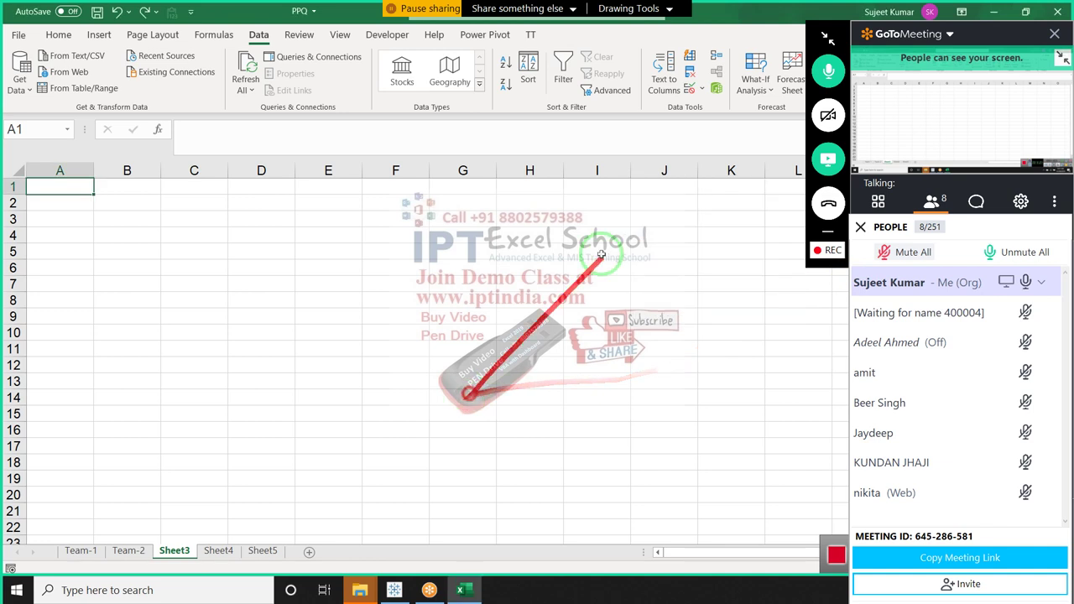
pyautogui.moveTo(829, 60); pyautogui.dragTo(831, 42)
pyautogui.click(825, 17)
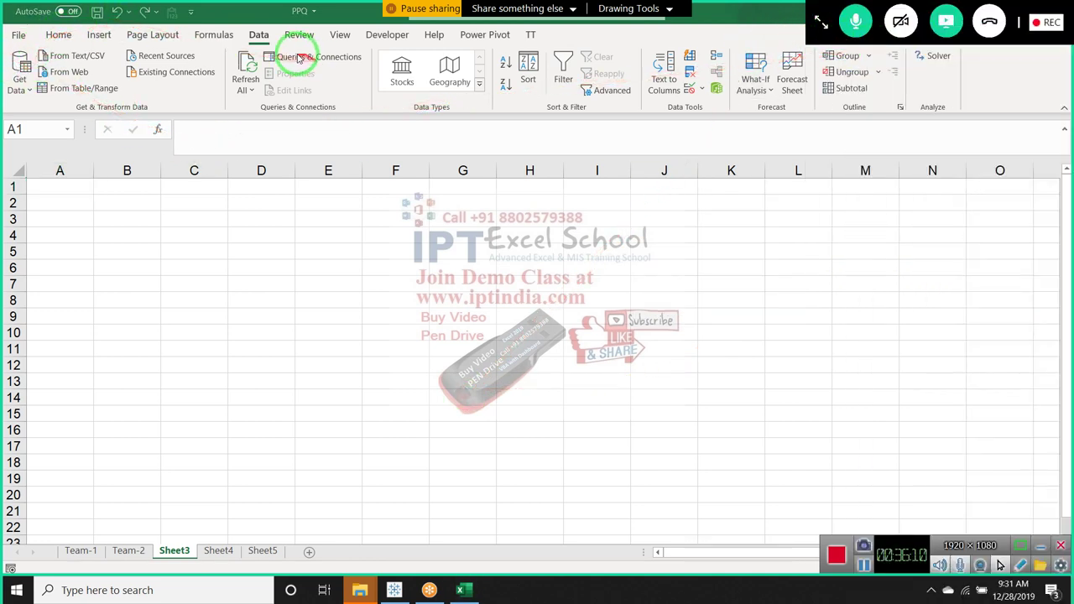
# - Import PPQ.xlsm from Desktop > New folder via Get Data > From File > From Workbook
pyautogui.click(14, 91)
pyautogui.click(13, 91)
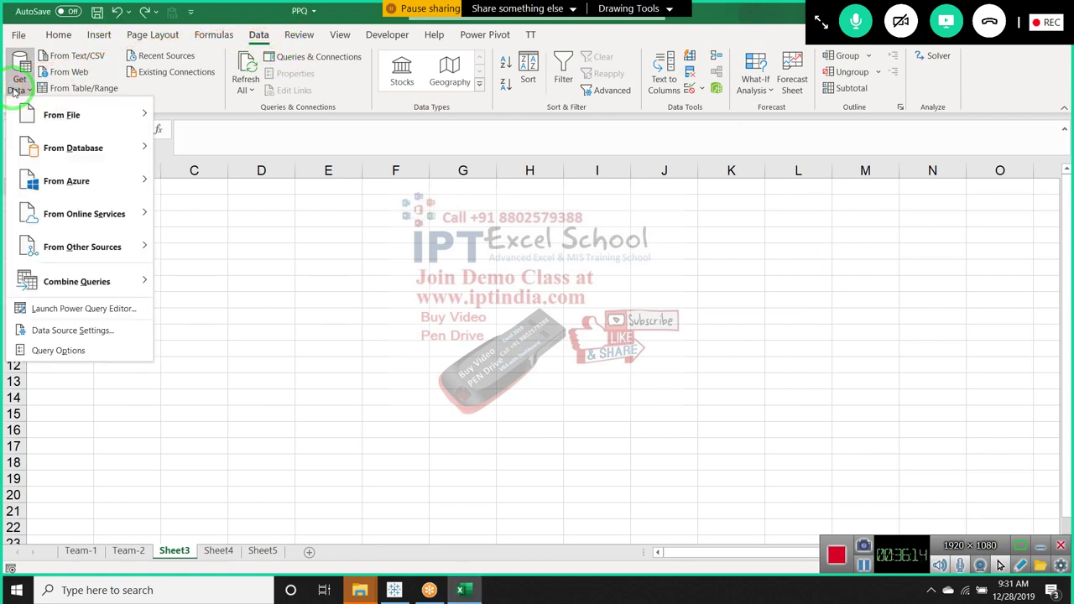
pyautogui.moveTo(30, 118)
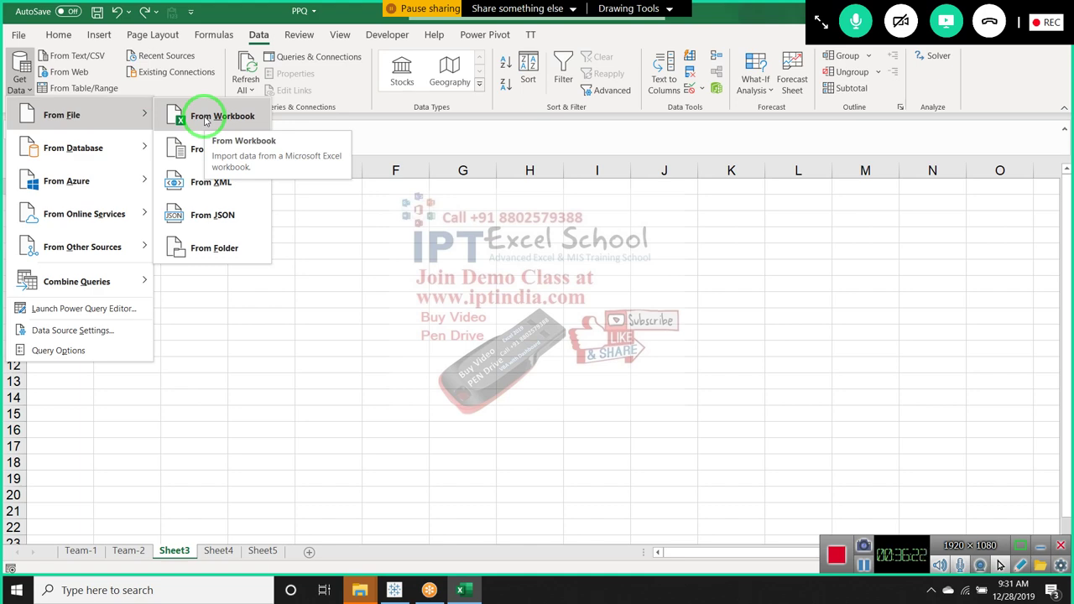
pyautogui.click(203, 117)
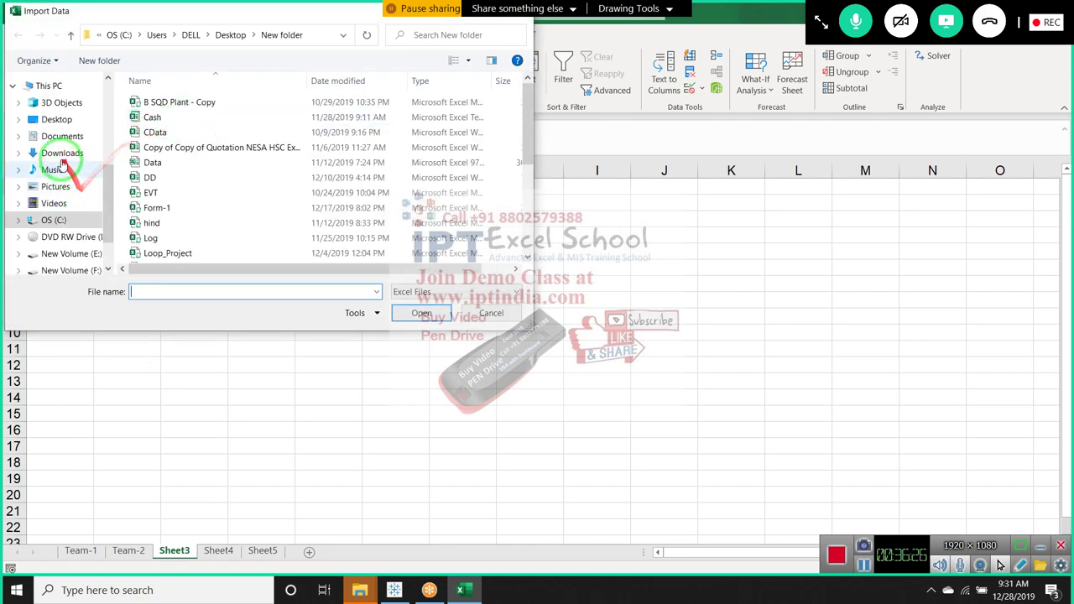
pyautogui.click(59, 120)
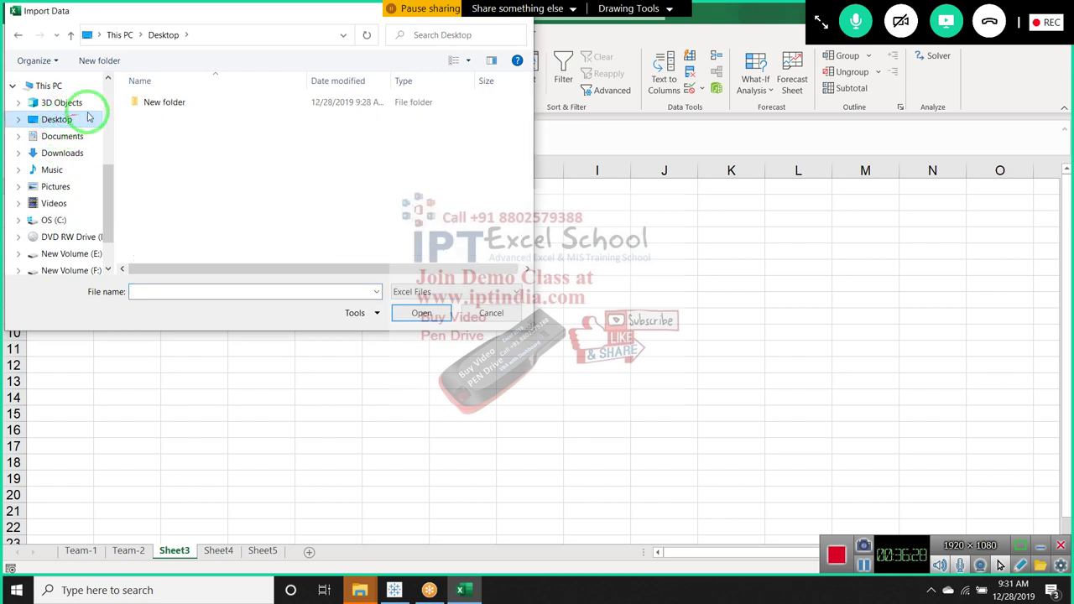
pyautogui.doubleClick(147, 103)
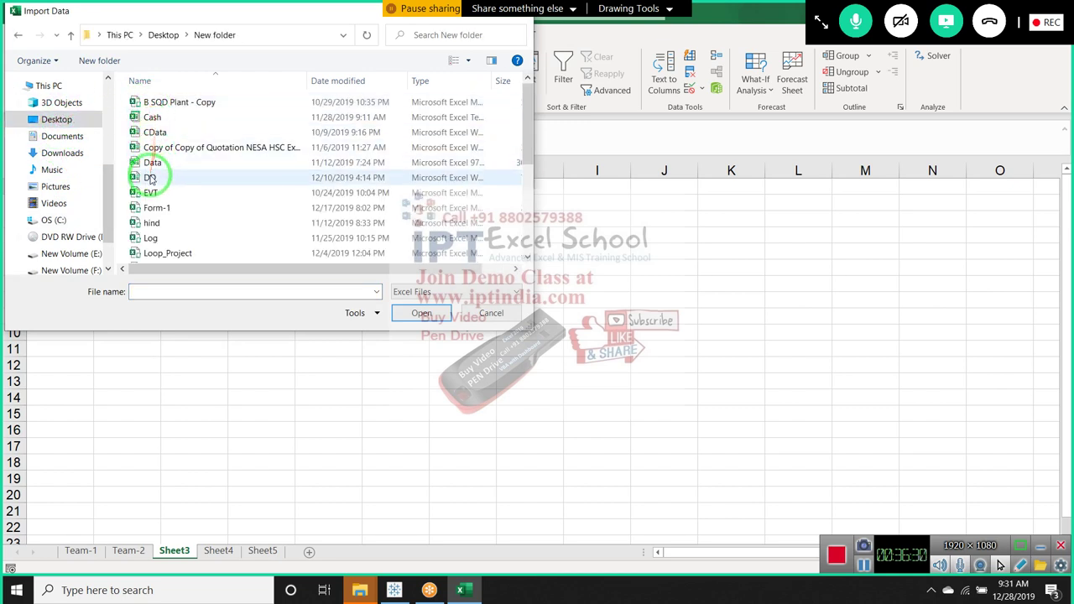
pyautogui.click(149, 178)
pyautogui.press('p')
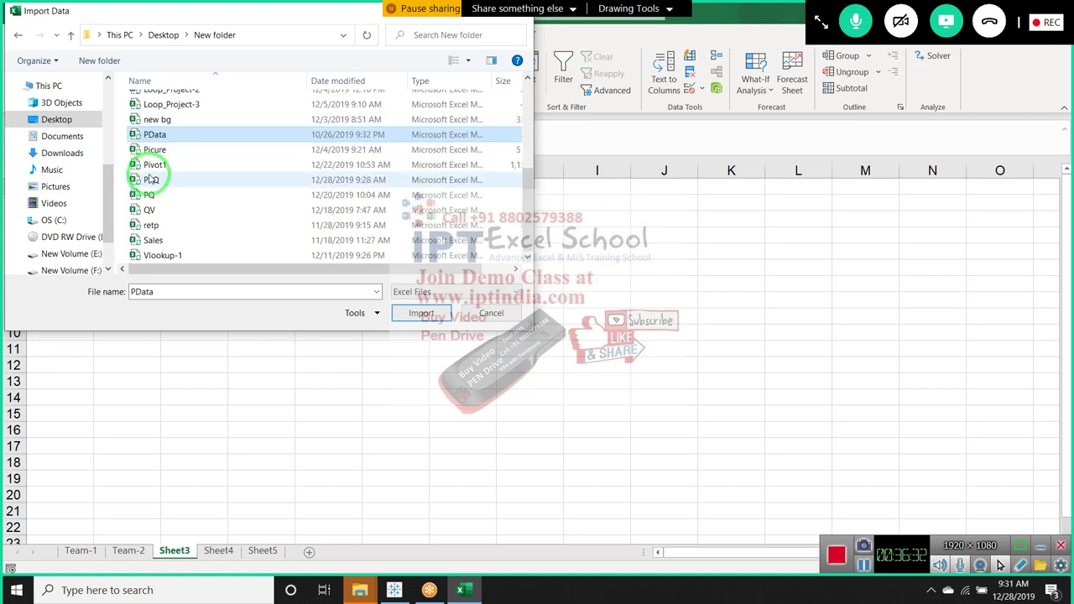
pyautogui.click(163, 180)
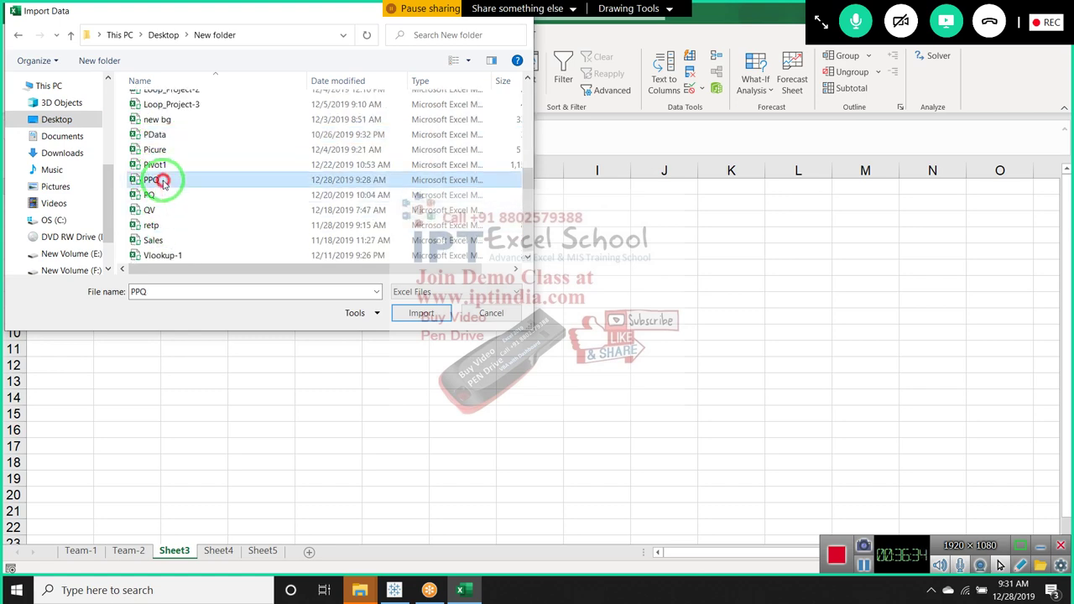
pyautogui.click(412, 323)
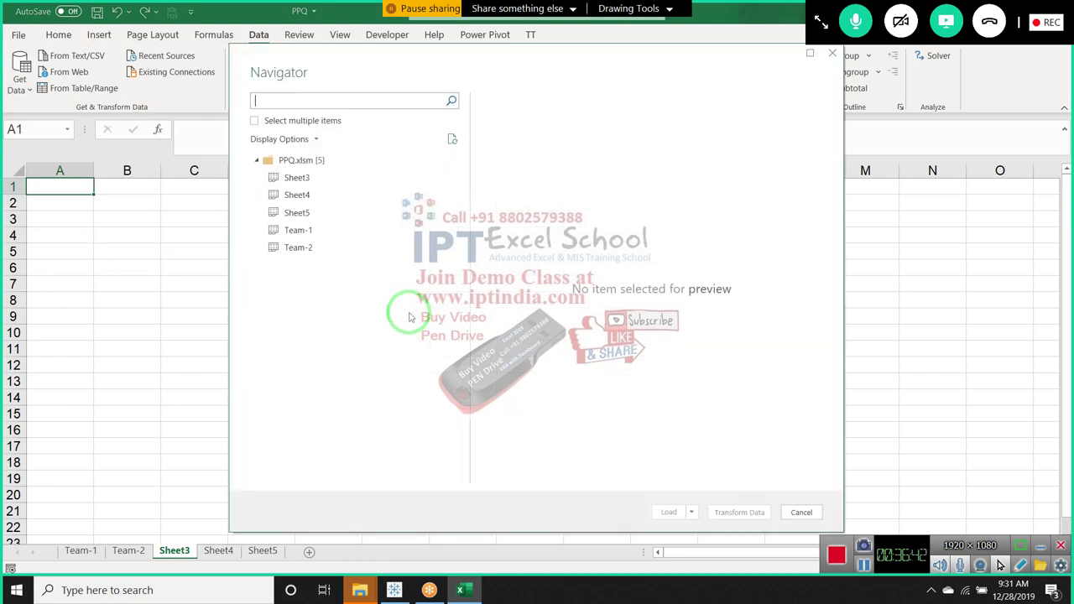
# - Preview Team-1 in the Navigator and open it in Power Query Editor
pyautogui.click(320, 231)
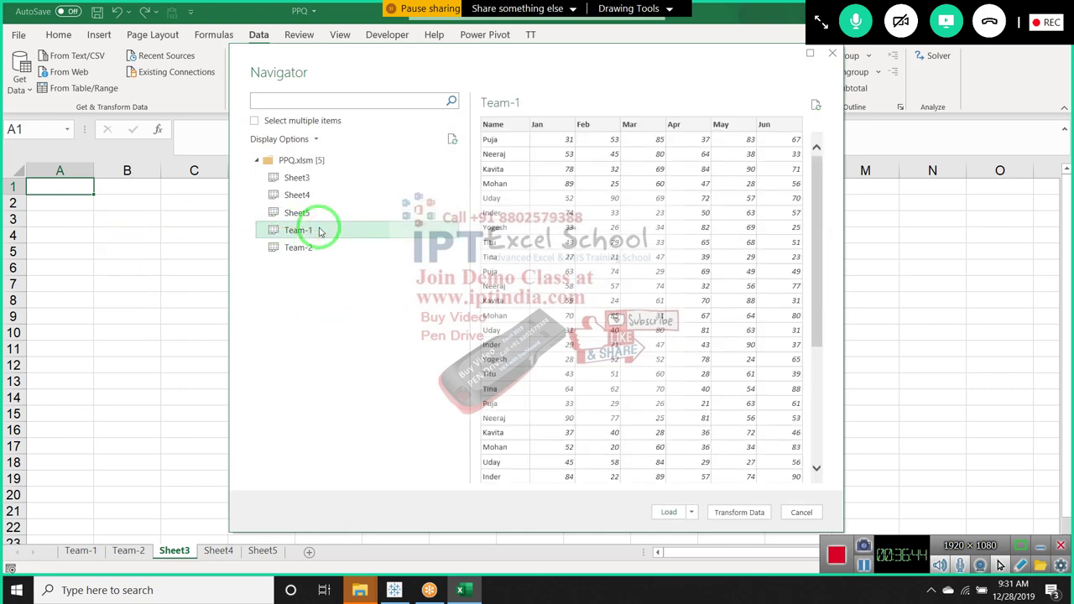
pyautogui.moveTo(324, 276)
pyautogui.mouseDown()
pyautogui.moveTo(796, 285)
pyautogui.moveTo(820, 482)
pyautogui.moveTo(844, 176)
pyautogui.moveTo(703, 505)
pyautogui.moveTo(710, 259)
pyautogui.moveTo(168, 223)
pyautogui.moveTo(515, 411)
pyautogui.mouseUp()
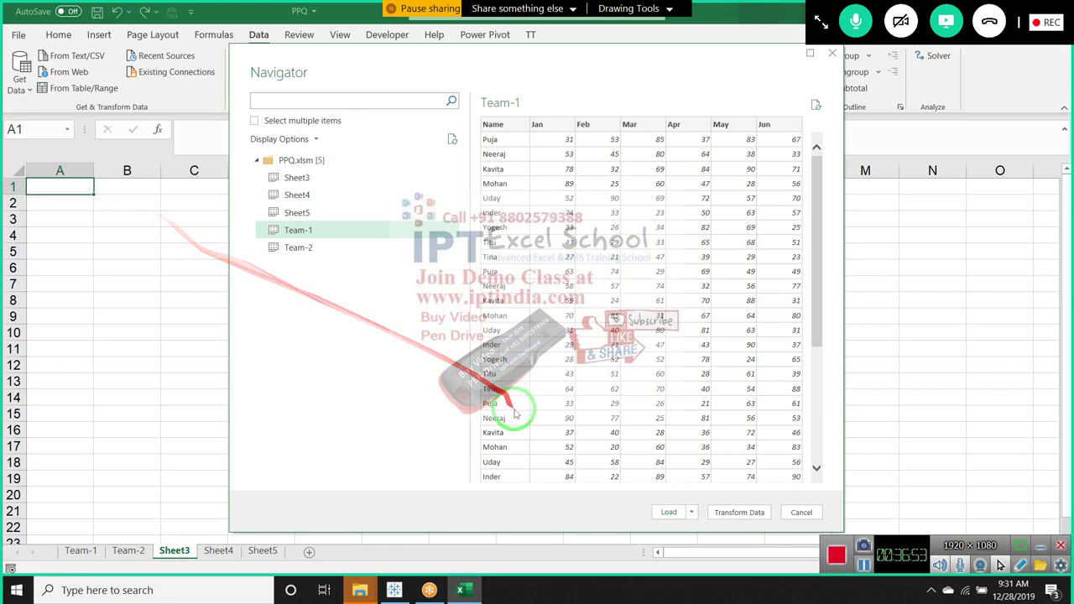
pyautogui.click(728, 513)
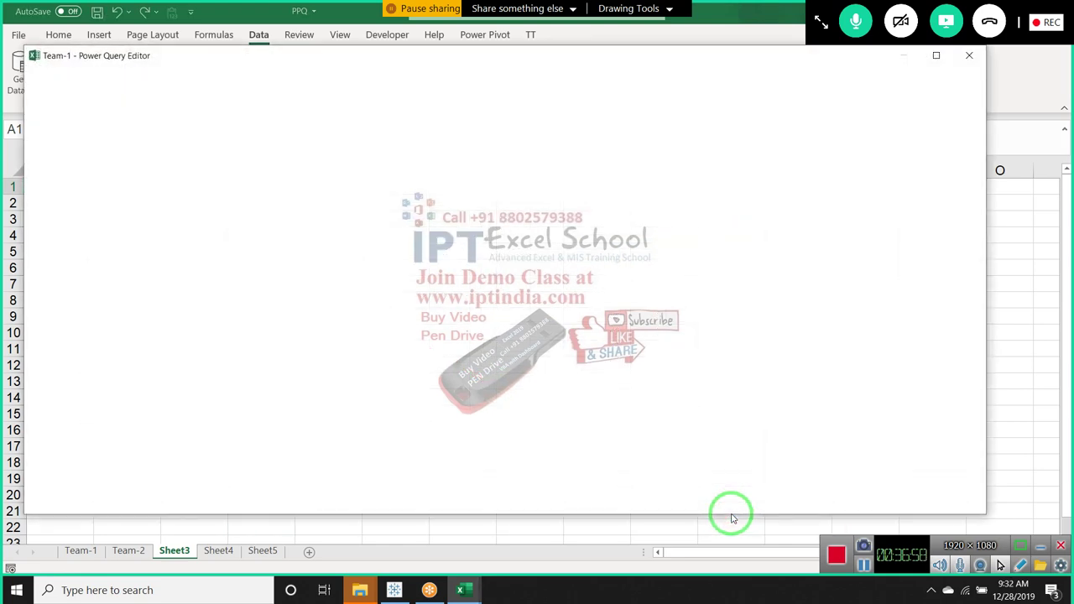
pyautogui.moveTo(730, 518)
pyautogui.mouseDown()
pyautogui.moveTo(191, 96)
pyautogui.moveTo(653, 157)
pyautogui.mouseUp()
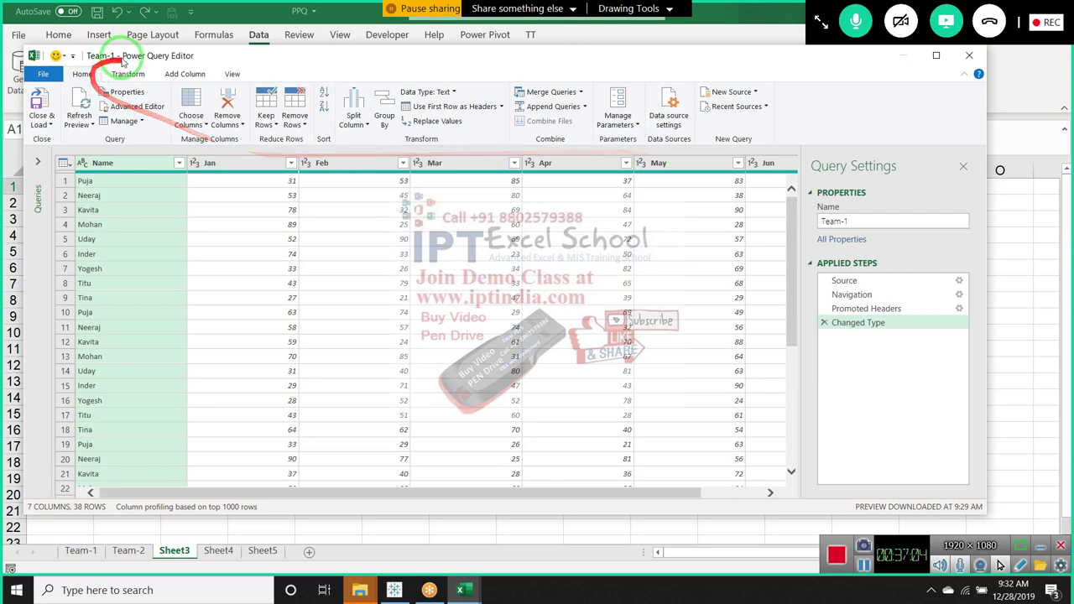
# - Choose Close & Load To… for the Team-1 query to reach the Import Data options
pyautogui.click(180, 73)
pyautogui.moveTo(209, 82)
pyautogui.mouseDown()
pyautogui.moveTo(700, 262)
pyautogui.moveTo(934, 271)
pyautogui.mouseUp()
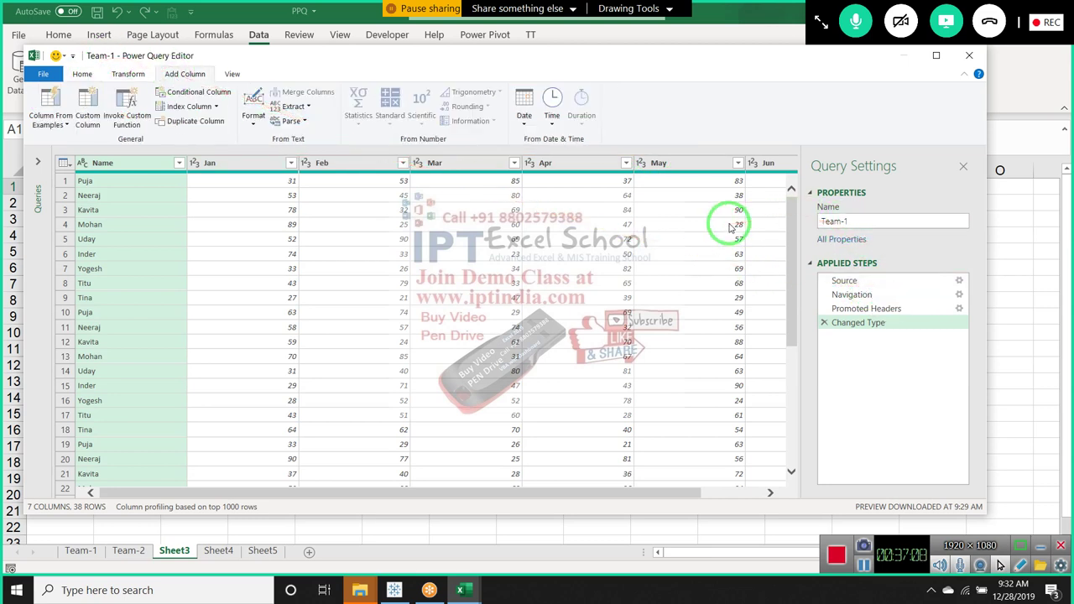
pyautogui.moveTo(731, 226)
pyautogui.mouseDown()
pyautogui.moveTo(355, 110)
pyautogui.moveTo(71, 87)
pyautogui.mouseUp()
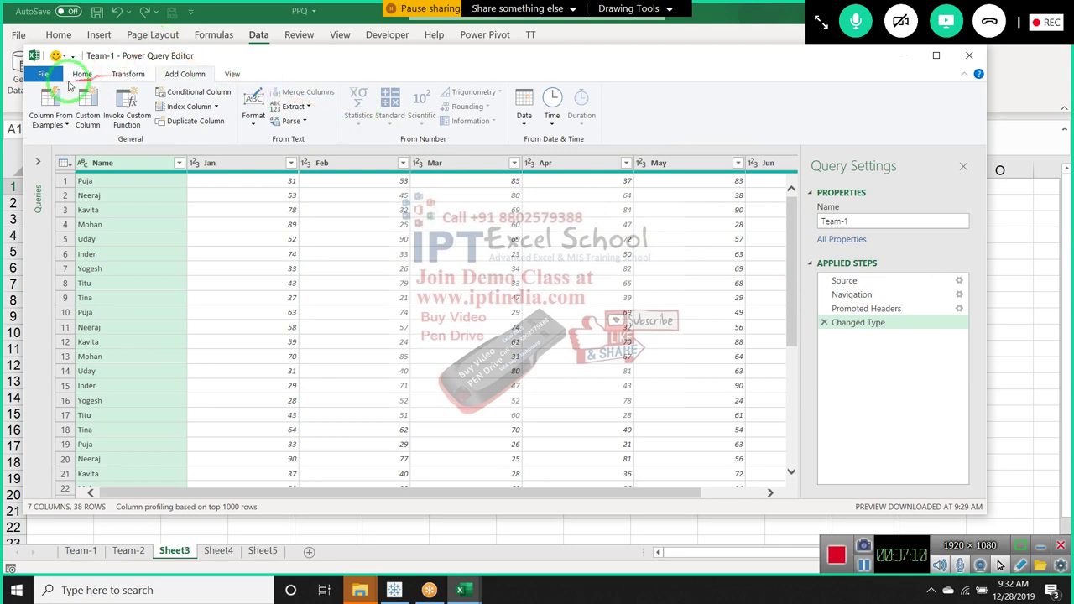
pyautogui.click(82, 74)
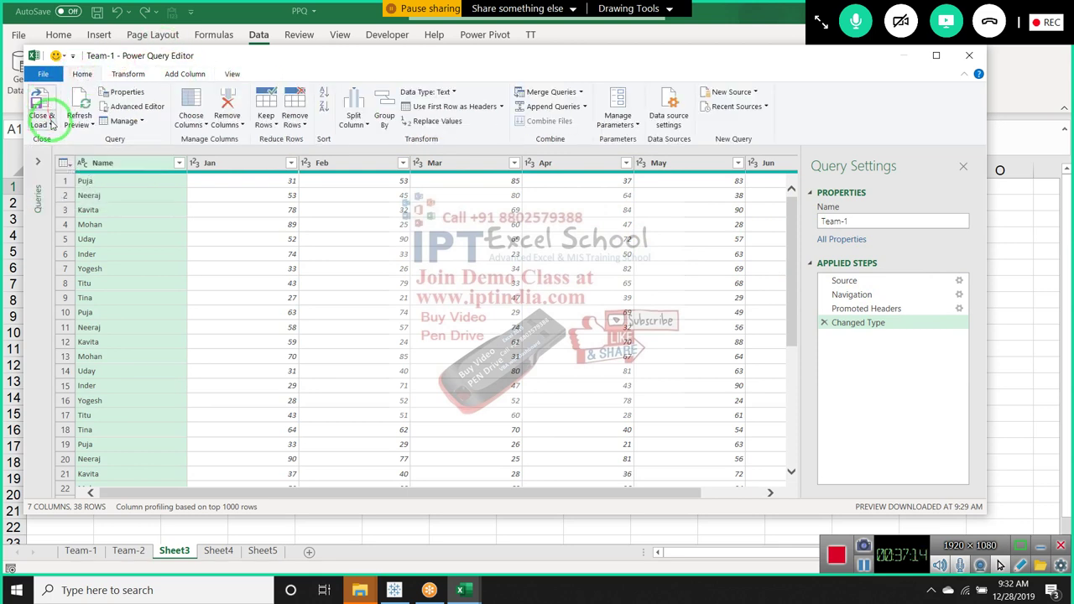
pyautogui.click(52, 124)
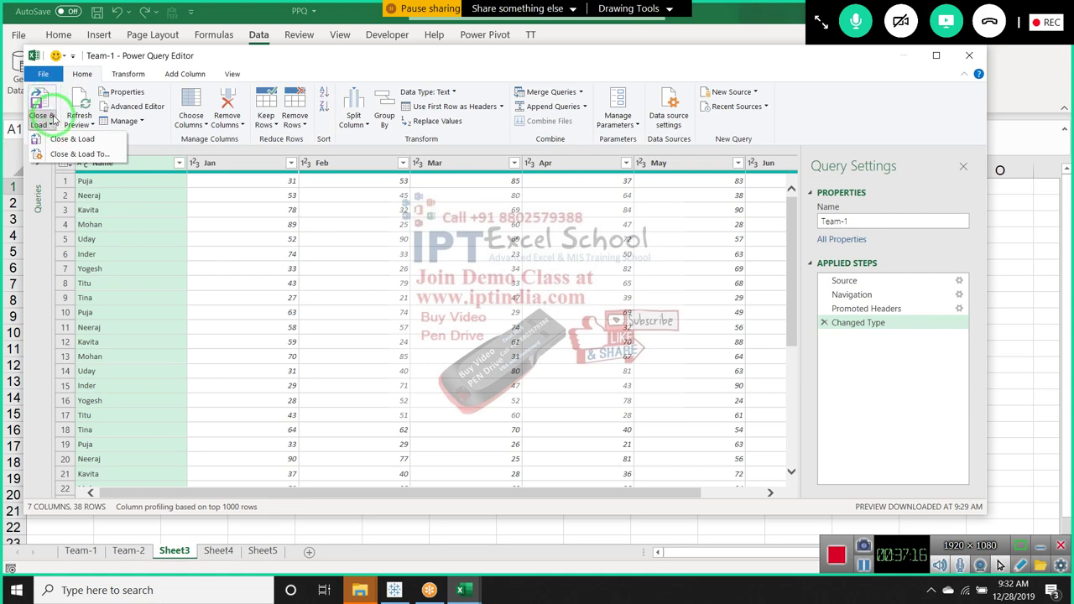
pyautogui.click(78, 155)
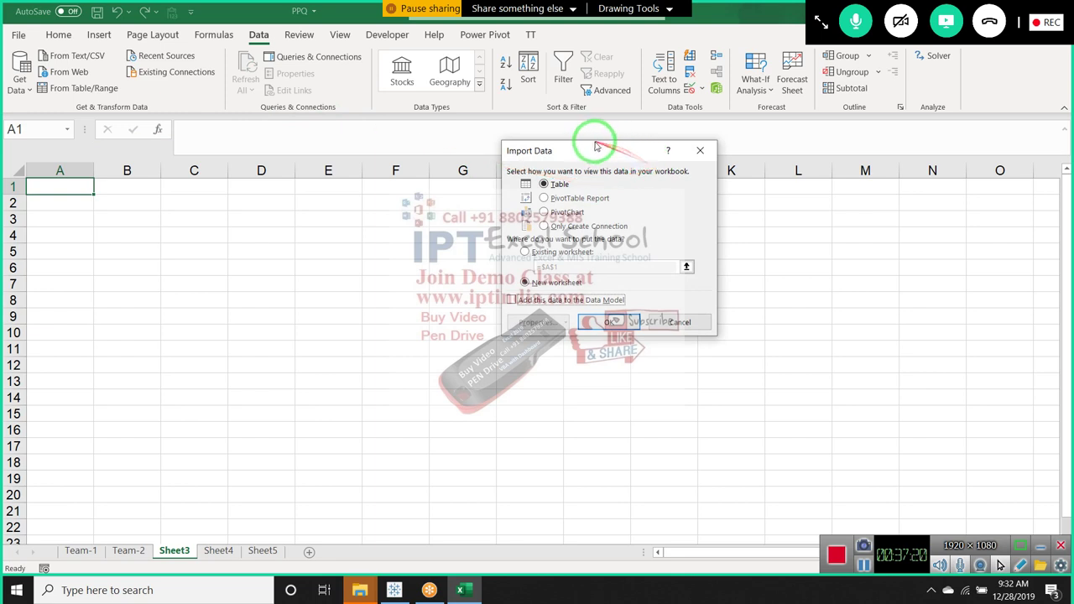
# - Load Team-1 as Only Create Connection in the Import Data dialog
pyautogui.moveTo(590, 147); pyautogui.dragTo(342, 151)
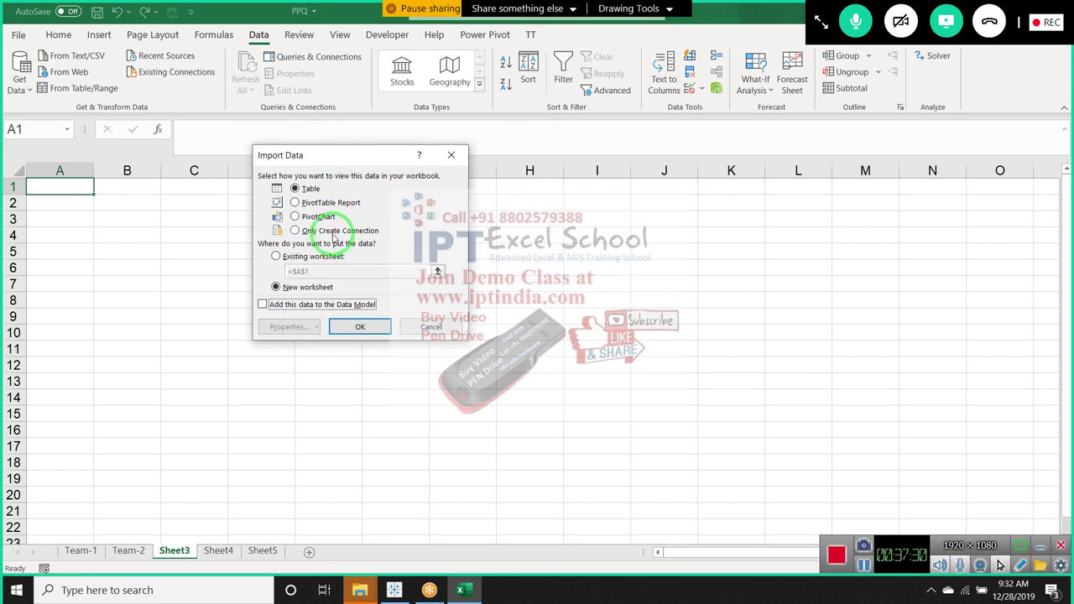
pyautogui.click(333, 234)
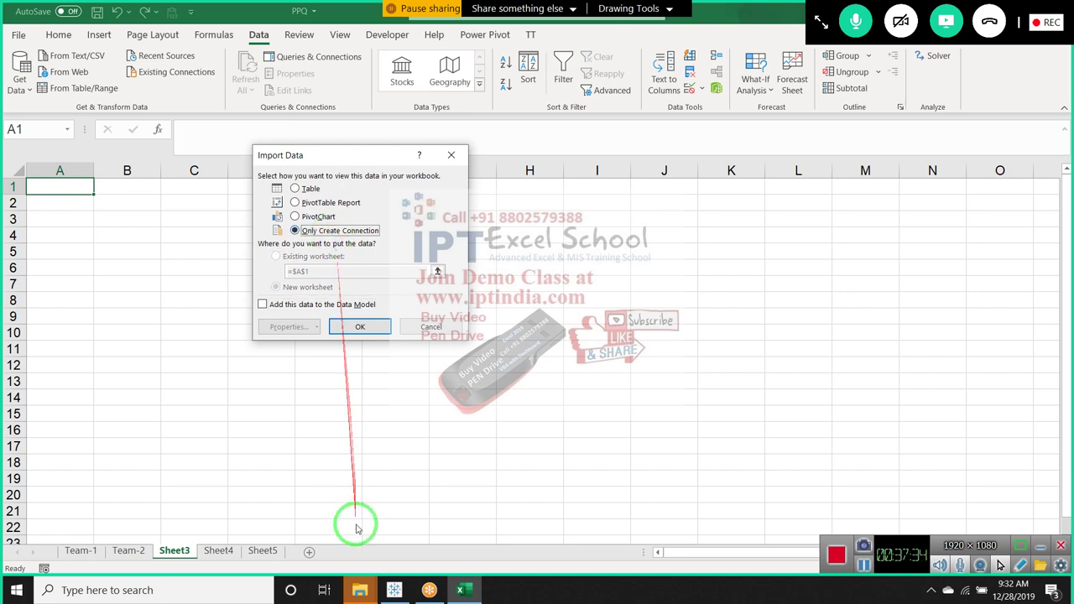
pyautogui.click(352, 331)
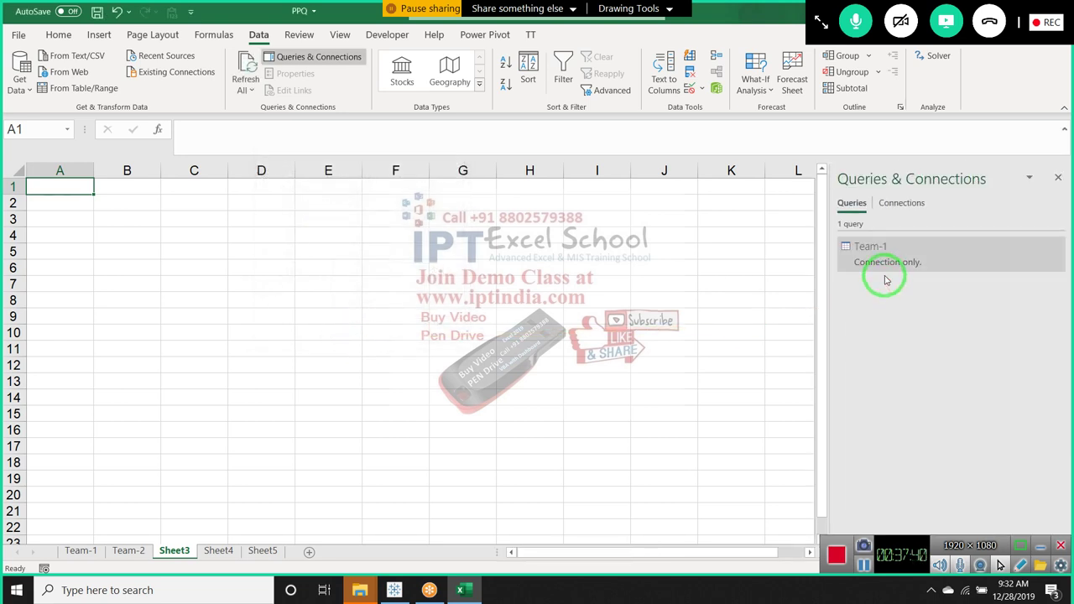
# - Import PPQ.xlsm again via Get Data > From File > From Workbook to reopen the Navigator
pyautogui.click(20, 74)
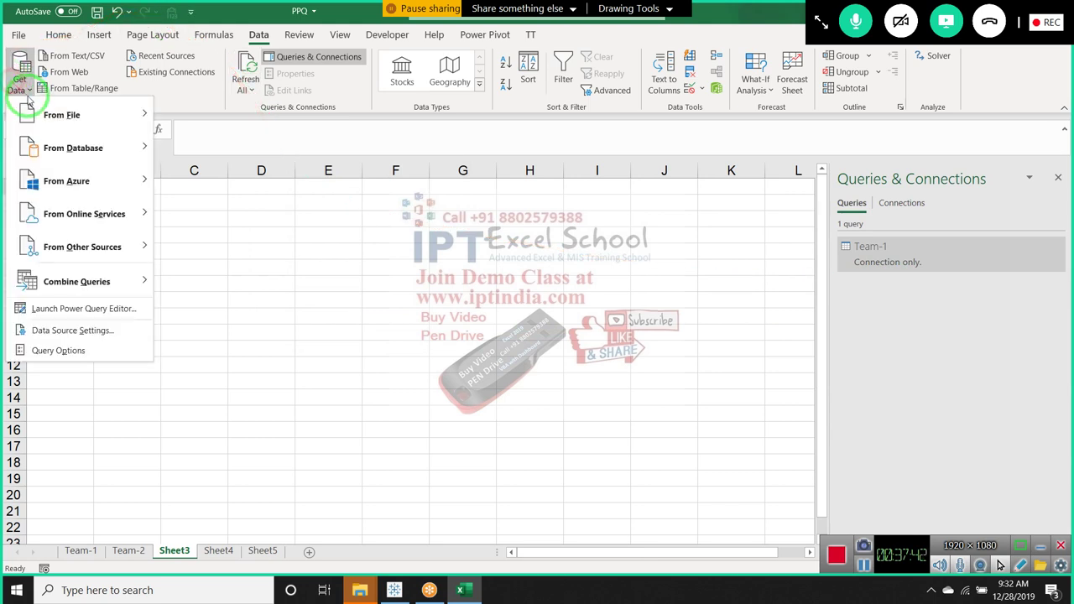
pyautogui.moveTo(37, 118)
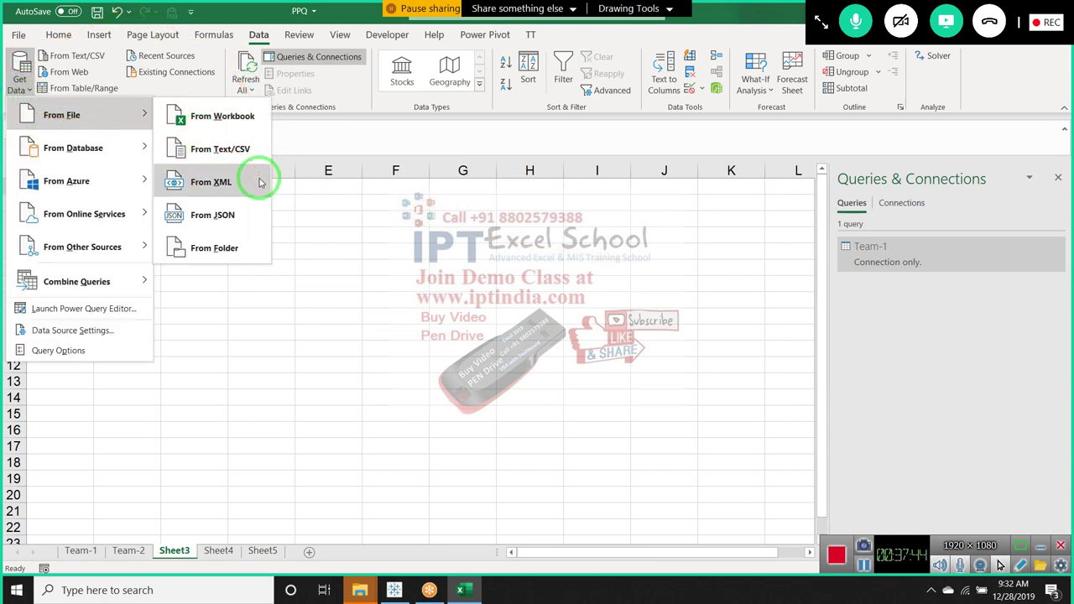
pyautogui.click(241, 122)
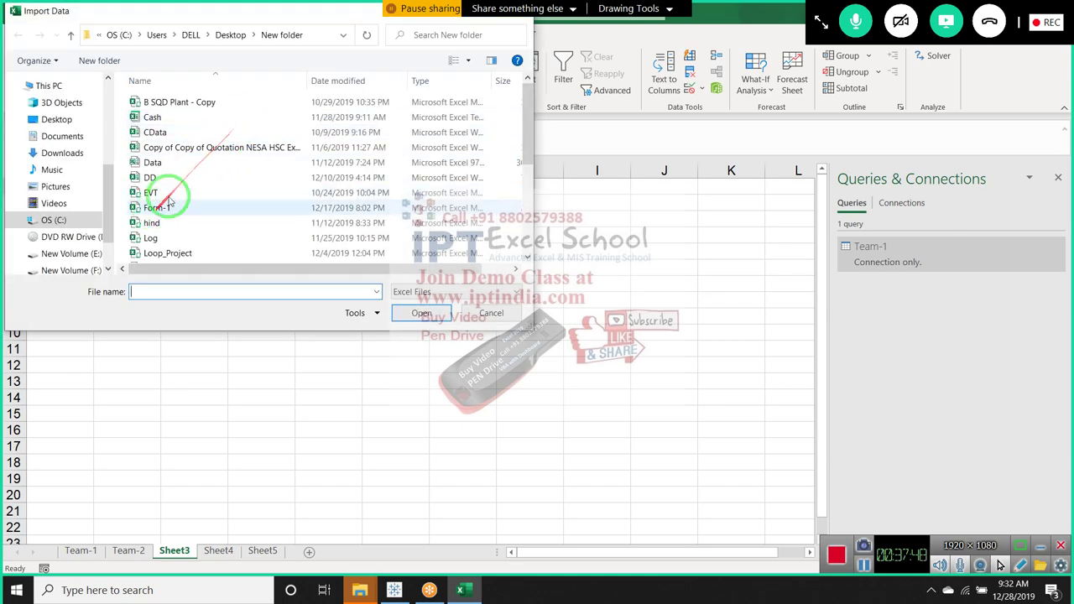
pyautogui.click(151, 194)
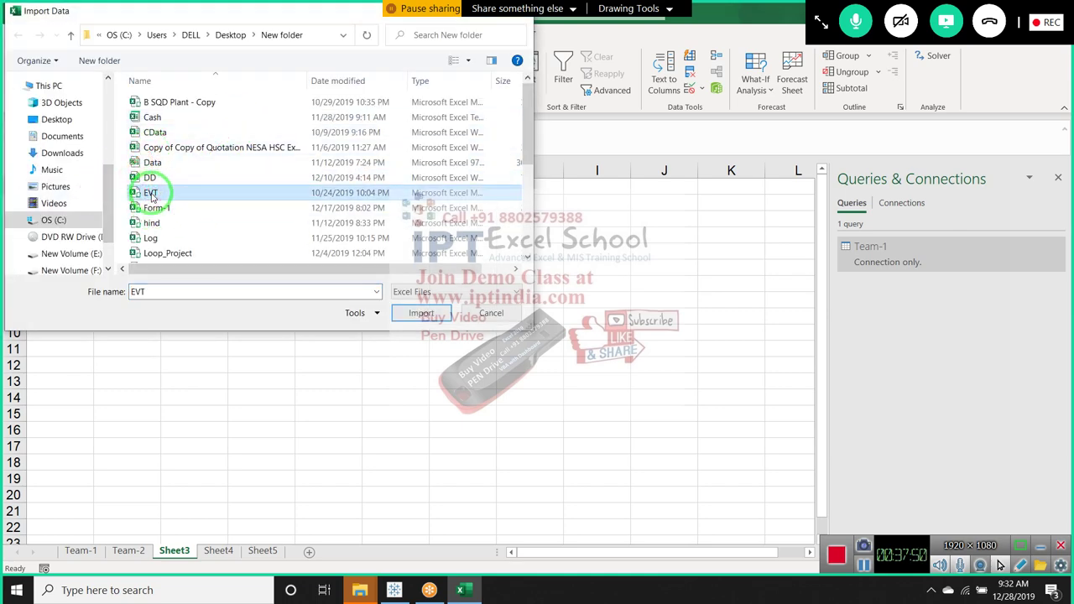
pyautogui.press('p')
pyautogui.click(159, 180)
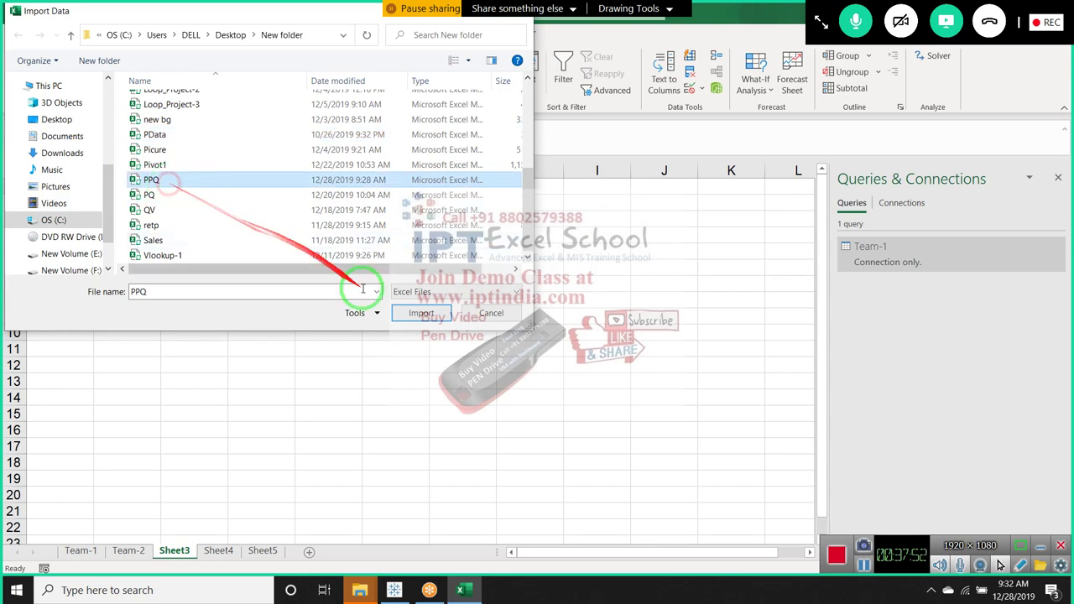
pyautogui.click(422, 314)
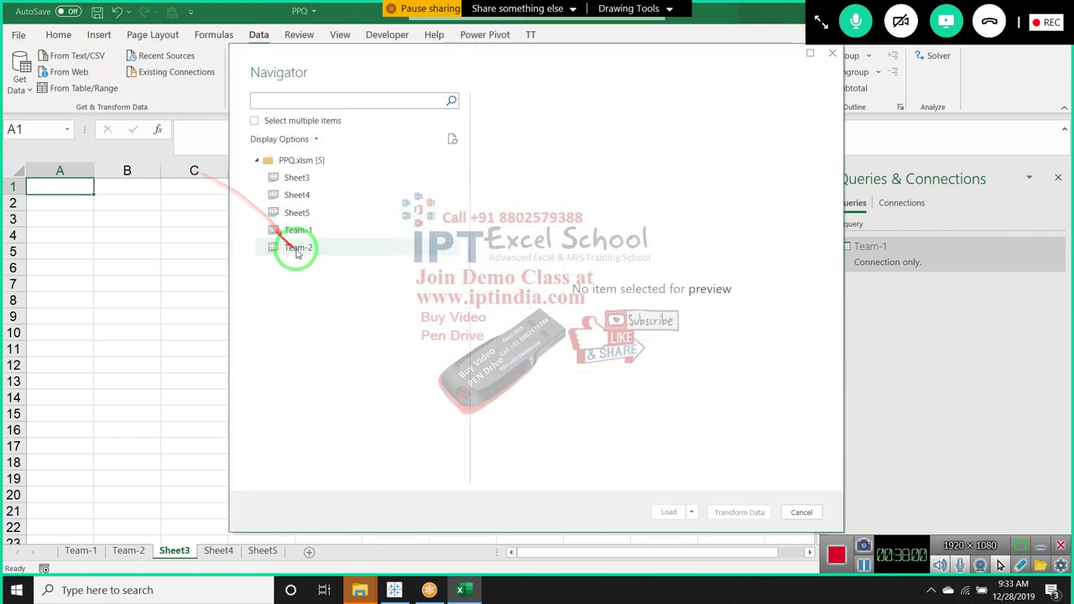
# - Open Team-2 in Power Query and load it via Close & Load To… as Only Create Connection
pyautogui.click(298, 249)
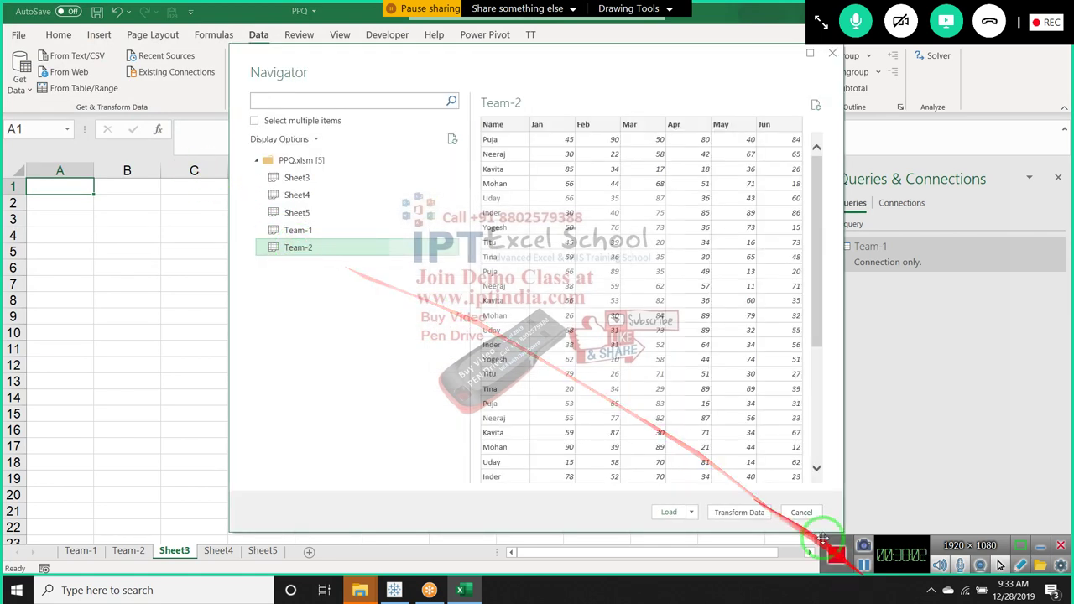
pyautogui.click(757, 513)
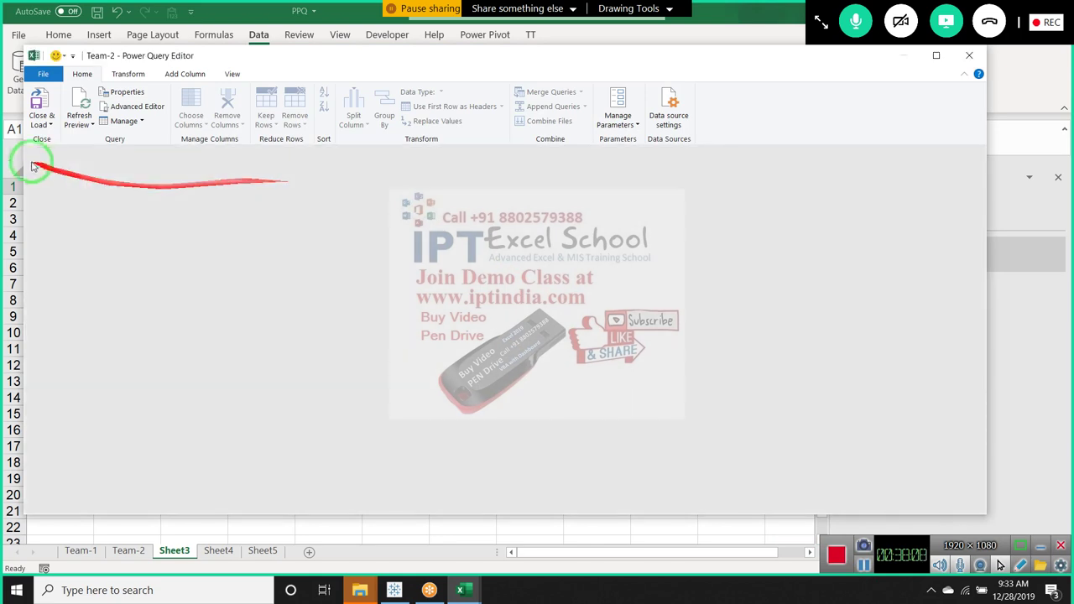
pyautogui.click(52, 126)
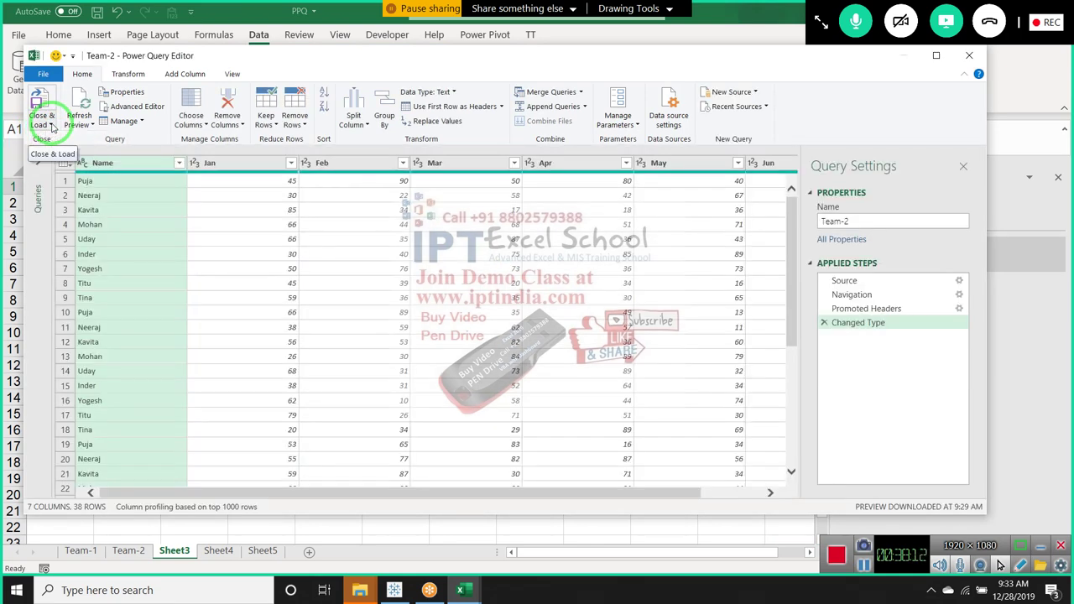
pyautogui.click(52, 126)
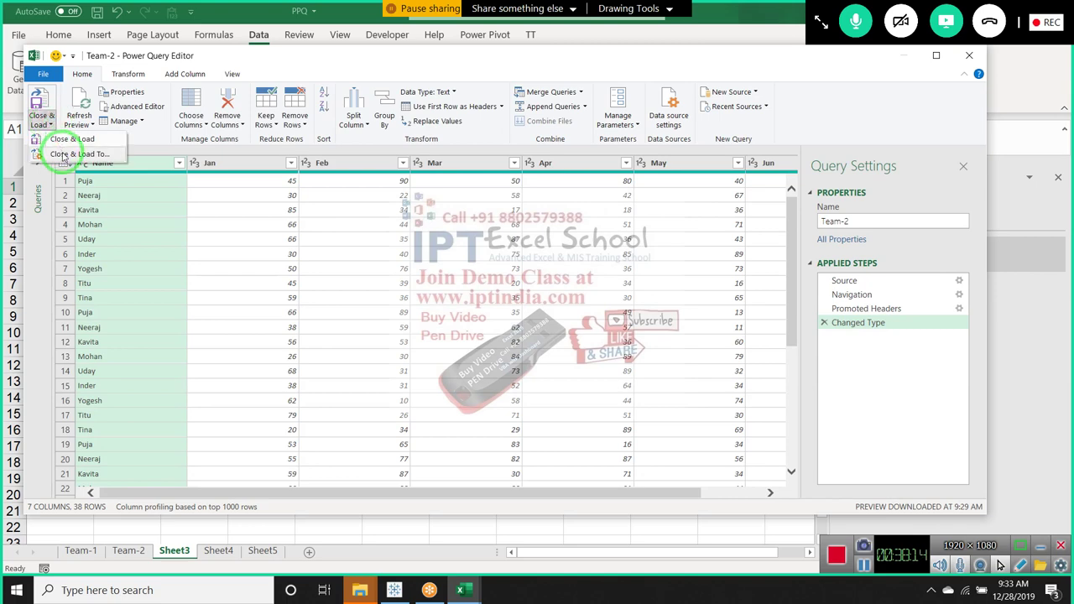
pyautogui.click(63, 156)
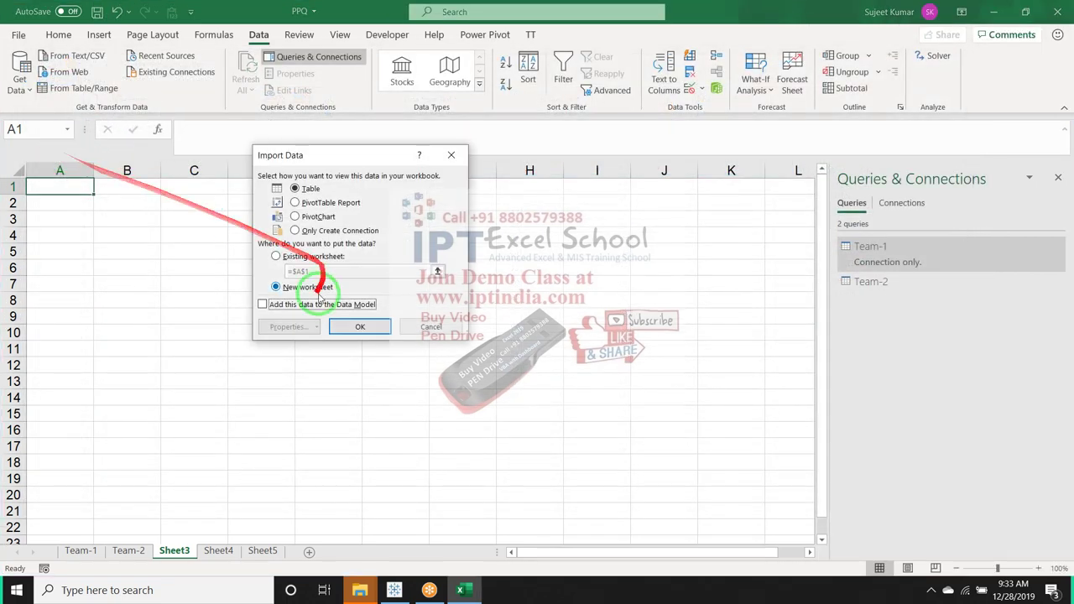
pyautogui.click(324, 229)
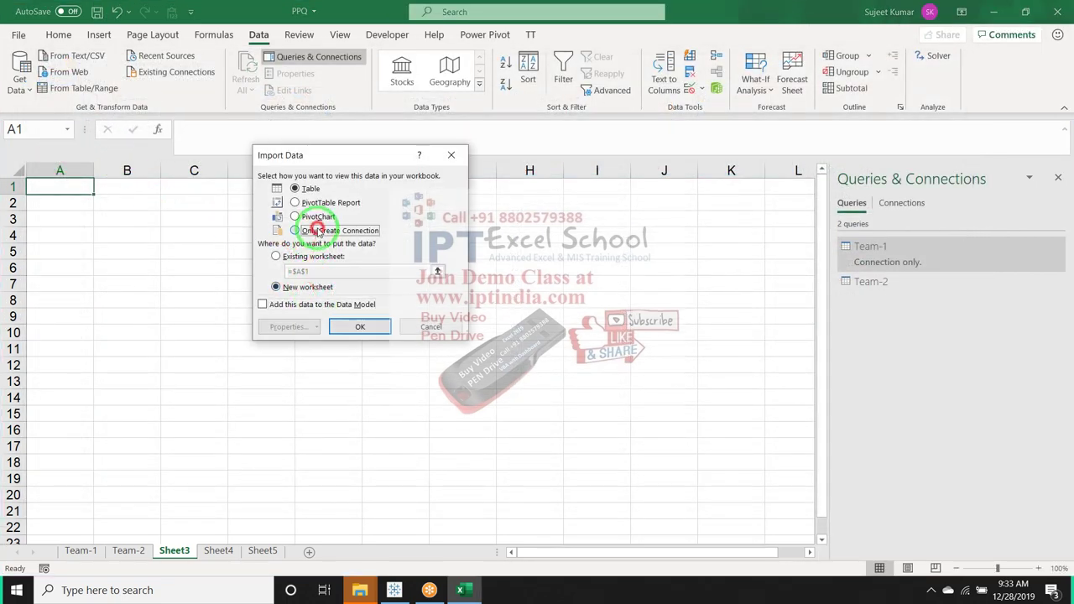
pyautogui.click(357, 326)
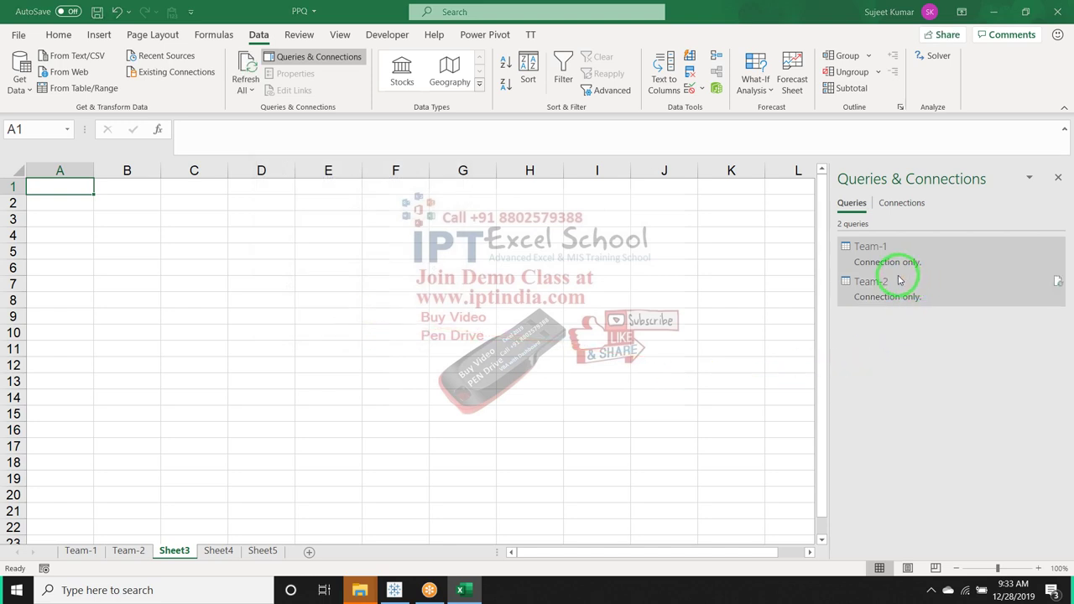
pyautogui.moveTo(875, 281)
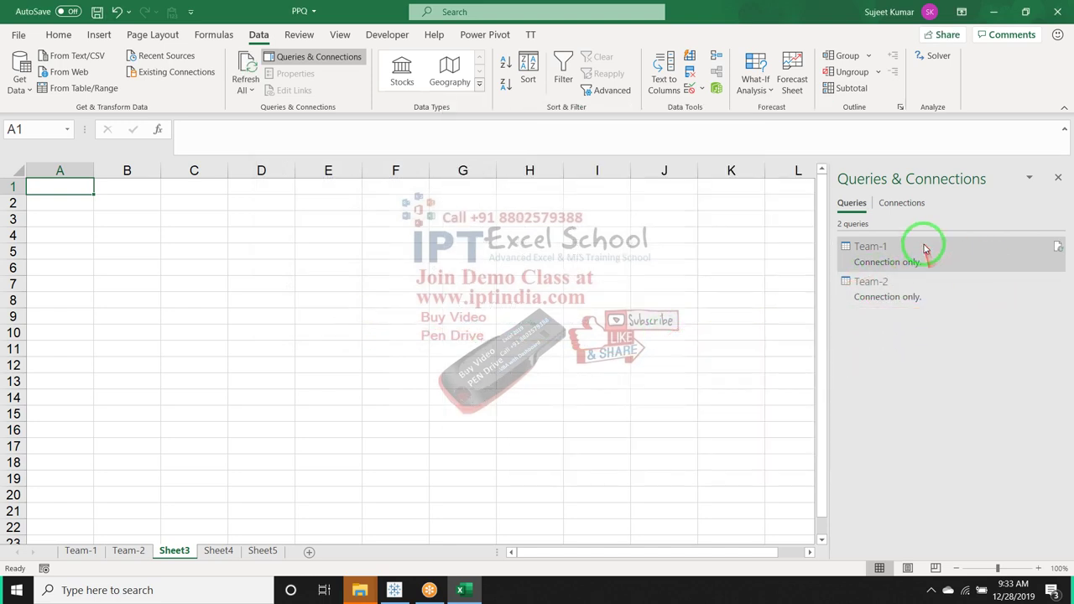
pyautogui.moveTo(913, 307)
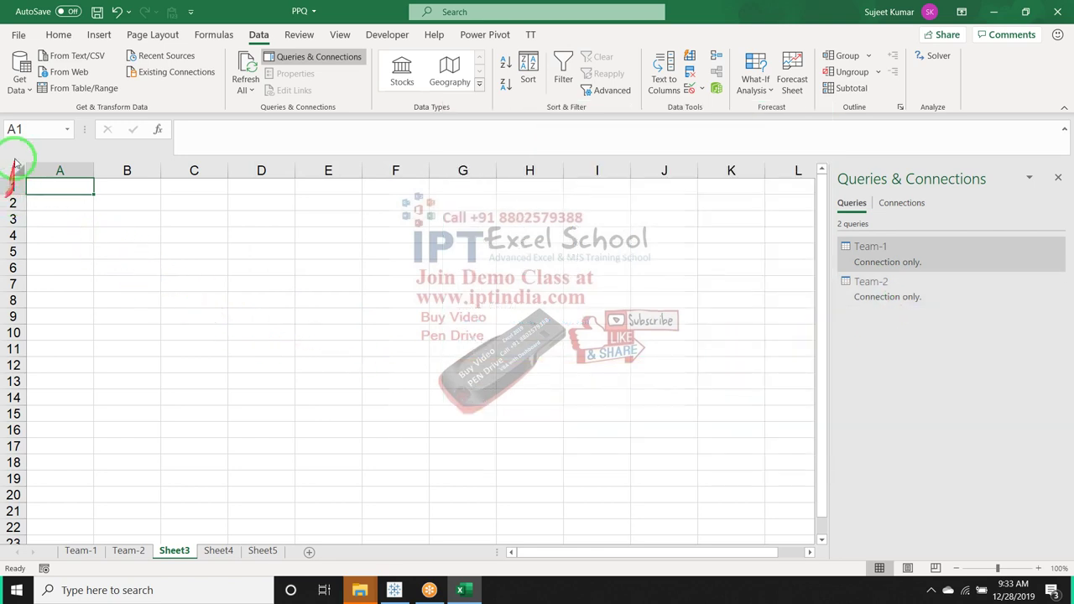
# - Choose Get Data > Combine Queries > Append to start combining the two queries
pyautogui.click(30, 95)
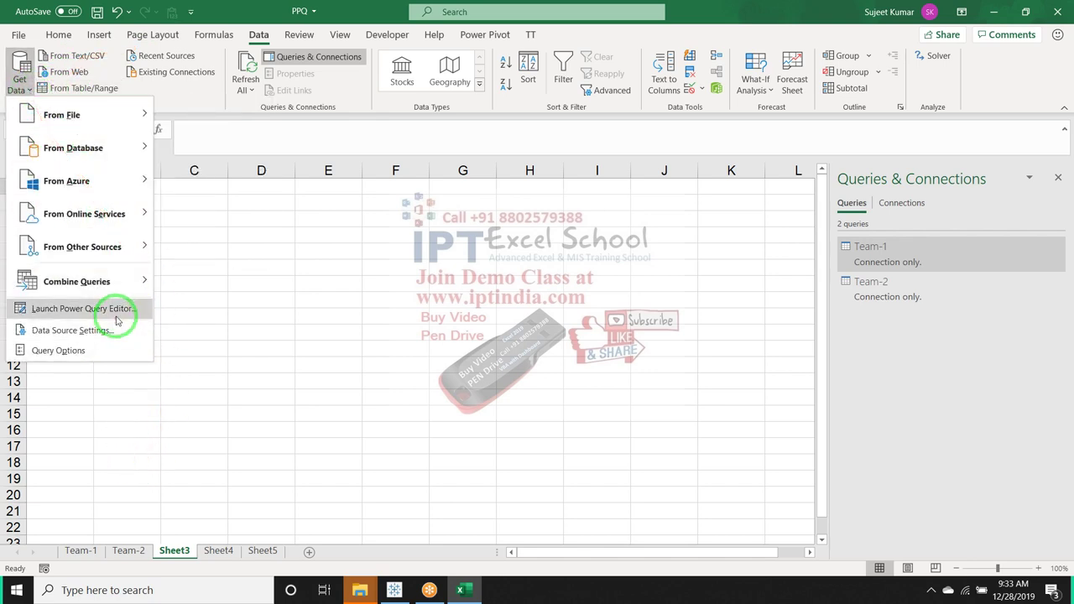
pyautogui.moveTo(123, 288)
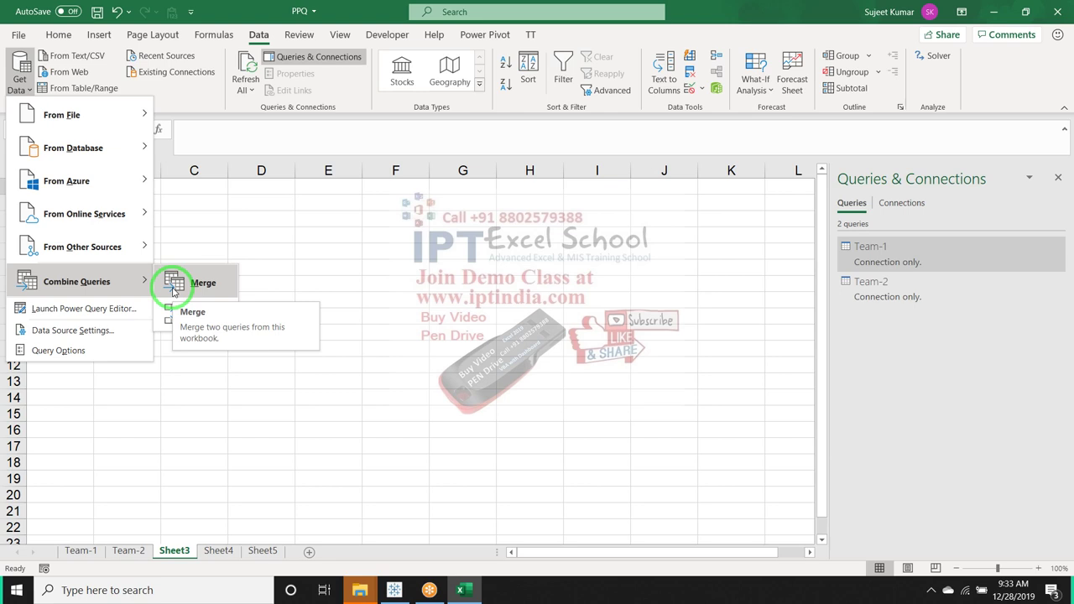
pyautogui.click(210, 312)
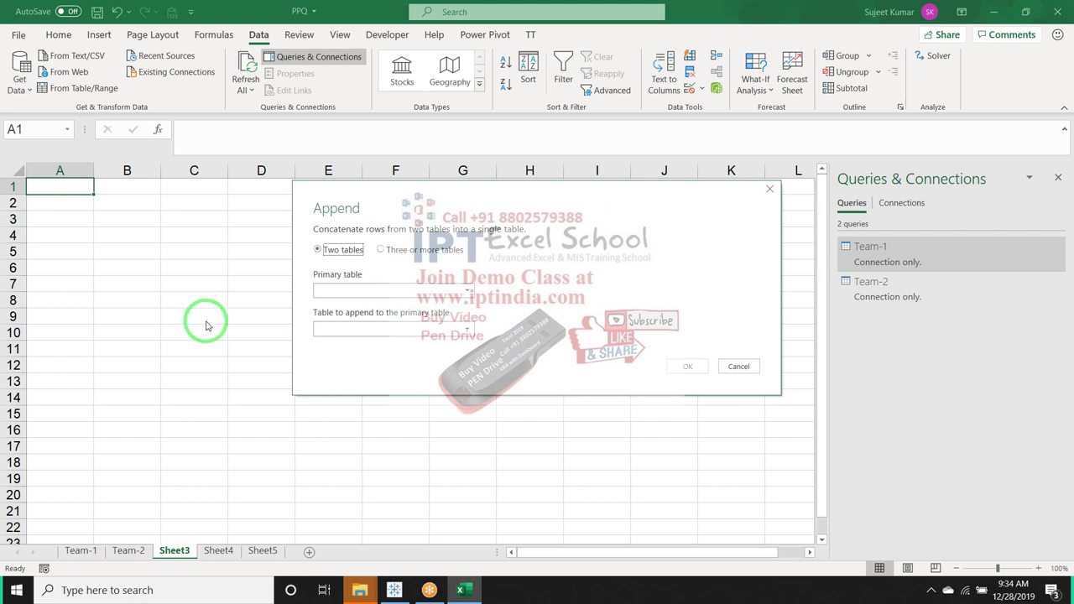
# - Append Team-1 and Team-2 via Three or more tables into a new 76-row Append1 query
pyautogui.click(406, 252)
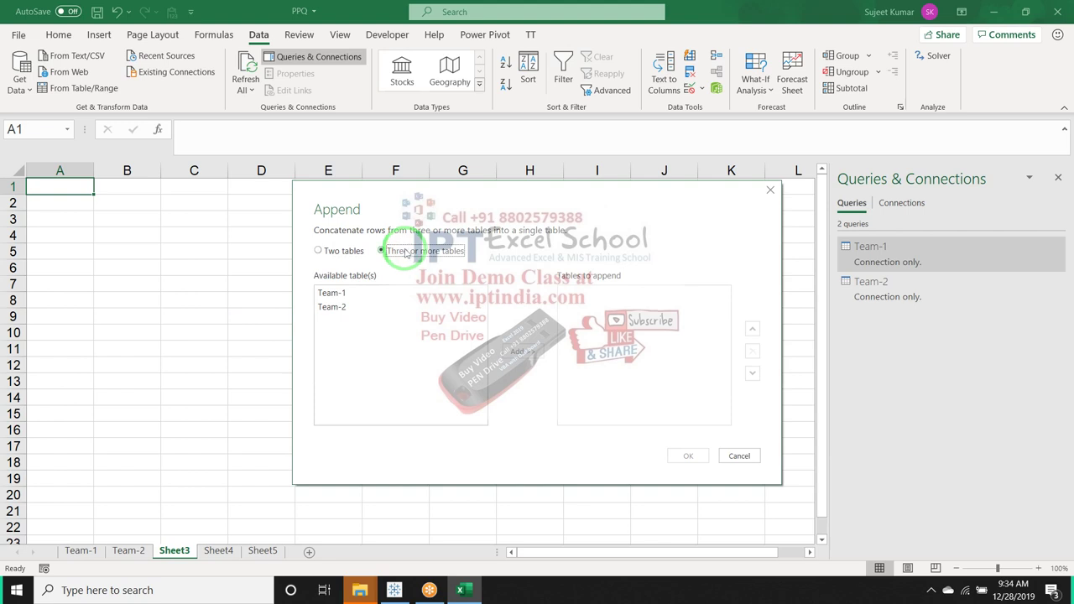
pyautogui.click(340, 293)
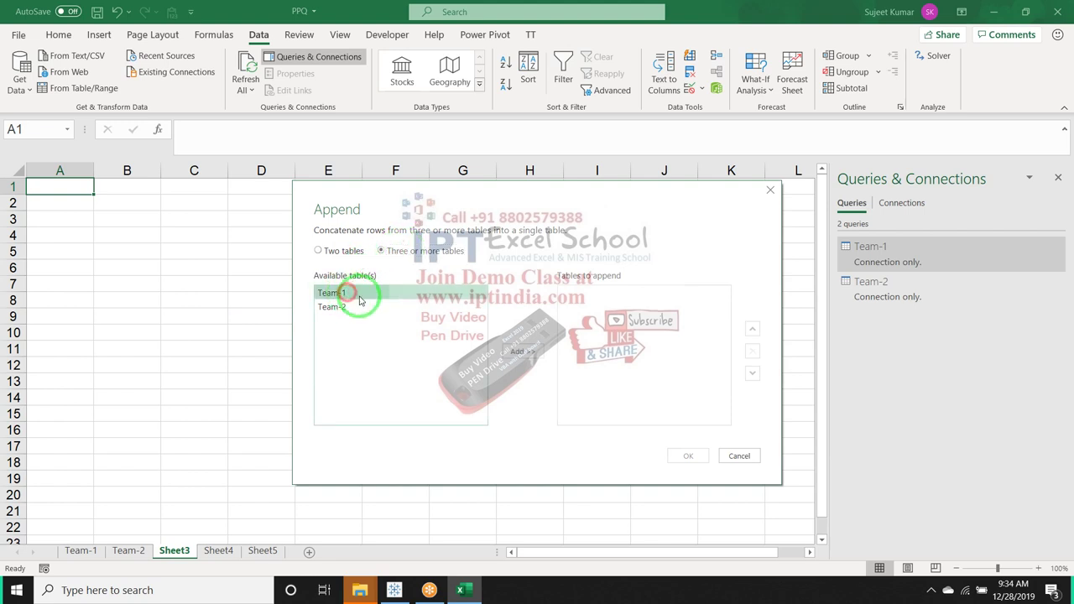
pyautogui.click(523, 352)
pyautogui.click(332, 306)
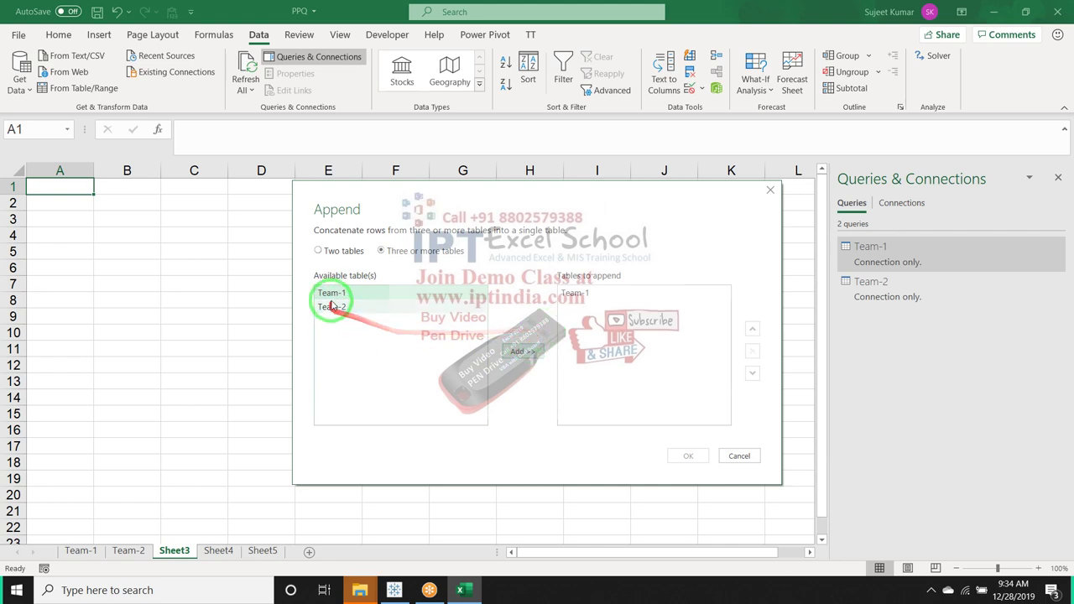
pyautogui.click(522, 352)
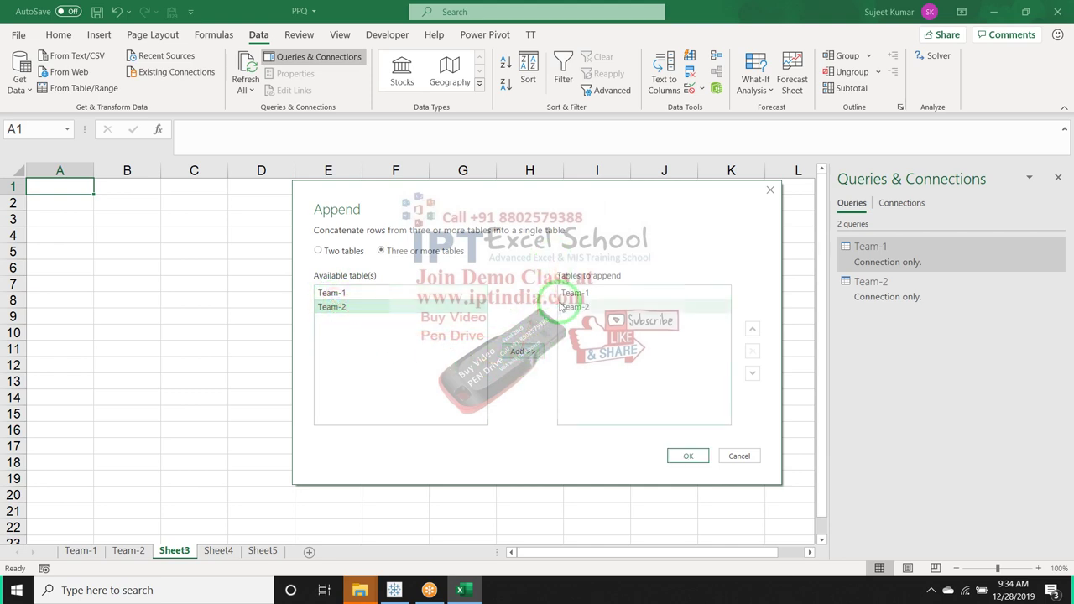
pyautogui.click(508, 383)
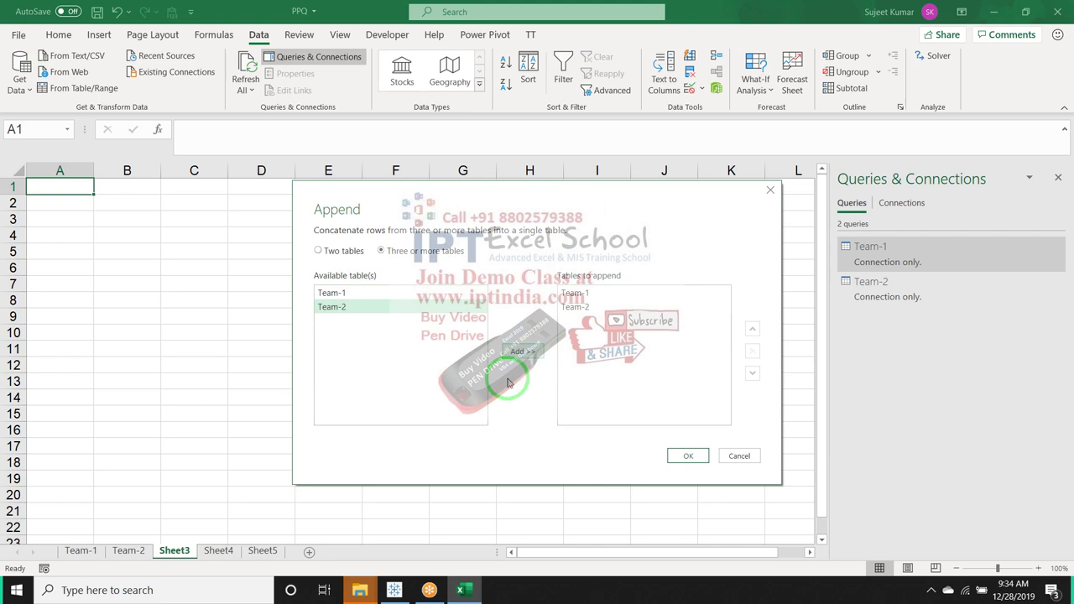
pyautogui.click(690, 458)
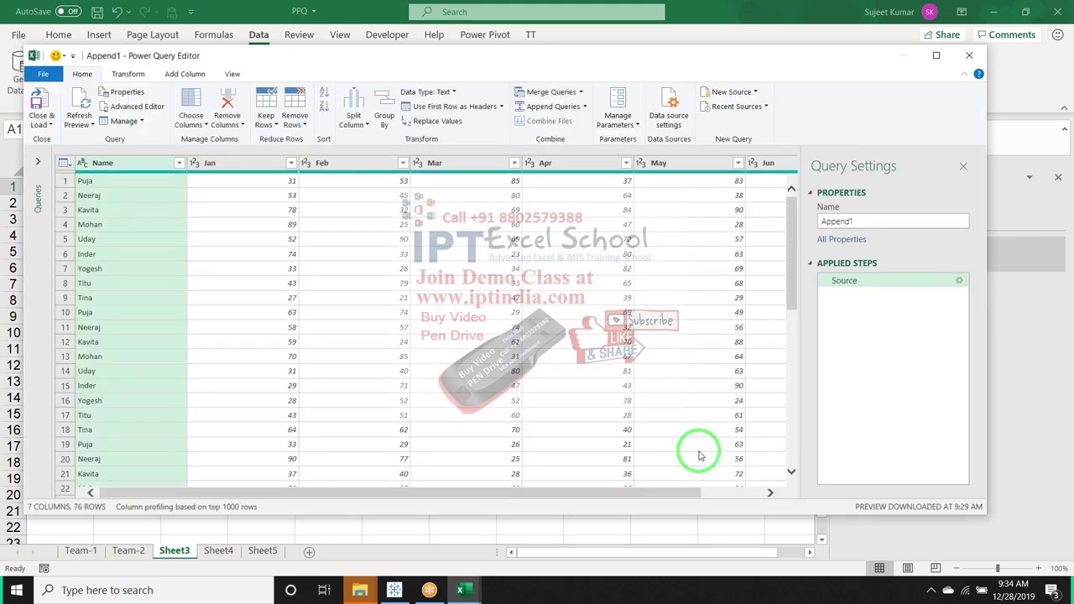
# - Scroll through the 76 combined Append1 rows, then choose Close & Load To
pyautogui.scroll(-5, 652, 382)
pyautogui.scroll(-9, 649, 391)
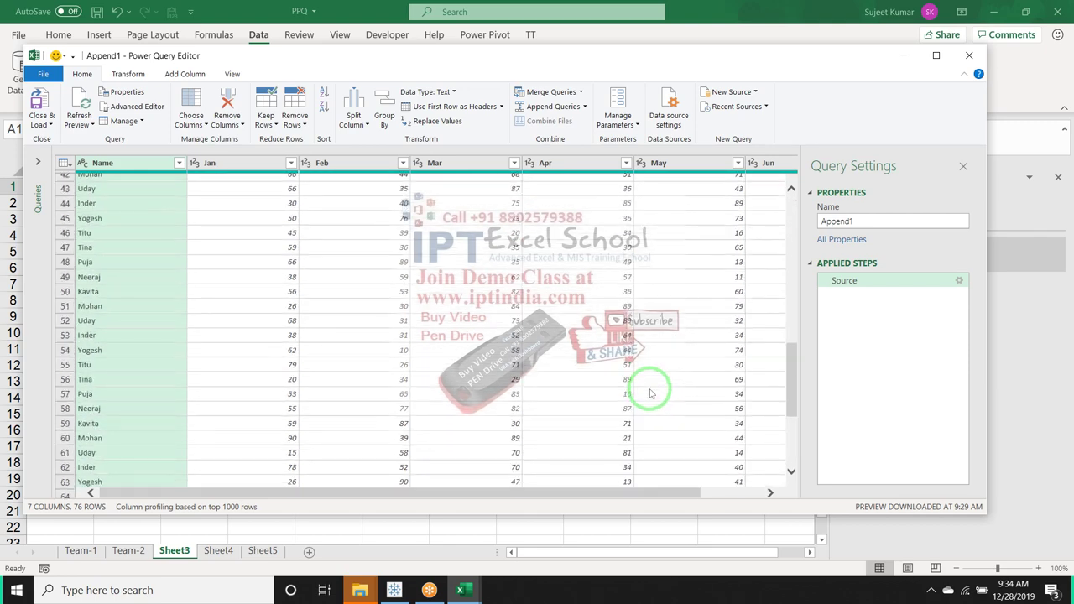
pyautogui.scroll(-5, 650, 394)
pyautogui.scroll(5, 651, 395)
pyautogui.scroll(13, 651, 395)
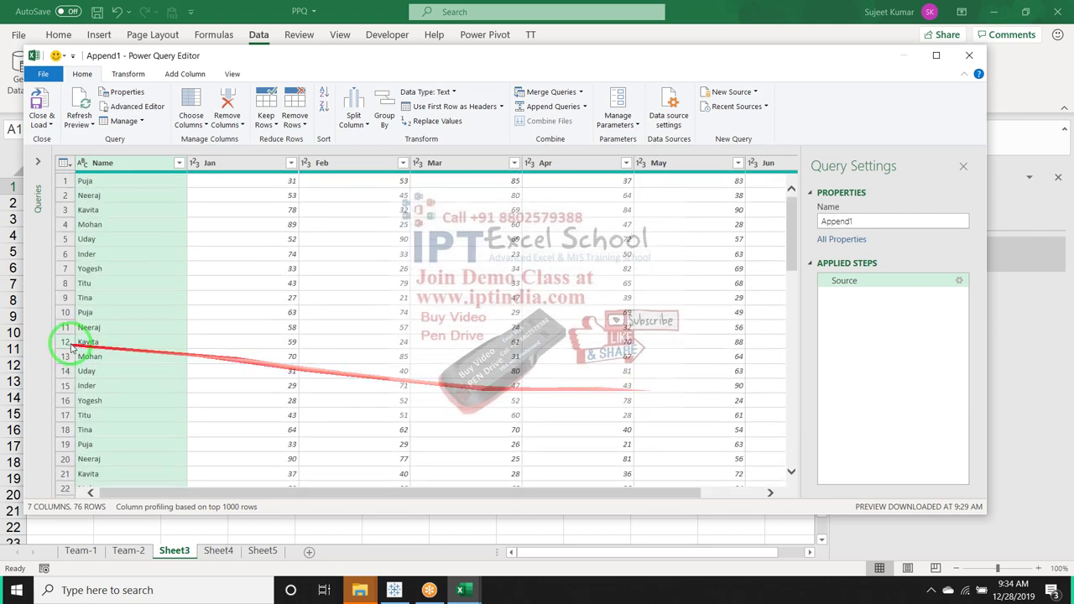
pyautogui.click(39, 124)
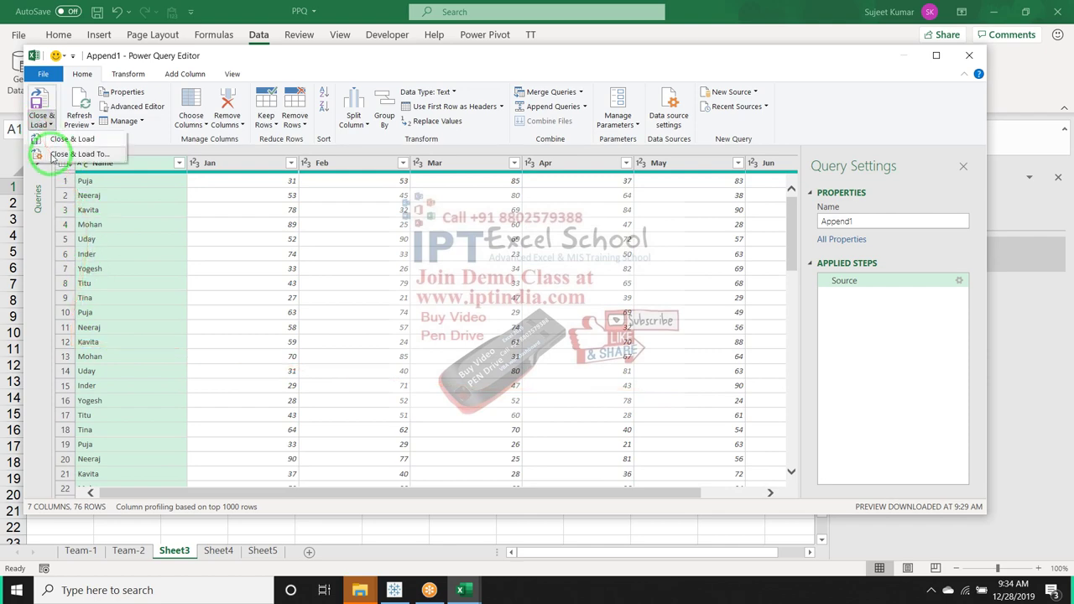
pyautogui.click(52, 154)
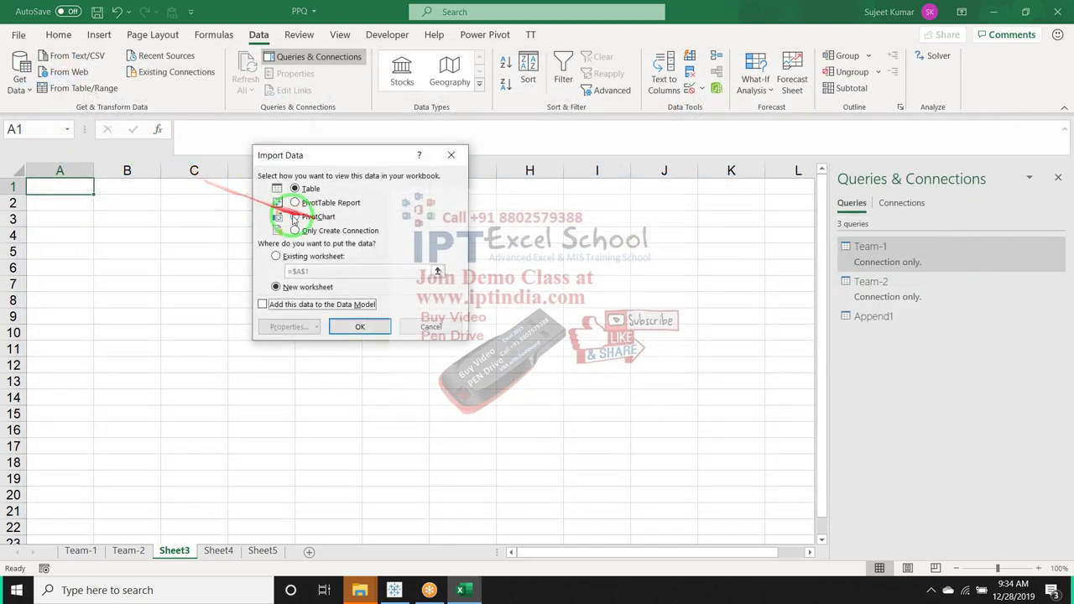
# - Load Append1 as a PivotTable on a new sheet with Name in Rows and Sum of Apr
pyautogui.click(296, 205)
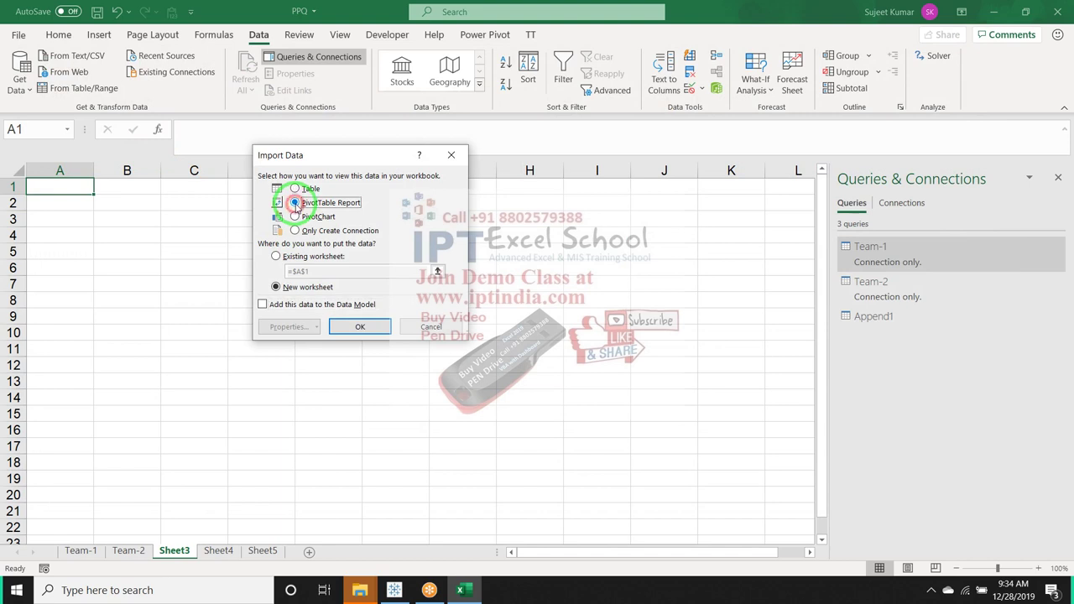
pyautogui.click(352, 325)
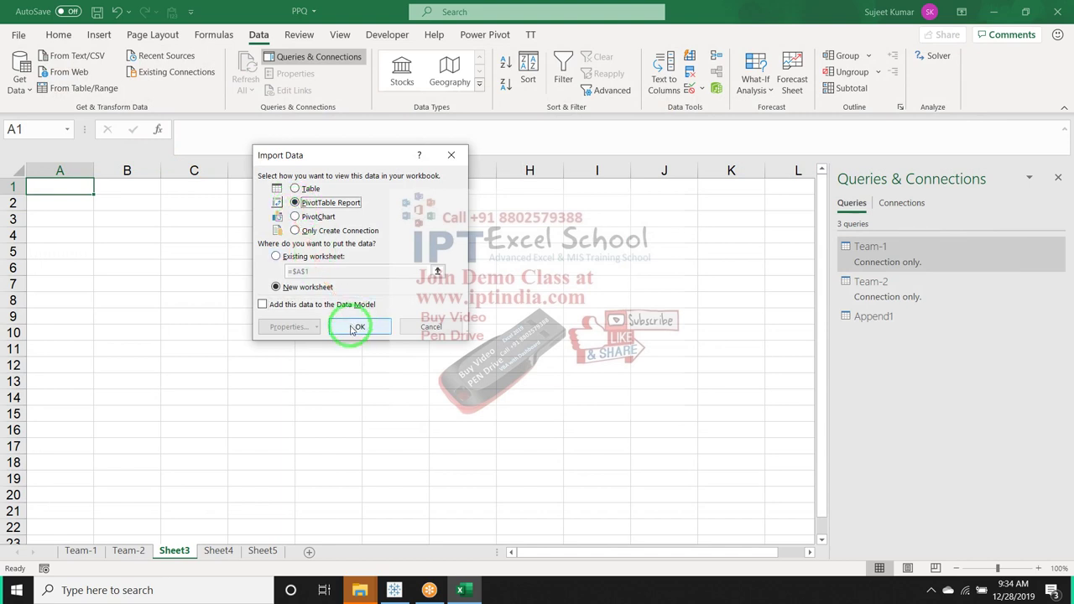
pyautogui.click(356, 326)
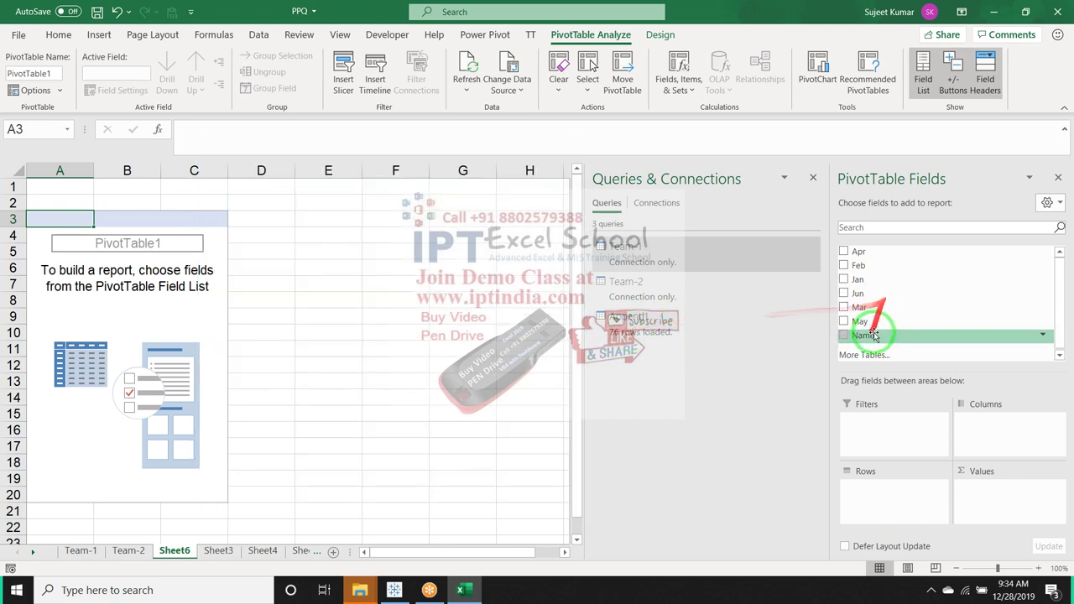
pyautogui.moveTo(871, 340); pyautogui.dragTo(885, 490)
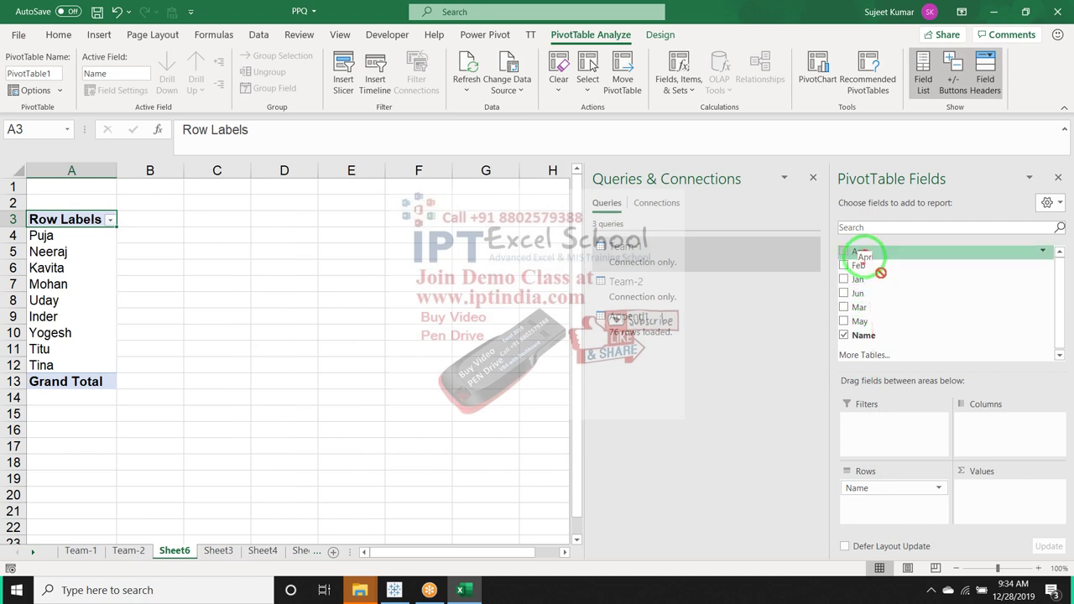
pyautogui.moveTo(858, 251); pyautogui.dragTo(978, 488)
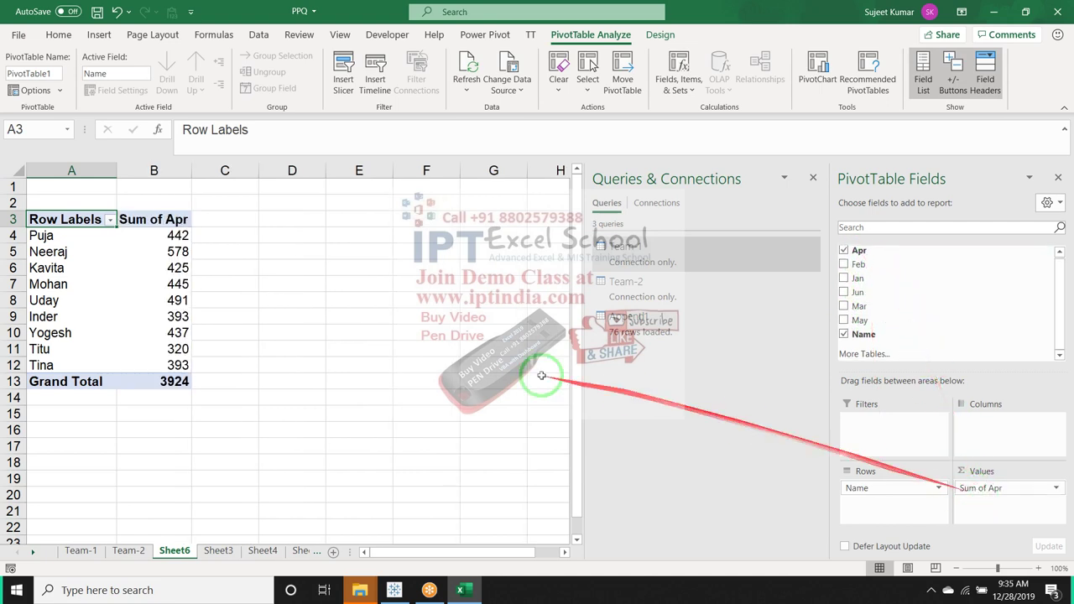
pyautogui.click(71, 551)
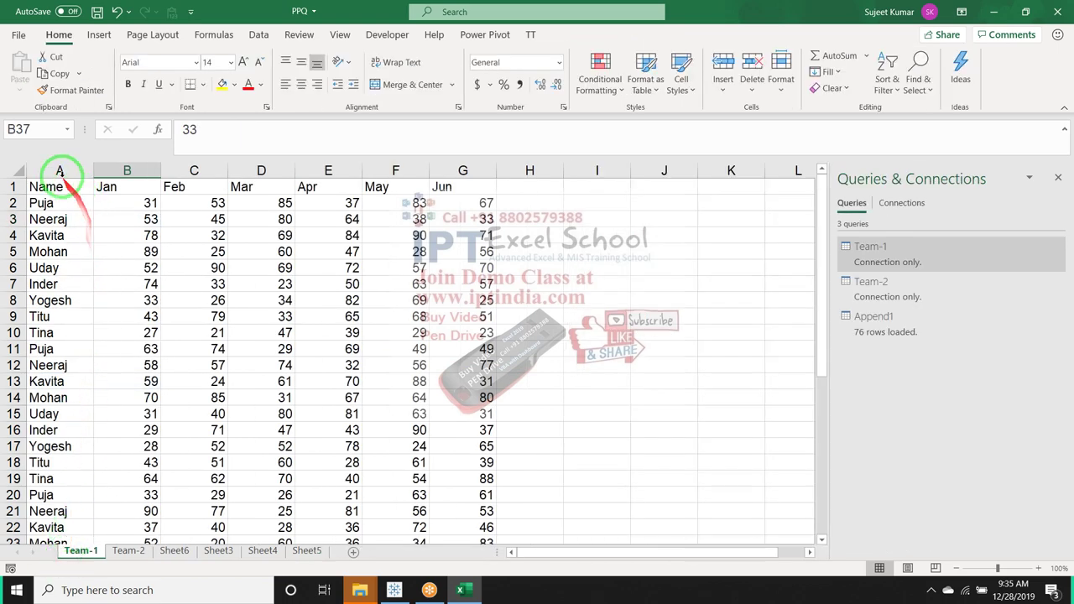
pyautogui.click(56, 187)
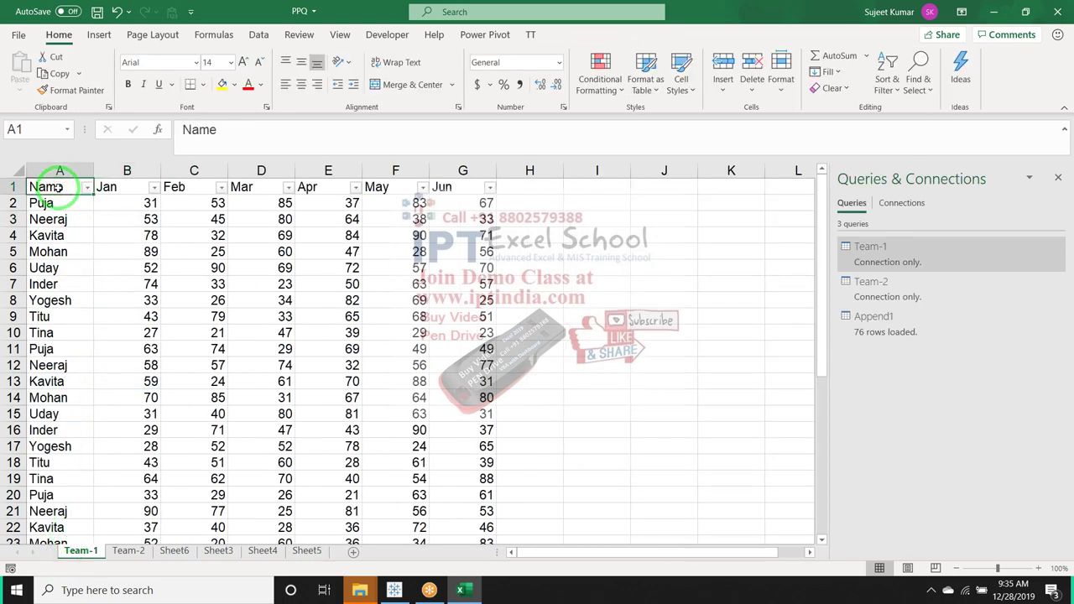
pyautogui.click(86, 187)
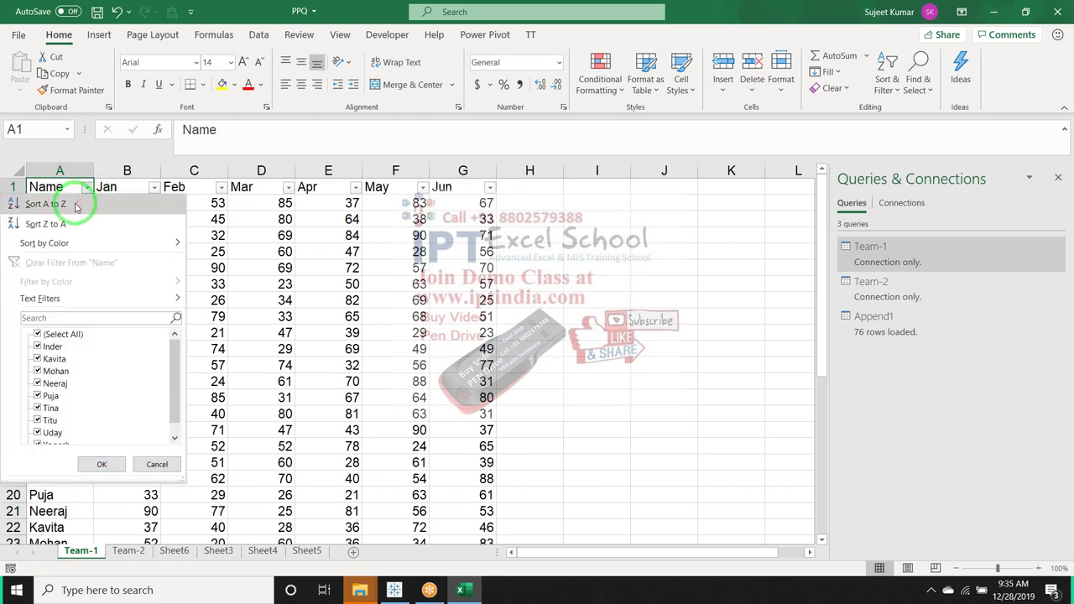
pyautogui.click(76, 207)
pyautogui.click(72, 209)
pyautogui.hotkey('ctrl', 'Down')
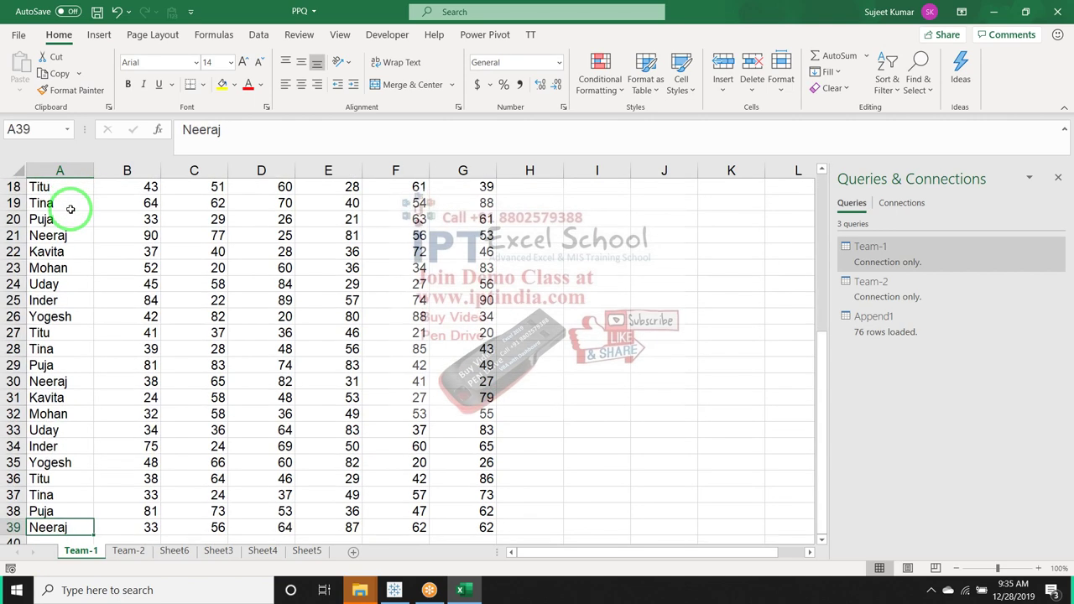
pyautogui.hotkey('ctrl', 'Up')
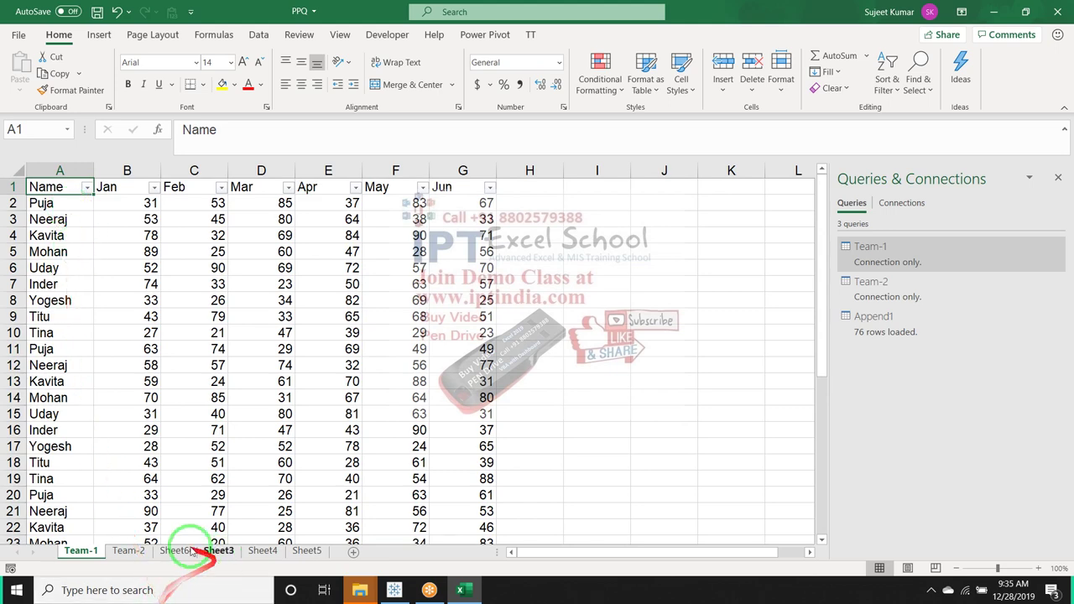
pyautogui.click(173, 551)
pyautogui.doubleClick(172, 381)
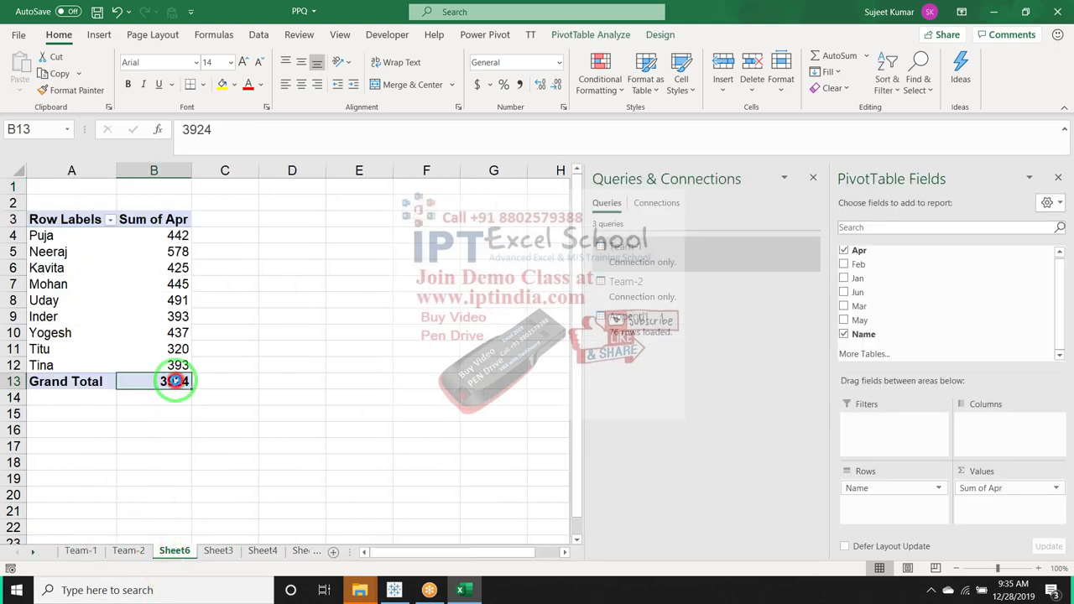
pyautogui.click(91, 307)
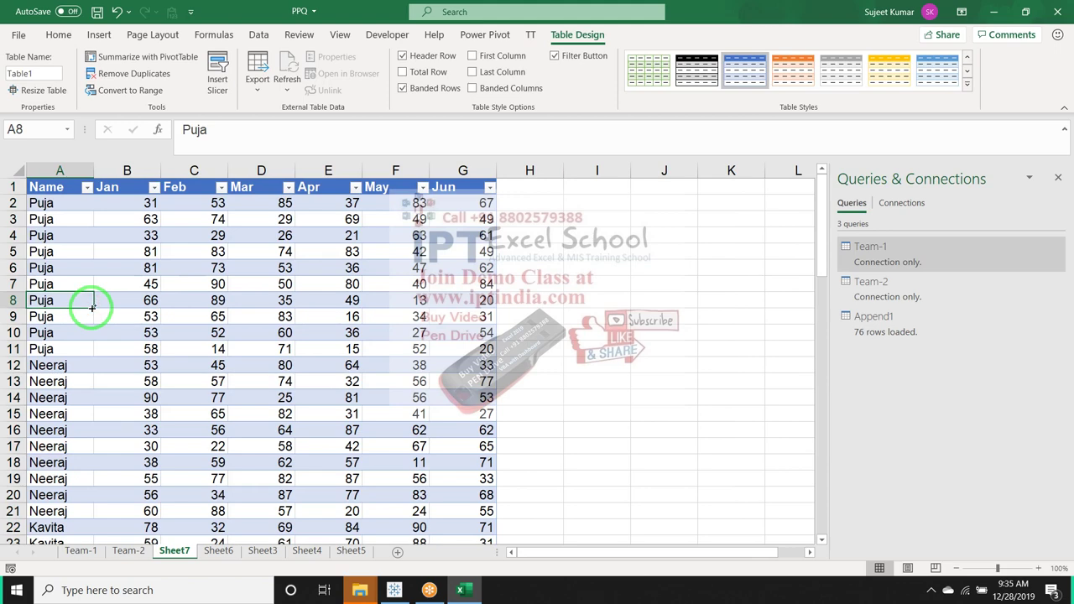
pyautogui.hotkey('ctrl', 'Down')
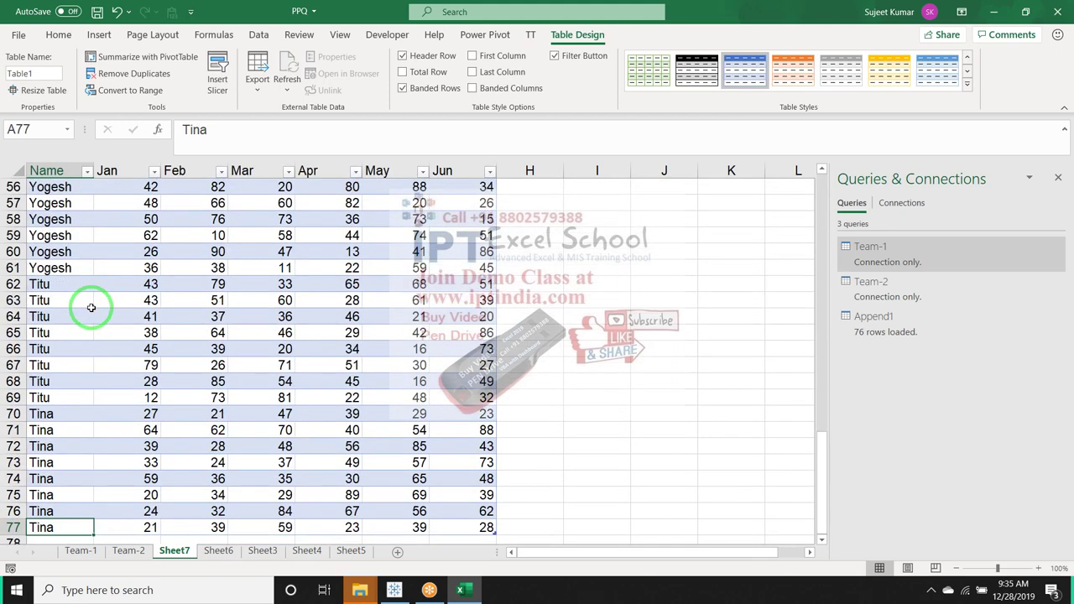
pyautogui.hotkey('ctrl', 'Up')
pyautogui.moveTo(99, 344); pyautogui.dragTo(134, 411)
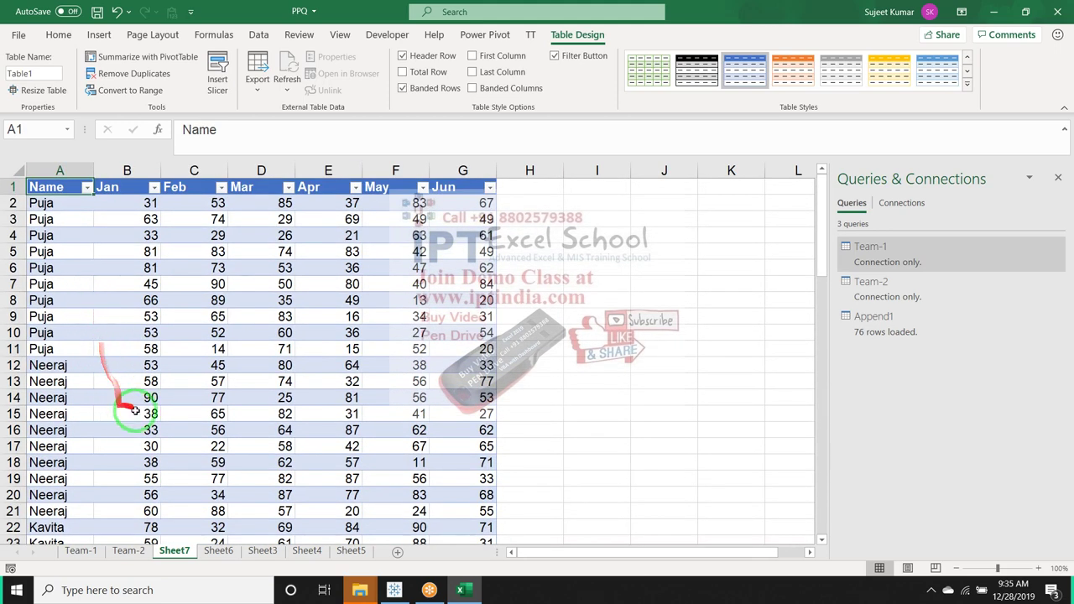
pyautogui.rightClick(173, 550)
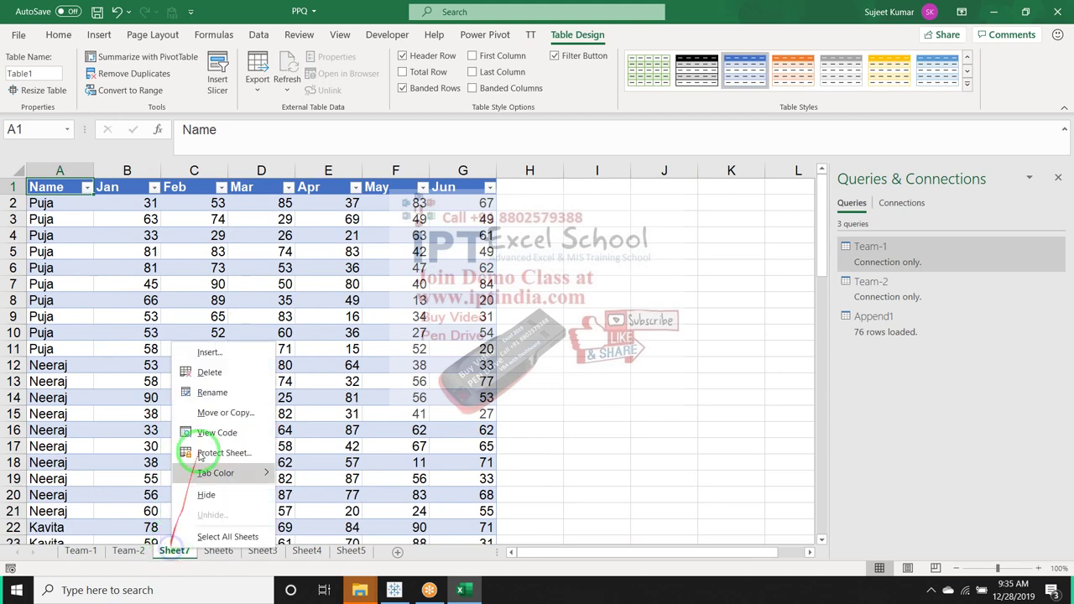
pyautogui.click(210, 373)
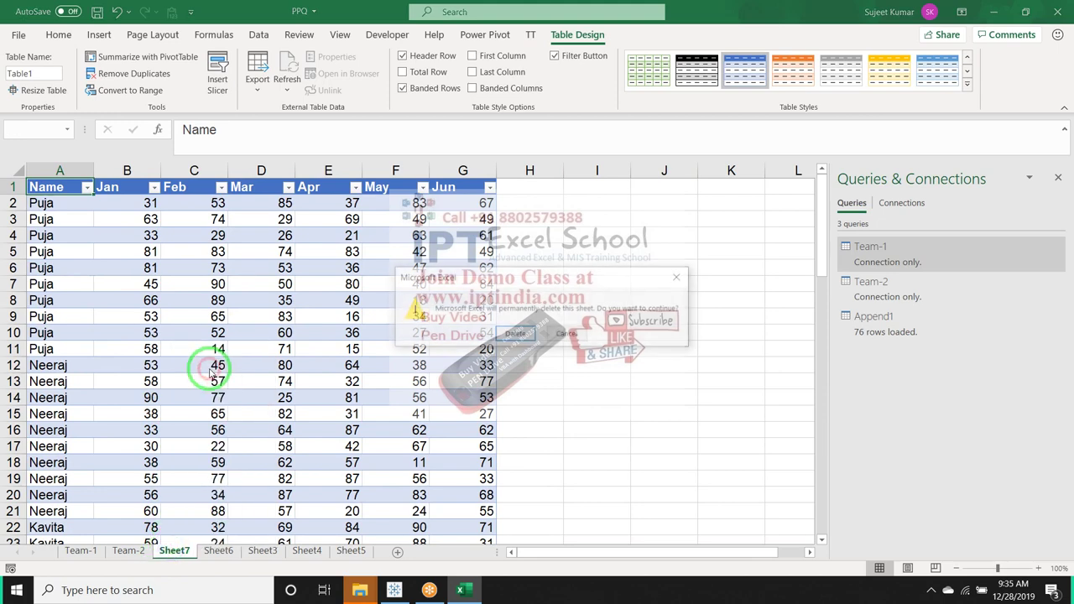
pyautogui.click(513, 336)
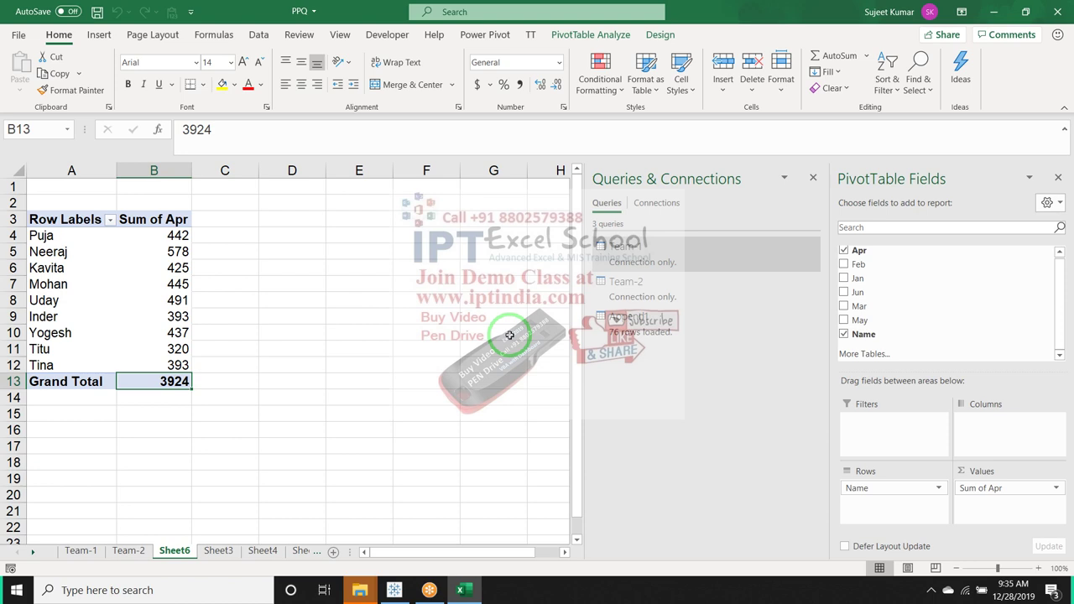
# - On empty Sheet3, start a Get Data import from Other Sources via Microsoft Query
pyautogui.click(444, 432)
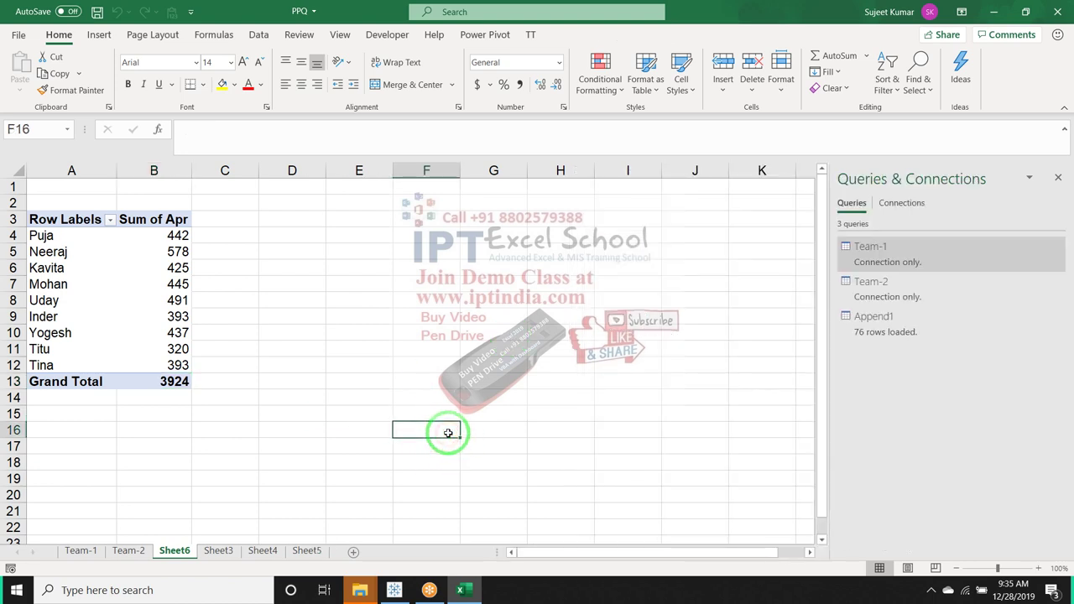
pyautogui.click(214, 550)
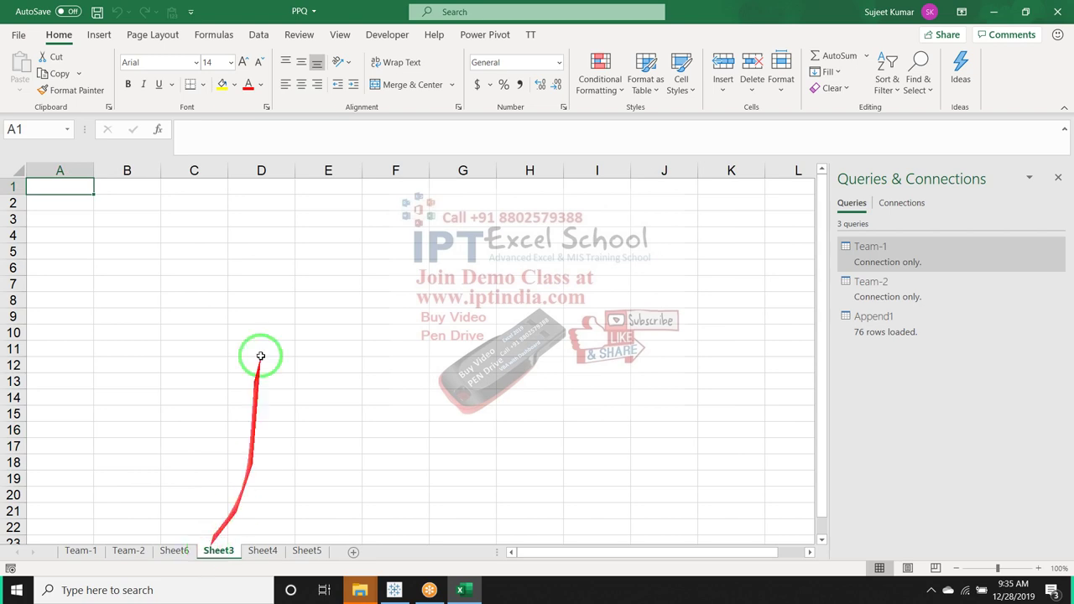
pyautogui.click(257, 35)
pyautogui.click(24, 85)
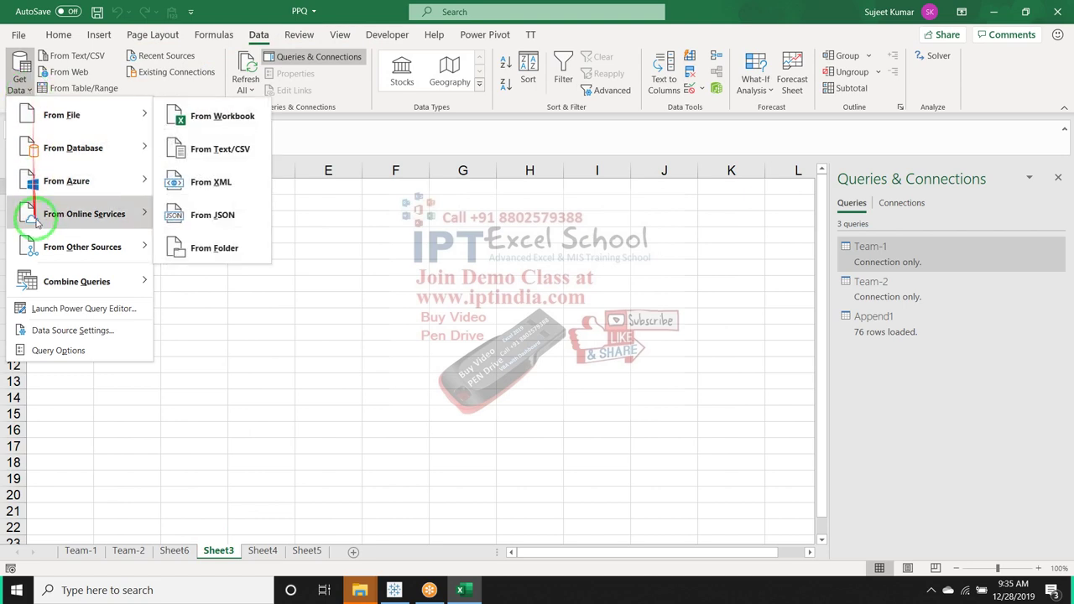
pyautogui.moveTo(58, 261)
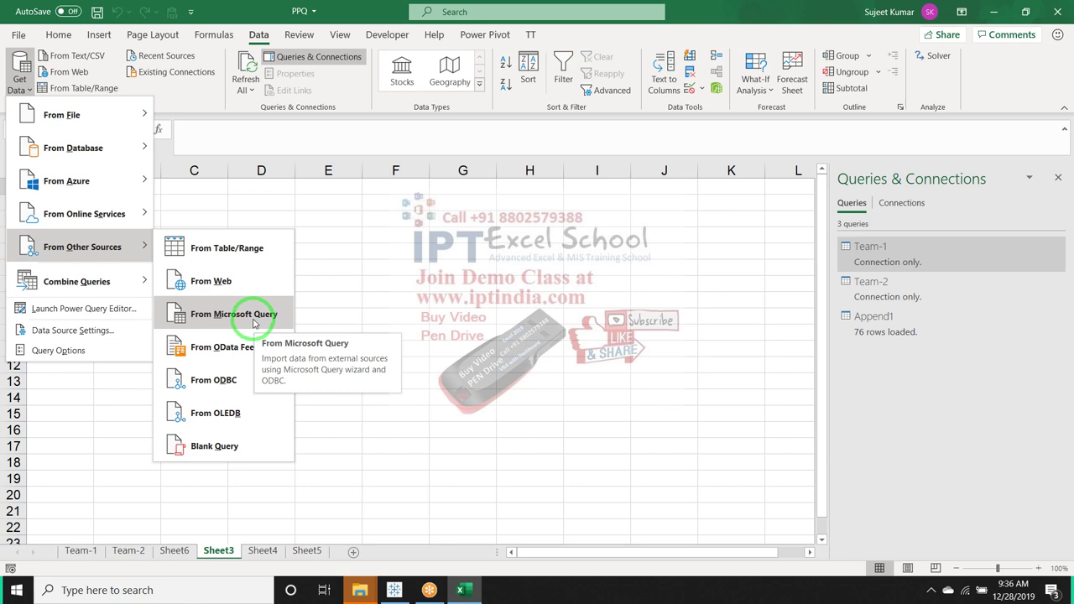
pyautogui.click(255, 323)
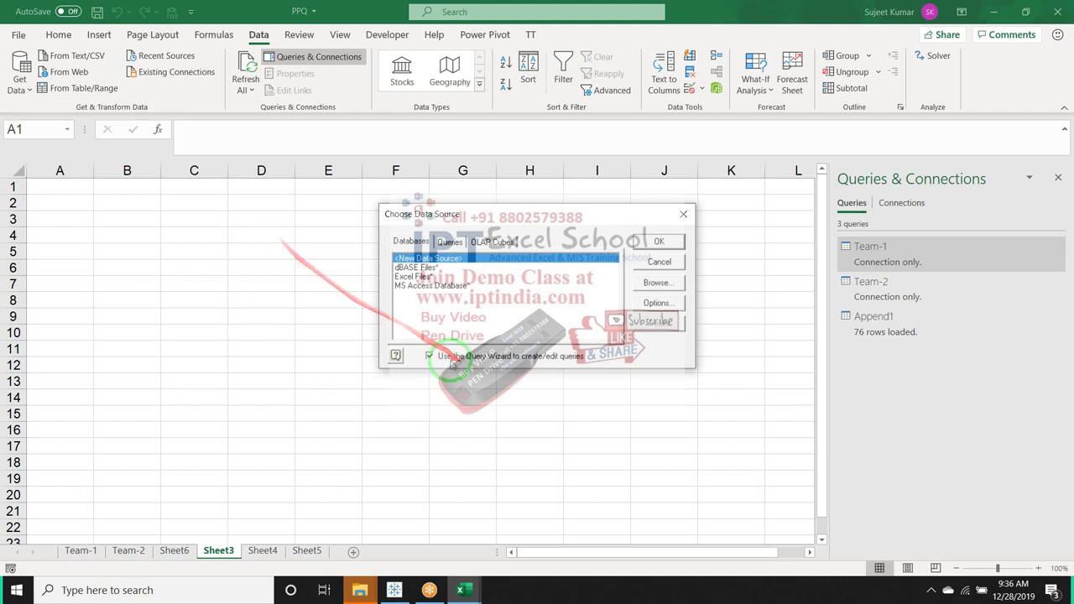
# - Choose Excel Files as the data source and select the PPQ.xlsm workbook
pyautogui.click(417, 277)
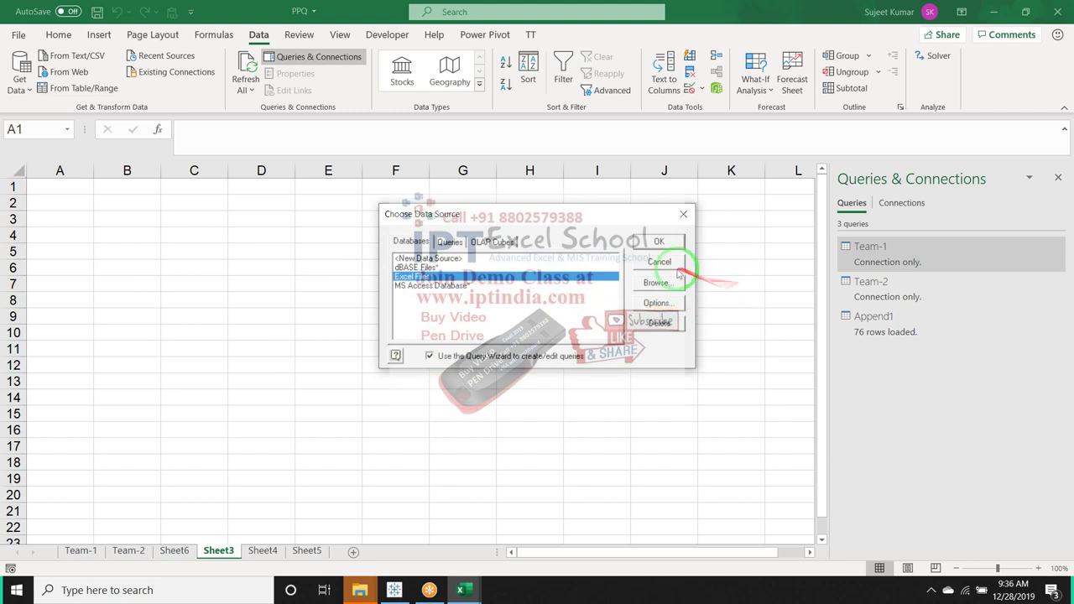
pyautogui.click(672, 242)
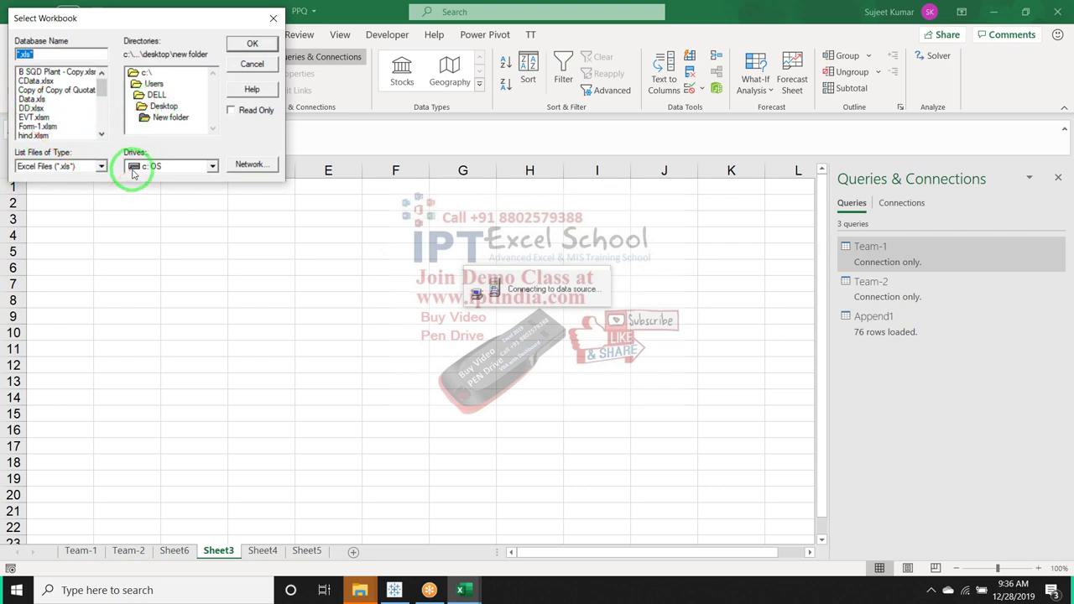
pyautogui.click(33, 118)
pyautogui.press('Down')
pyautogui.press('Down')
pyautogui.press('Down')
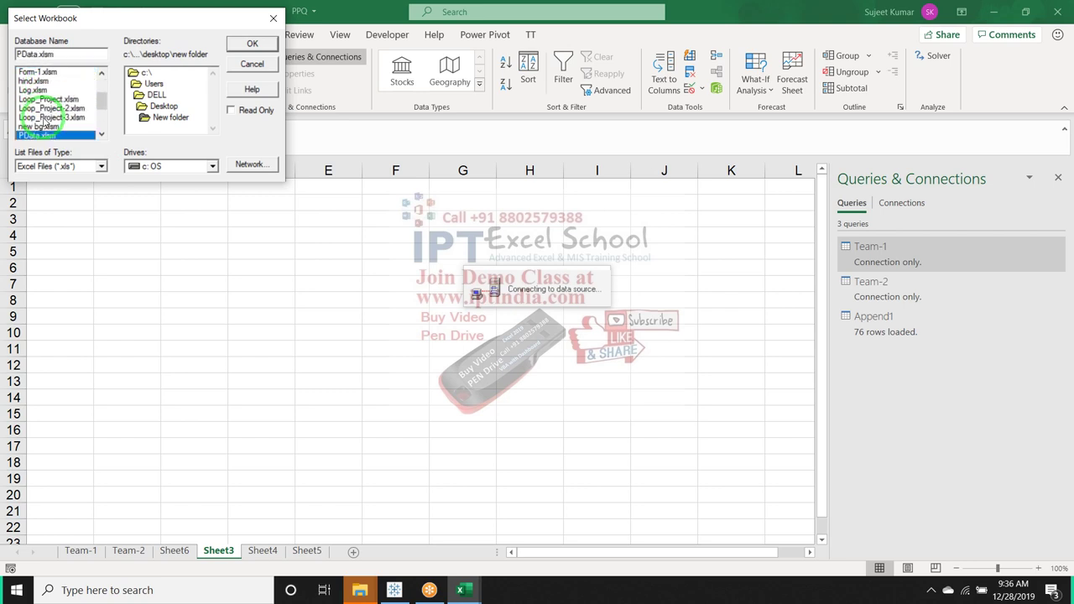
pyautogui.press('Down')
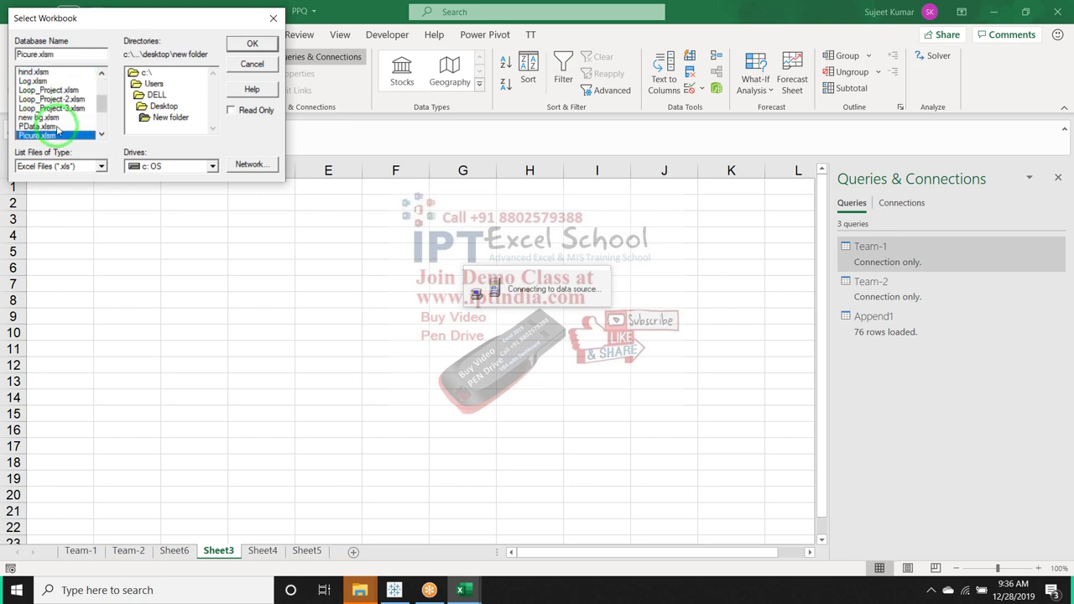
pyautogui.press('Down')
pyautogui.press('Down')
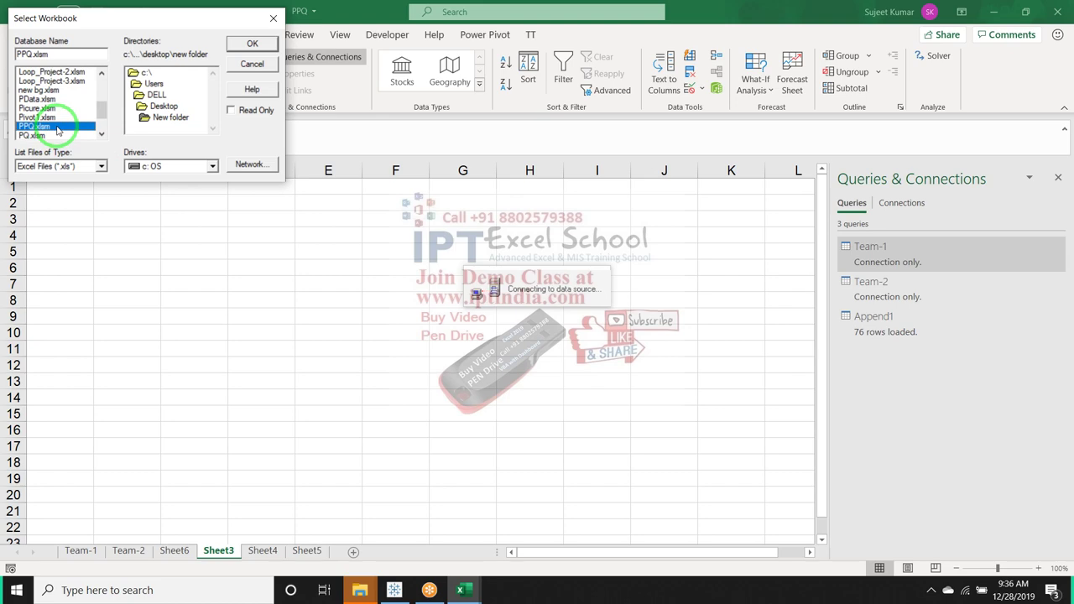
pyautogui.click(248, 43)
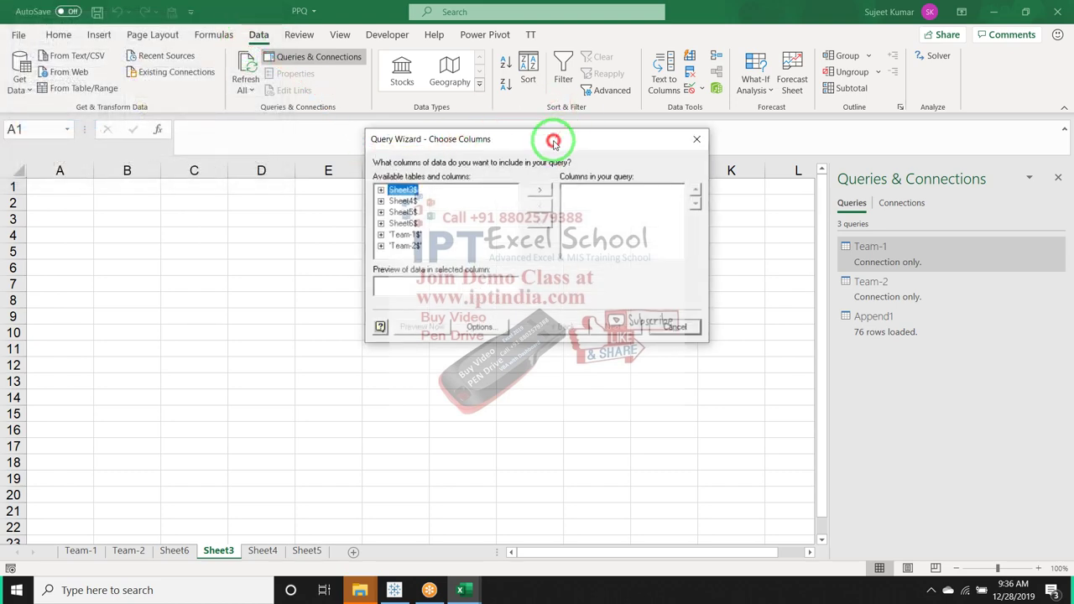
# - Turn on System Tables in the wizard's table options so the sheets are listed
pyautogui.moveTo(554, 140); pyautogui.dragTo(346, 168)
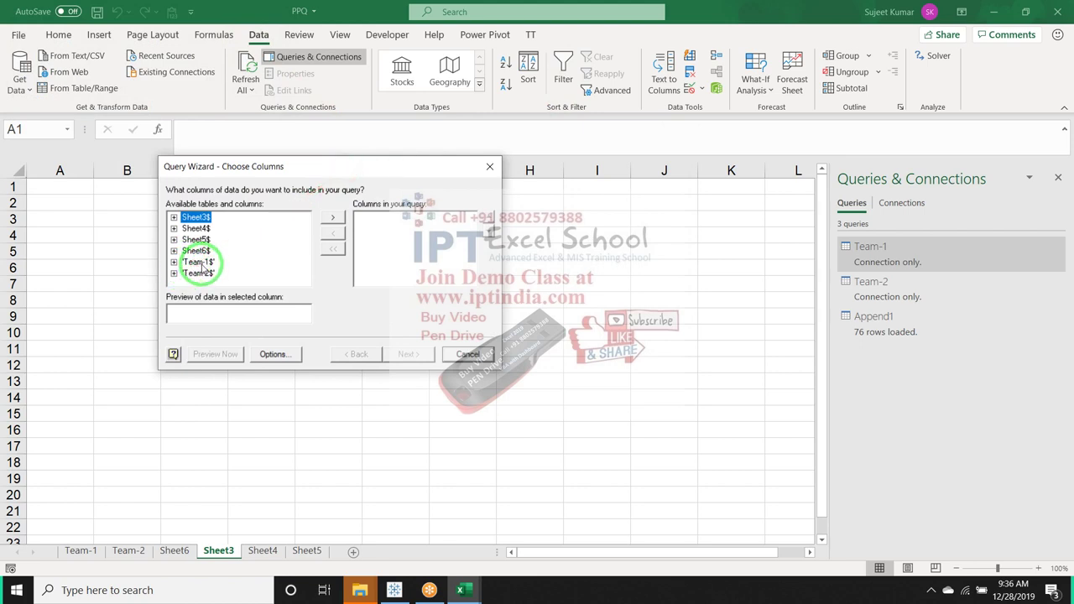
pyautogui.click(273, 353)
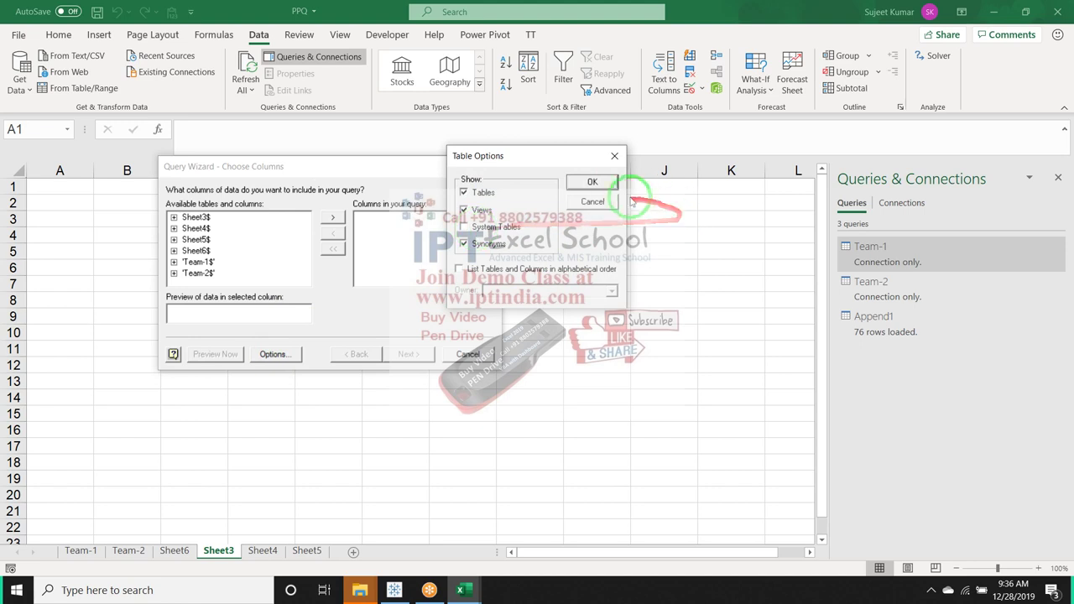
pyautogui.click(606, 181)
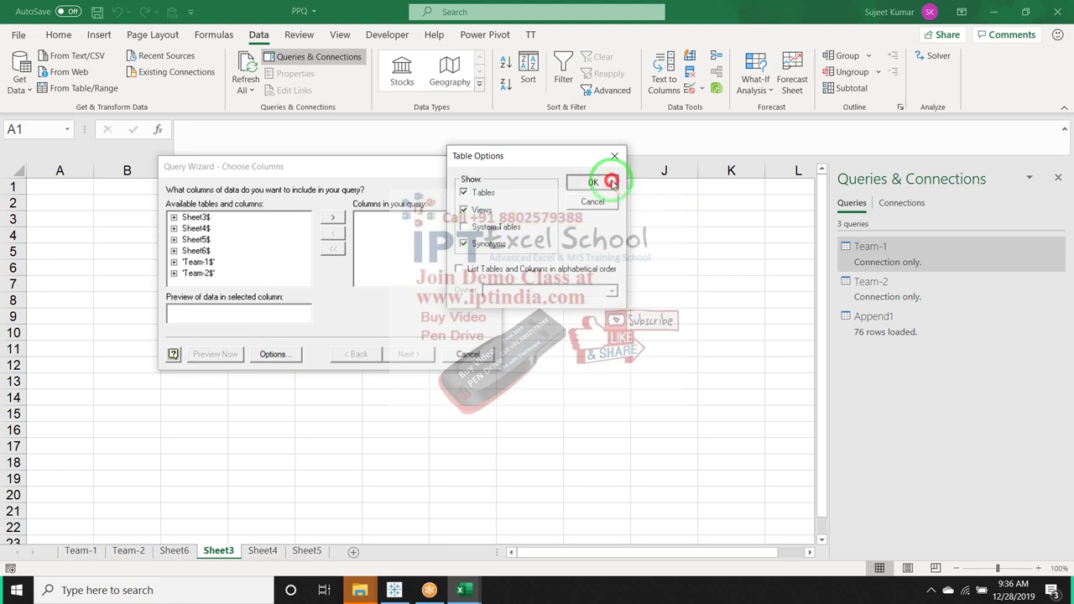
pyautogui.click(273, 354)
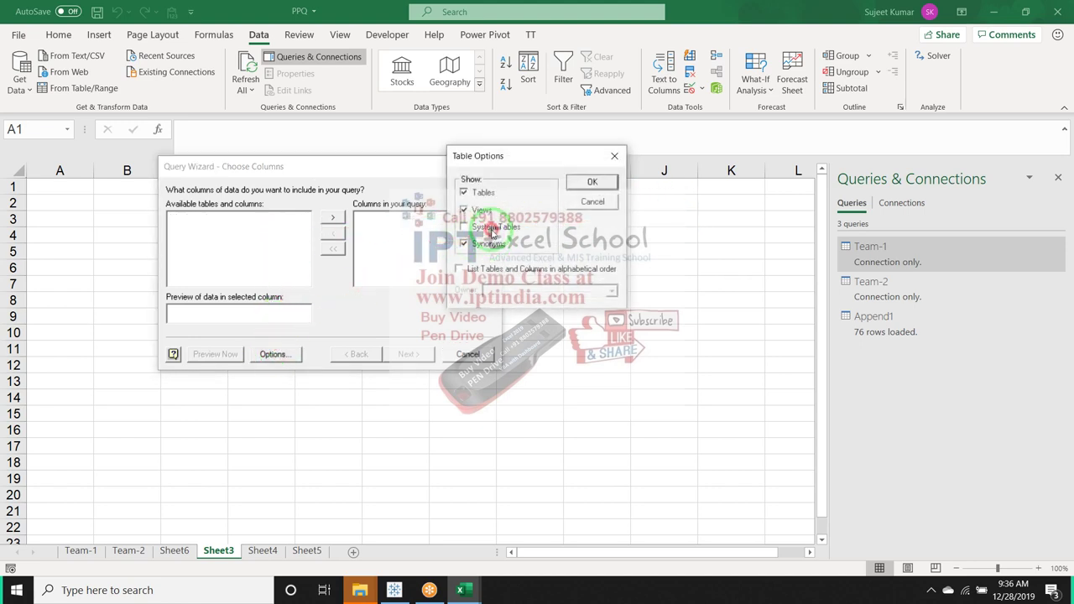
pyautogui.click(486, 227)
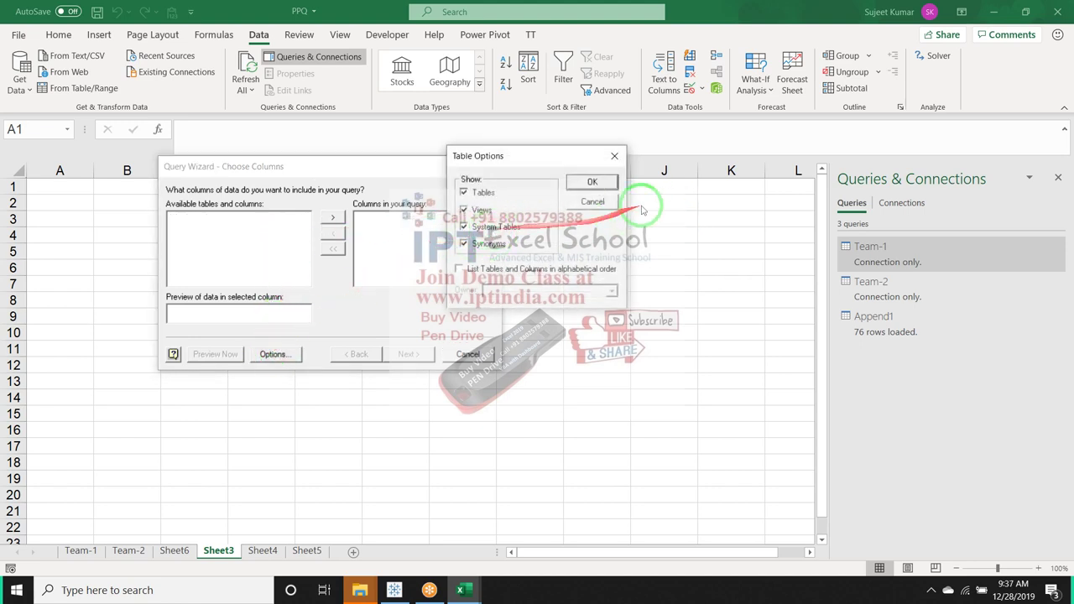
pyautogui.click(597, 184)
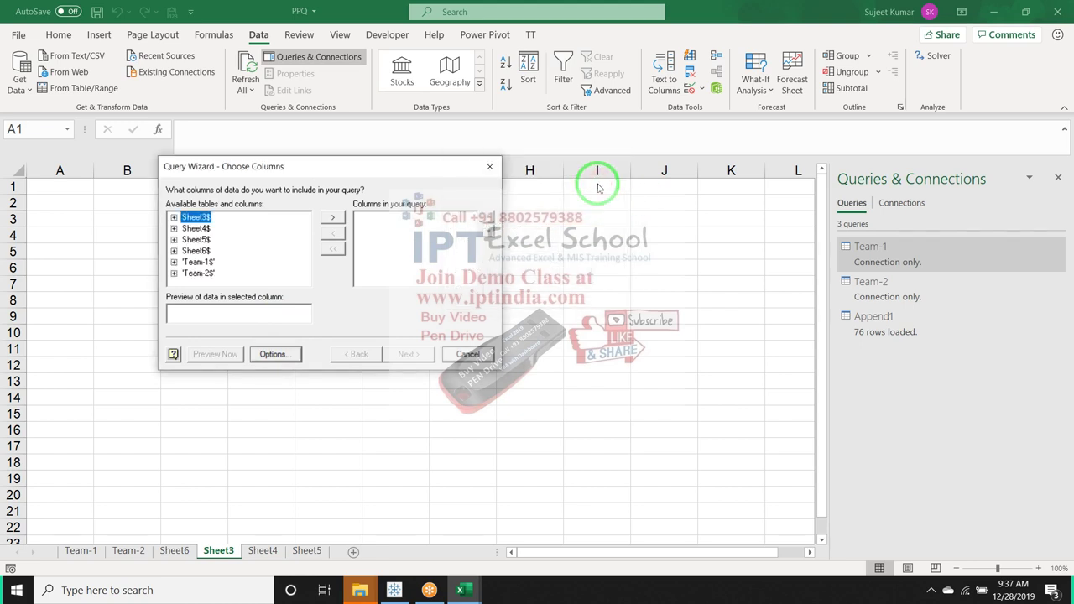
# - Add Name and all other Team-1$ columns, plus all Team-2$ columns, then go Next
pyautogui.click(200, 263)
pyautogui.click(174, 262)
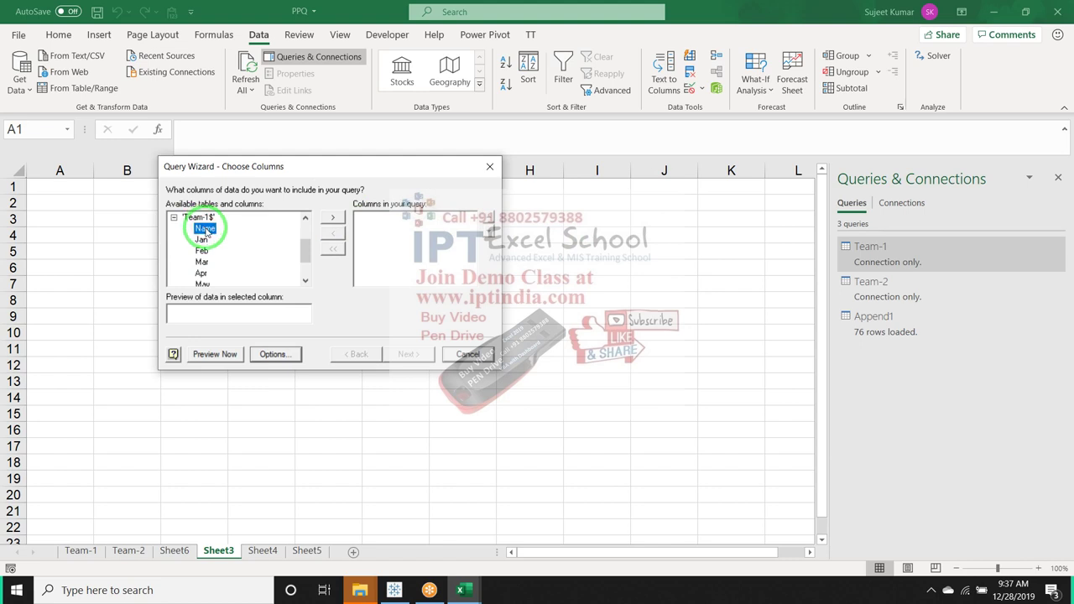
pyautogui.click(330, 219)
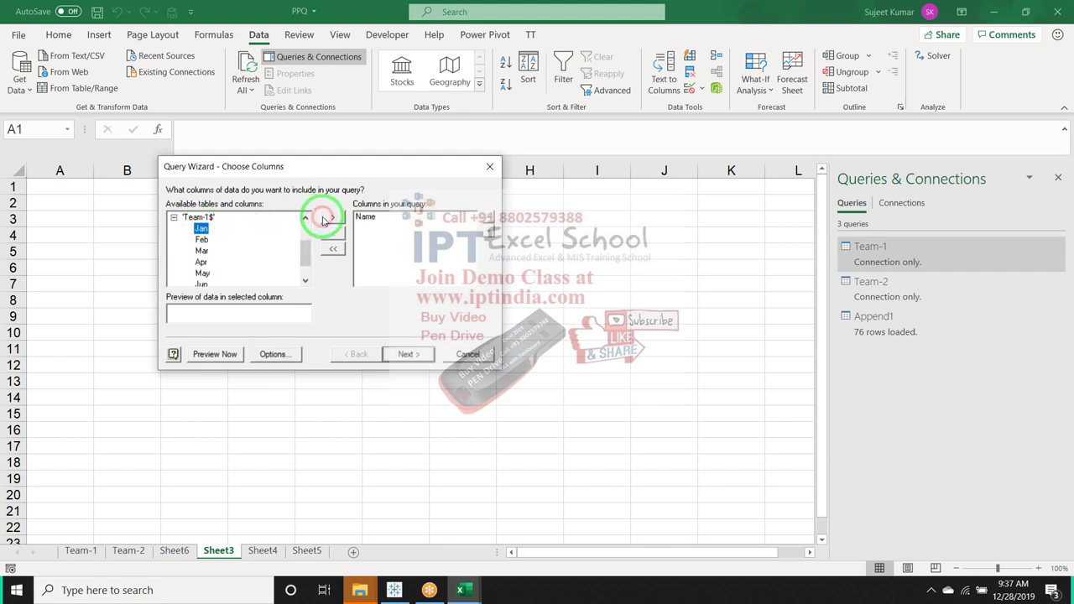
pyautogui.click(200, 218)
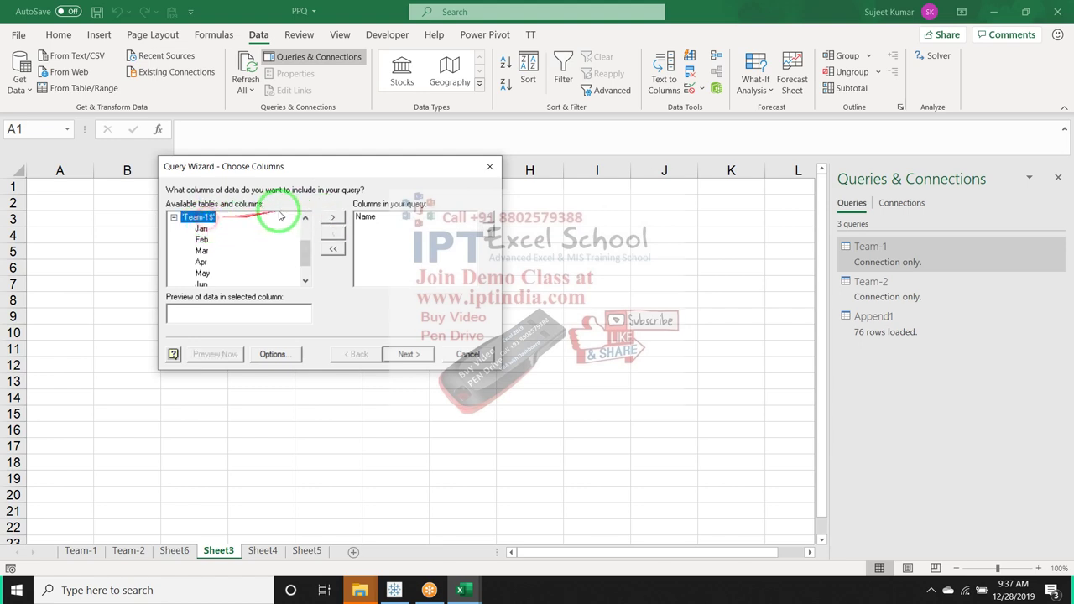
pyautogui.click(332, 218)
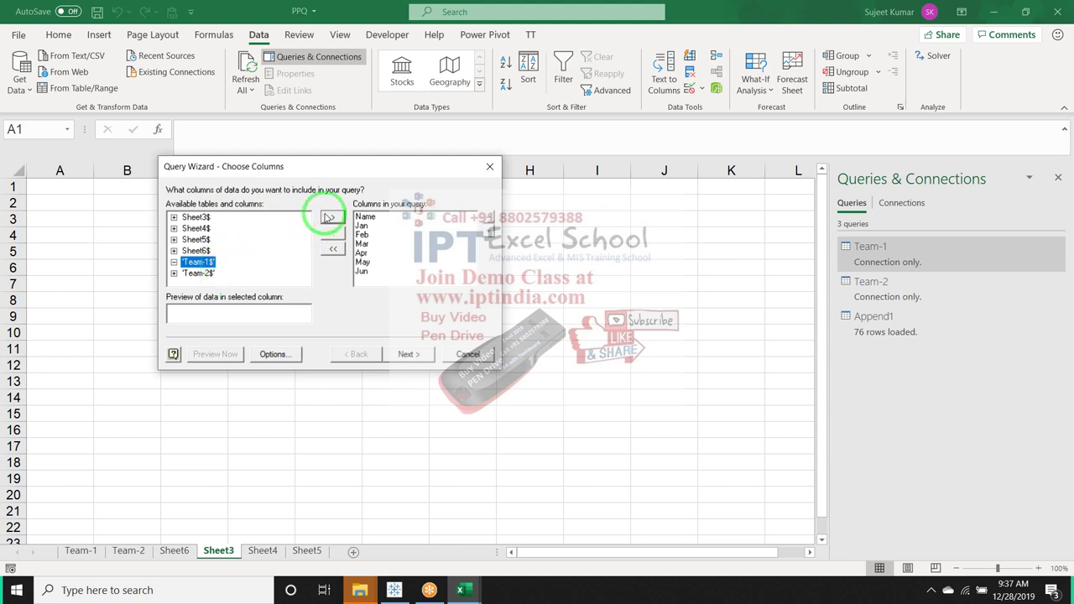
pyautogui.click(198, 273)
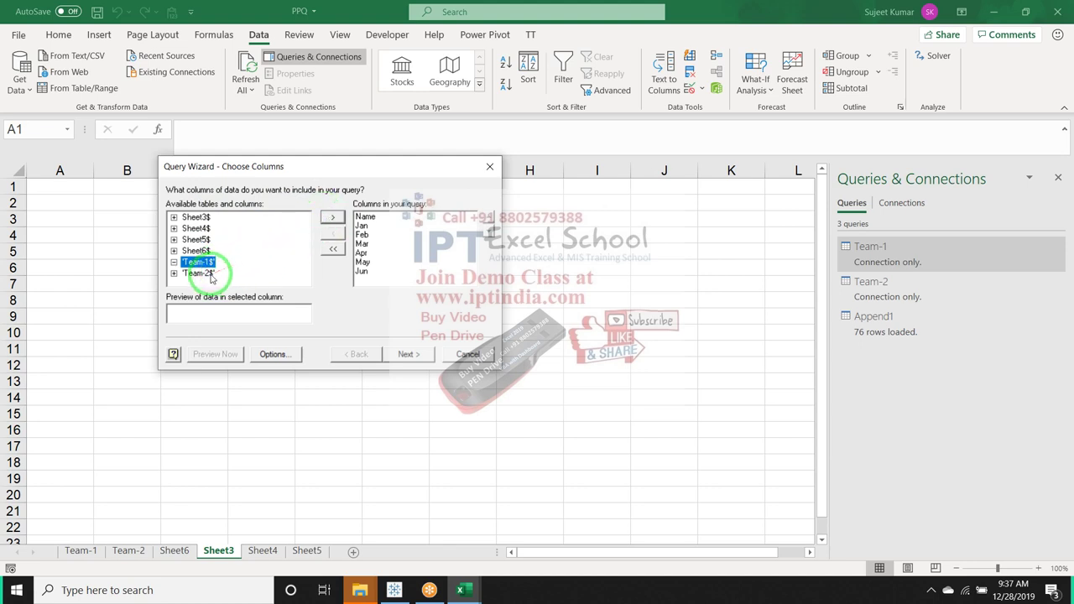
pyautogui.click(332, 218)
pyautogui.scroll(-2, 392, 262)
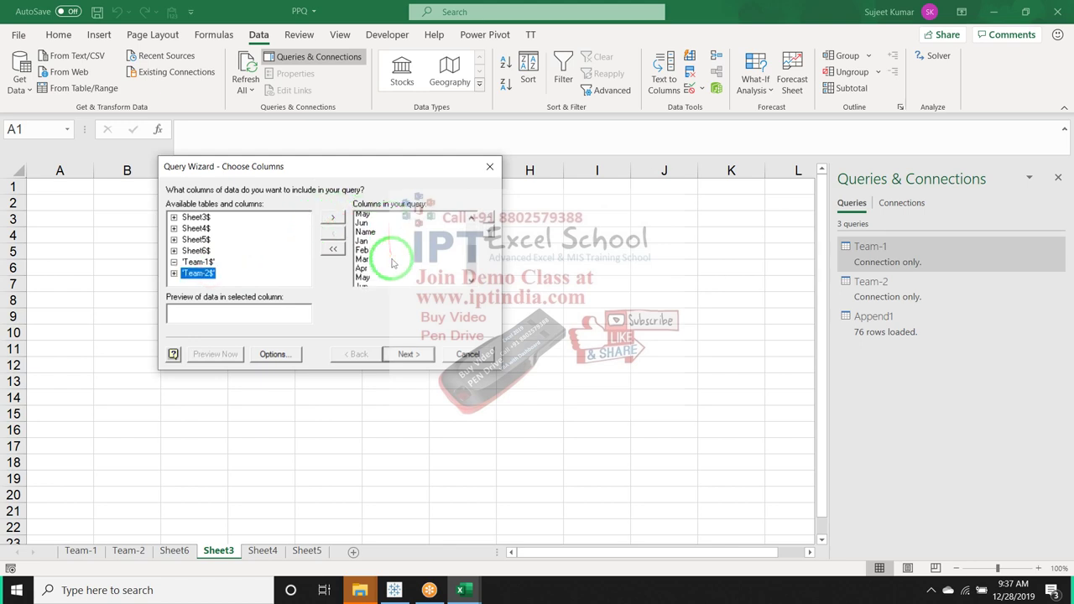
pyautogui.scroll(-1, 366, 235)
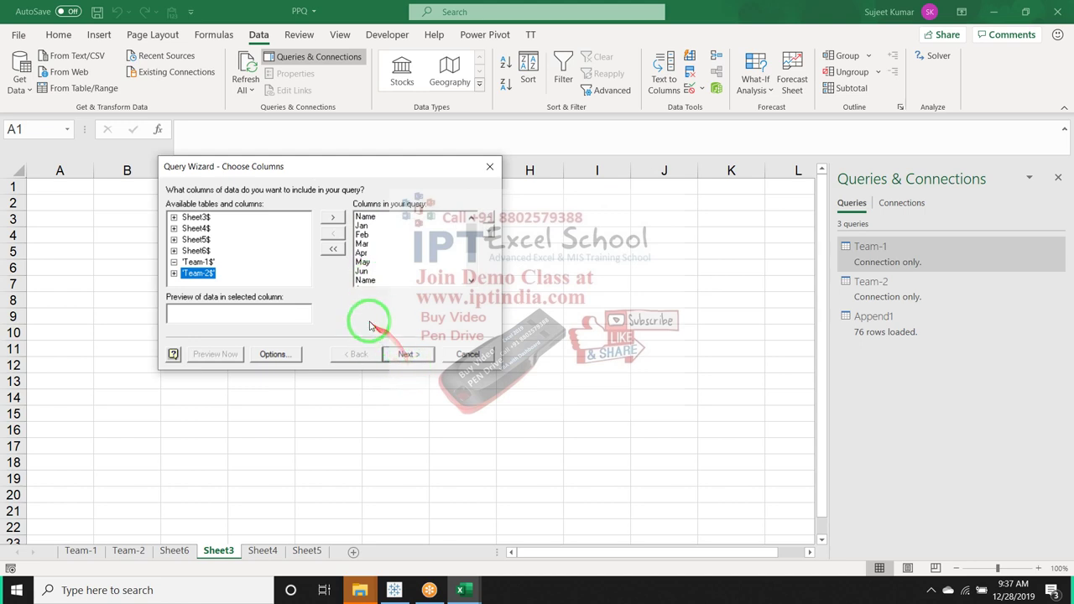
pyautogui.click(409, 356)
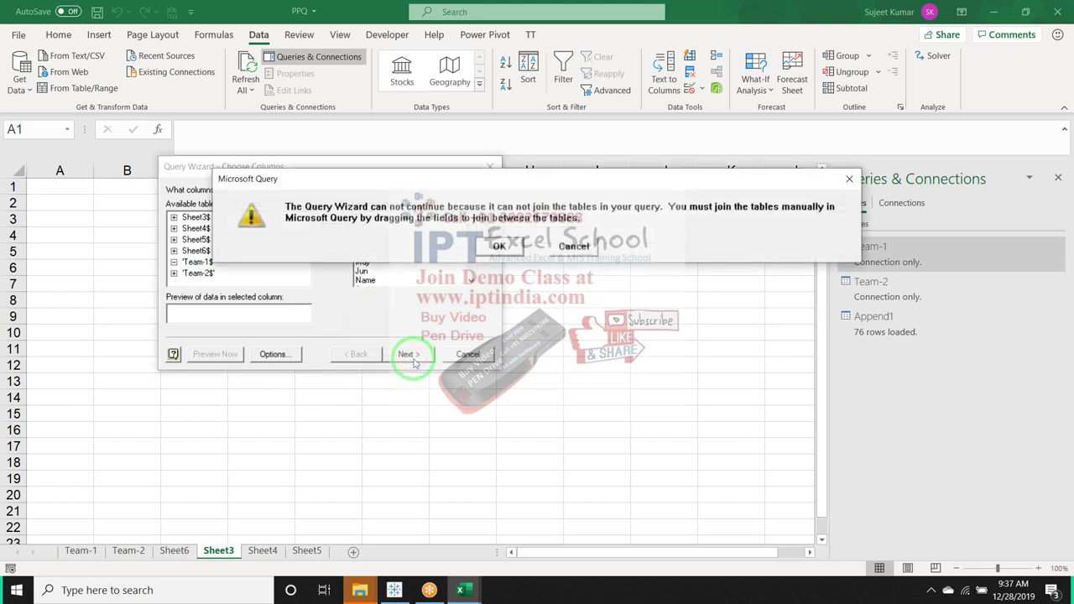
# - Dismiss the cannot-join warning and scroll through the unjoined Team-1/Team-2 result grid
pyautogui.click(490, 251)
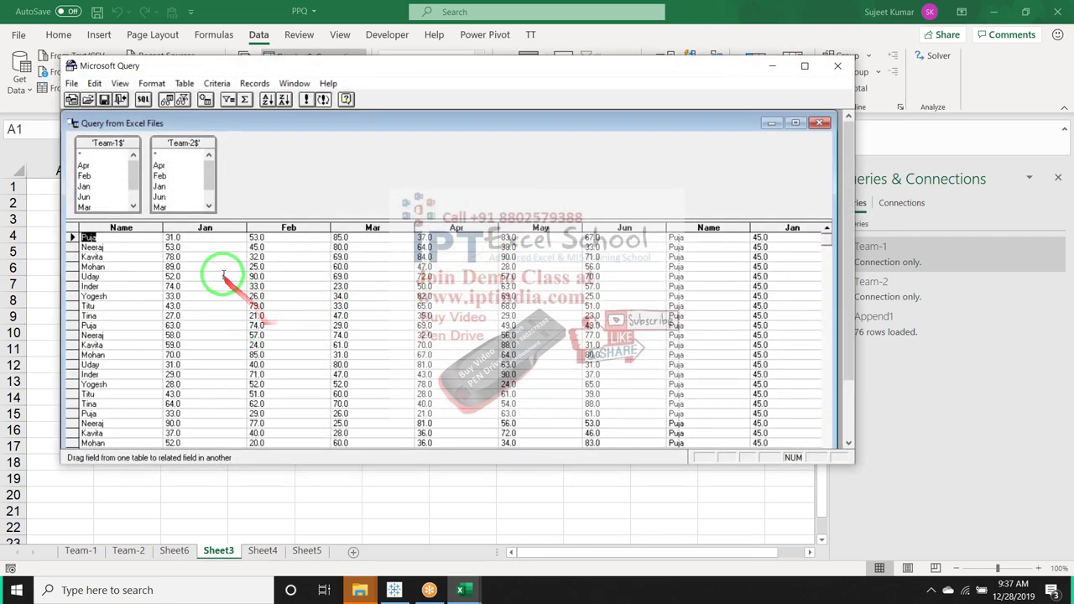
pyautogui.click(159, 266)
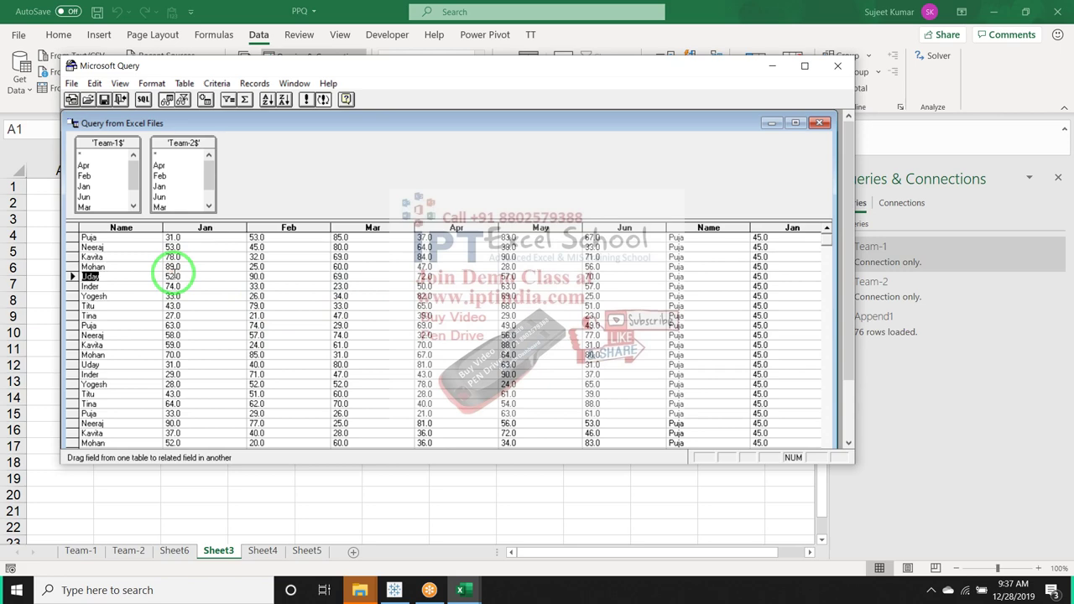
pyautogui.scroll(-3, 173, 273)
pyautogui.scroll(-3, 173, 272)
pyautogui.scroll(-3, 173, 273)
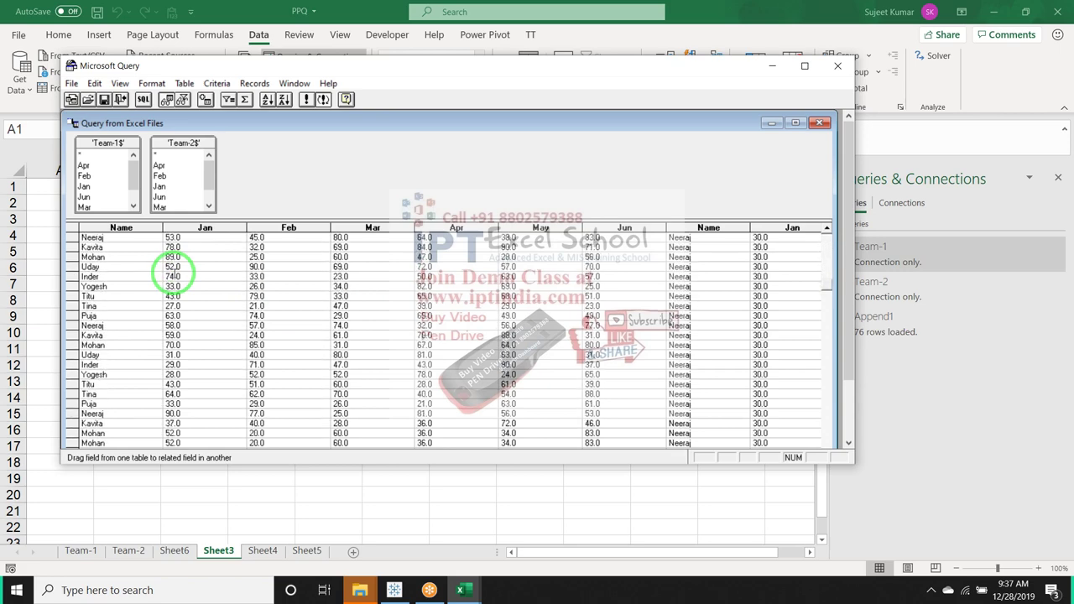
pyautogui.scroll(-3, 173, 272)
pyautogui.scroll(-3, 173, 273)
pyautogui.scroll(-3, 173, 272)
pyautogui.scroll(-3, 173, 273)
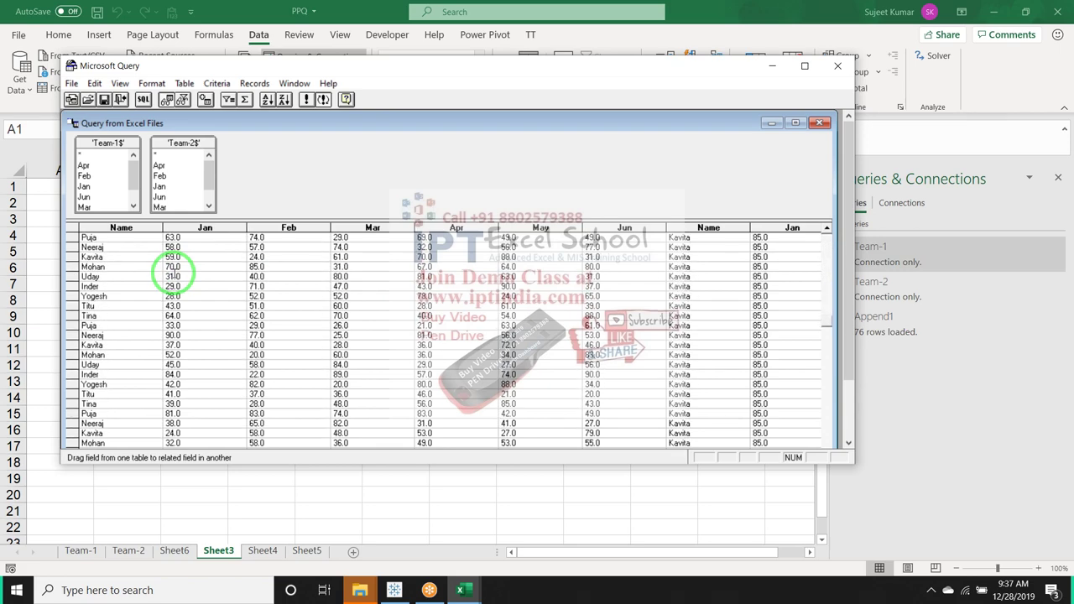
# - Browse the grid's records and fields, then view the SQL statement and close it unchanged
pyautogui.press('Up')
pyautogui.press('Up')
pyautogui.press('Up')
pyautogui.press('Up')
pyautogui.press('Up')
pyautogui.press('Up')
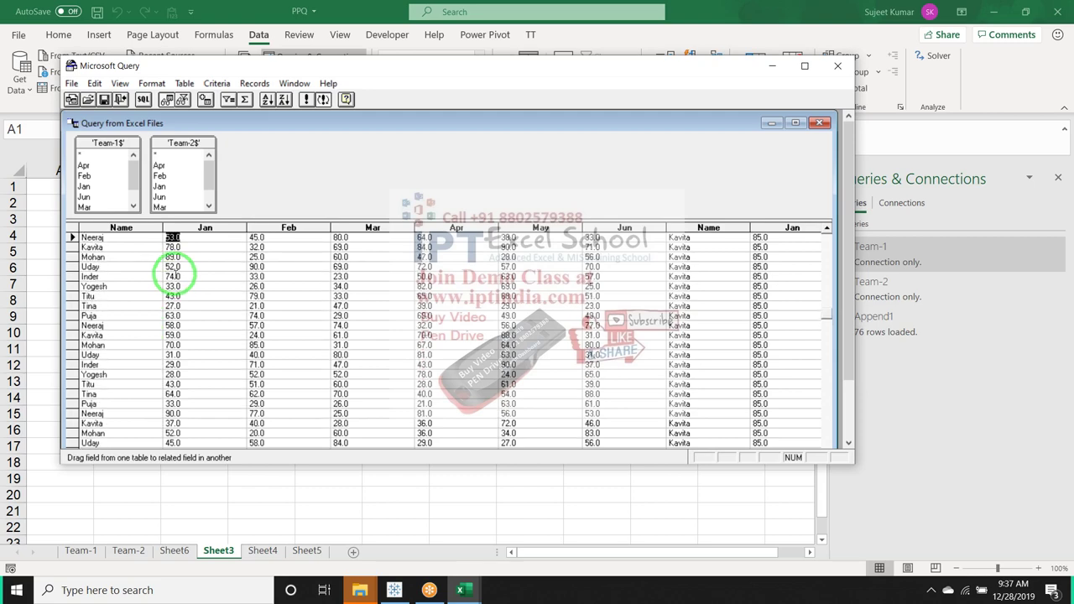
pyautogui.press('Down')
pyautogui.press('Right')
pyautogui.press('Right')
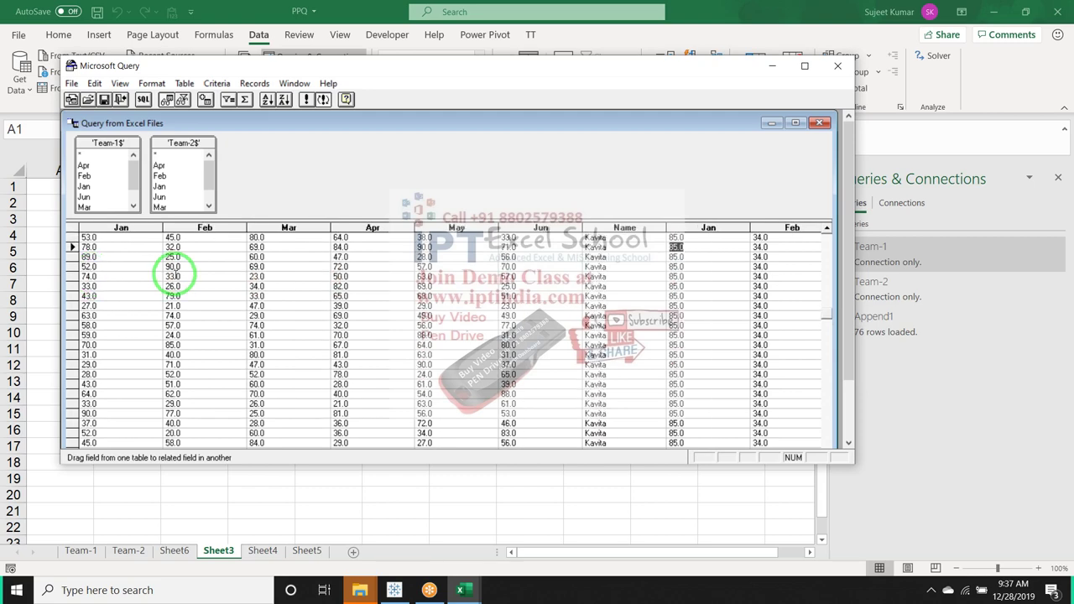
pyautogui.press('Right')
pyautogui.press('Right')
pyautogui.press('Right')
pyautogui.press('Right')
pyautogui.press('Right')
pyautogui.press('Right')
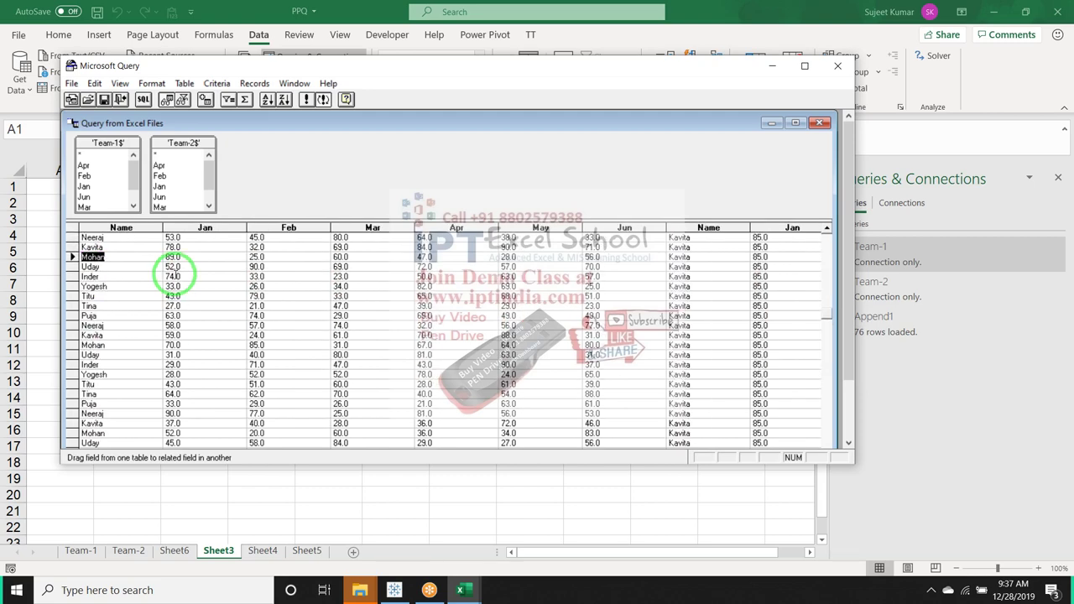
pyautogui.press('Up')
pyautogui.press('Right')
pyautogui.press('Right')
pyautogui.press('Right')
pyautogui.press('Up')
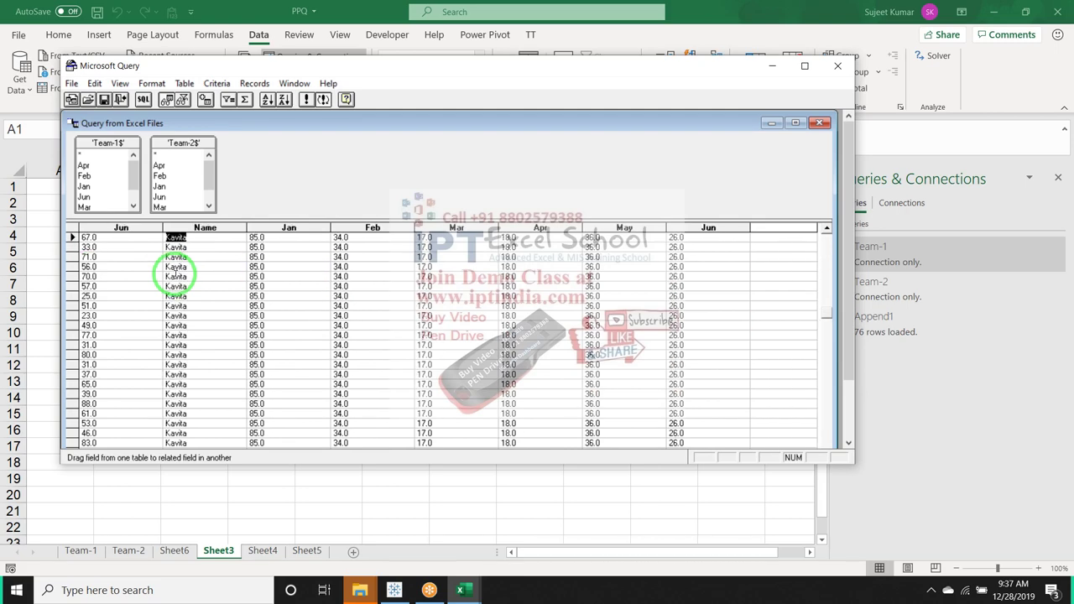
pyautogui.press('Left')
pyautogui.press('Left')
pyautogui.press('Left')
pyautogui.press('Left')
pyautogui.press('Up')
pyautogui.press('Up')
pyautogui.press('Right')
pyautogui.press('Right')
pyautogui.press('Right')
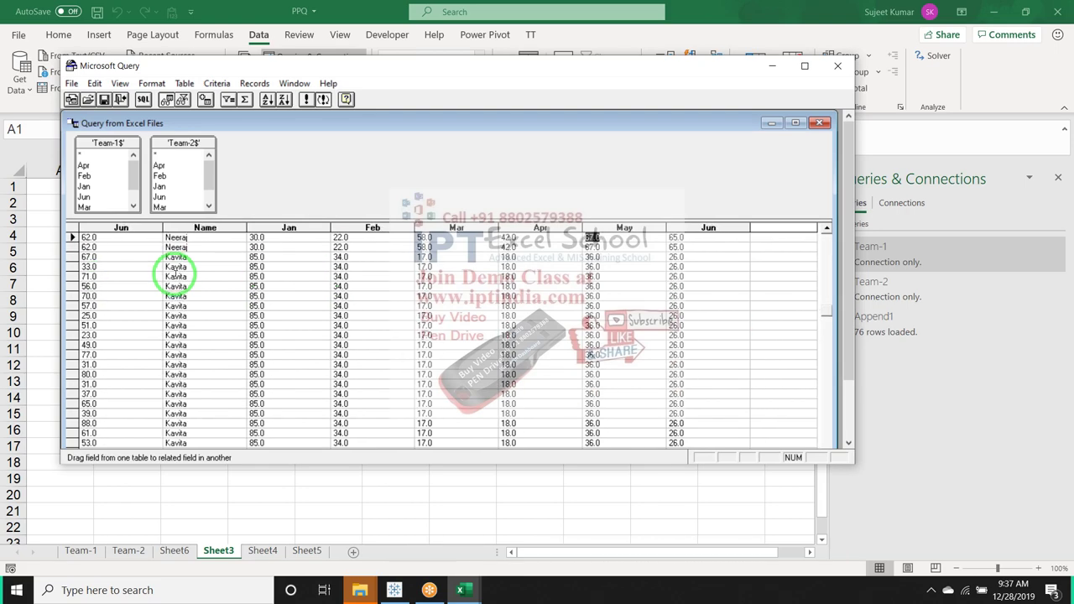
pyautogui.press('Left')
pyautogui.press('Left')
pyautogui.press('Left')
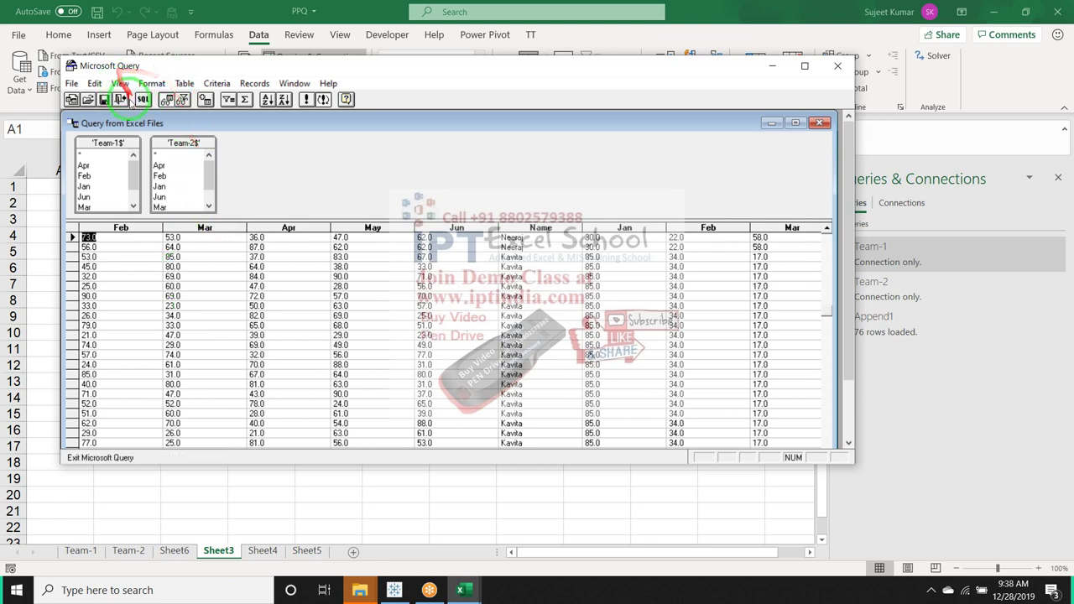
pyautogui.click(145, 100)
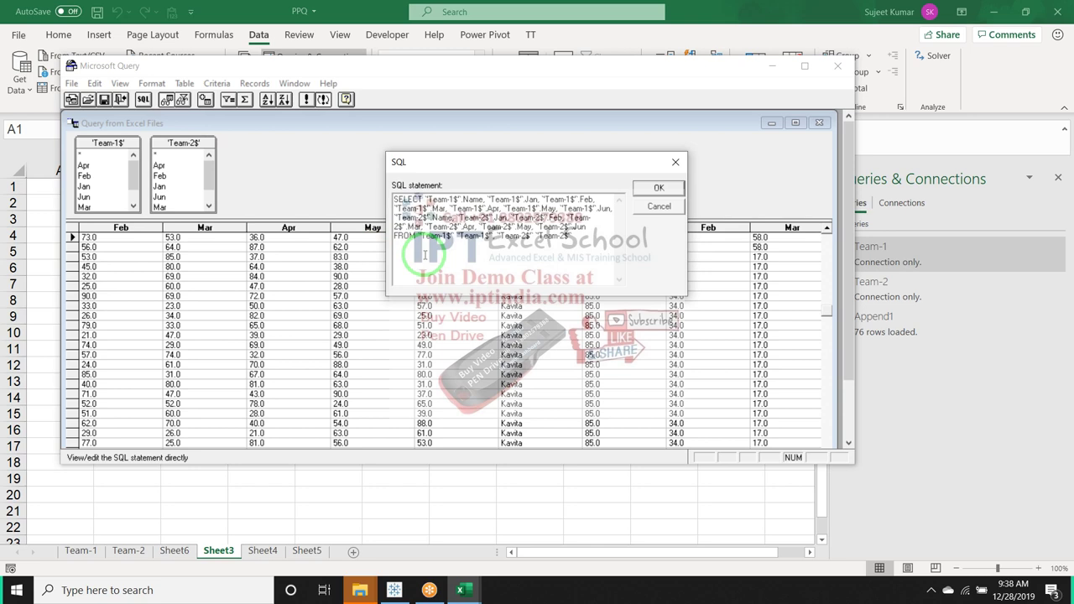
pyautogui.click(659, 206)
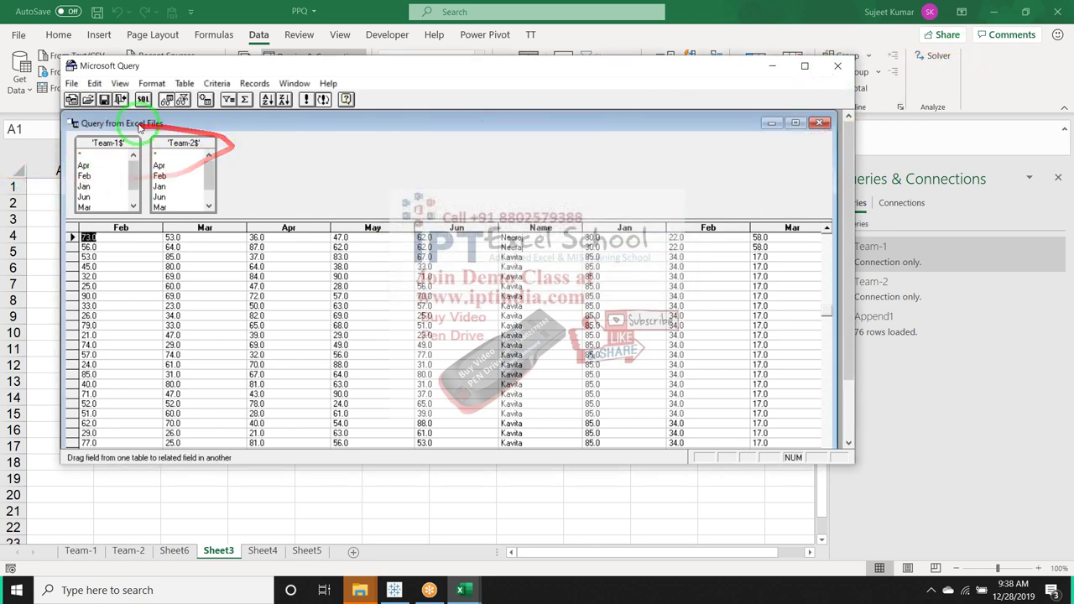
# - Return the query to Excel, cancel the import, and reselect cell A1
pyautogui.click(121, 100)
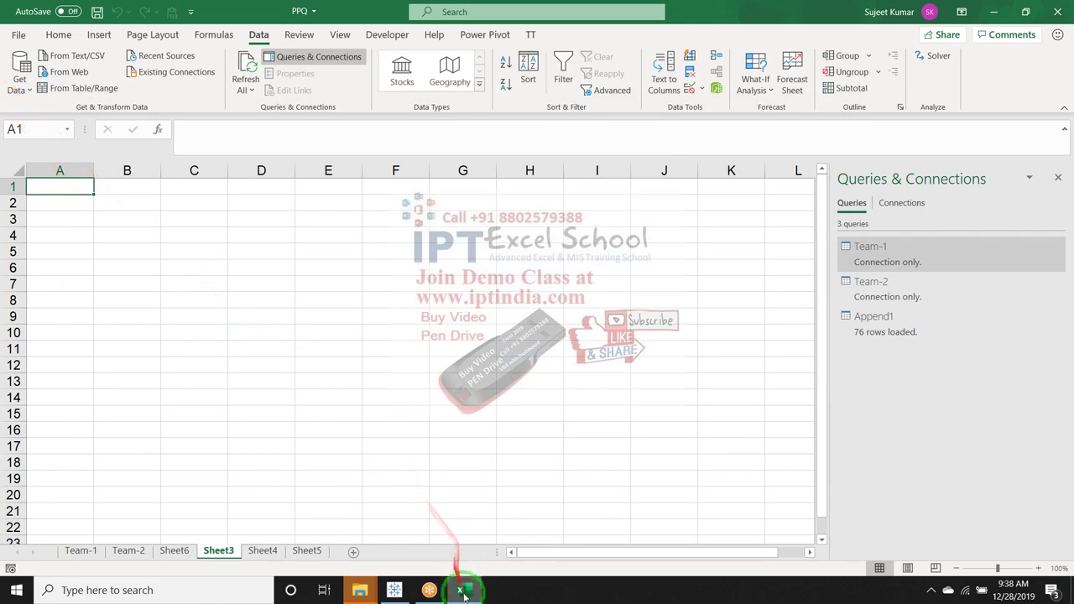
pyautogui.click(462, 593)
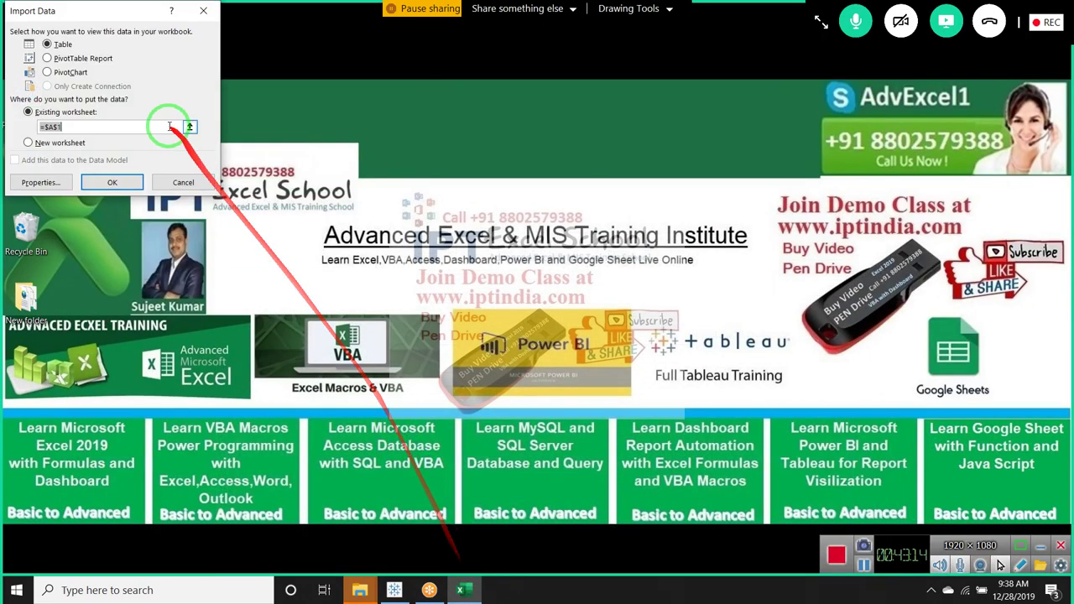
pyautogui.click(182, 183)
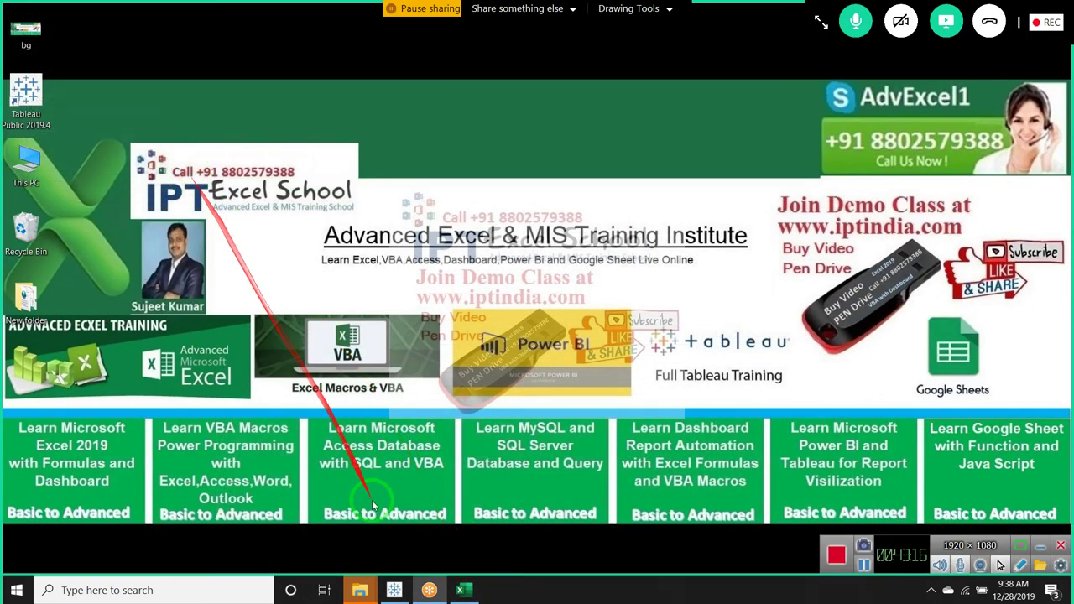
pyautogui.click(461, 591)
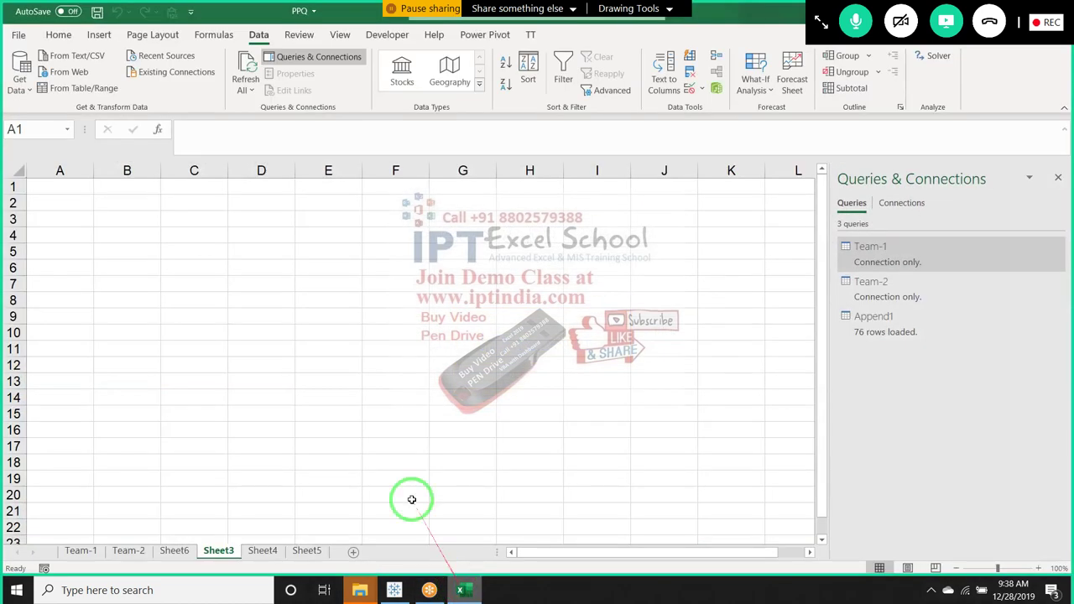
pyautogui.click(102, 171)
pyautogui.click(37, 183)
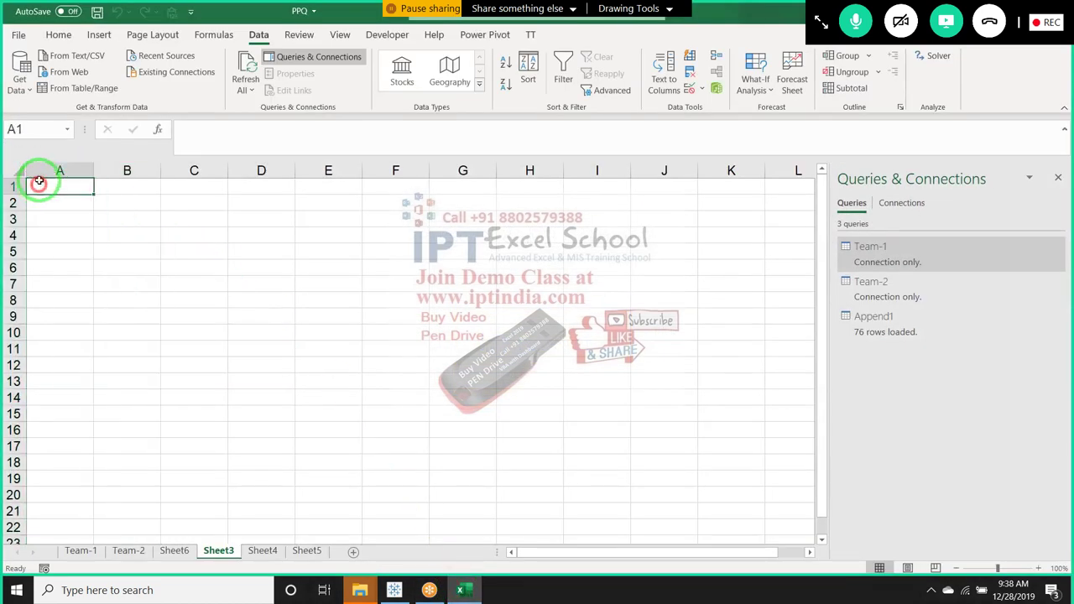
# - Start a new Microsoft Query import from Excel Files using the PPQ.xlsm workbook
pyautogui.click(19, 84)
pyautogui.moveTo(37, 128)
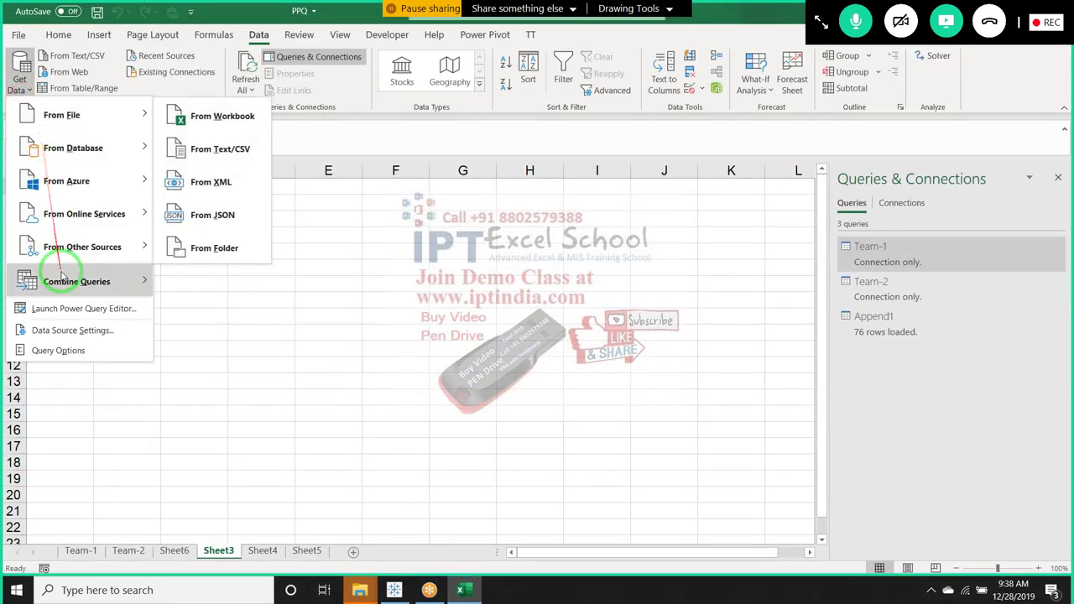
pyautogui.moveTo(50, 246)
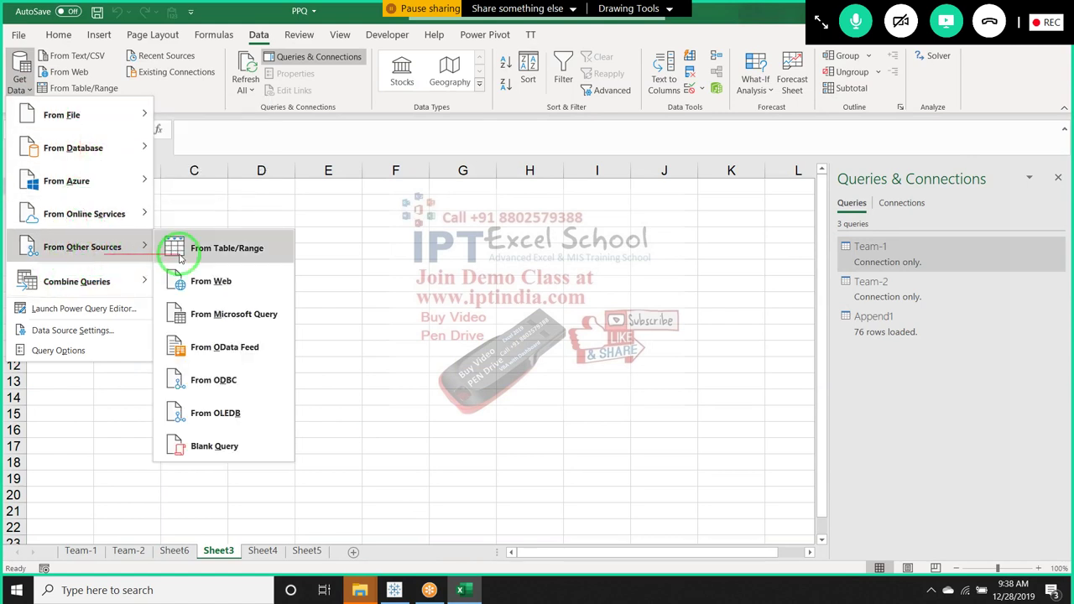
pyautogui.click(197, 314)
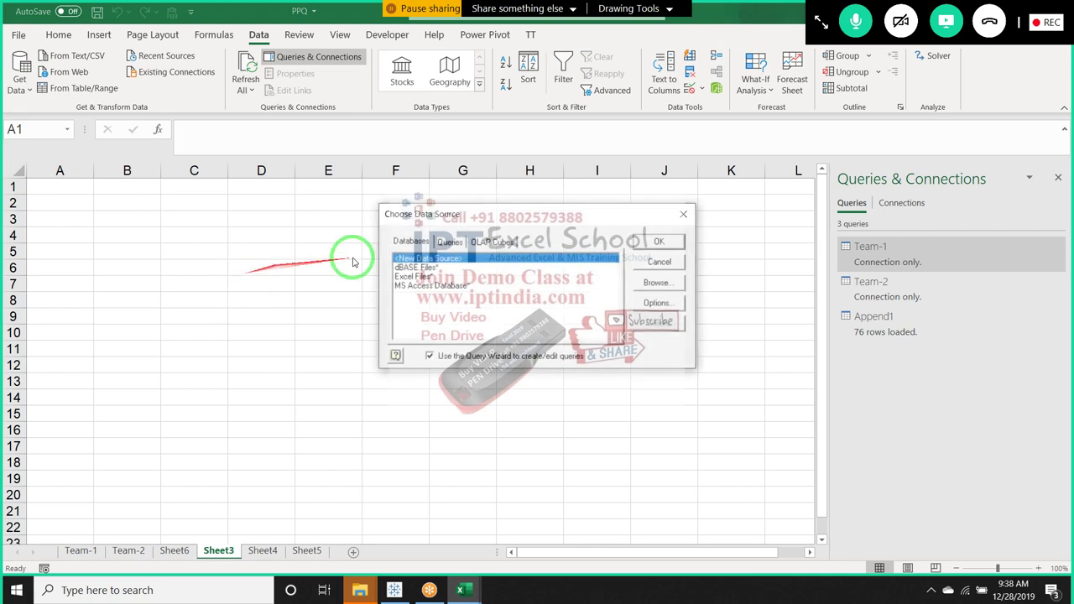
pyautogui.click(415, 277)
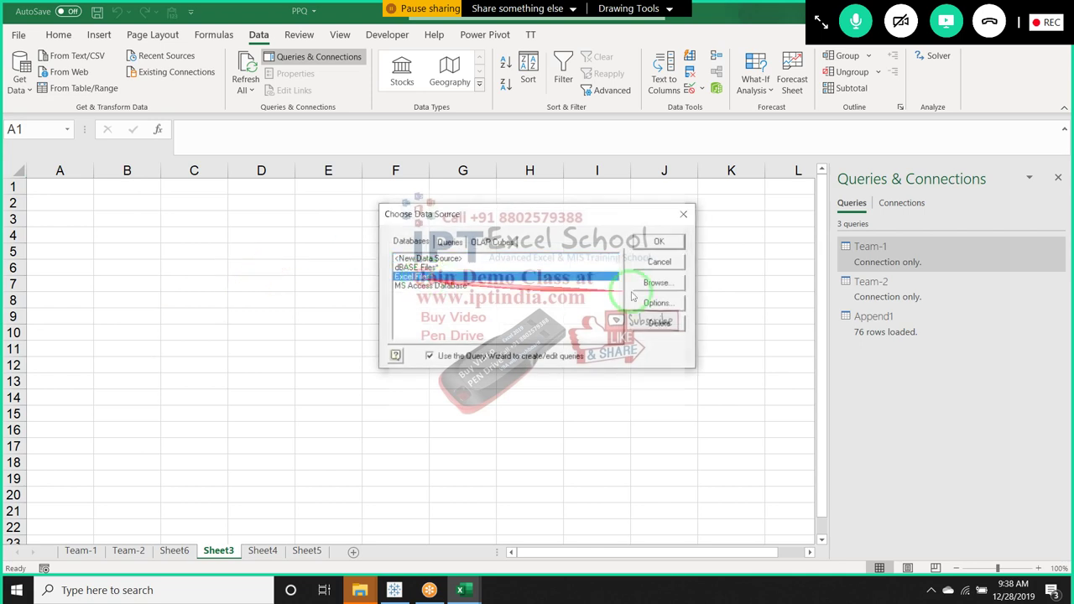
pyautogui.click(659, 242)
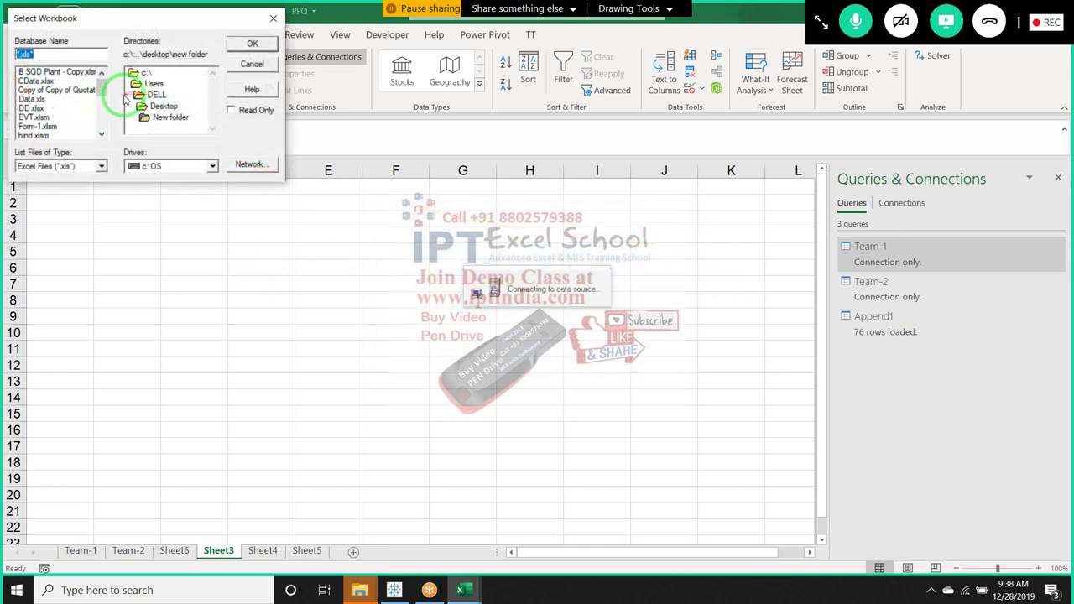
pyautogui.click(60, 100)
pyautogui.write('ppq')
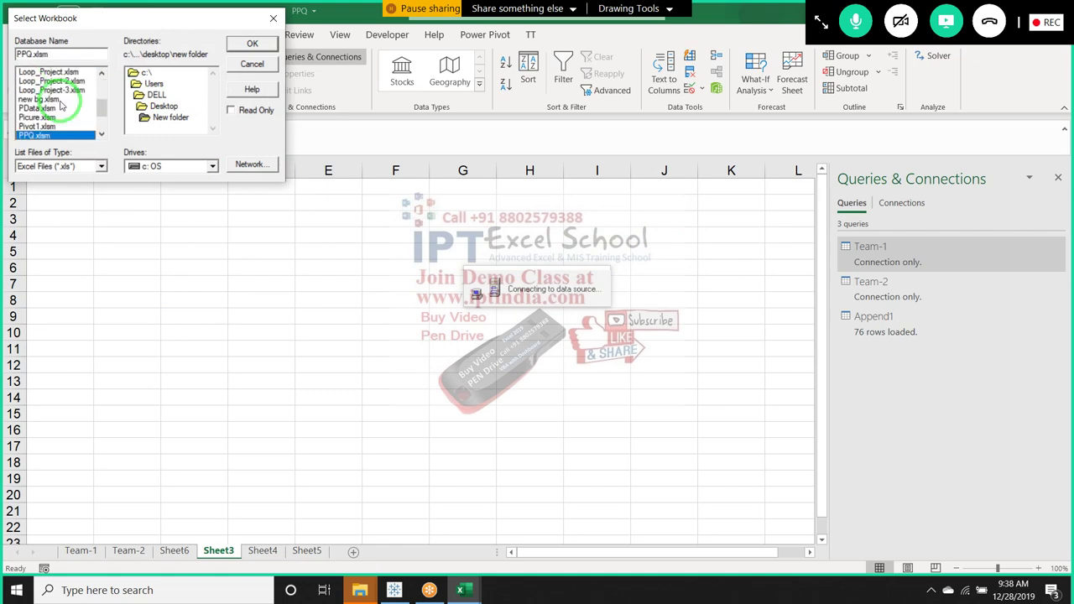
pyautogui.click(260, 43)
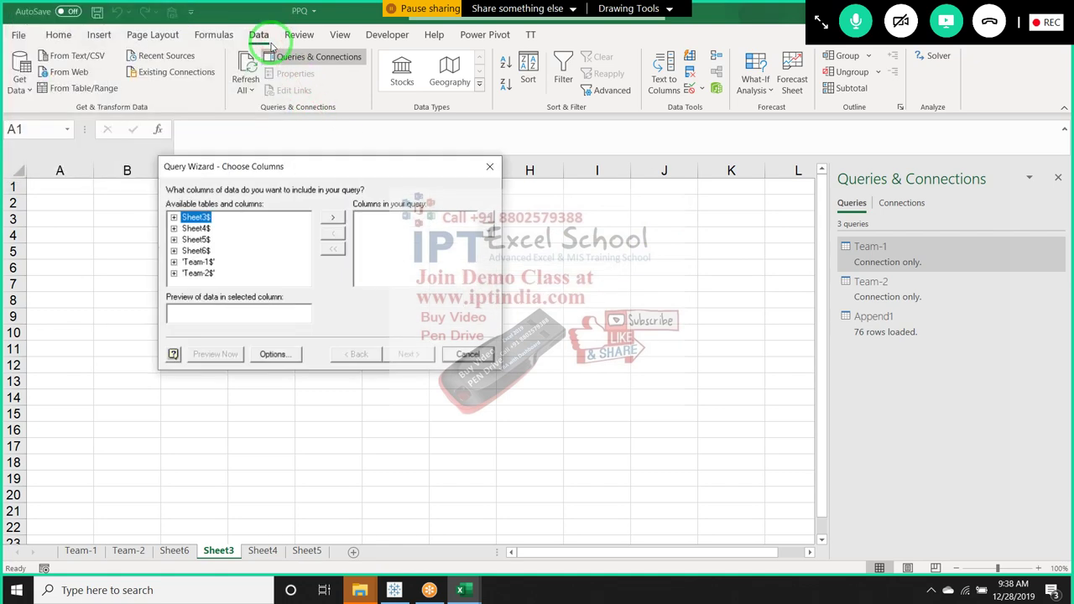
# - Add all Team-1$ columns, skip filter and sort, and finish into Microsoft Query editing
pyautogui.click(198, 262)
pyautogui.click(332, 217)
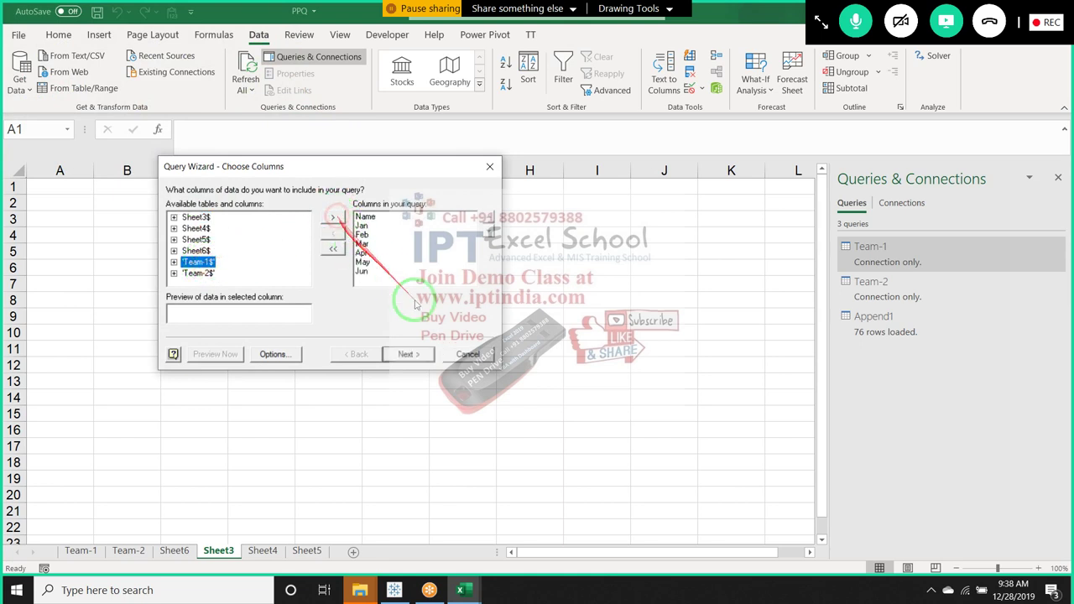
pyautogui.click(409, 356)
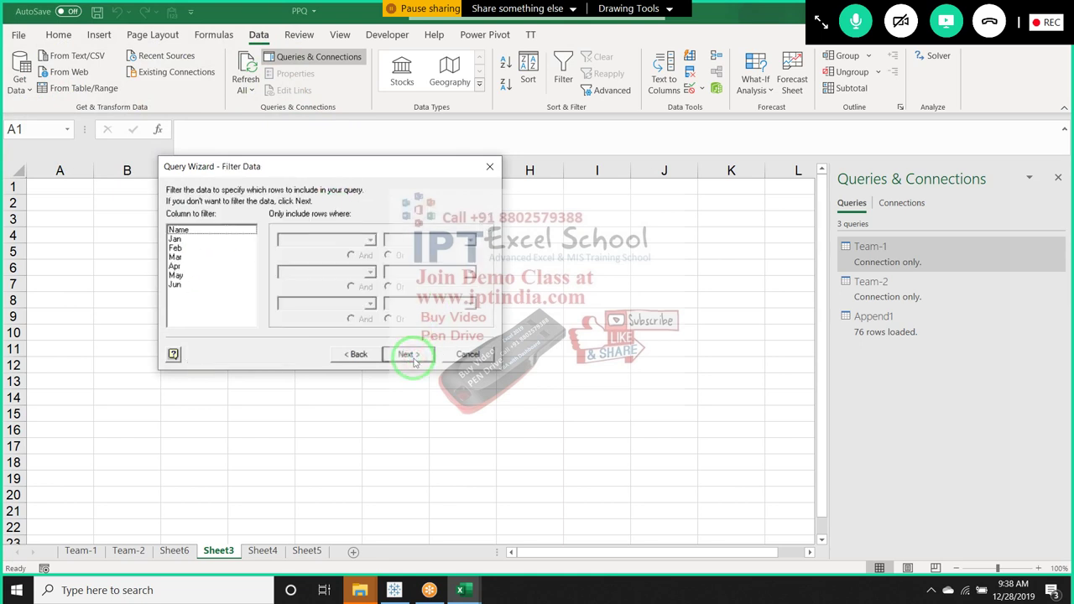
pyautogui.click(184, 240)
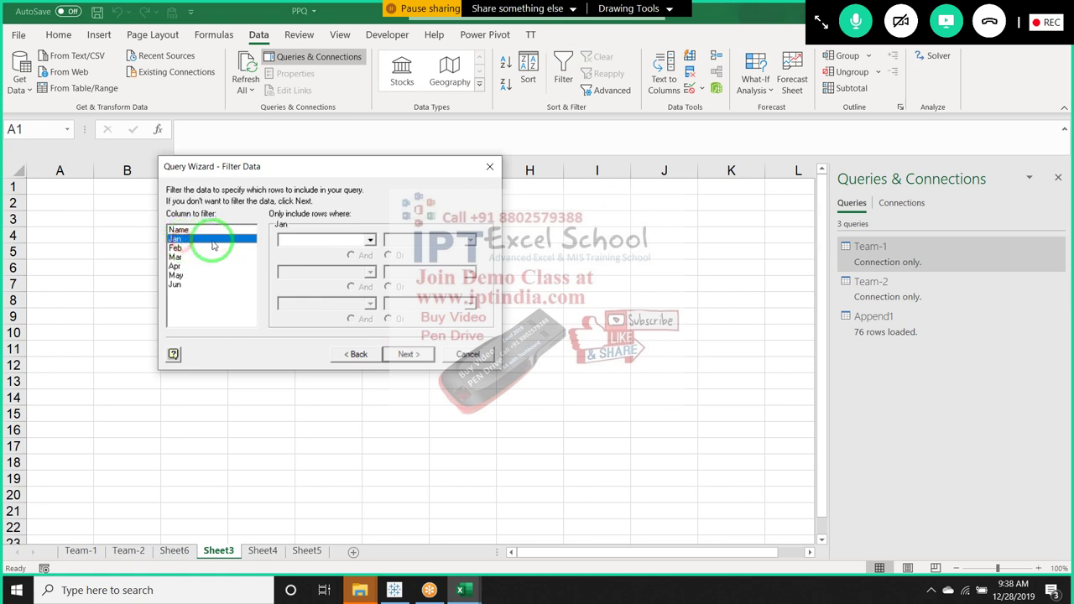
pyautogui.click(407, 355)
pyautogui.click(408, 355)
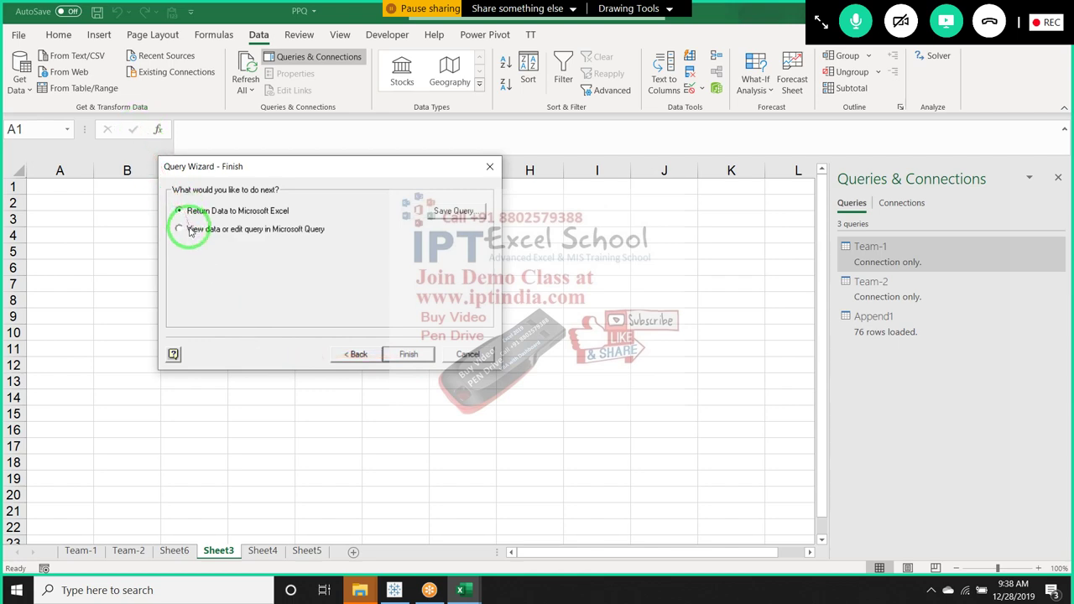
pyautogui.click(198, 236)
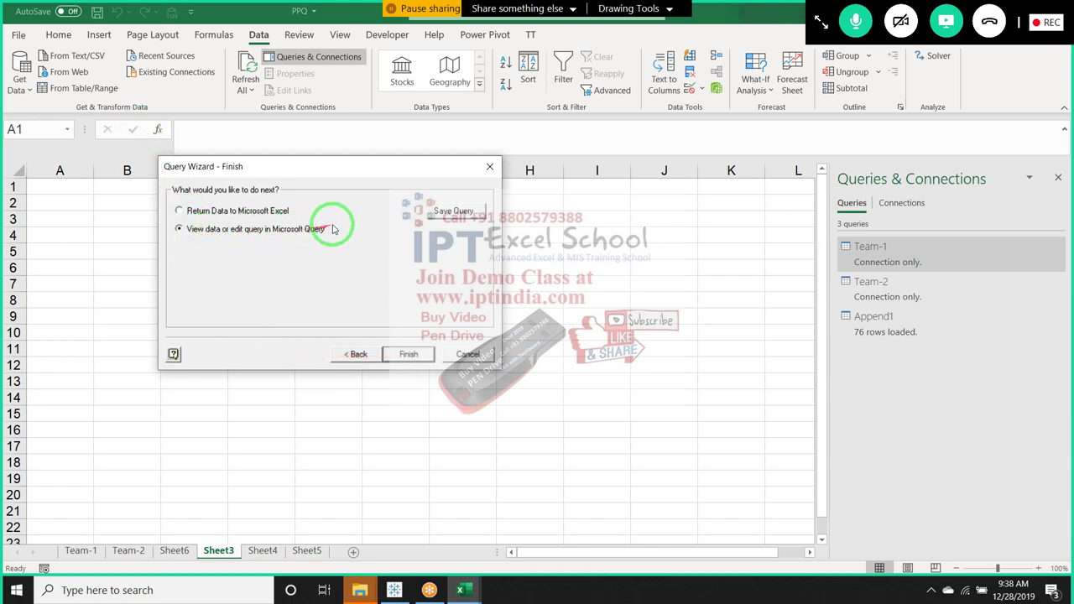
pyautogui.moveTo(335, 227); pyautogui.dragTo(388, 329)
pyautogui.click(408, 354)
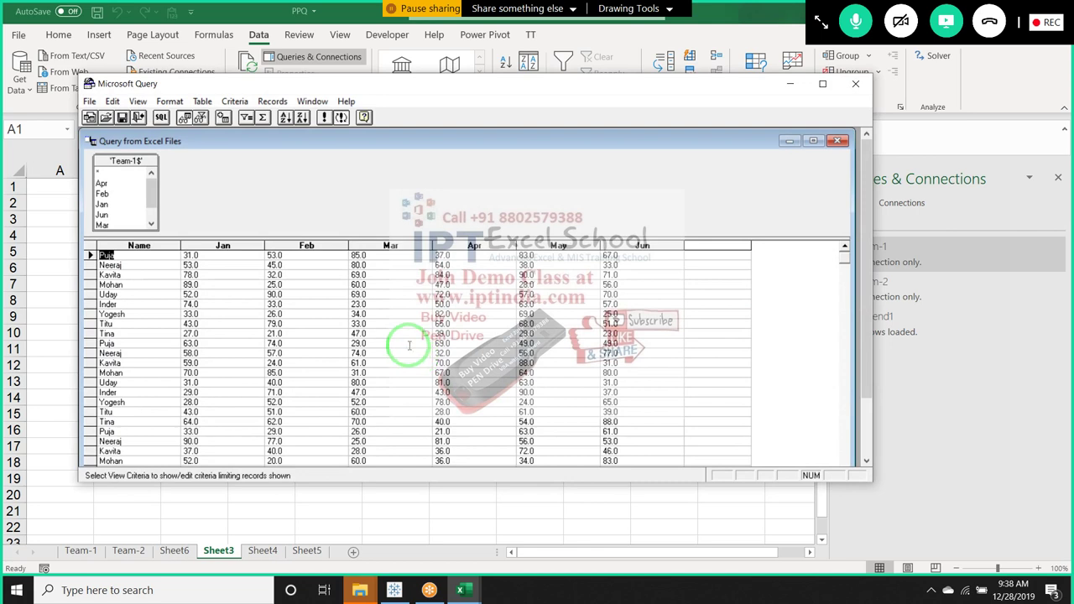
# - Open the query's SQL statement and replace the column list after SELECT
pyautogui.moveTo(361, 335); pyautogui.dragTo(336, 212)
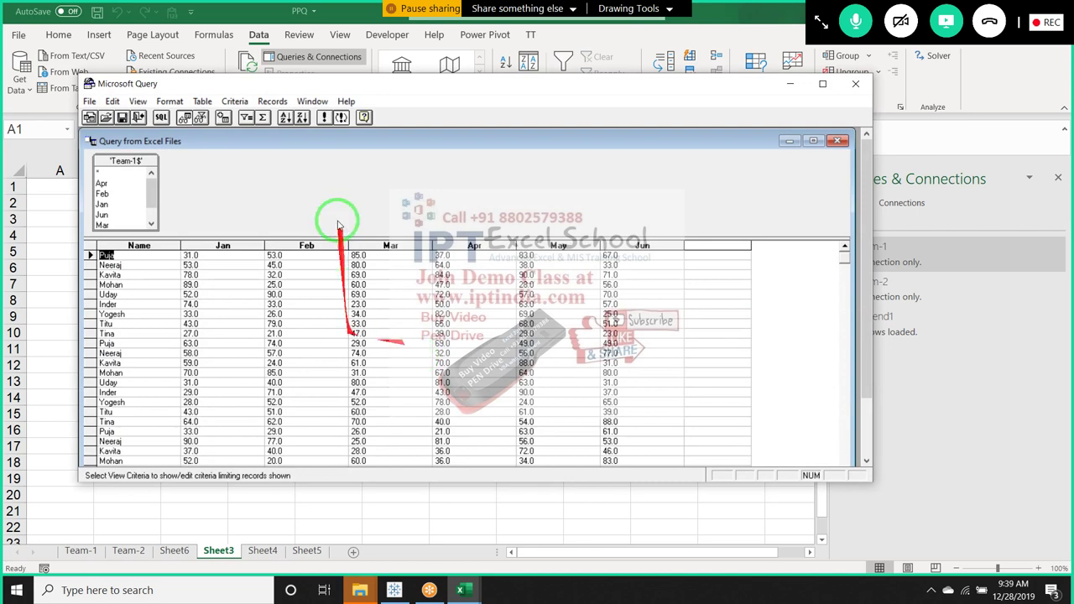
pyautogui.moveTo(172, 109); pyautogui.dragTo(168, 120)
pyautogui.click(165, 118)
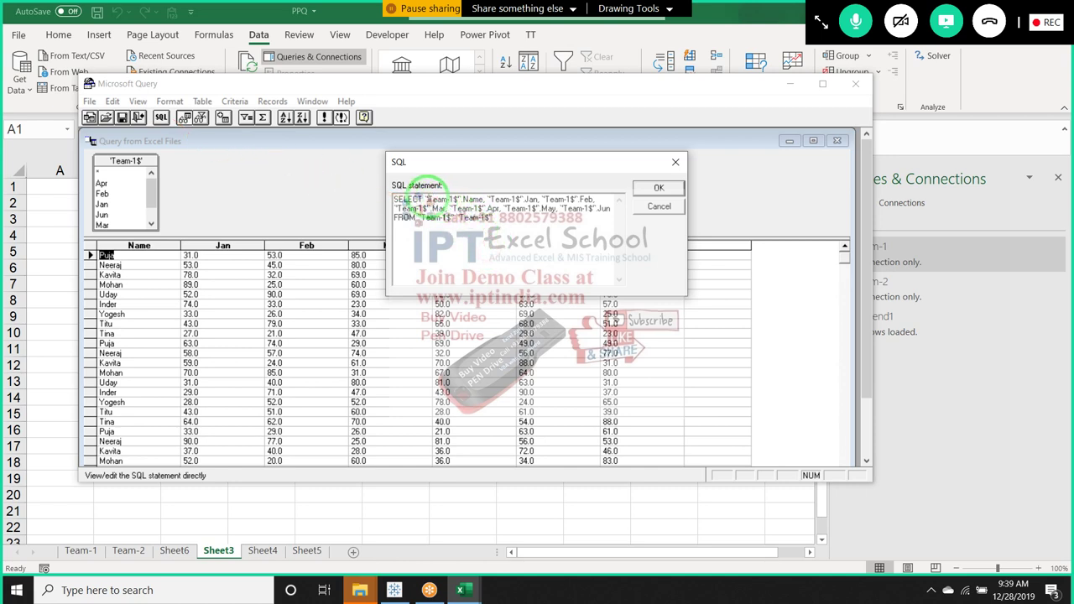
pyautogui.moveTo(426, 199); pyautogui.dragTo(606, 209)
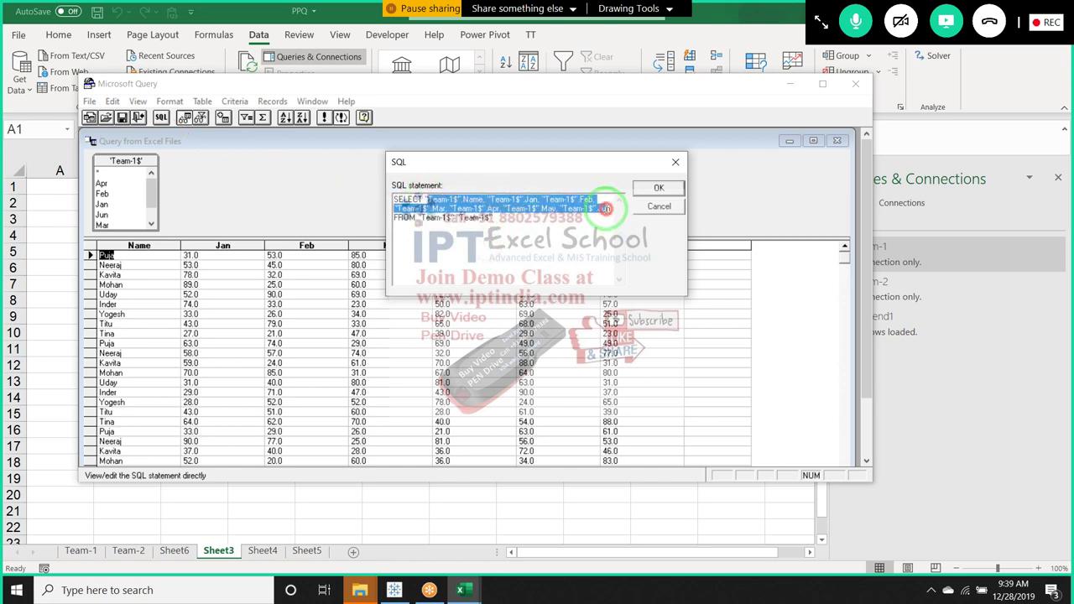
pyautogui.moveTo(606, 209); pyautogui.dragTo(607, 209)
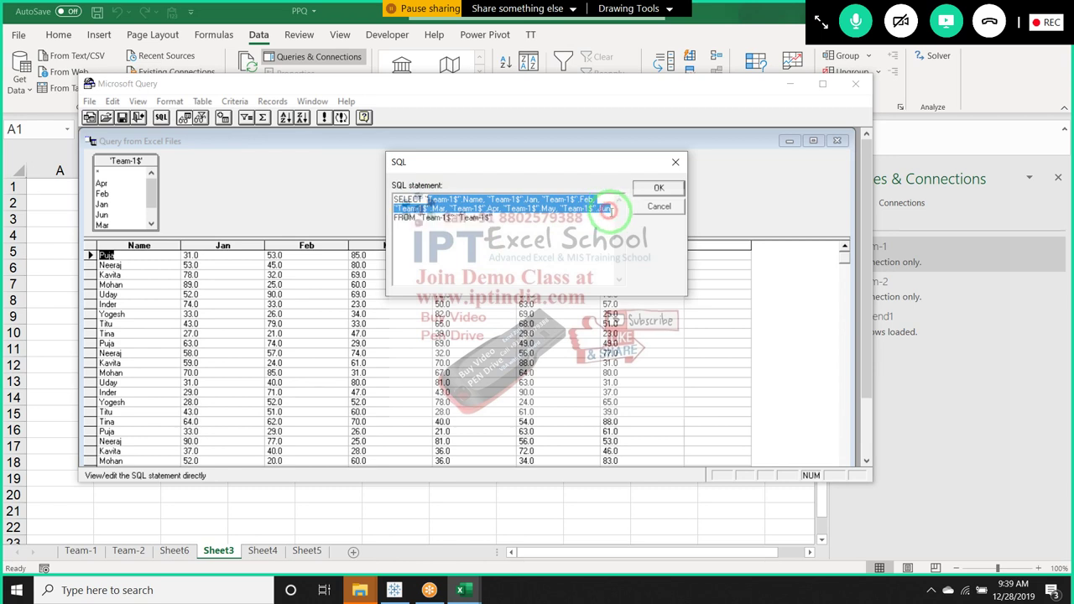
pyautogui.write('1')
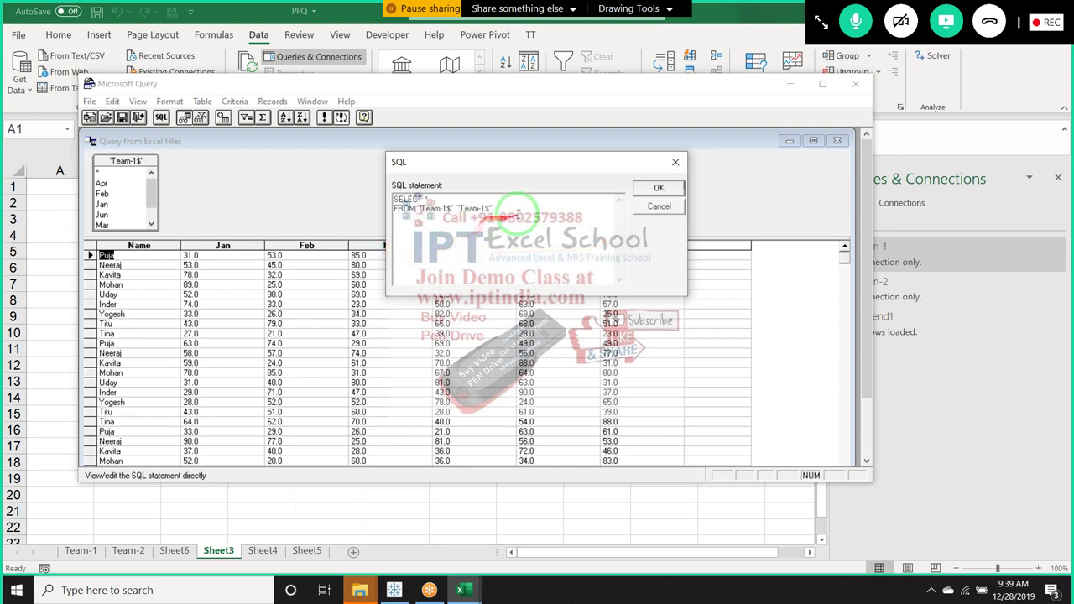
# - Paste a second SELECT after union all, point it at Team-2$, and submit the SQL
pyautogui.moveTo(517, 215); pyautogui.dragTo(311, 180)
pyautogui.hotkey('ctrl', 'c')
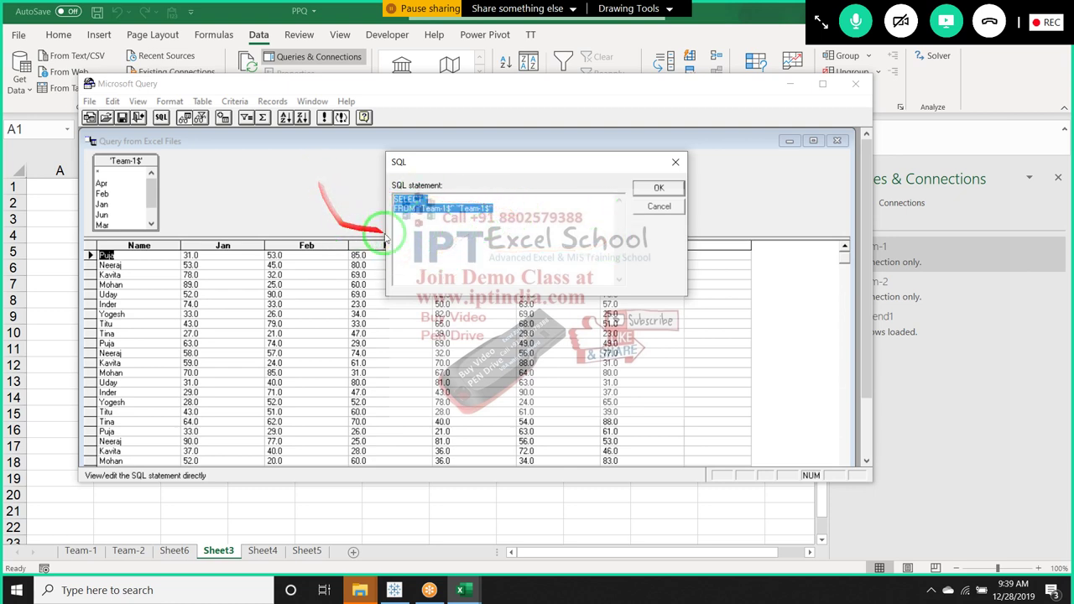
pyautogui.click(403, 229)
pyautogui.write('union all')
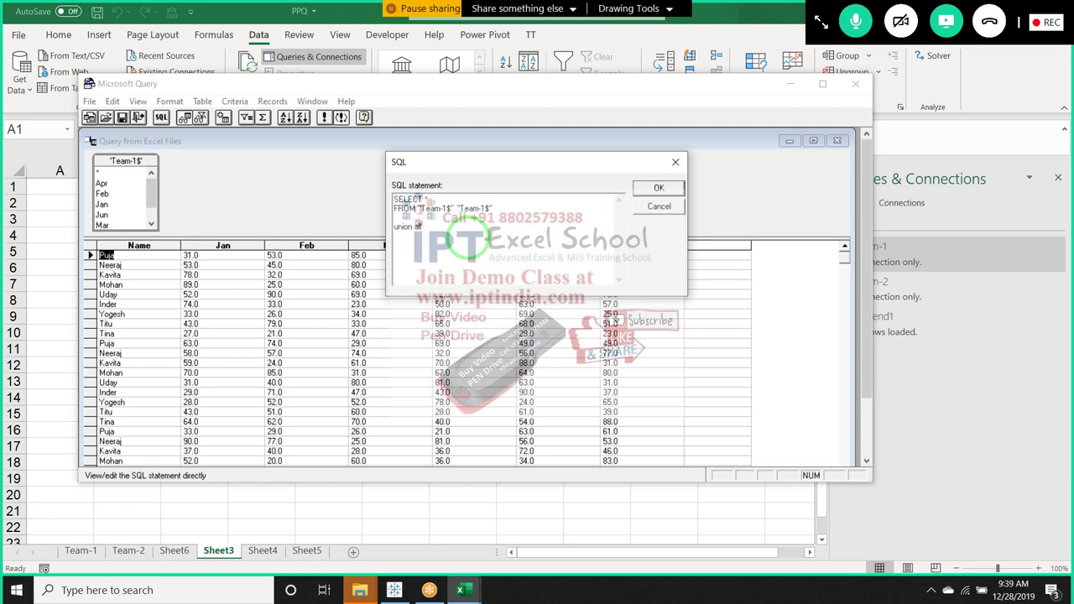
pyautogui.hotkey('ctrl', 'v')
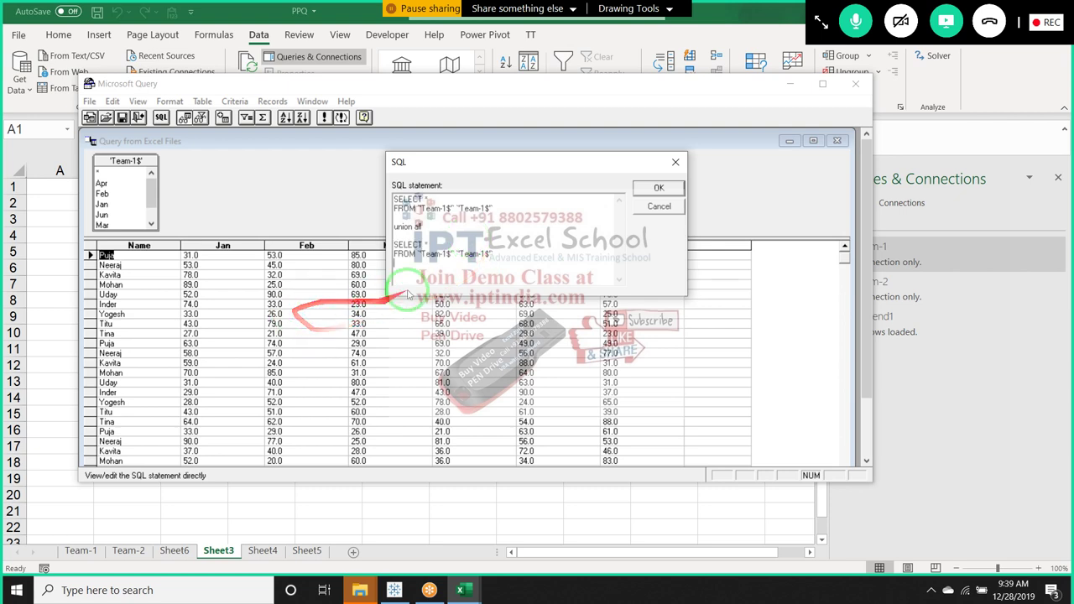
pyautogui.click(442, 254)
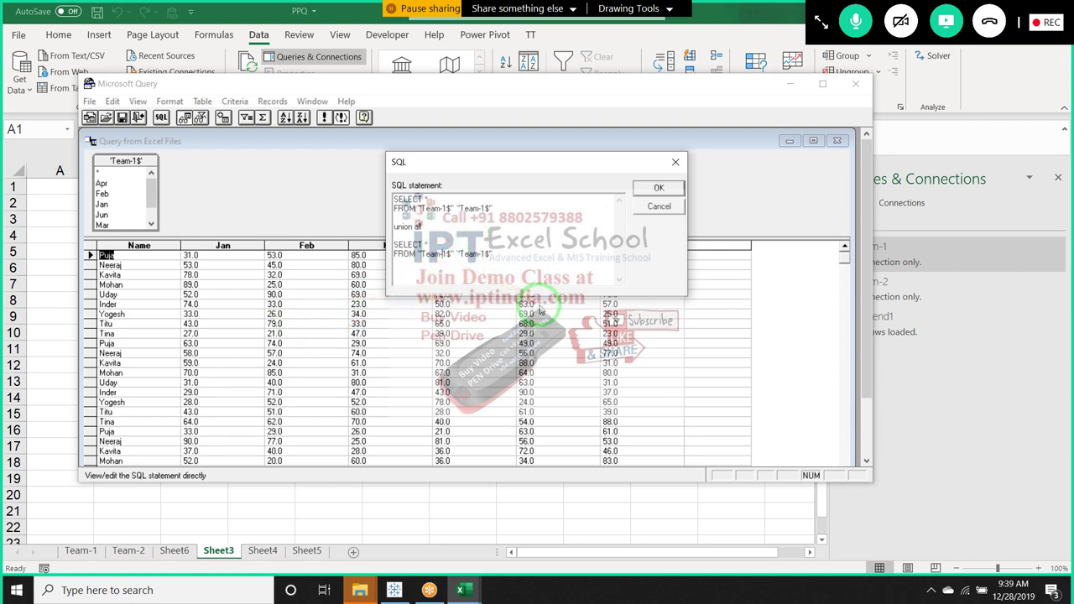
pyautogui.press('BackSpace')
pyautogui.write('2')
pyautogui.click(480, 254)
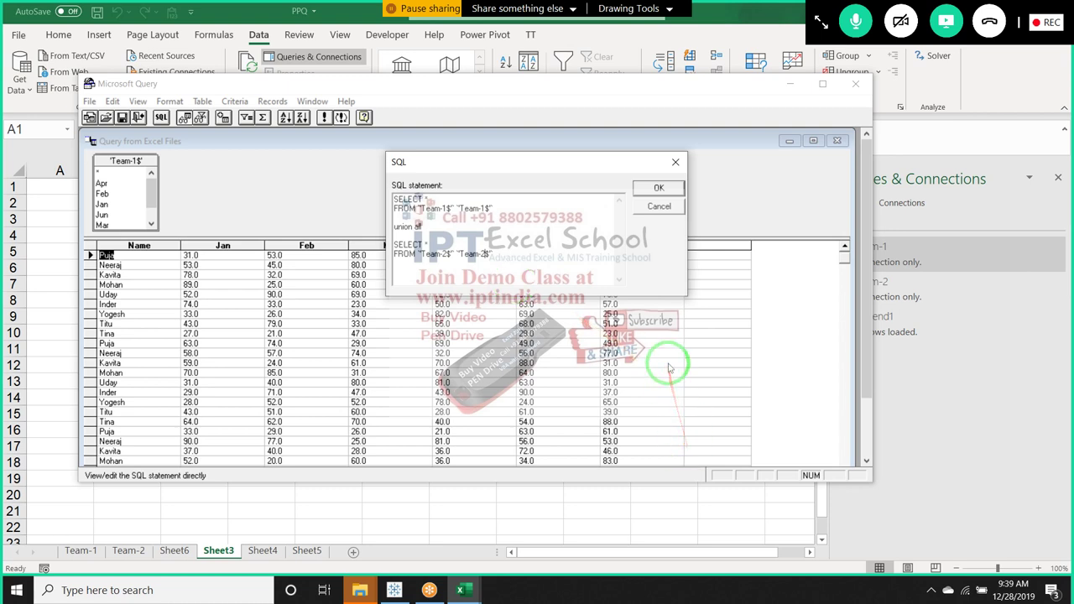
pyautogui.click(661, 190)
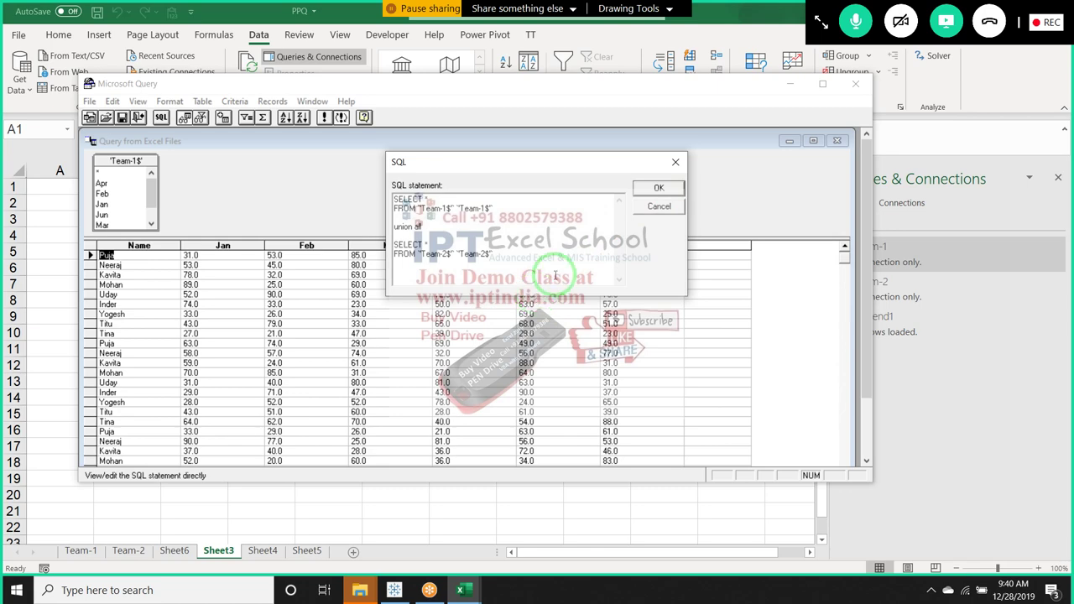
pyautogui.click(657, 188)
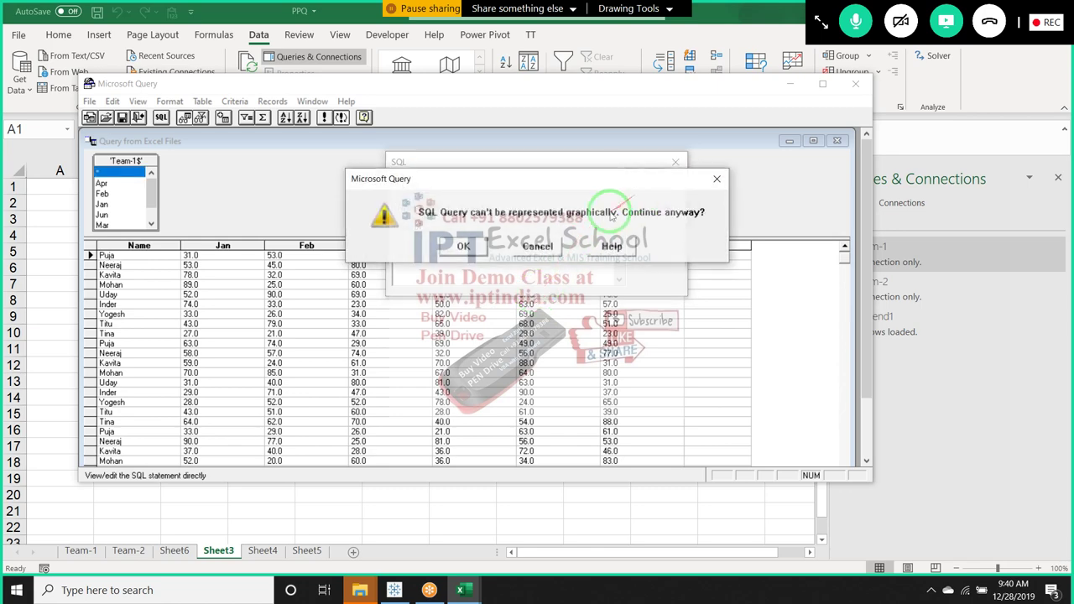
# - Dismiss the graphical-display warning and review the combined Team-1 and Team-2 rows in the result grid
pyautogui.click(463, 246)
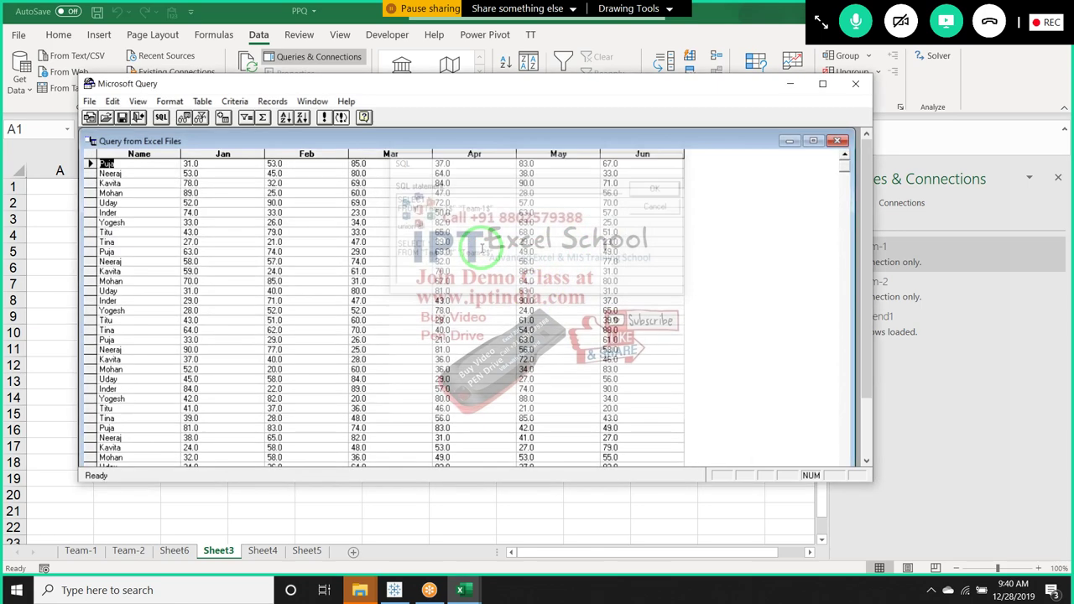
pyautogui.moveTo(438, 242); pyautogui.dragTo(277, 249)
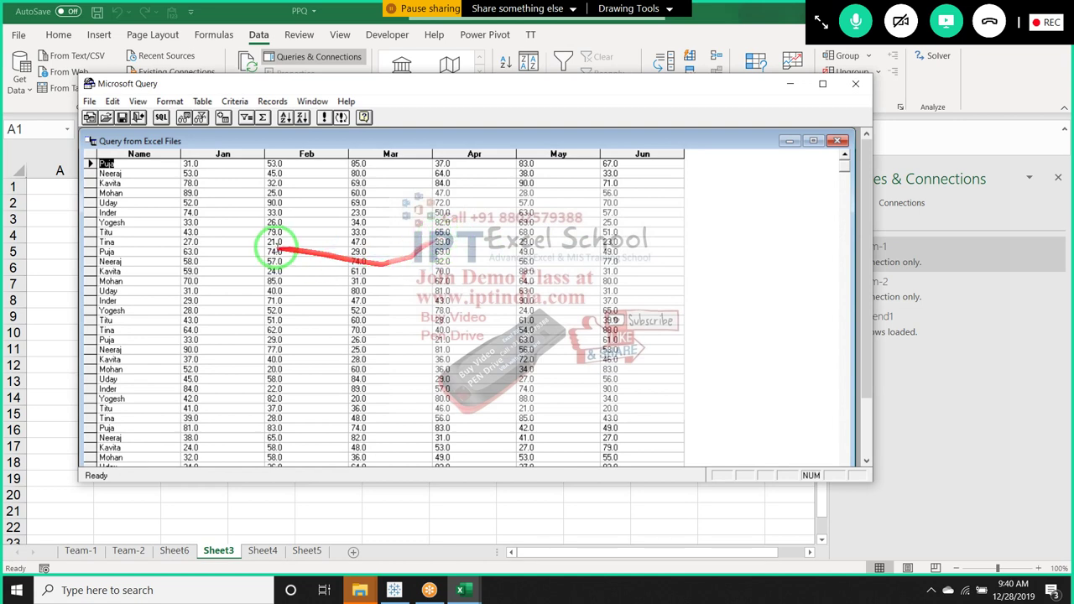
pyautogui.click(274, 242)
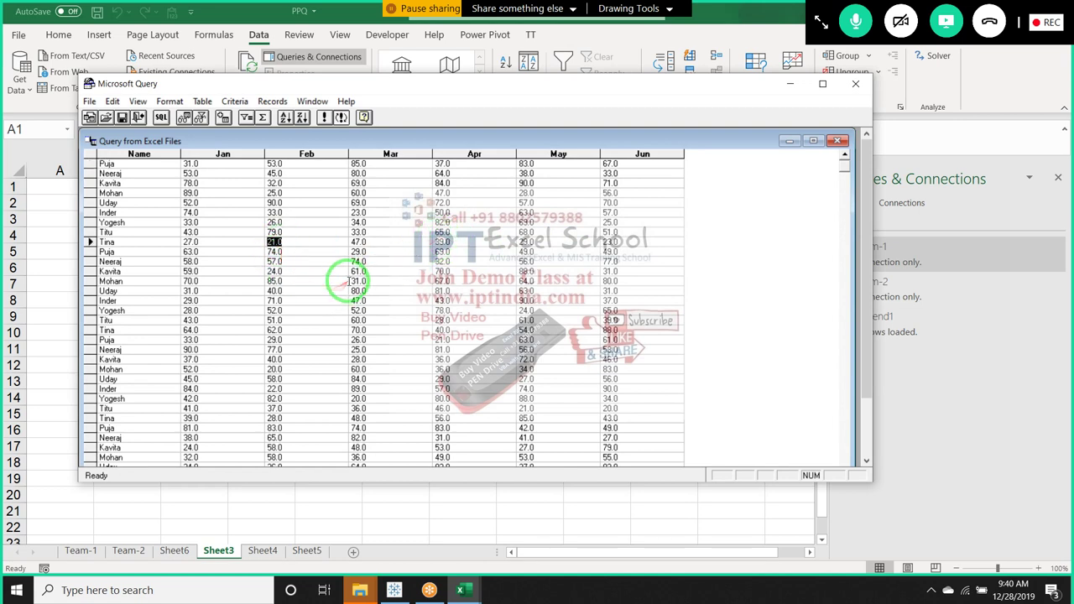
pyautogui.moveTo(340, 281); pyautogui.dragTo(13, 74)
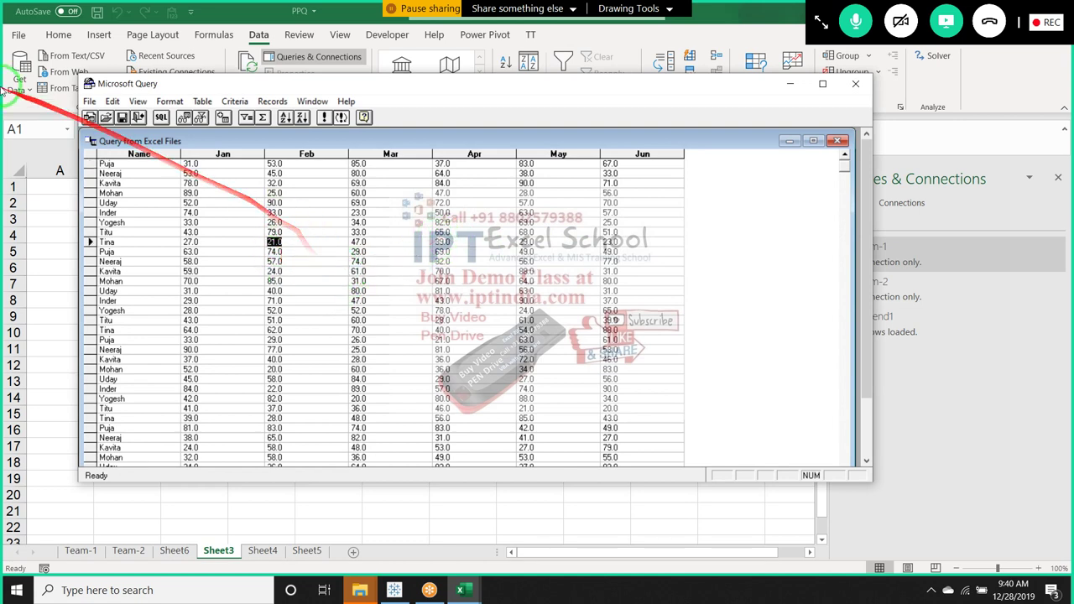
pyautogui.click(89, 100)
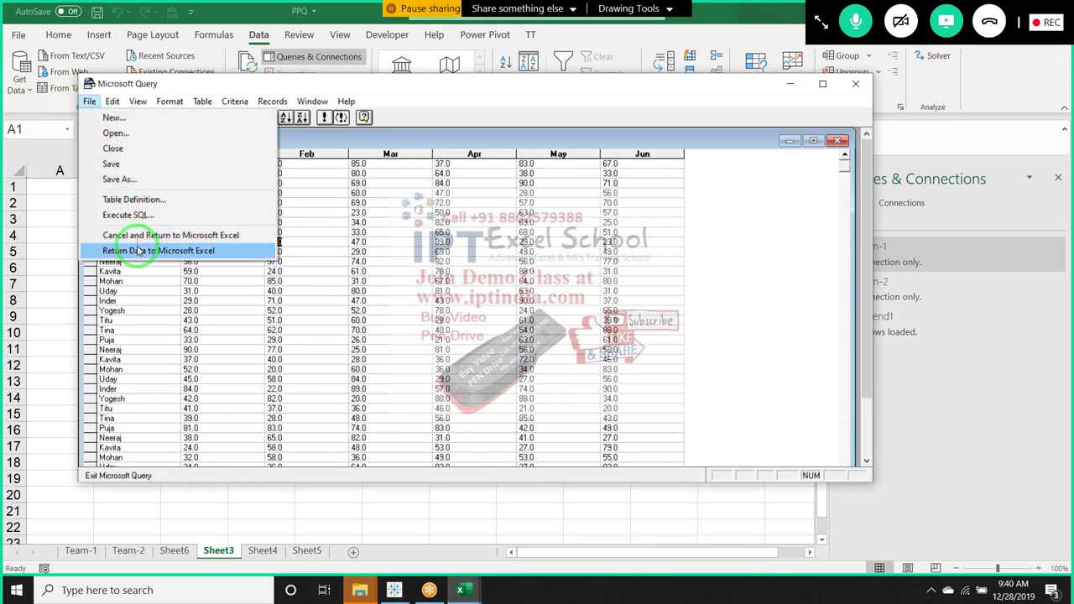
# - Return the union query results from Microsoft Query to the PPQ workbook in Excel
pyautogui.click(138, 252)
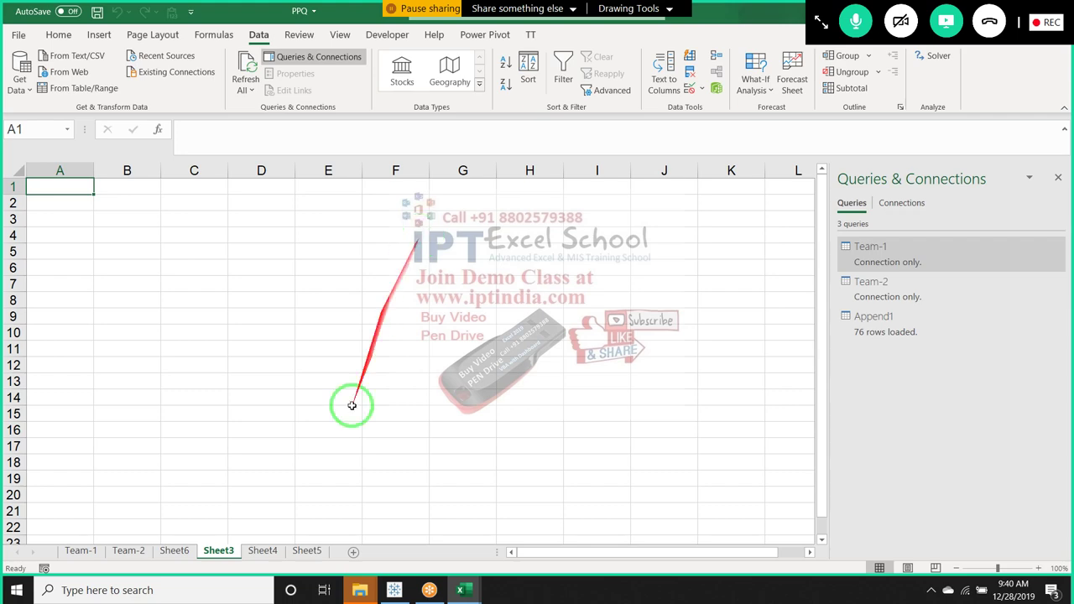
pyautogui.moveTo(462, 587)
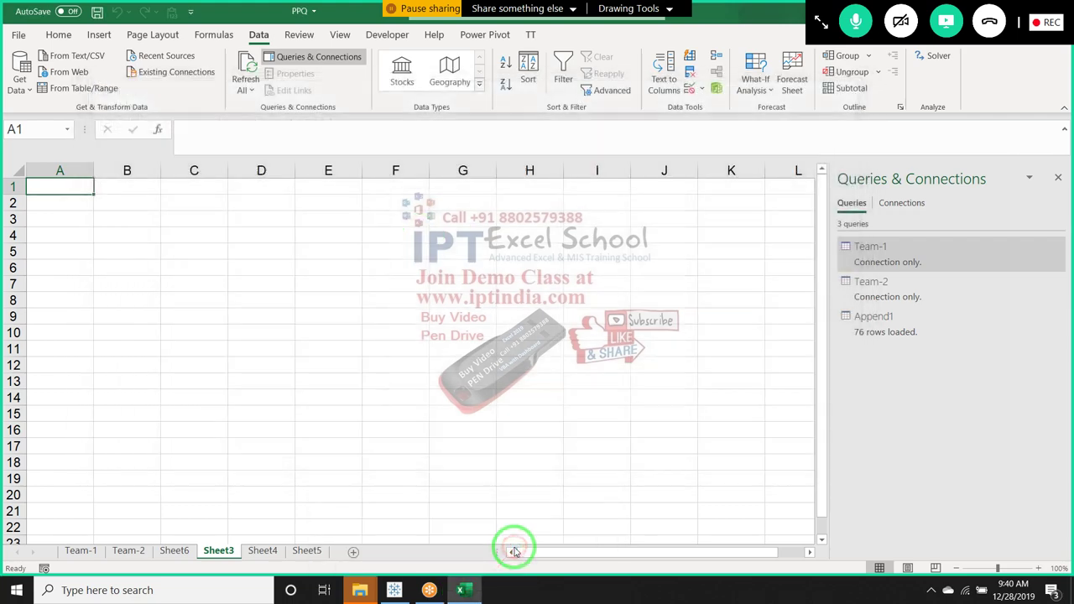
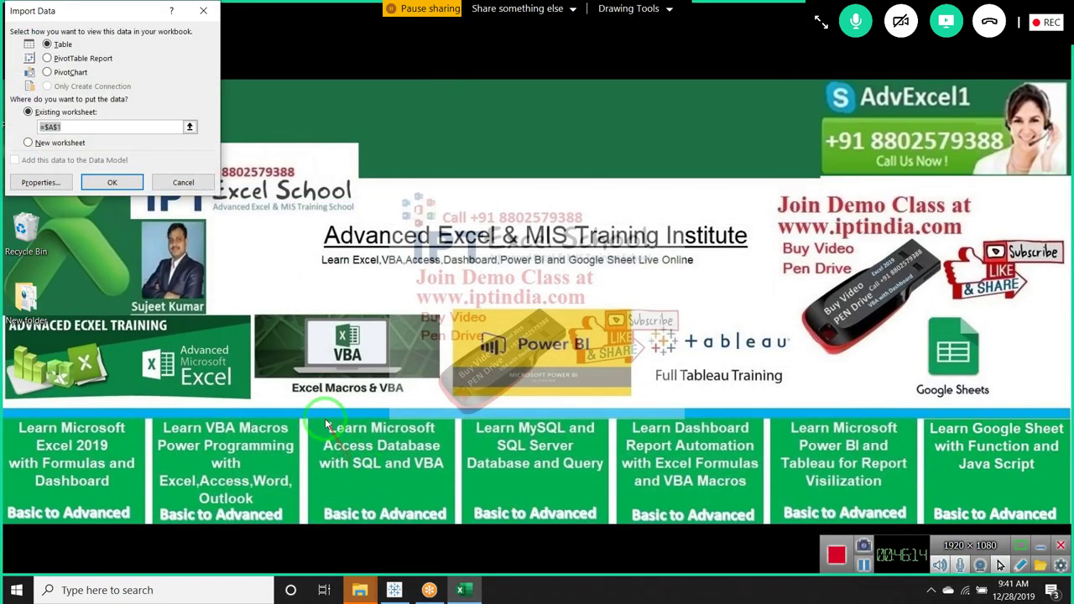
# - Load the imported query data as an empty PivotTable report on Sheet3
pyautogui.click(48, 59)
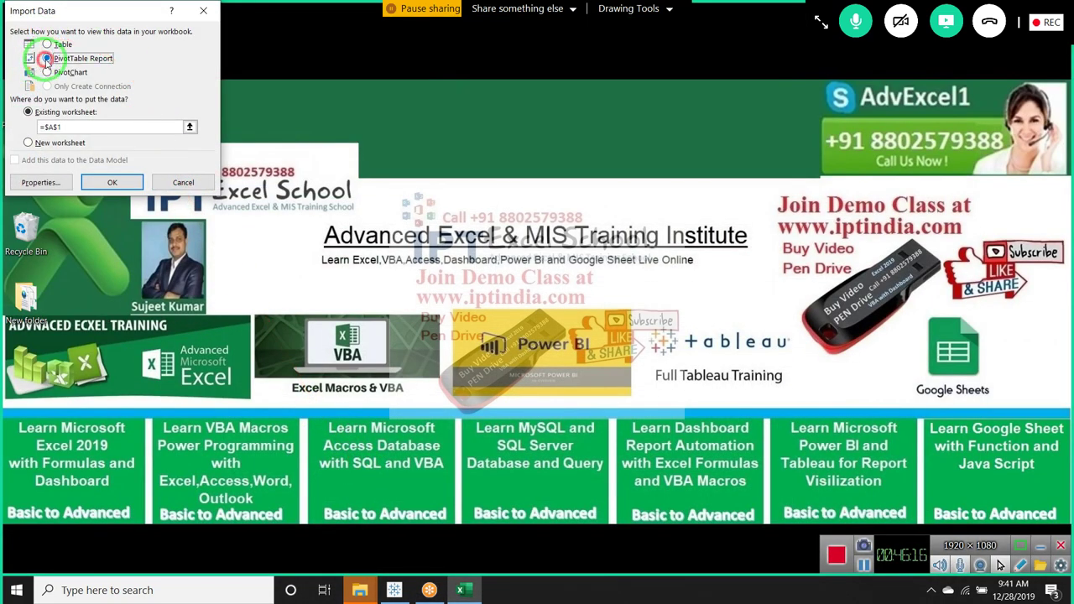
pyautogui.click(107, 183)
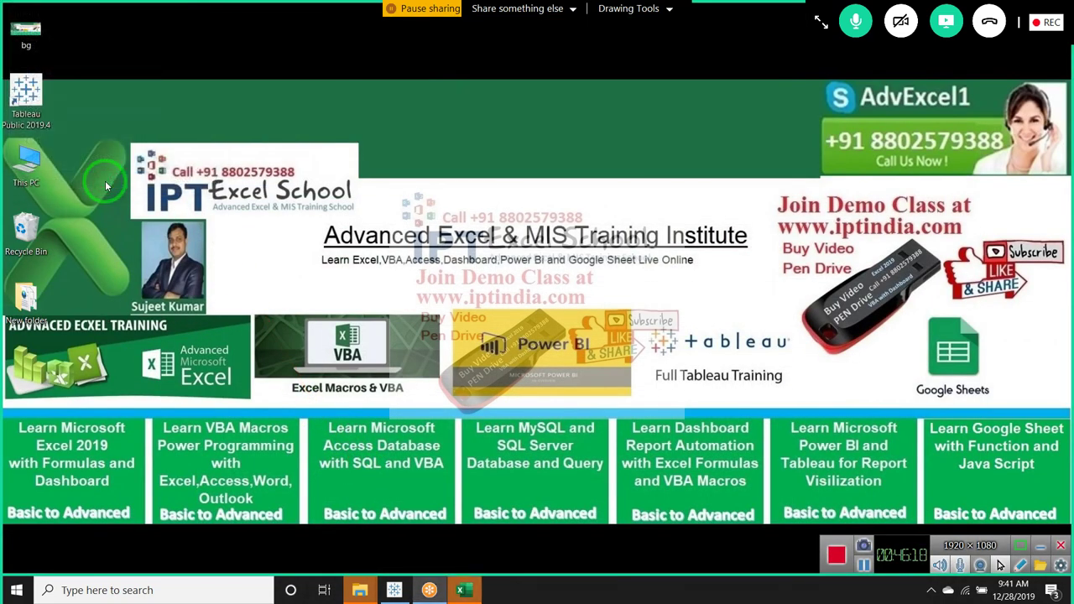
pyautogui.click(461, 590)
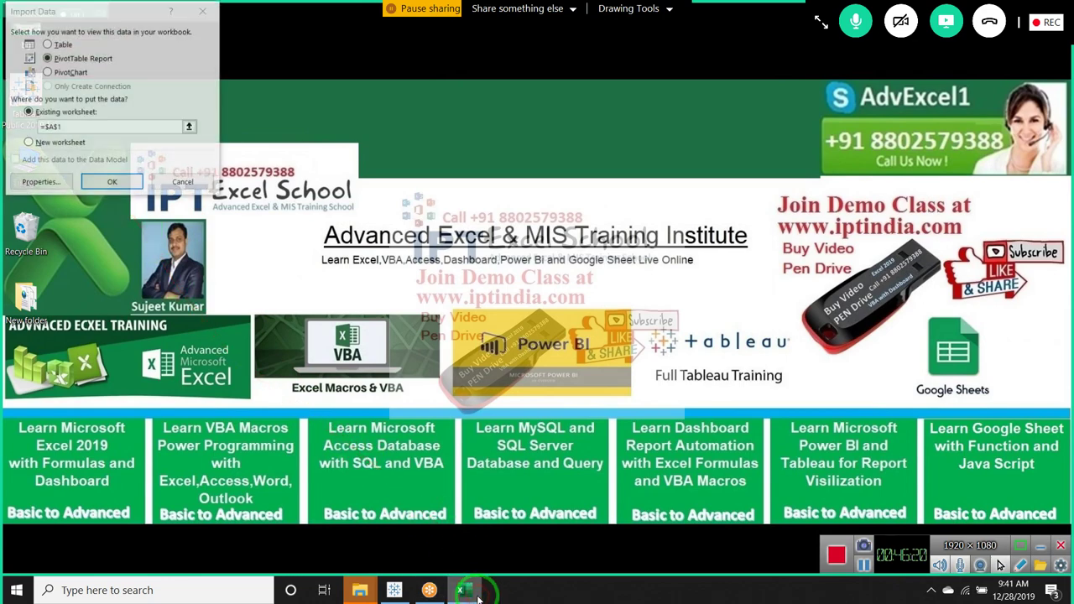
pyautogui.click(113, 184)
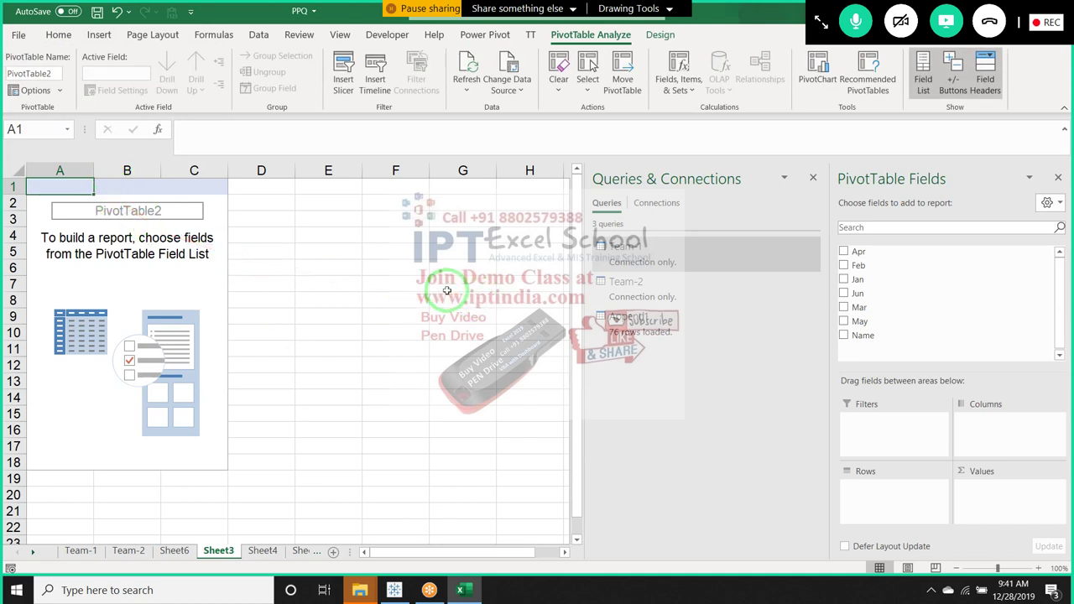
# - Put Name in the pivot rows and Sum of Apr in values, totalling 3924
pyautogui.moveTo(869, 336); pyautogui.dragTo(889, 485)
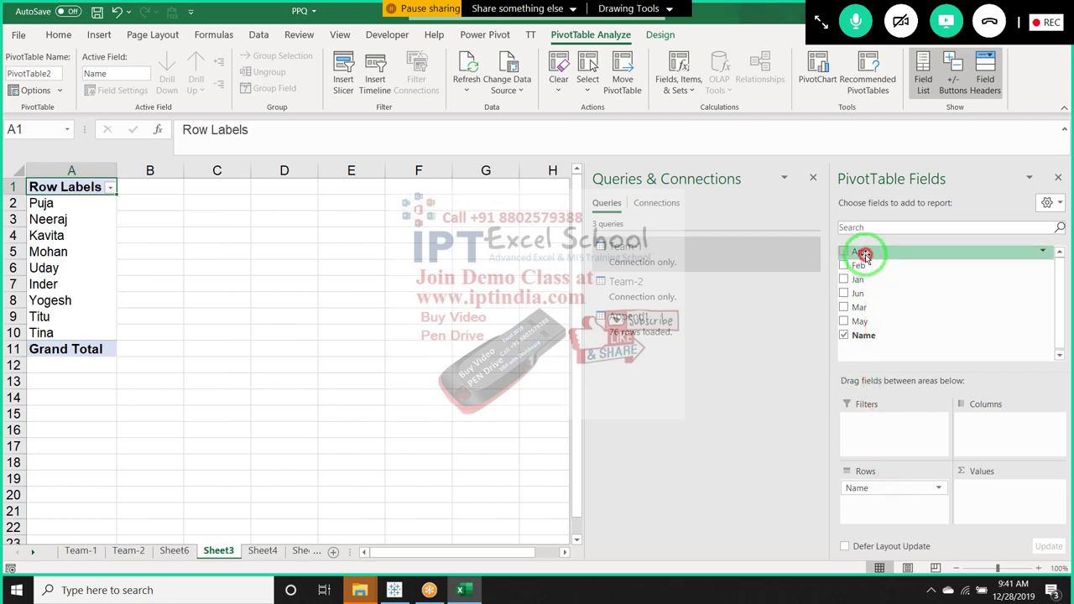
pyautogui.moveTo(864, 251); pyautogui.dragTo(997, 522)
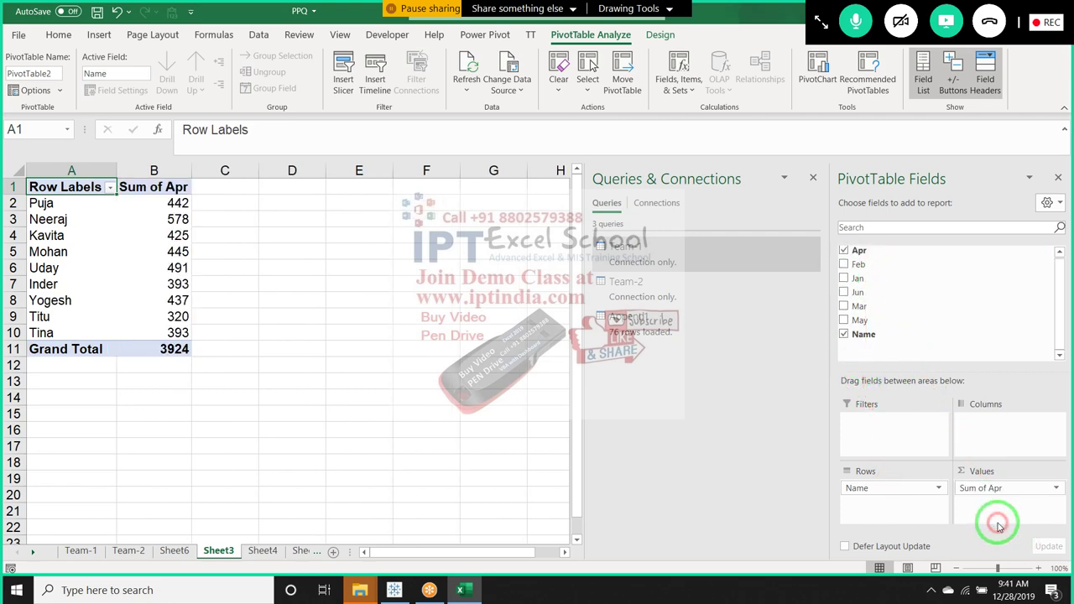
pyautogui.click(414, 302)
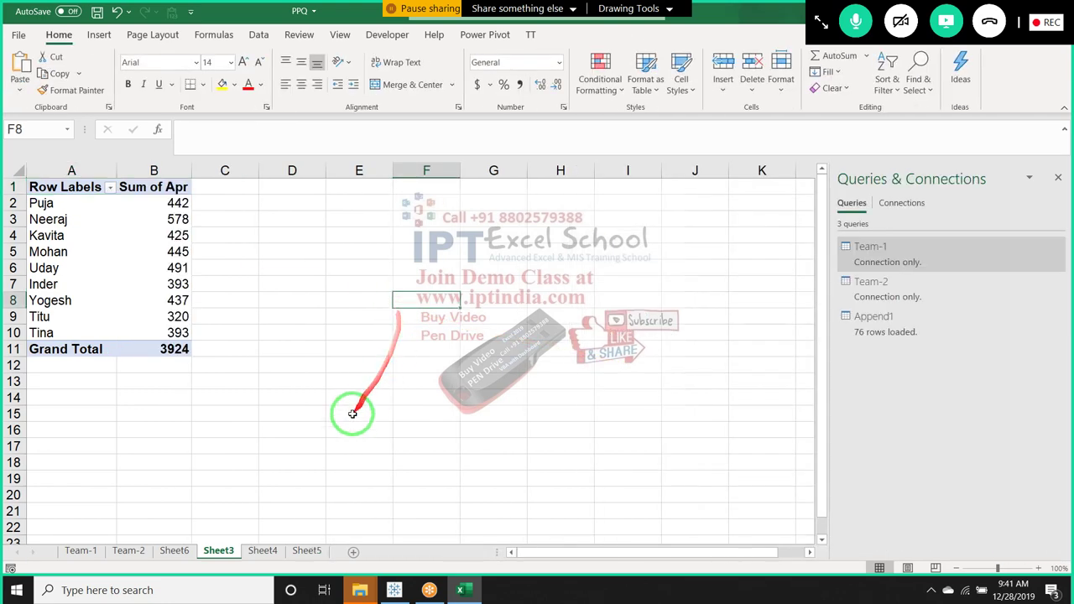
# - Delete the grouped sheets Sheet3 through Sheet6 and return to the top of the Team-2 data
pyautogui.click(175, 550)
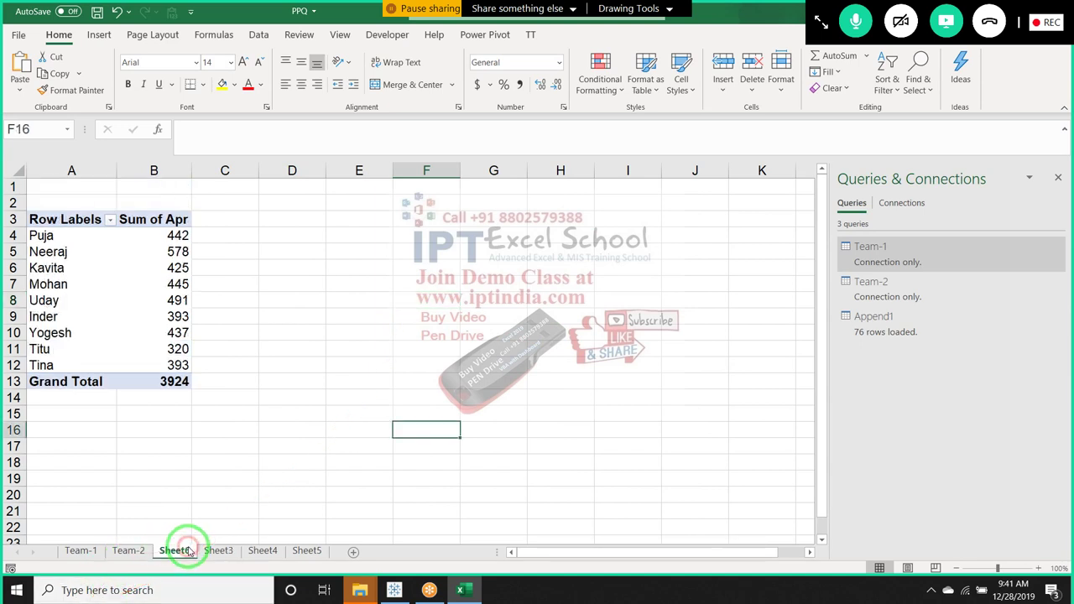
pyautogui.keyDown('shift'); pyautogui.click(325, 551); pyautogui.keyUp('shift')
pyautogui.rightClick(328, 554)
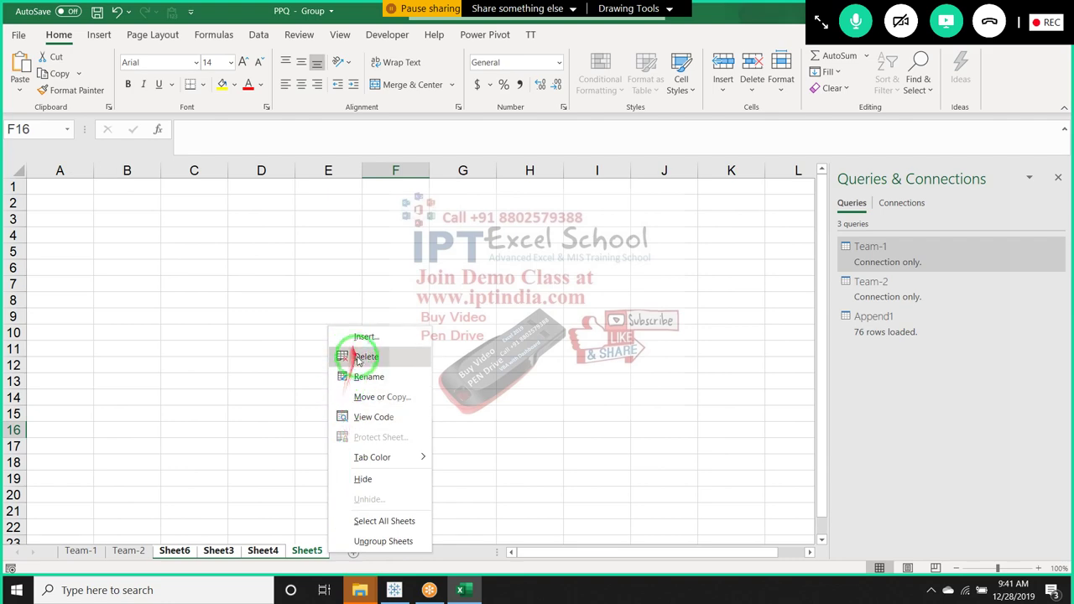
pyautogui.click(360, 356)
pyautogui.click(527, 337)
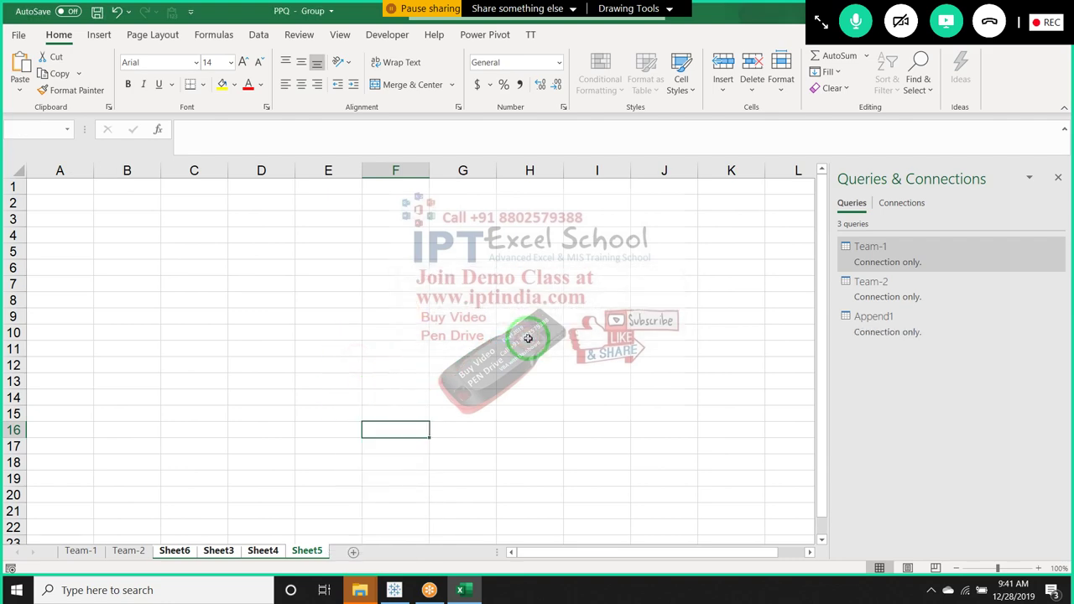
pyautogui.moveTo(252, 411); pyautogui.dragTo(417, 272)
pyautogui.click(417, 271)
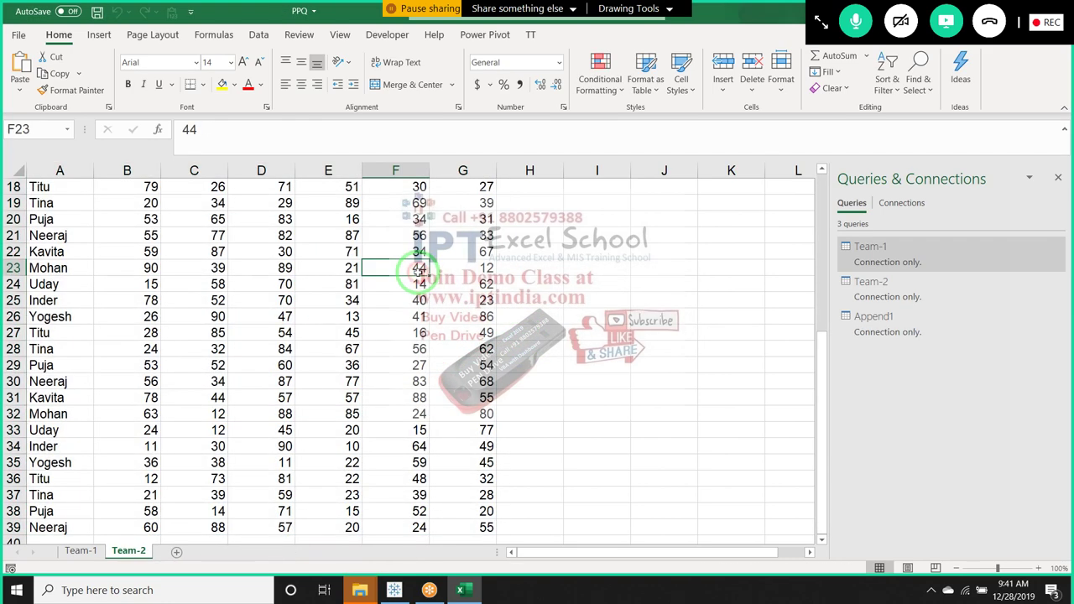
pyautogui.hotkey('ctrl', 'Up')
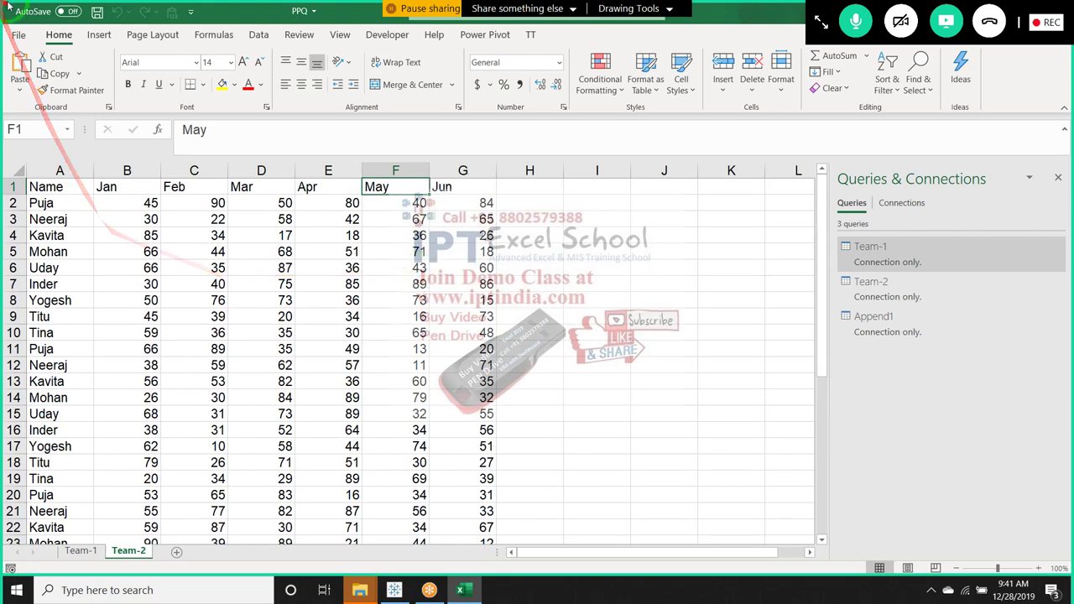
# - Save the workbook as FPQ in Excel 97-2003 Workbook format, accepting the compatibility warning
pyautogui.click(16, 32)
pyautogui.click(65, 218)
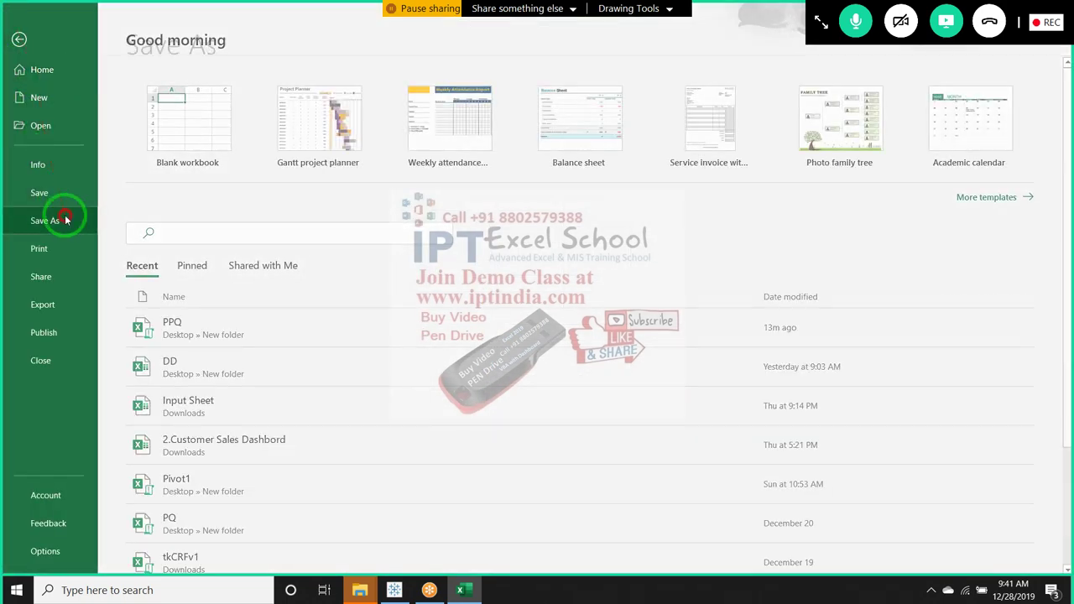
pyautogui.click(271, 288)
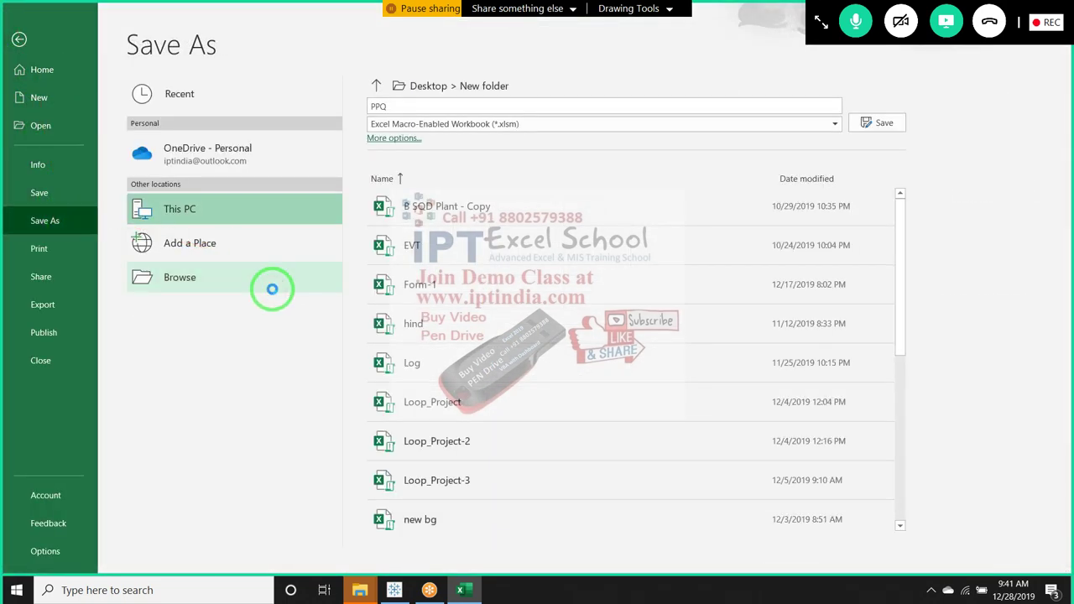
pyautogui.click(273, 289)
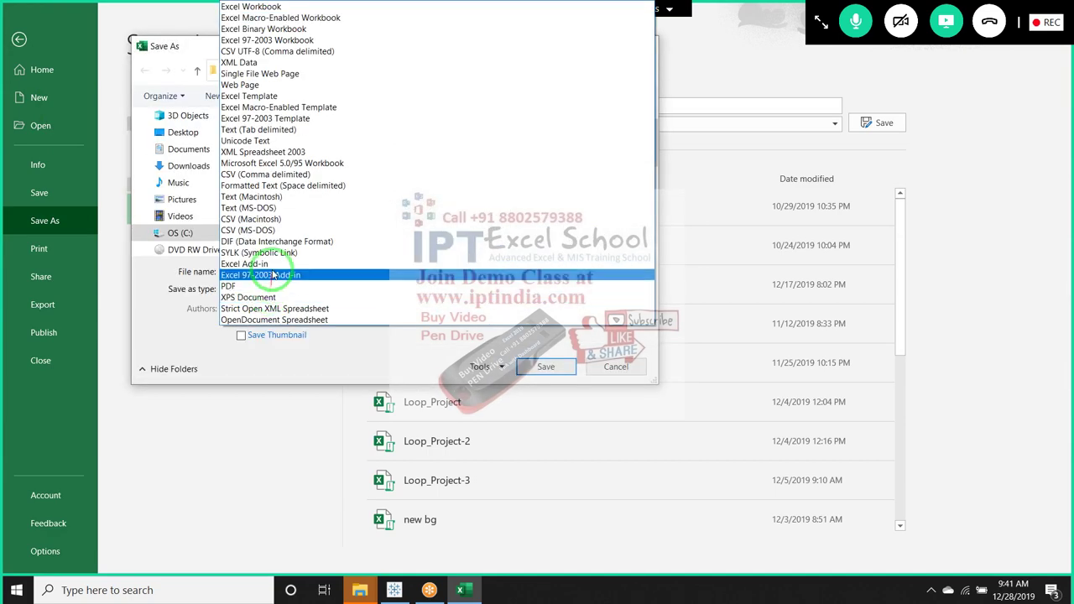
pyautogui.click(285, 40)
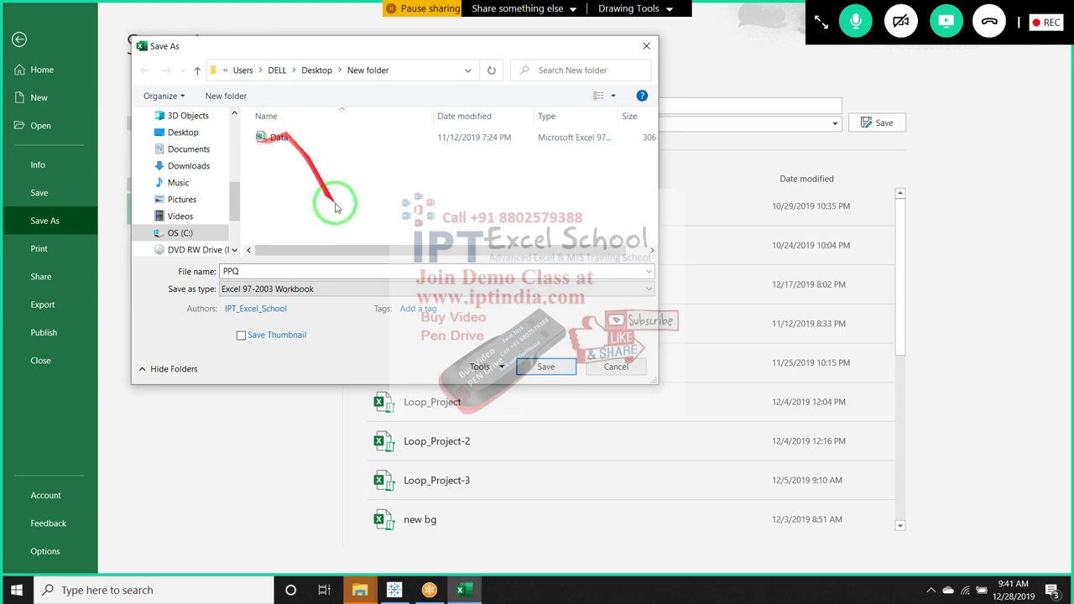
pyautogui.doubleClick(285, 273)
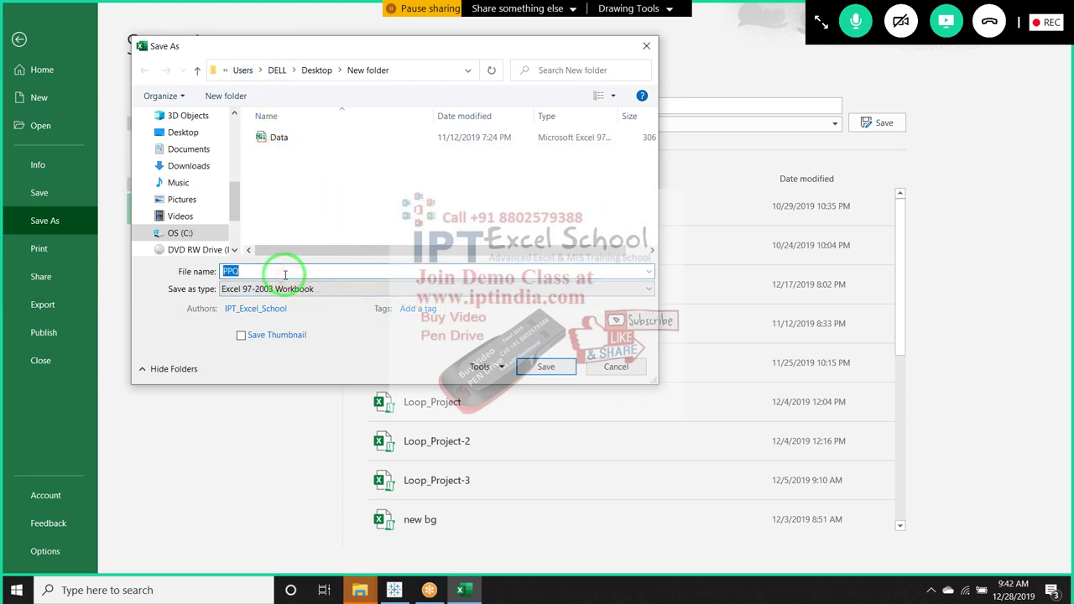
pyautogui.write('FP')
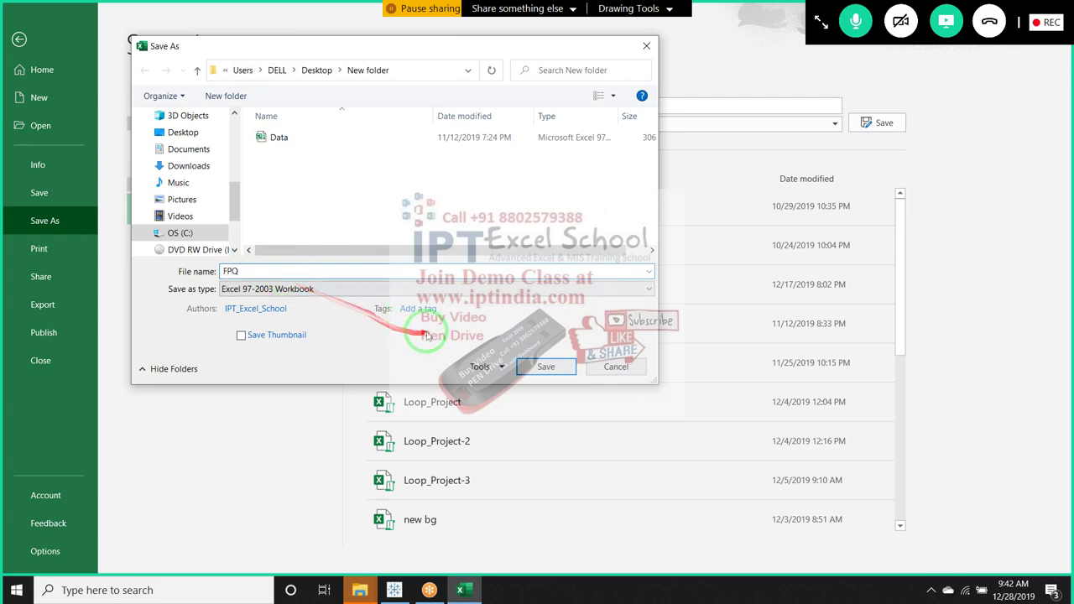
pyautogui.click(550, 364)
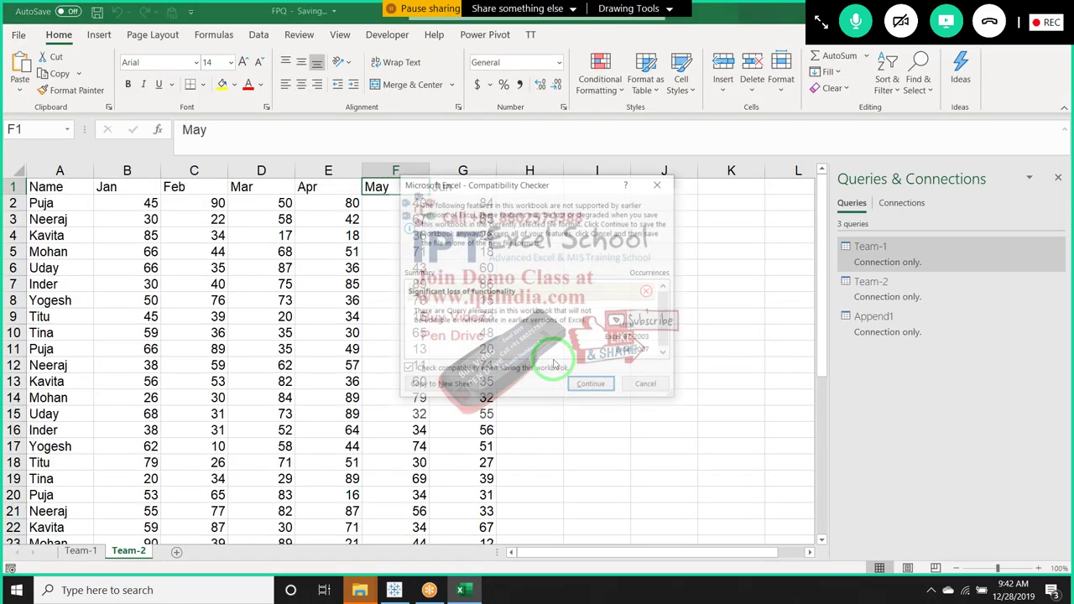
pyautogui.click(592, 384)
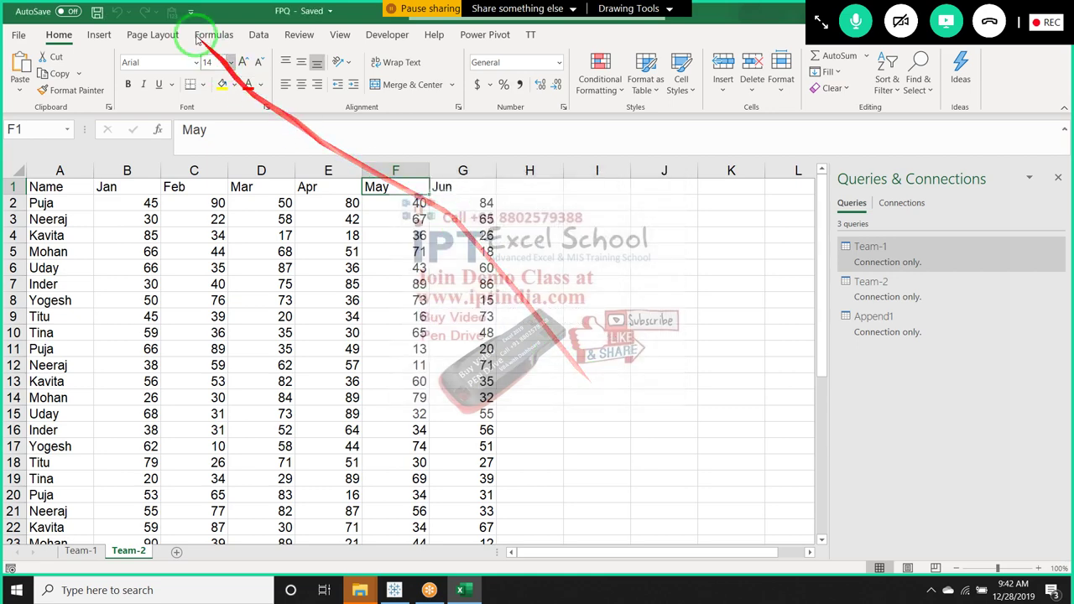
# - Add a blank sheet, then close Excel, saving FPQ despite the compatibility warning
pyautogui.moveTo(245, 16); pyautogui.dragTo(215, 53)
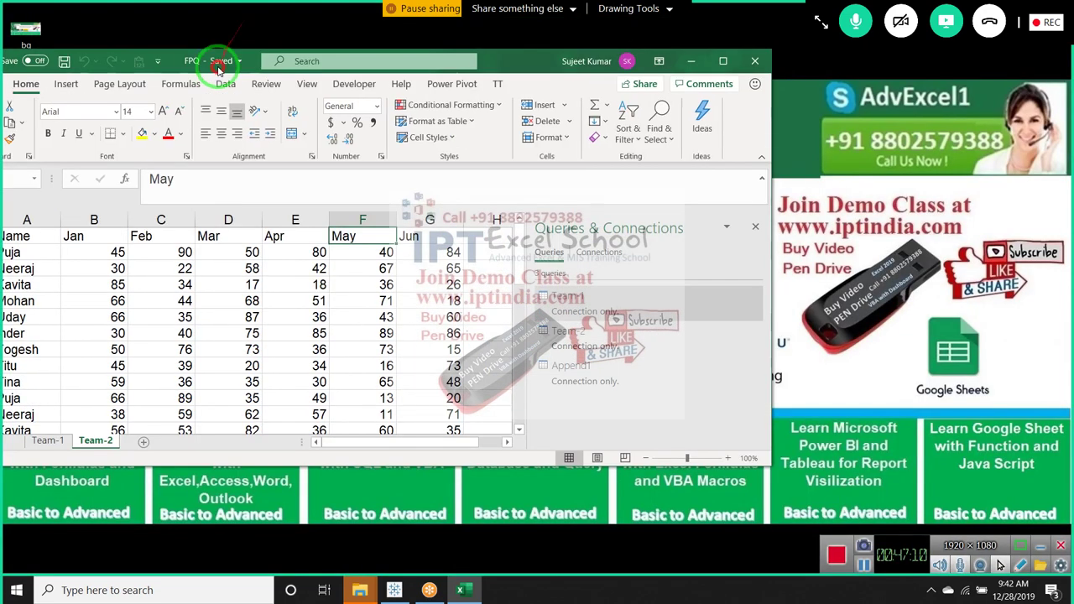
pyautogui.click(723, 62)
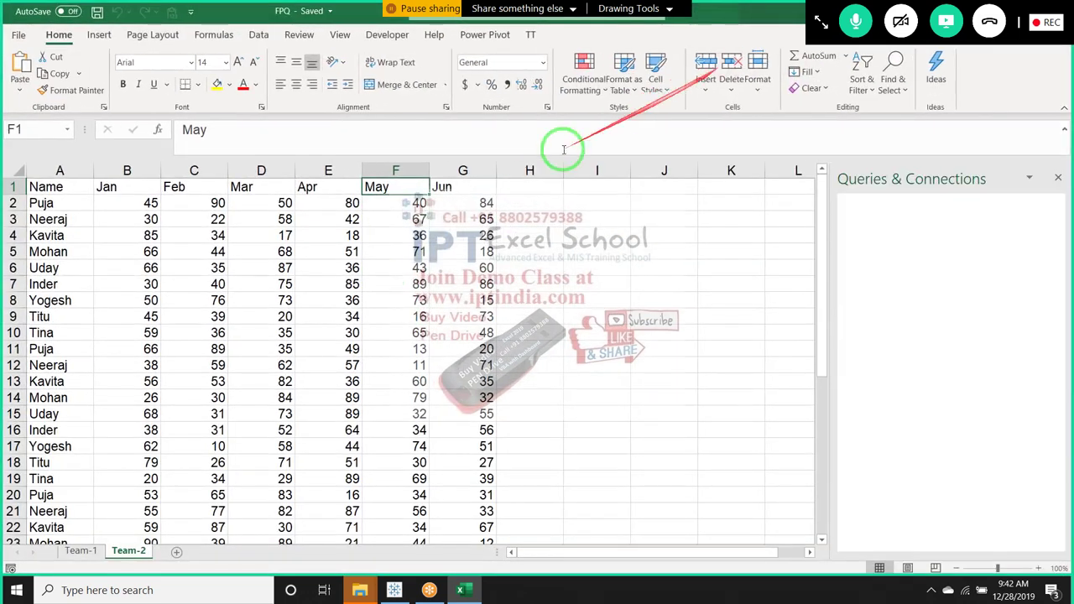
pyautogui.click(175, 552)
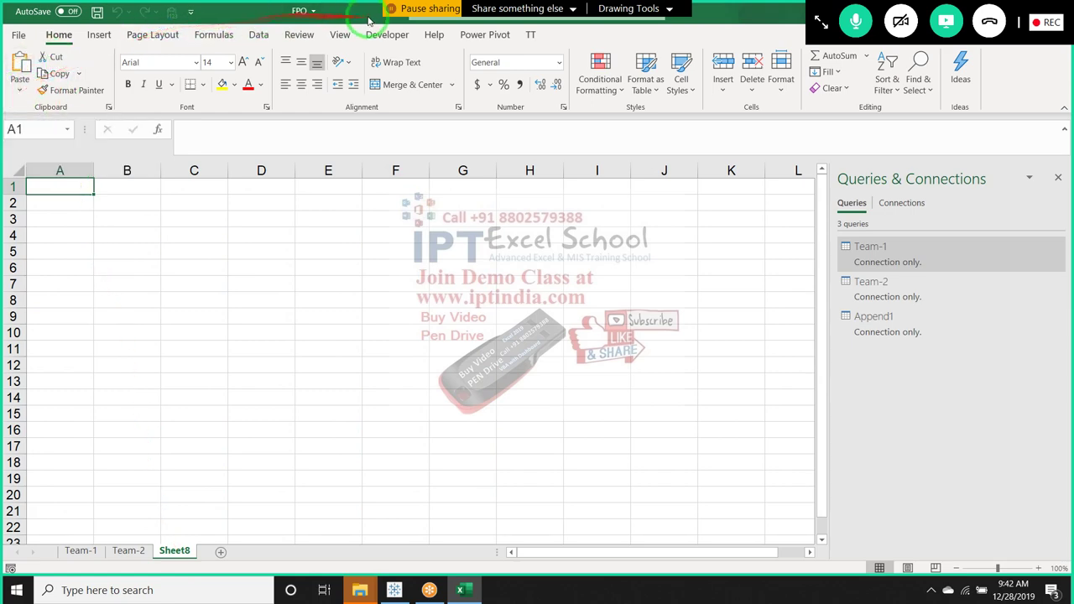
pyautogui.moveTo(427, 22); pyautogui.dragTo(327, 52)
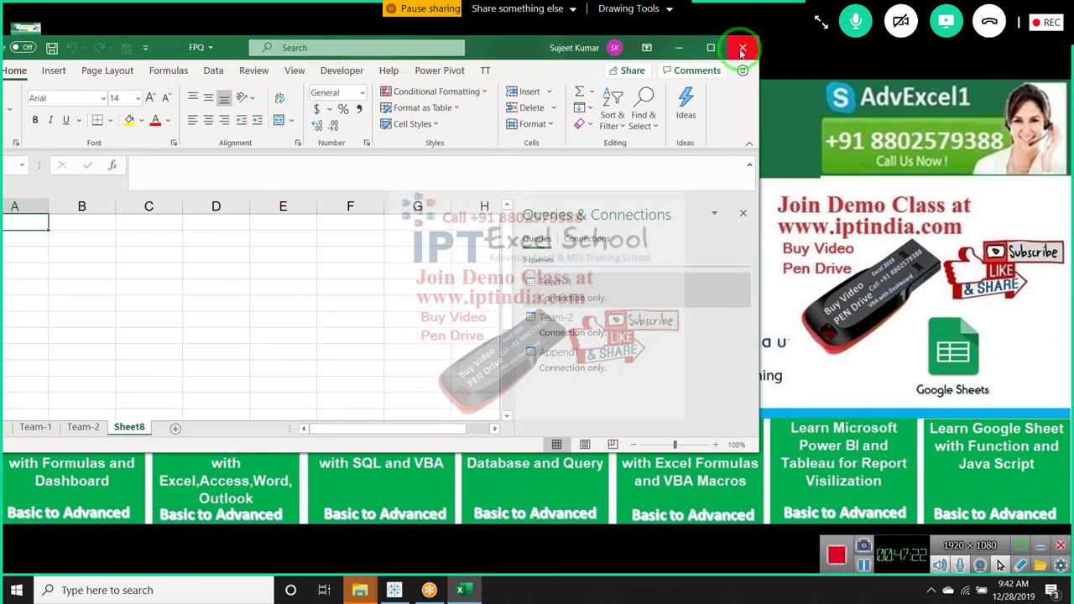
pyautogui.click(742, 47)
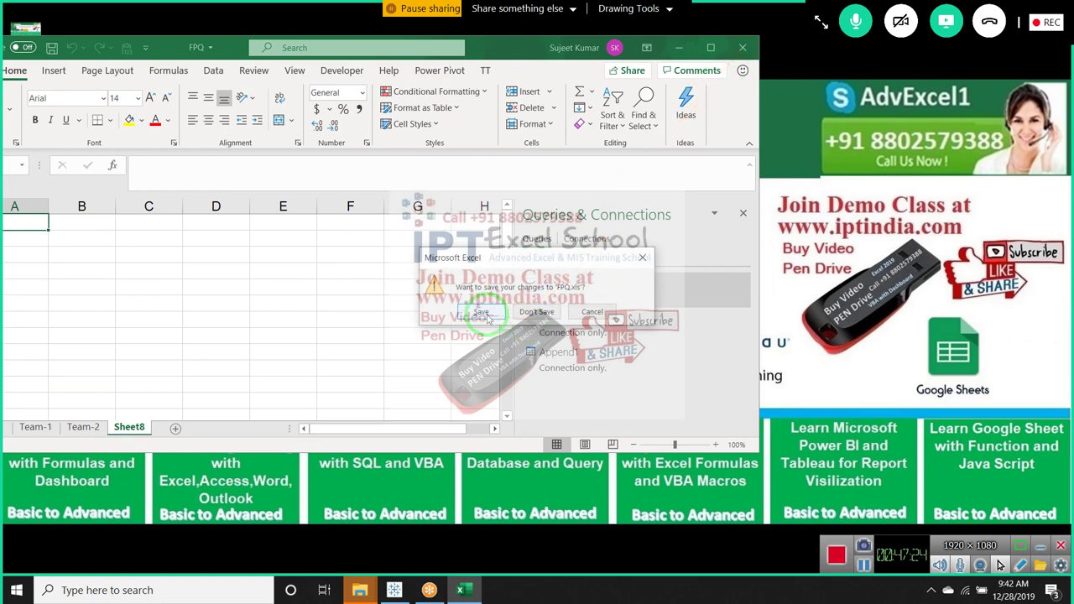
pyautogui.click(480, 312)
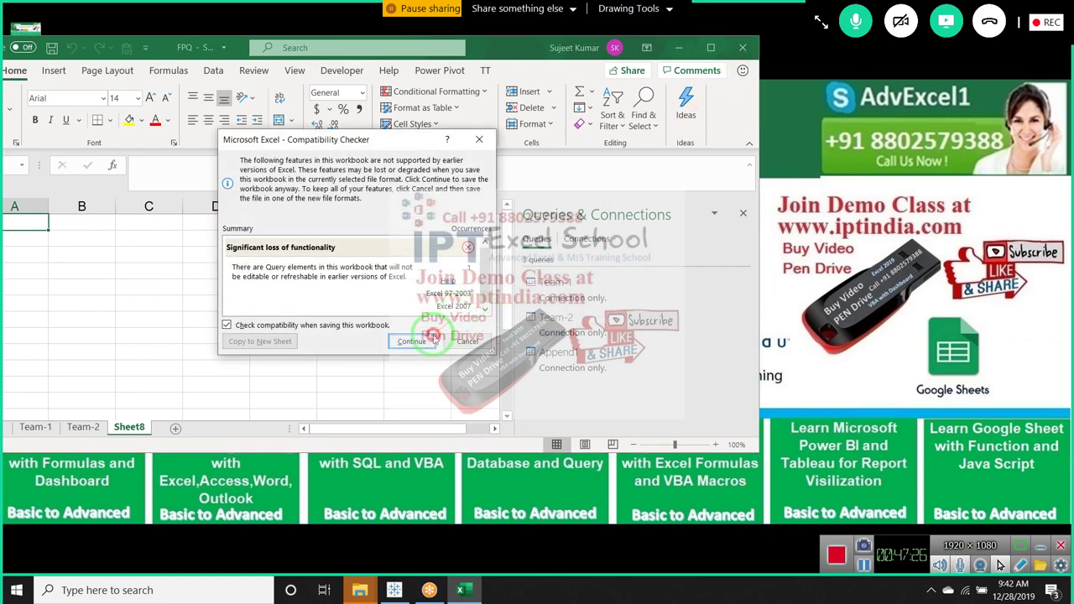
pyautogui.click(427, 337)
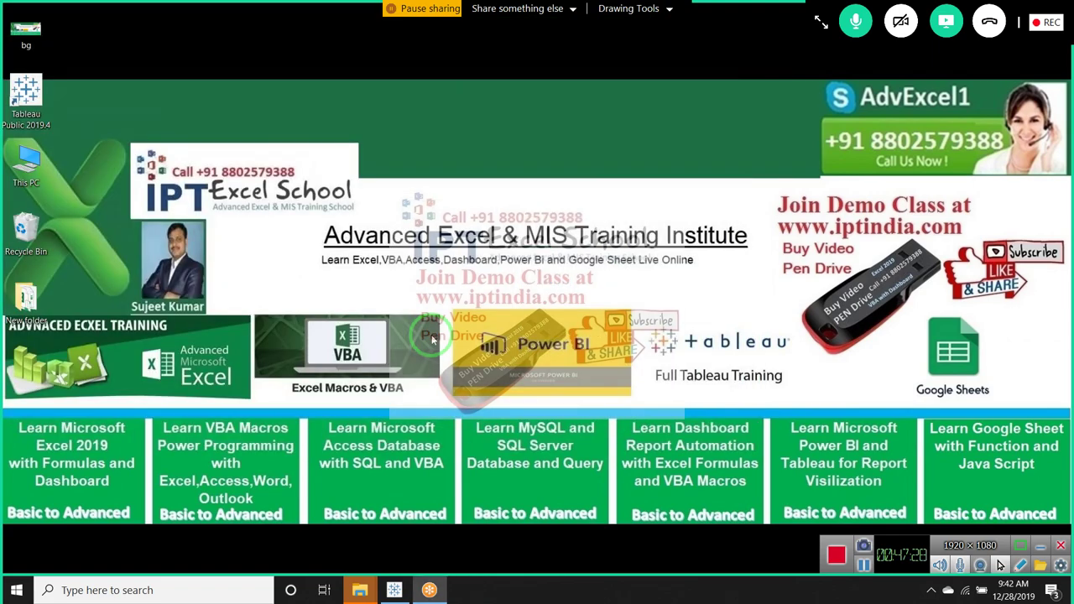
# - Launch Excel from Start search, create blank workbook Book1, maximize it and show the Data tab
pyautogui.press('super')
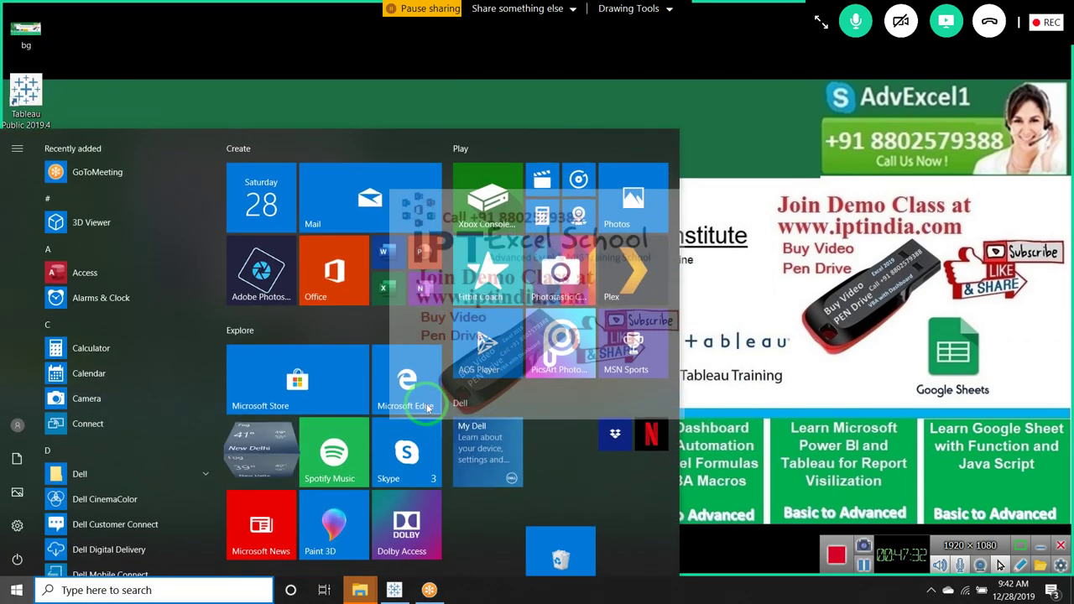
pyautogui.write('e')
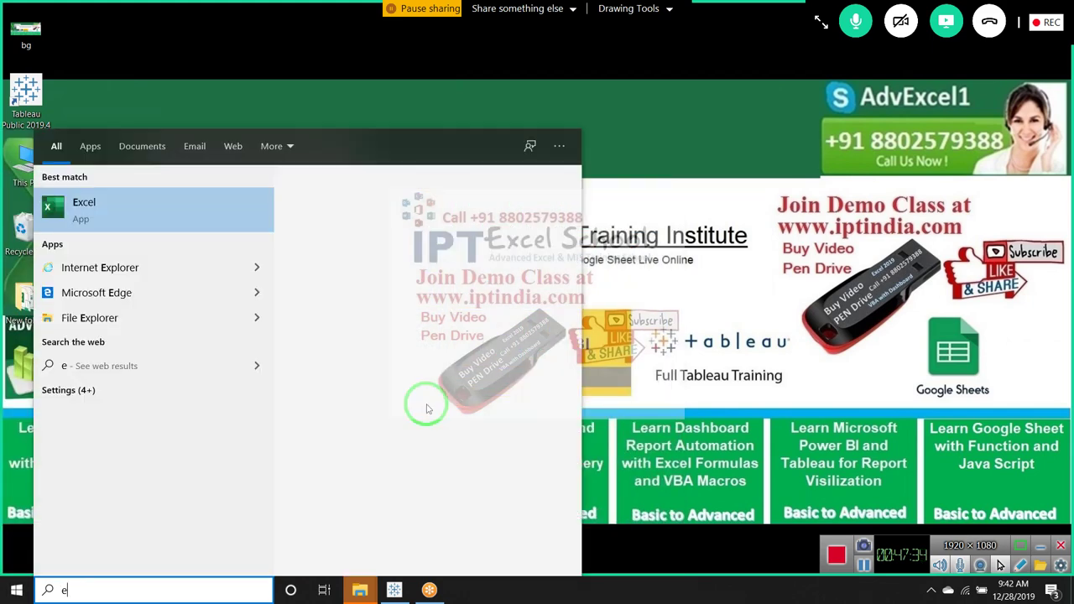
pyautogui.write('x')
pyautogui.click(431, 252)
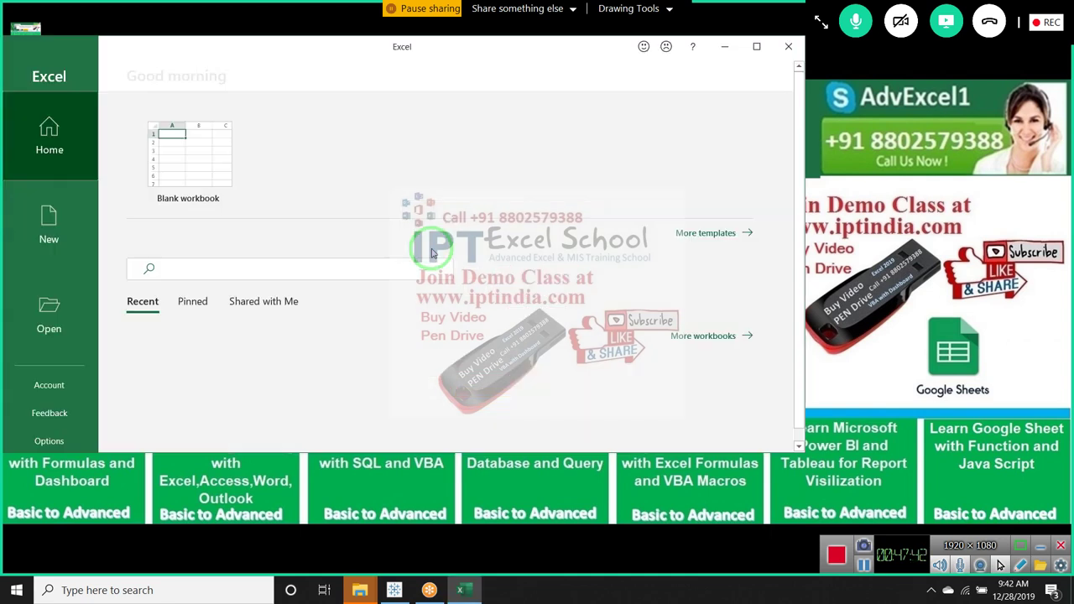
pyautogui.click(190, 172)
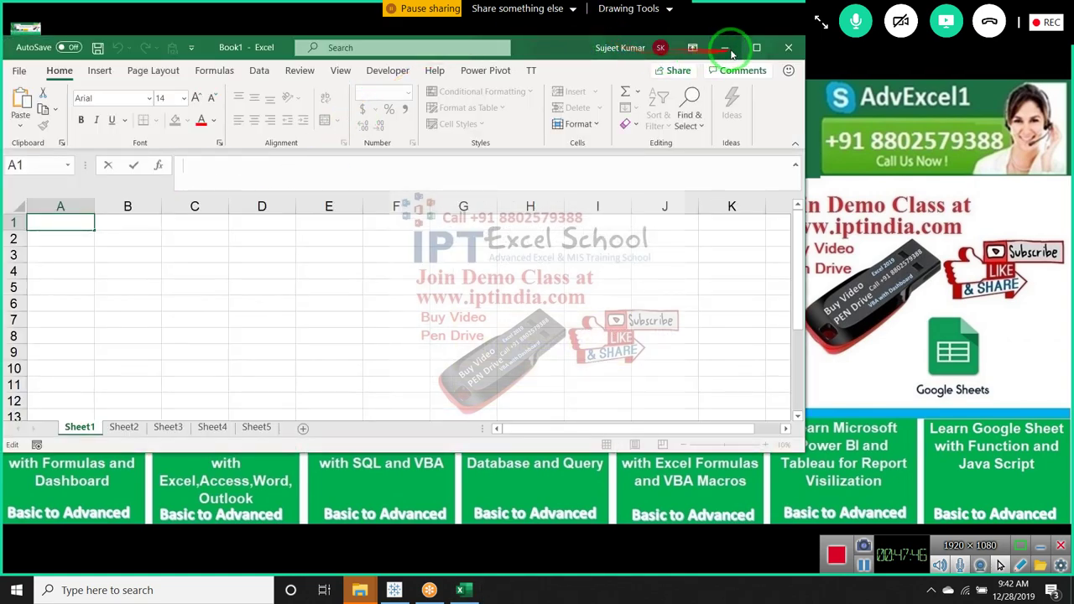
pyautogui.click(755, 47)
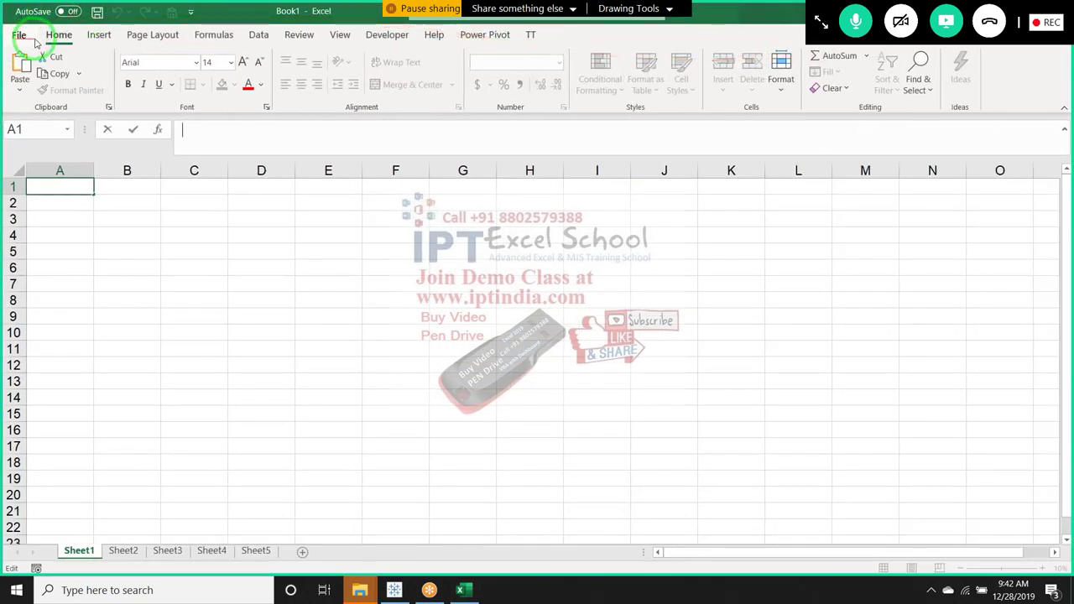
pyautogui.click(258, 34)
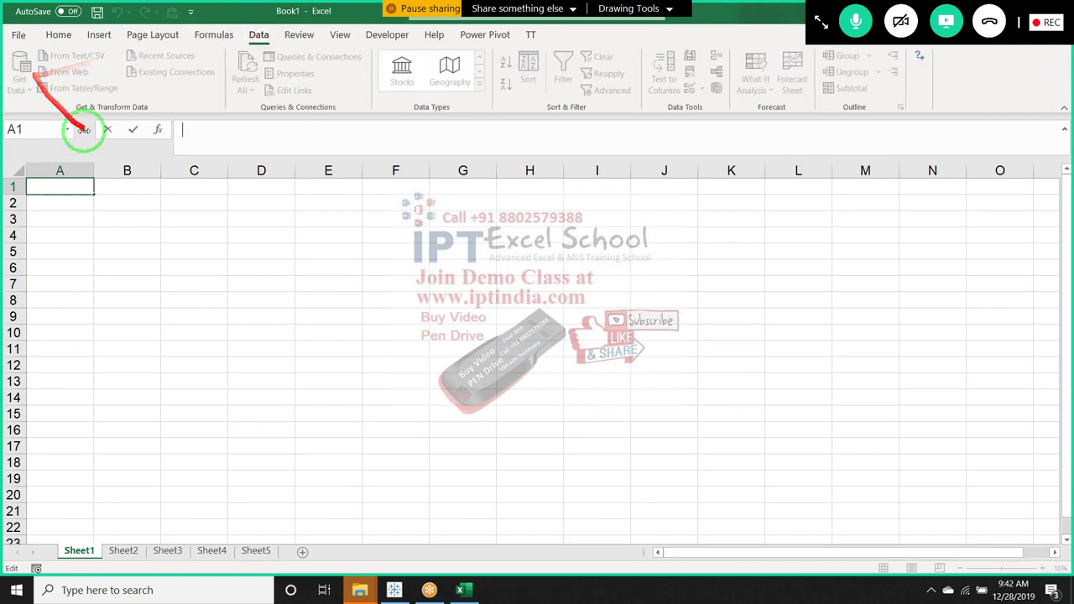
# - Start a Microsoft Query import with Excel Files as the data source
pyautogui.click(136, 203)
pyautogui.click(71, 183)
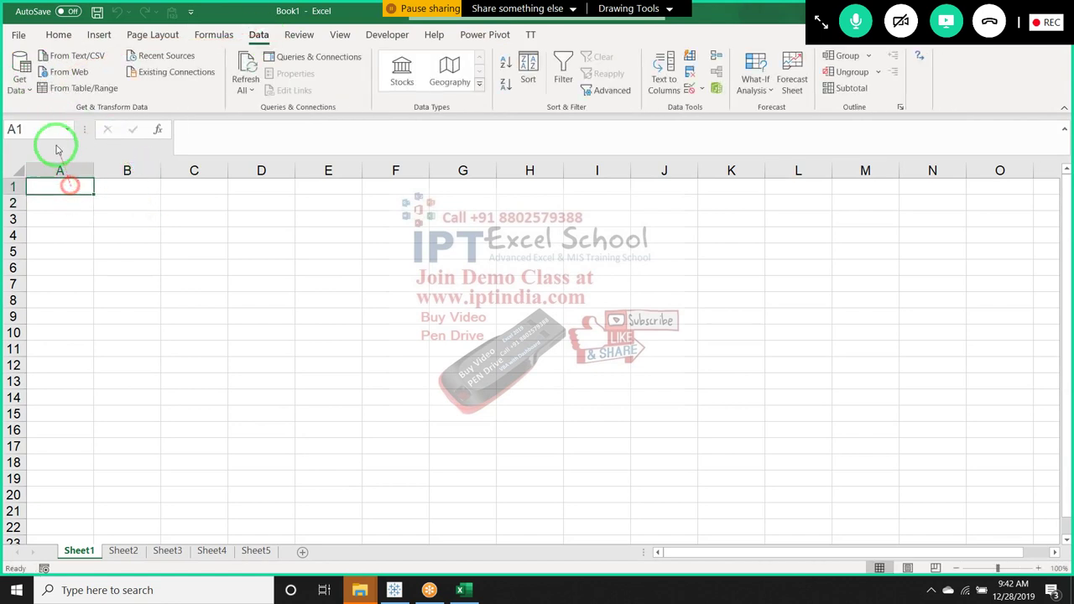
pyautogui.click(20, 79)
pyautogui.moveTo(72, 247)
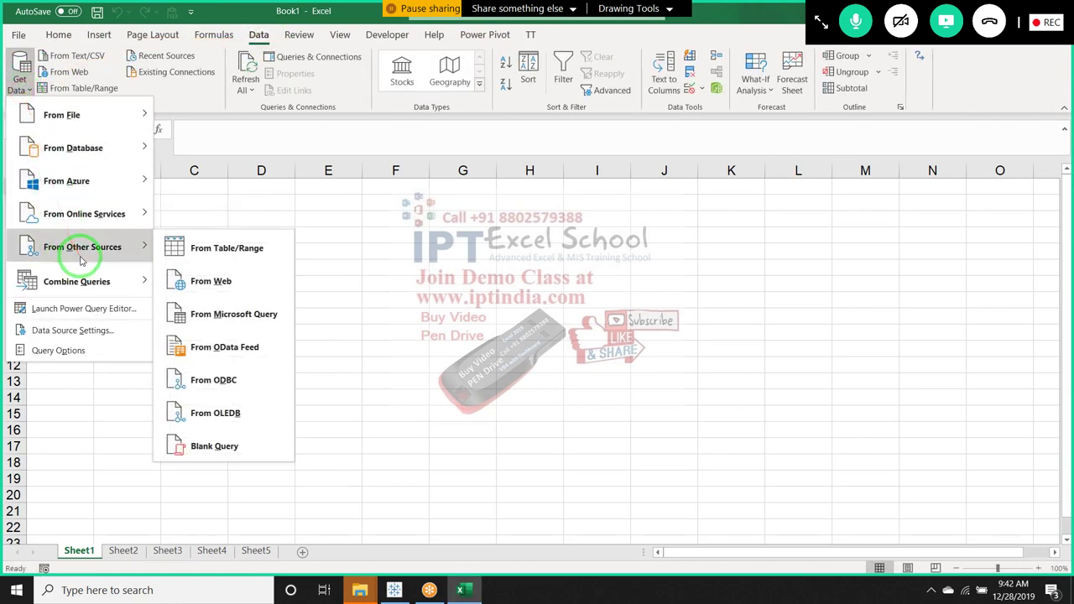
pyautogui.click(280, 313)
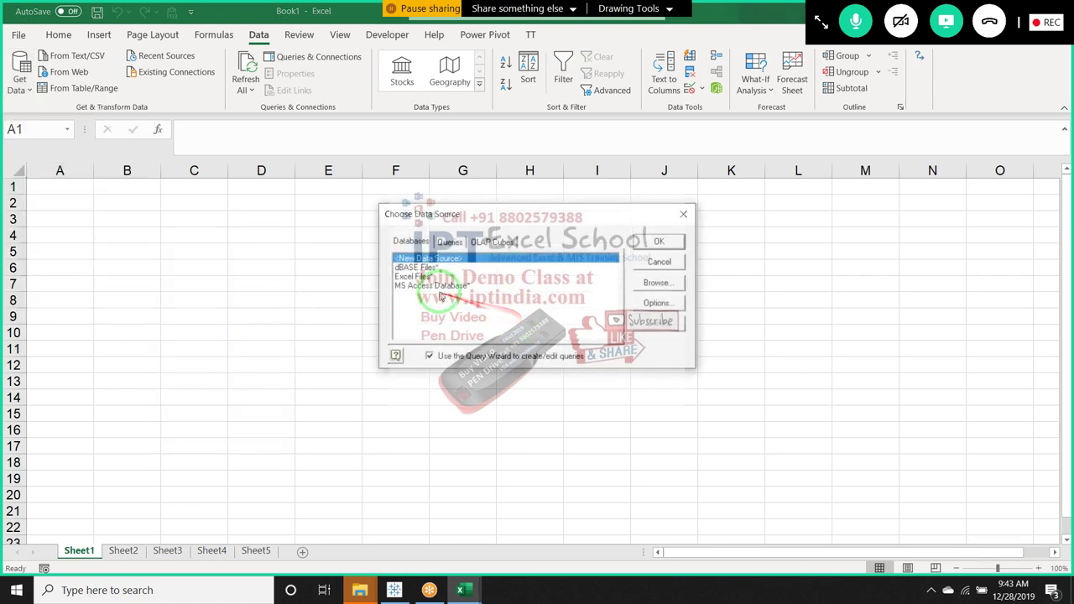
pyautogui.click(428, 285)
pyautogui.click(426, 277)
pyautogui.click(661, 244)
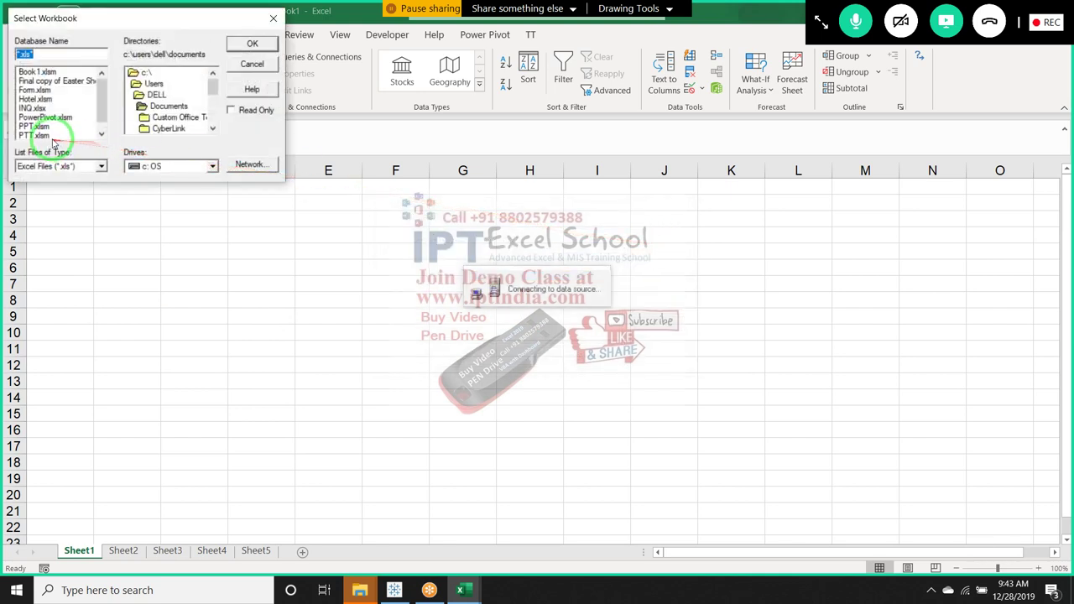
# - Browse the default workbook list, then navigate up to the DELL user folder
pyautogui.click(46, 127)
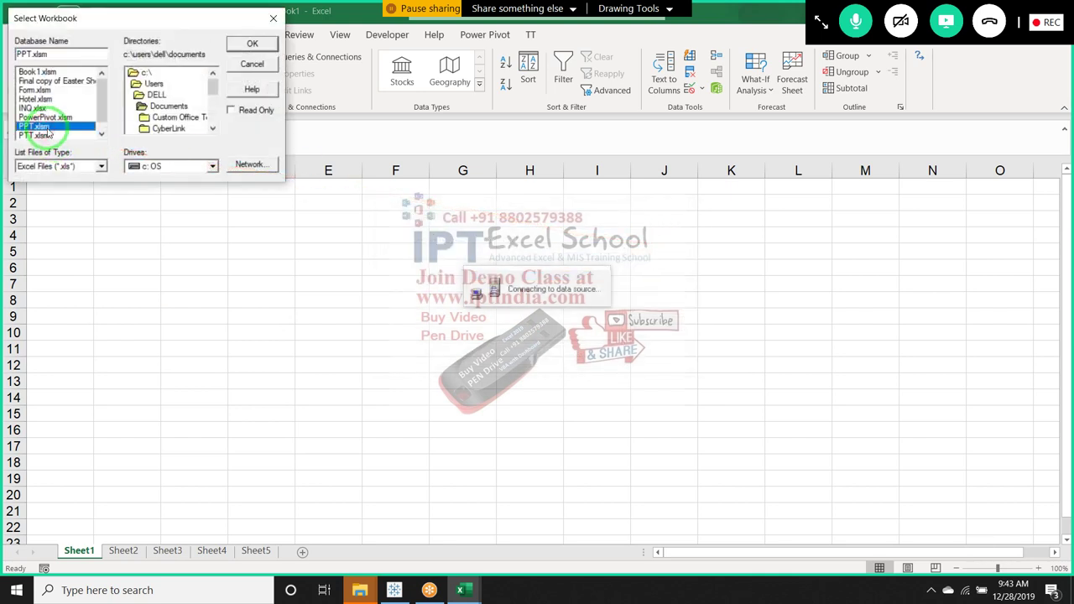
pyautogui.scroll(-1, 48, 125)
pyautogui.click(48, 119)
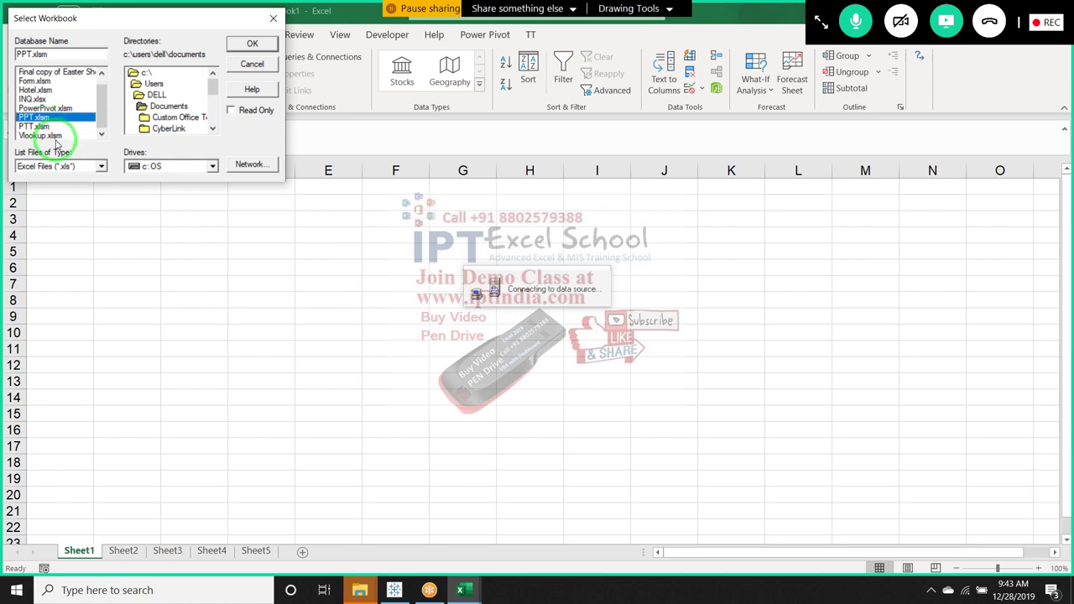
pyautogui.scroll(1, 61, 118)
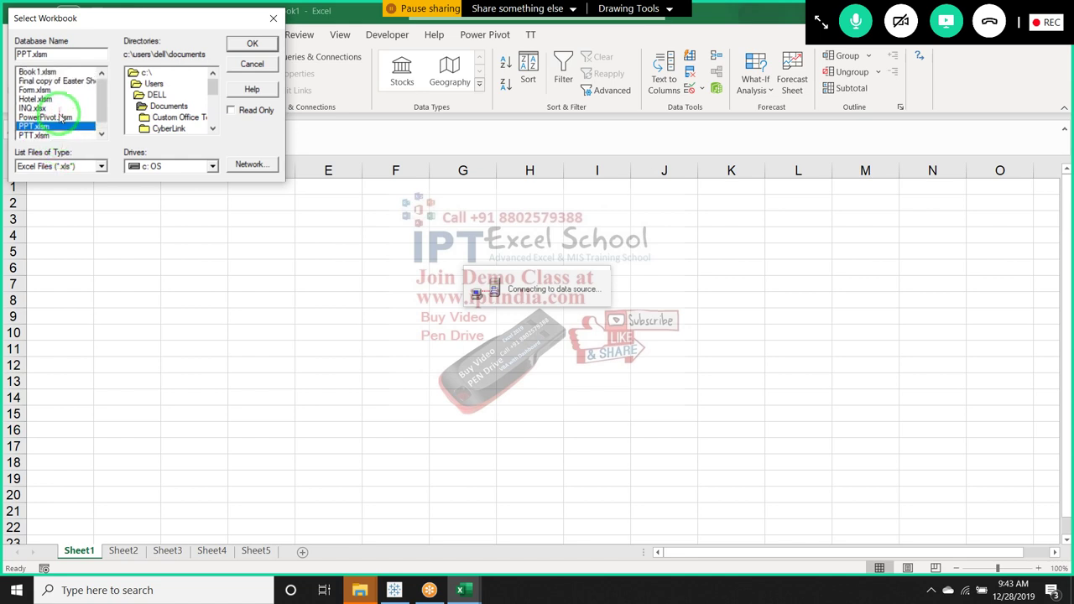
pyautogui.scroll(-1, 61, 118)
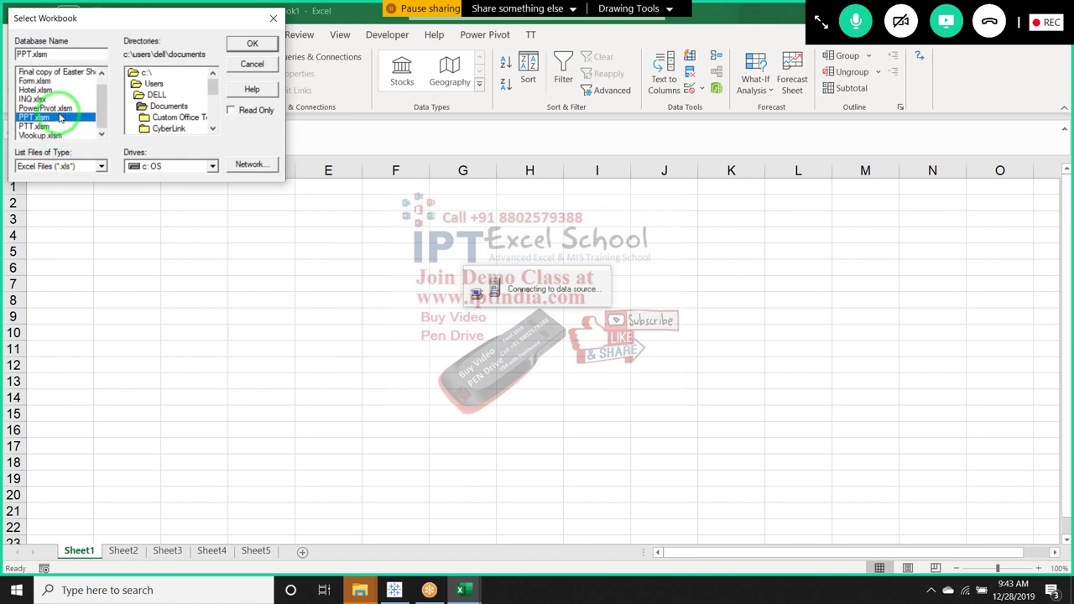
pyautogui.press('Down')
pyautogui.press('Down')
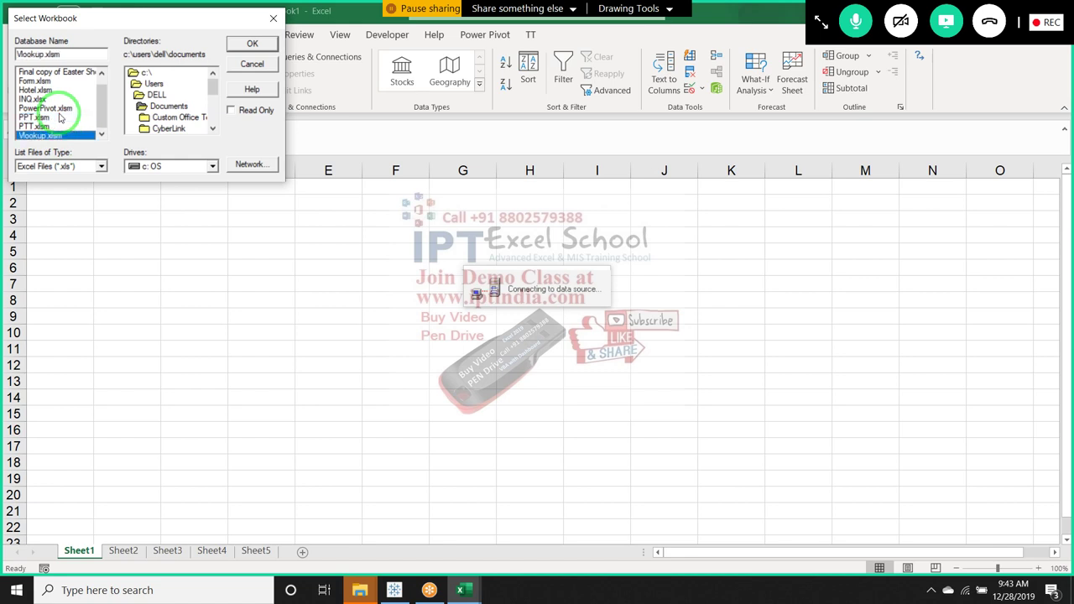
pyautogui.press('Up')
pyautogui.press('Up')
pyautogui.press('Up')
pyautogui.press('Up')
pyautogui.press('Up')
pyautogui.press('Up')
pyautogui.press('Up')
pyautogui.press('Up')
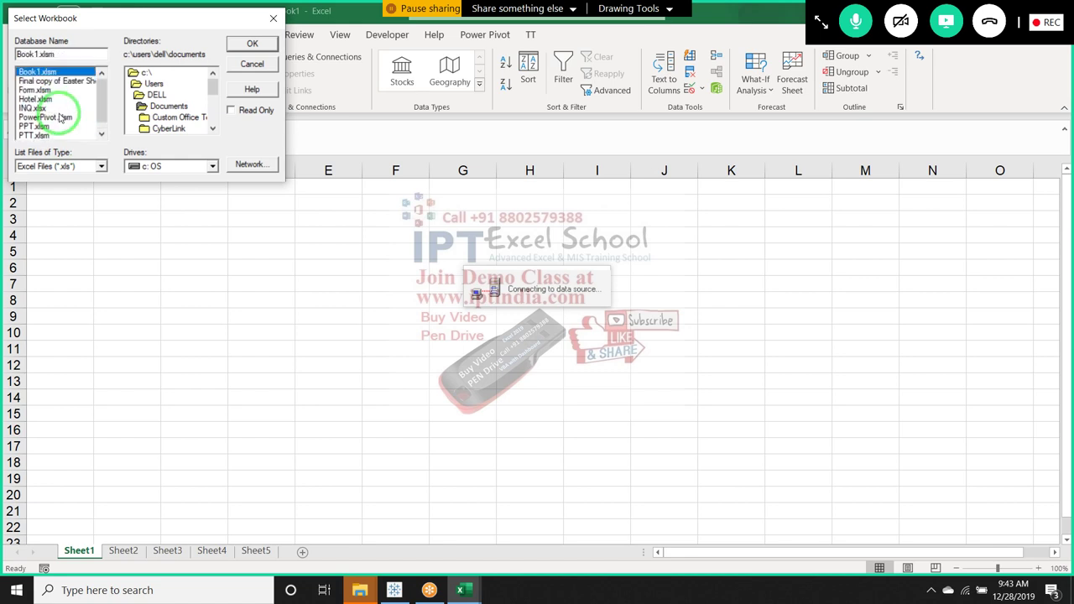
pyautogui.doubleClick(153, 84)
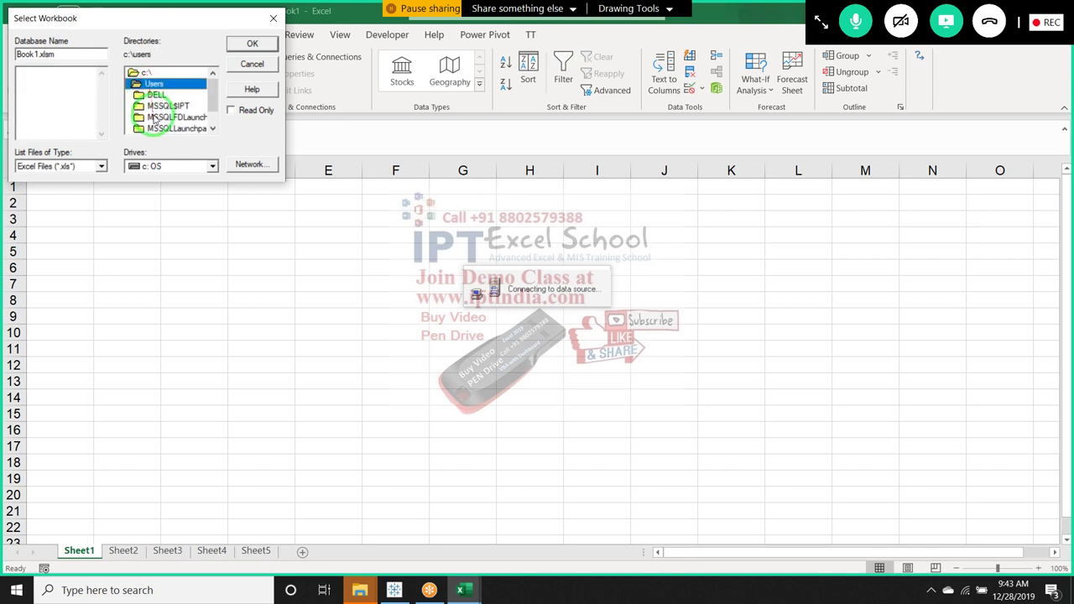
pyautogui.click(154, 96)
pyautogui.doubleClick(153, 96)
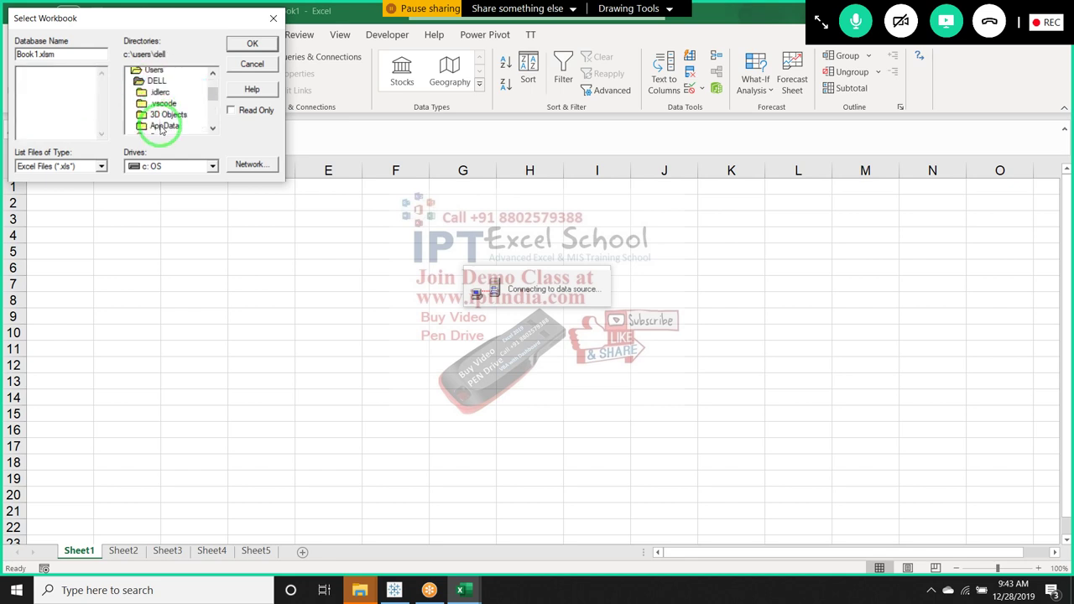
# - Open Desktop\New folder and pick FPQ.xls as the source workbook
pyautogui.doubleClick(163, 84)
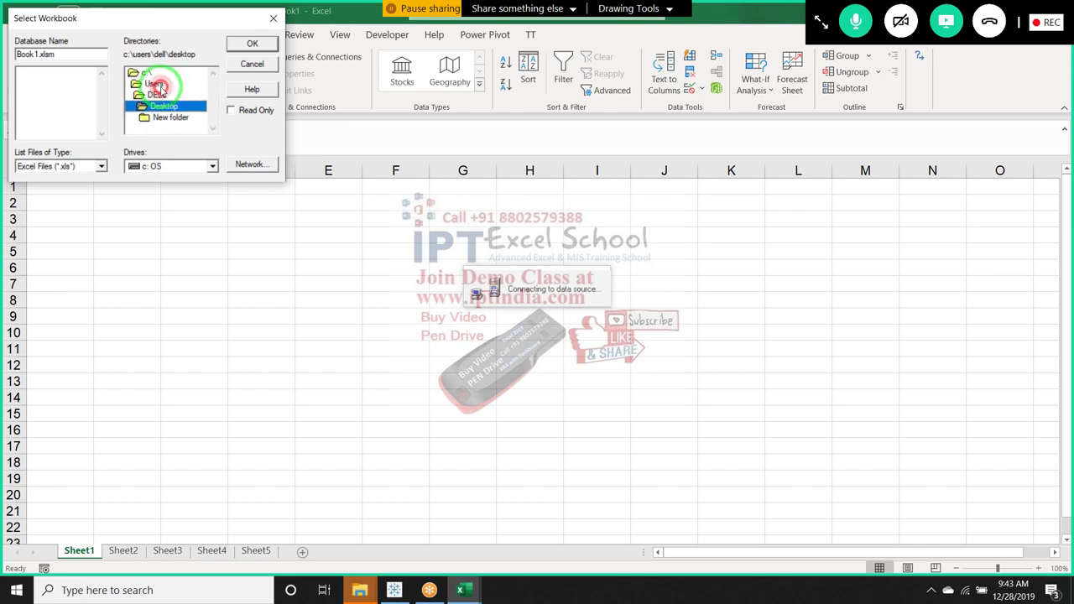
pyautogui.click(164, 118)
pyautogui.doubleClick(164, 117)
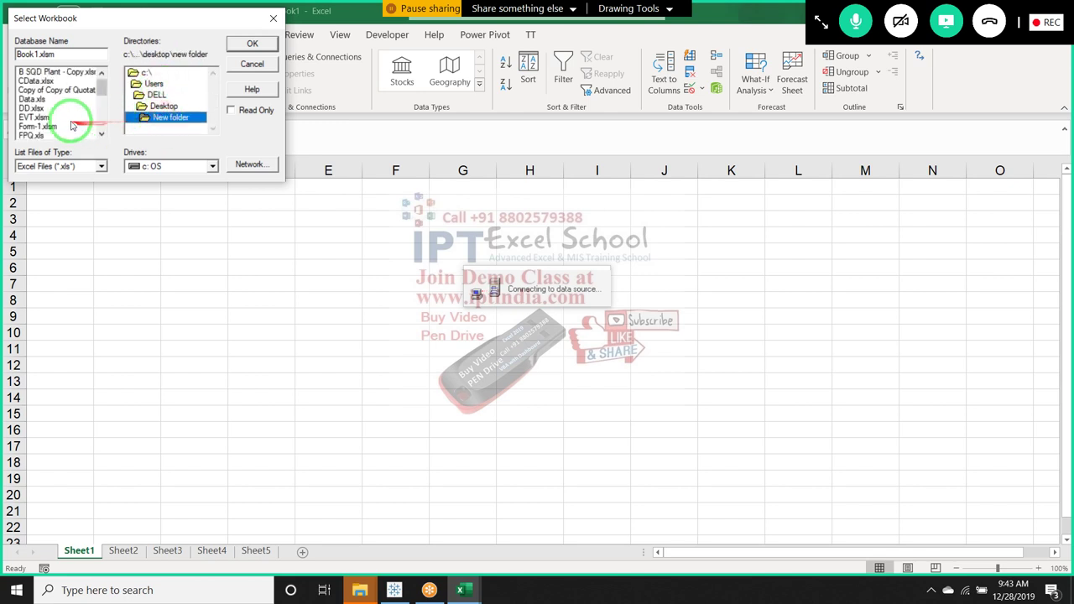
pyautogui.click(38, 117)
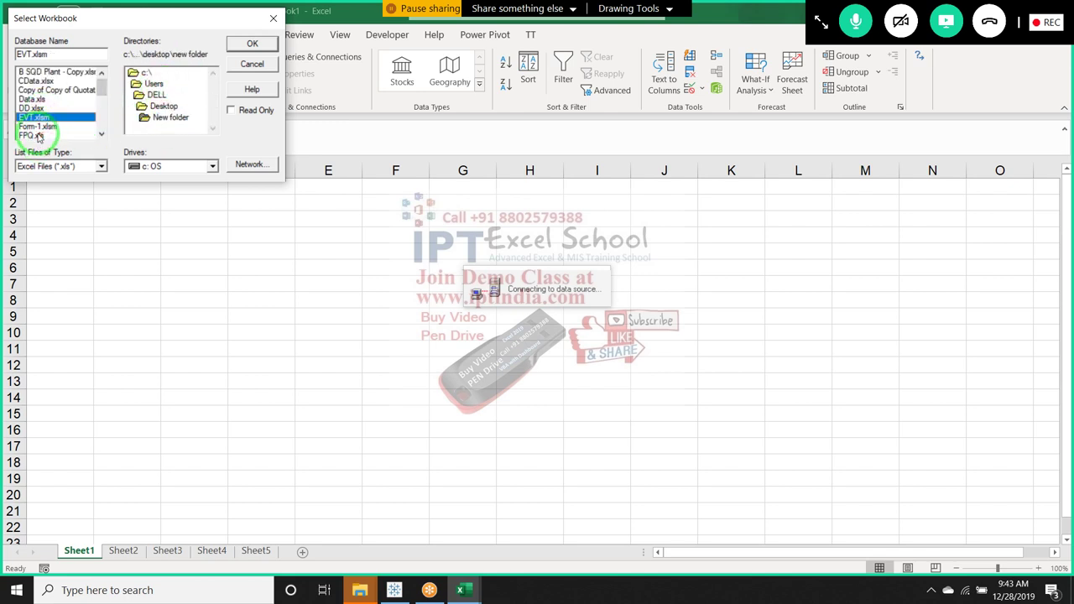
pyautogui.click(38, 135)
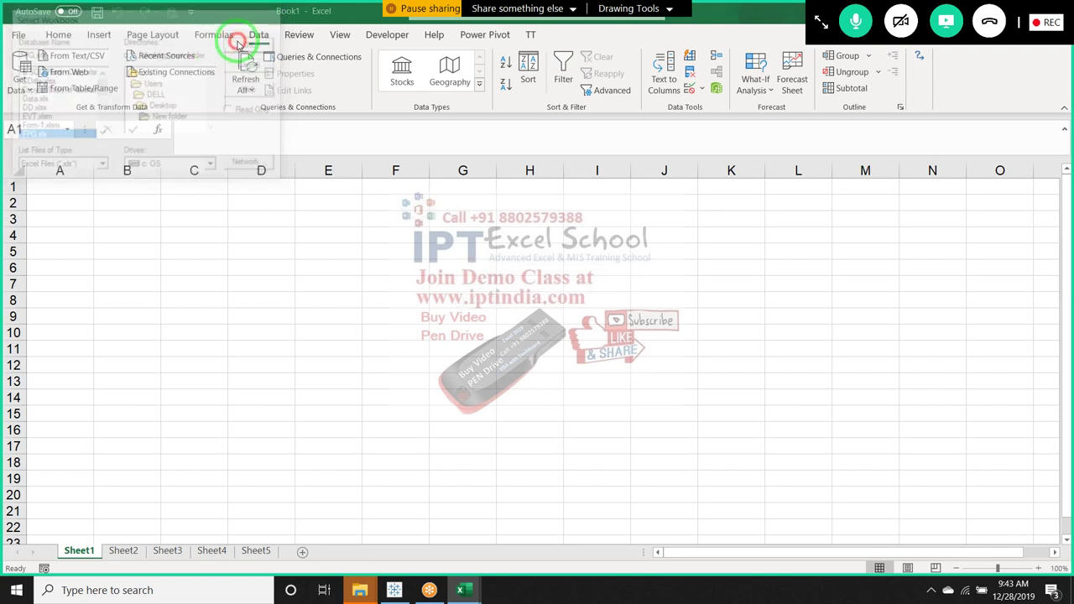
pyautogui.click(202, 228)
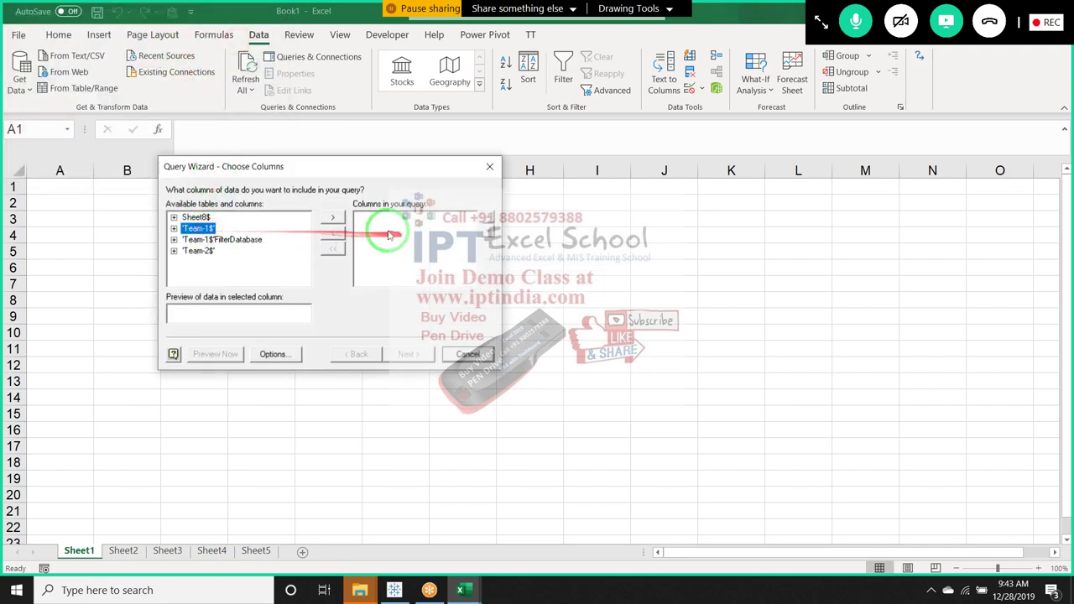
# - Add all Team-1$ columns, skip filtering and sorting, and view the query in Microsoft Query
pyautogui.click(334, 217)
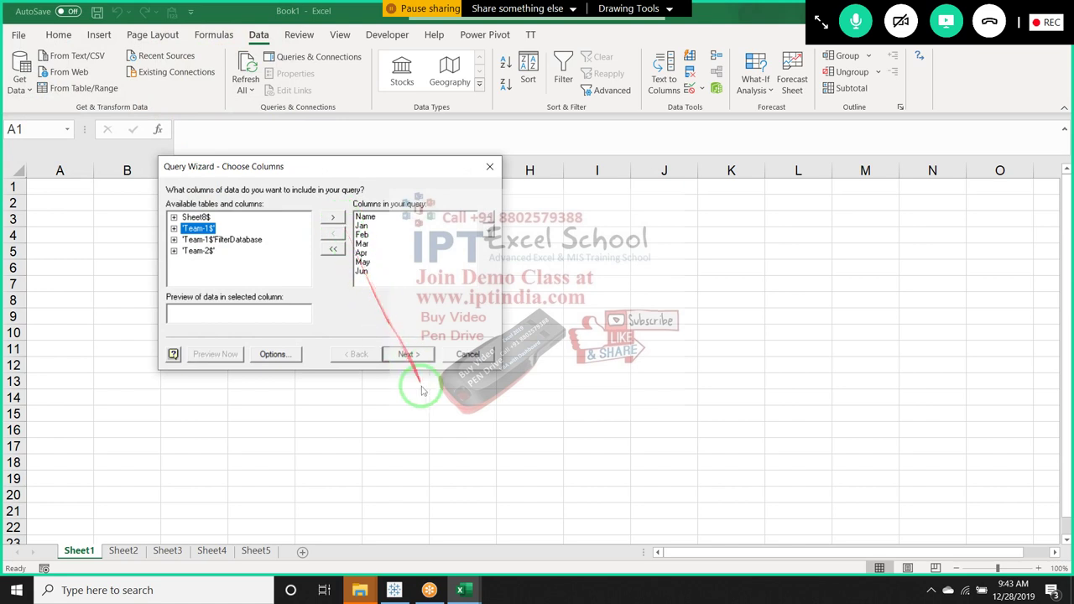
pyautogui.click(406, 355)
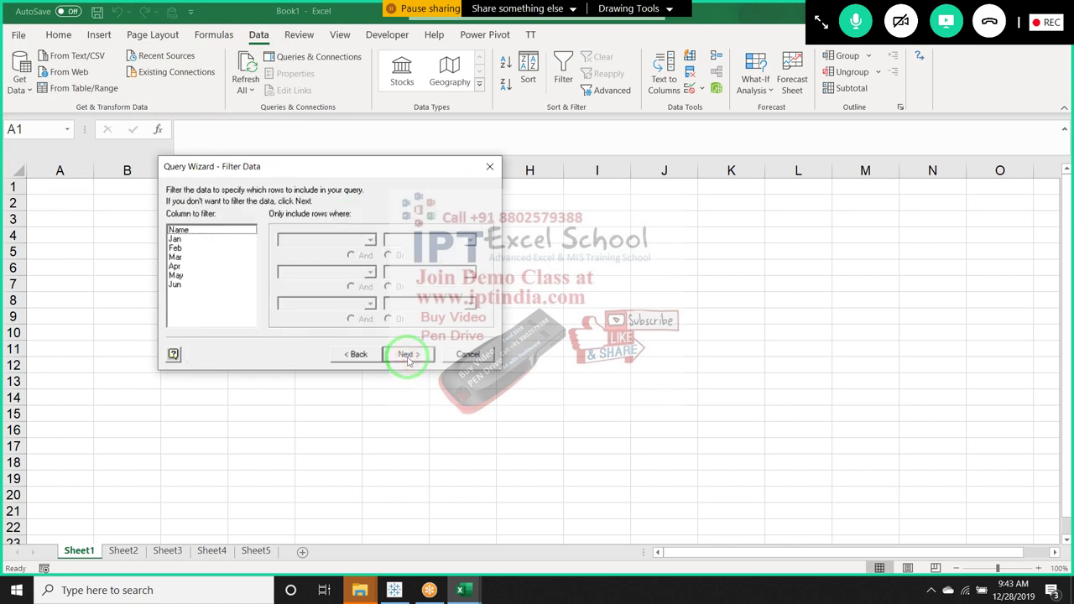
pyautogui.click(406, 355)
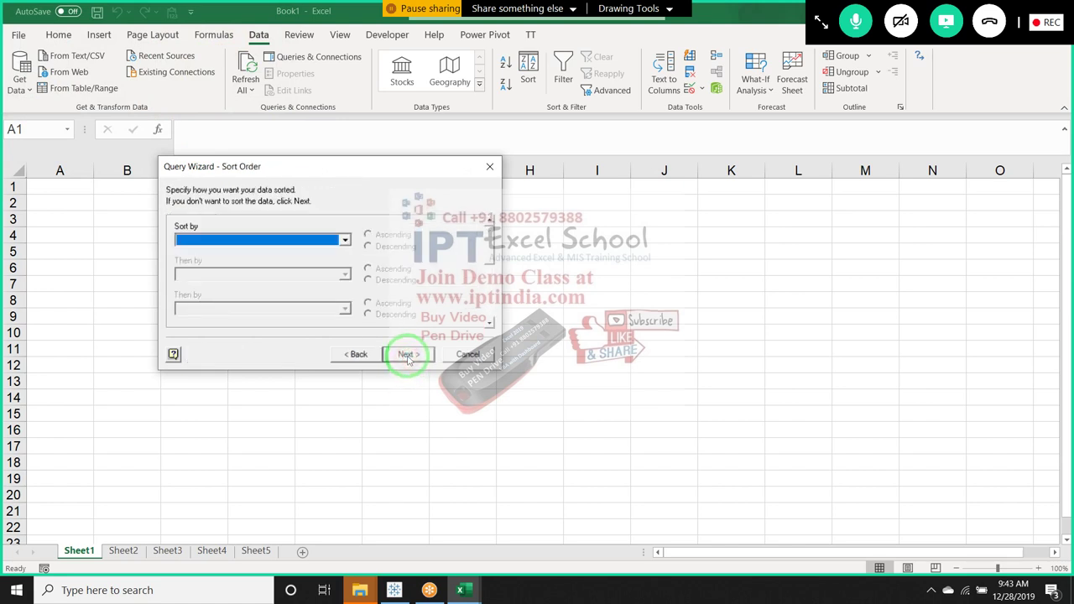
pyautogui.click(408, 355)
pyautogui.click(317, 228)
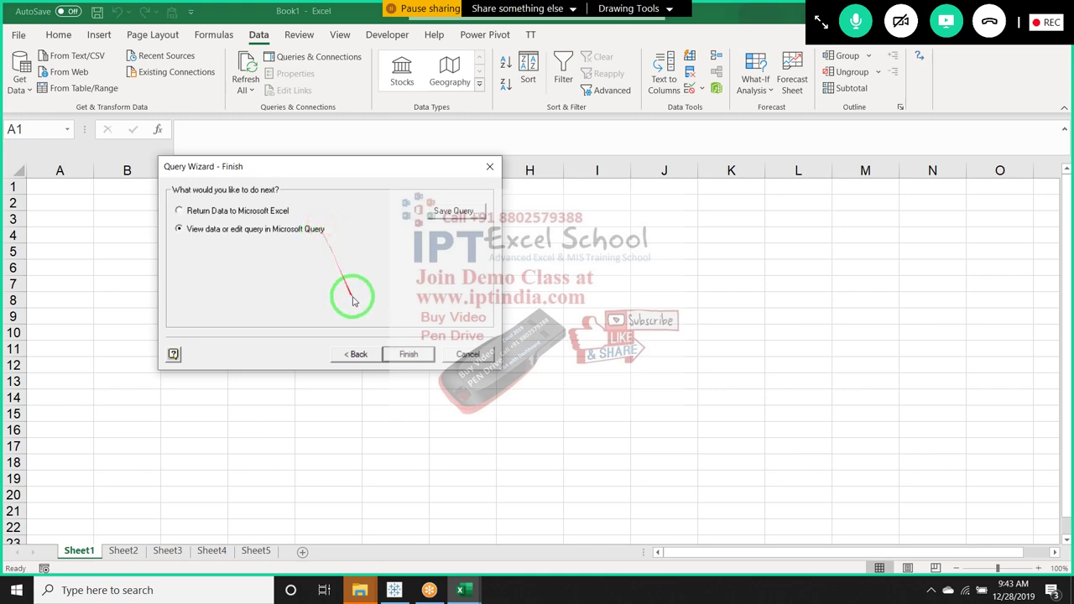
pyautogui.click(408, 354)
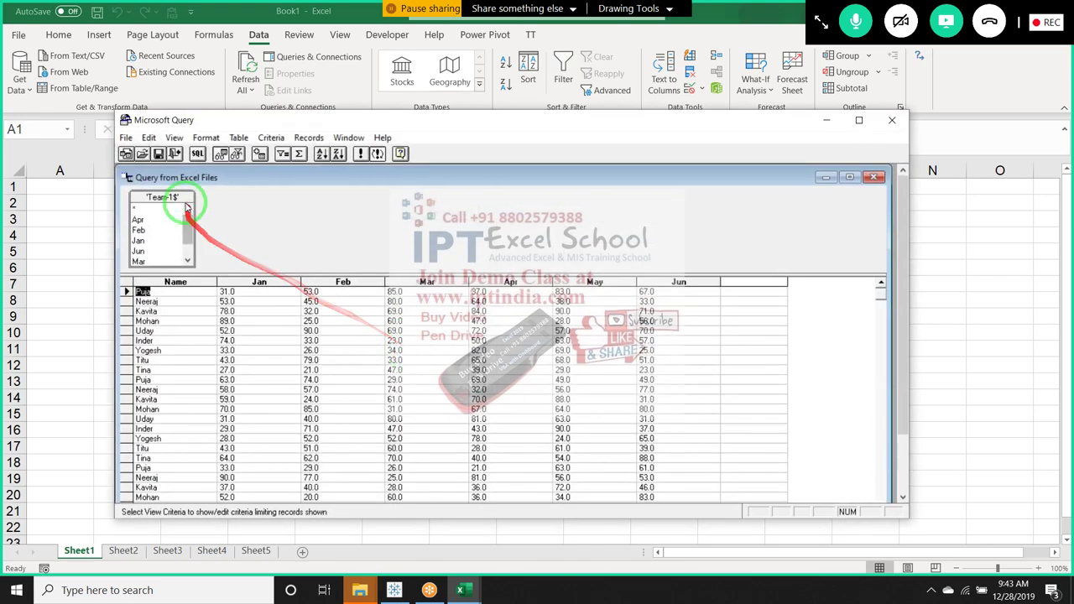
# - Edit the SQL statement to append a second copy of the query after UNION ALL
pyautogui.click(197, 153)
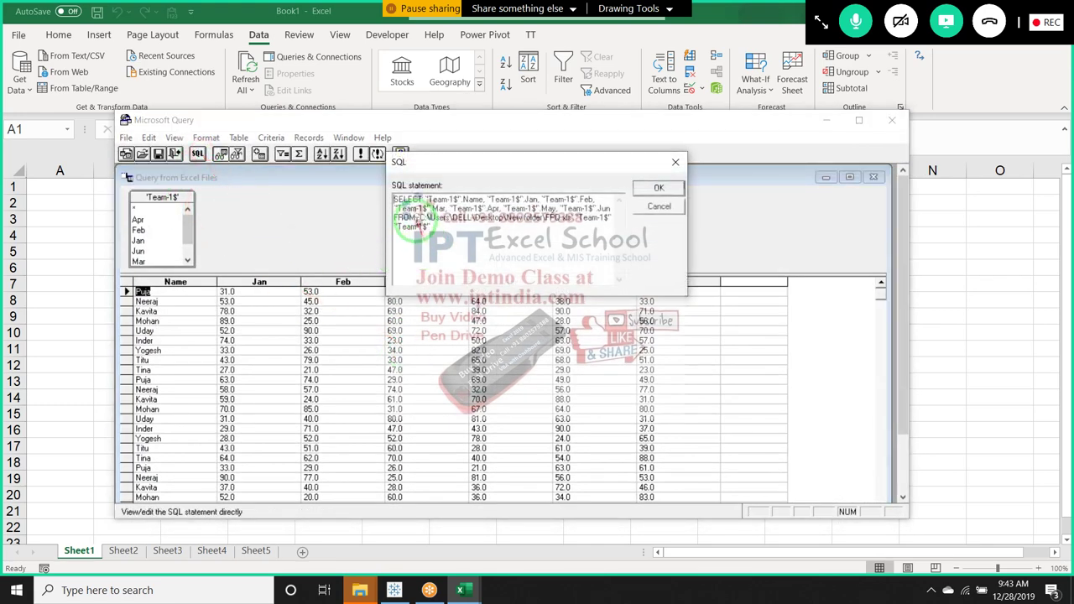
pyautogui.moveTo(417, 216); pyautogui.dragTo(432, 228)
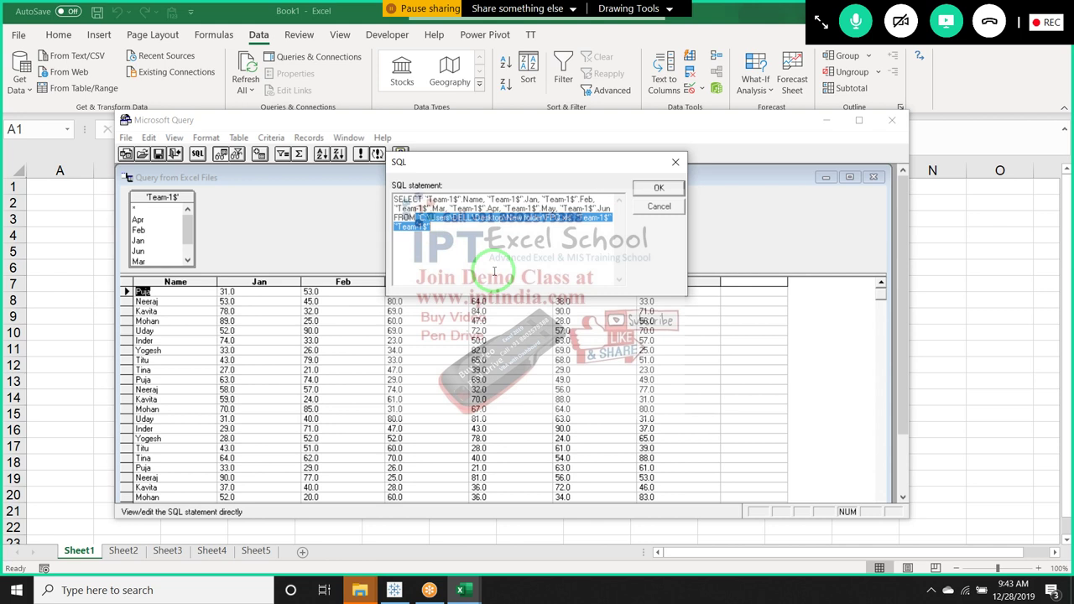
pyautogui.click(494, 271)
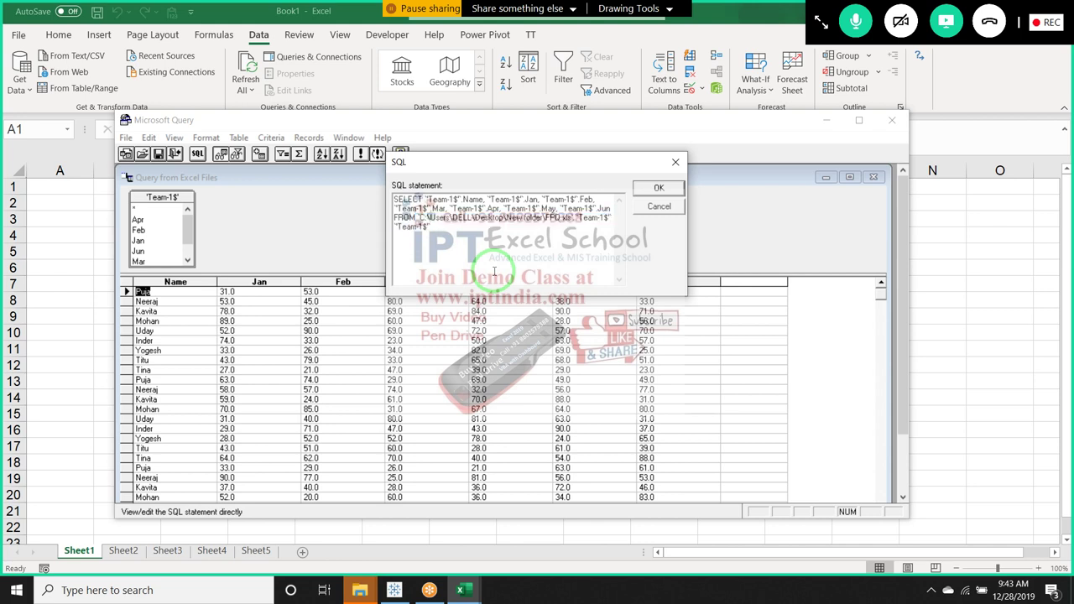
pyautogui.hotkey('shift', 'Down')
pyautogui.hotkey('shift', 'Down')
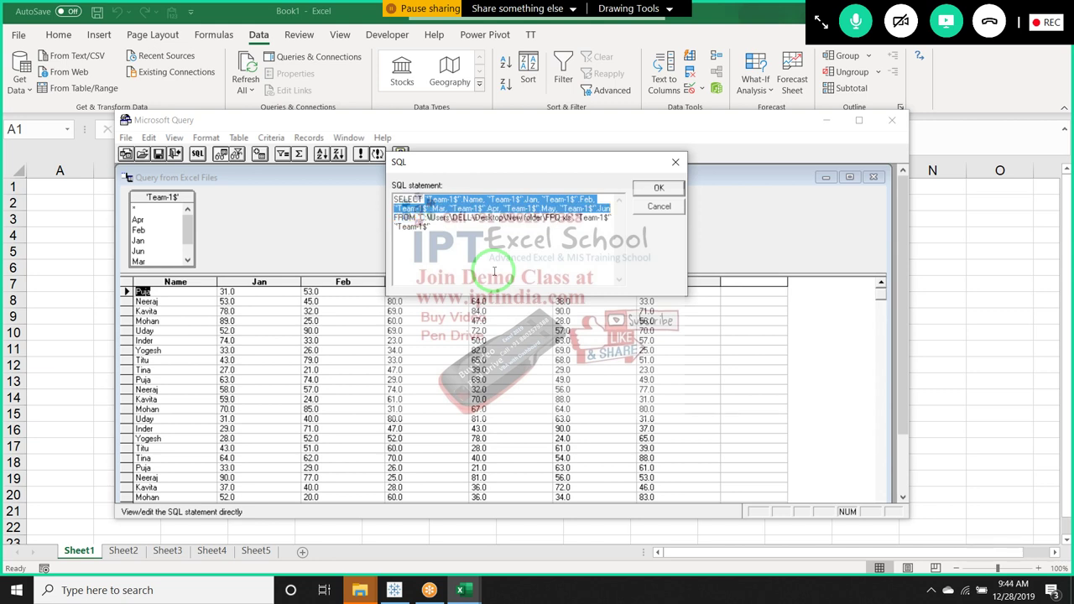
pyautogui.press('Delete')
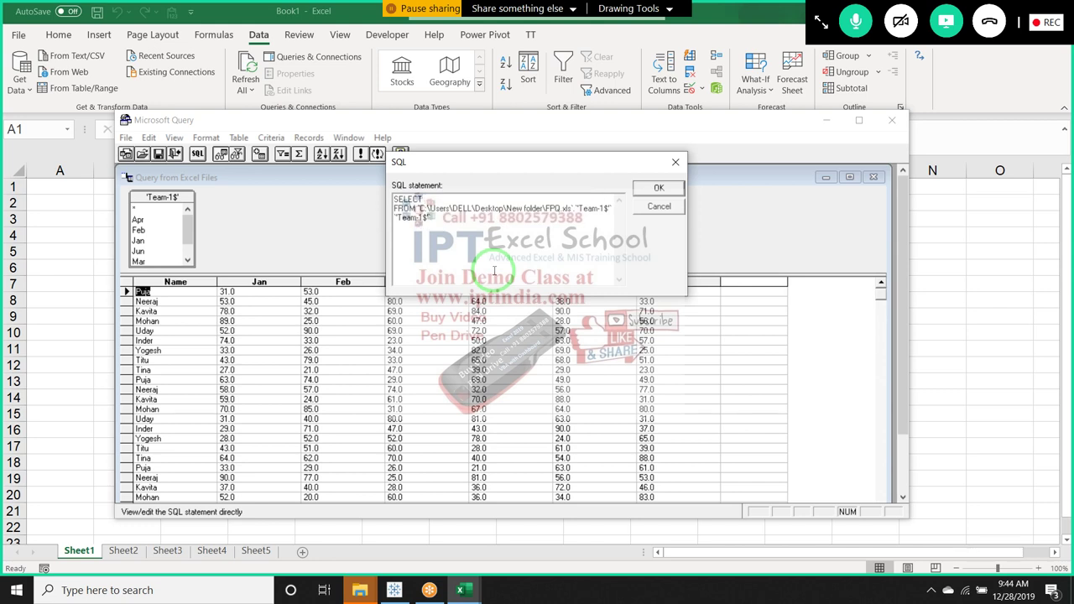
pyautogui.click(489, 252)
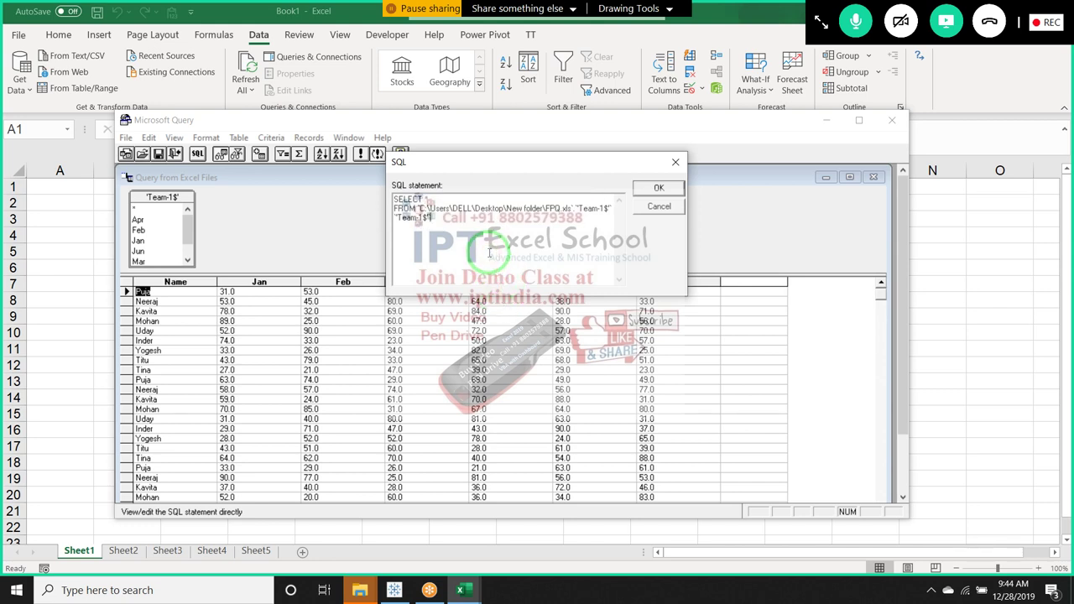
pyautogui.moveTo(489, 251); pyautogui.dragTo(393, 195)
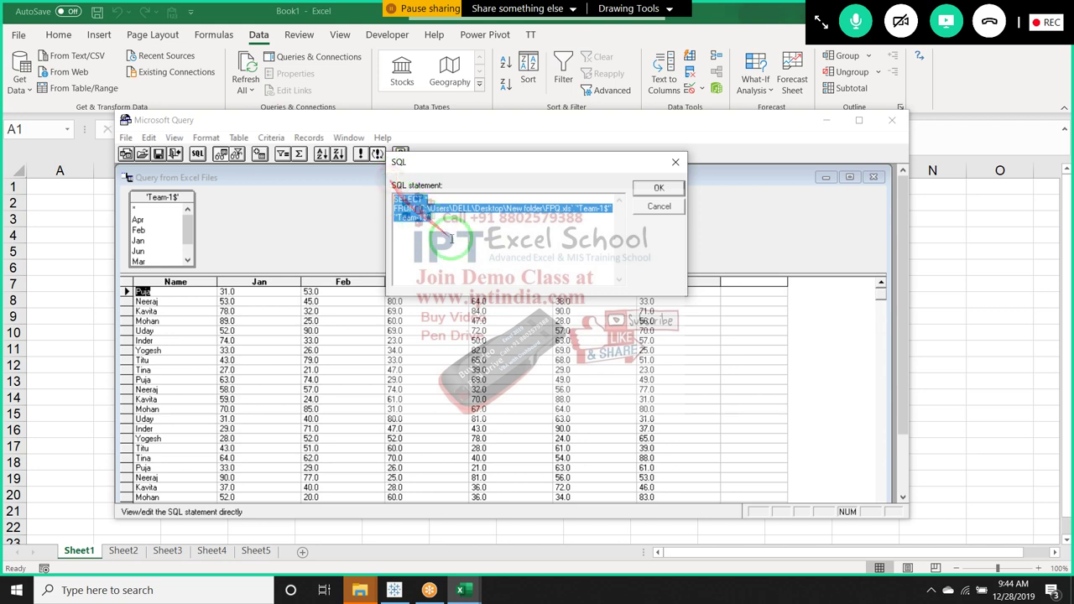
pyautogui.click(438, 249)
pyautogui.write('Union All')
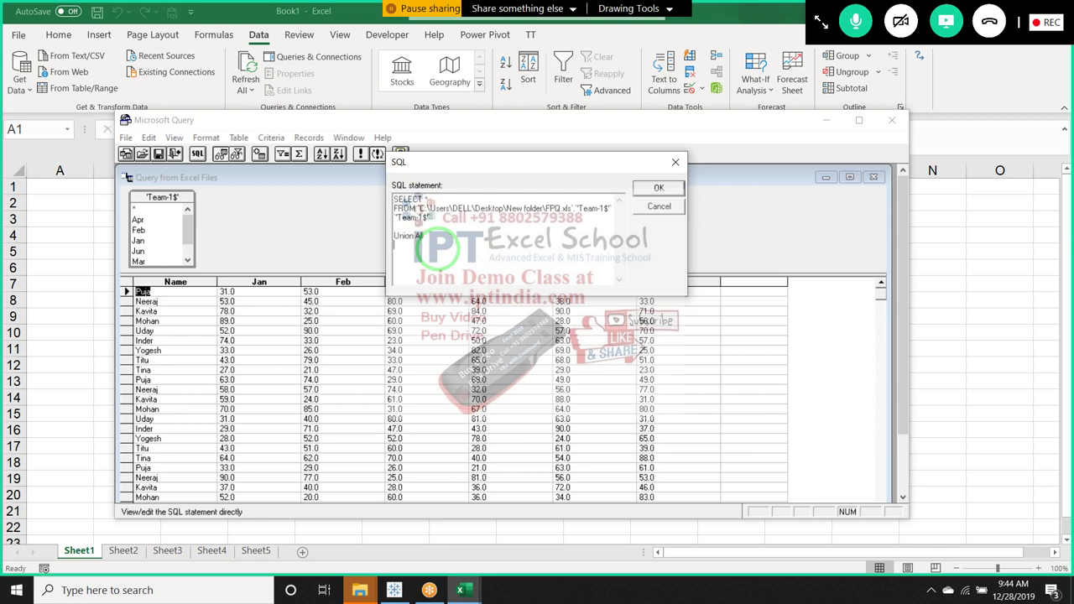
pyautogui.hotkey('ctrl', 'v')
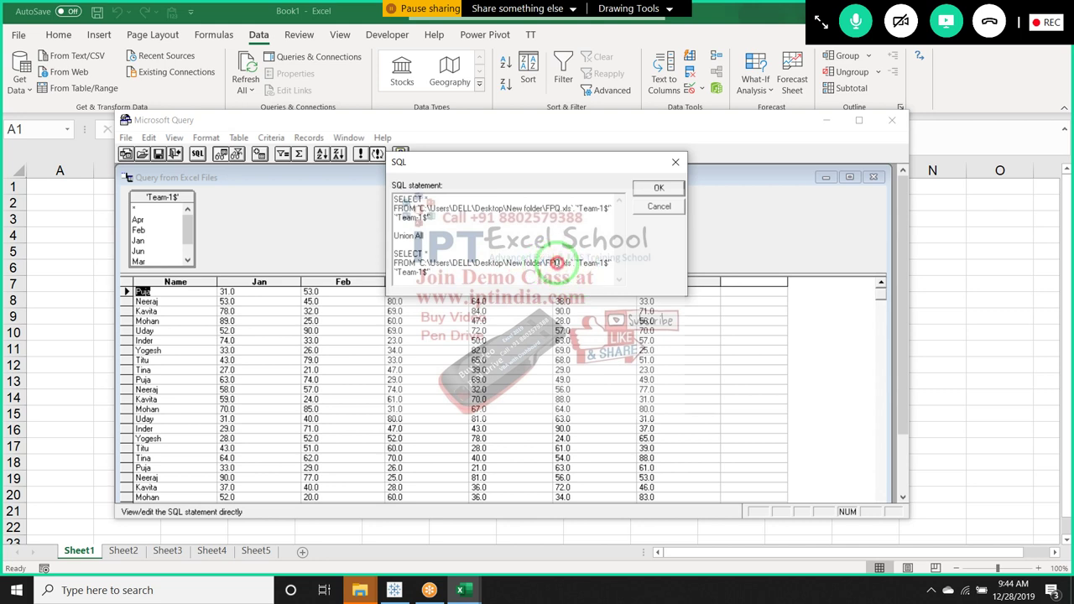
# - Change the second 'Team-1$' reference to 'Team-2$' and apply the SQL
pyautogui.click(569, 263)
pyautogui.write('2')
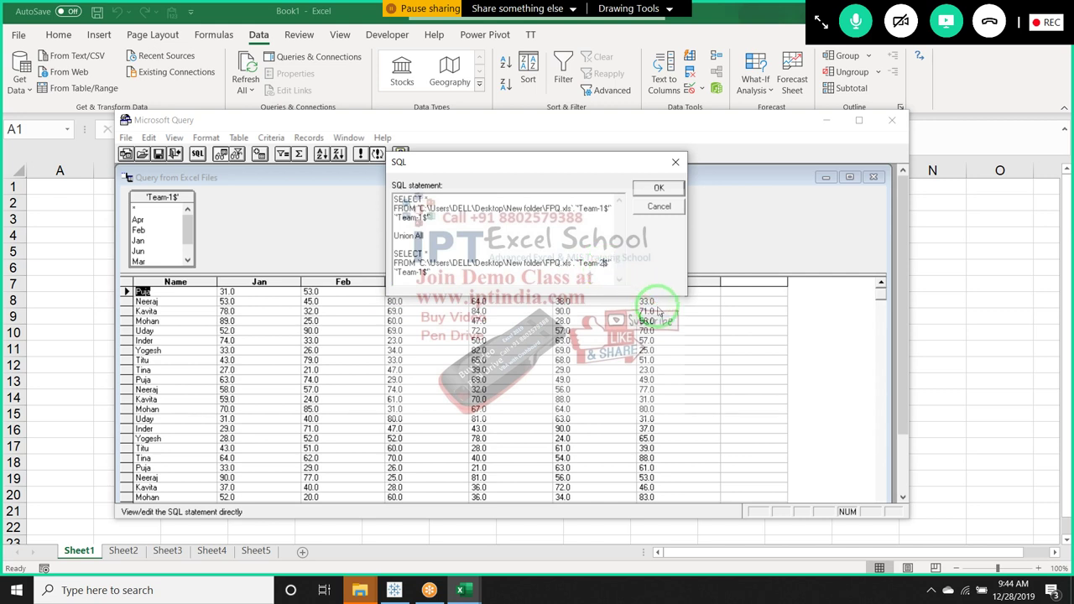
pyautogui.doubleClick(422, 272)
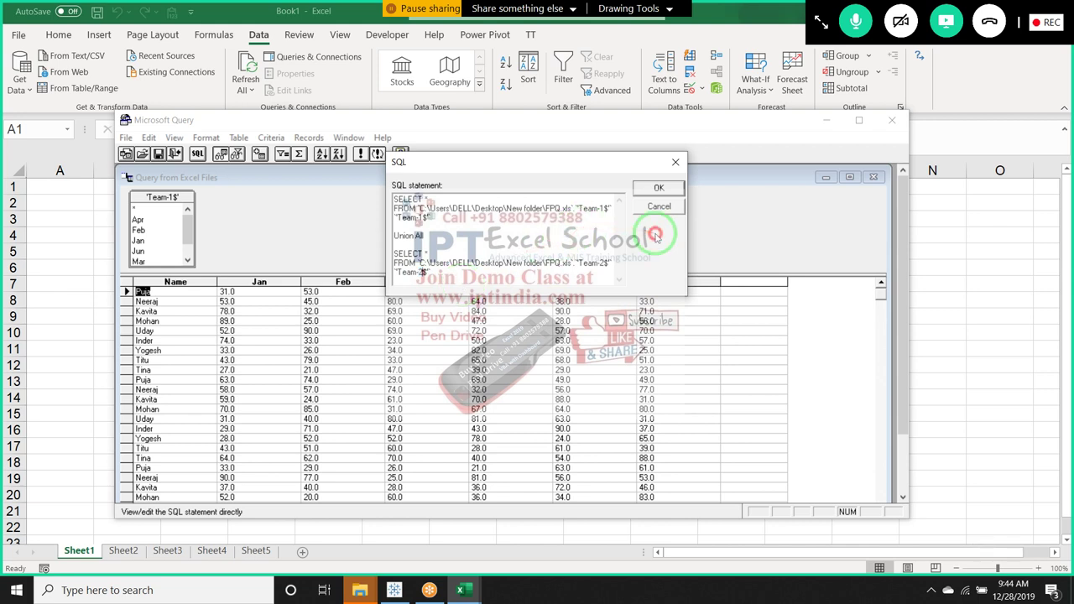
pyautogui.click(674, 190)
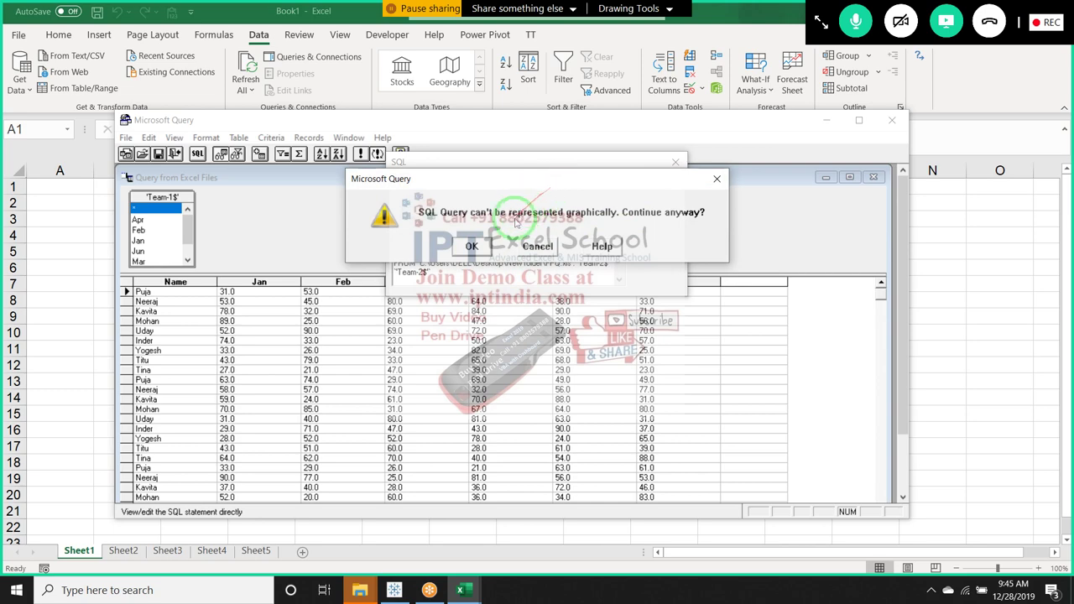
# - Dismiss the warning and return the union data to Excel as a PivotTable at Sheet1 $A$1
pyautogui.click(487, 245)
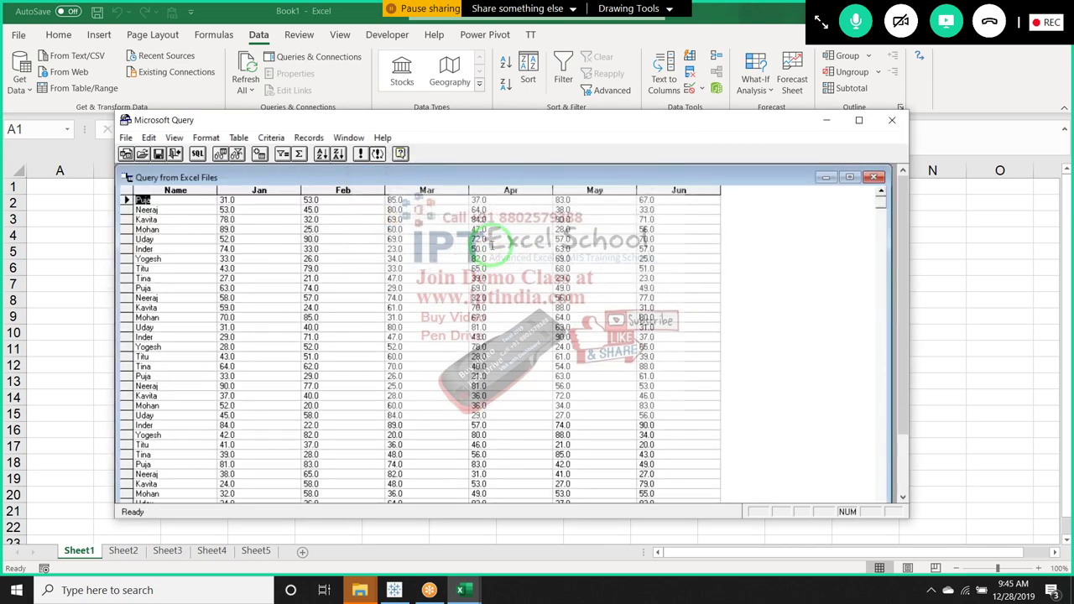
pyautogui.click(478, 269)
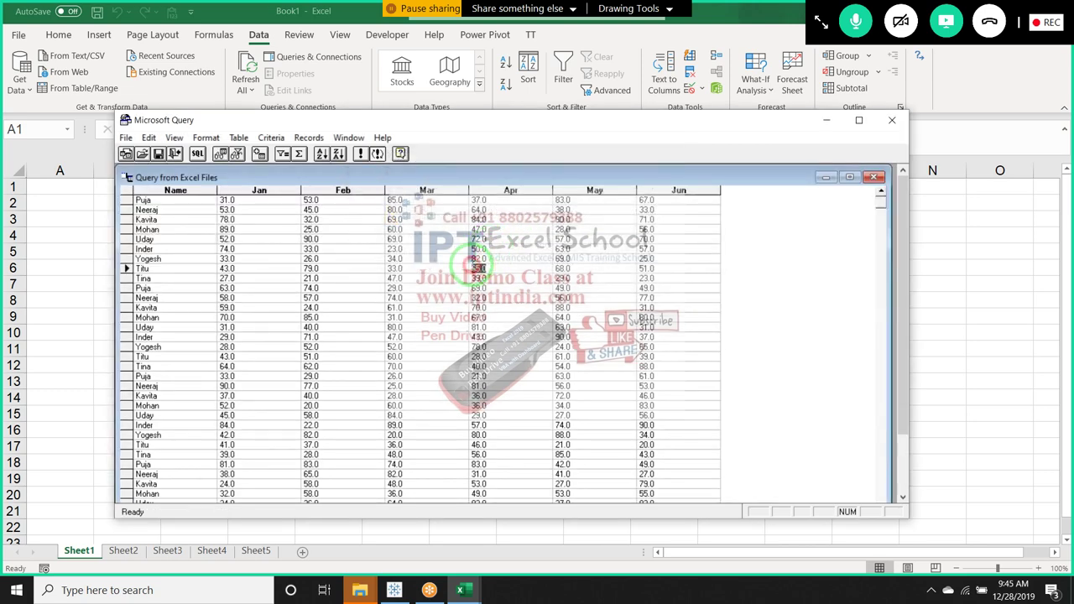
pyautogui.click(126, 138)
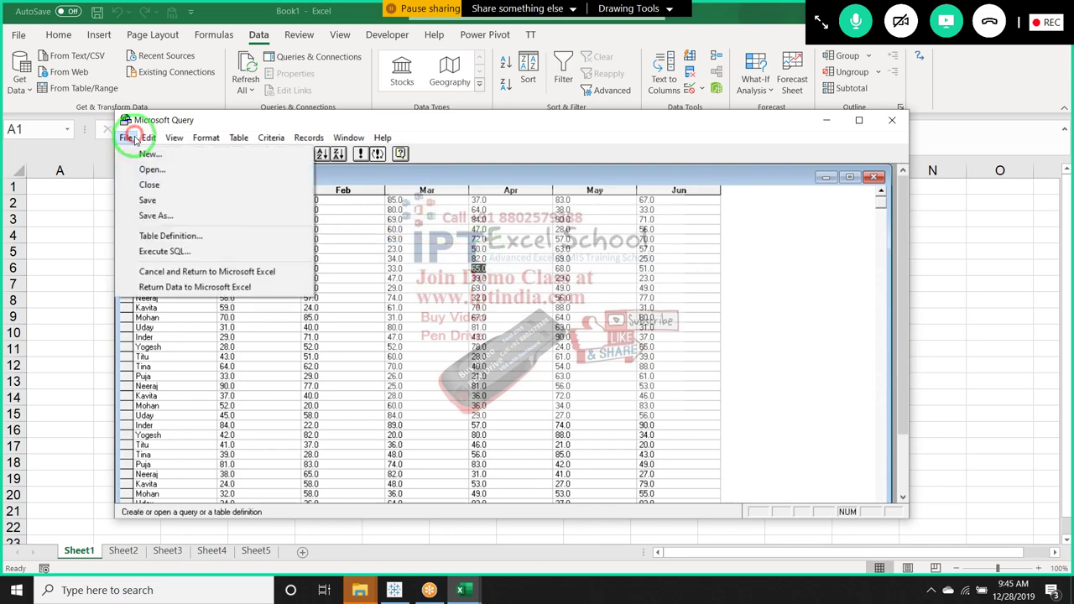
pyautogui.click(164, 289)
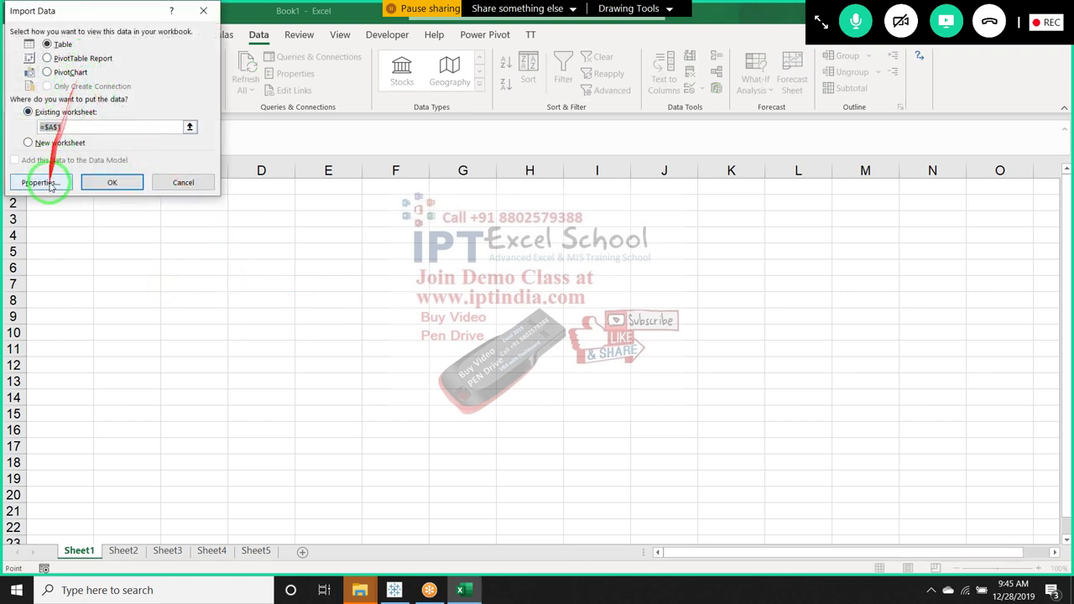
pyautogui.click(75, 58)
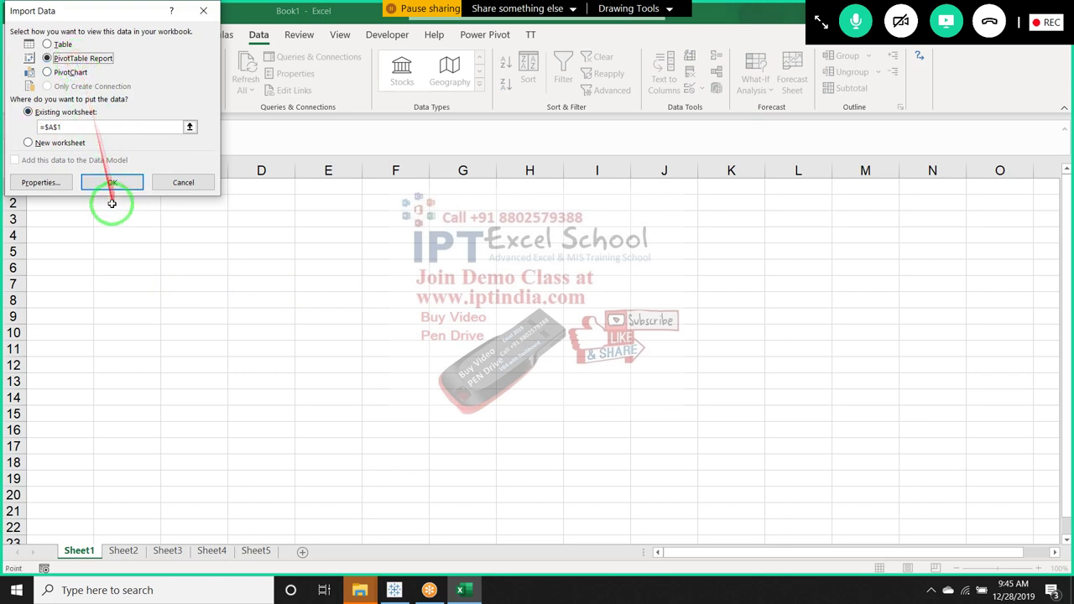
pyautogui.click(110, 181)
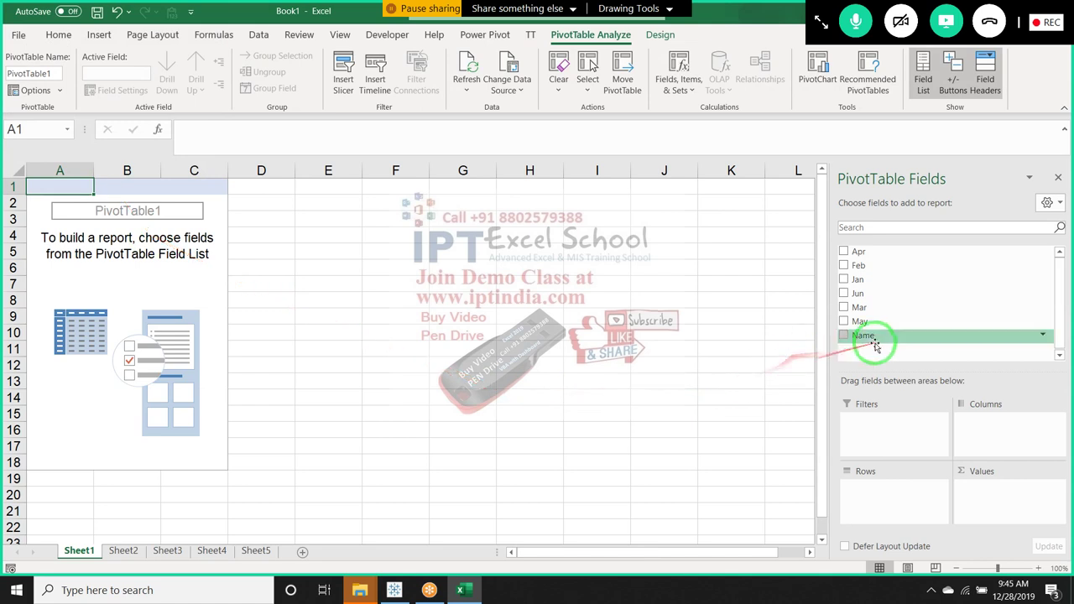
# - Add Name to the PivotTable rows to list the nine names Puja through Tina, then close the field list
pyautogui.moveTo(863, 335); pyautogui.dragTo(917, 503)
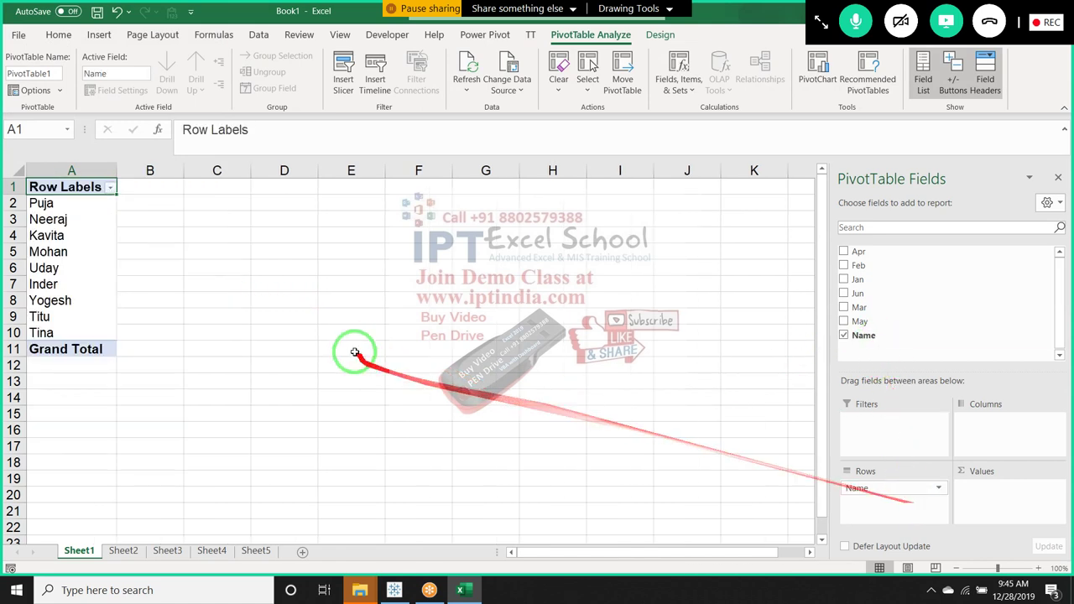
pyautogui.click(56, 236)
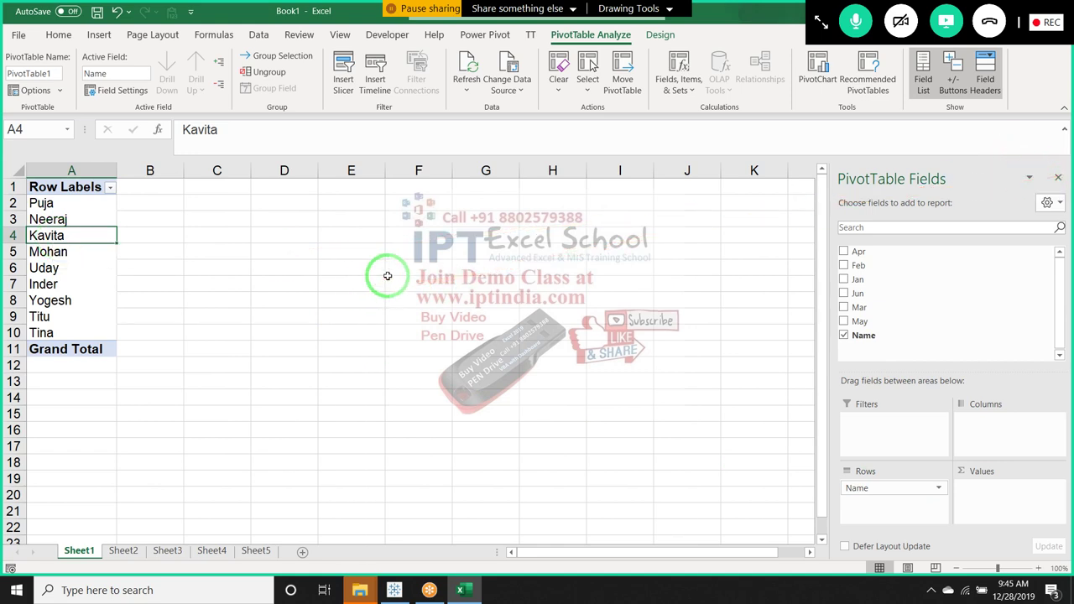
pyautogui.click(51, 204)
pyautogui.click(48, 252)
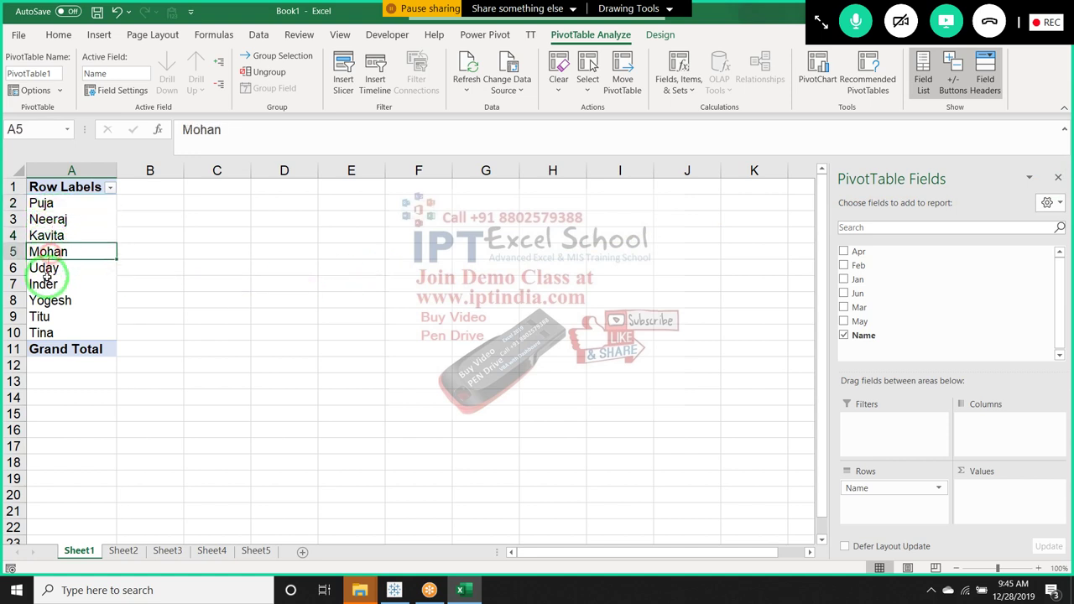
pyautogui.click(44, 284)
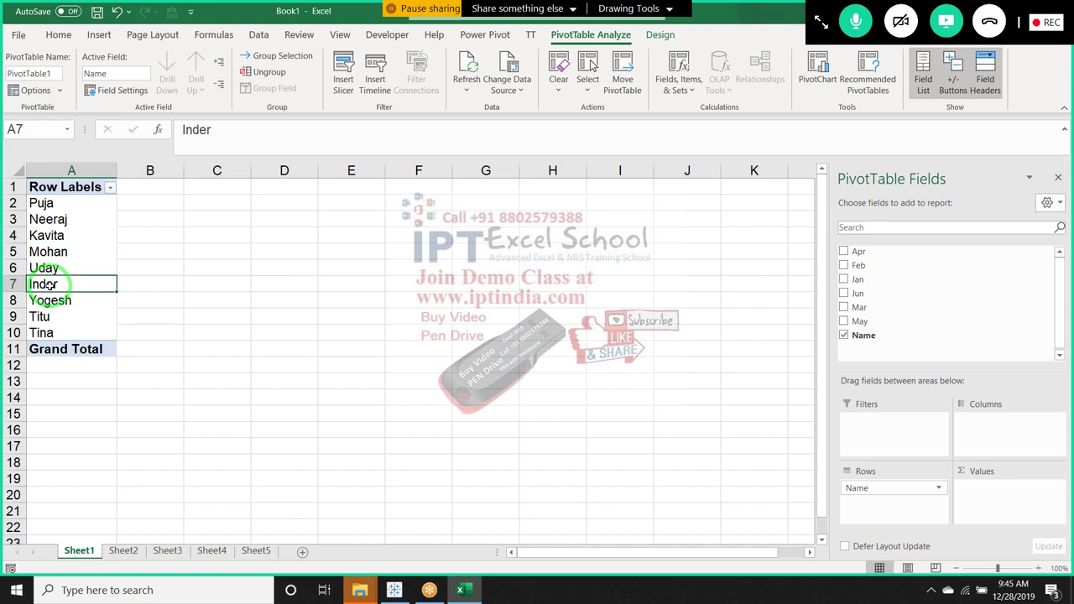
pyautogui.click(62, 203)
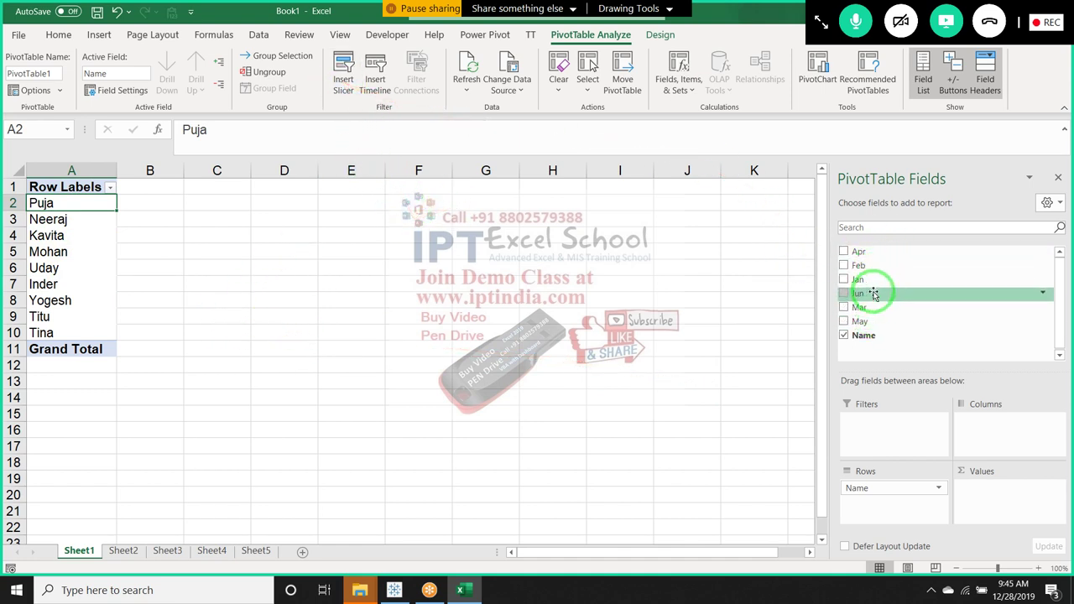
pyautogui.click(1057, 178)
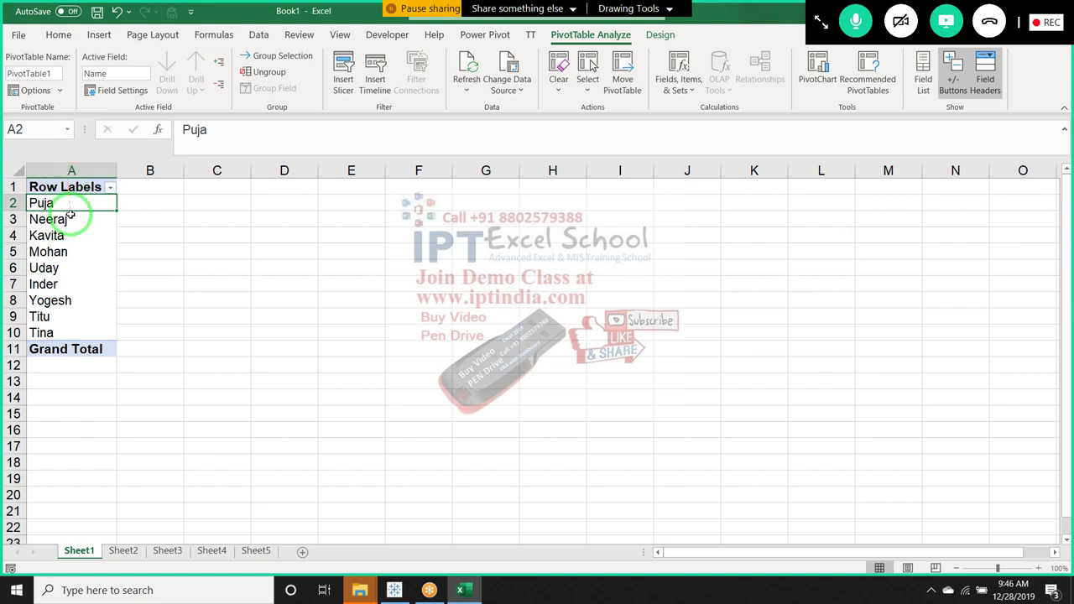
pyautogui.click(60, 251)
pyautogui.click(61, 284)
pyautogui.click(63, 333)
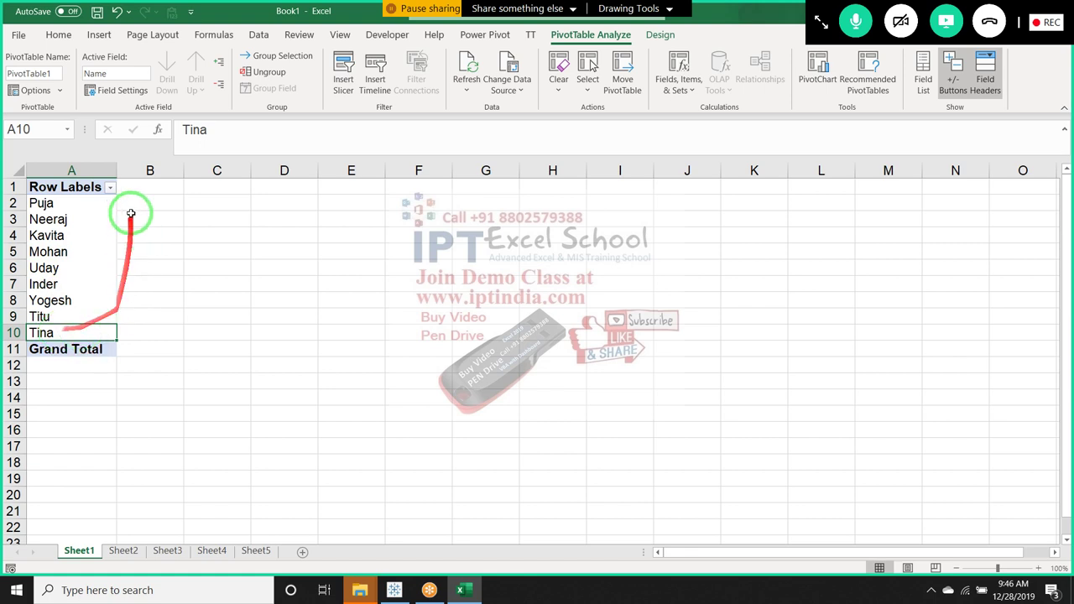
# - Delete Sheet1 with its PivotTable
pyautogui.click(386, 35)
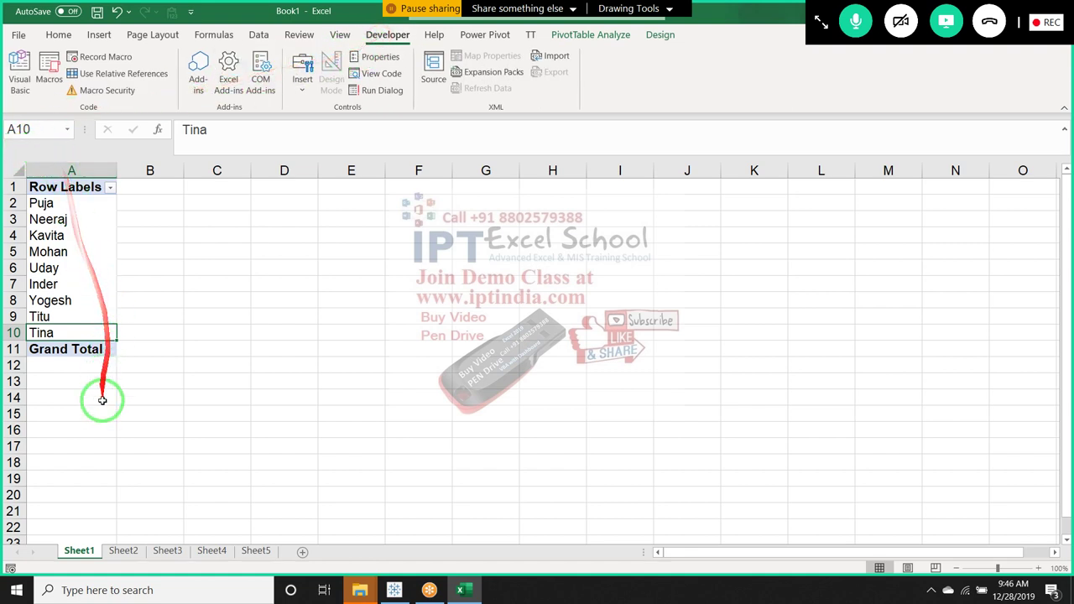
pyautogui.rightClick(73, 550)
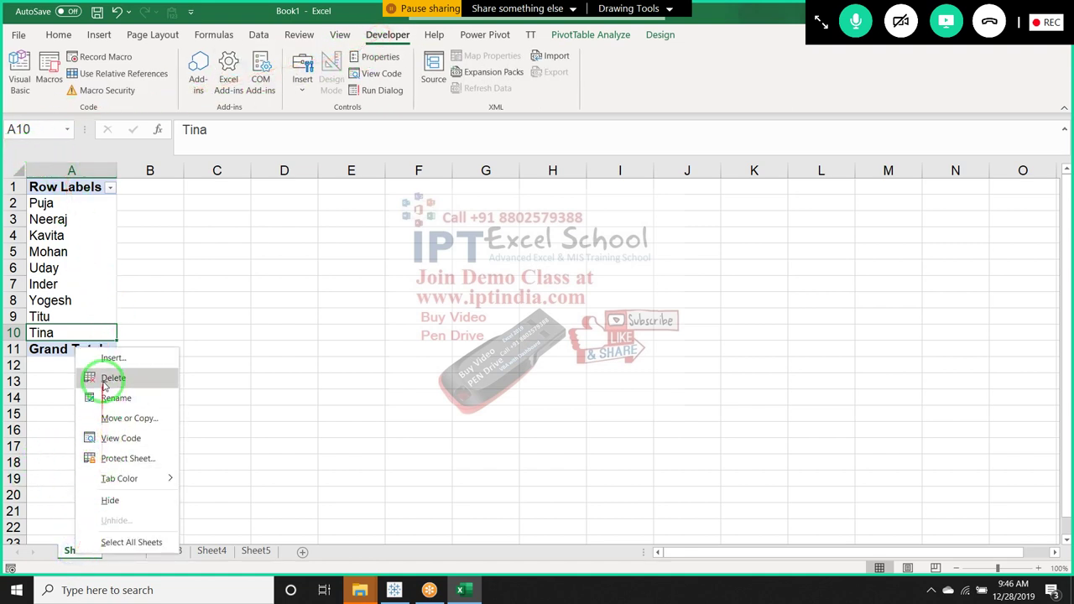
pyautogui.click(107, 378)
pyautogui.click(513, 335)
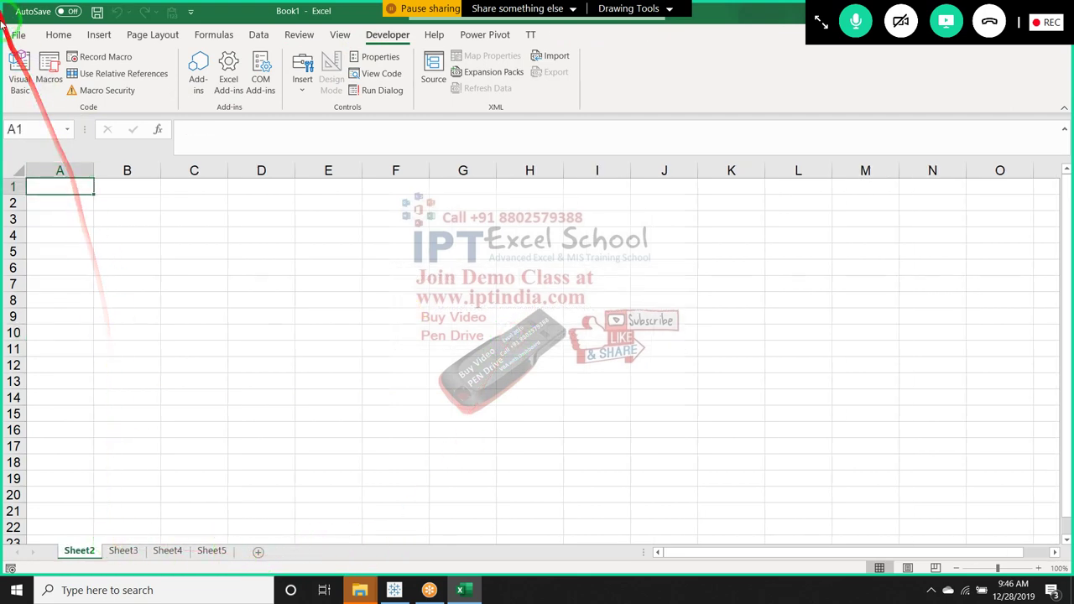
# - Show Data > Get Data > From Other Sources import options
pyautogui.click(266, 36)
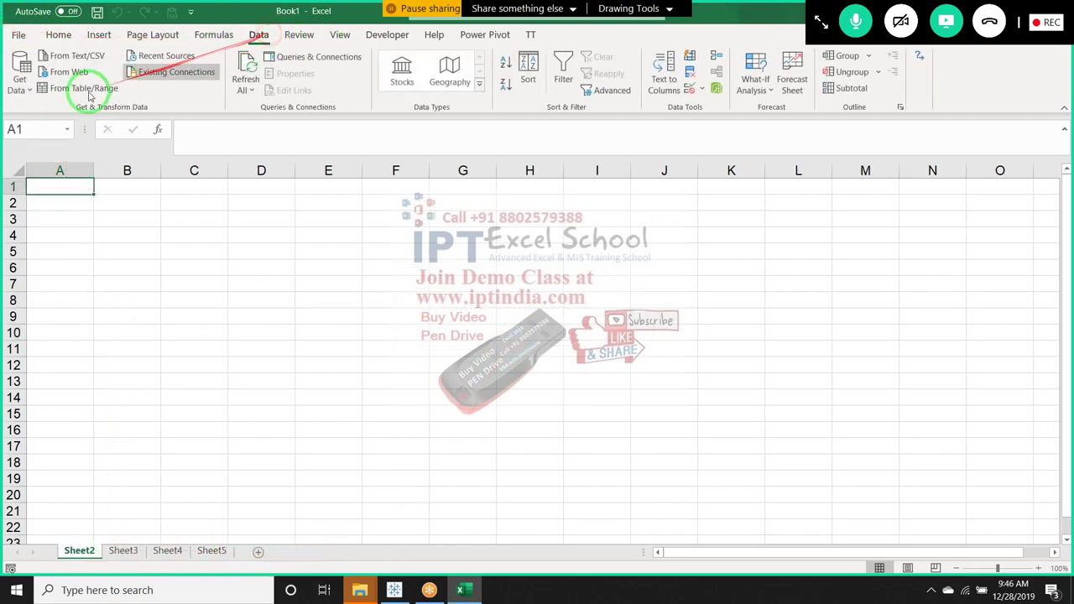
pyautogui.click(19, 77)
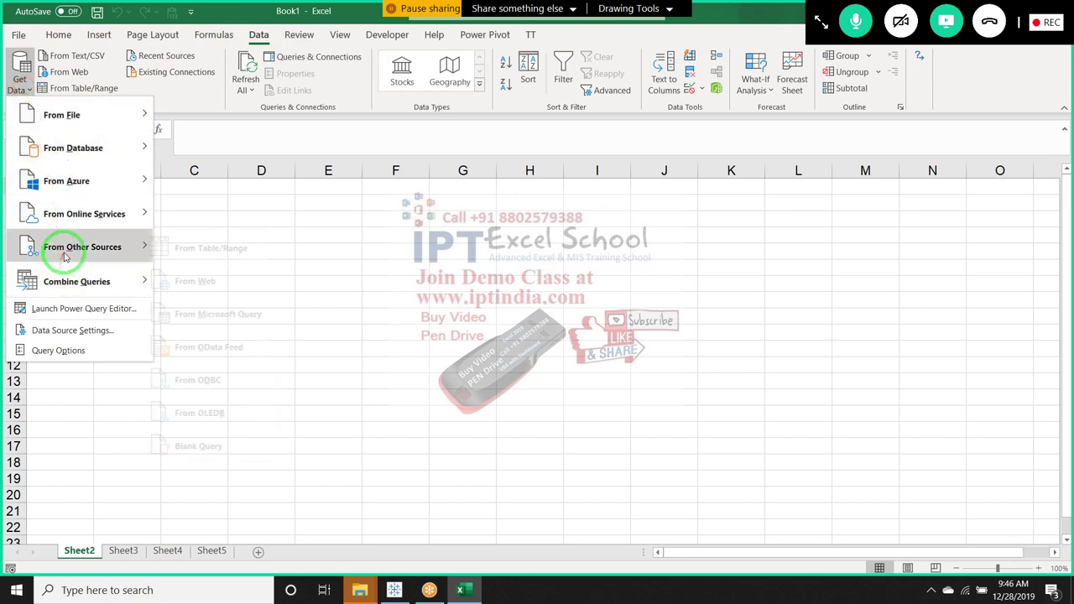
pyautogui.moveTo(134, 247)
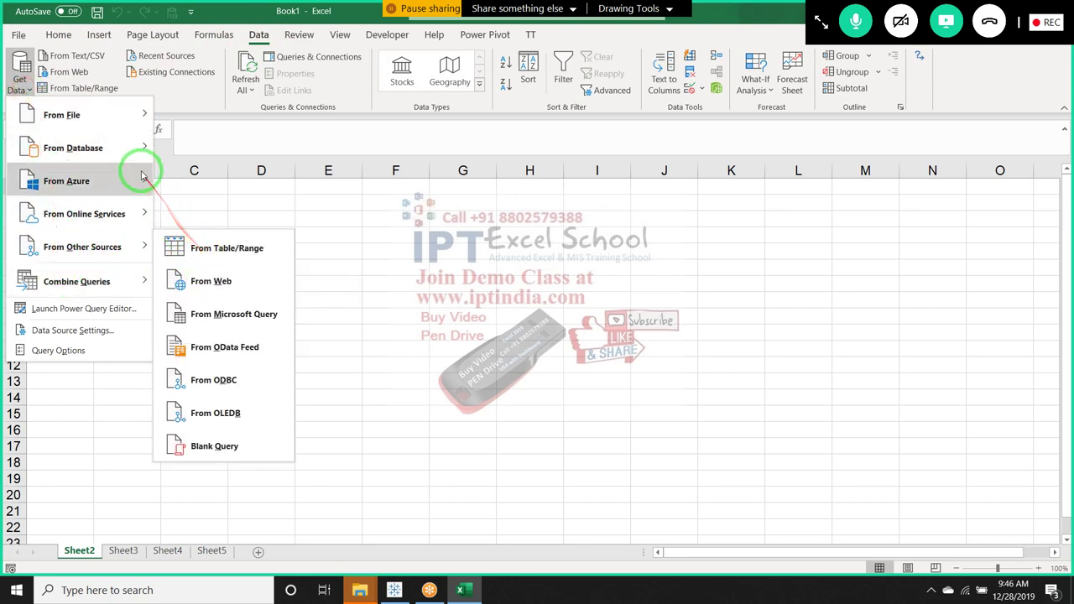
pyautogui.moveTo(132, 115)
pyautogui.moveTo(92, 290)
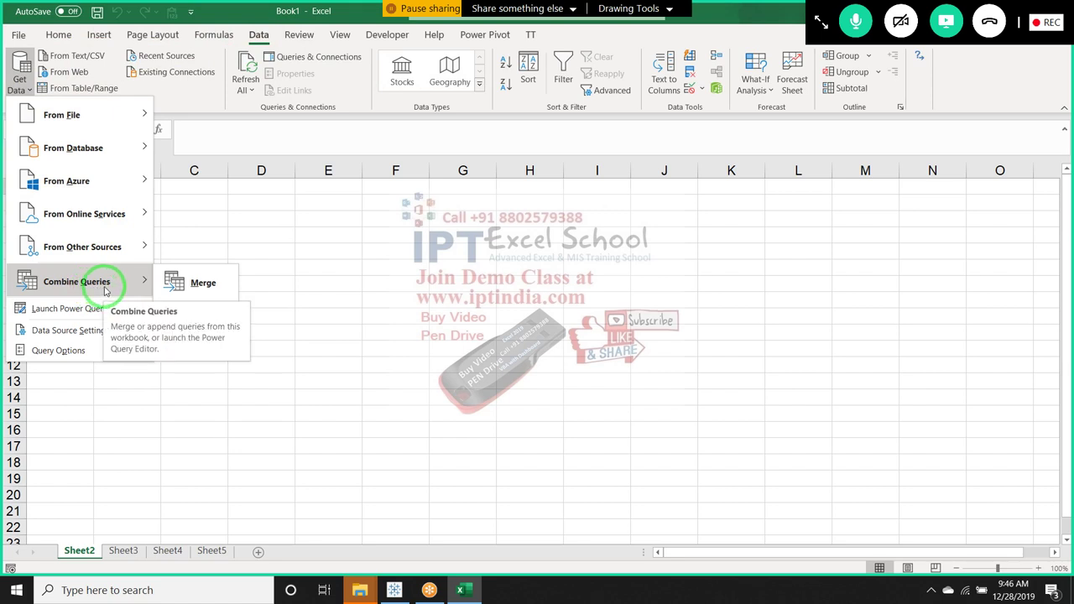
pyautogui.moveTo(144, 271); pyautogui.dragTo(124, 301)
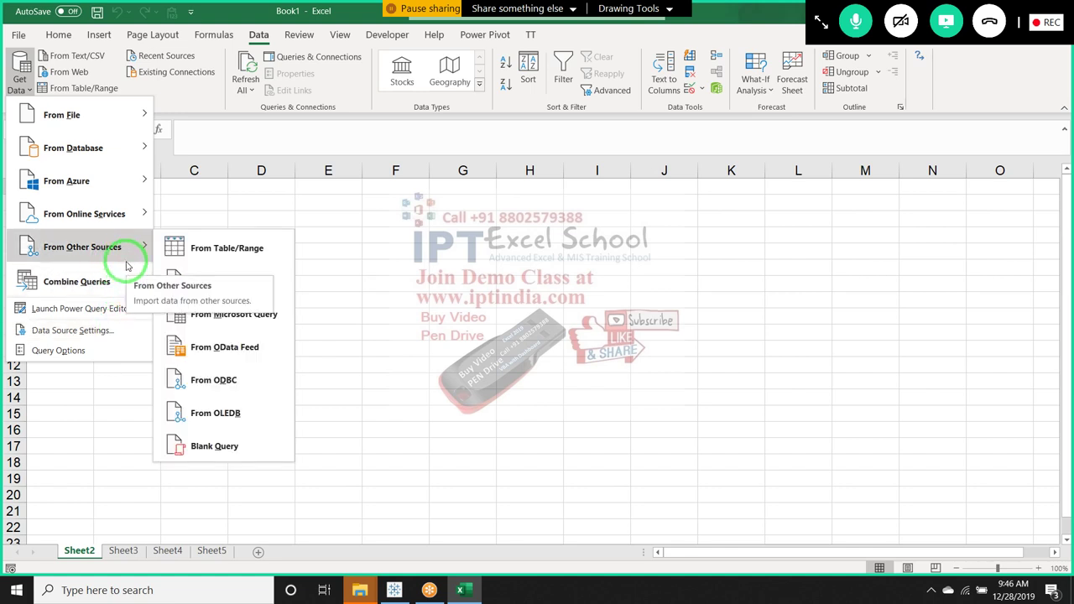
# - Start a Microsoft Query on Excel Files and open FPQ.xls from Desktop\New folder
pyautogui.click(242, 314)
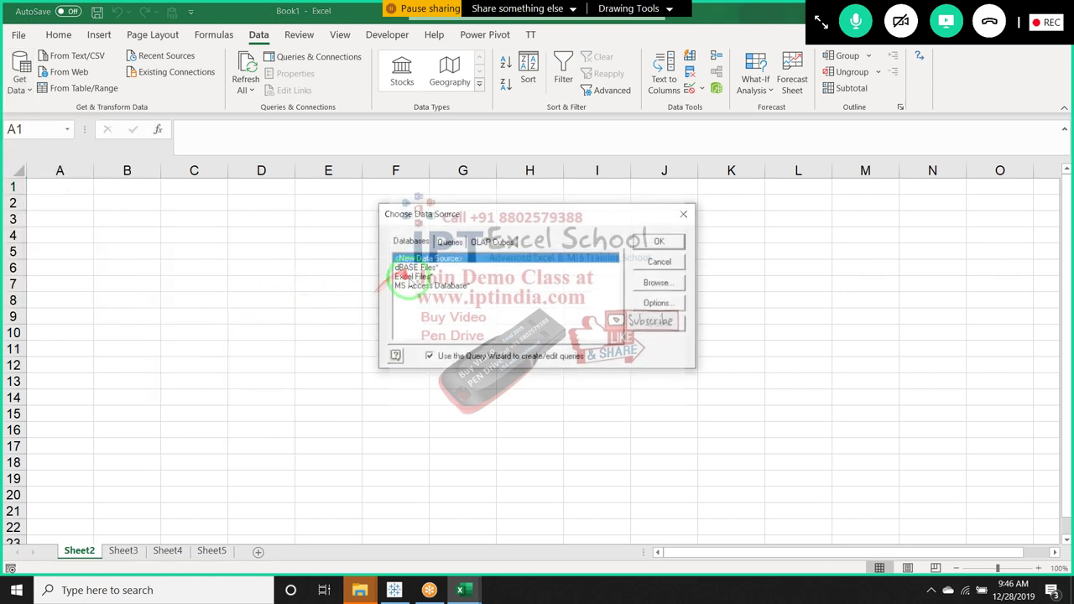
pyautogui.click(411, 276)
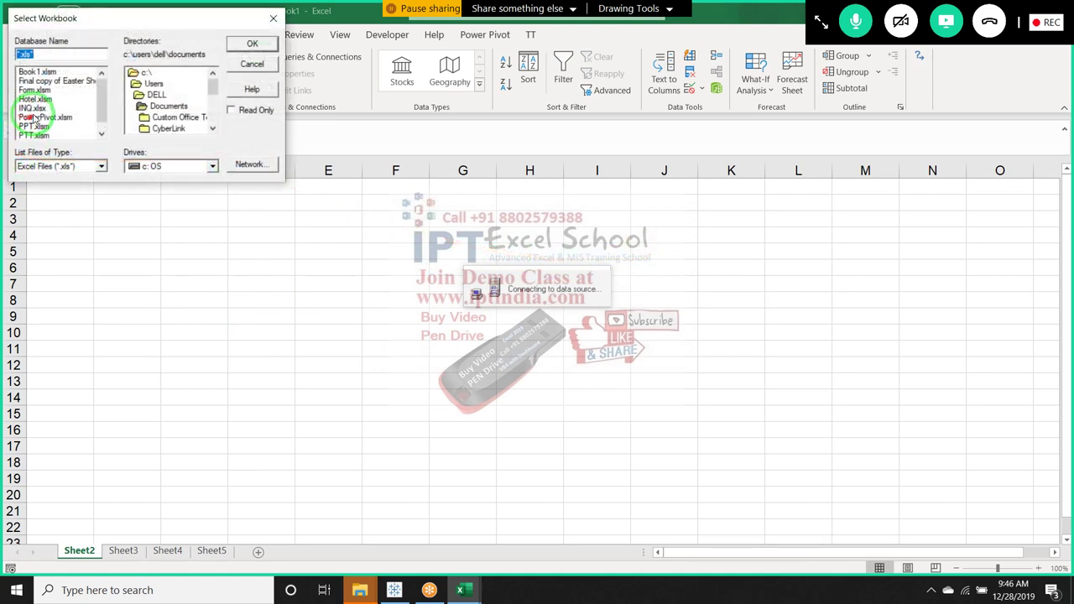
pyautogui.doubleClick(141, 94)
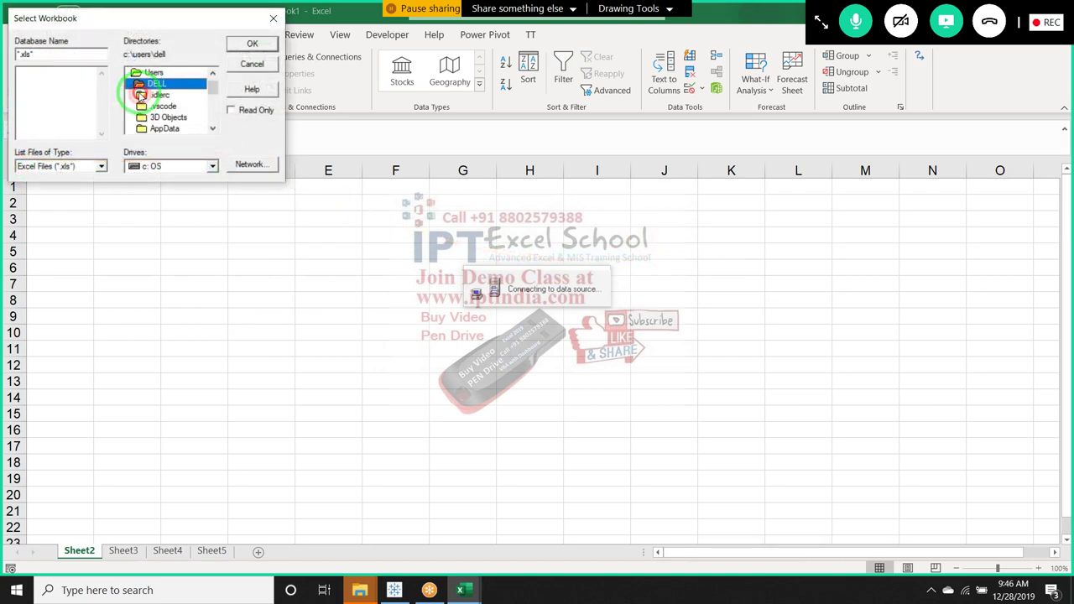
pyautogui.click(143, 107)
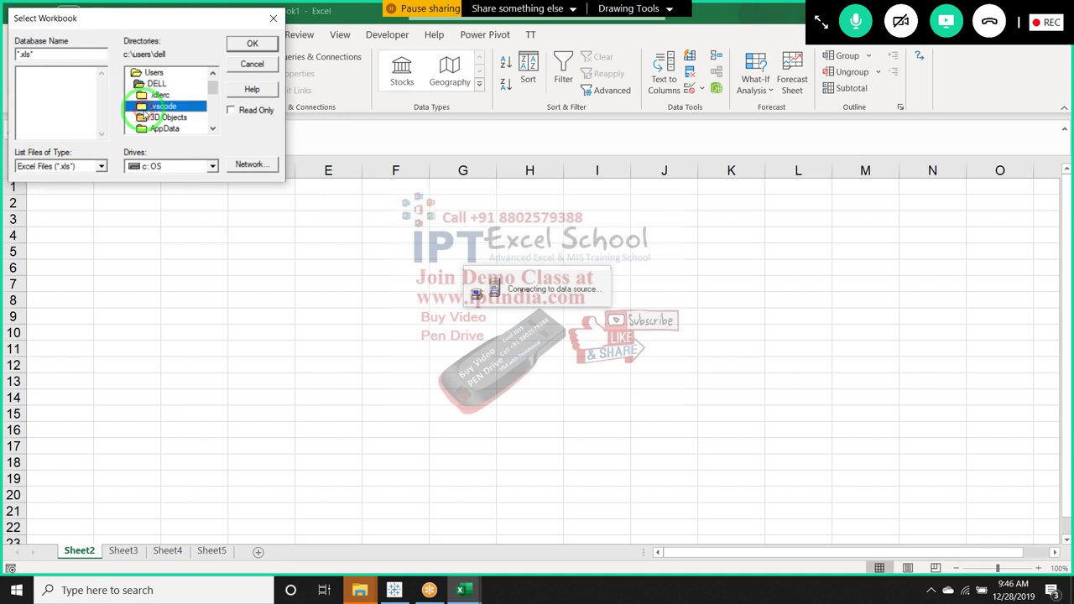
pyautogui.scroll(-1, 144, 111)
pyautogui.doubleClick(163, 118)
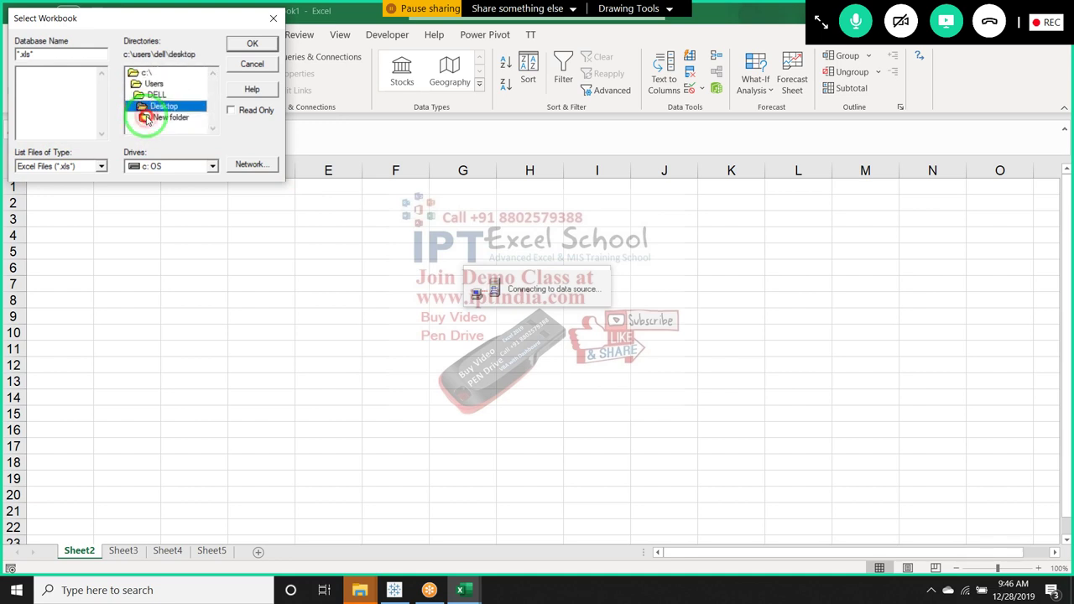
pyautogui.doubleClick(165, 117)
pyautogui.click(47, 136)
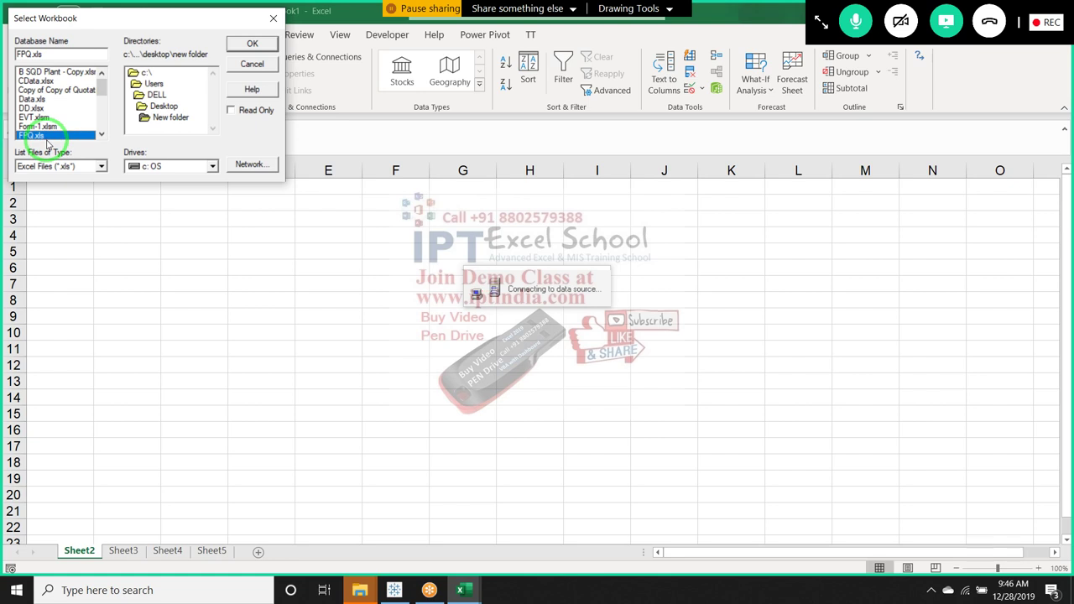
pyautogui.scroll(-1, 37, 139)
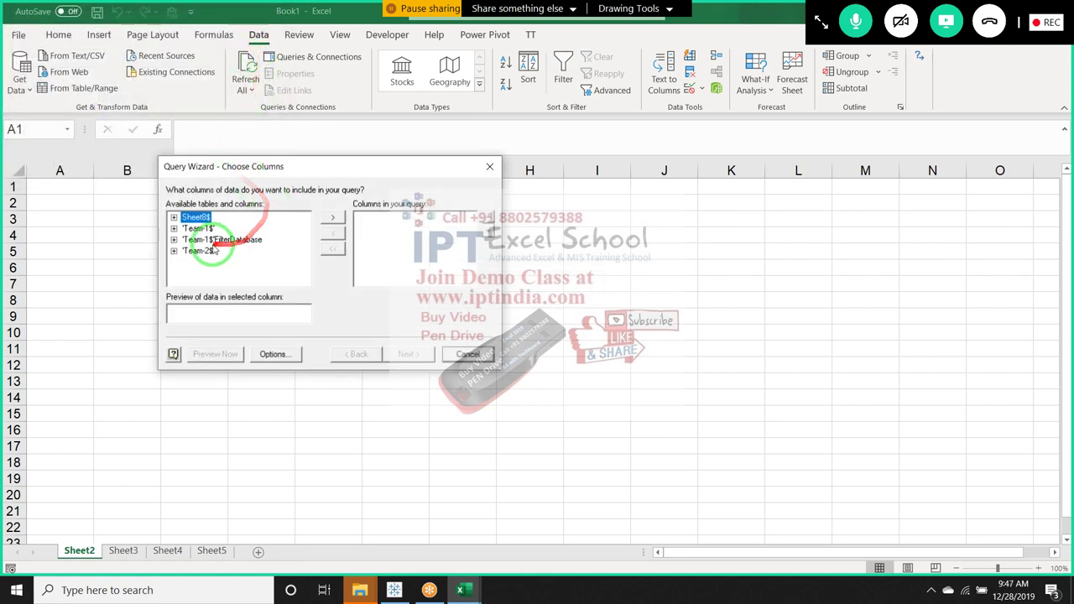
pyautogui.click(199, 228)
# - Add all Team-1$ columns and filter Name equals Inder
pyautogui.click(332, 217)
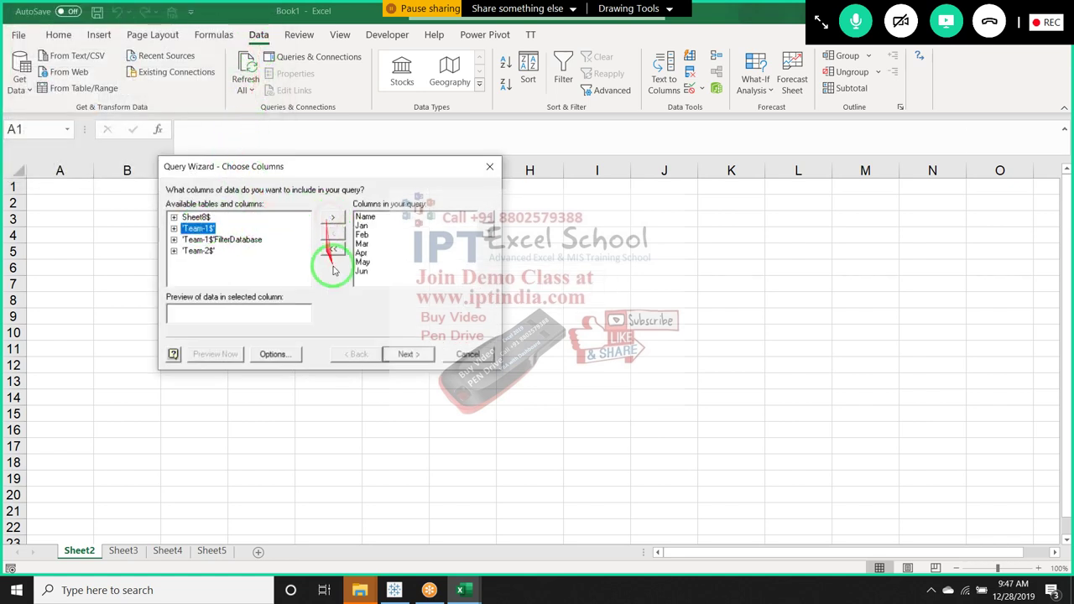
pyautogui.click(409, 354)
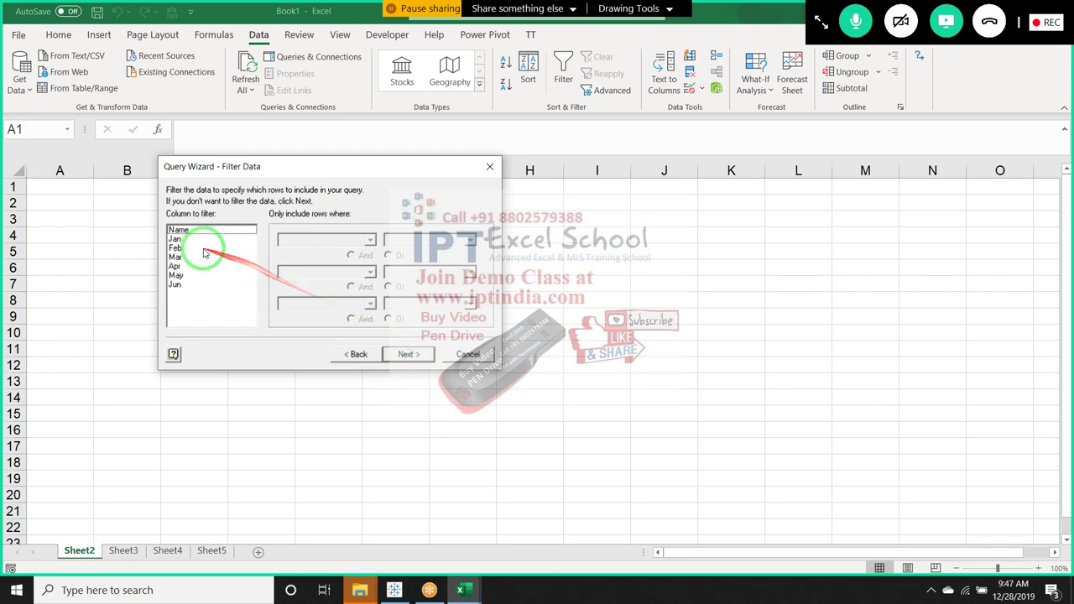
pyautogui.click(180, 229)
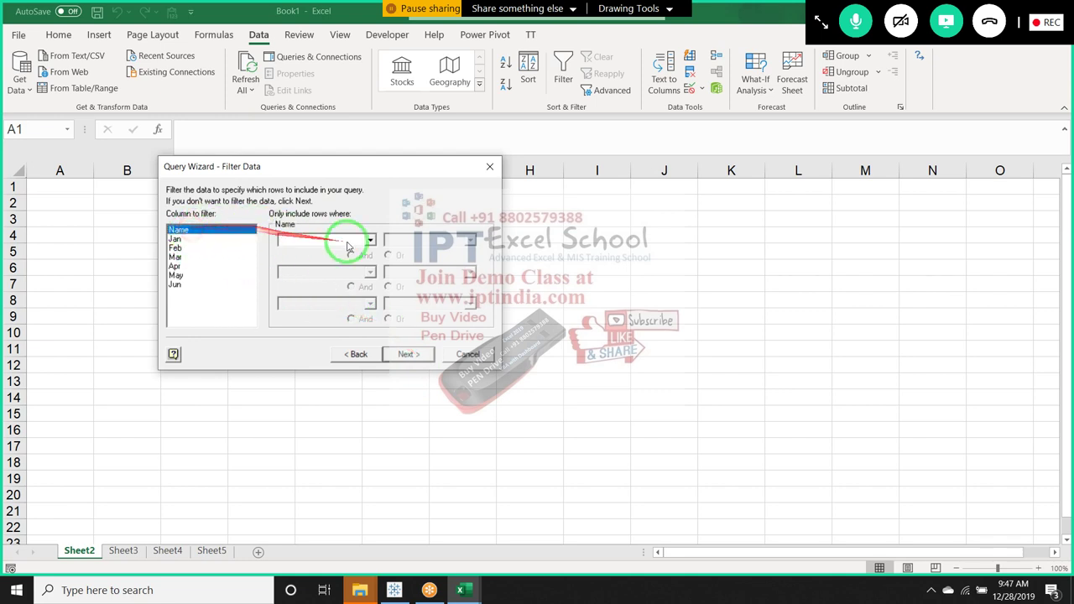
pyautogui.click(369, 242)
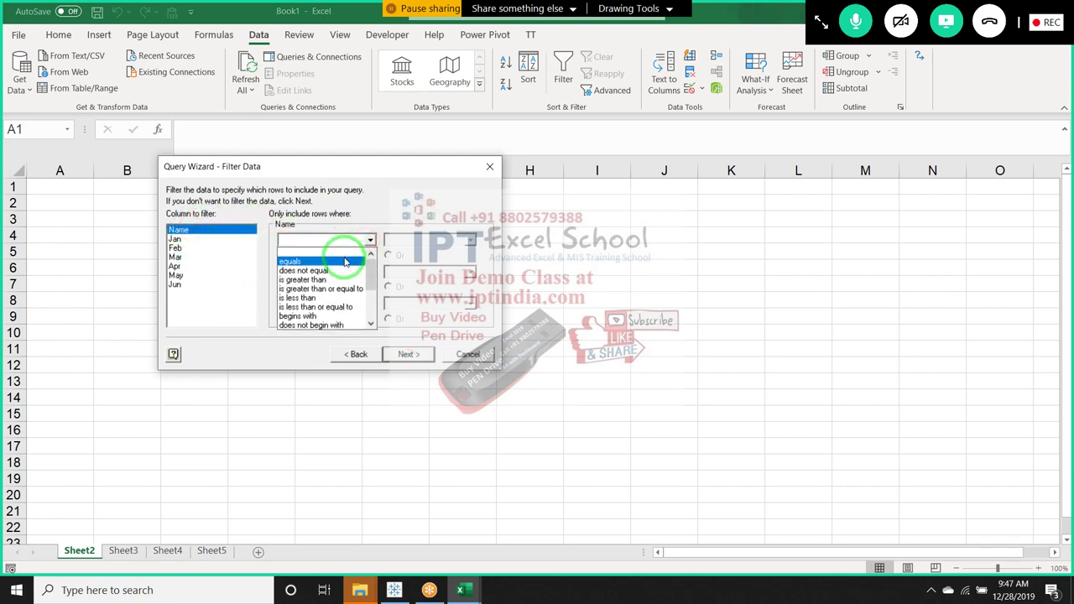
pyautogui.click(323, 253)
pyautogui.click(470, 241)
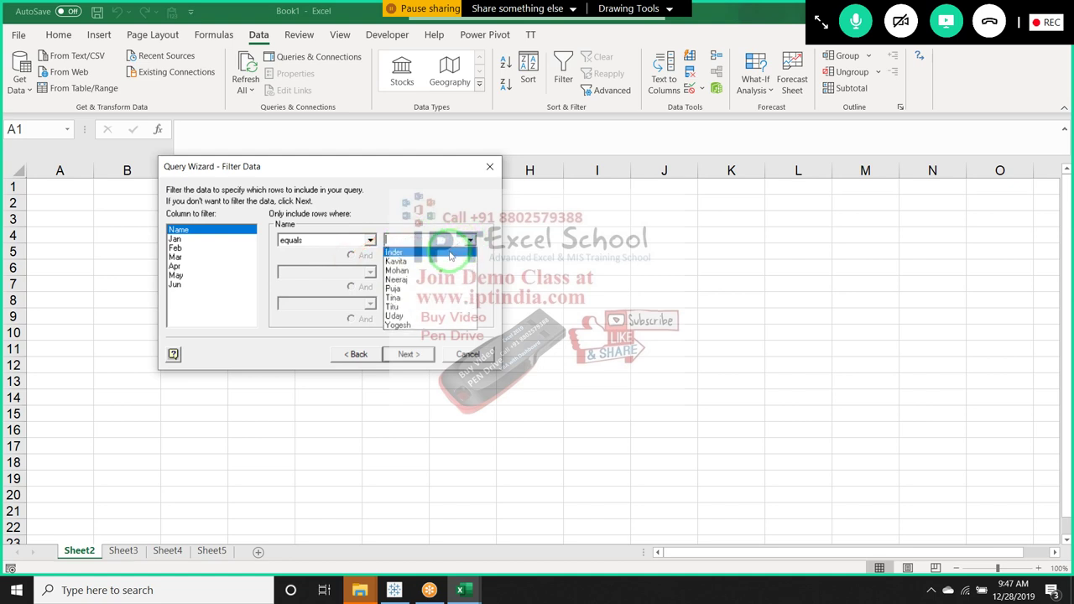
pyautogui.click(450, 250)
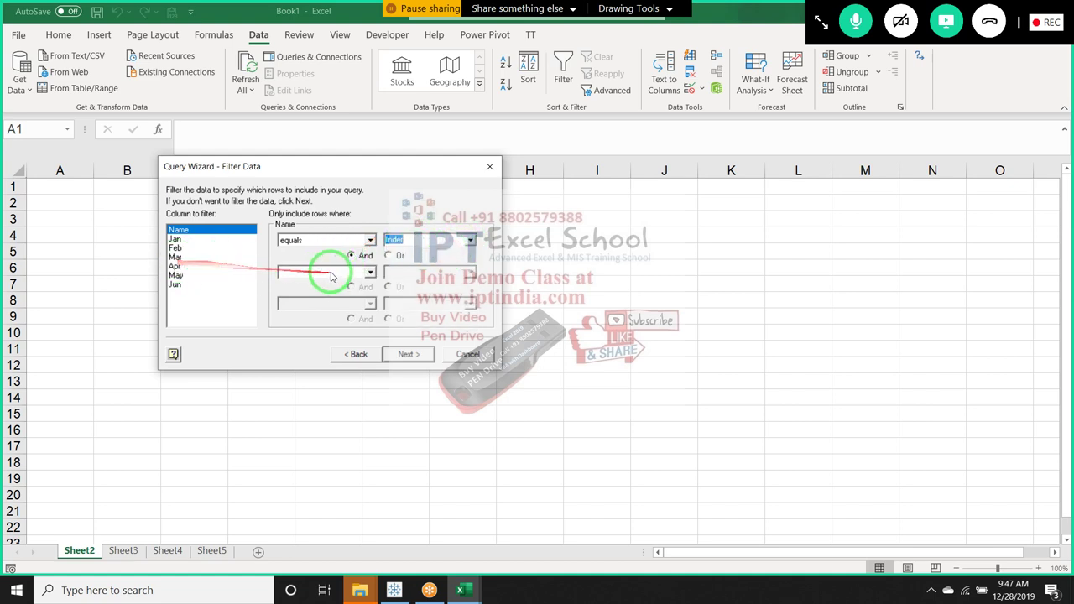
# - Add Or conditions for Name equals Kavita and Name equals Mohan
pyautogui.click(388, 256)
pyautogui.click(369, 272)
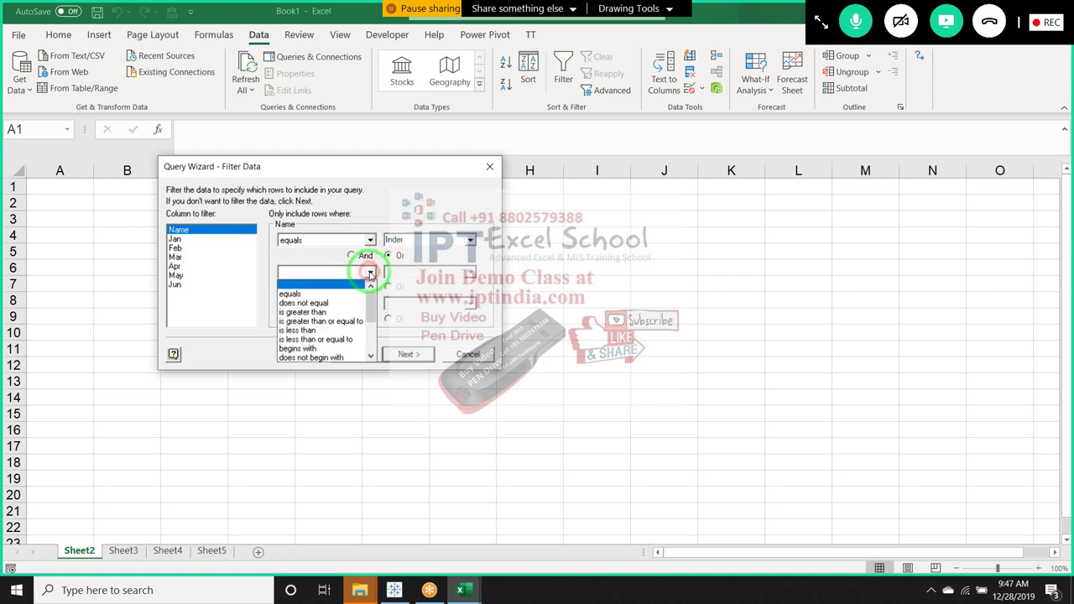
pyautogui.click(343, 294)
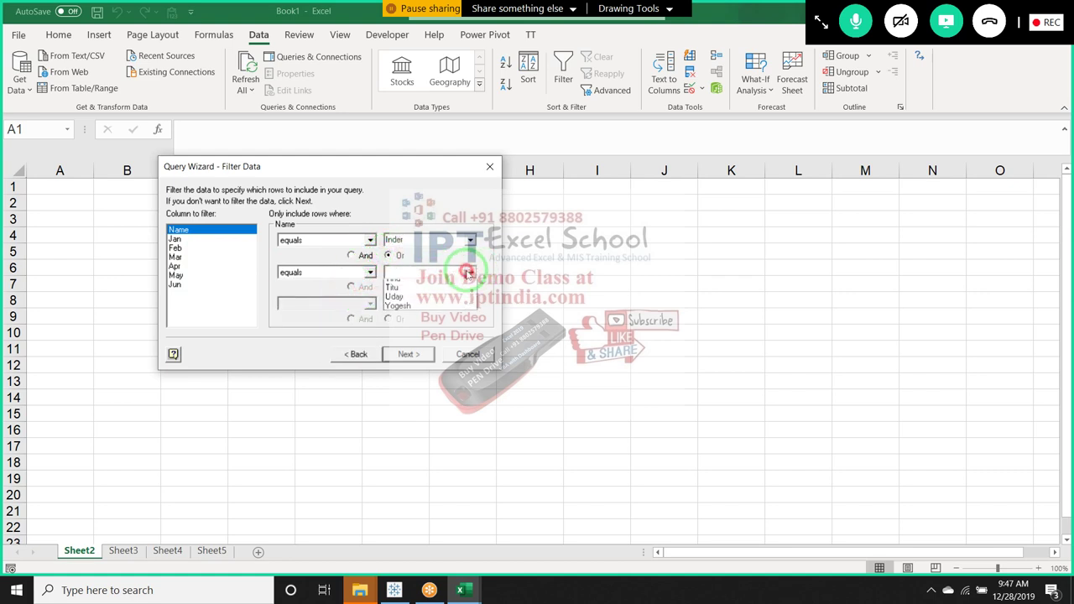
pyautogui.click(470, 273)
pyautogui.click(448, 296)
pyautogui.click(388, 287)
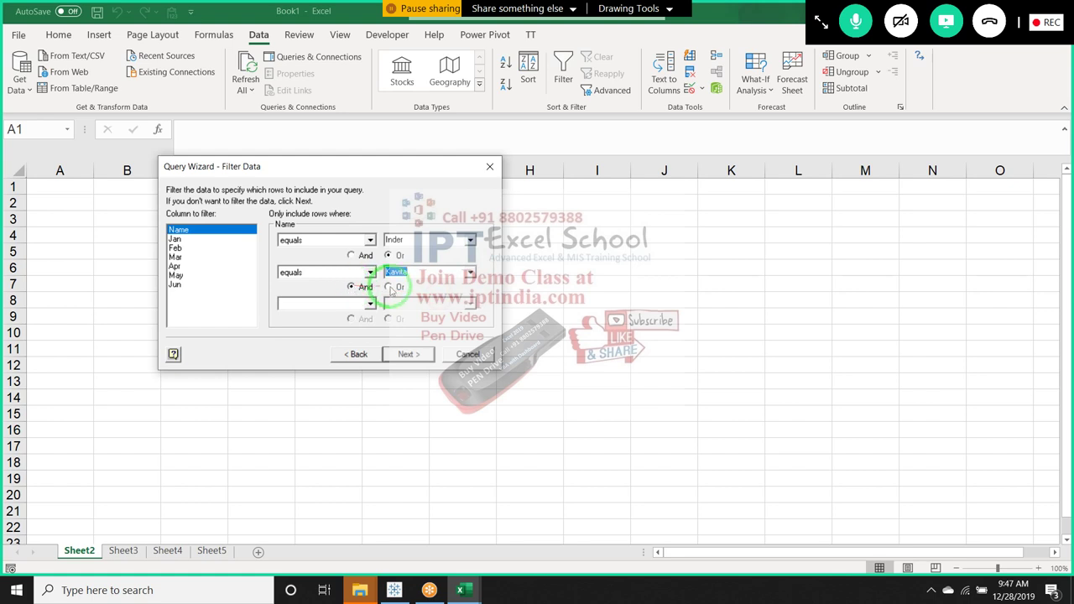
pyautogui.click(370, 303)
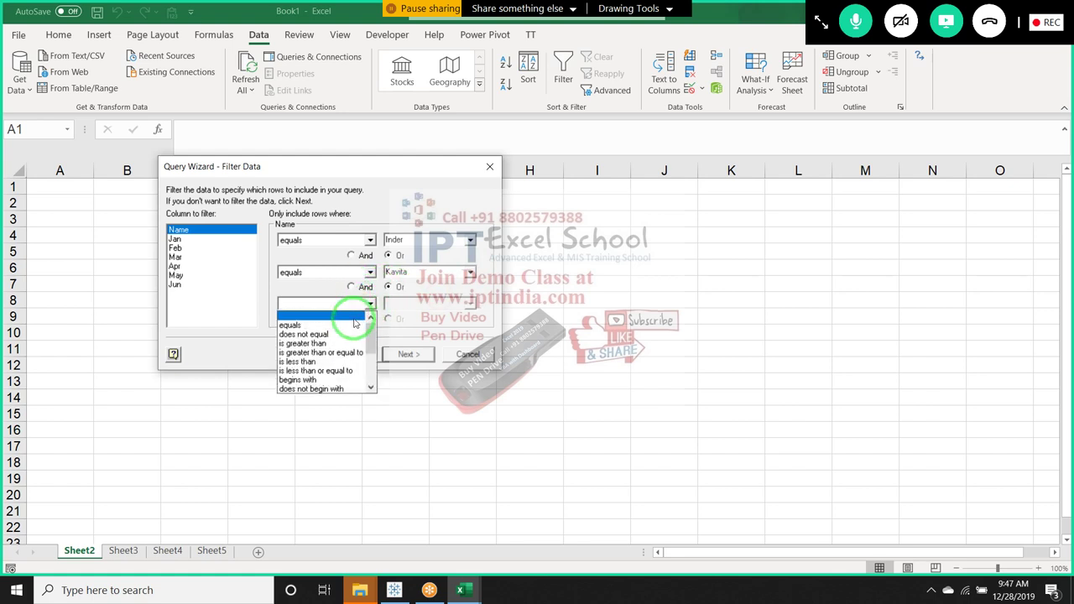
pyautogui.click(339, 318)
pyautogui.click(471, 304)
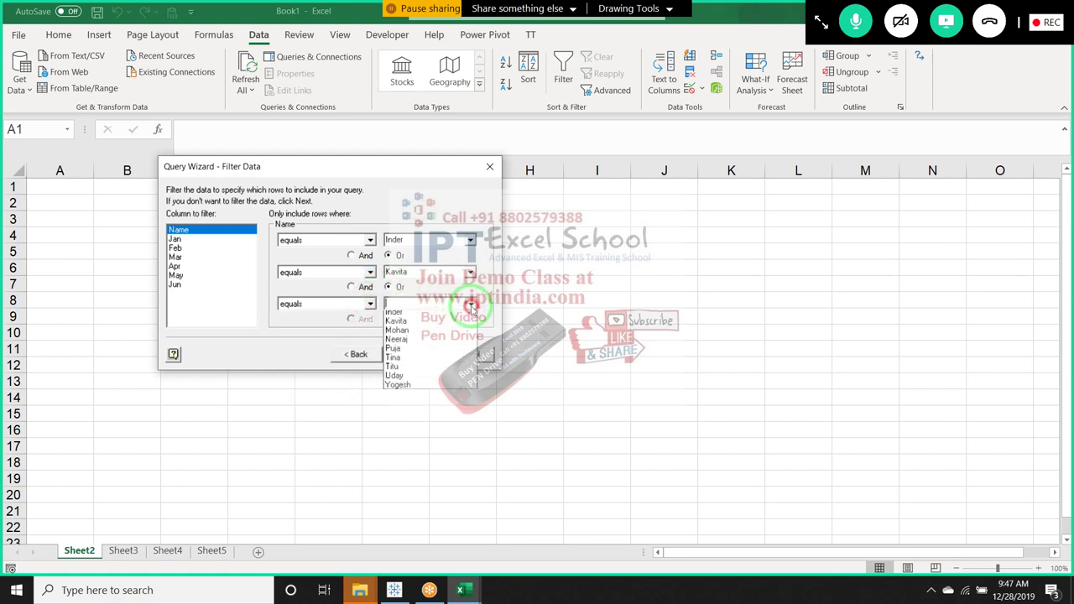
pyautogui.click(437, 334)
# - Continue past the filter and sort order steps to the wizard's Finish page
pyautogui.click(352, 320)
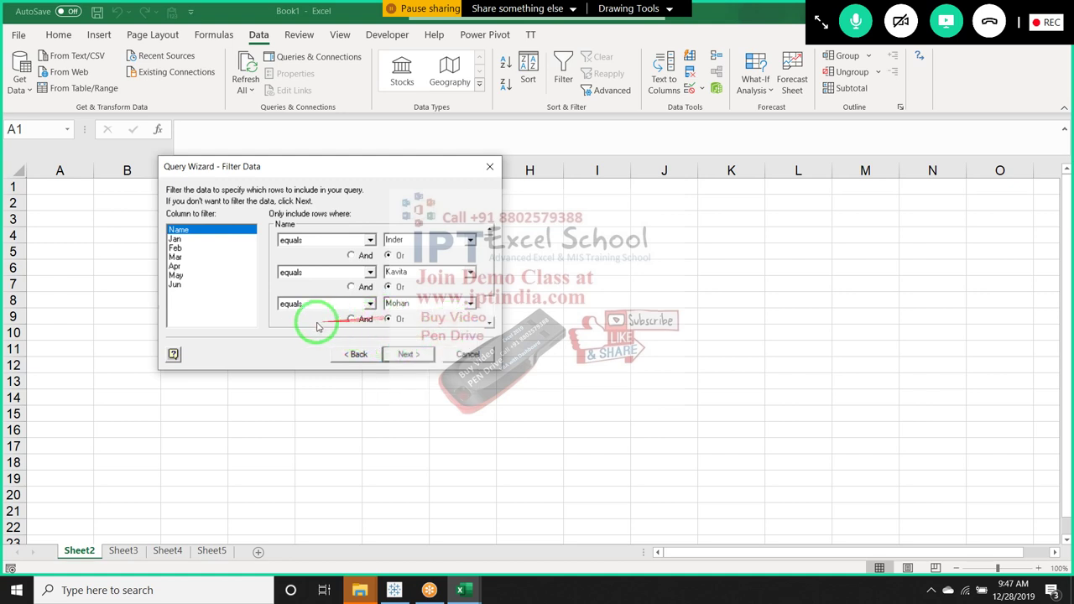
pyautogui.click(490, 322)
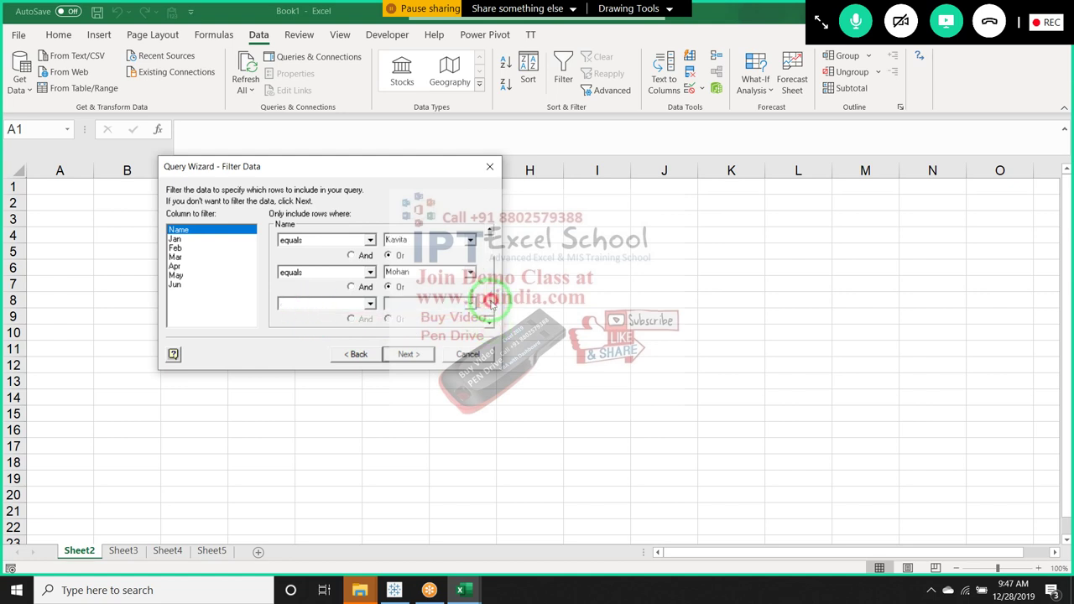
pyautogui.click(494, 257)
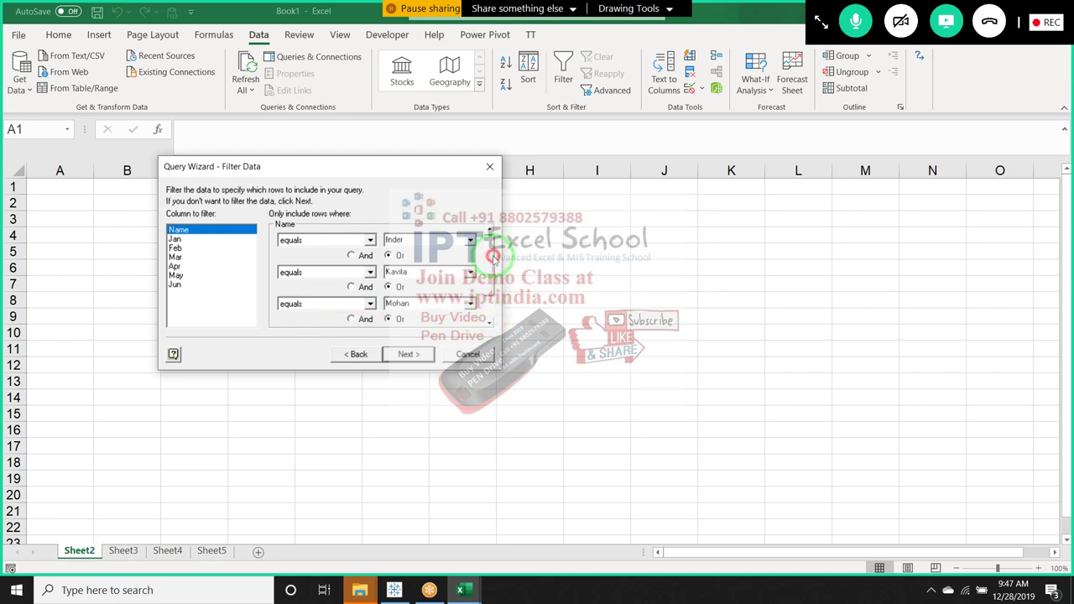
pyautogui.click(417, 354)
pyautogui.click(422, 356)
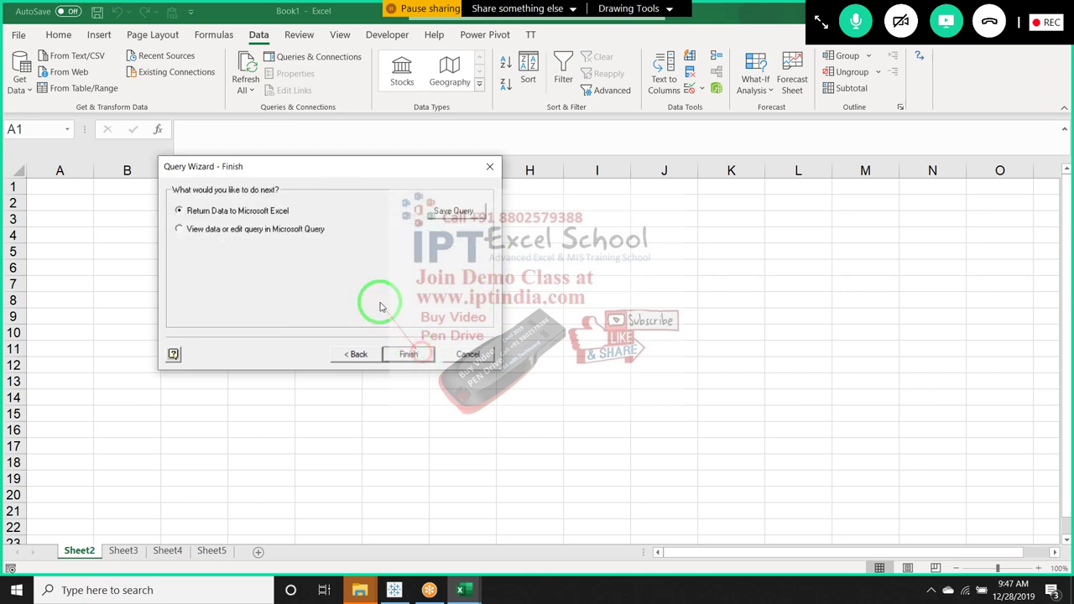
# - Open the filtered Team-1$ query in Microsoft Query and try adding a Total column, dismissing the parameter error
pyautogui.click(227, 229)
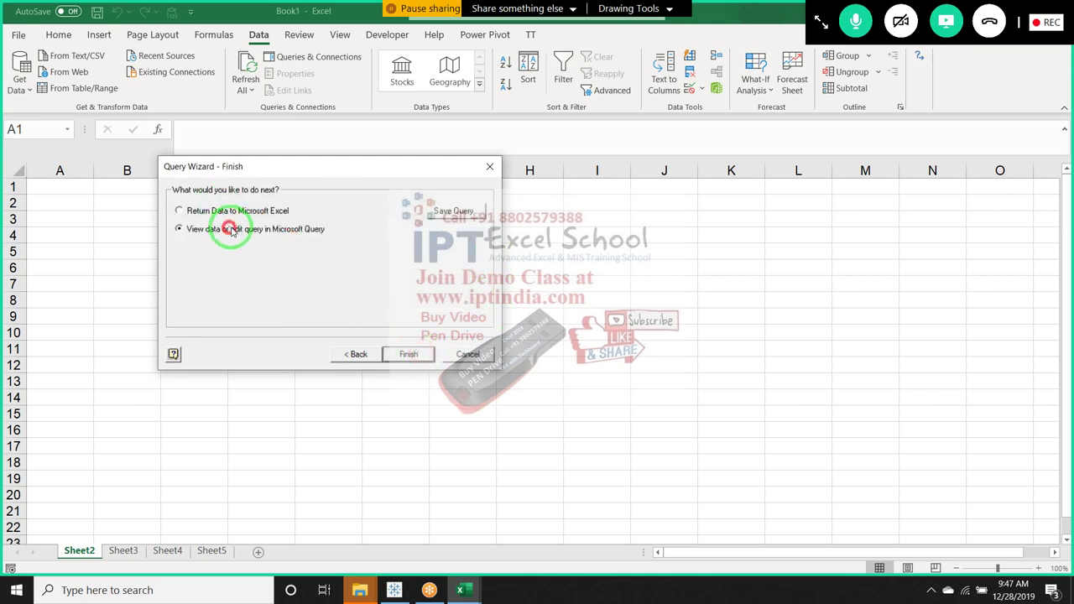
pyautogui.click(408, 355)
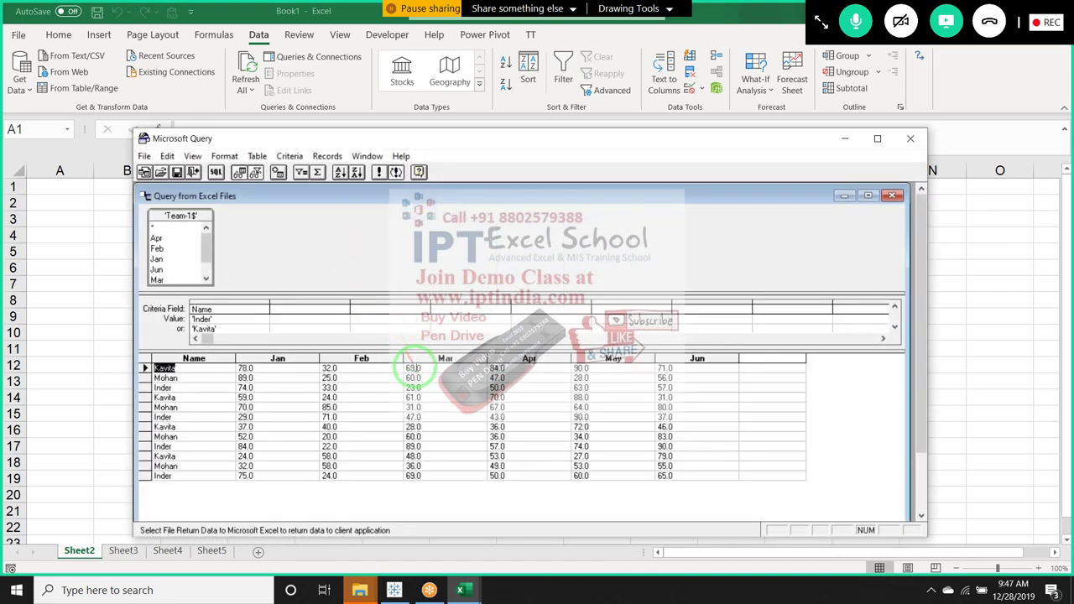
pyautogui.click(767, 360)
pyautogui.write('Total')
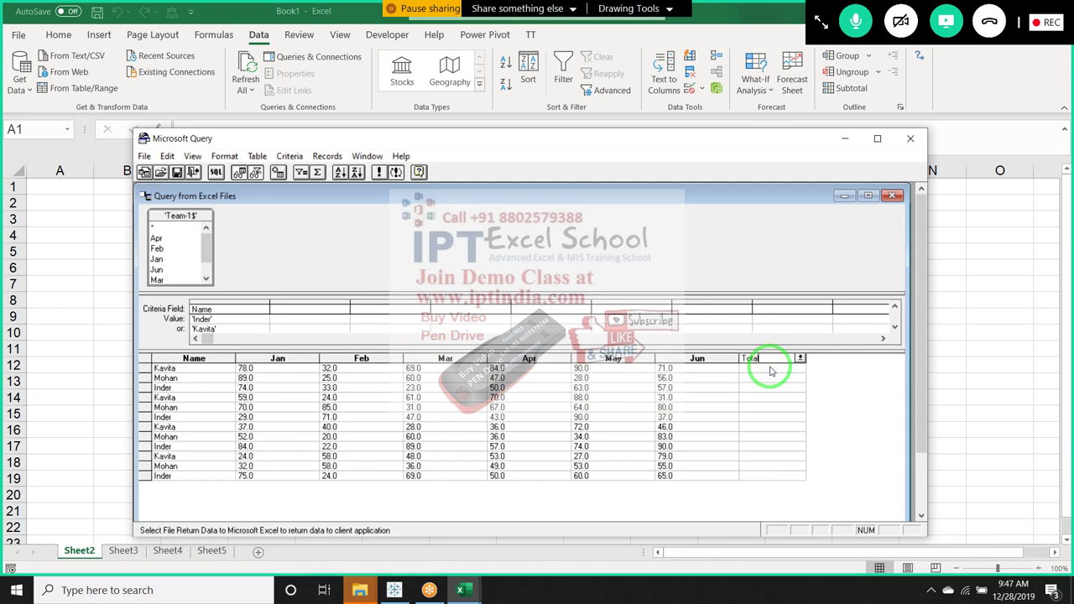
pyautogui.click(770, 371)
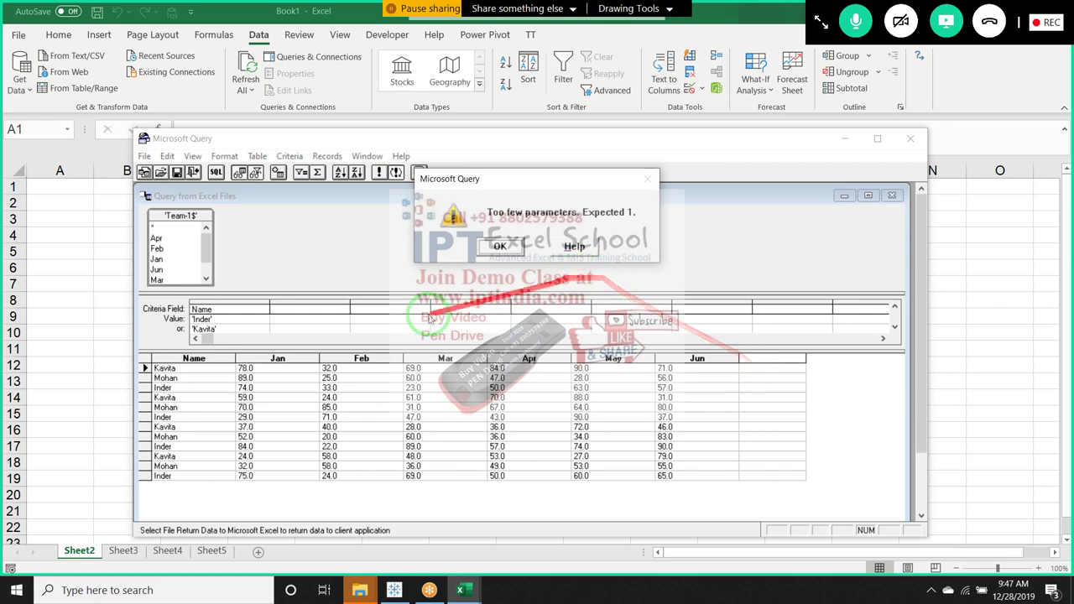
pyautogui.click(499, 248)
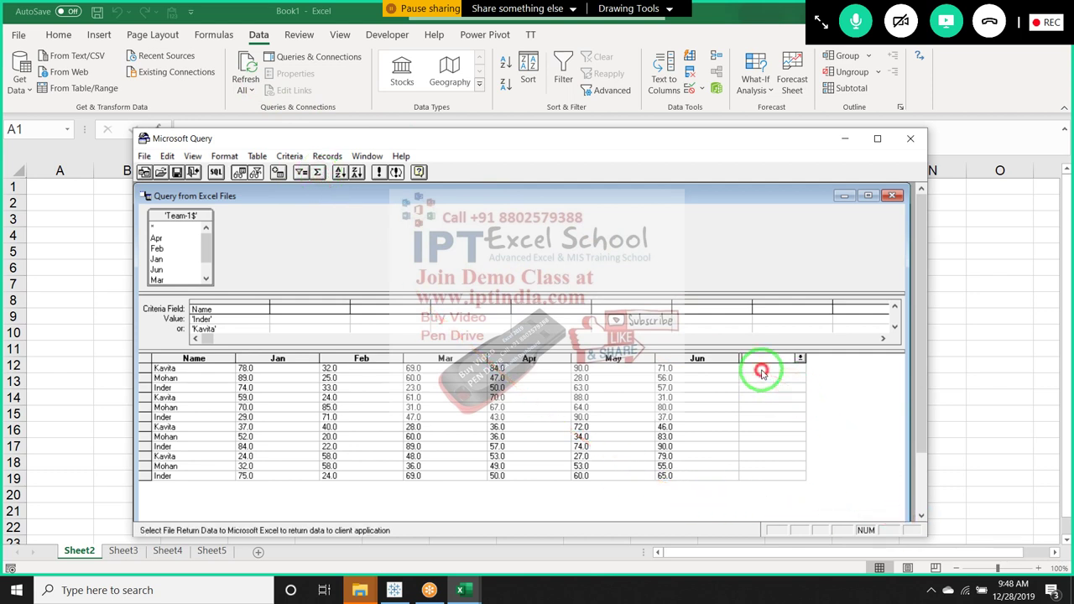
pyautogui.click(799, 359)
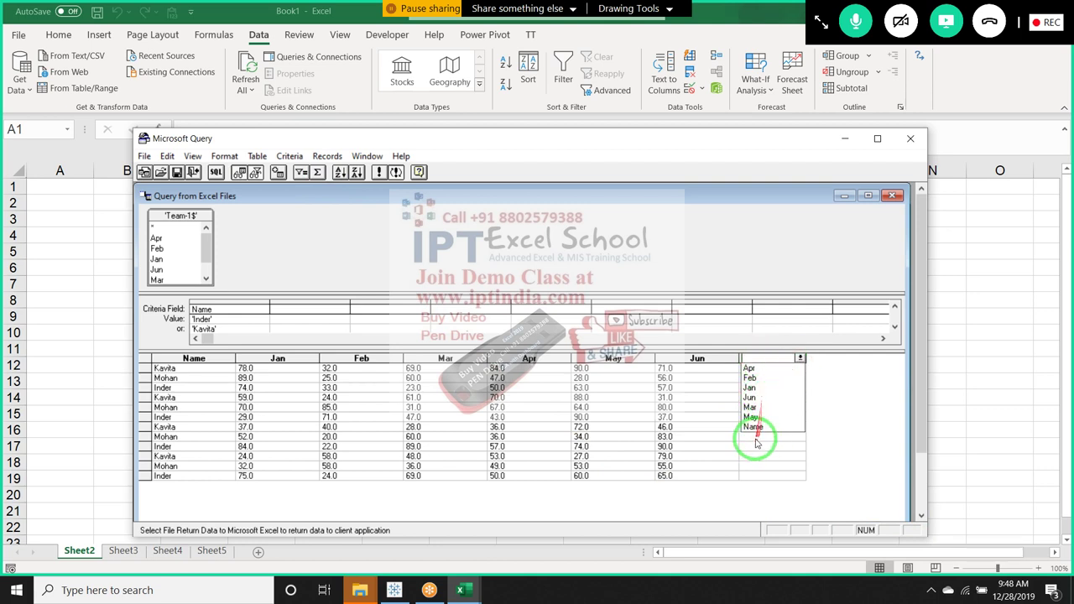
pyautogui.click(726, 372)
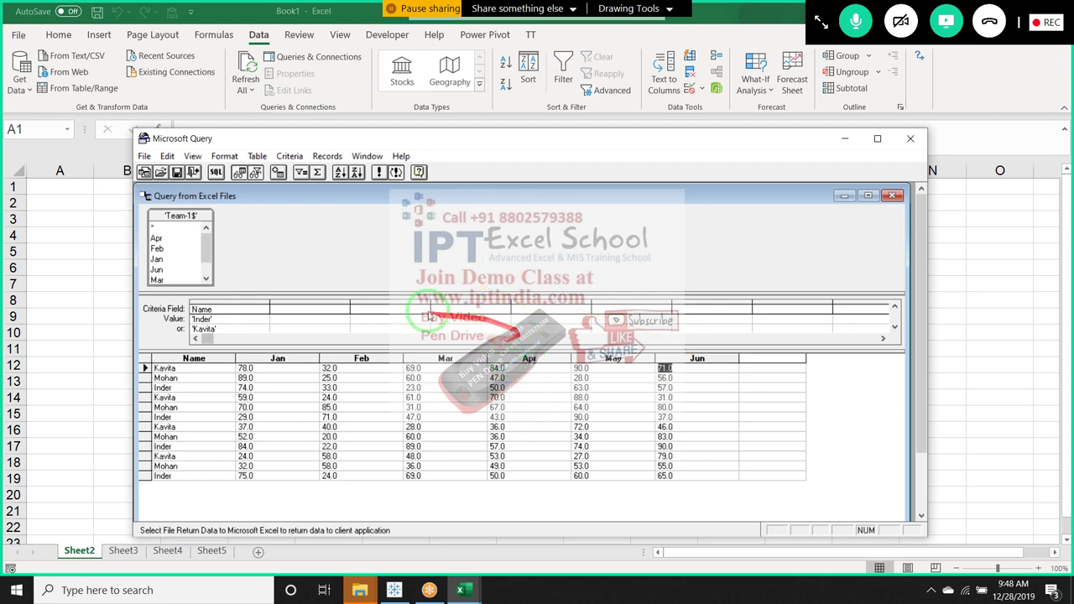
# - Add Sum(Jan through Jun columns) As Total to the SQL statement's SELECT list
pyautogui.click(215, 172)
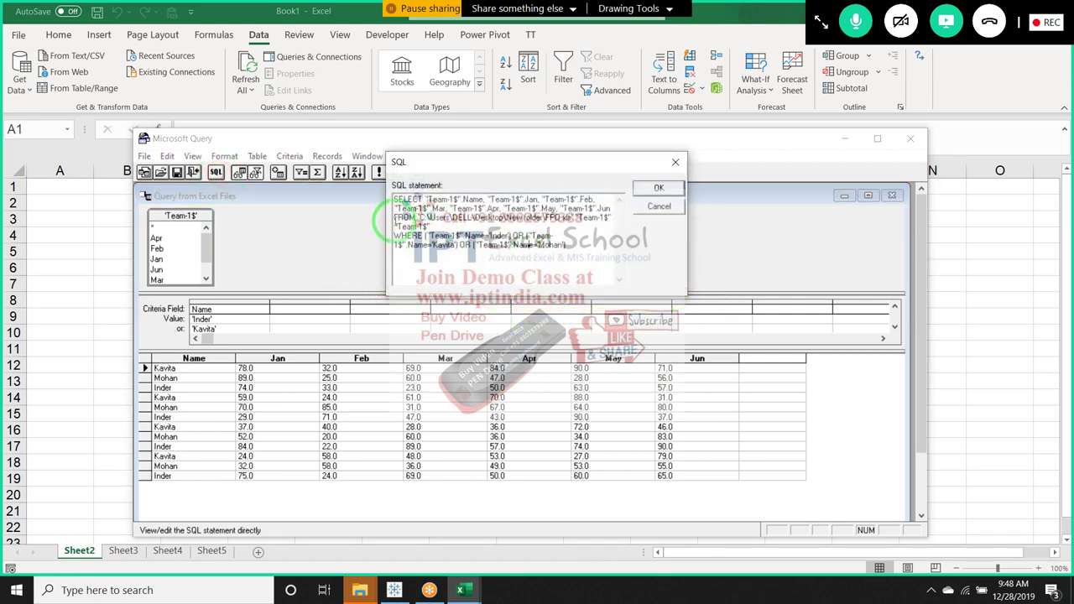
pyautogui.press('Return')
pyautogui.press('Return')
pyautogui.press('Return')
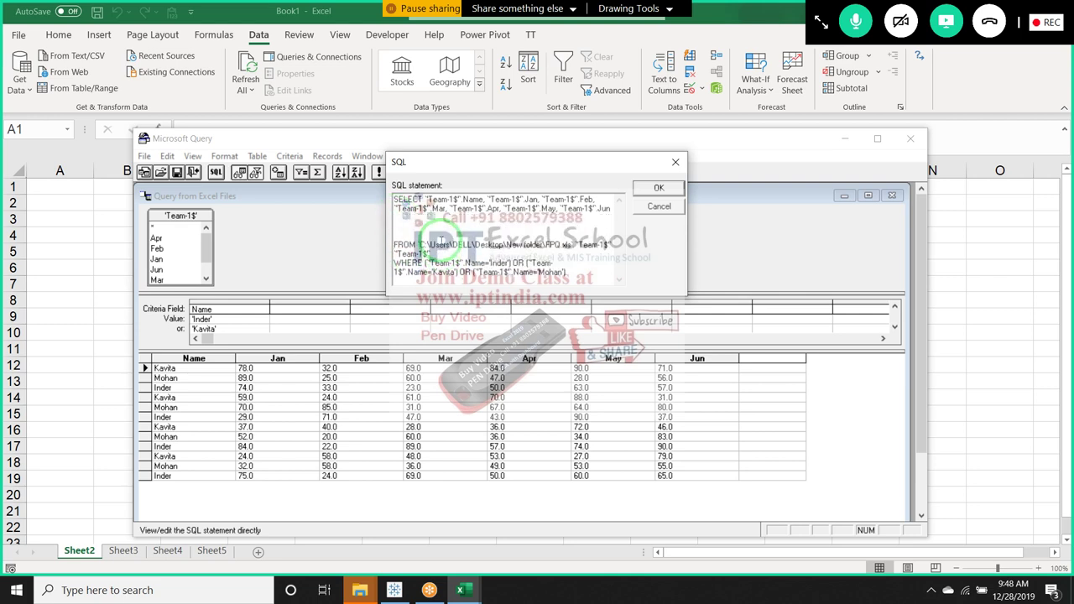
pyautogui.click(410, 219)
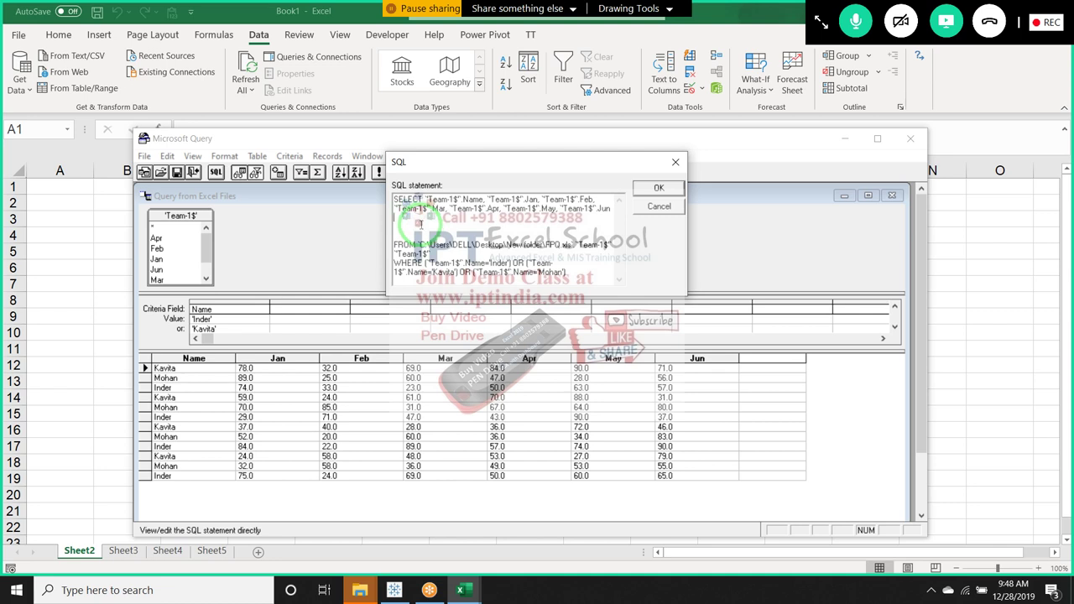
pyautogui.write(',S')
pyautogui.write('um(')
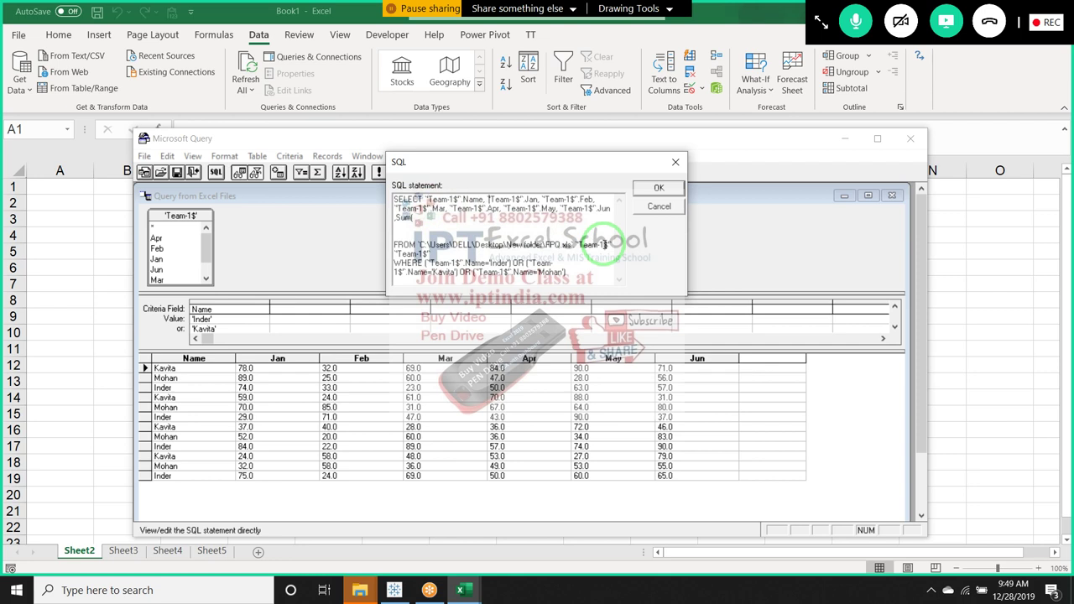
pyautogui.moveTo(489, 199); pyautogui.dragTo(395, 217)
pyautogui.hotkey('ctrl', 'c')
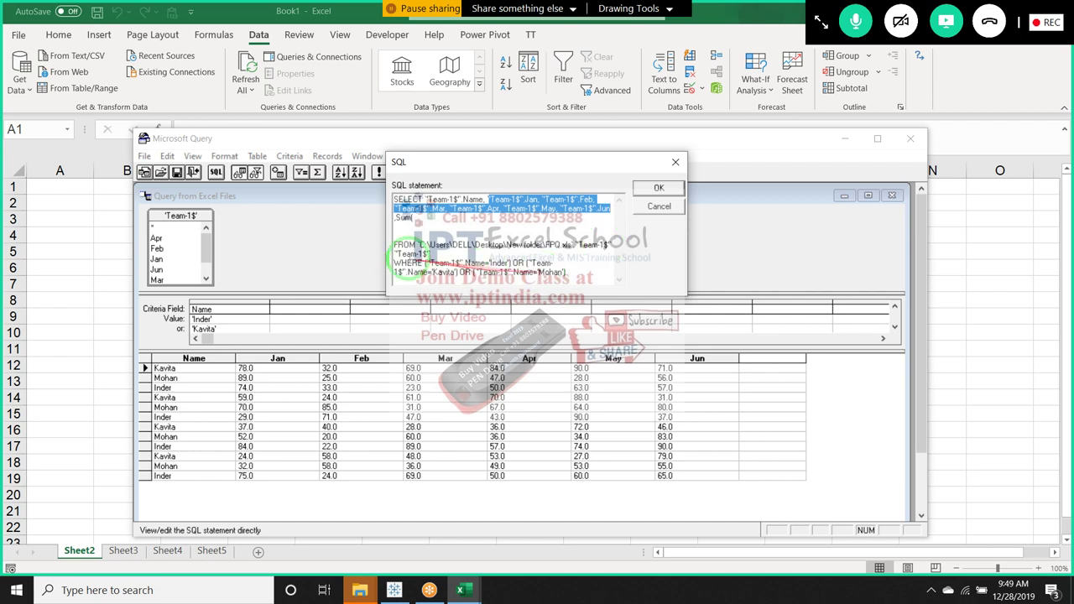
pyautogui.click(413, 220)
pyautogui.hotkey('ctrl', 'v')
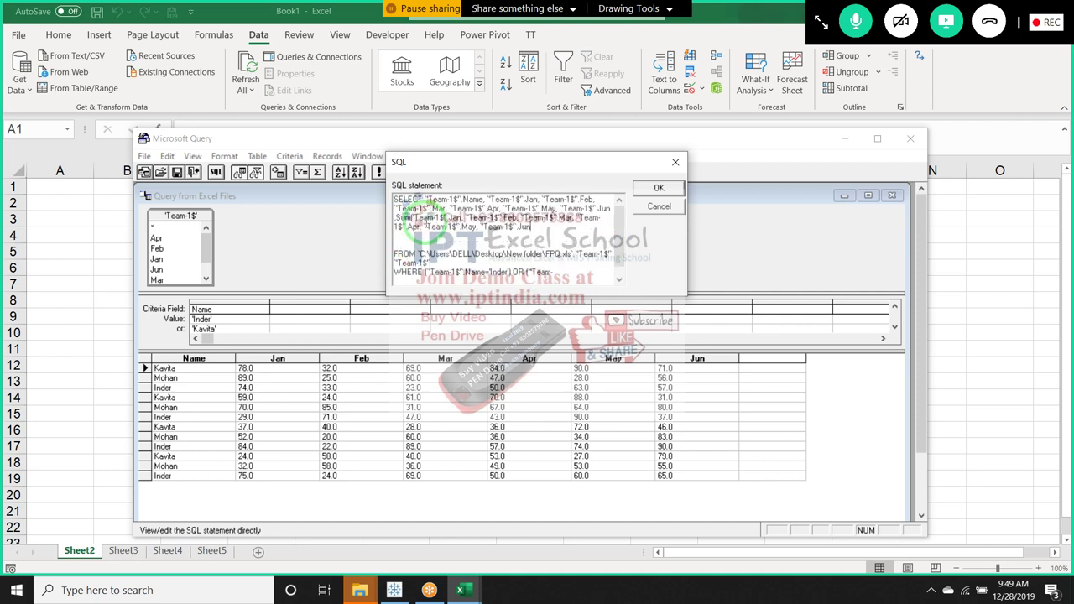
pyautogui.write(')')
pyautogui.write(' As')
pyautogui.write(' Tot')
pyautogui.write('al')
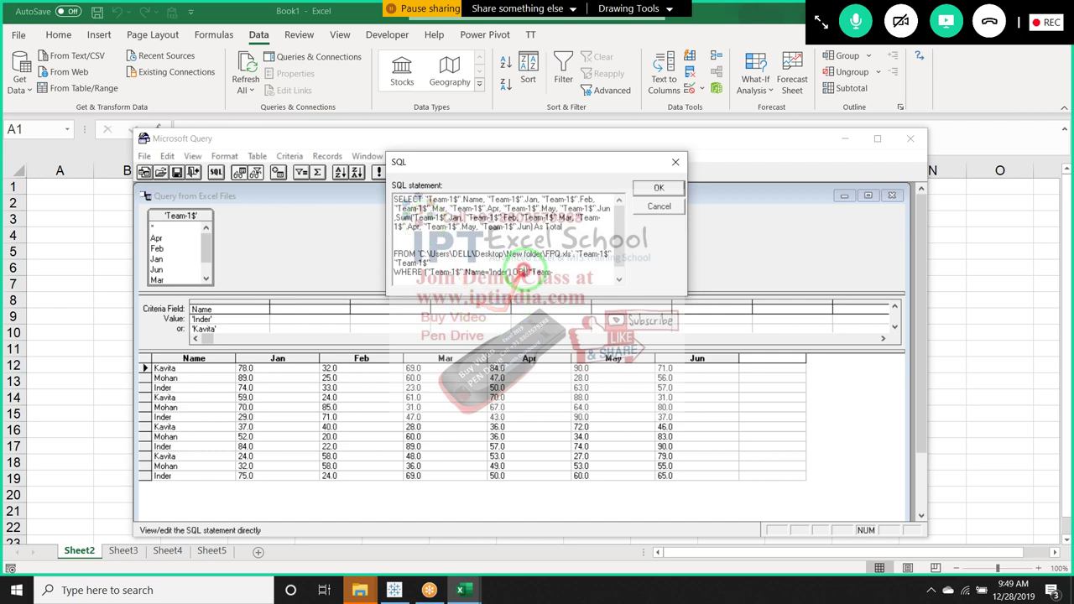
pyautogui.click(592, 239)
# - Apply the Sum-based SQL twice, accepting the graphical-view warning and dismissing the missing-operator syntax errors
pyautogui.click(669, 187)
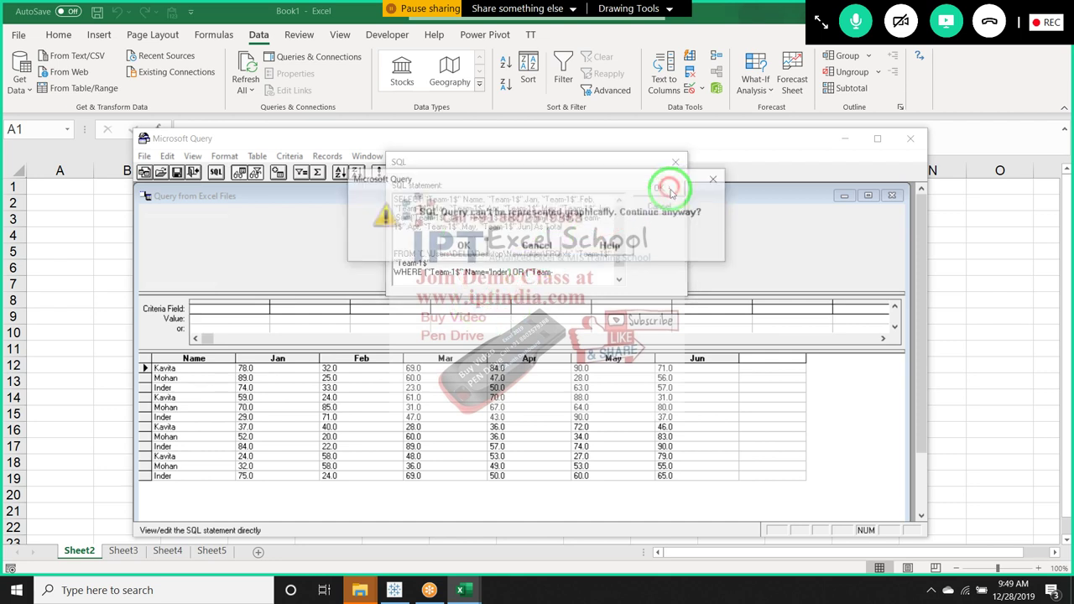
pyautogui.click(461, 249)
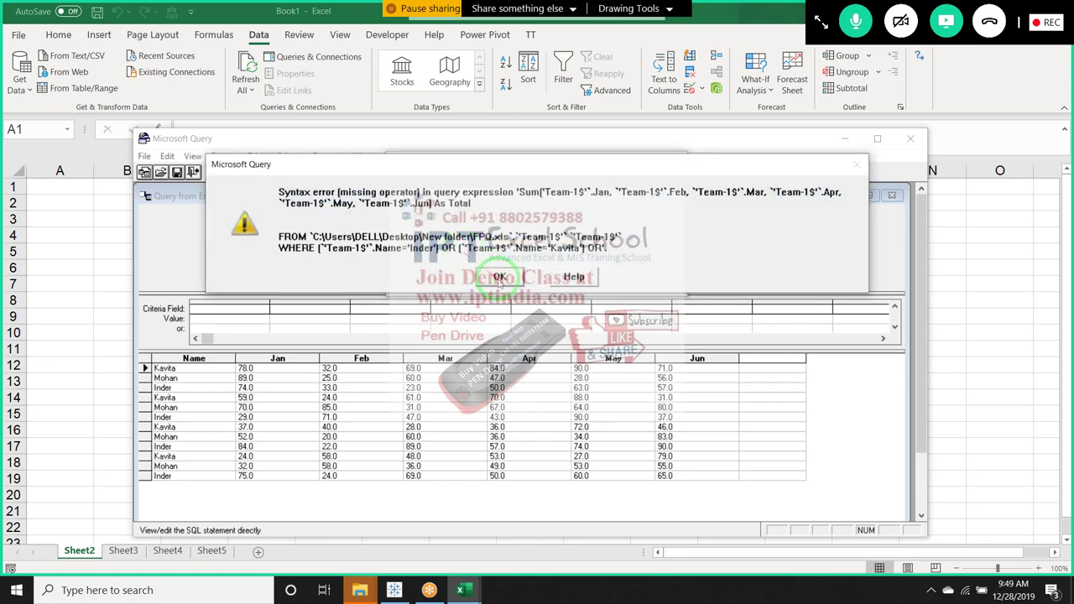
pyautogui.click(495, 279)
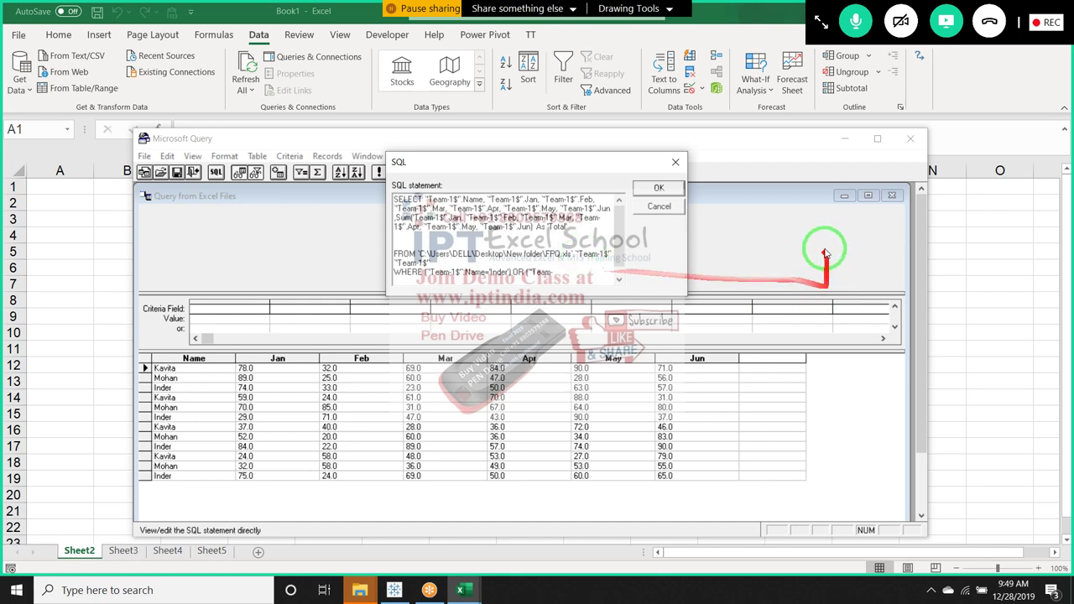
pyautogui.click(674, 193)
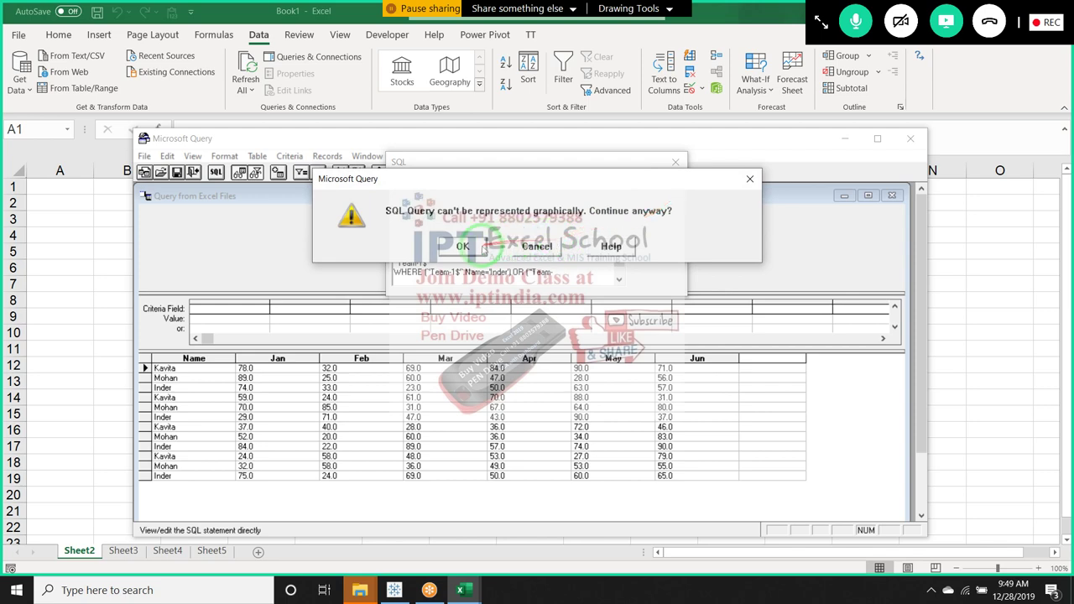
pyautogui.click(502, 242)
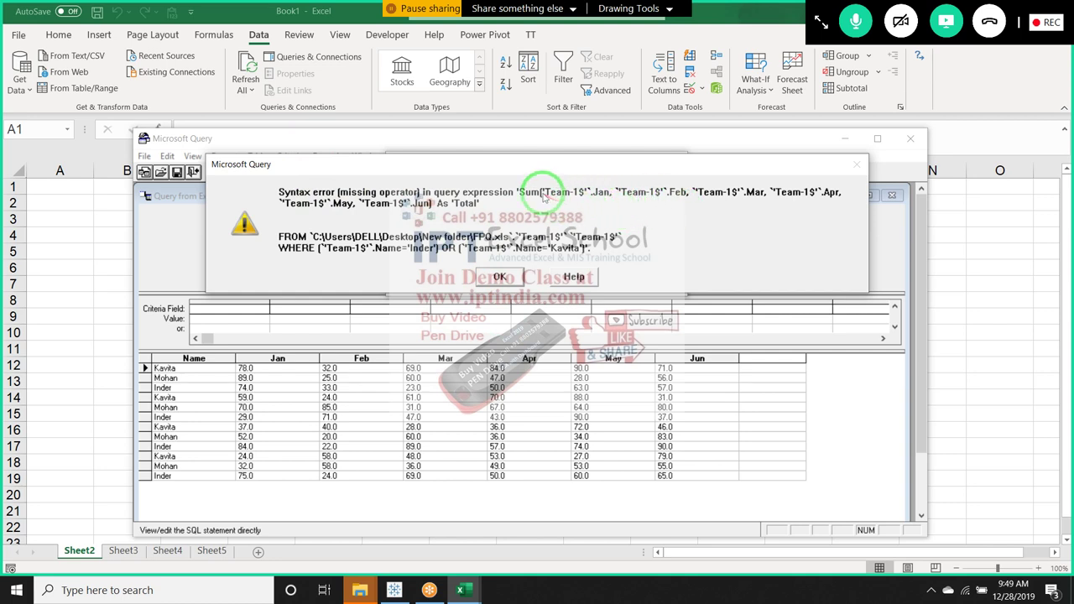
pyautogui.click(500, 276)
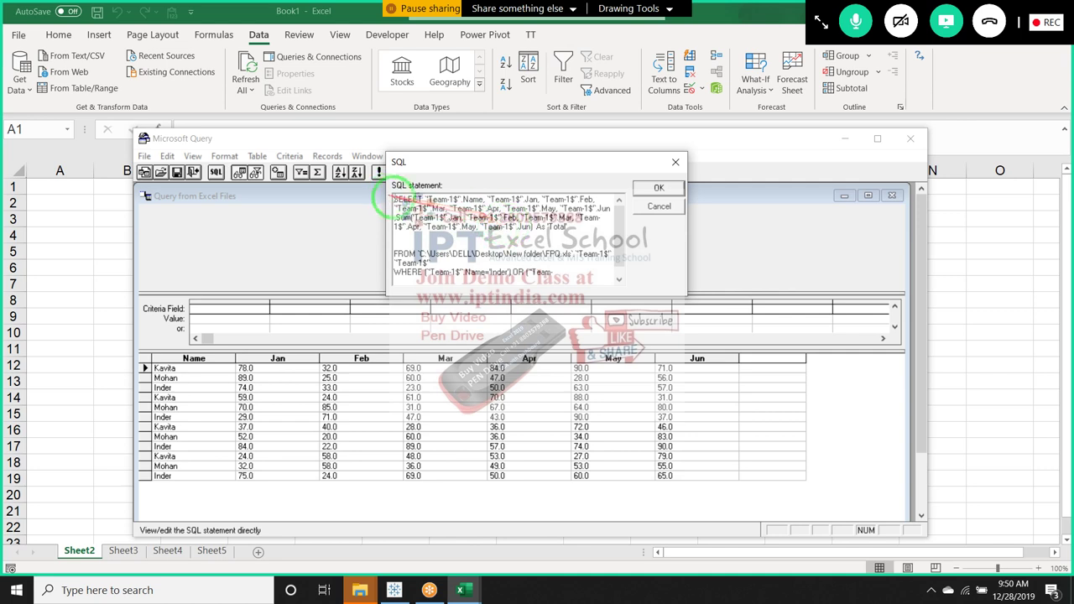
# - Reapply the SQL statement twice, getting an incorrect column expression error each time
pyautogui.click(423, 200)
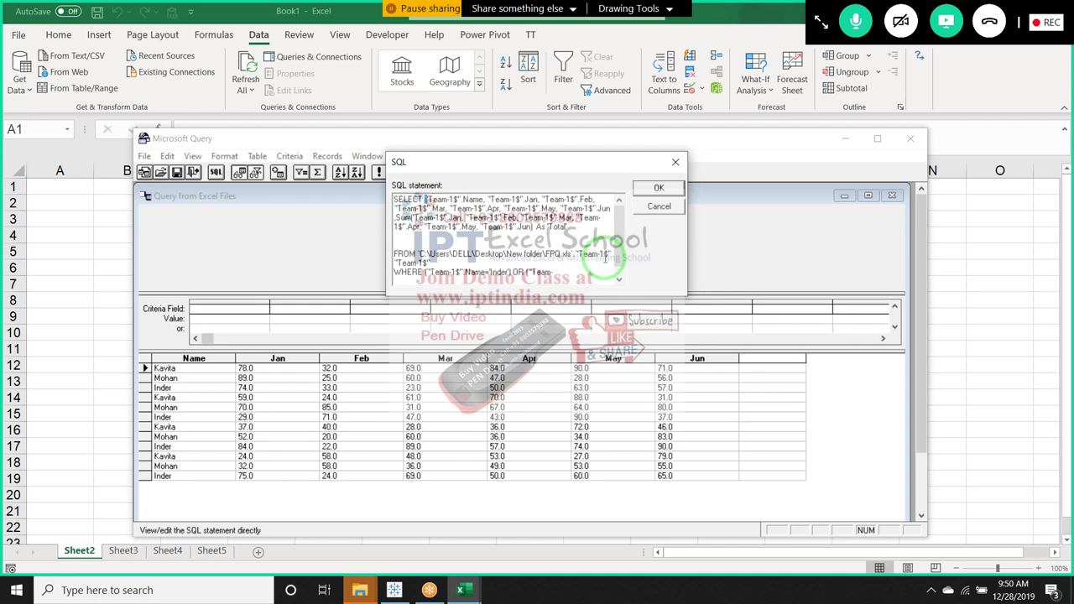
pyautogui.press('Down')
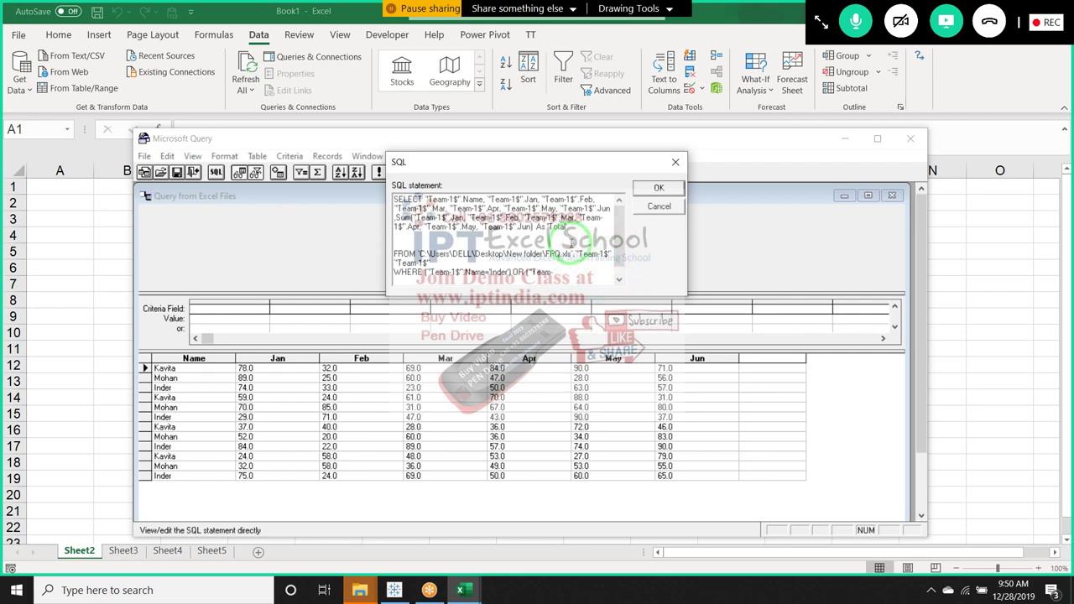
pyautogui.click(658, 187)
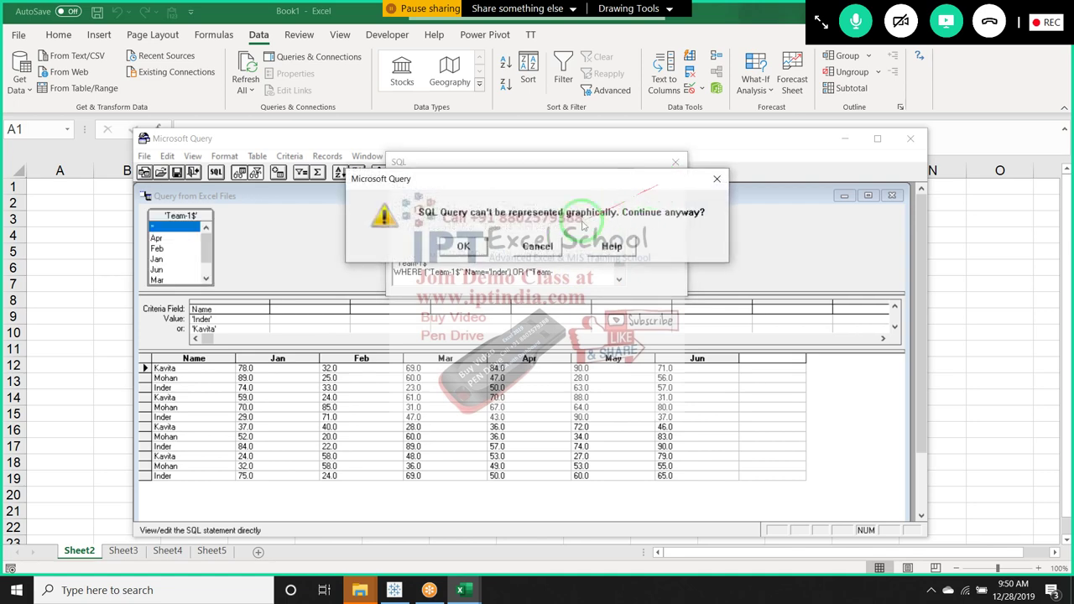
pyautogui.click(484, 251)
pyautogui.click(484, 251)
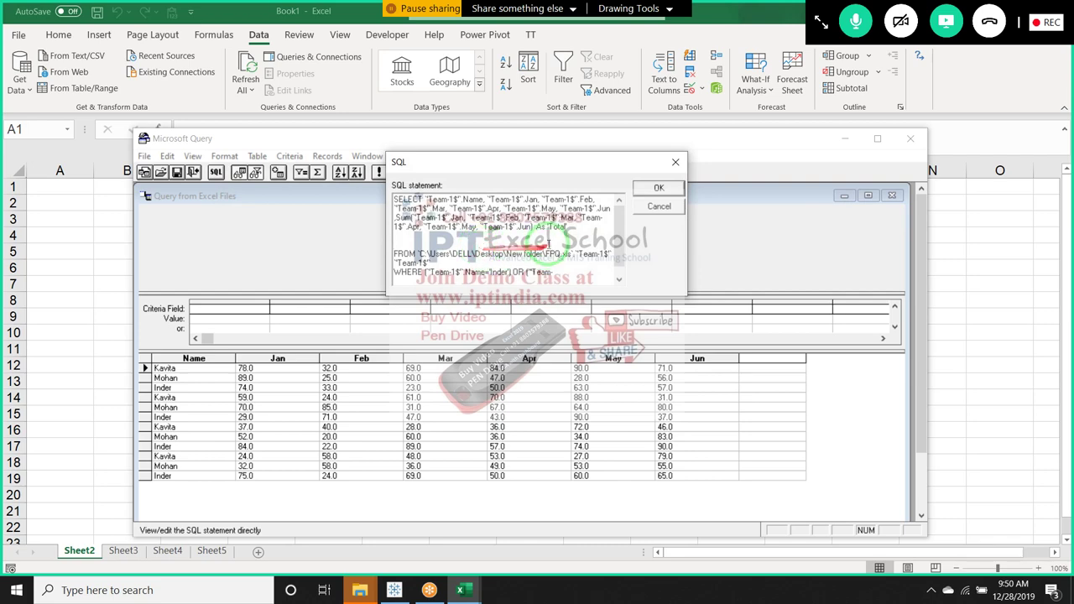
pyautogui.click(663, 187)
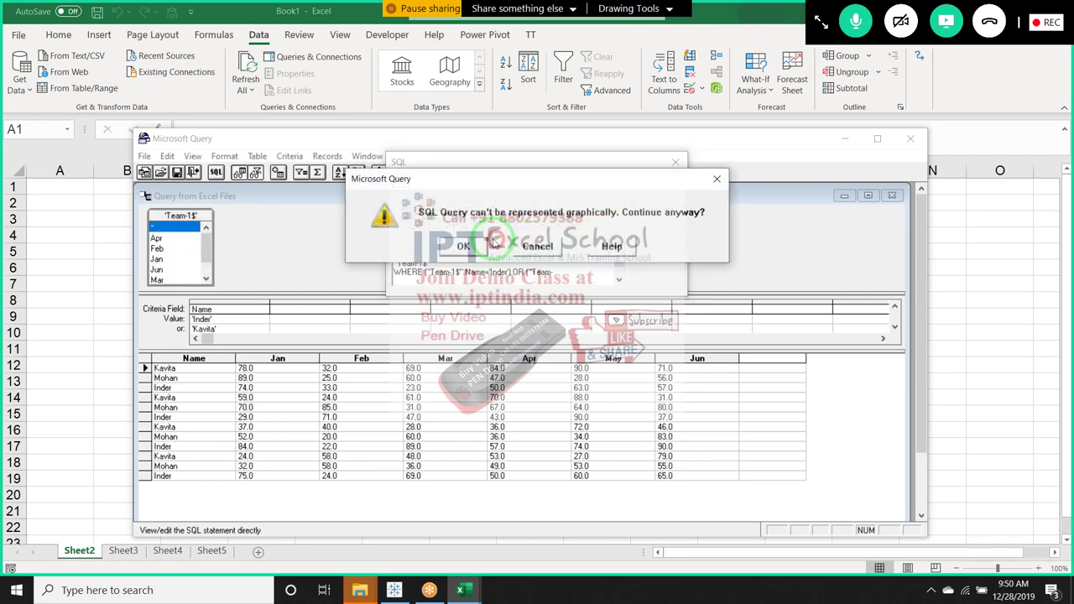
pyautogui.click(485, 250)
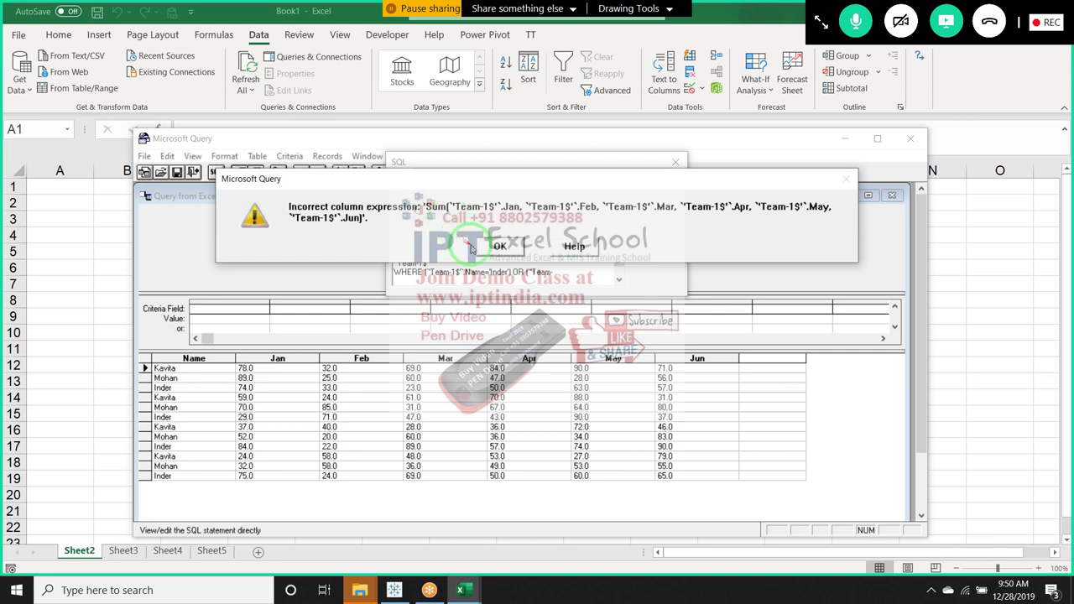
pyautogui.click(497, 246)
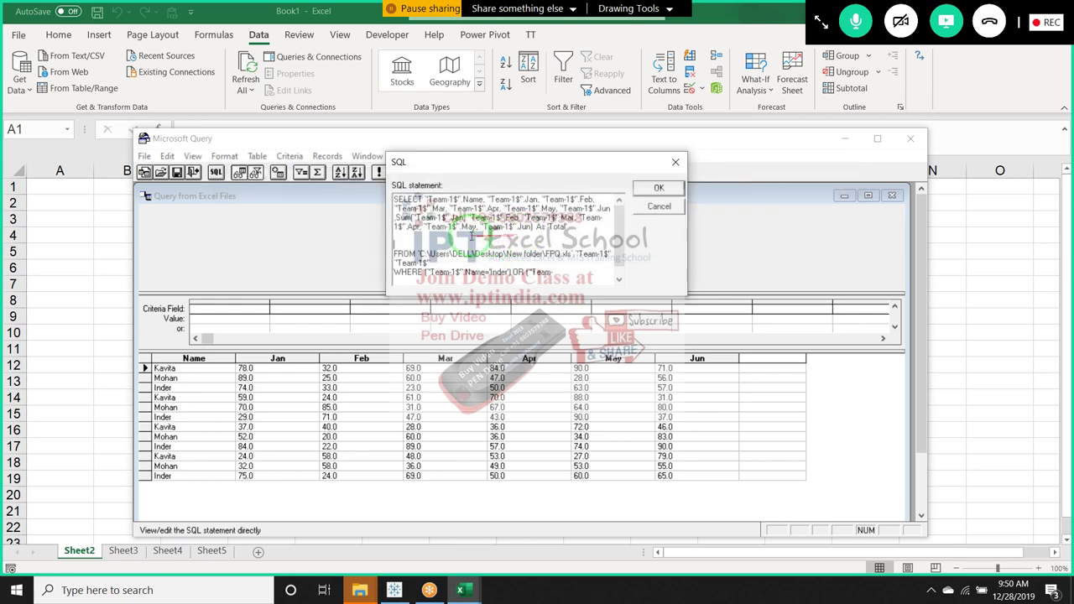
# - Remove the space before OR and add a parenthesis after Sum(, then retry, hitting an unexpected-parenthesis error
pyautogui.click(396, 219)
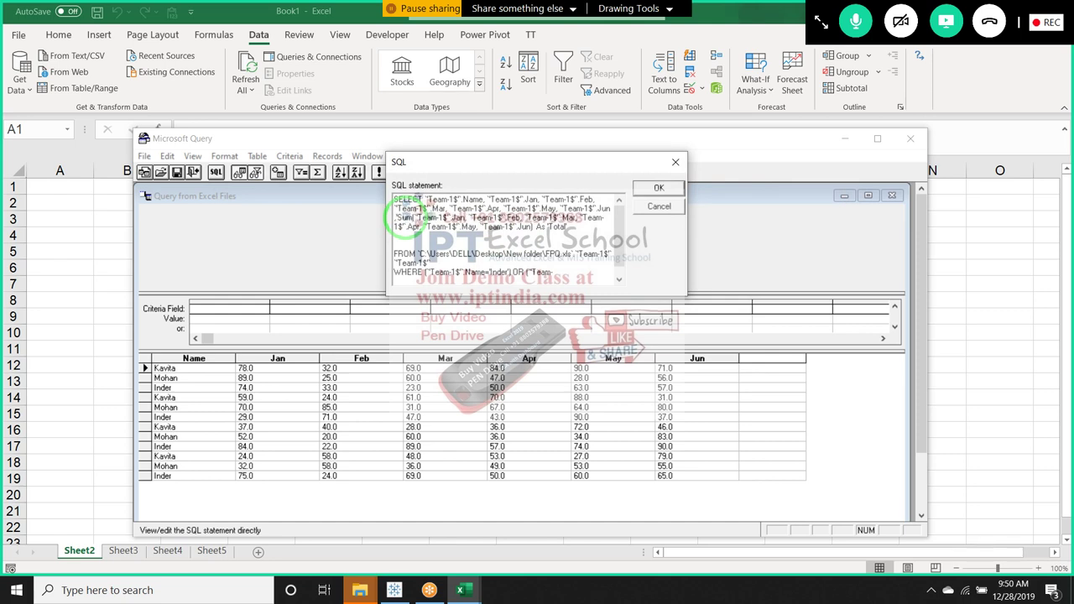
pyautogui.click(503, 280)
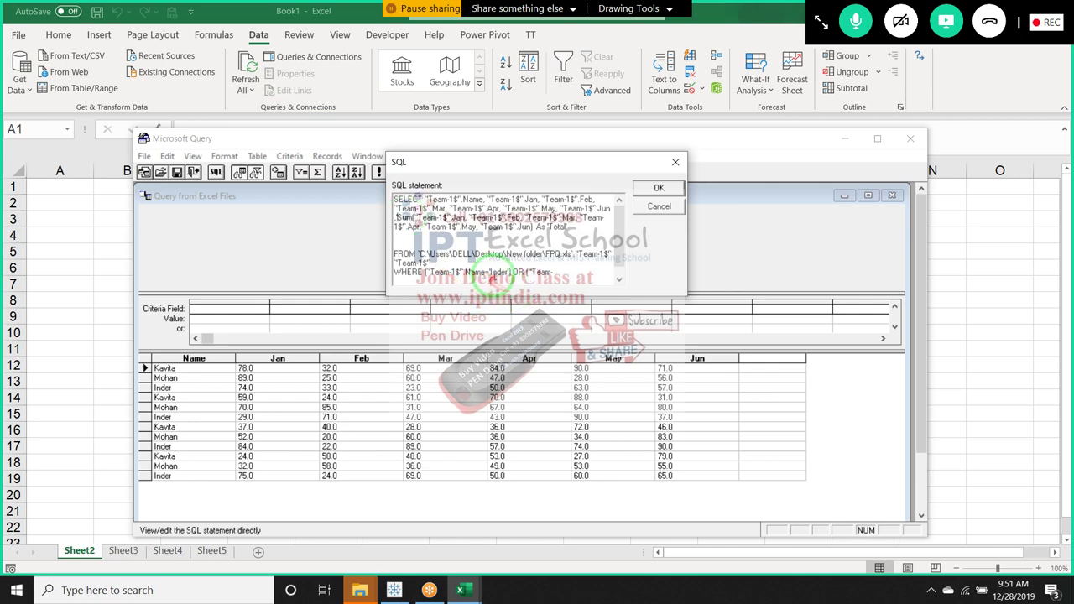
pyautogui.press('BackSpace')
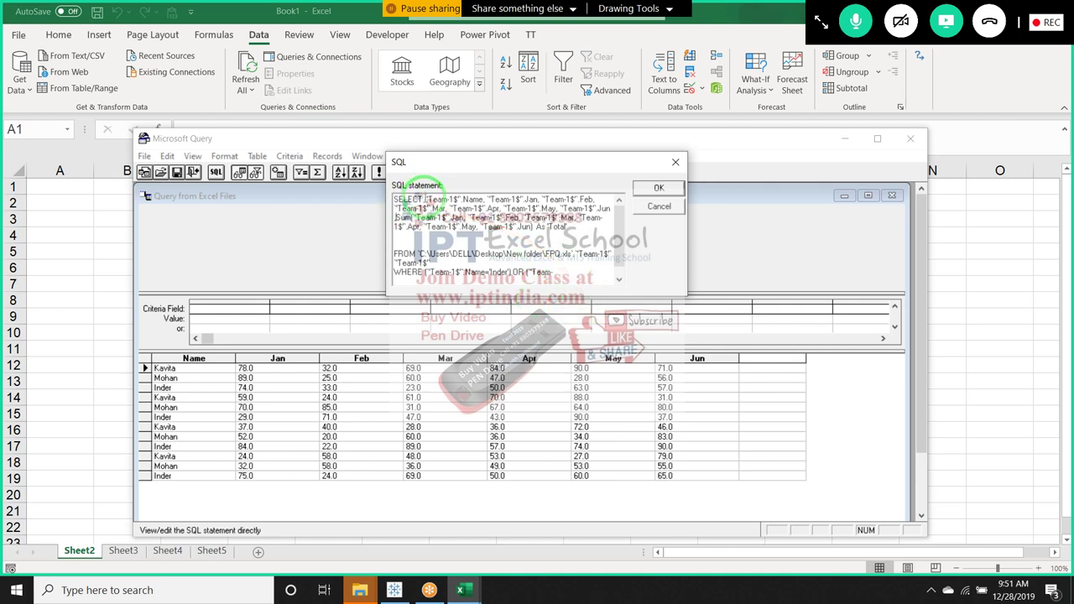
pyautogui.click(425, 199)
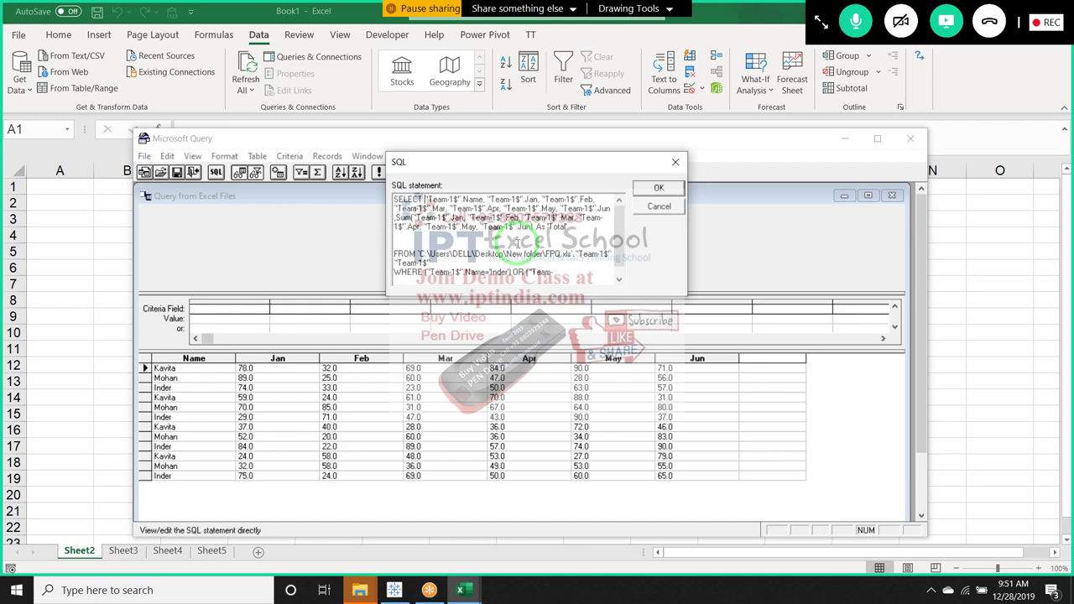
pyautogui.click(425, 215)
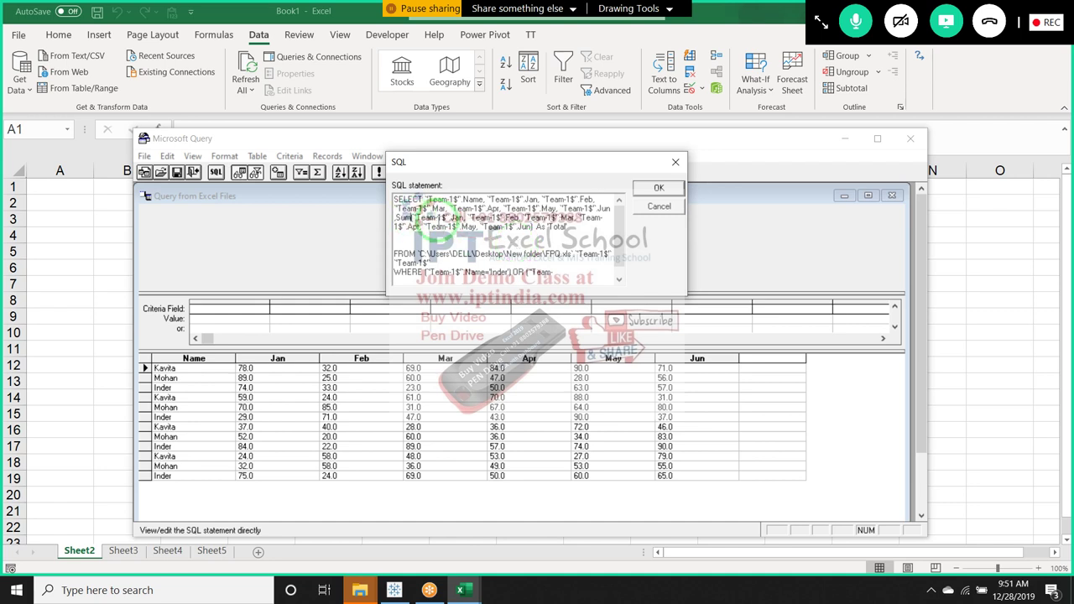
pyautogui.write('(')
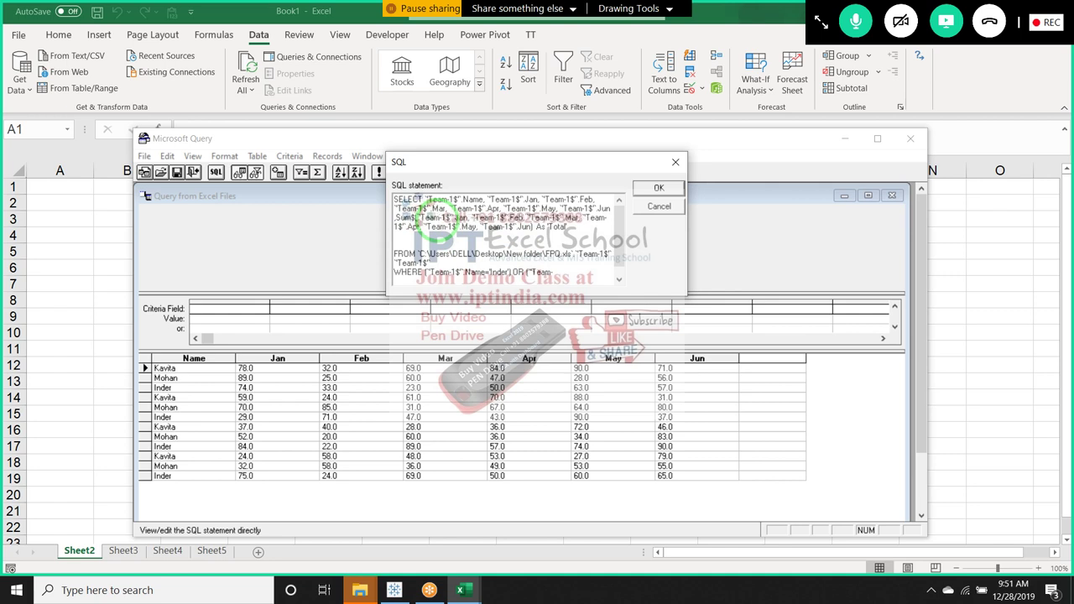
pyautogui.click(653, 189)
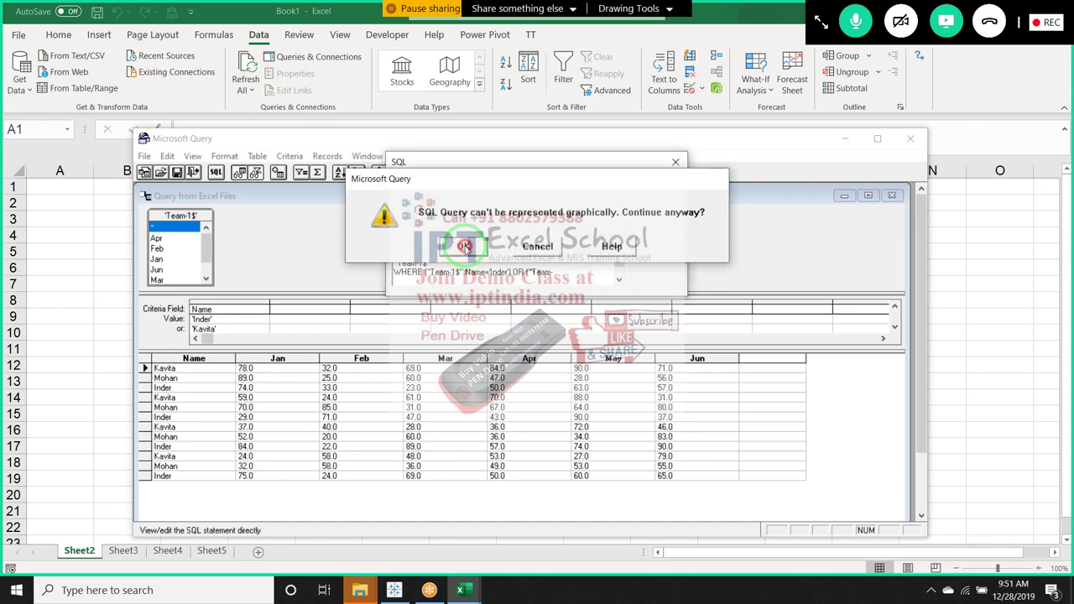
pyautogui.click(471, 248)
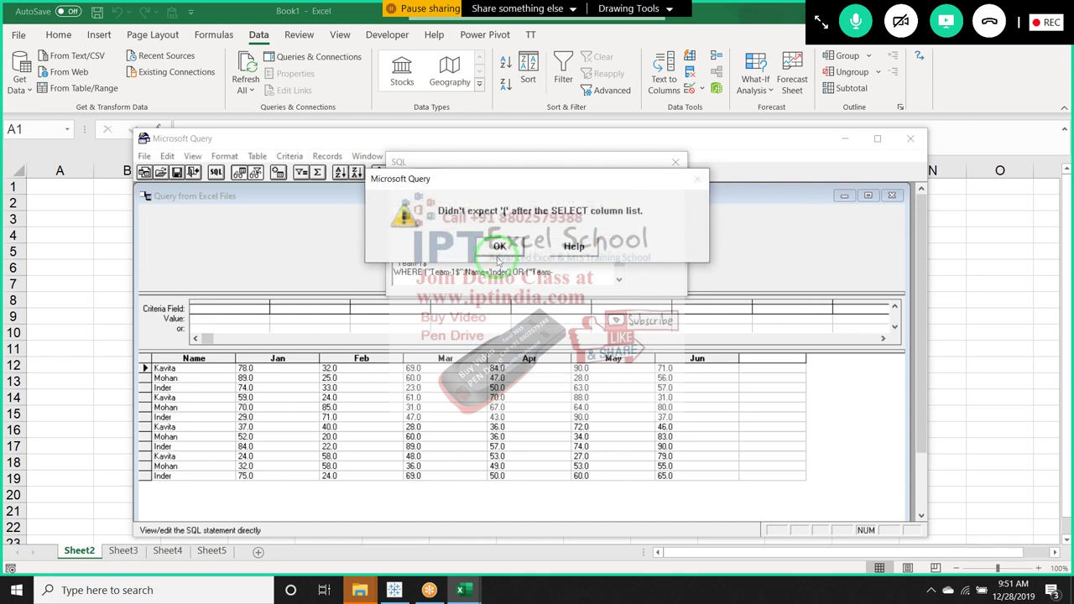
pyautogui.click(500, 252)
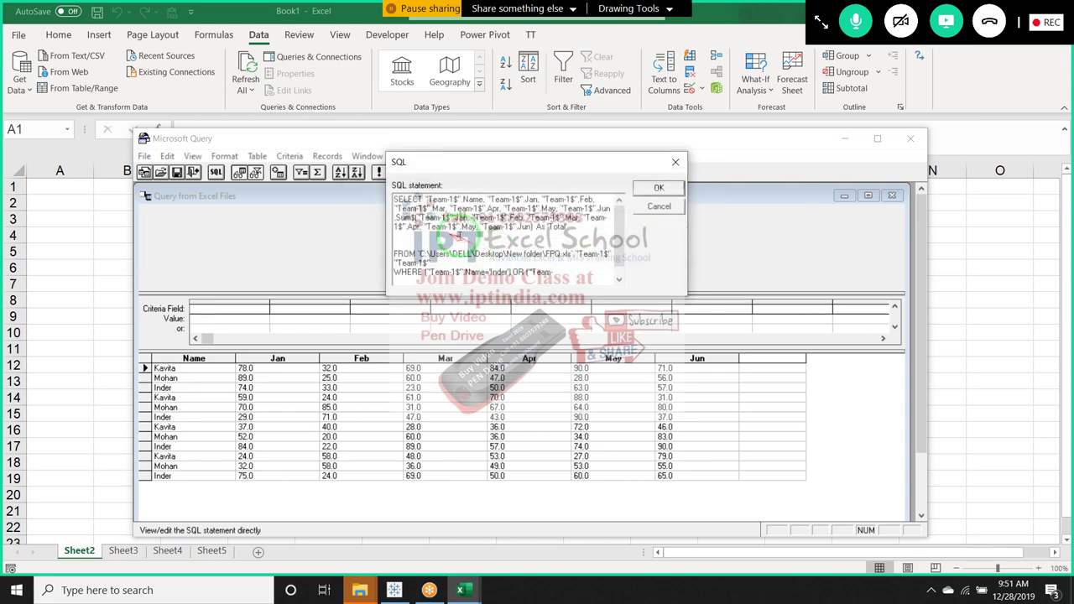
# - Retry the SQL twice more and open Help on the incorrect column expression error
pyautogui.click(492, 246)
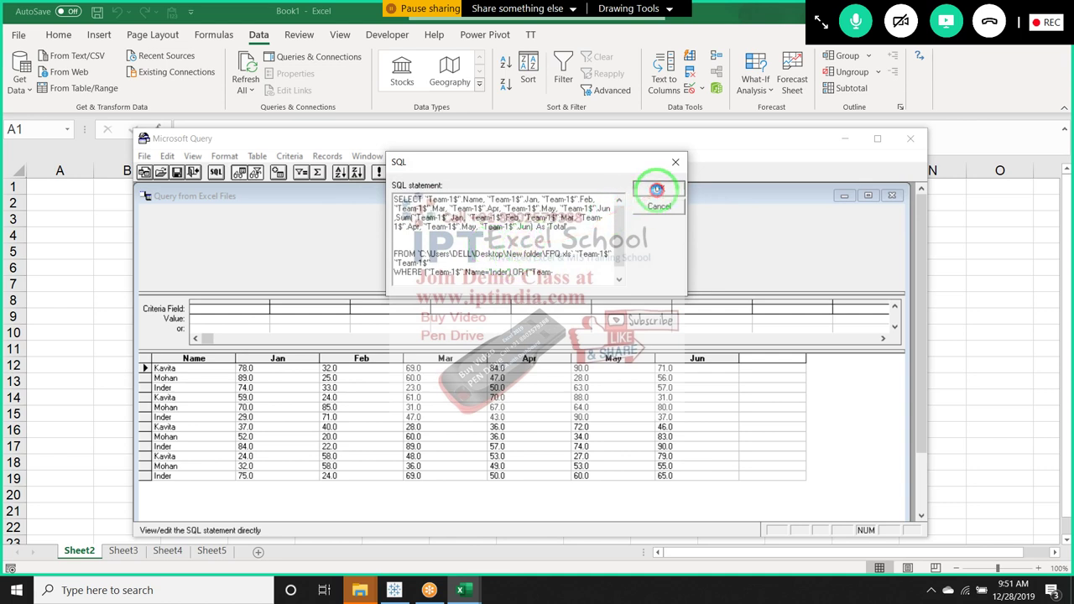
pyautogui.click(656, 187)
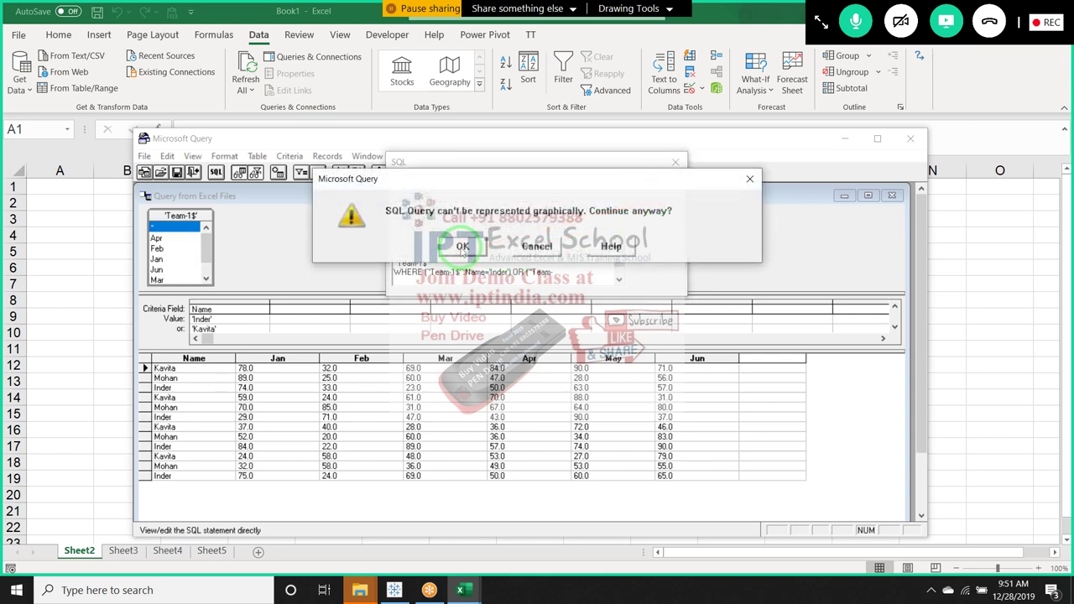
pyautogui.click(462, 248)
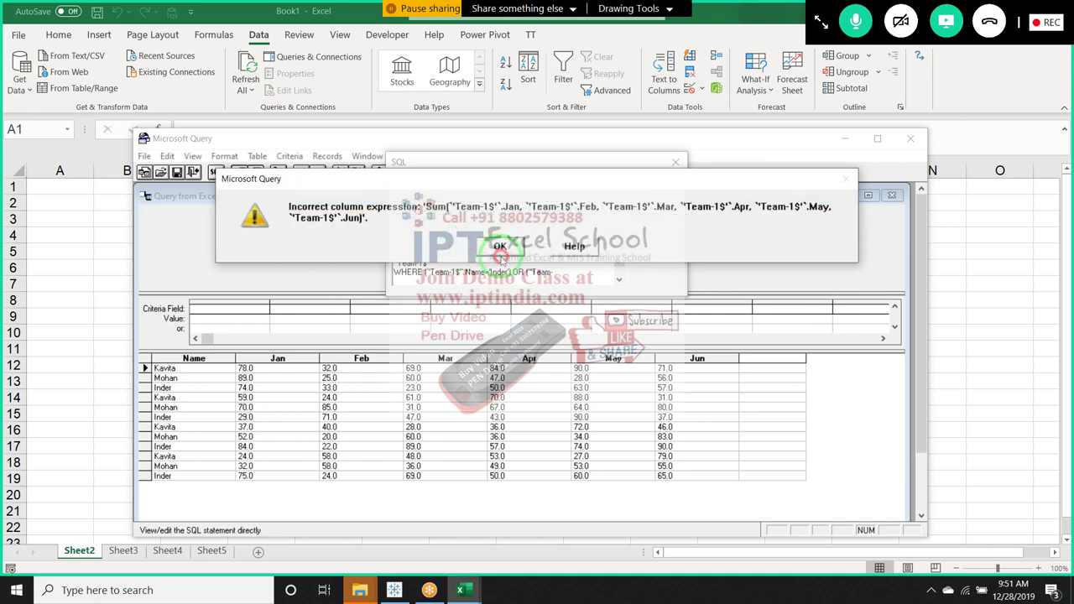
pyautogui.click(501, 247)
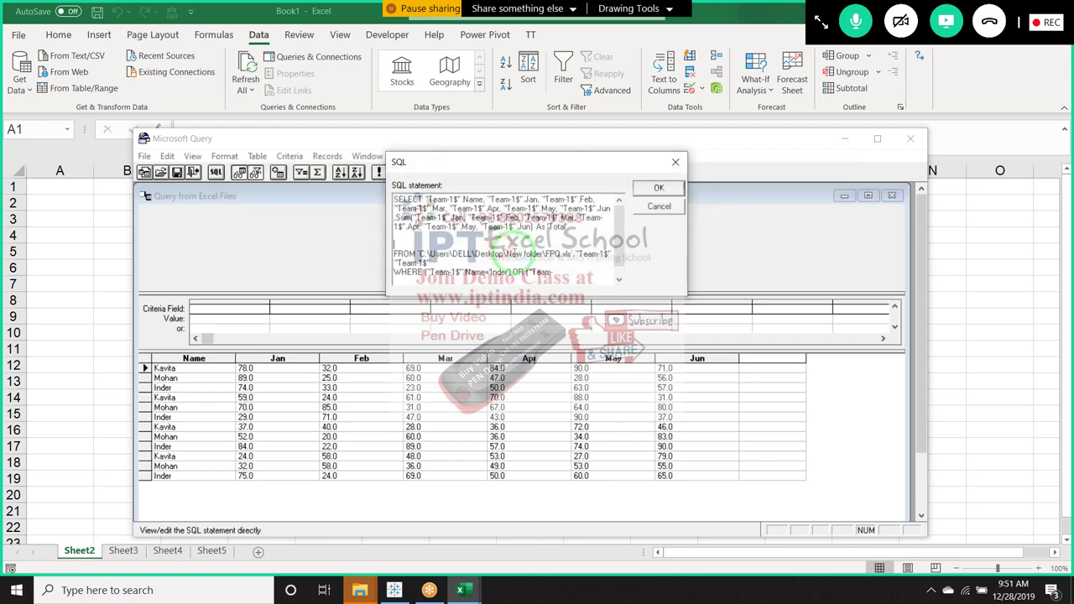
pyautogui.click(658, 187)
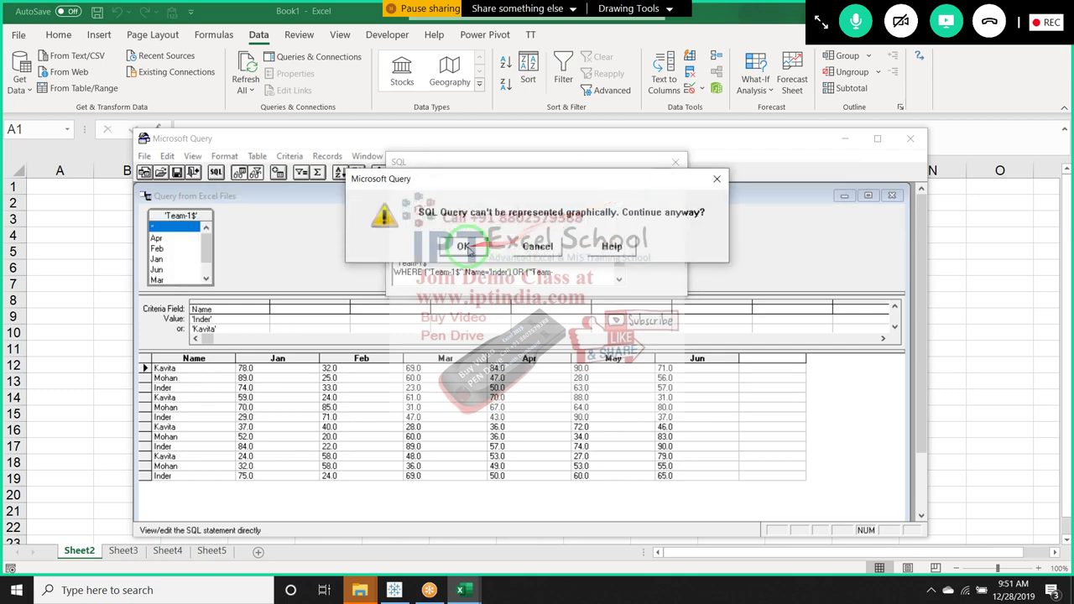
pyautogui.click(466, 247)
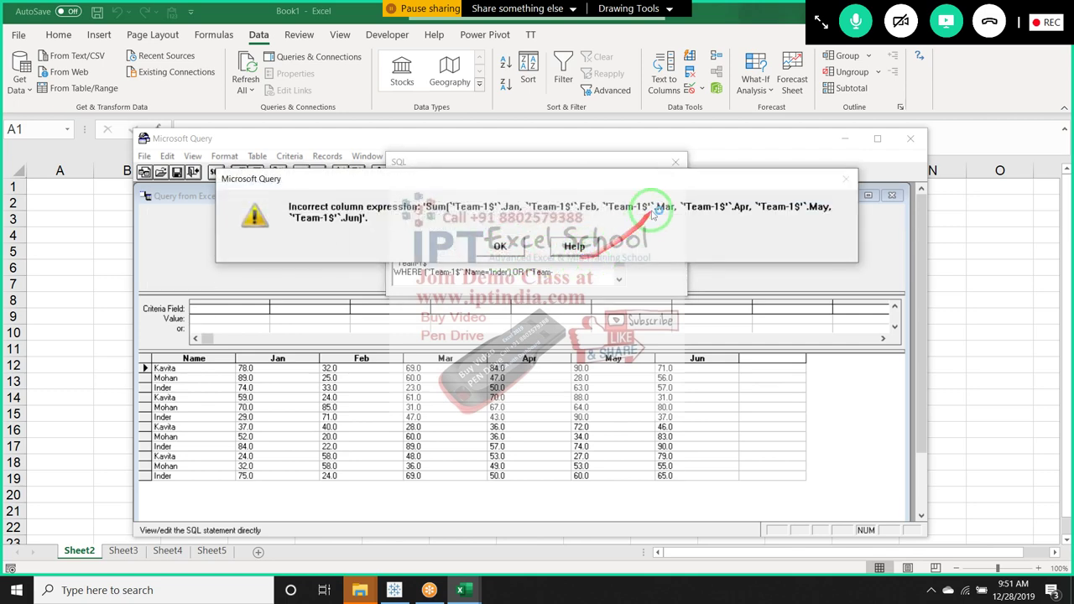
pyautogui.click(574, 246)
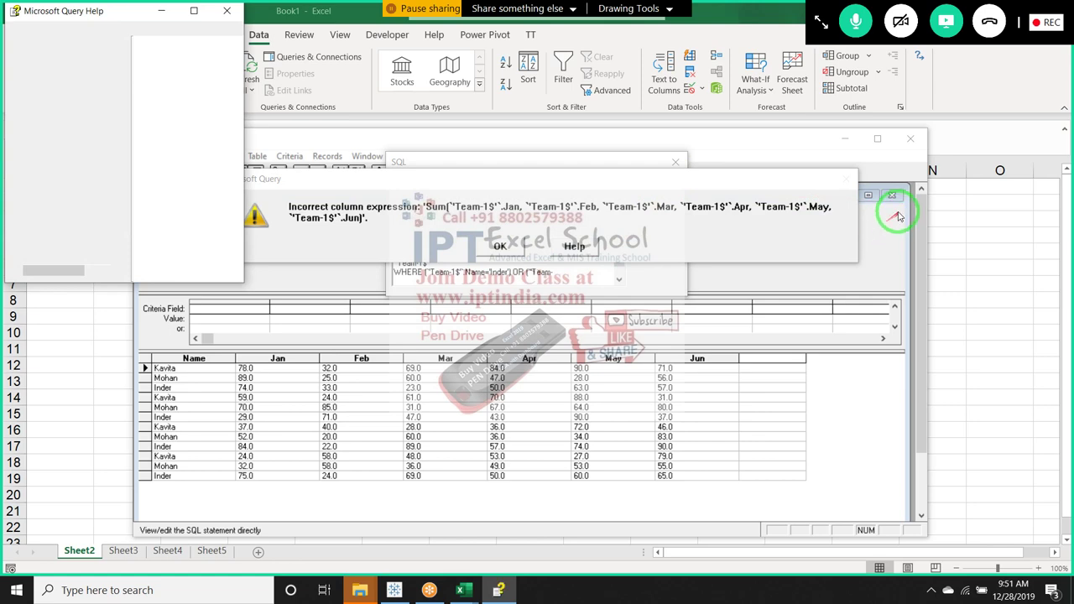
# - Close the error, read through the Microsoft Query Help topic maximized, then dismiss the Help window
pyautogui.click(499, 245)
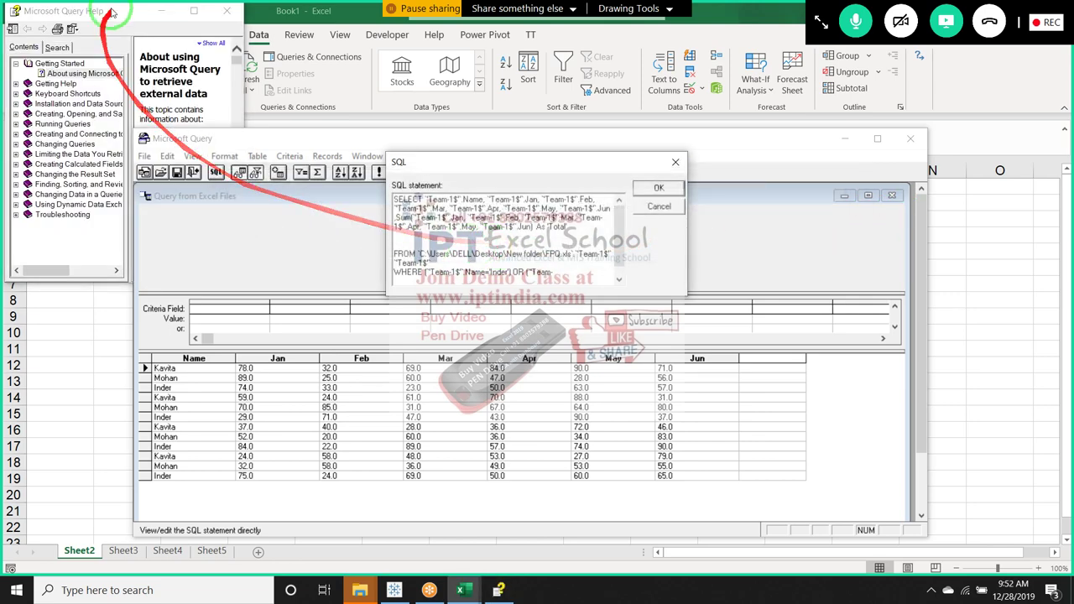
pyautogui.click(193, 10)
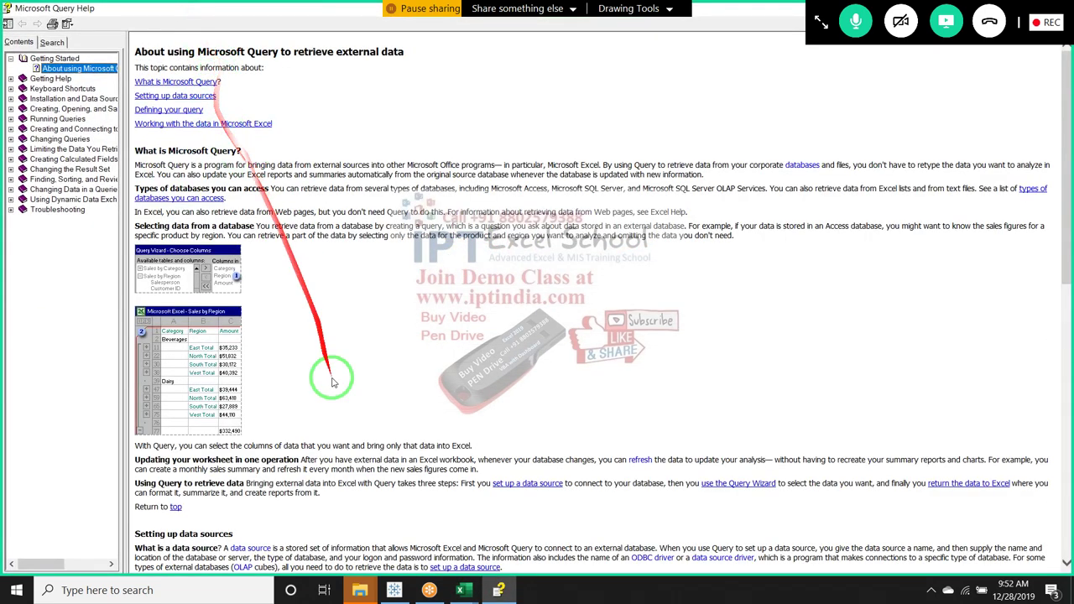
pyautogui.scroll(-4, 331, 382)
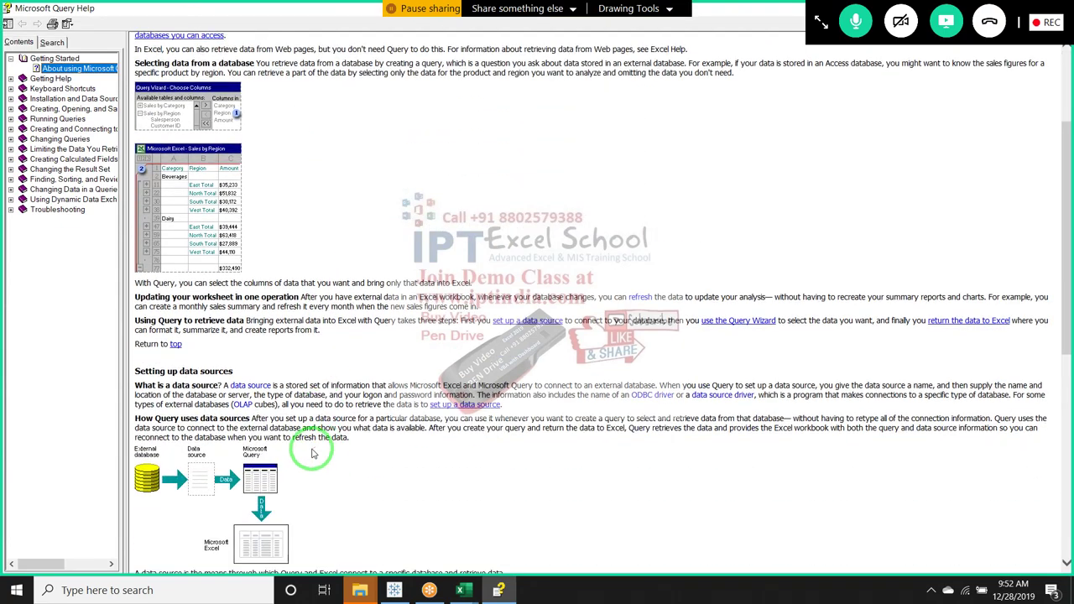
pyautogui.scroll(-5, 312, 457)
pyautogui.scroll(-6, 312, 458)
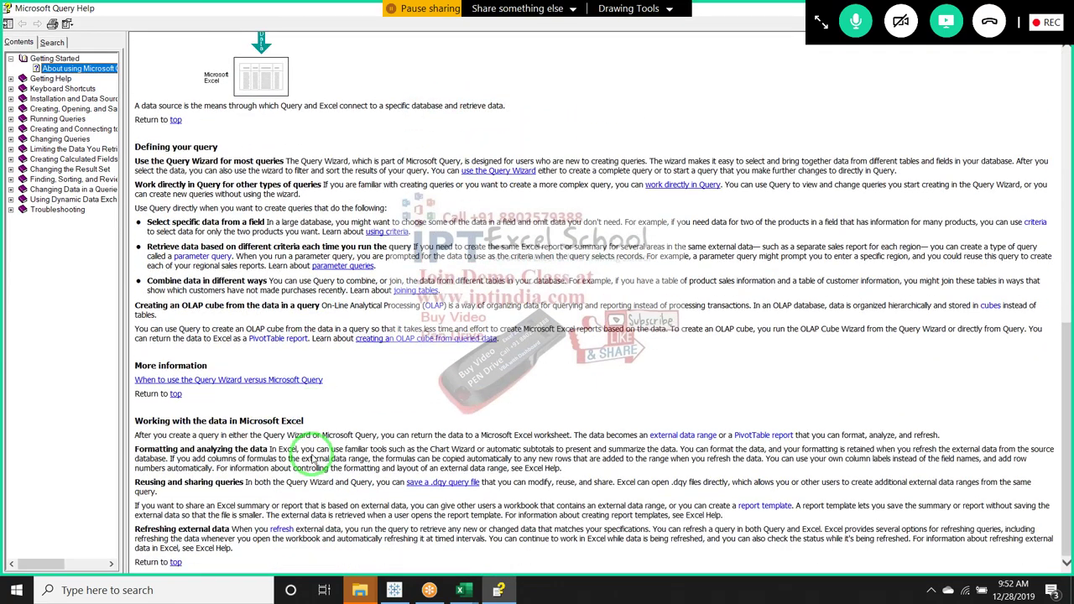
pyautogui.scroll(10, 285, 126)
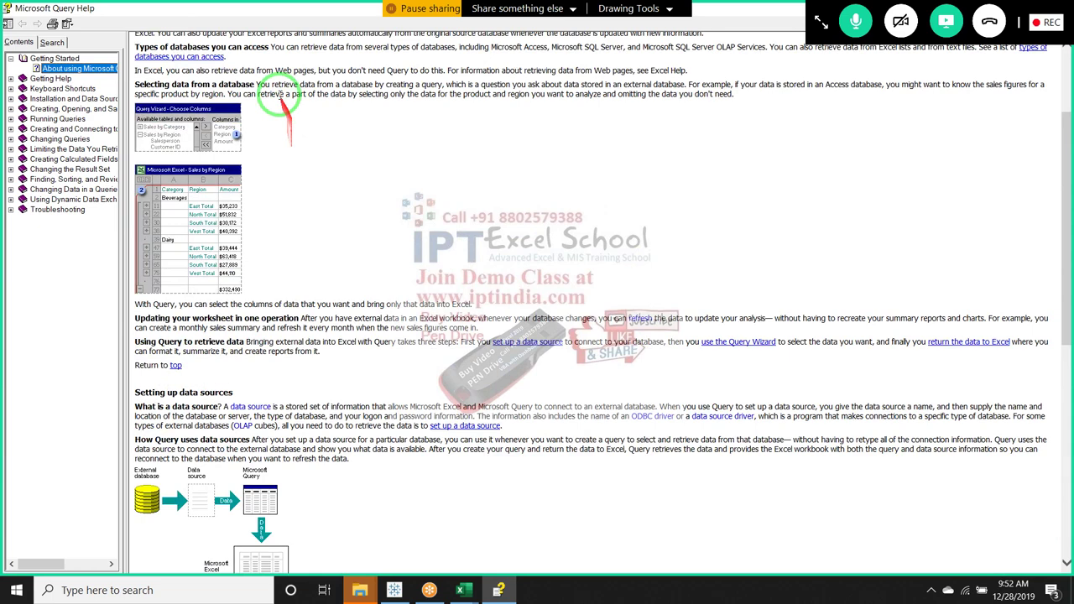
pyautogui.doubleClick(225, 12)
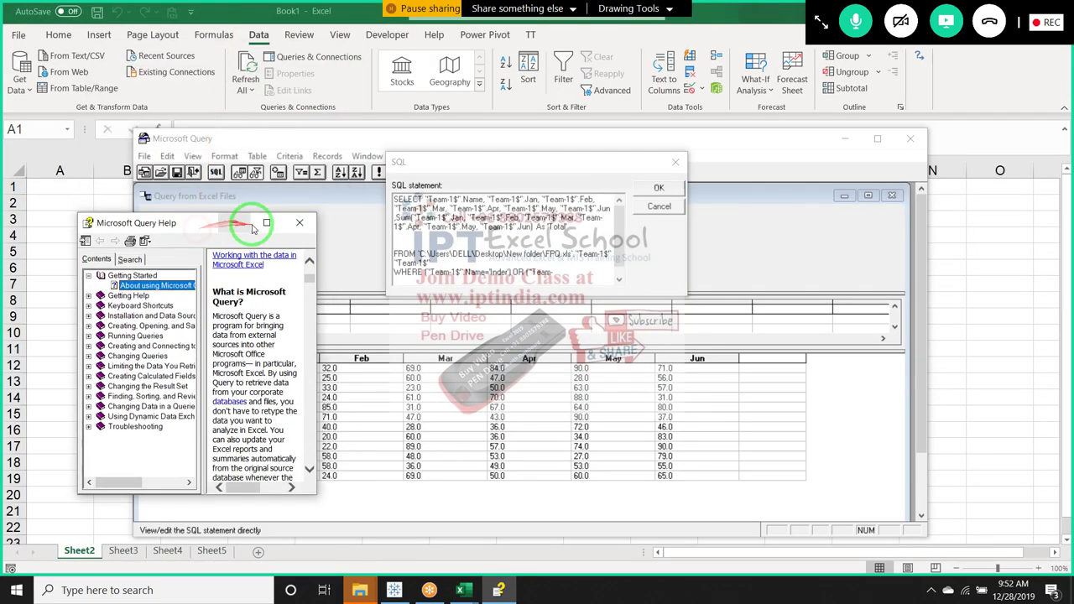
pyautogui.click(299, 223)
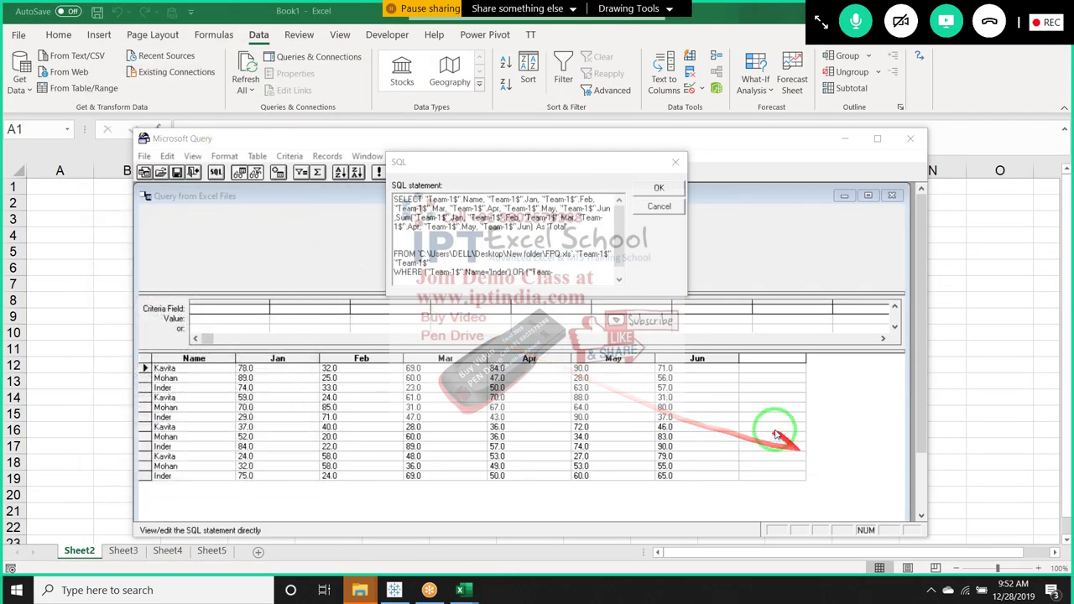
# - Apply the SQL and try adding a Total column beside Jun, dismissing the 'Too few parameters' error
pyautogui.click(659, 187)
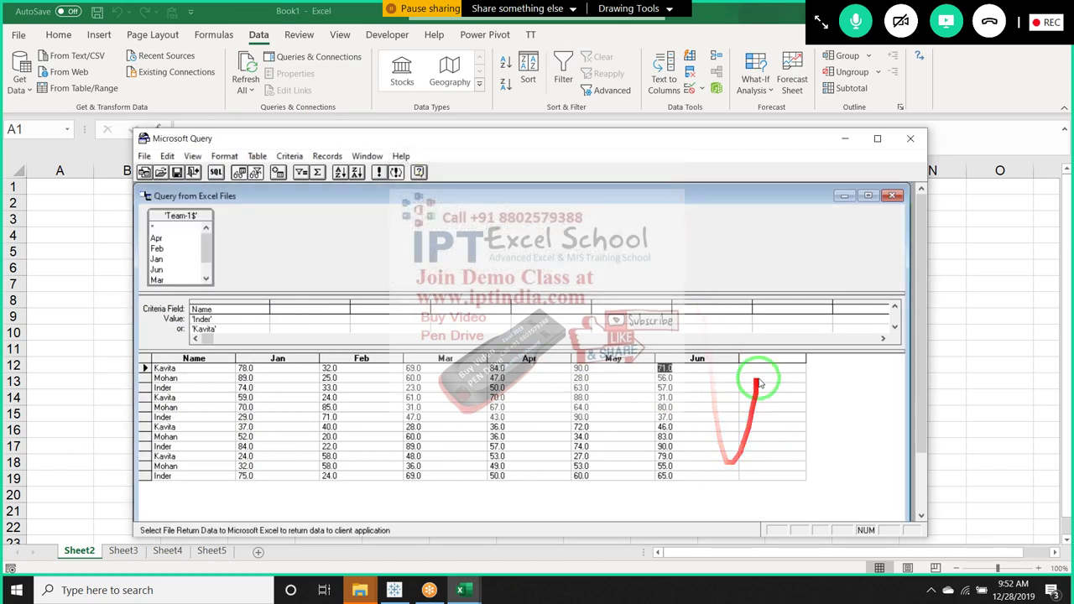
pyautogui.click(732, 358)
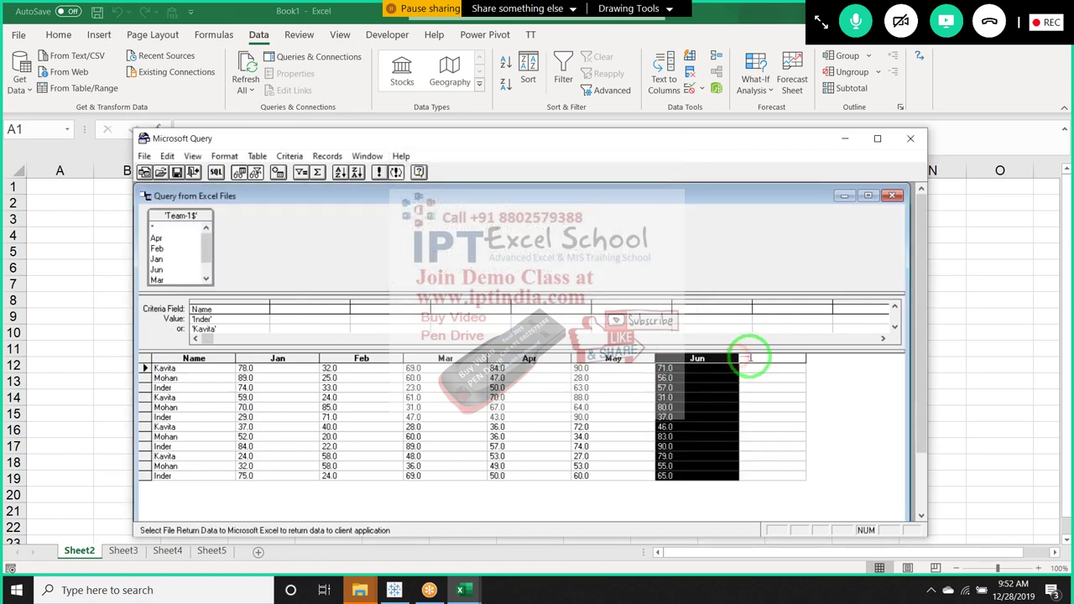
pyautogui.click(762, 360)
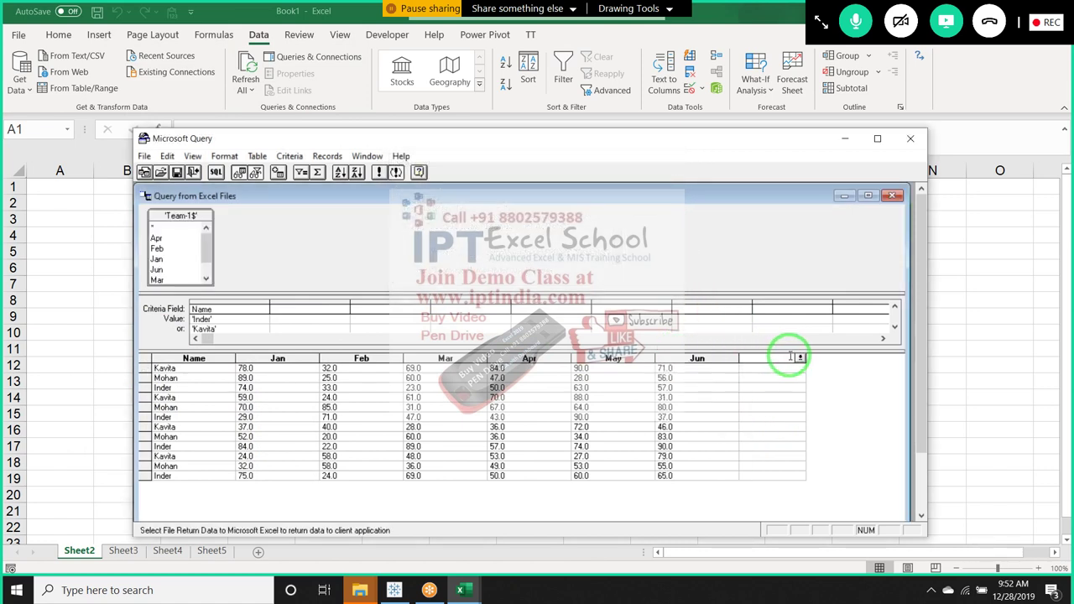
pyautogui.click(800, 358)
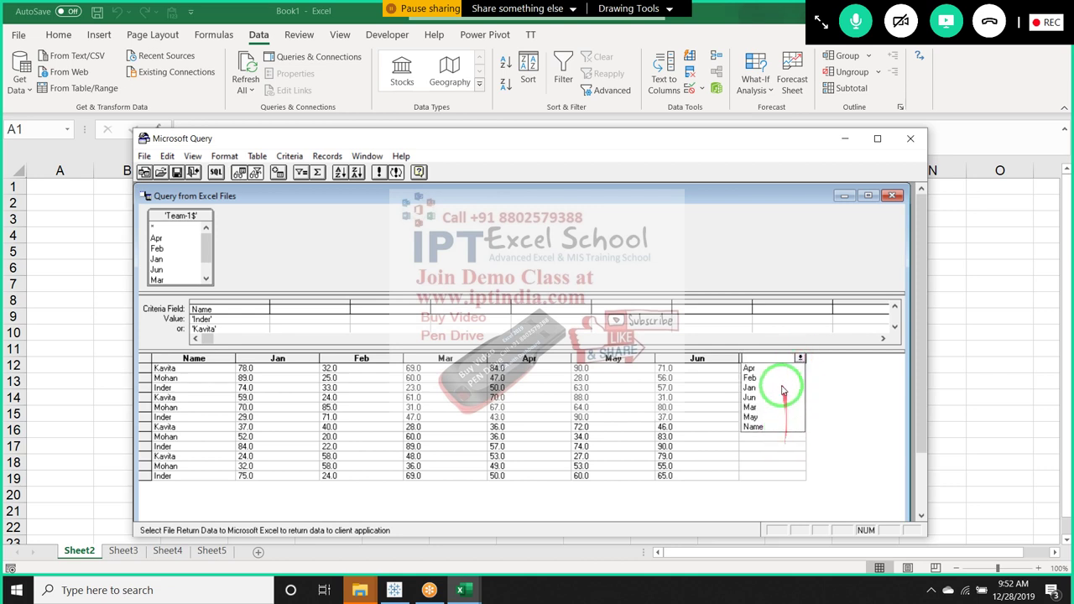
pyautogui.press('Escape')
pyautogui.write('Total')
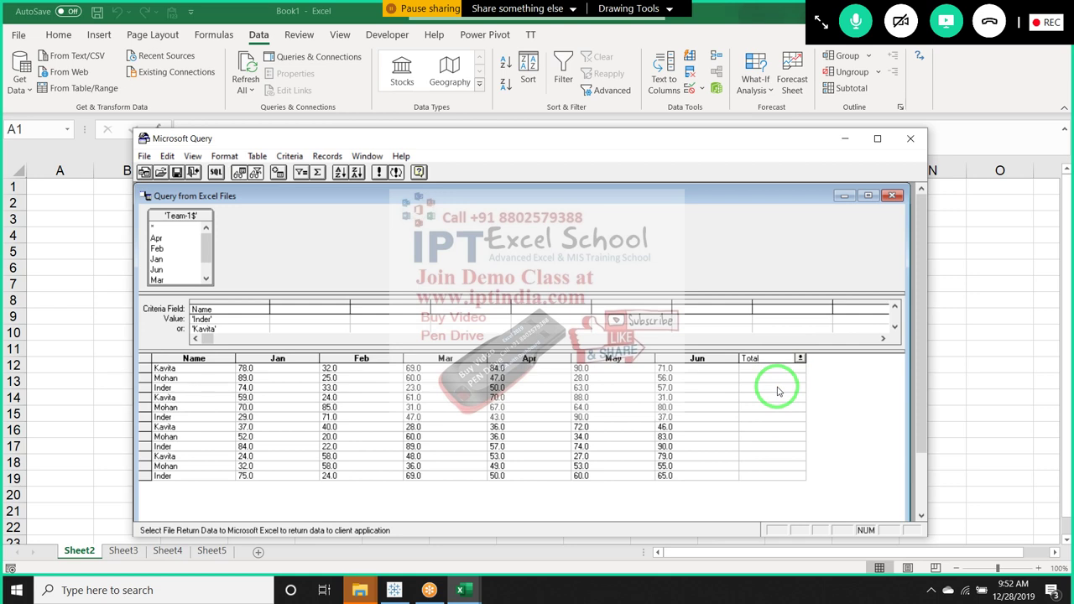
pyautogui.press('Return')
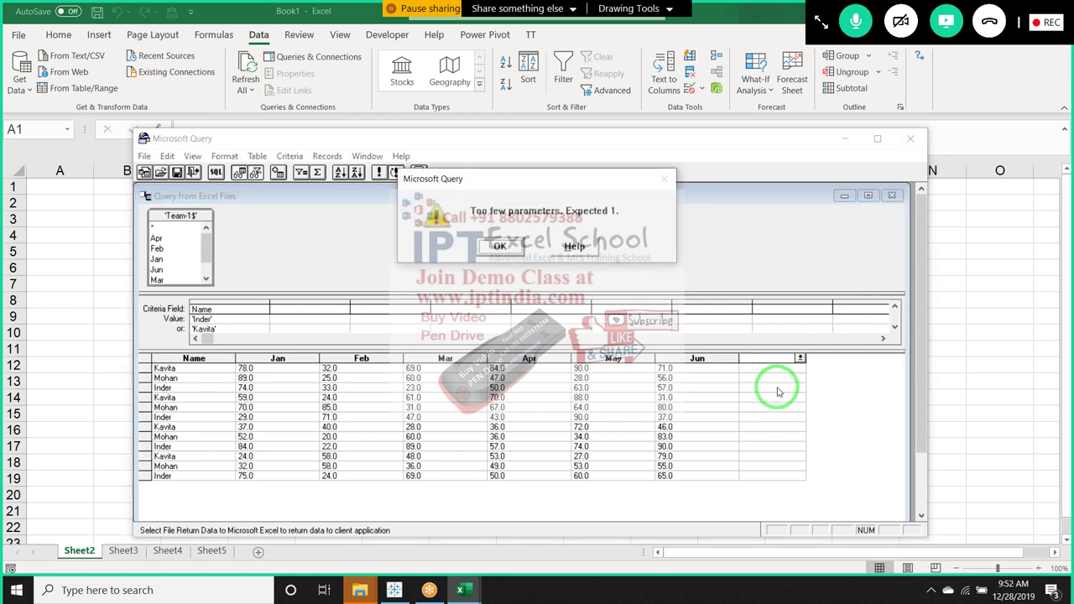
pyautogui.press('Return')
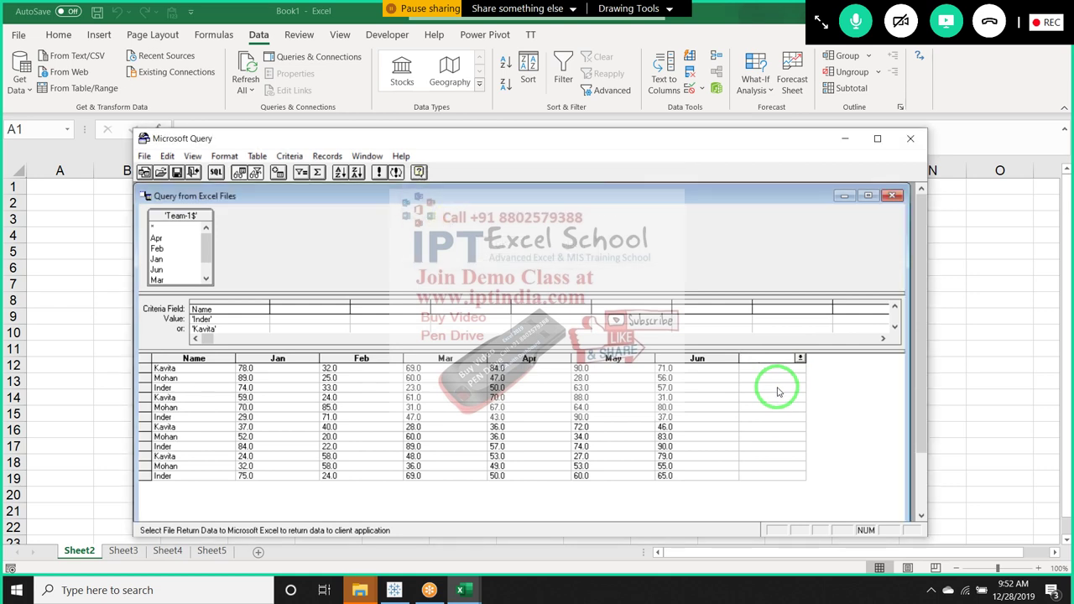
pyautogui.scroll(-4, 118, 268)
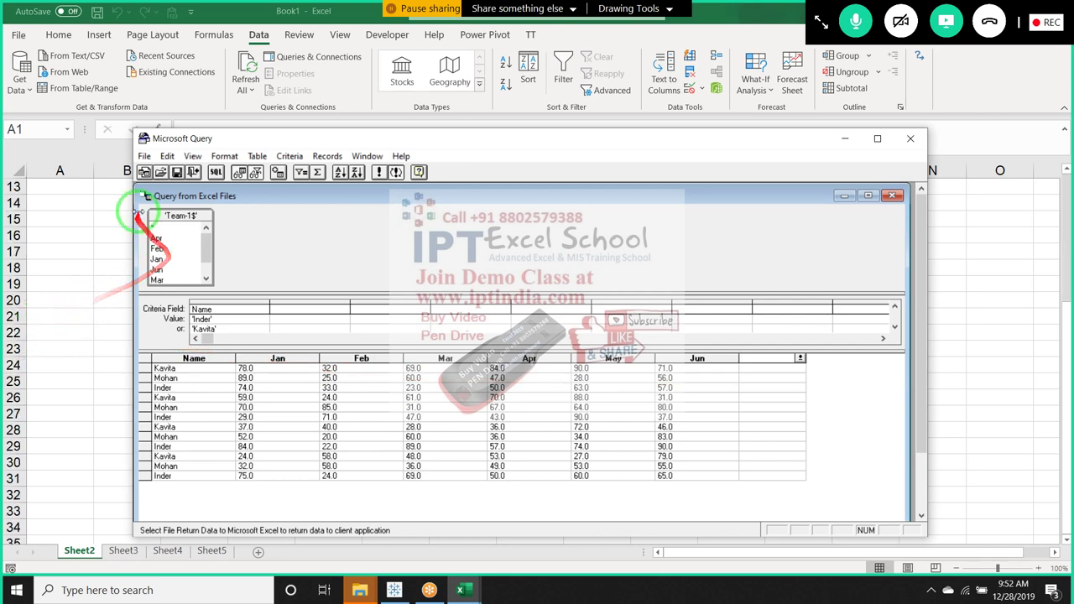
# - Return the query results to Excel as a PivotTable Report at A1
pyautogui.click(145, 156)
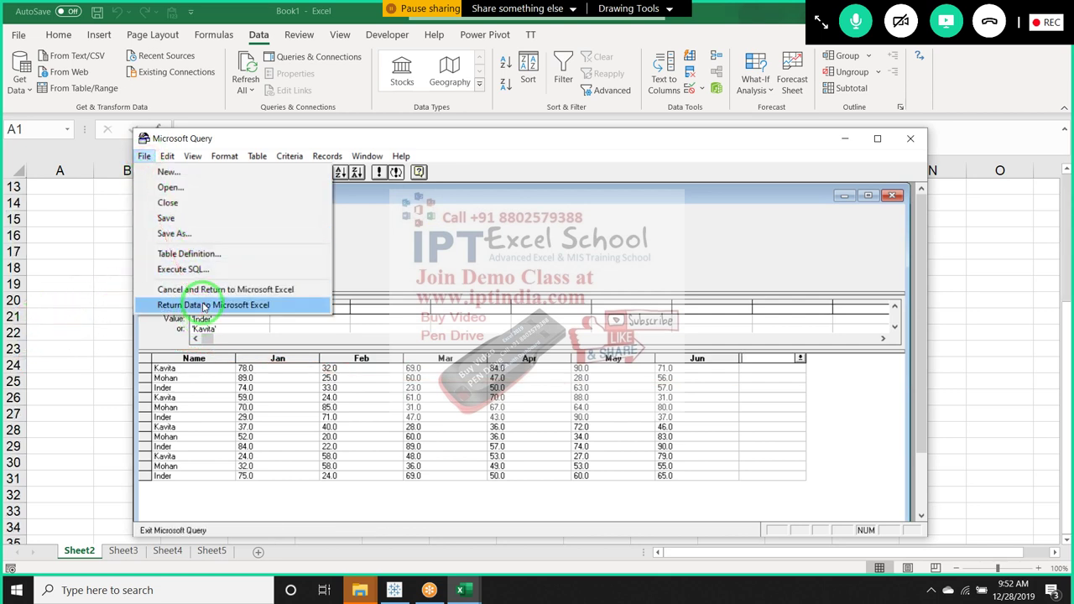
pyautogui.click(204, 307)
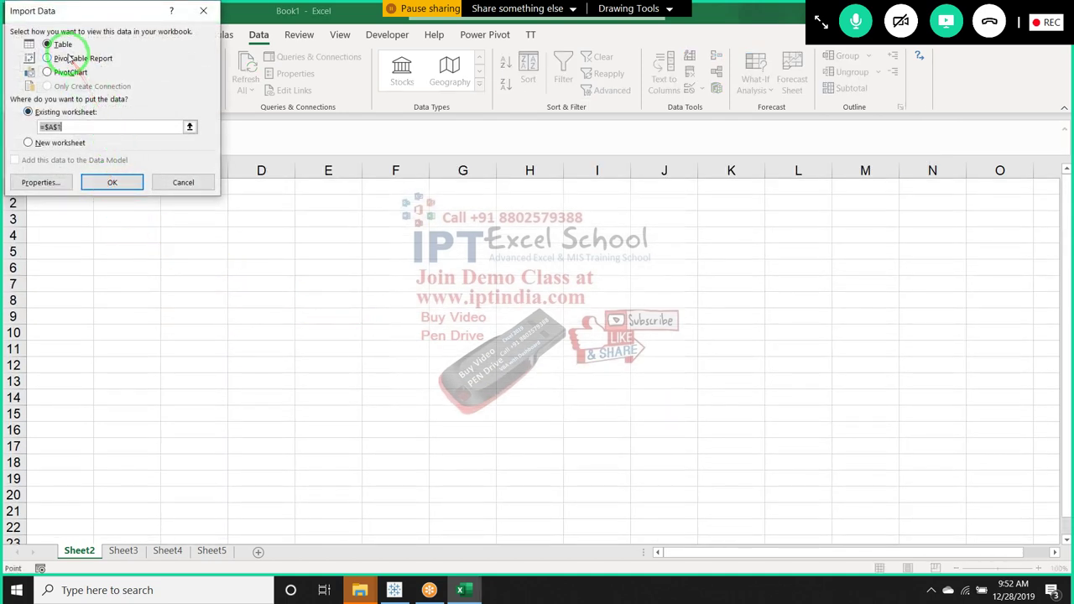
pyautogui.click(69, 58)
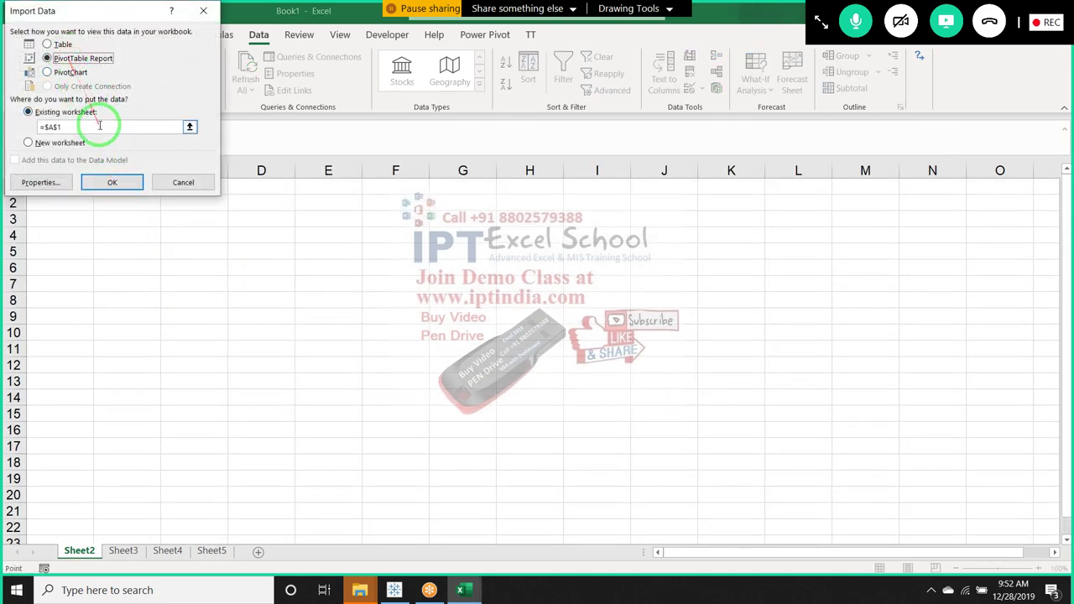
pyautogui.click(126, 184)
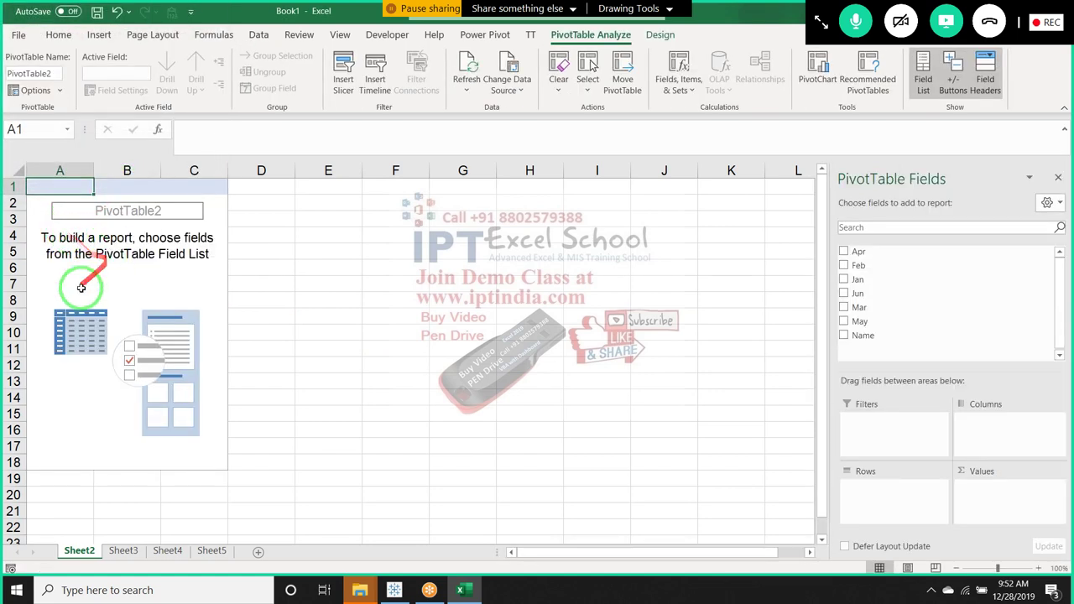
# - Put Name in Rows and Sum of Apr in Values, then close the field list
pyautogui.moveTo(863, 335); pyautogui.dragTo(894, 491)
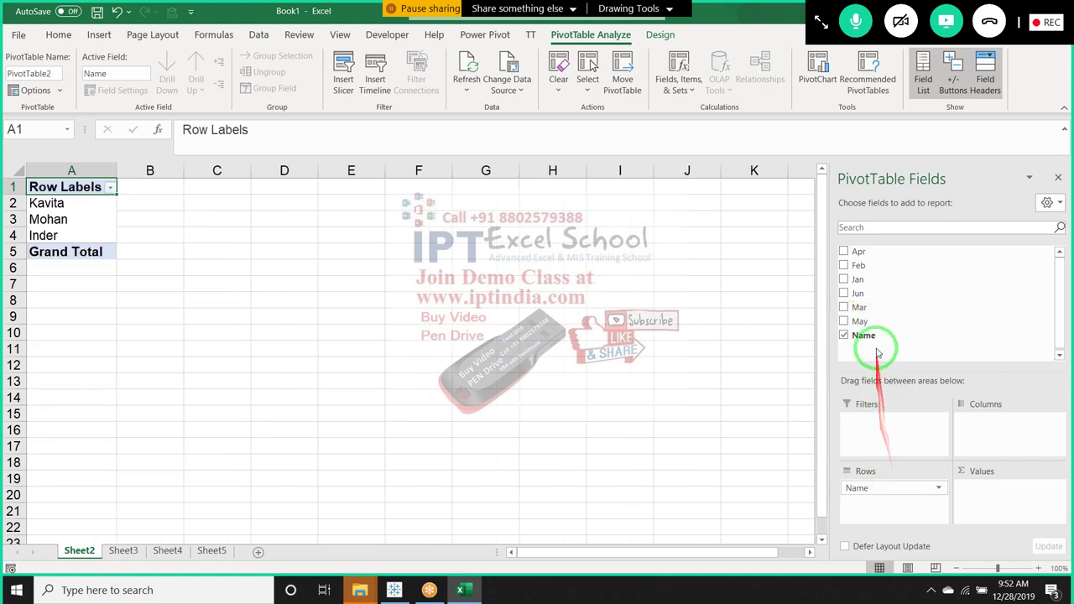
pyautogui.moveTo(858, 251); pyautogui.dragTo(1000, 522)
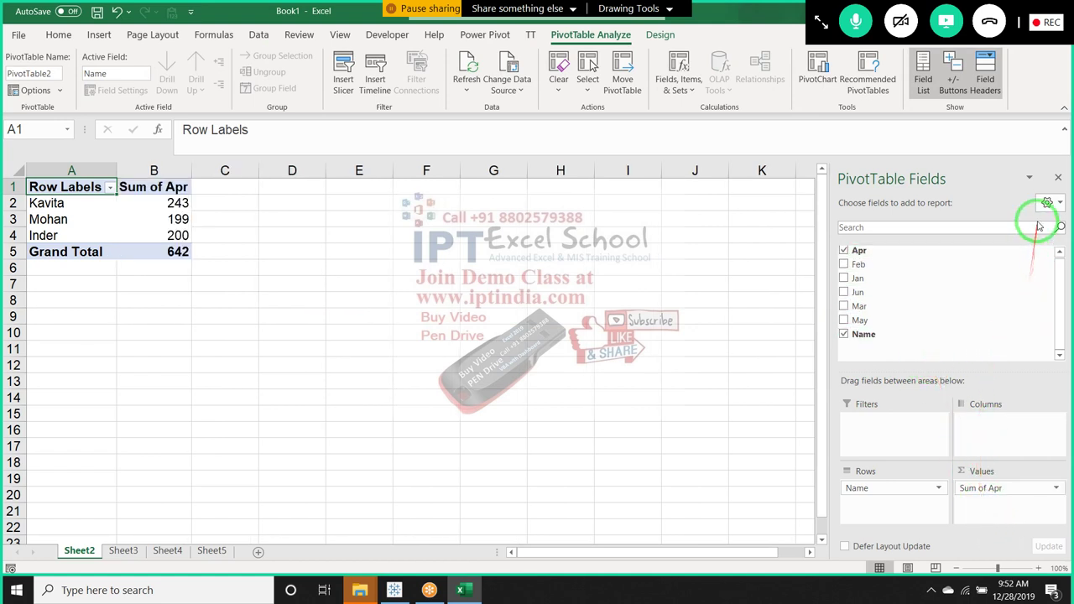
pyautogui.click(1059, 177)
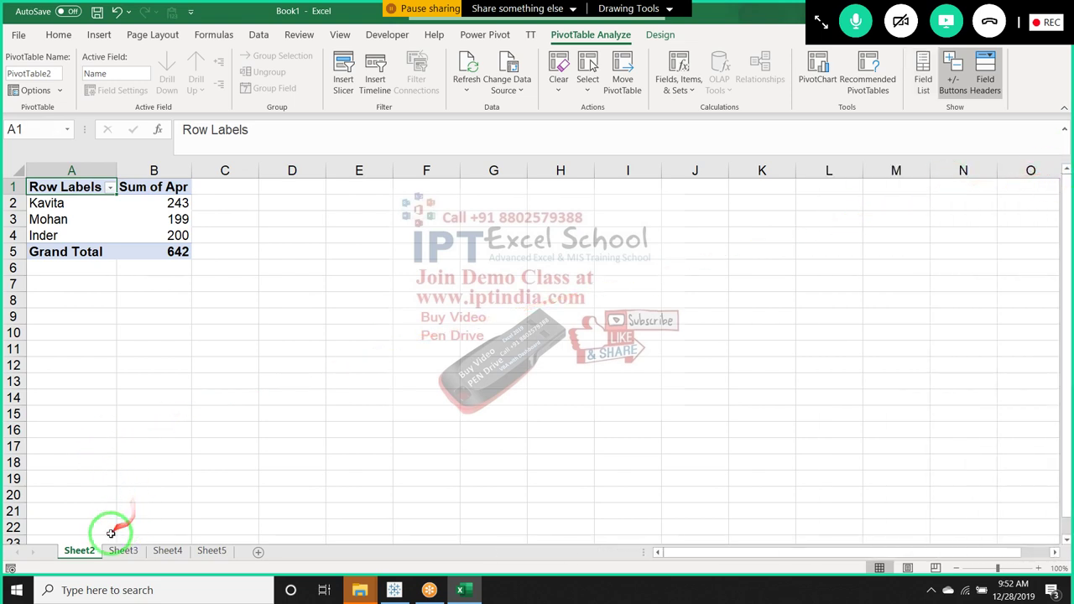
# - Delete Sheet2 from the workbook
pyautogui.rightClick(79, 550)
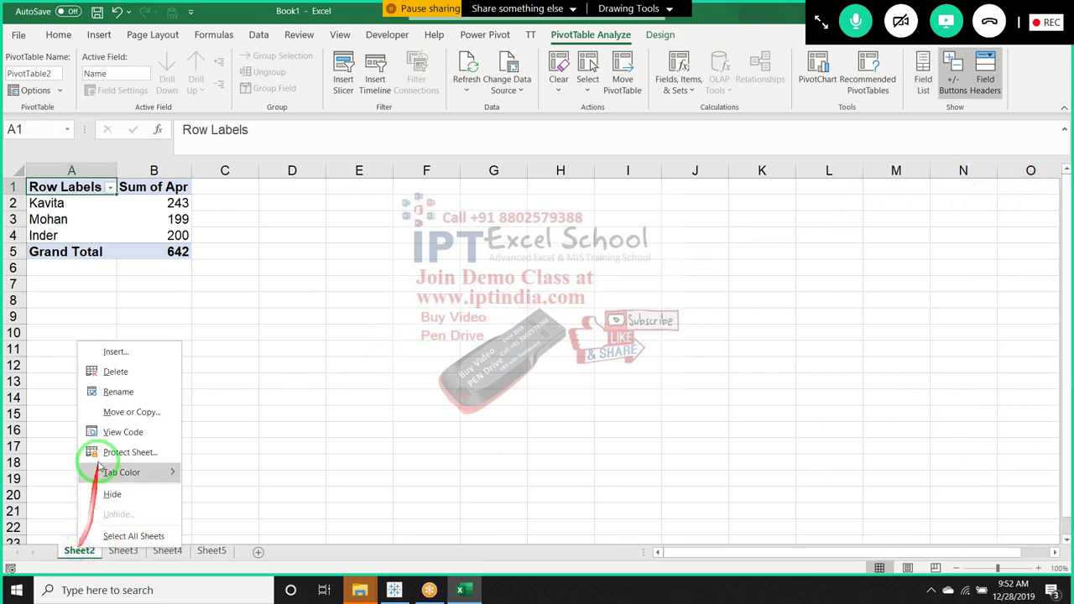
pyautogui.click(114, 371)
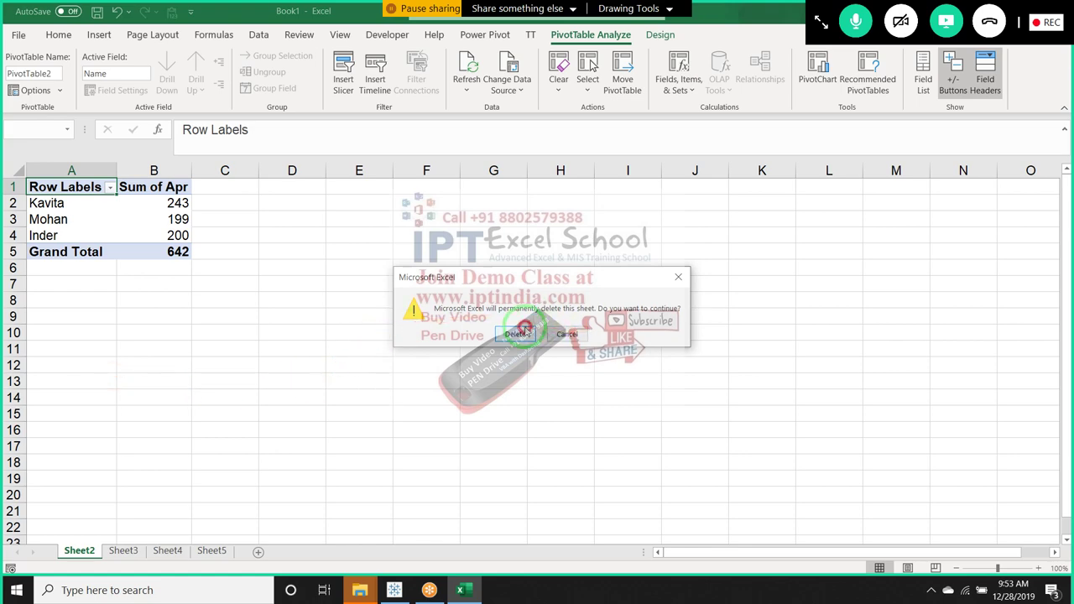
pyautogui.click(524, 329)
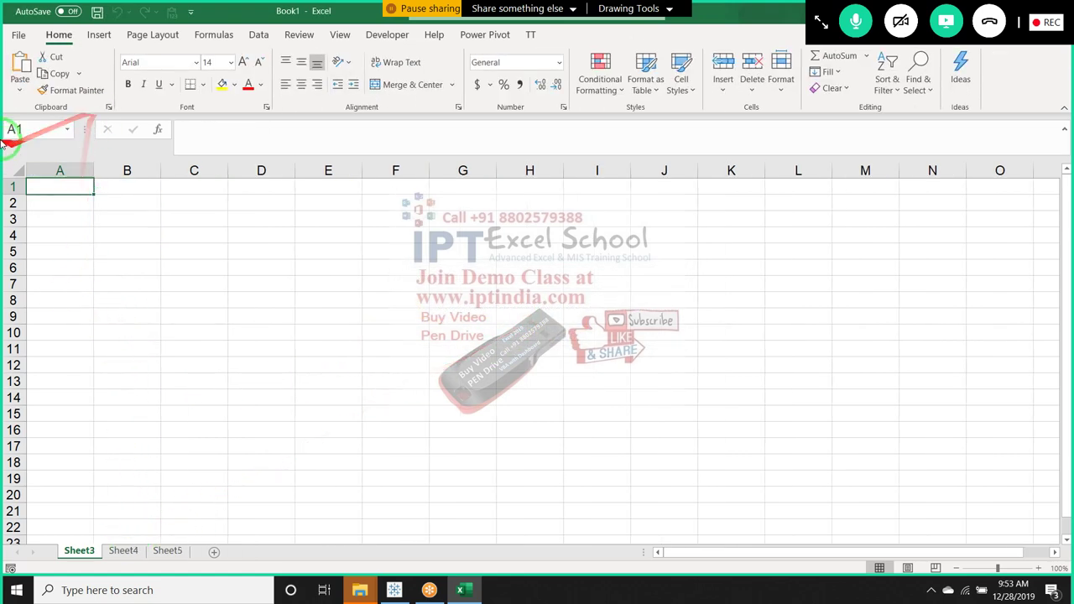
# - Import the PPQ workbook from Desktop\New folder via Get Data > From Workbook
pyautogui.click(258, 34)
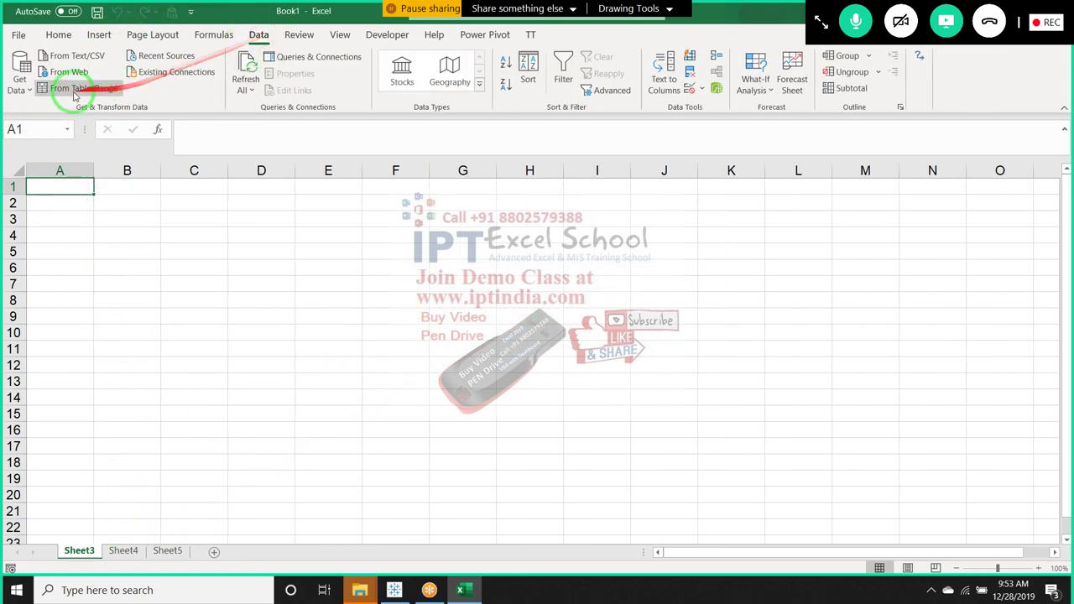
pyautogui.click(24, 80)
pyautogui.moveTo(67, 115)
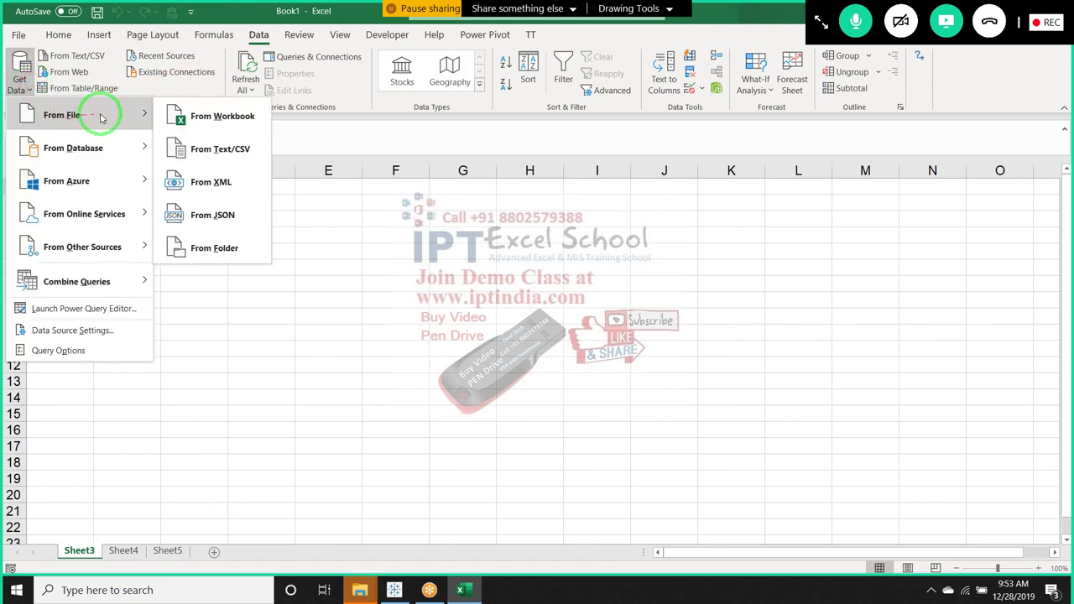
pyautogui.click(177, 116)
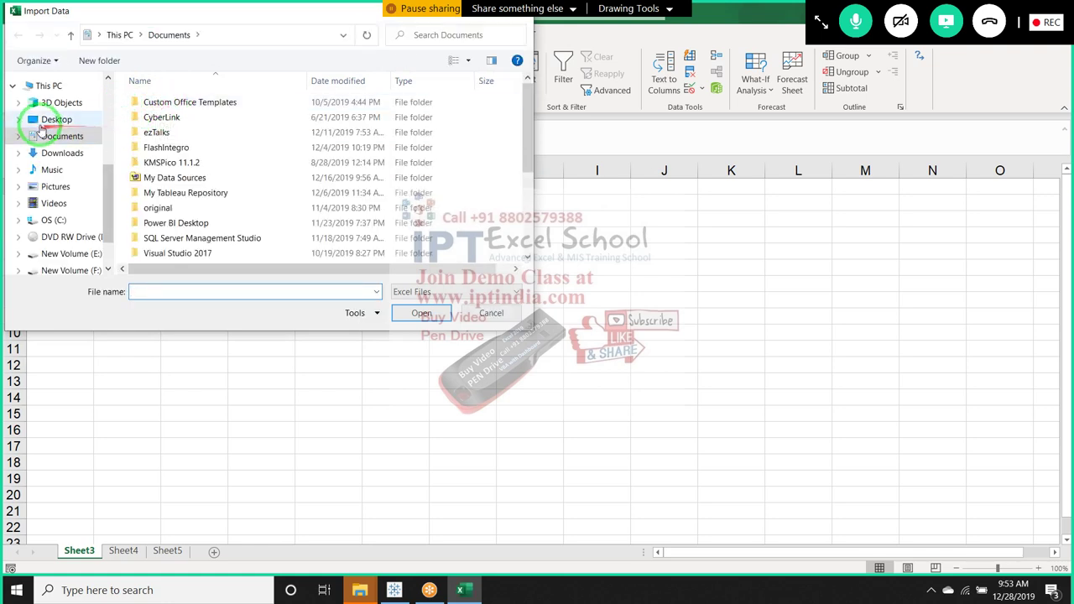
pyautogui.click(52, 119)
pyautogui.doubleClick(152, 102)
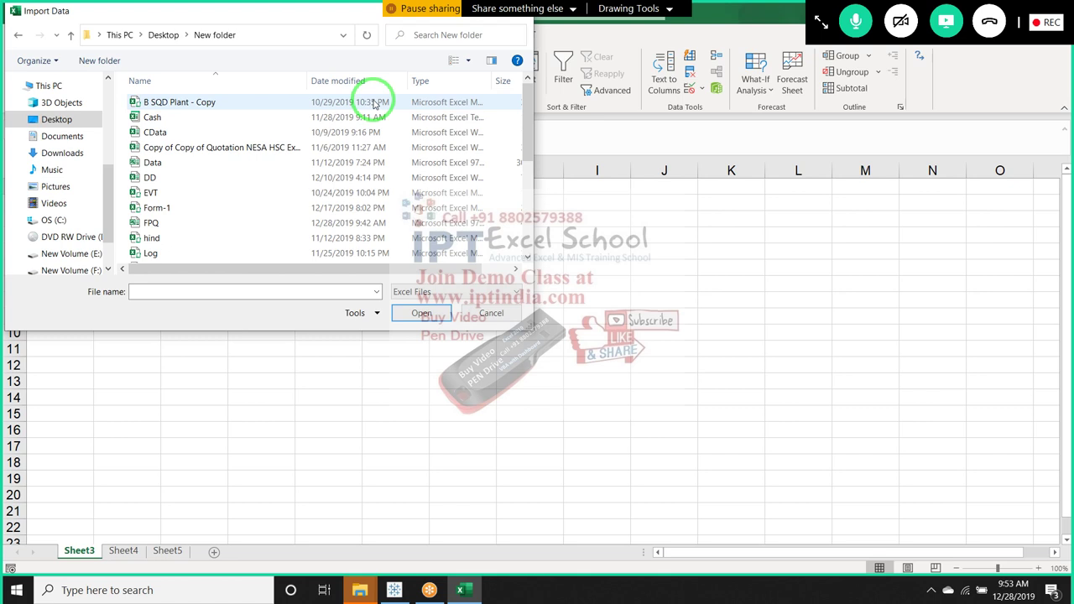
pyautogui.scroll(-1, 195, 239)
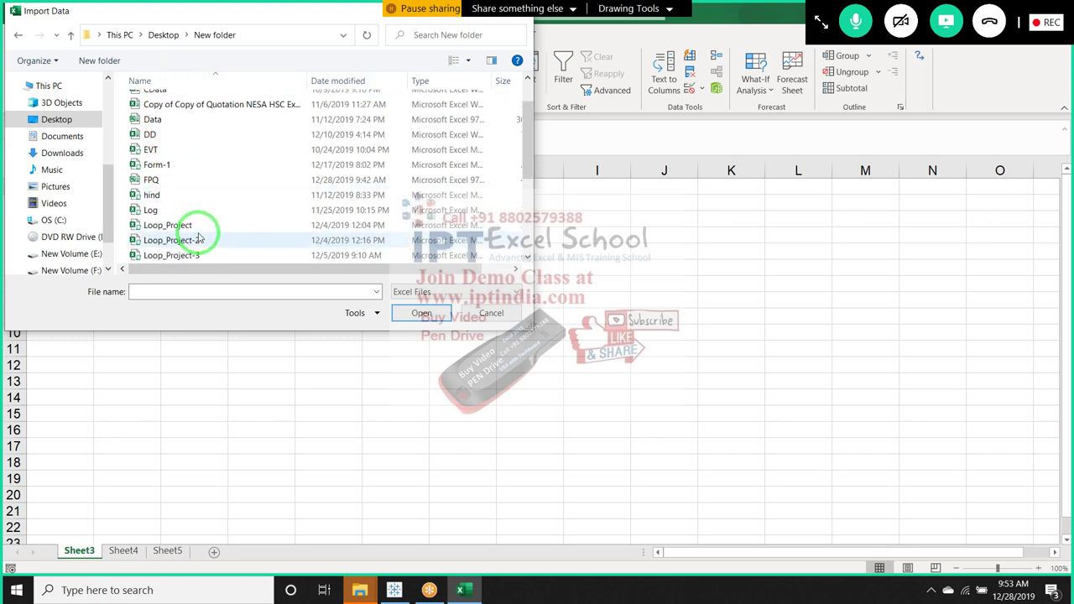
pyautogui.scroll(-1, 197, 239)
pyautogui.scroll(-1, 198, 238)
pyautogui.scroll(-1, 200, 239)
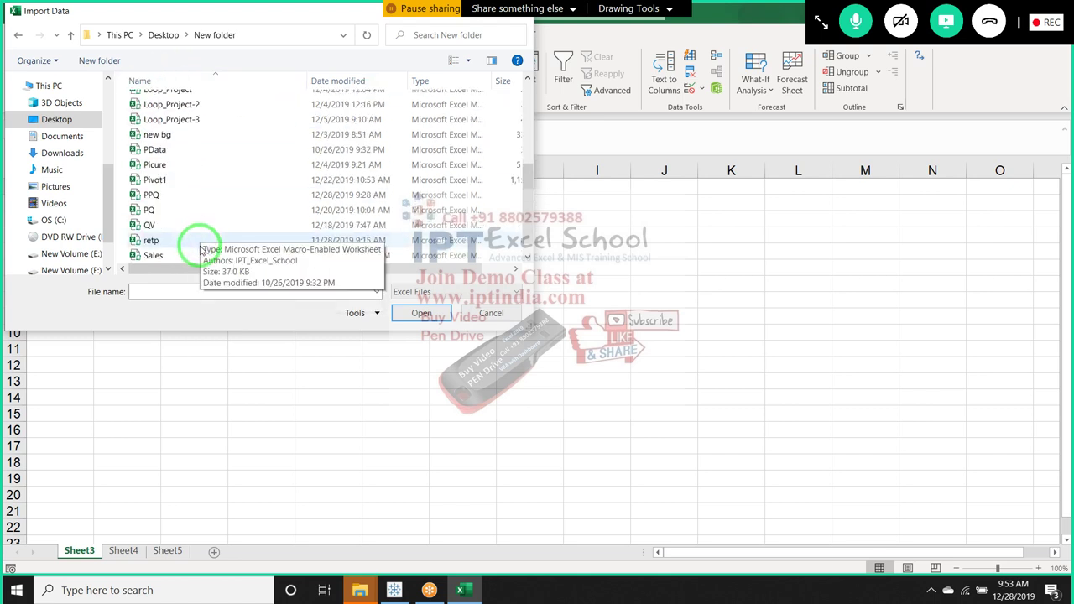
pyautogui.click(201, 200)
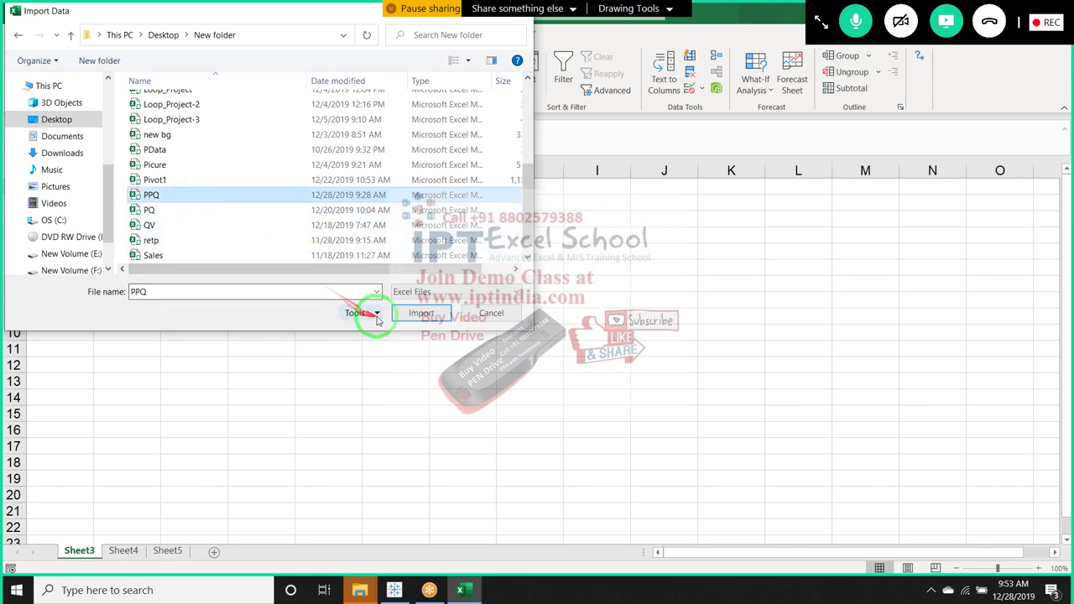
pyautogui.click(428, 318)
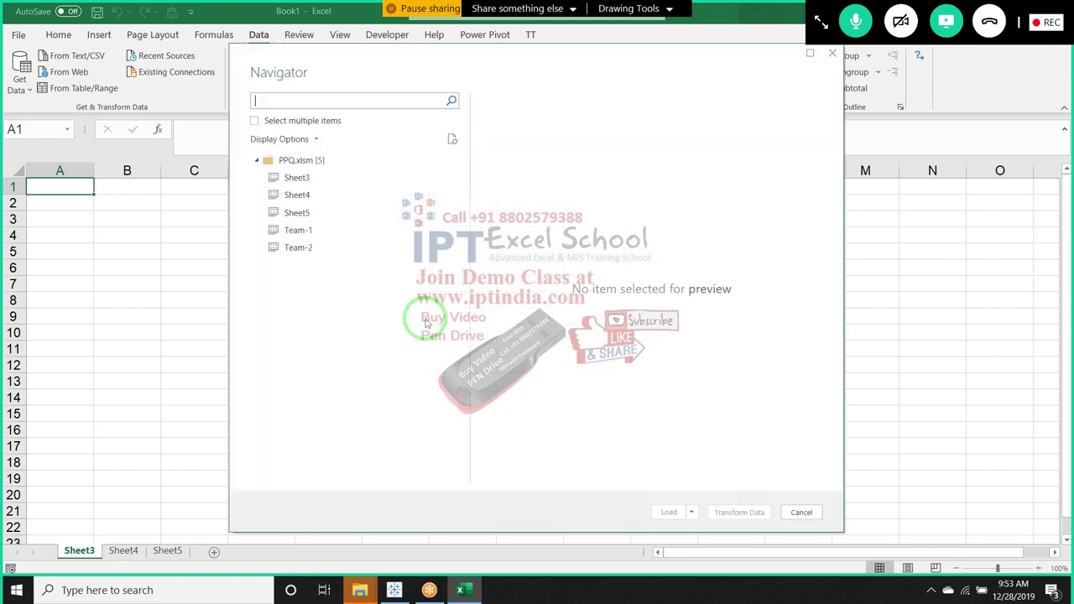
# - Load Team-1 into the Power Query Editor and name a new custom column Total
pyautogui.click(329, 231)
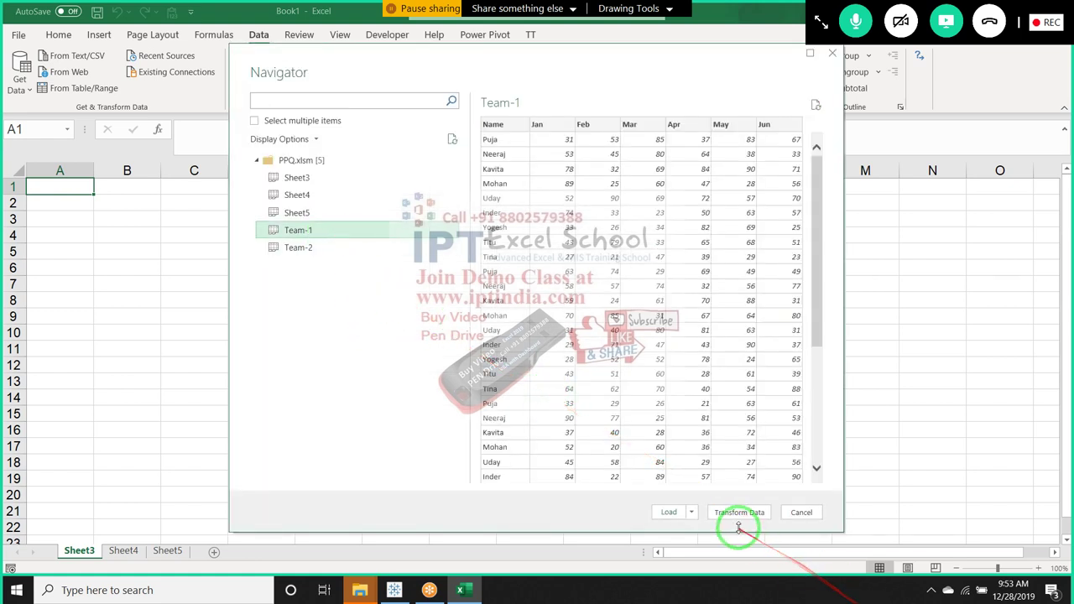
pyautogui.click(741, 521)
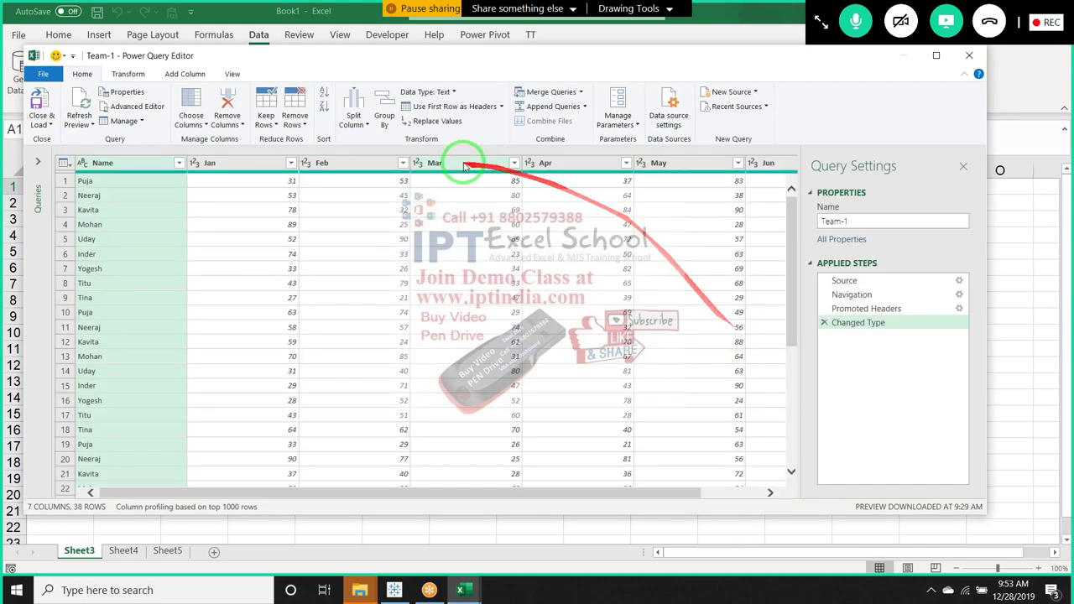
pyautogui.click(165, 74)
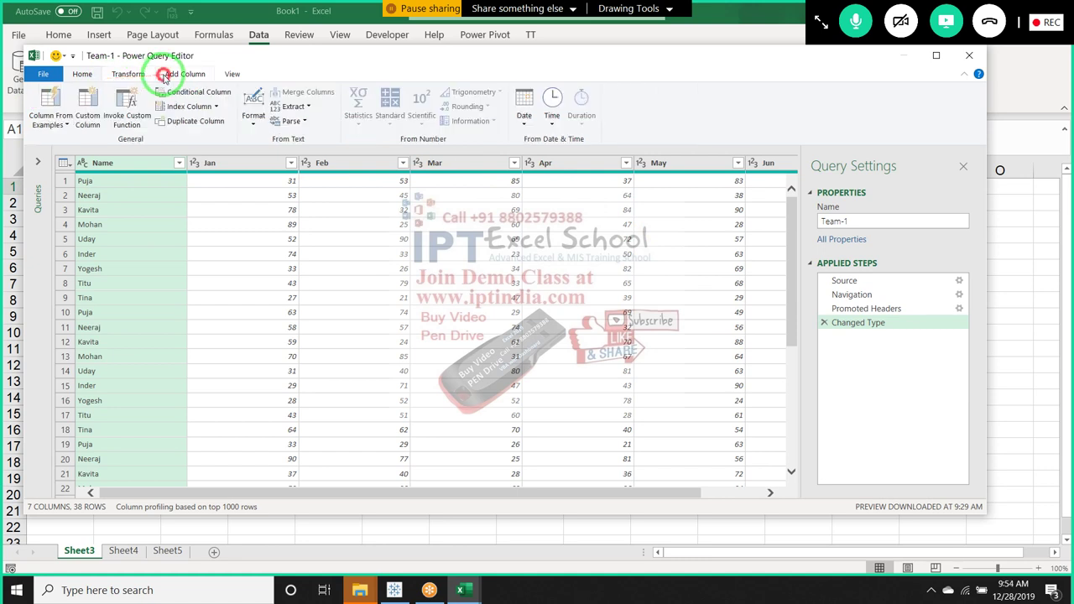
pyautogui.click(99, 112)
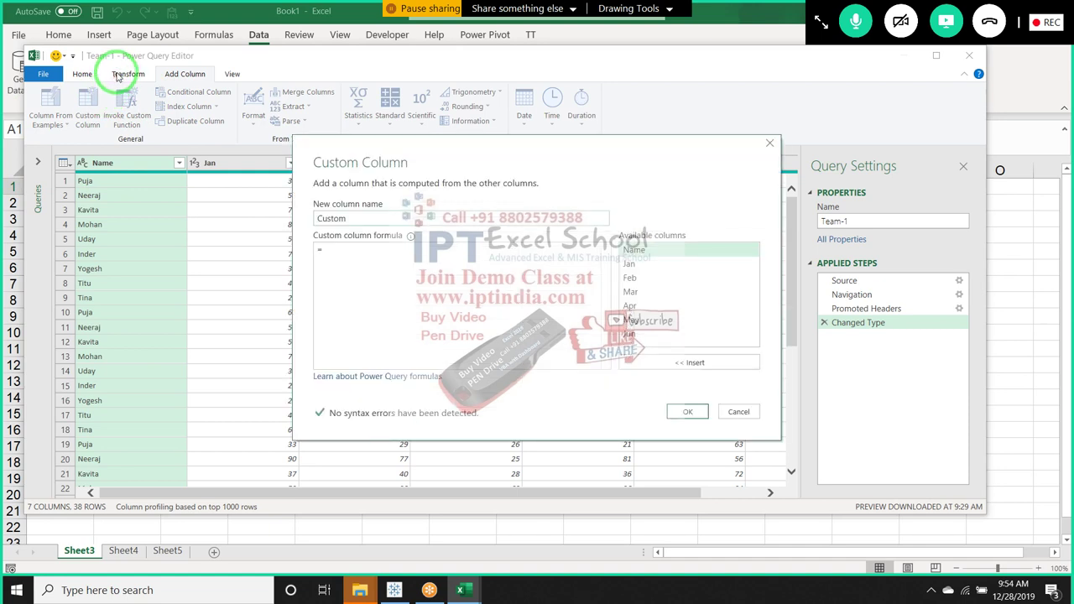
pyautogui.doubleClick(343, 219)
pyautogui.write('Total')
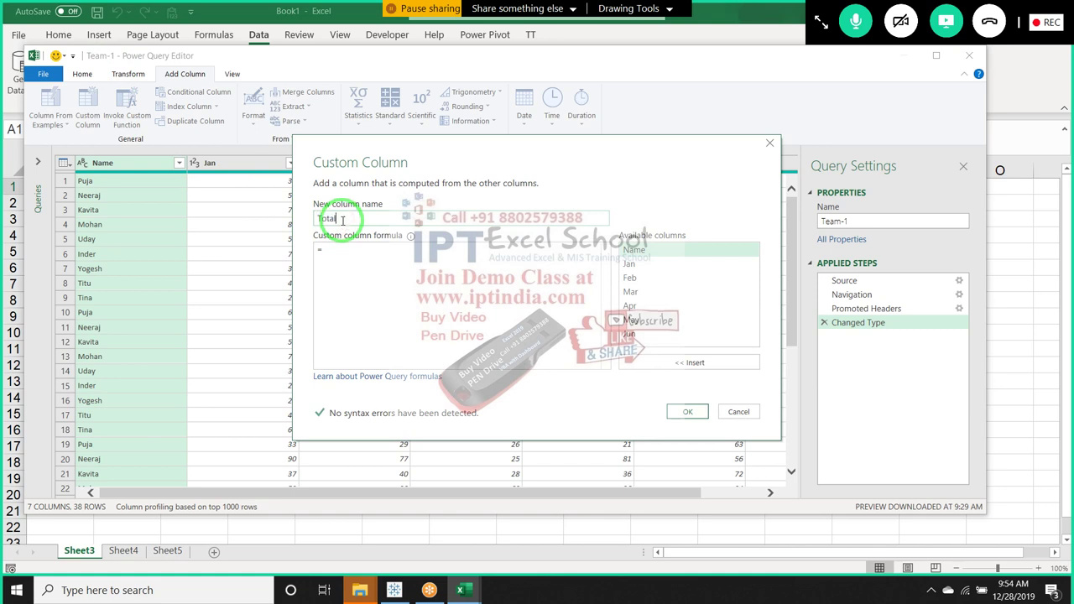
pyautogui.press('Tab')
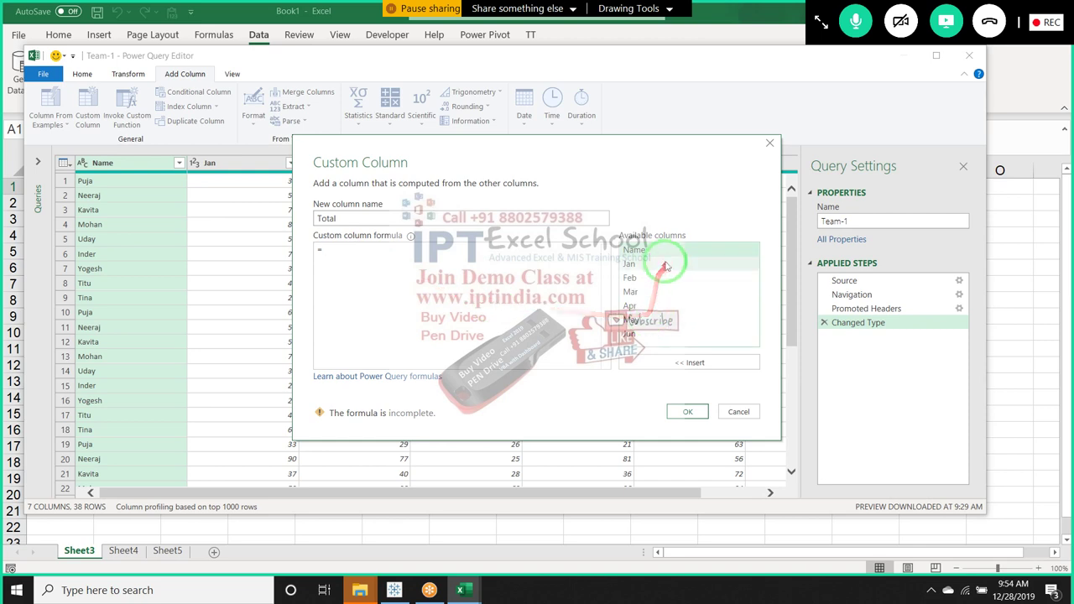
# - Enter the formula [Jan]+[Feb]+[Mar]+[Apr]+[May]+[Jun] and create the Total column
pyautogui.doubleClick(661, 267)
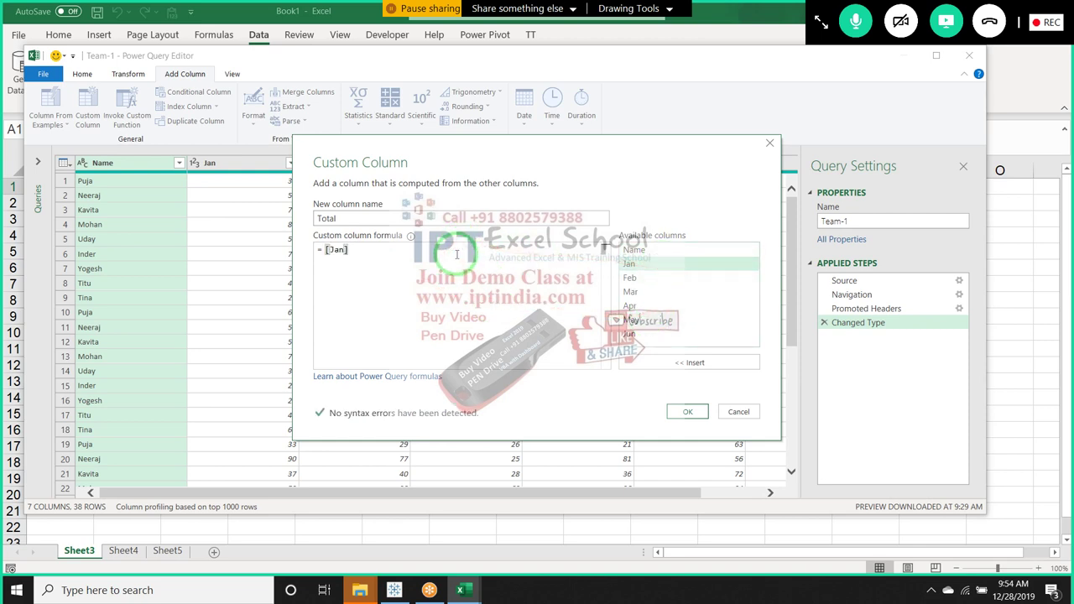
pyautogui.write('+')
pyautogui.click(631, 279)
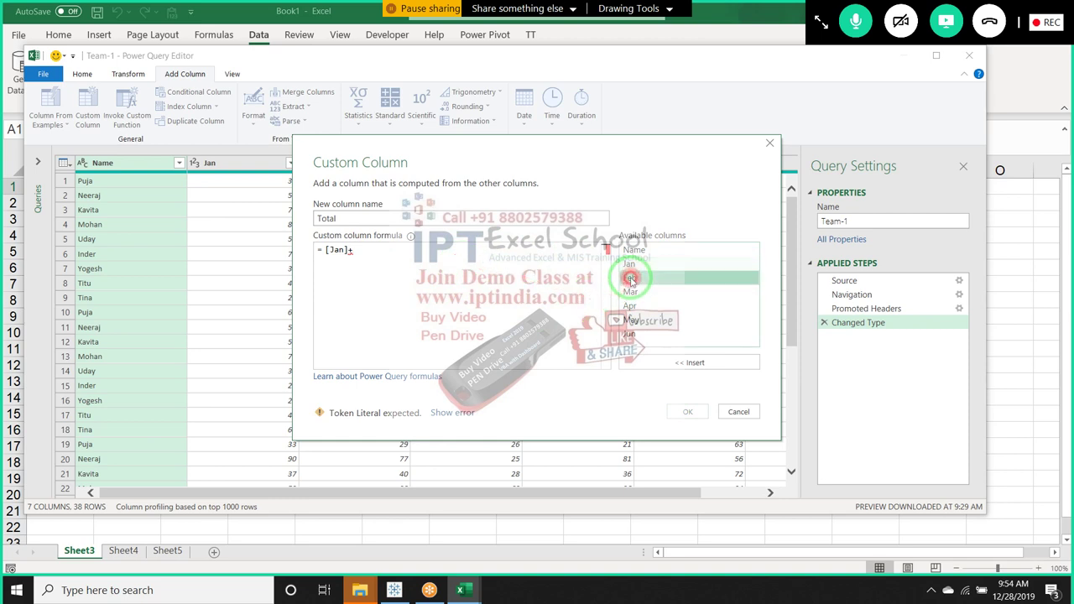
pyautogui.doubleClick(631, 280)
pyautogui.write('+')
pyautogui.click(651, 293)
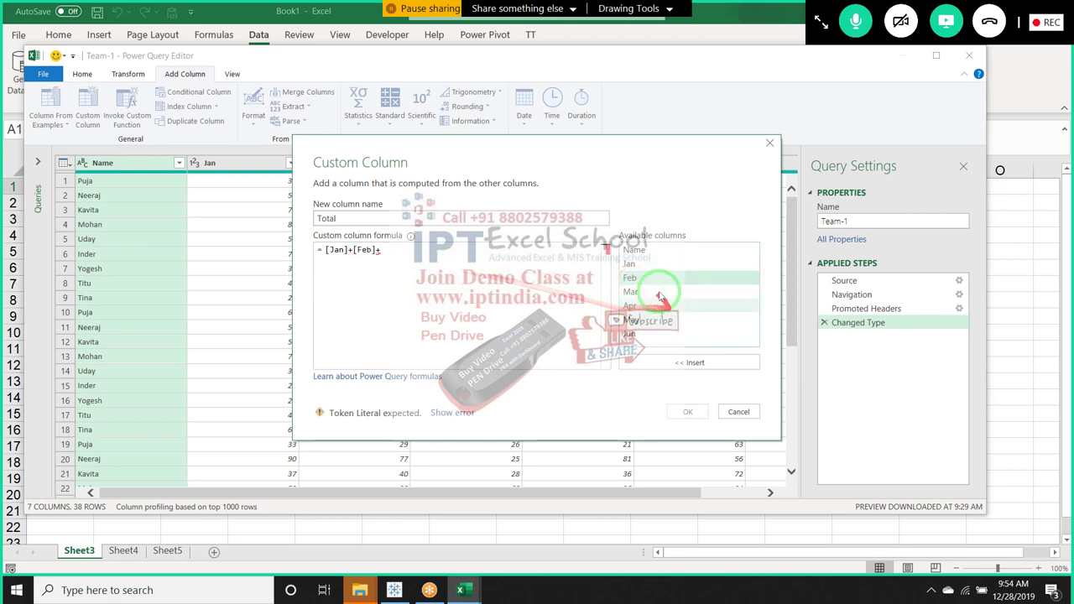
pyautogui.doubleClick(650, 293)
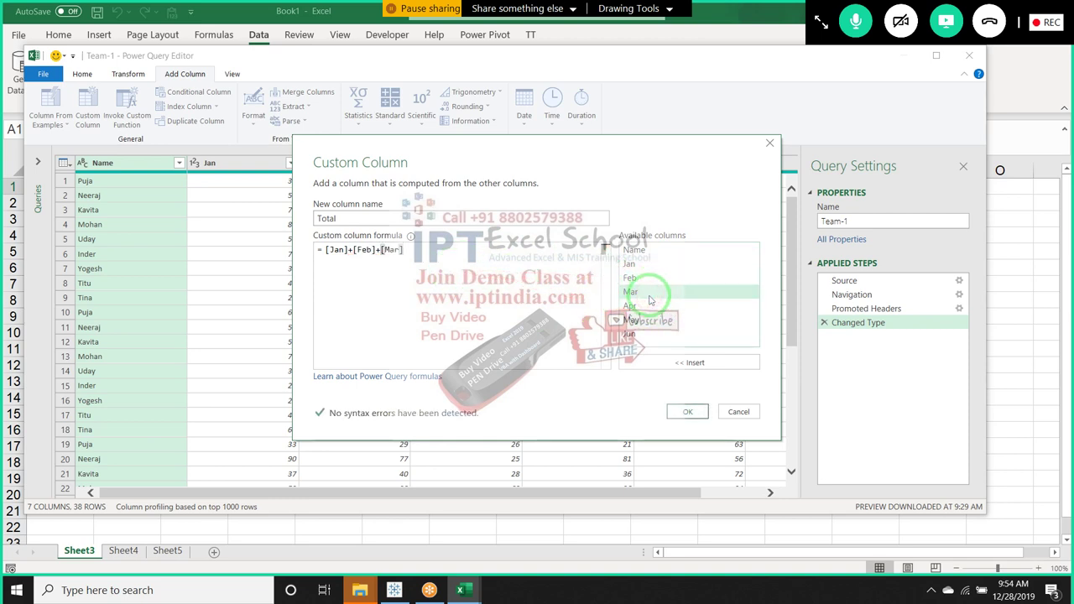
pyautogui.write('+')
pyautogui.doubleClick(652, 307)
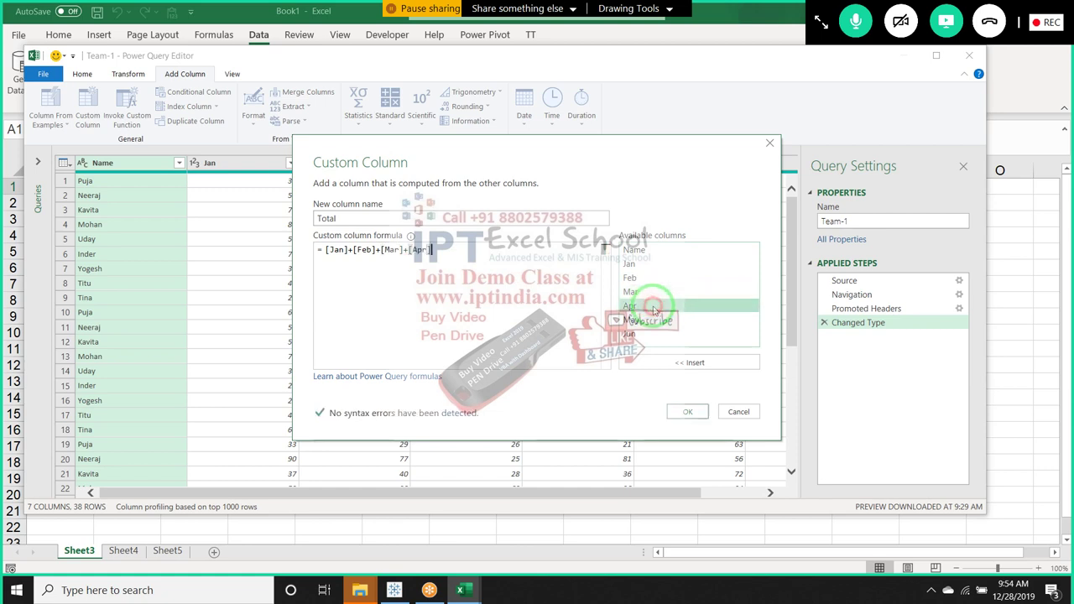
pyautogui.write('+')
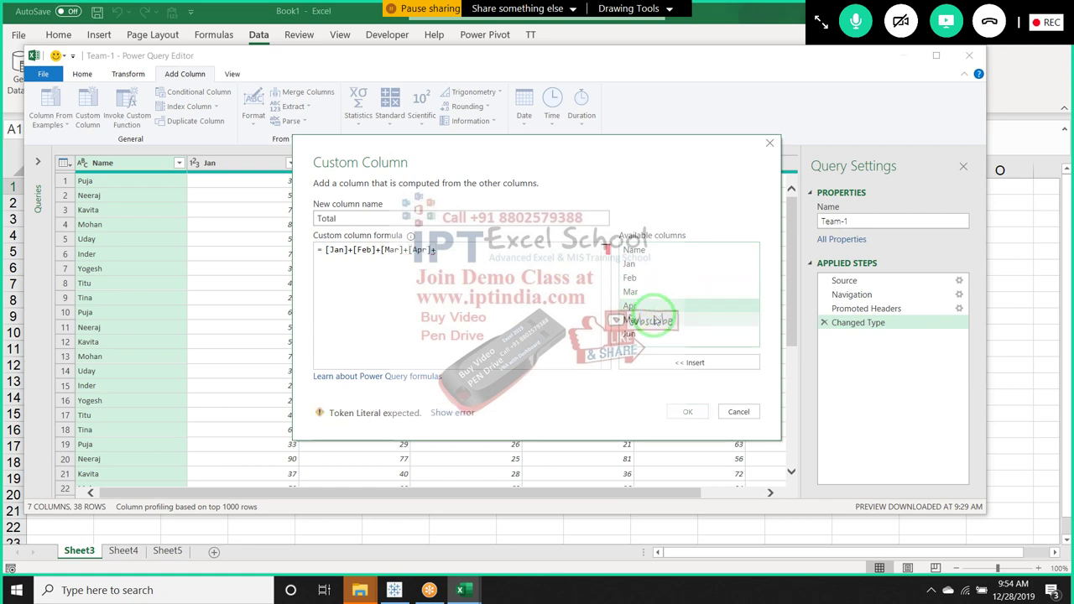
pyautogui.doubleClick(654, 320)
pyautogui.write('+')
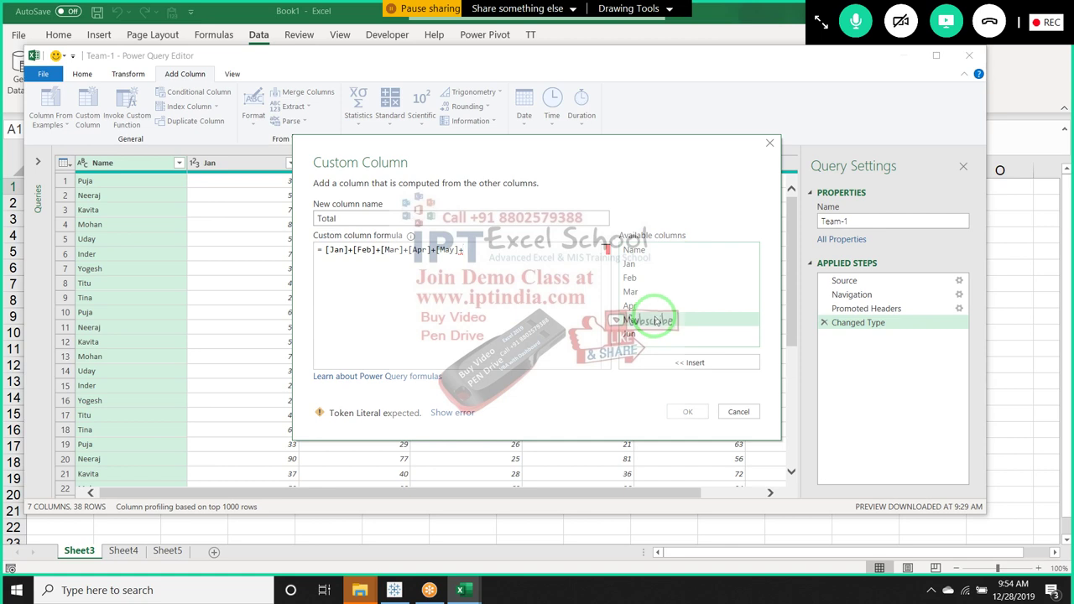
pyautogui.doubleClick(646, 334)
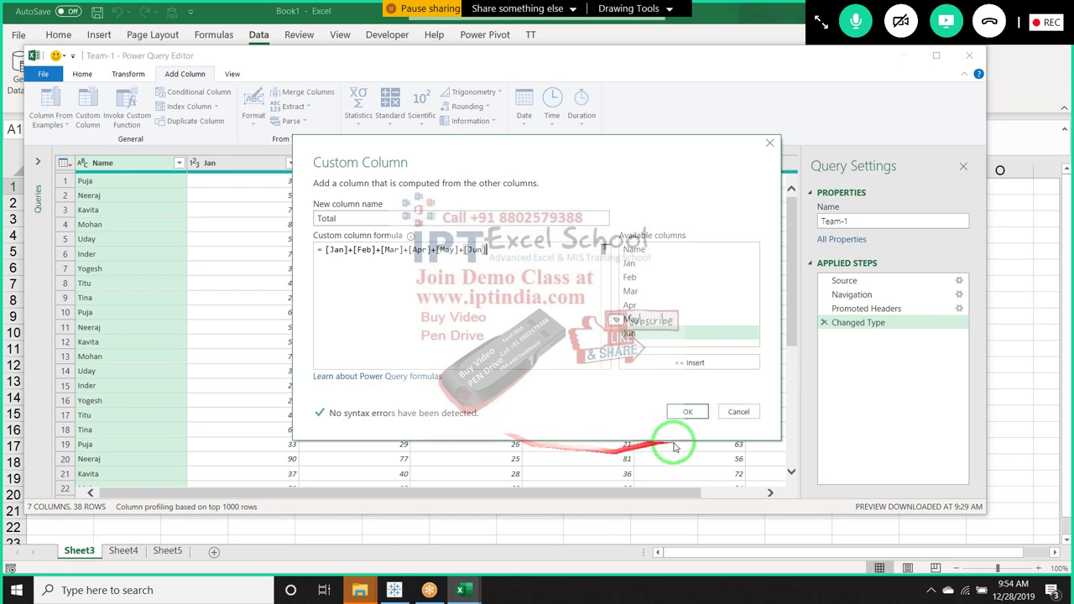
pyautogui.click(687, 410)
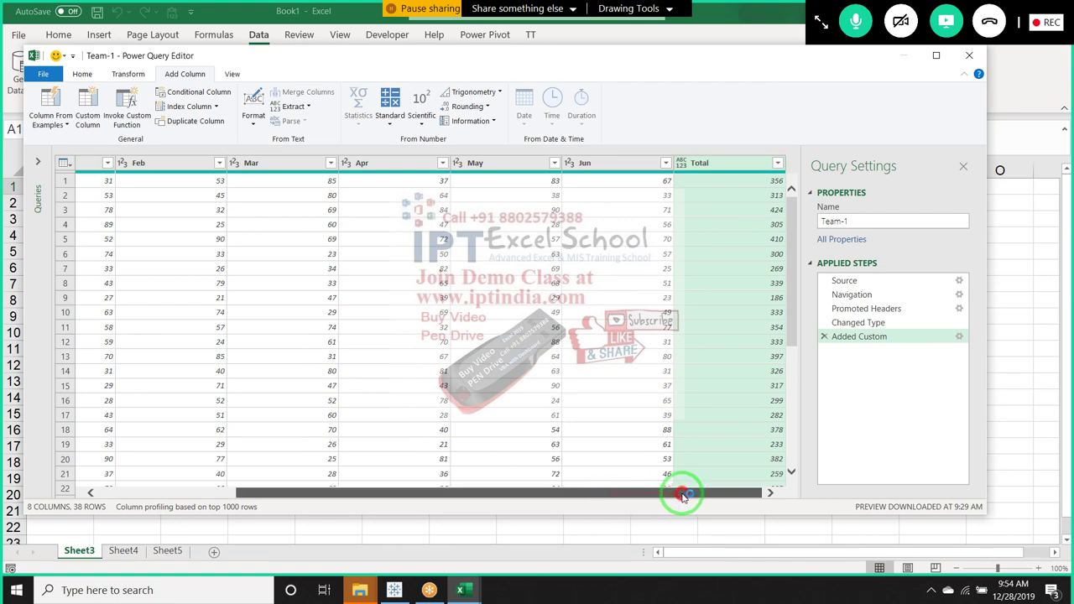
# - Filter the Name column to exclude Inder, Kavita and Mohan, leaving 26 rows
pyautogui.moveTo(683, 493); pyautogui.dragTo(503, 492)
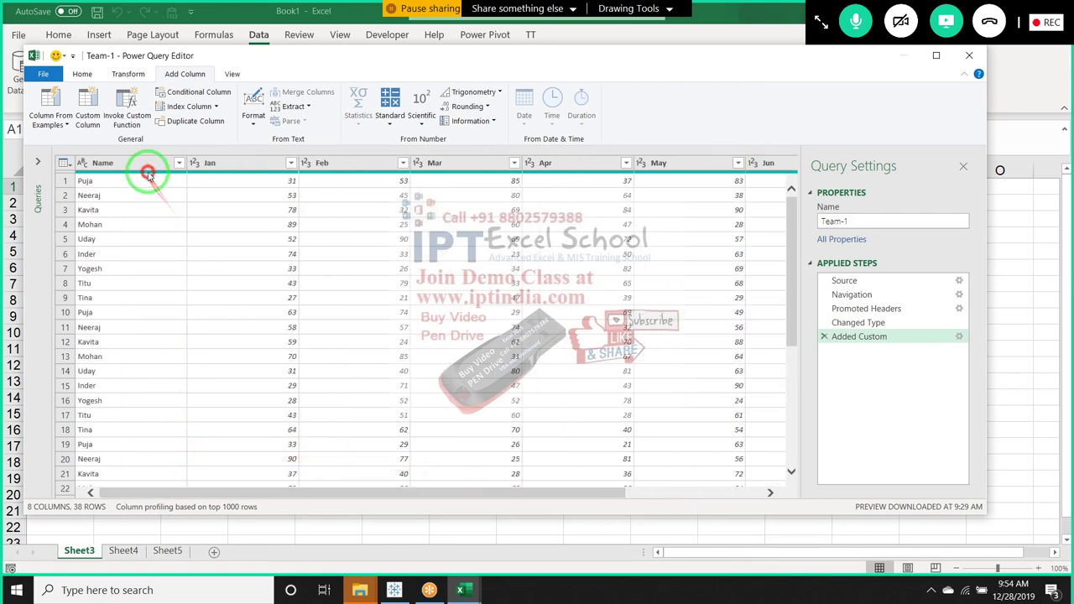
pyautogui.click(168, 167)
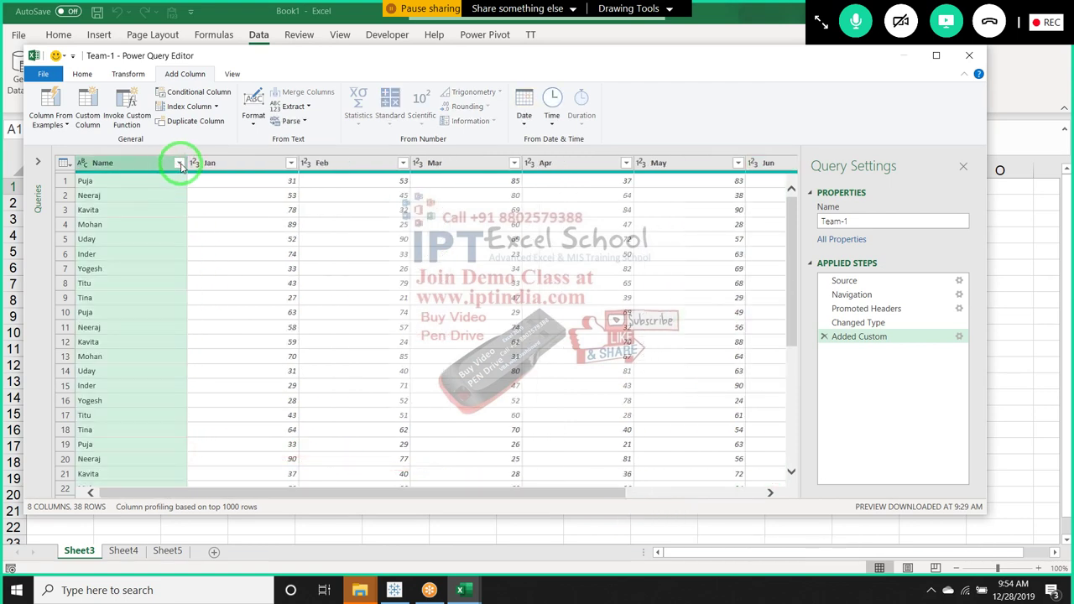
pyautogui.click(179, 163)
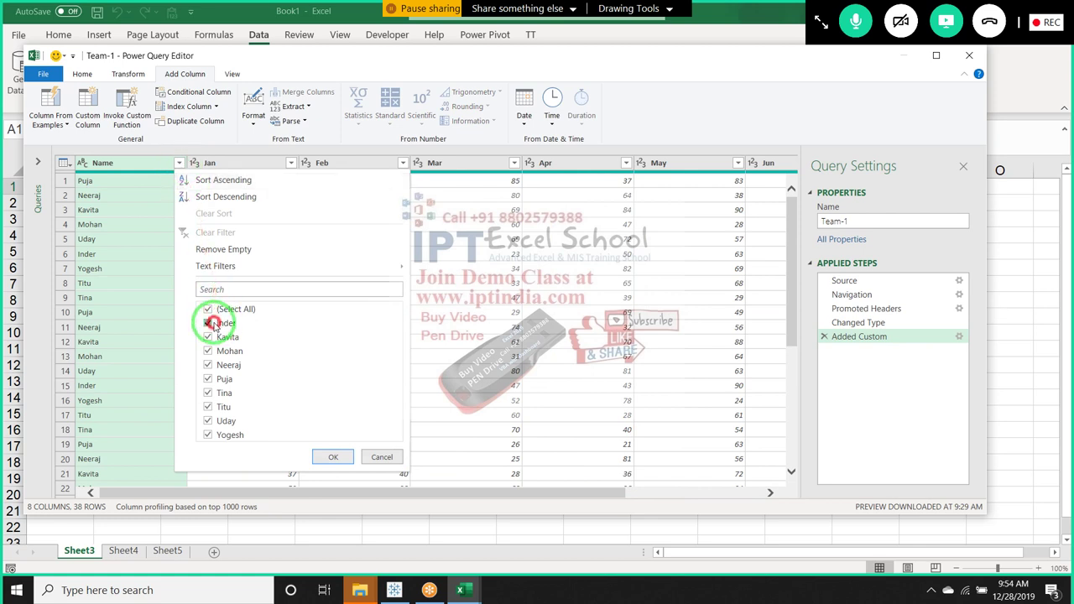
pyautogui.click(208, 323)
pyautogui.click(208, 336)
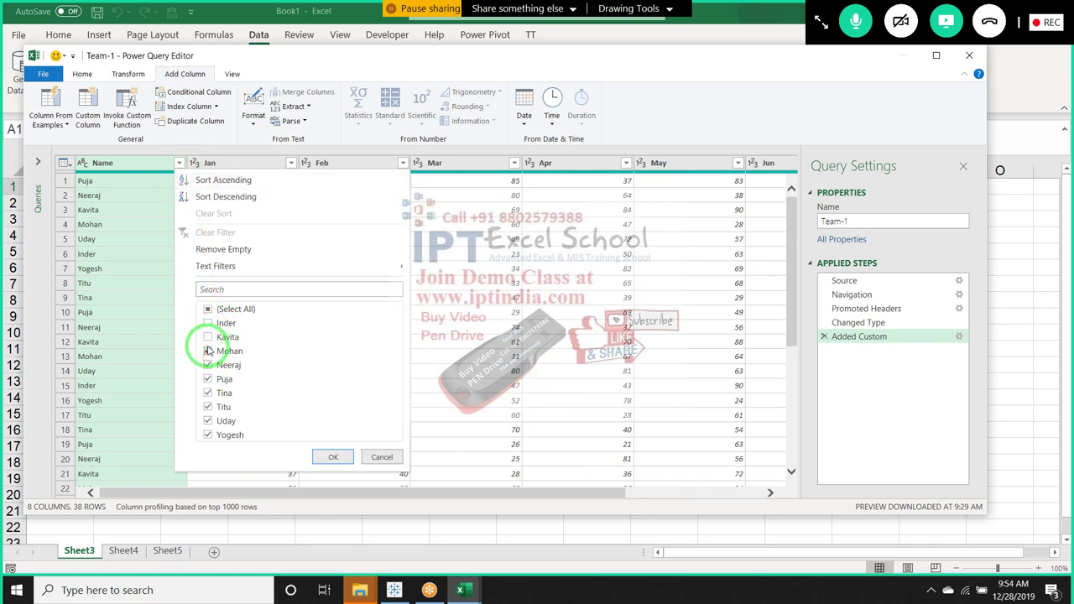
pyautogui.click(208, 350)
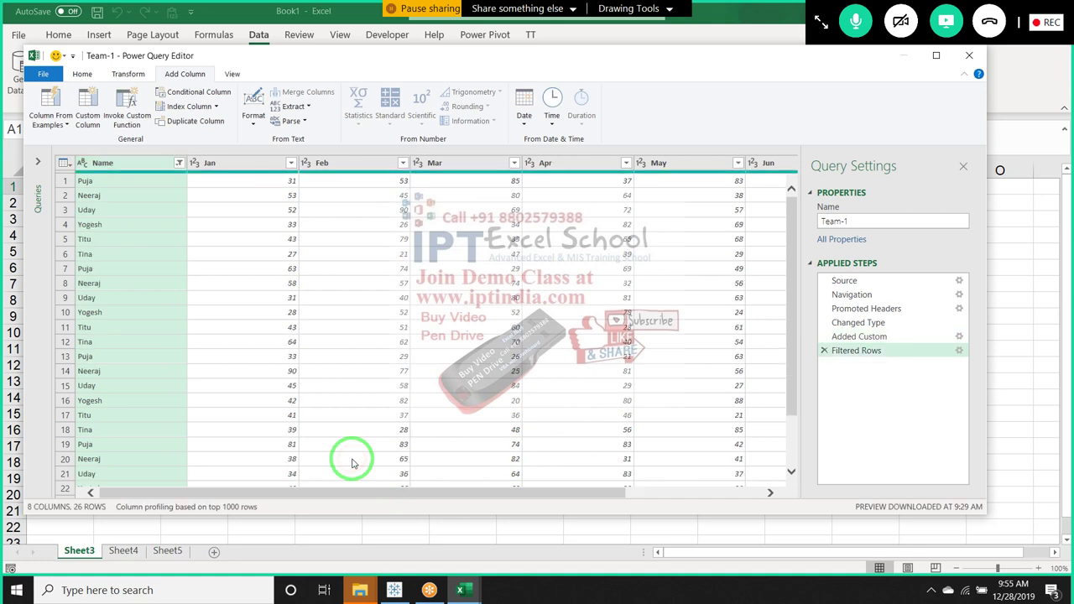
# - Close & Load the Team-1 query to Sheet6 as the Team_1 table, 26 rows including Total
pyautogui.click(45, 77)
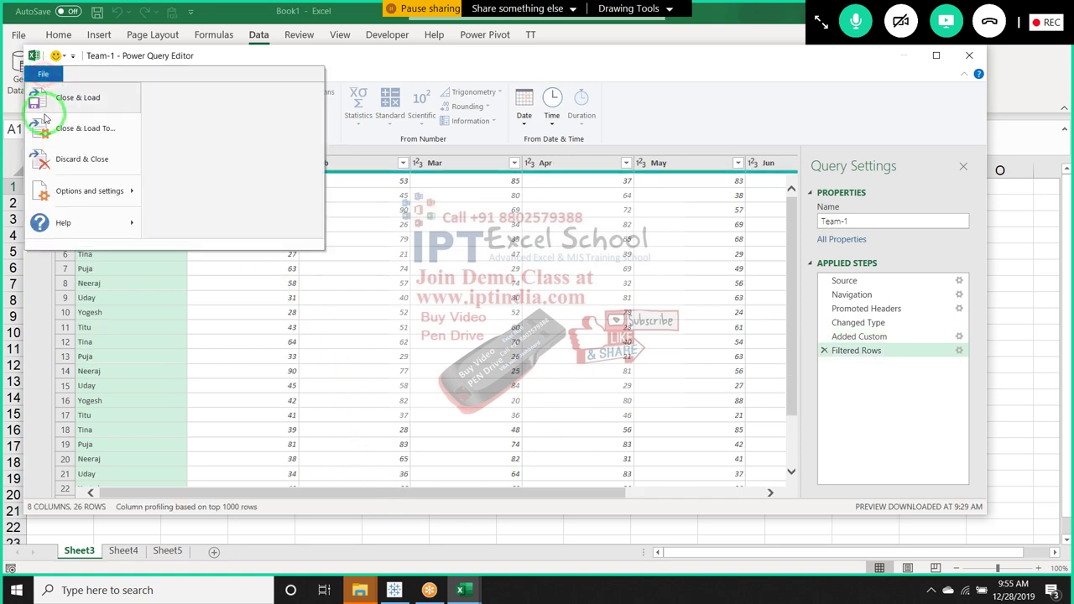
pyautogui.click(89, 100)
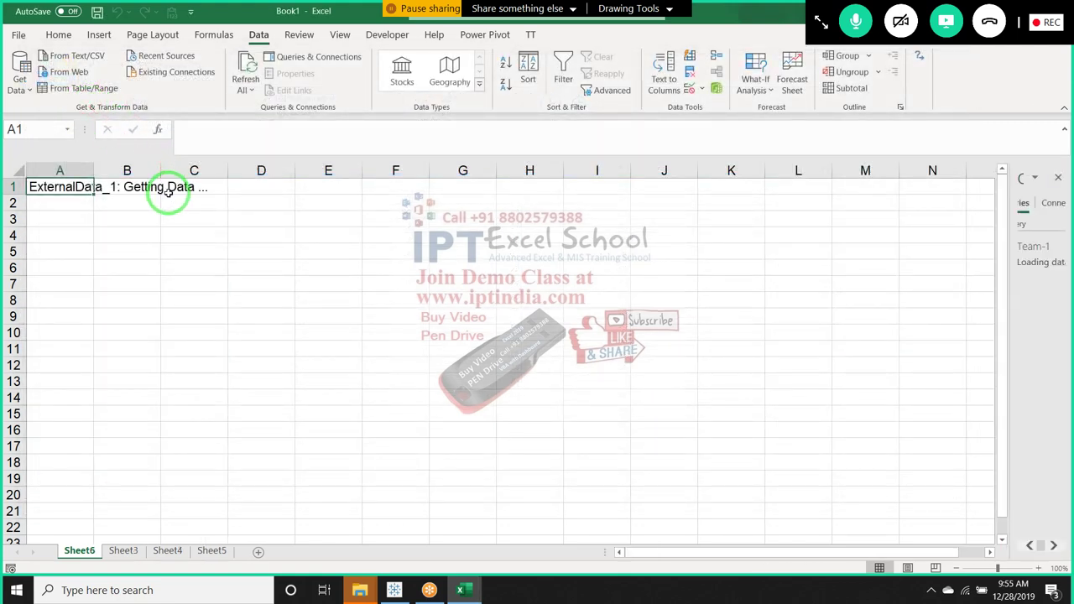
pyautogui.scroll(-6, 143, 276)
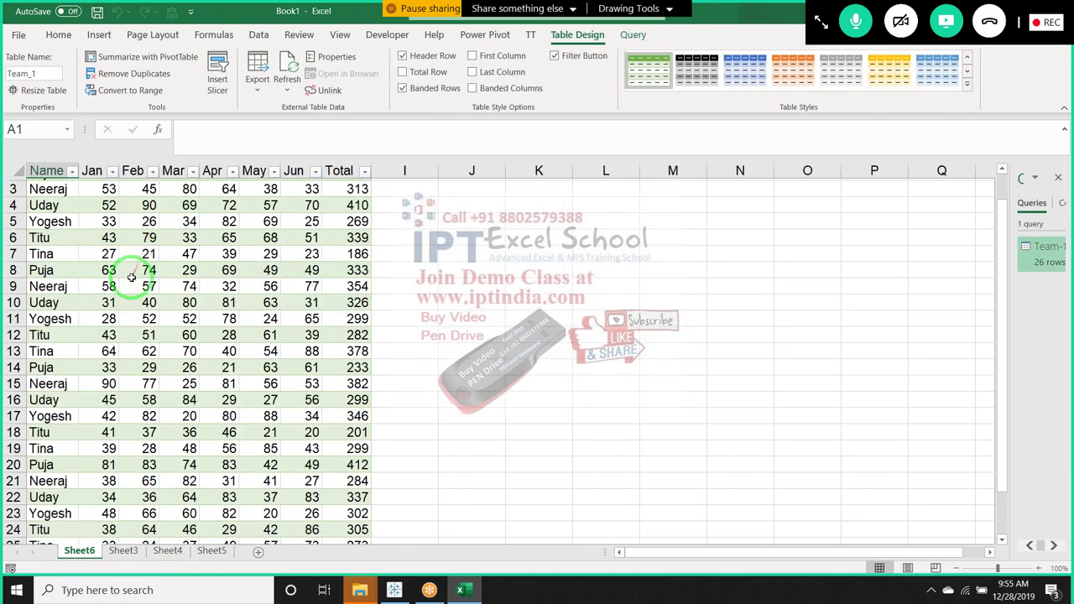
pyautogui.scroll(6, 134, 279)
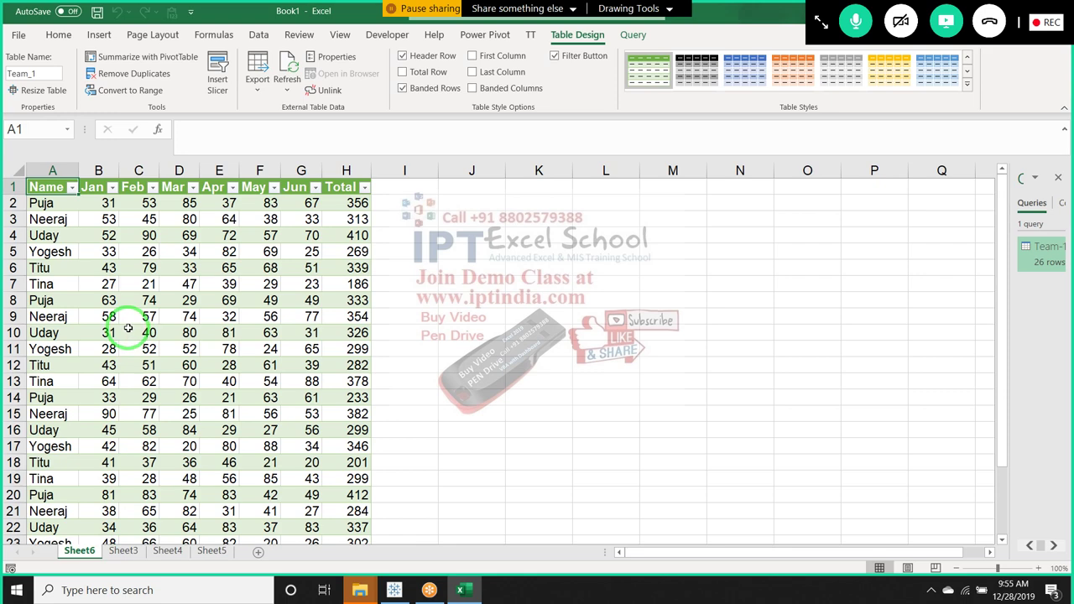
pyautogui.doubleClick(1043, 269)
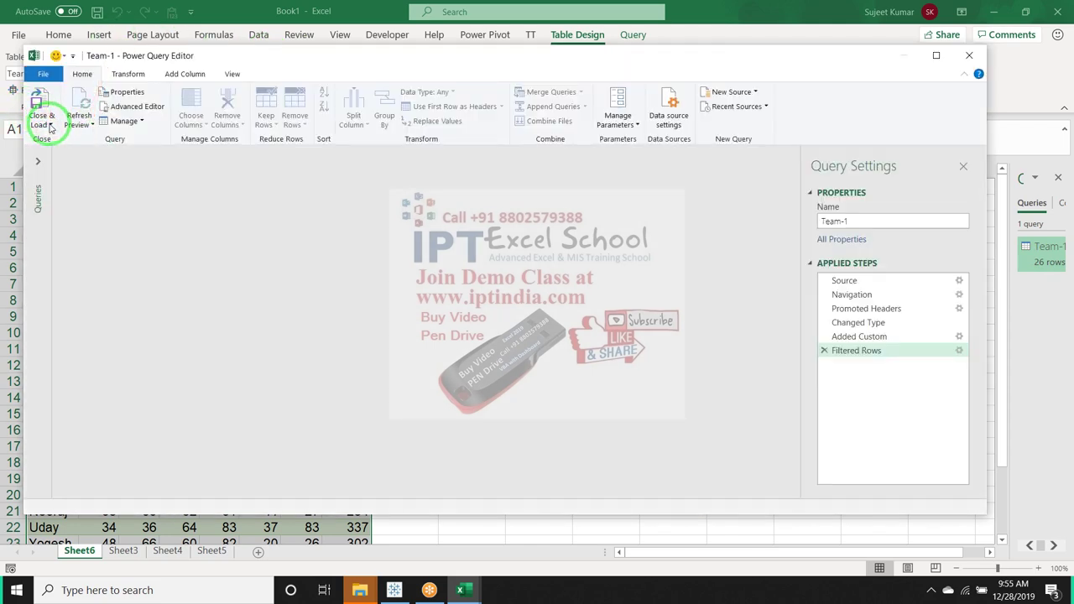
pyautogui.click(50, 125)
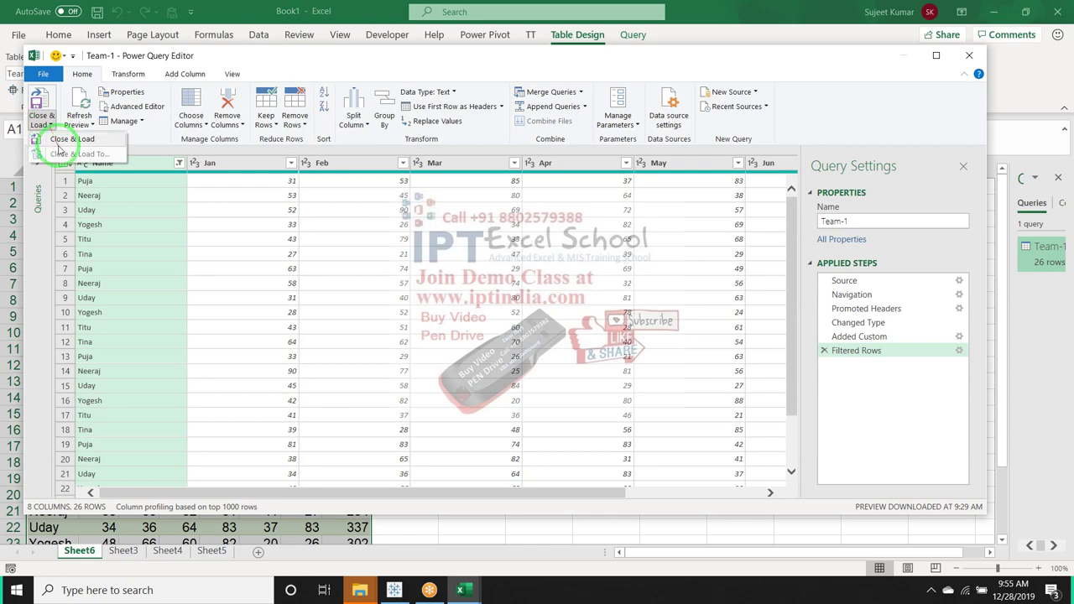
pyautogui.click(67, 139)
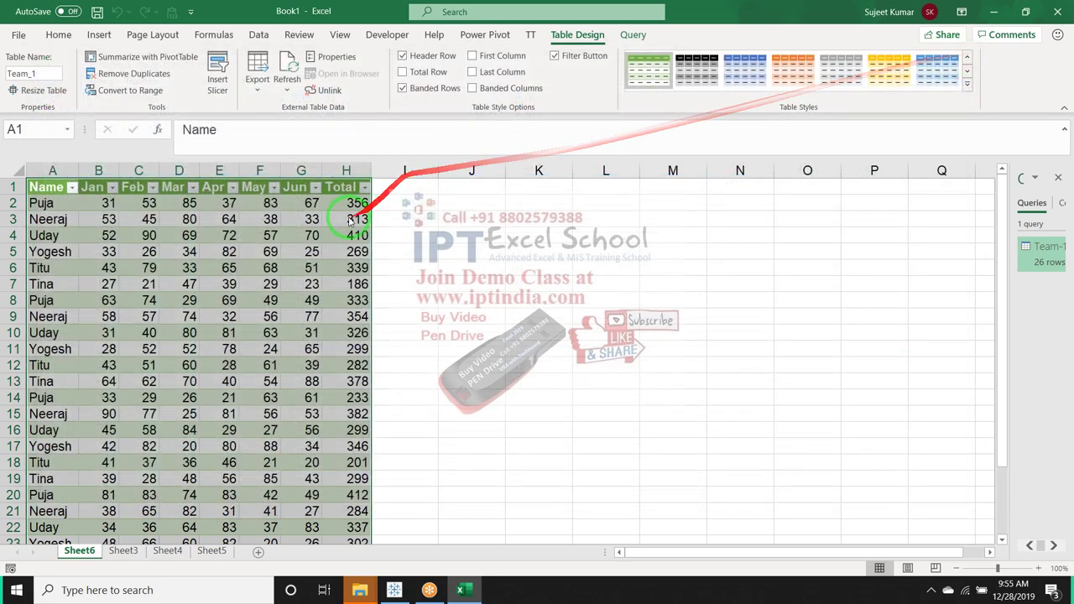
pyautogui.click(346, 219)
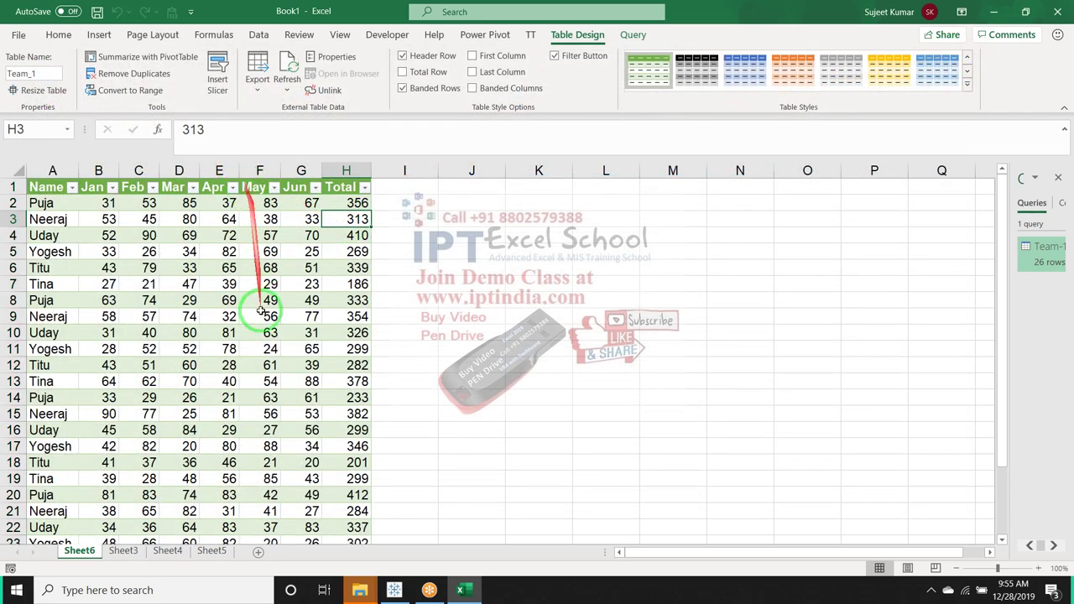
pyautogui.scroll(-12, 247, 361)
pyautogui.scroll(7, 249, 367)
pyautogui.scroll(5, 250, 367)
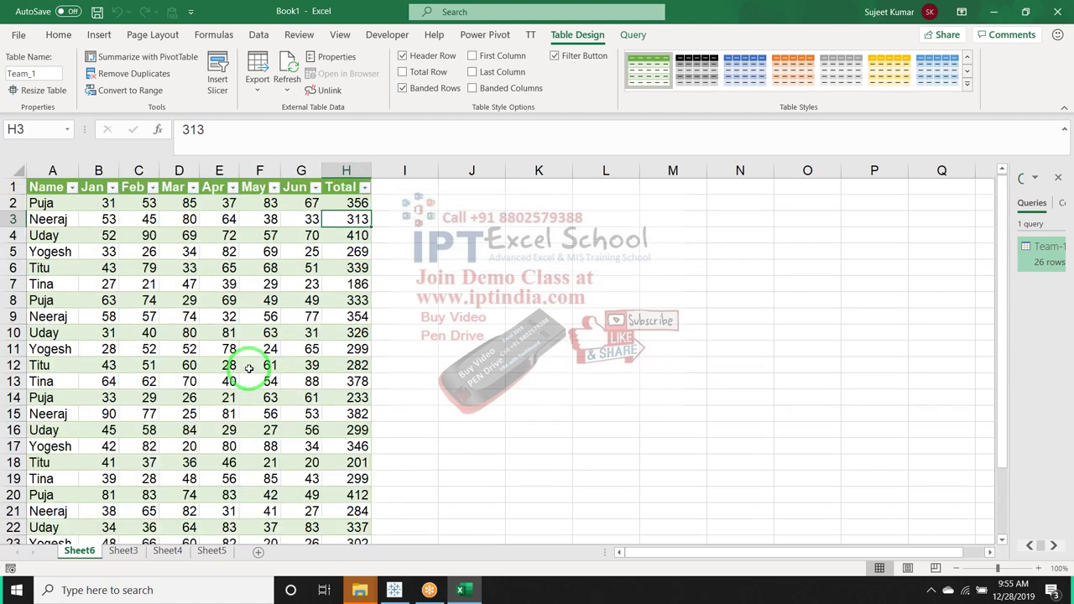
pyautogui.scroll(-5, 249, 367)
pyautogui.scroll(4, 250, 367)
pyautogui.scroll(1, 250, 367)
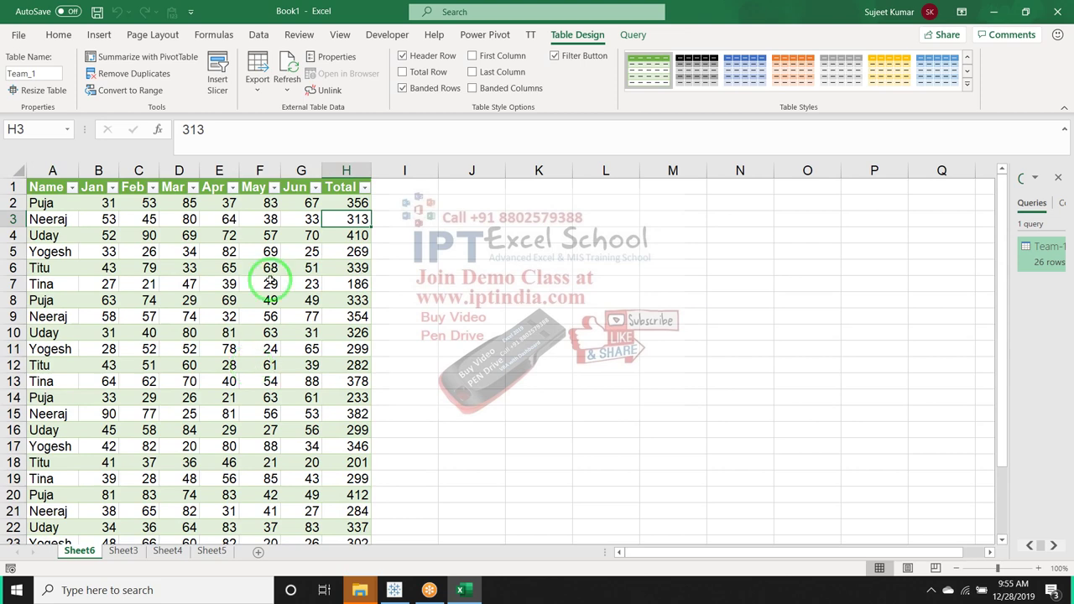
pyautogui.click(339, 174)
pyautogui.click(201, 209)
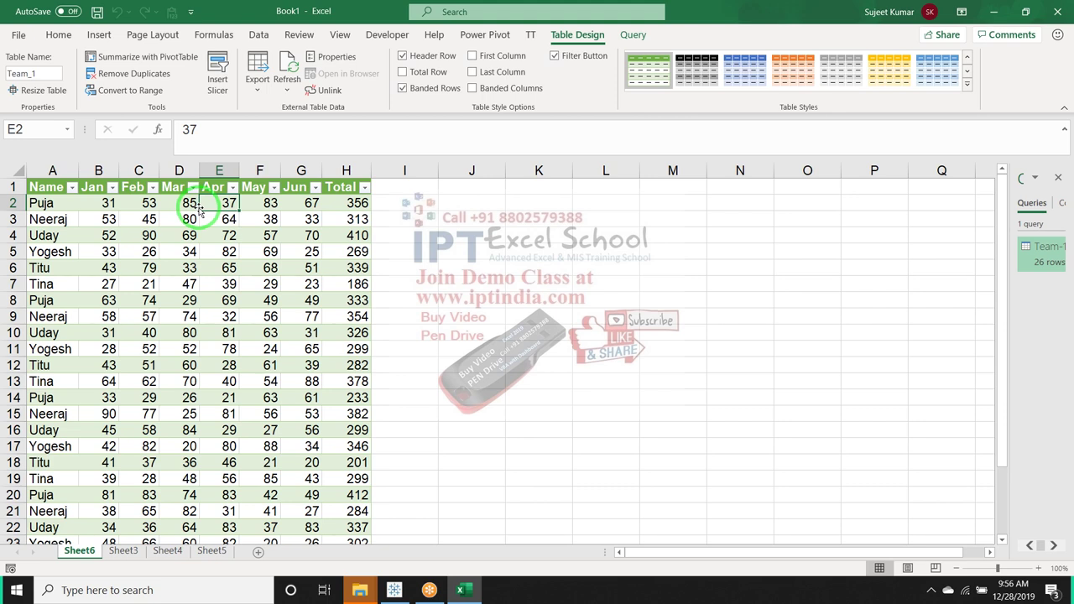
pyautogui.doubleClick(1043, 252)
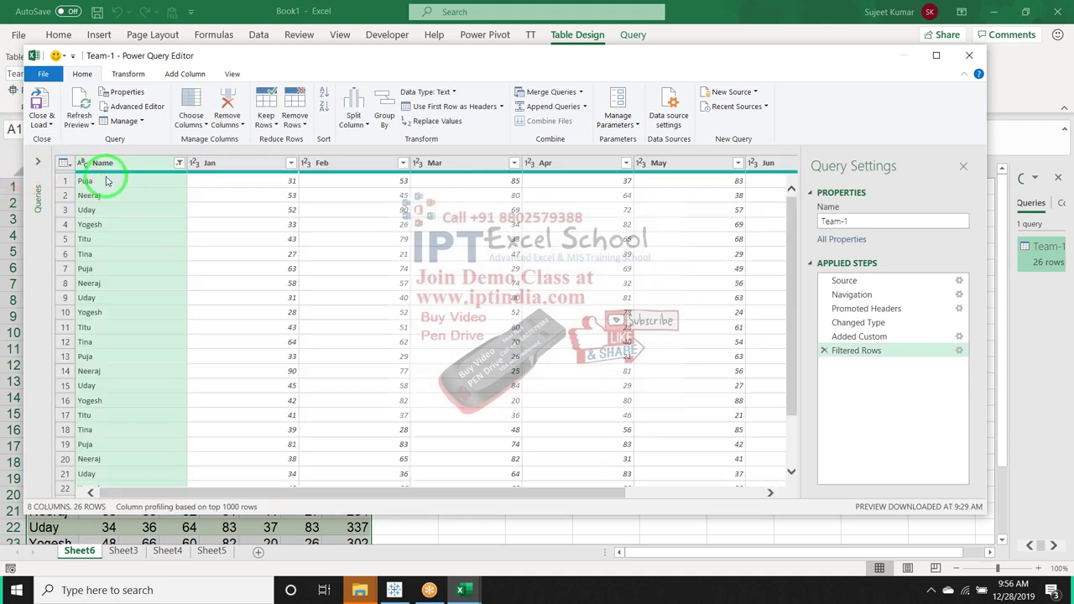
pyautogui.click(179, 163)
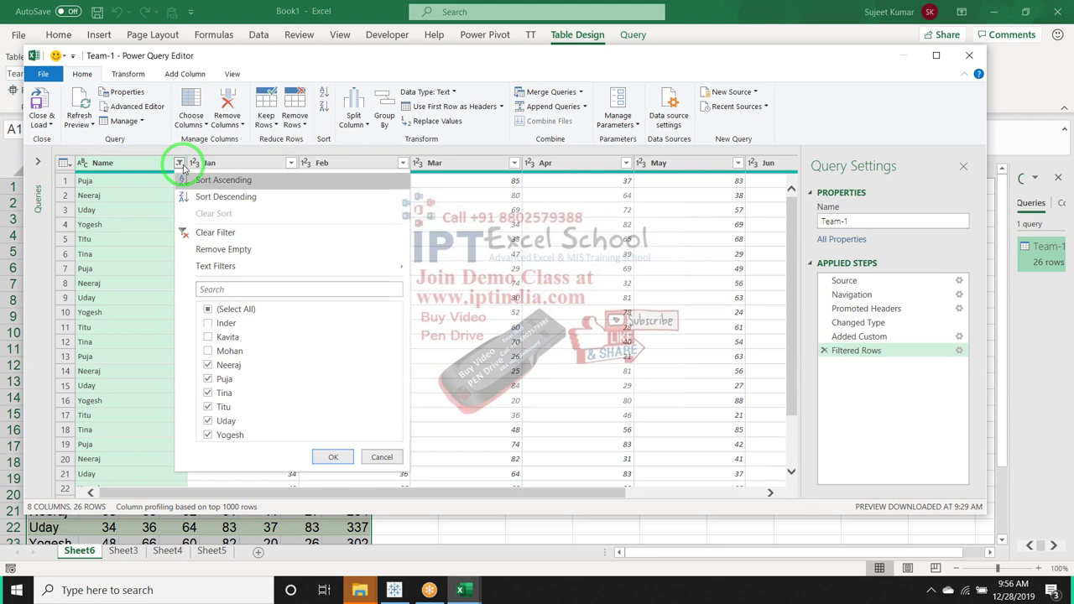
pyautogui.click(181, 165)
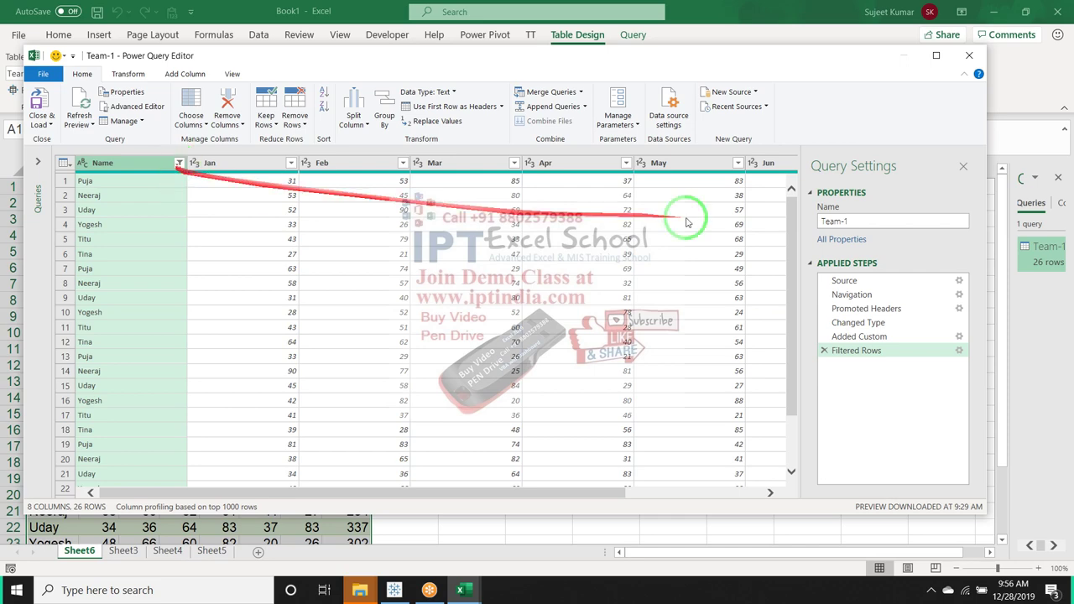
pyautogui.click(969, 56)
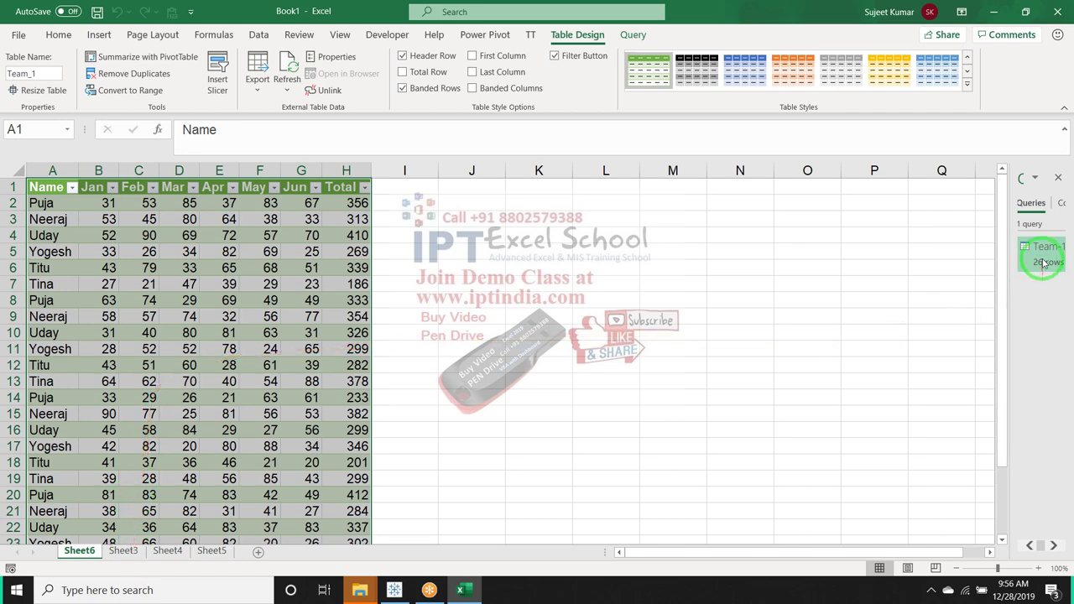
pyautogui.moveTo(1041, 256)
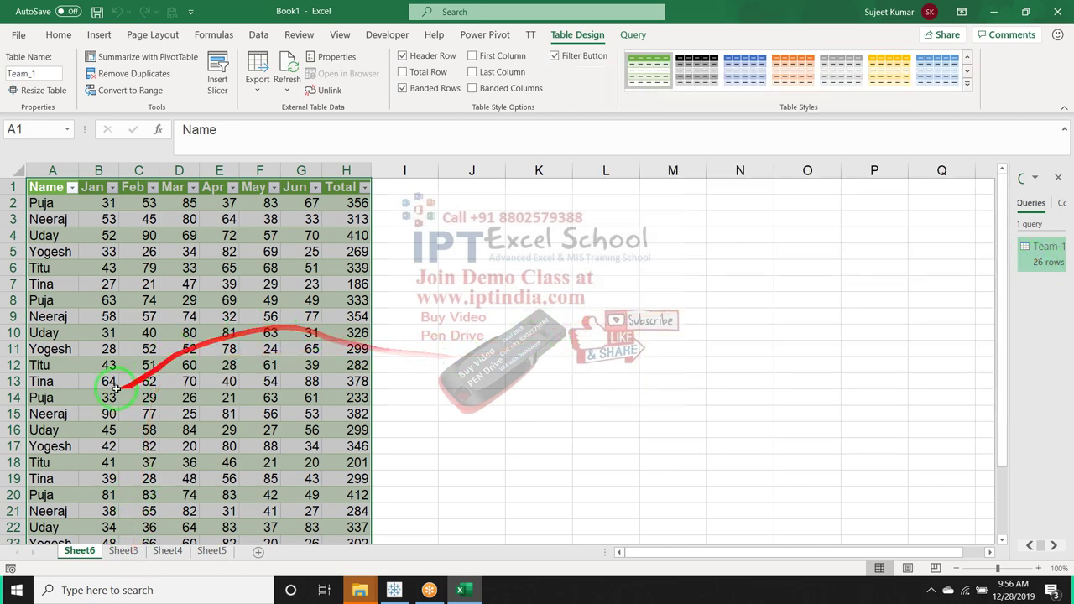
# - On Sheet3, enter the header Name in I1 and Puja in I2
pyautogui.click(115, 554)
pyautogui.click(604, 183)
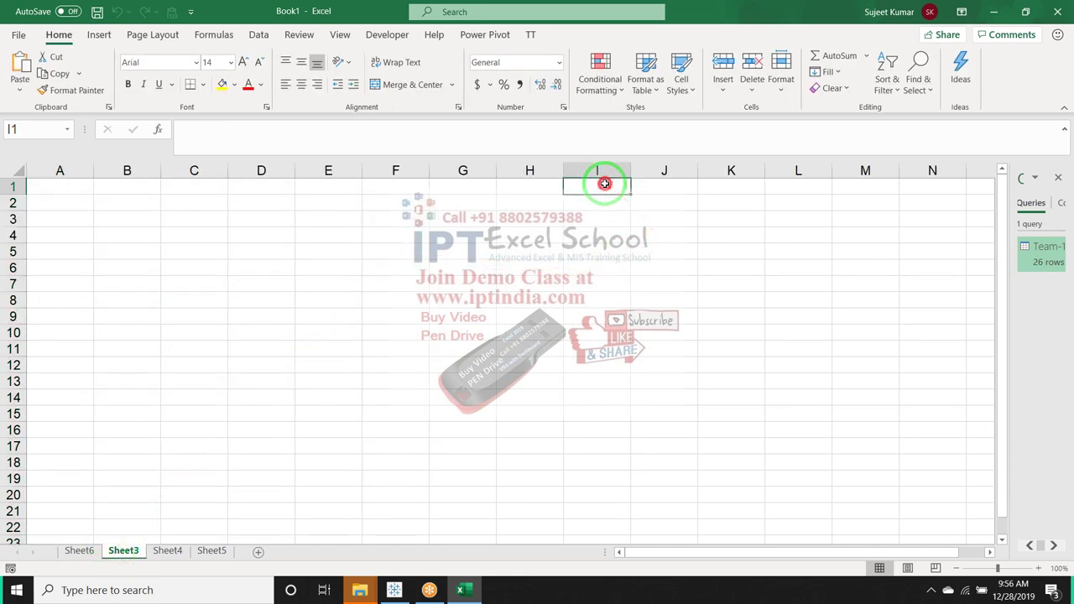
pyautogui.write('Name')
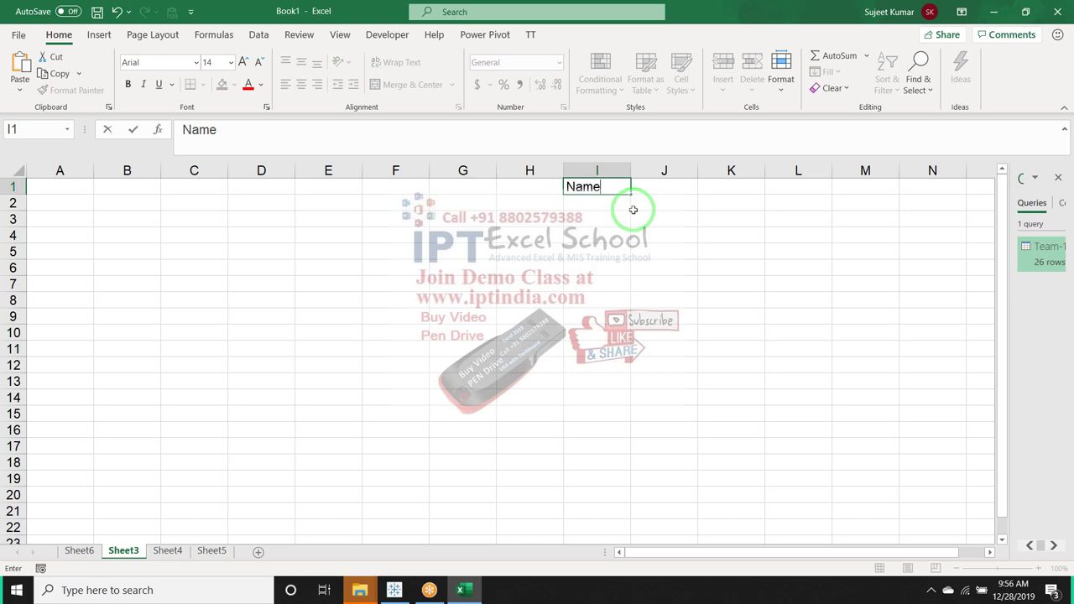
pyautogui.press('Return')
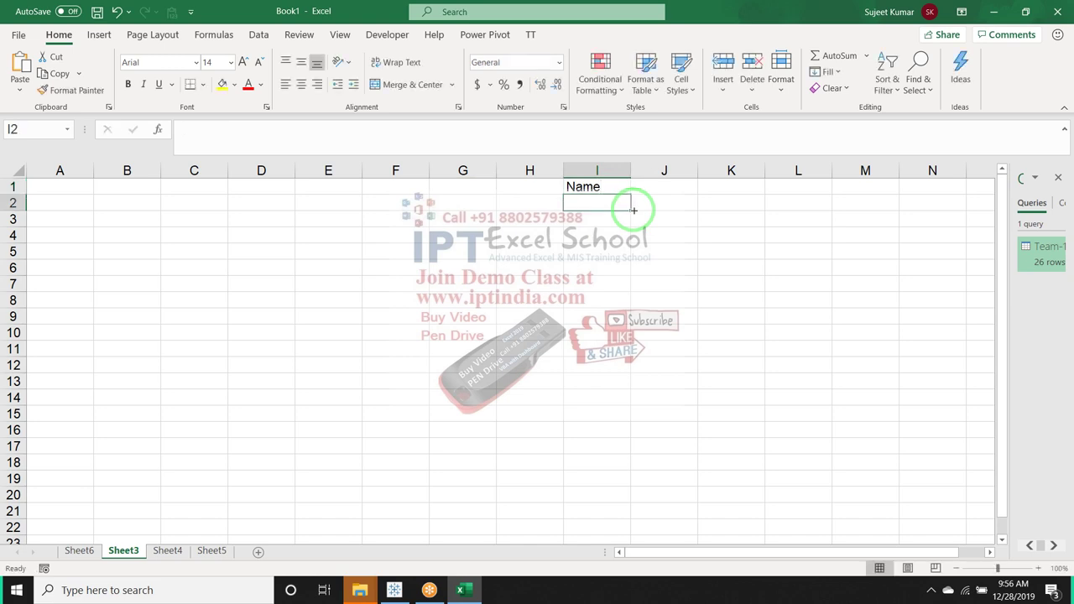
pyautogui.write('Puja')
pyautogui.press('Return')
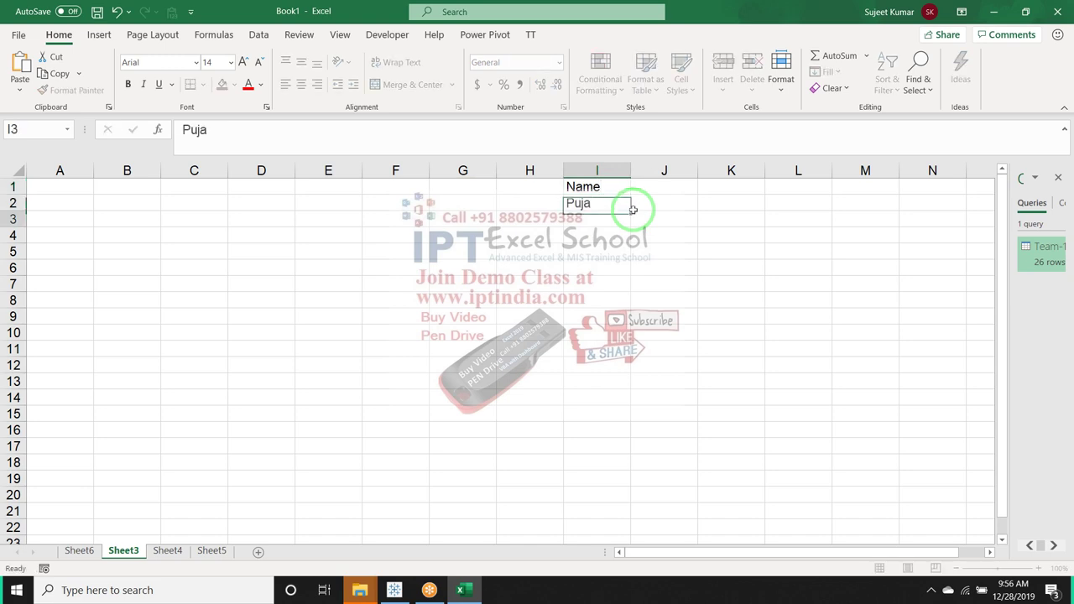
# - Select cell A1 on Sheet3 as the destination for the query
pyautogui.press('Up')
pyautogui.press('Left')
pyautogui.press('Left')
pyautogui.press('Left')
pyautogui.press('Left')
pyautogui.press('Left')
pyautogui.press('Left')
pyautogui.press('Left')
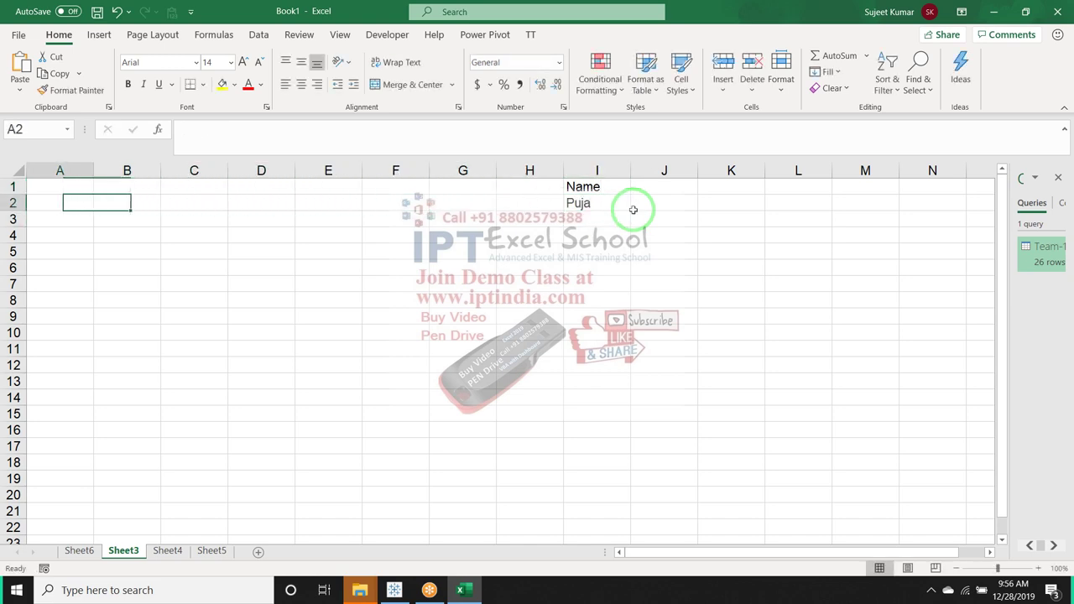
pyautogui.press('Up')
pyautogui.hotkey('shift', 'Right')
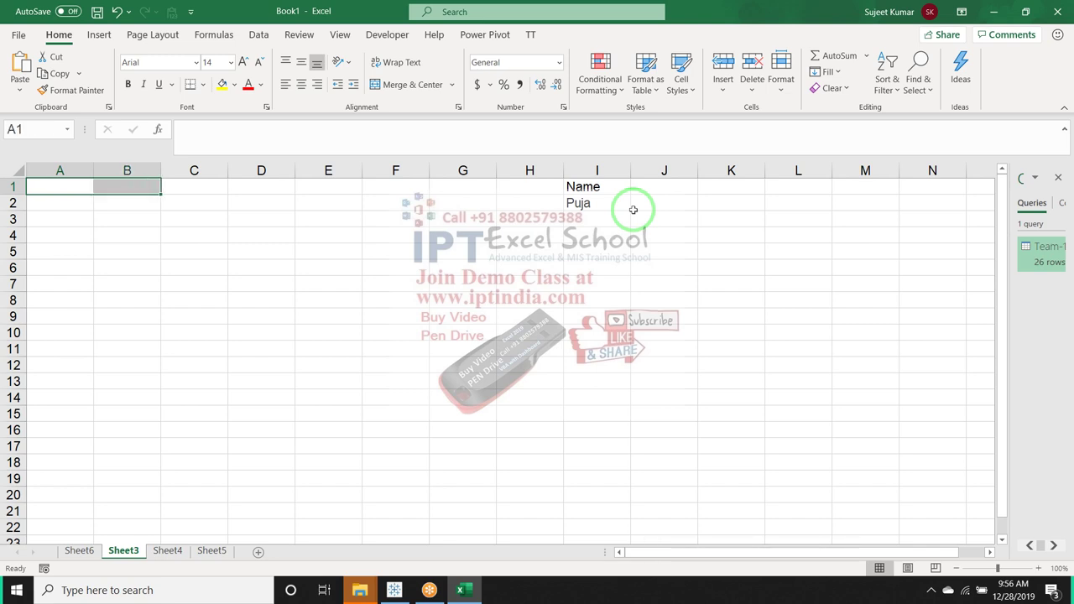
pyautogui.click(597, 205)
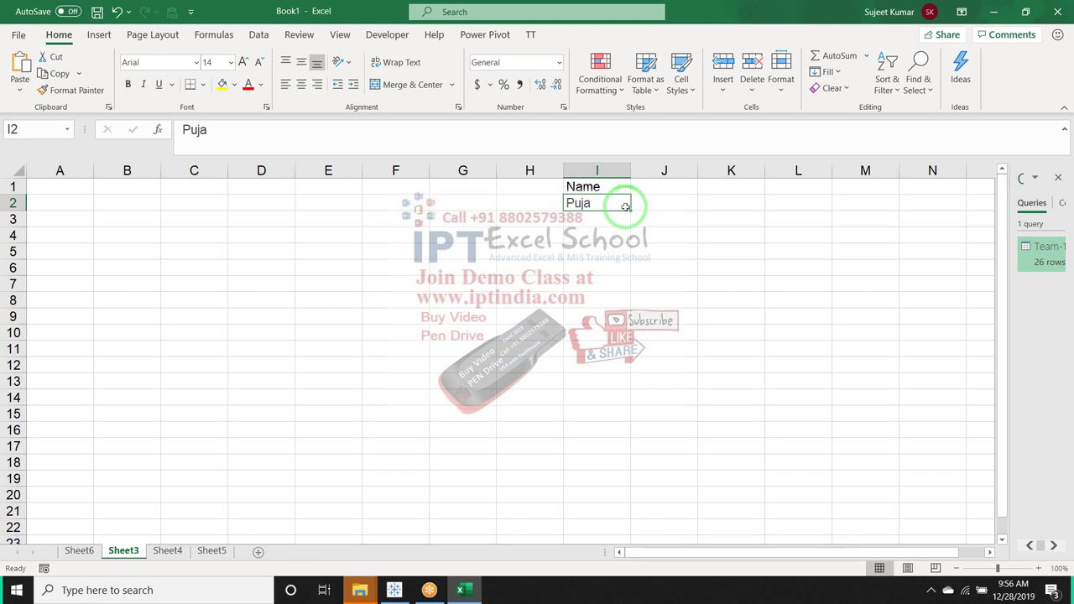
pyautogui.click(60, 183)
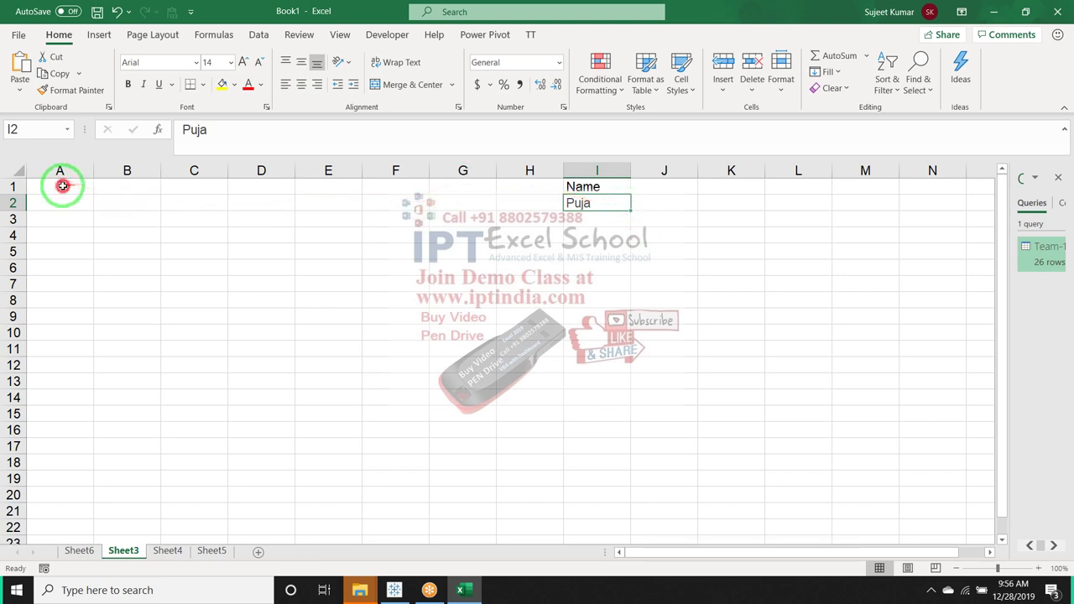
# - Start a From Microsoft Query import with Excel Files as the data source
pyautogui.click(106, 37)
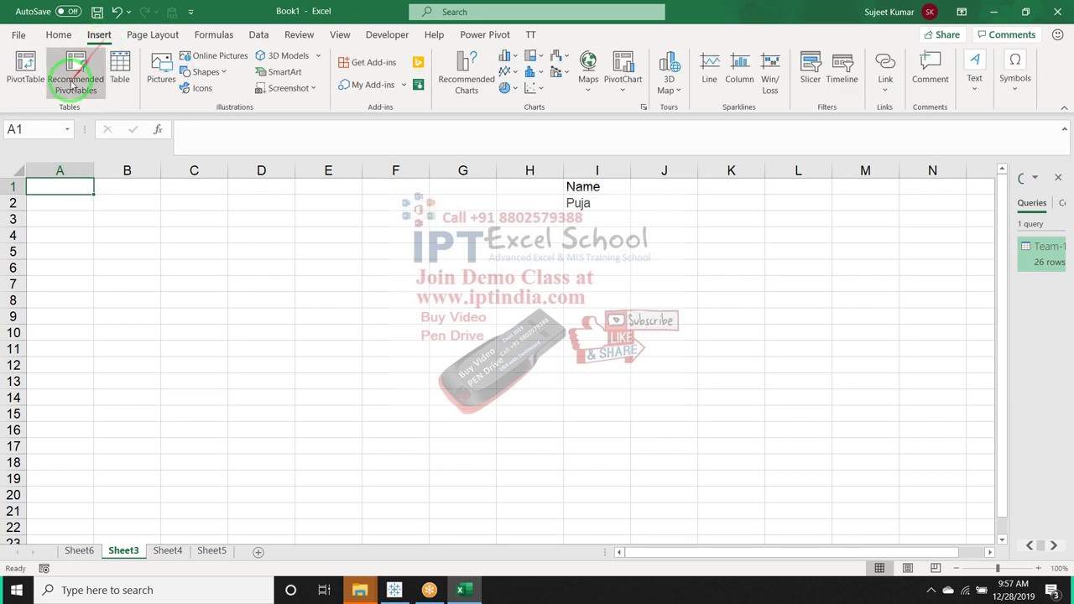
pyautogui.click(255, 35)
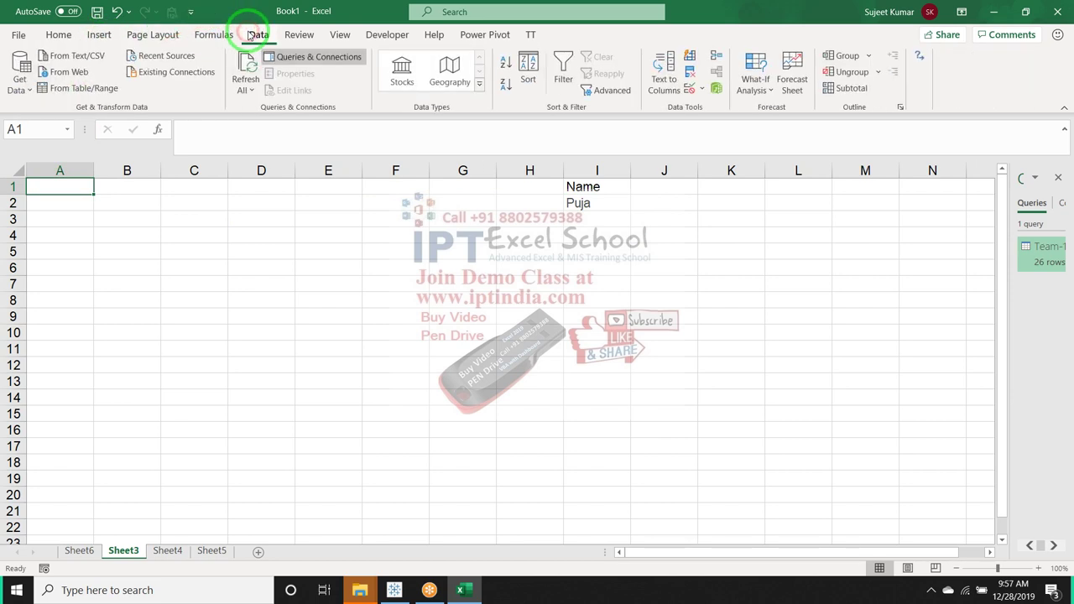
pyautogui.click(19, 74)
pyautogui.moveTo(42, 109)
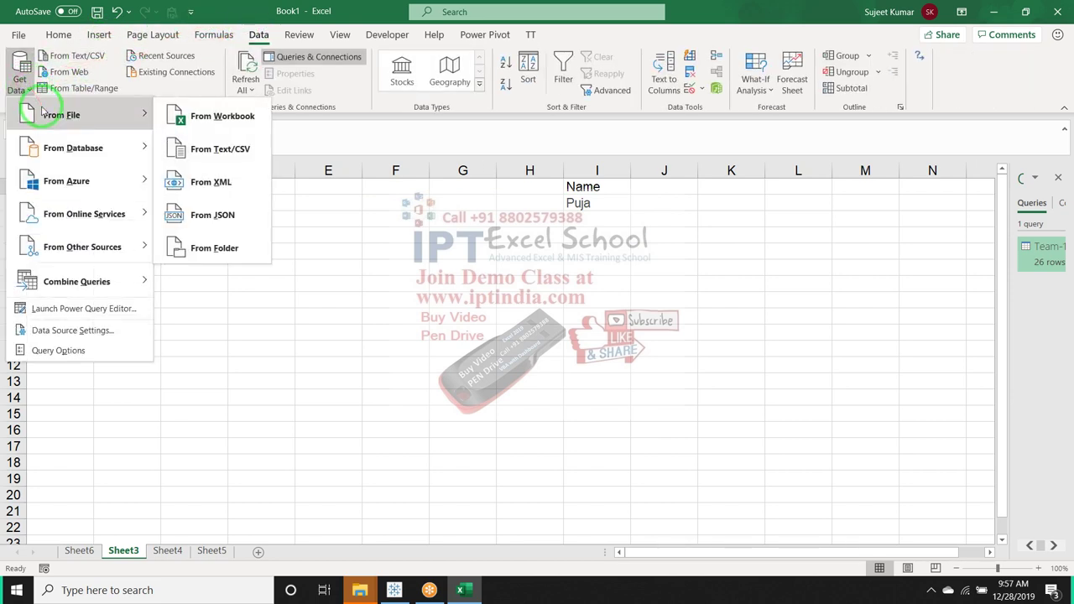
pyautogui.moveTo(65, 281)
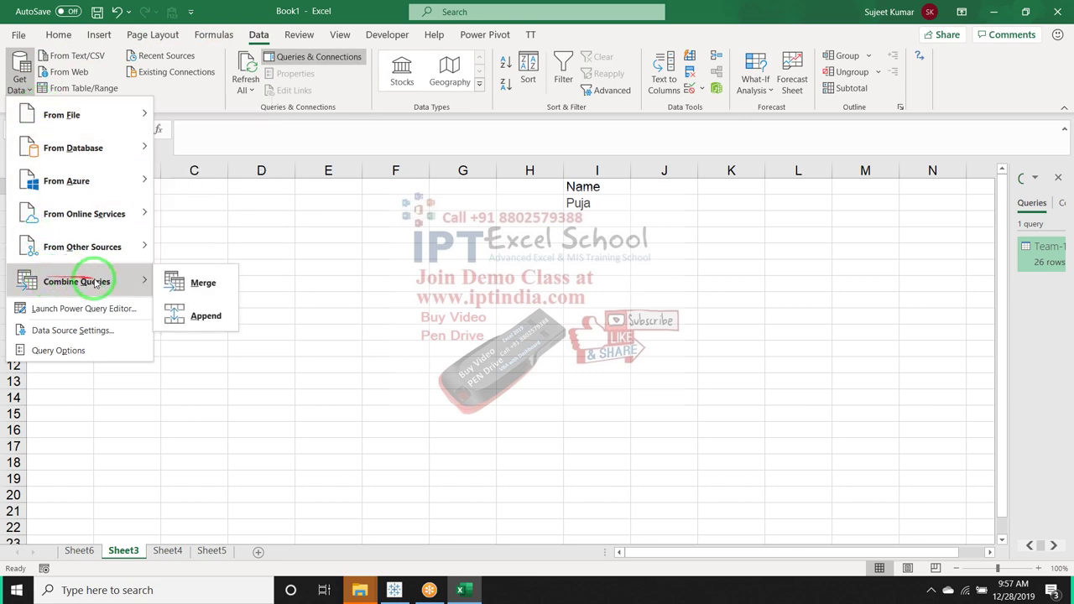
pyautogui.moveTo(79, 249)
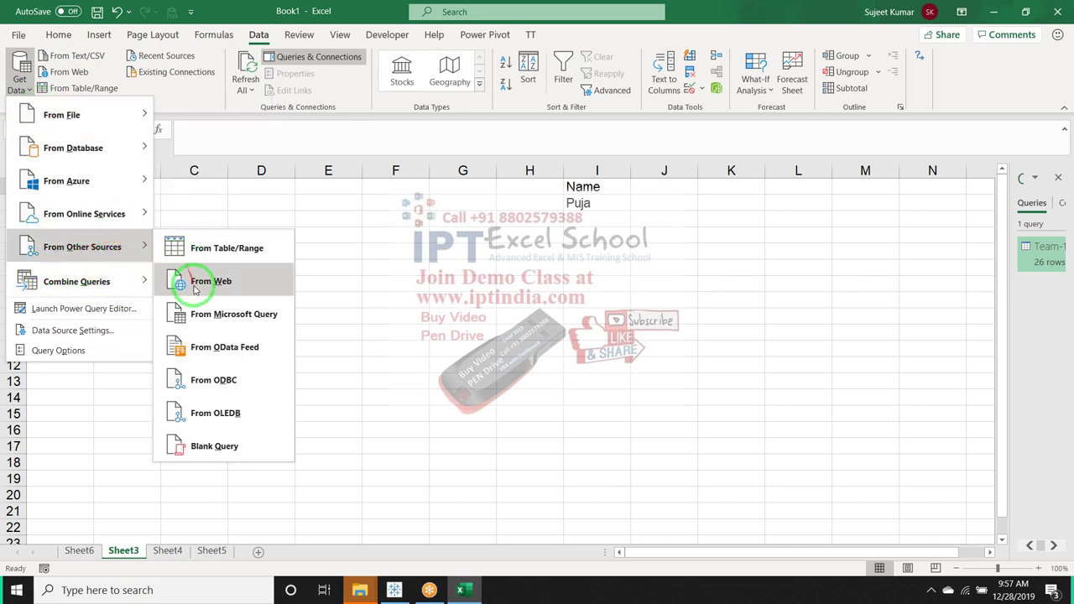
pyautogui.click(219, 320)
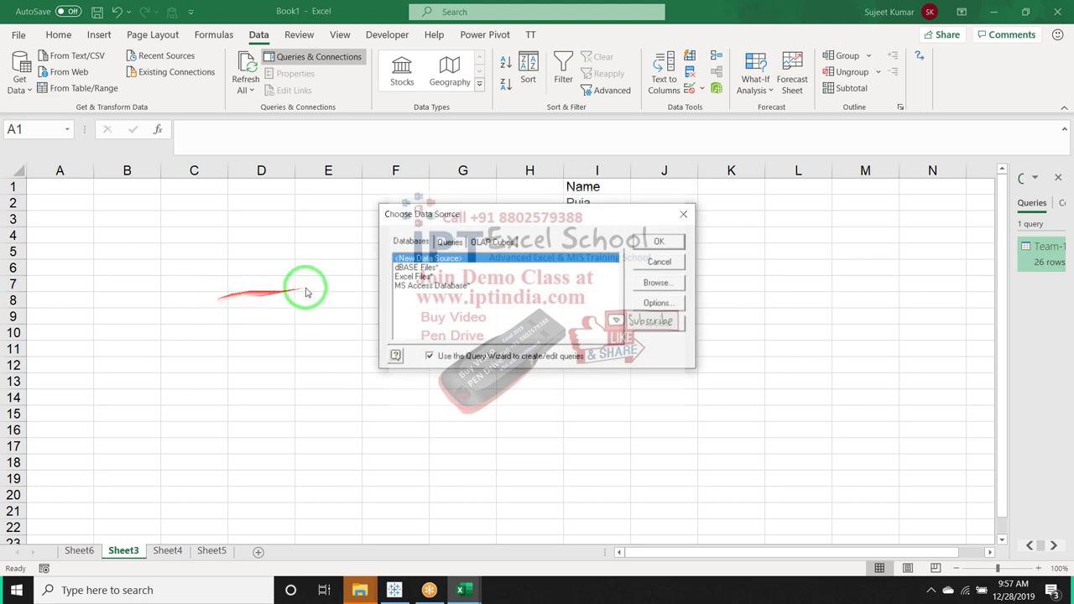
pyautogui.click(407, 277)
pyautogui.click(660, 241)
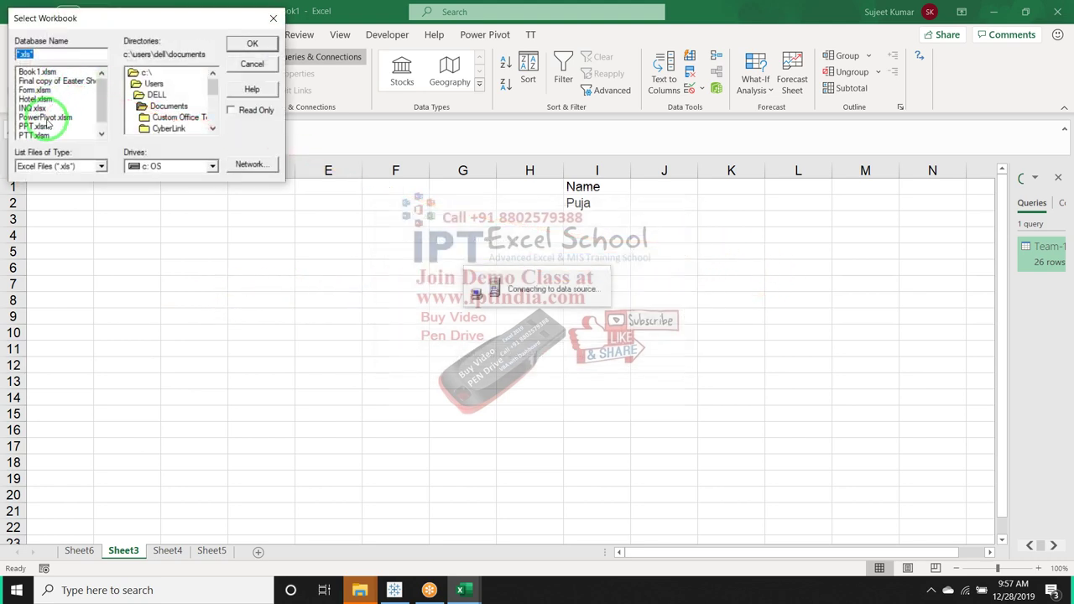
# - Browse to Desktop\New folder and pick the source workbook
pyautogui.click(46, 127)
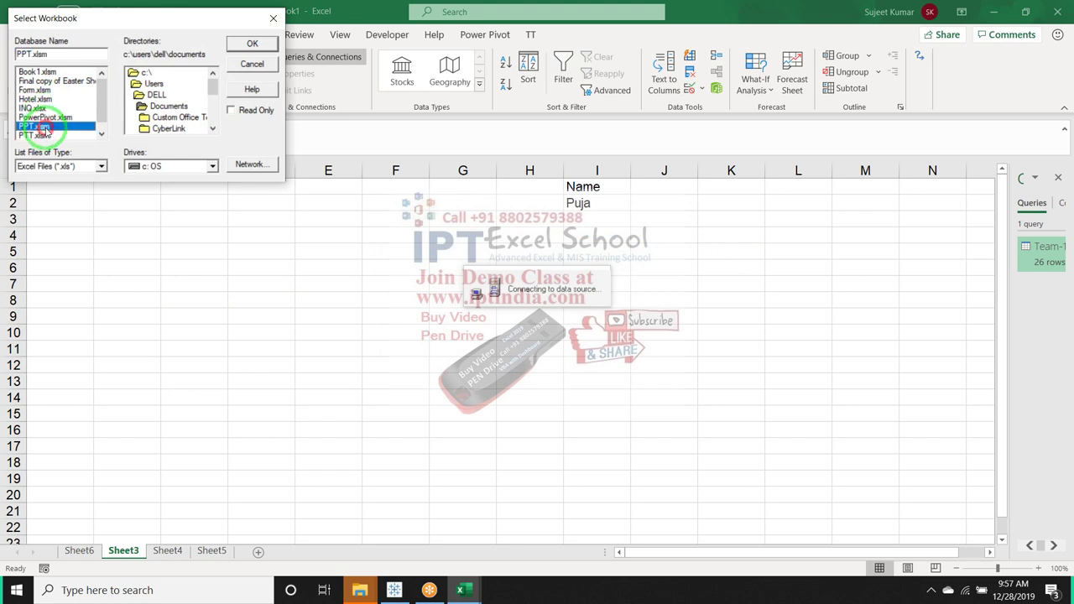
pyautogui.doubleClick(47, 128)
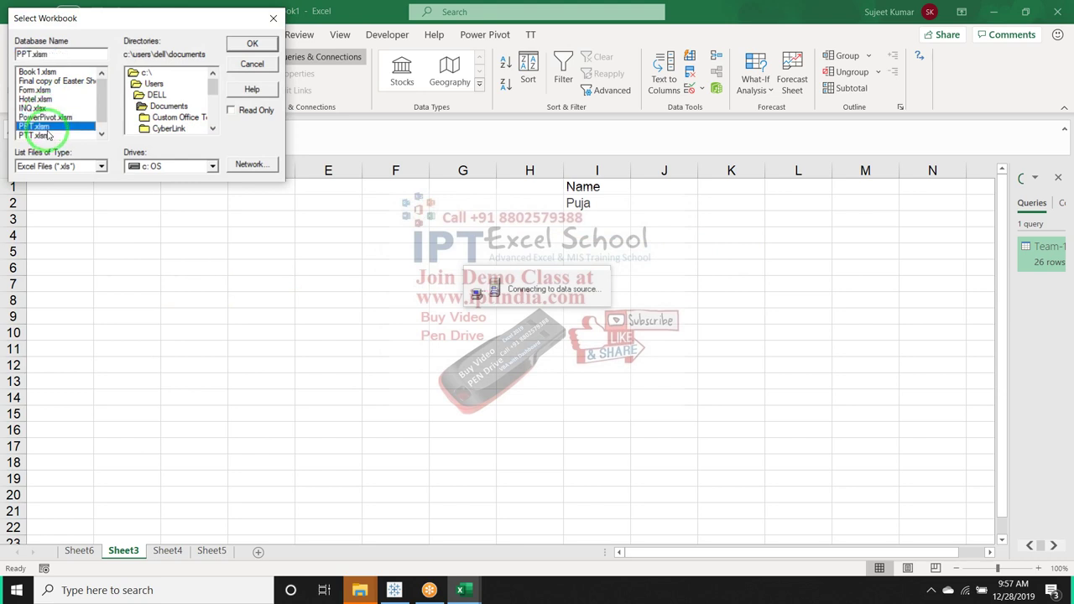
pyautogui.scroll(-1, 49, 135)
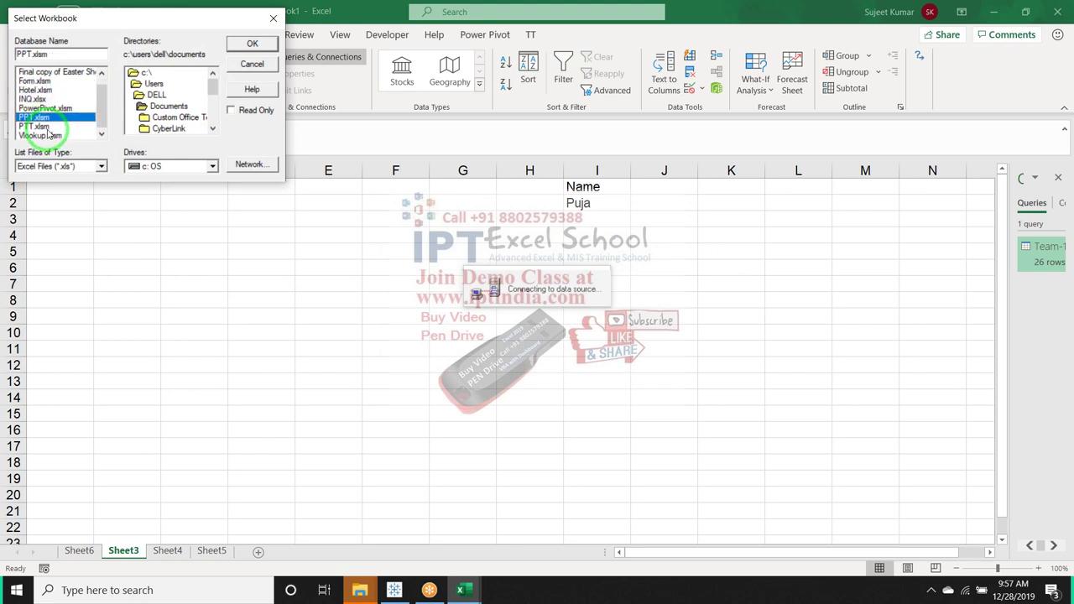
pyautogui.doubleClick(151, 94)
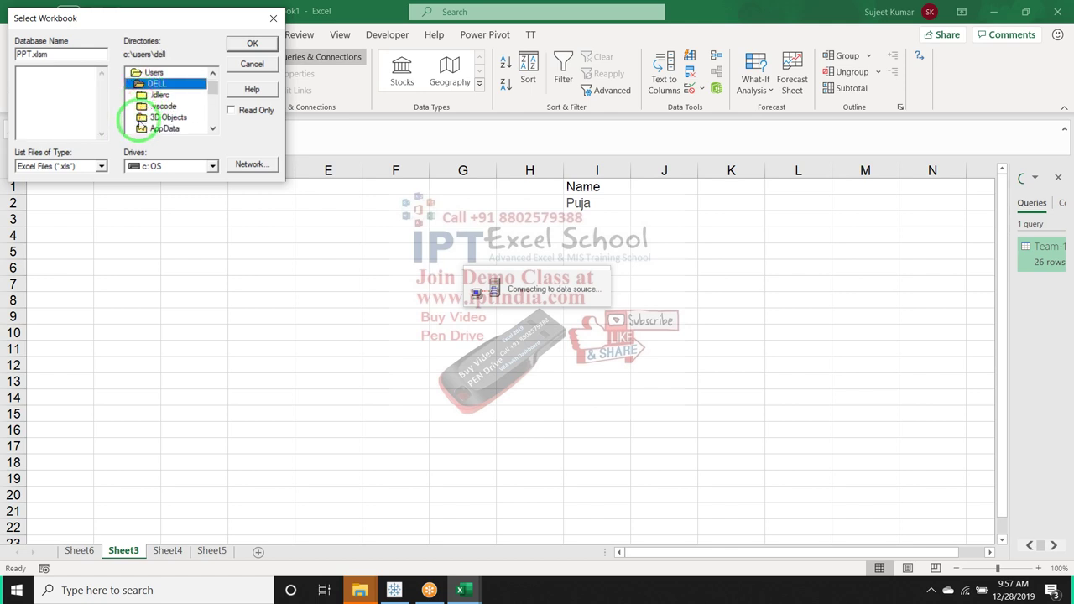
pyautogui.scroll(-2, 138, 124)
pyautogui.doubleClick(155, 84)
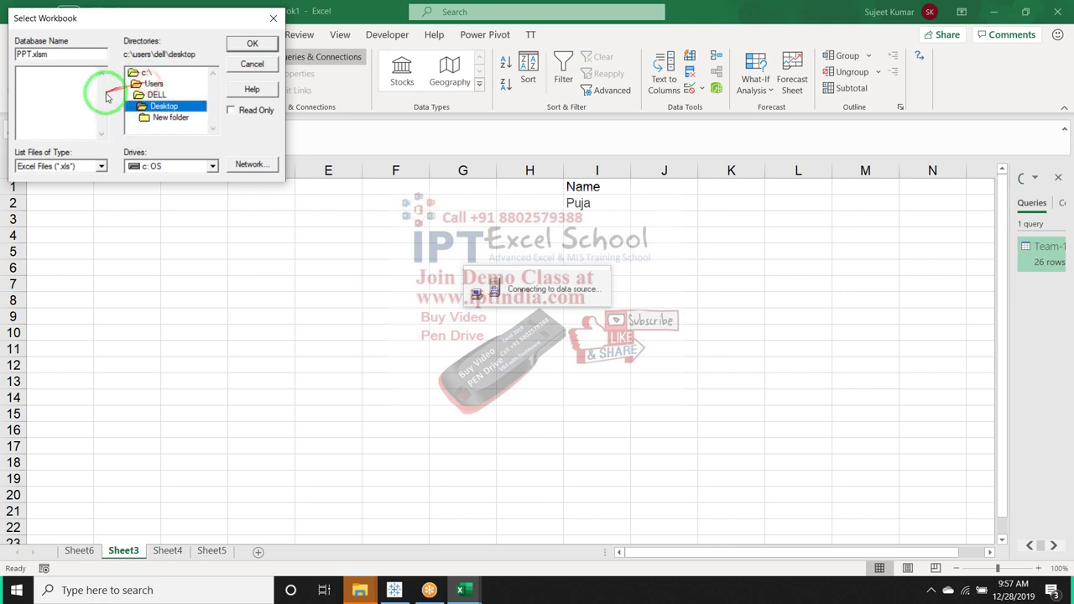
pyautogui.doubleClick(161, 116)
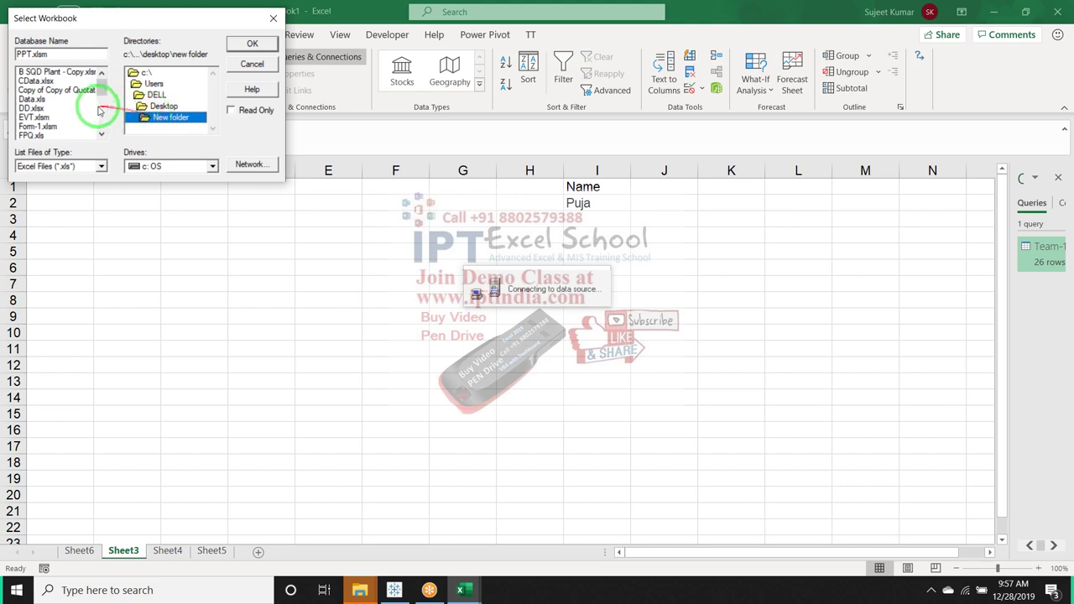
pyautogui.click(36, 116)
pyautogui.scroll(-1, 36, 116)
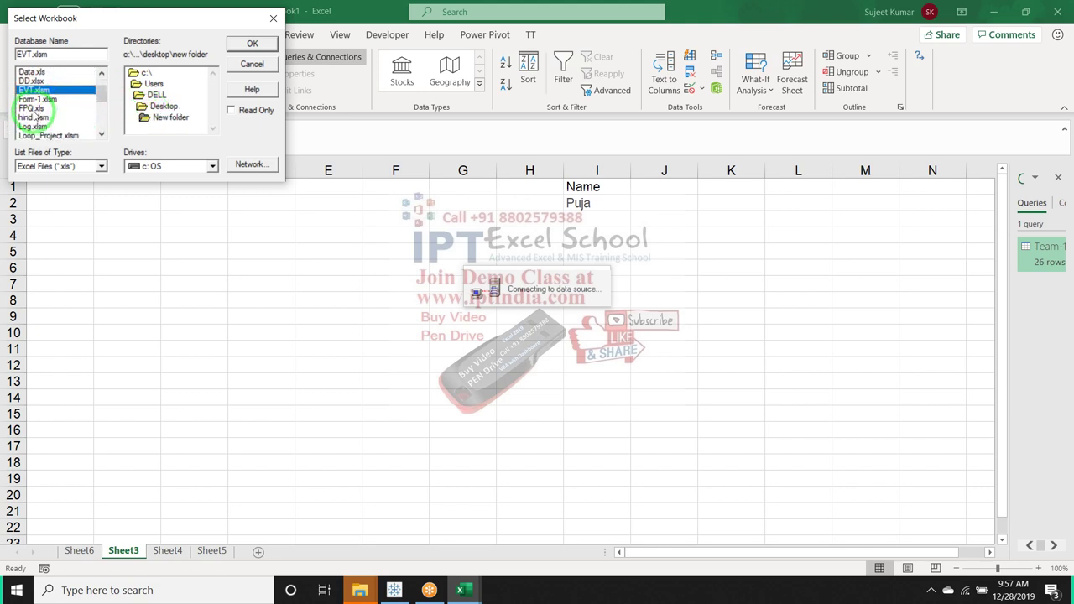
pyautogui.click(36, 117)
# - Add all the Team-1$ columns to the query
pyautogui.click(252, 44)
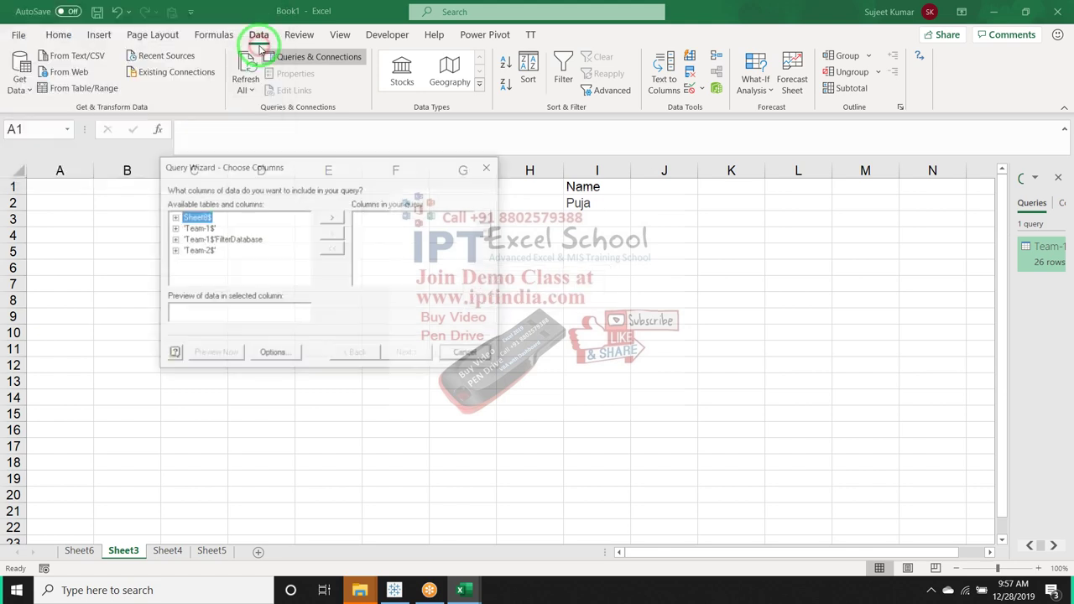
pyautogui.click(198, 228)
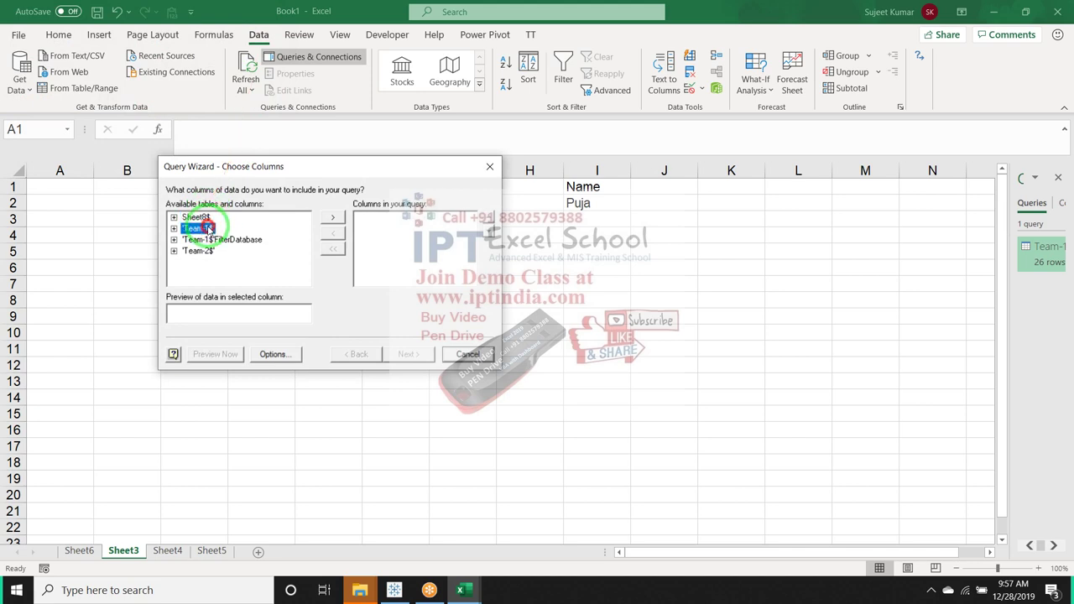
pyautogui.click(334, 220)
pyautogui.click(406, 353)
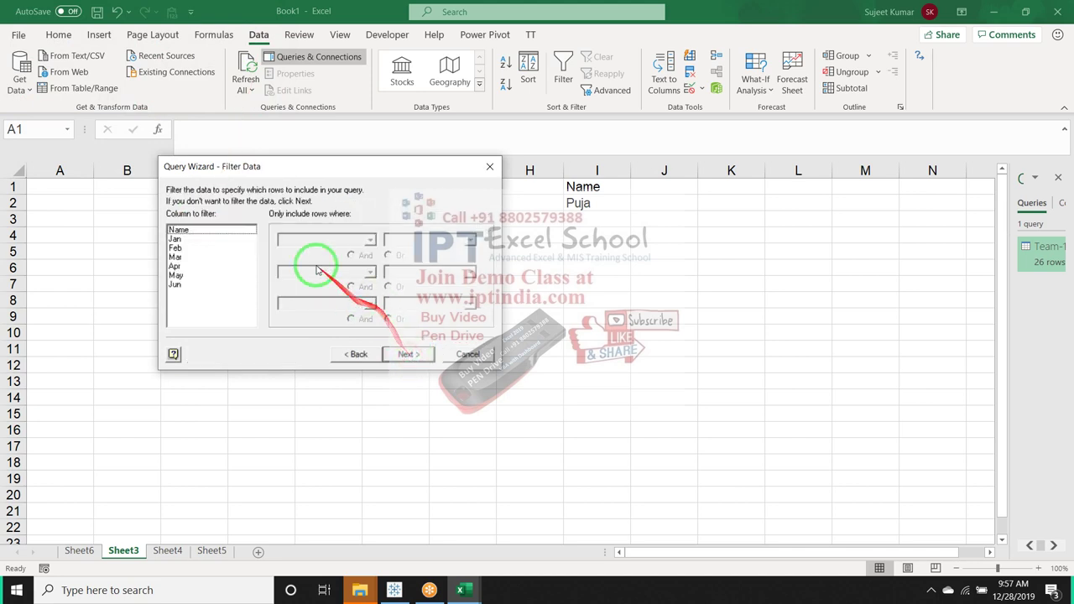
# - Filter on Name equals Inder, skip sorting, and finish into Microsoft Query
pyautogui.click(186, 230)
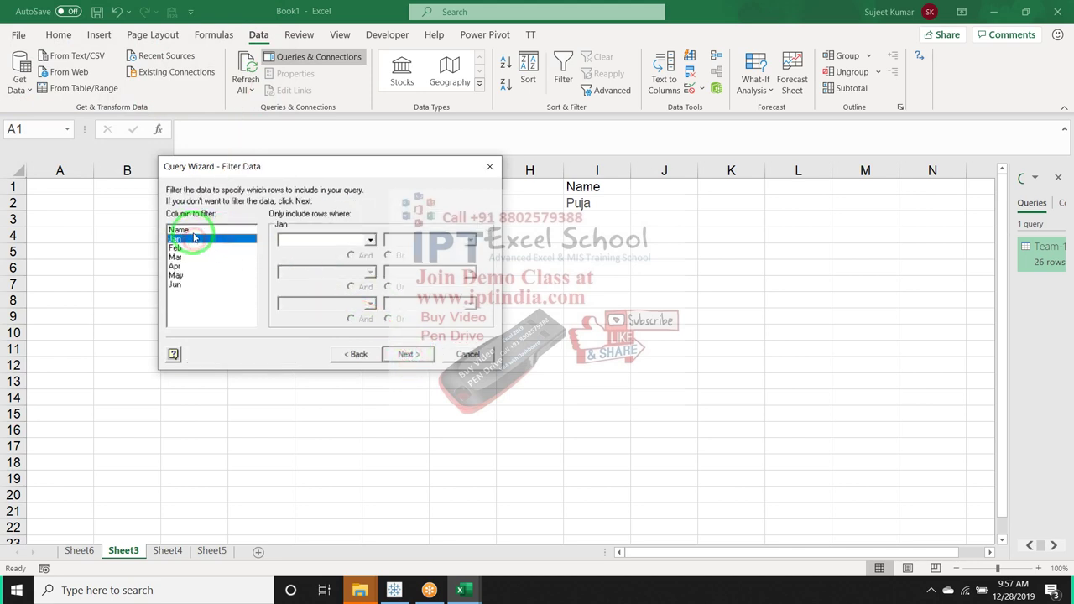
pyautogui.click(368, 241)
pyautogui.click(322, 256)
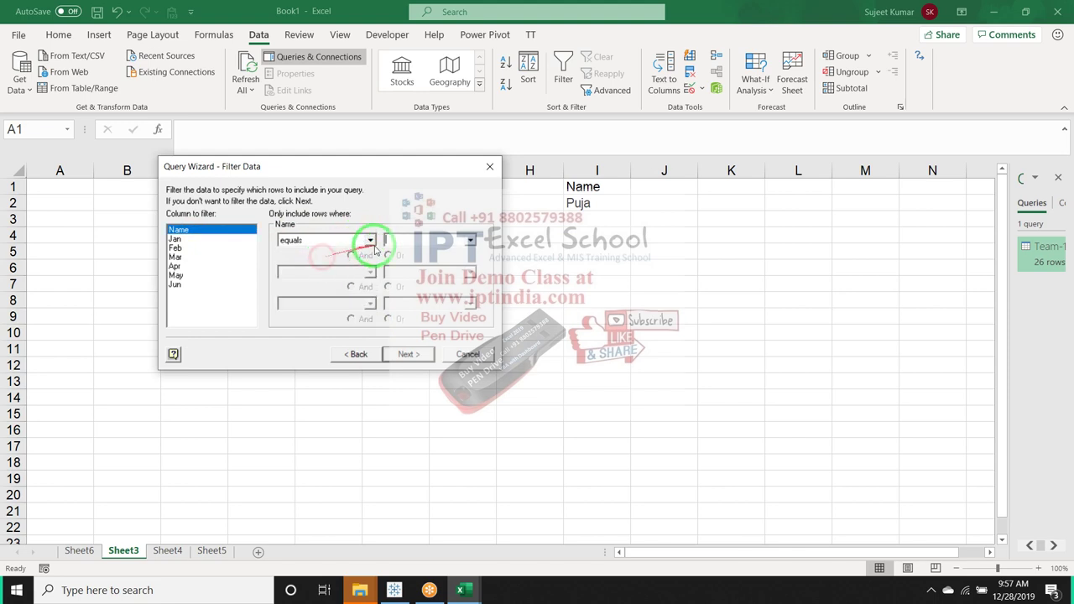
pyautogui.click(471, 241)
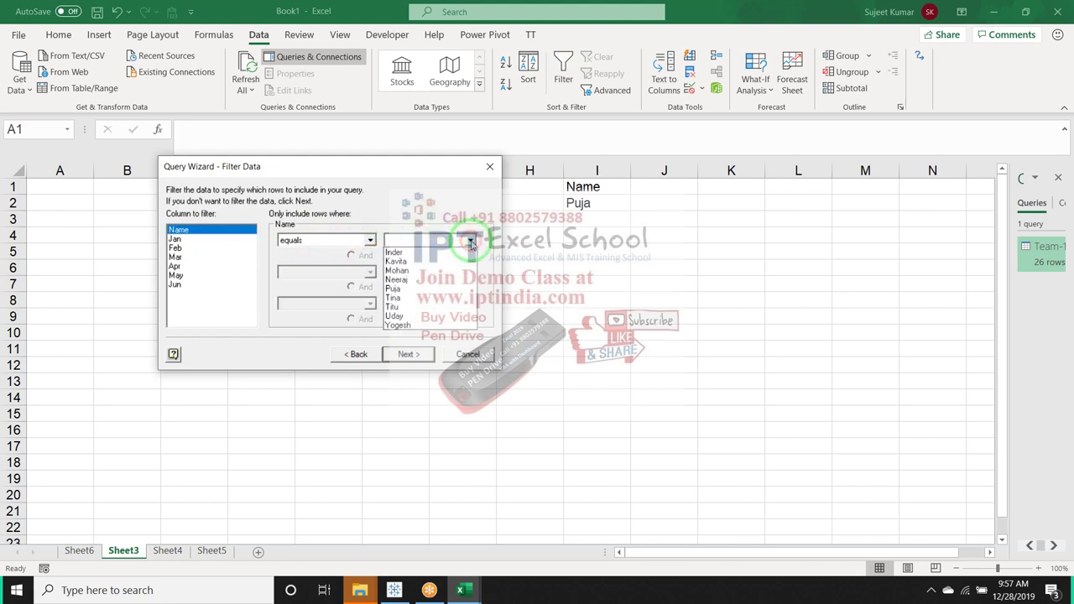
pyautogui.click(466, 251)
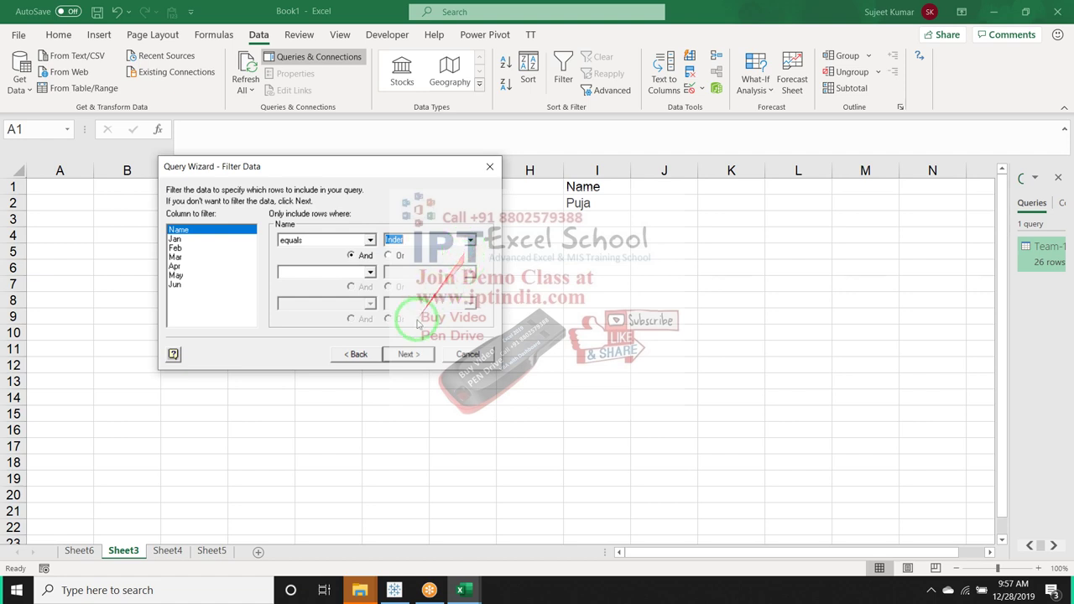
pyautogui.click(405, 356)
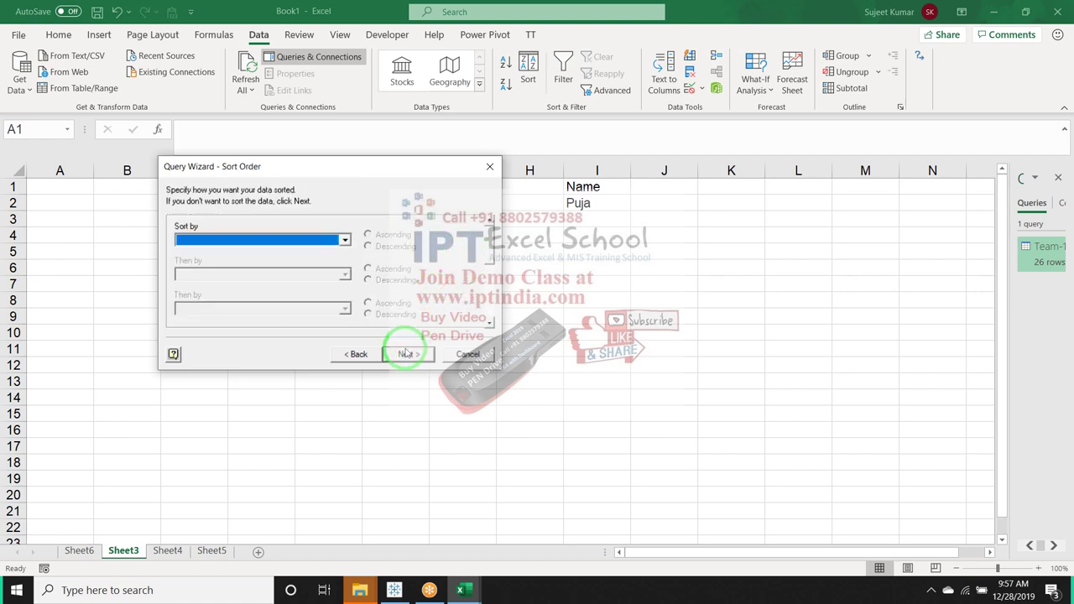
pyautogui.click(405, 356)
pyautogui.click(202, 234)
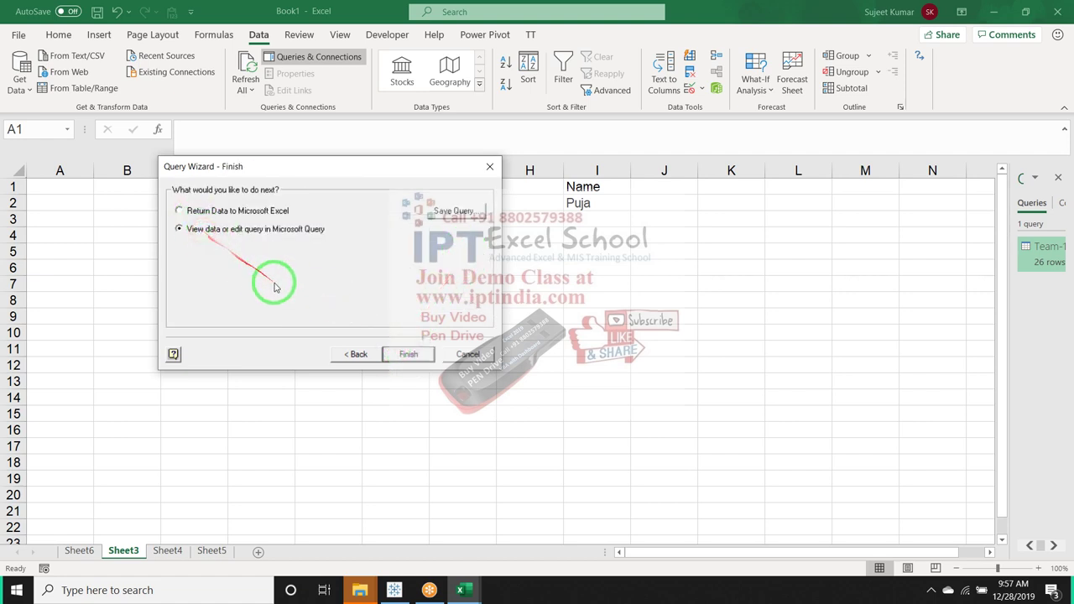
pyautogui.click(420, 353)
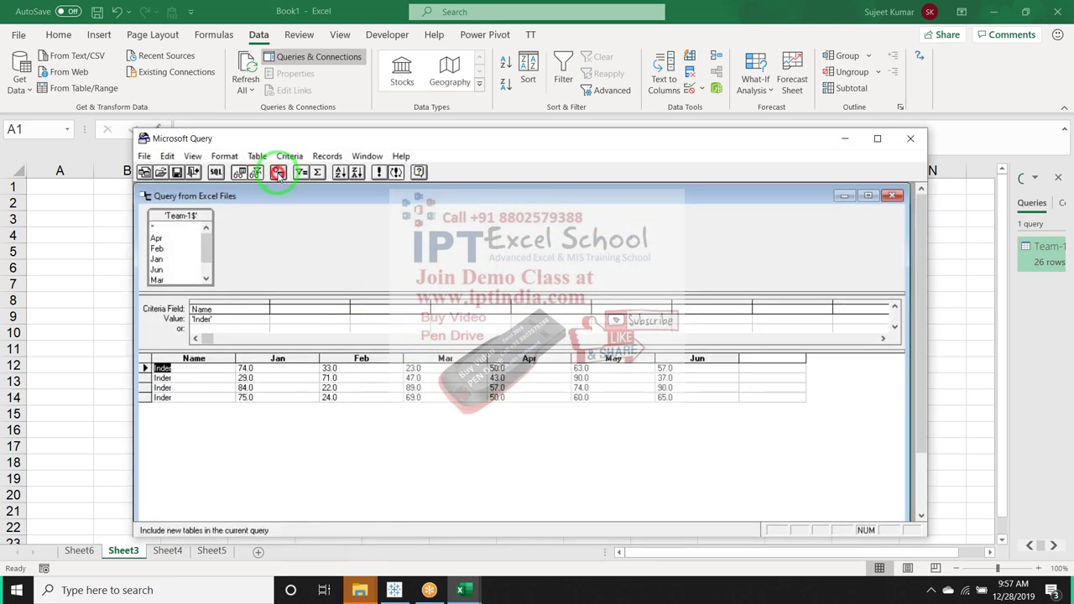
# - In the SQL statement, copy the Jan and Feb fields onto a new line above FROM
pyautogui.click(278, 172)
pyautogui.press('Escape')
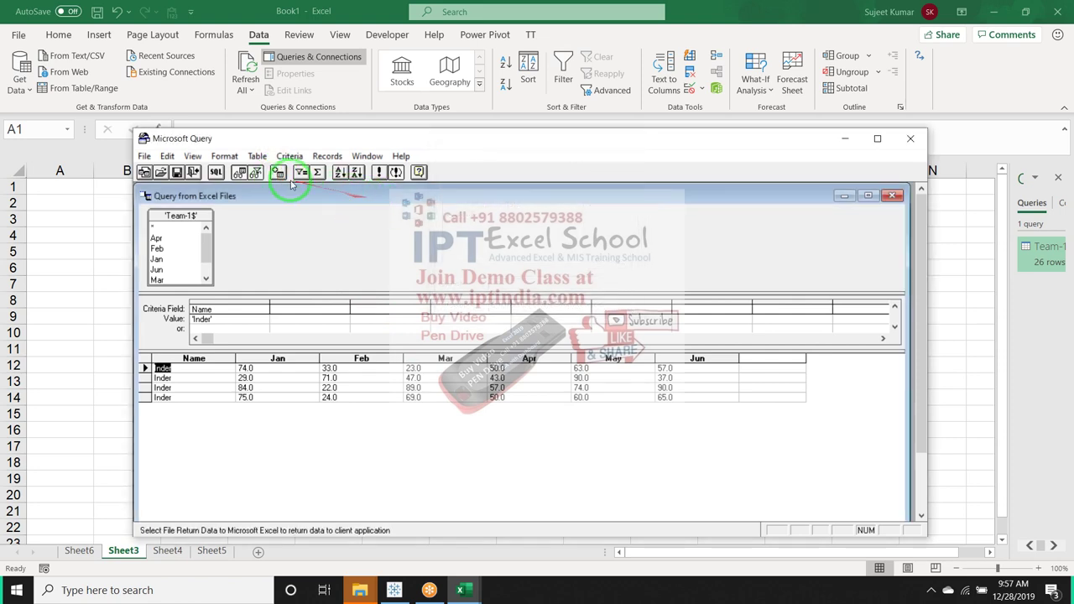
pyautogui.click(217, 174)
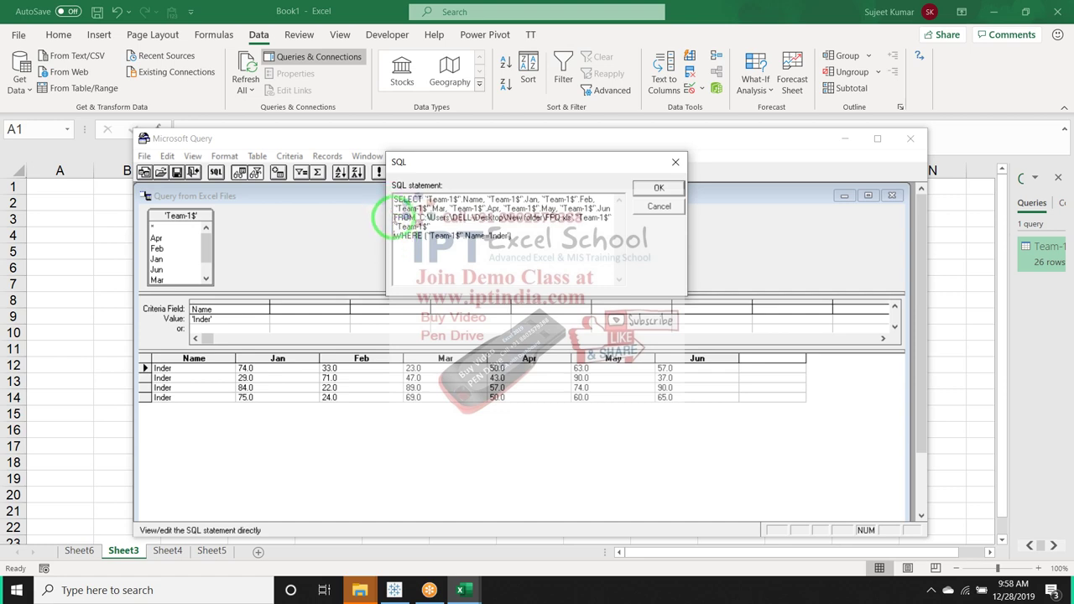
pyautogui.click(394, 220)
pyautogui.press('Return')
pyautogui.press('Return')
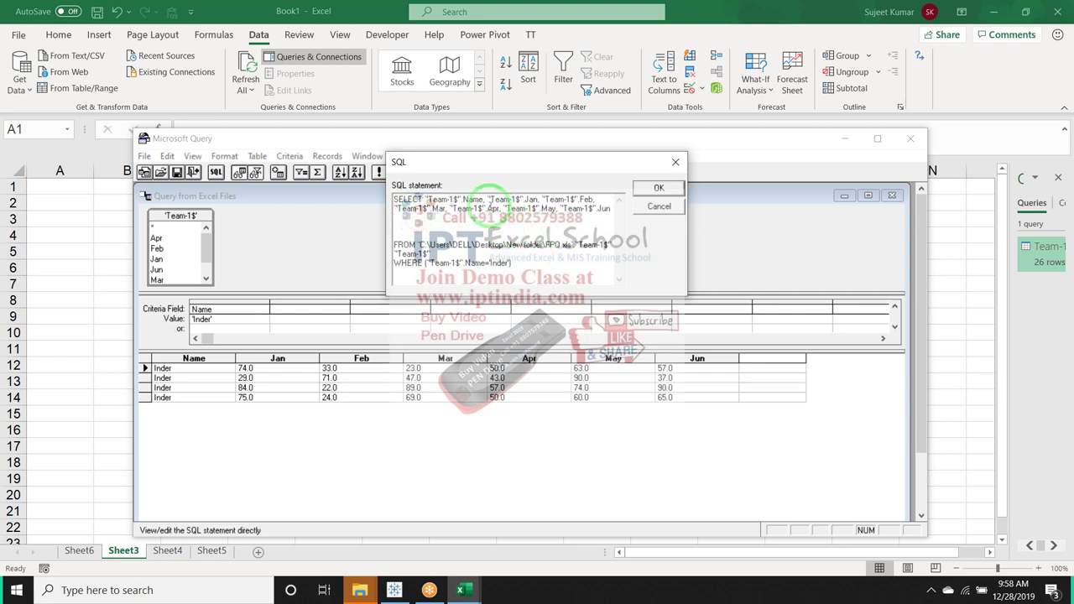
pyautogui.moveTo(489, 198); pyautogui.dragTo(597, 199)
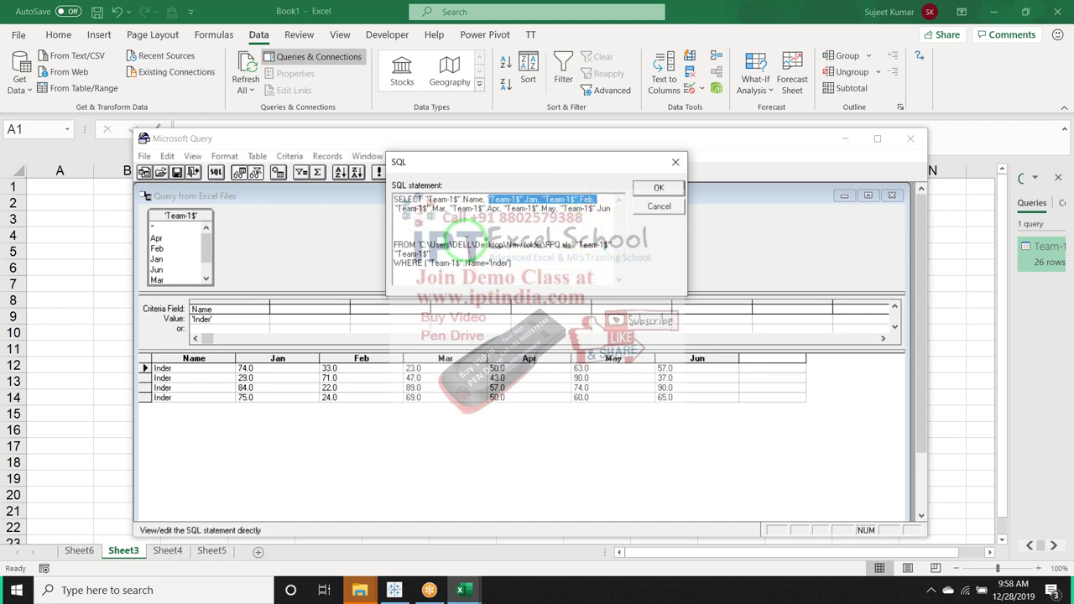
pyautogui.click(485, 199)
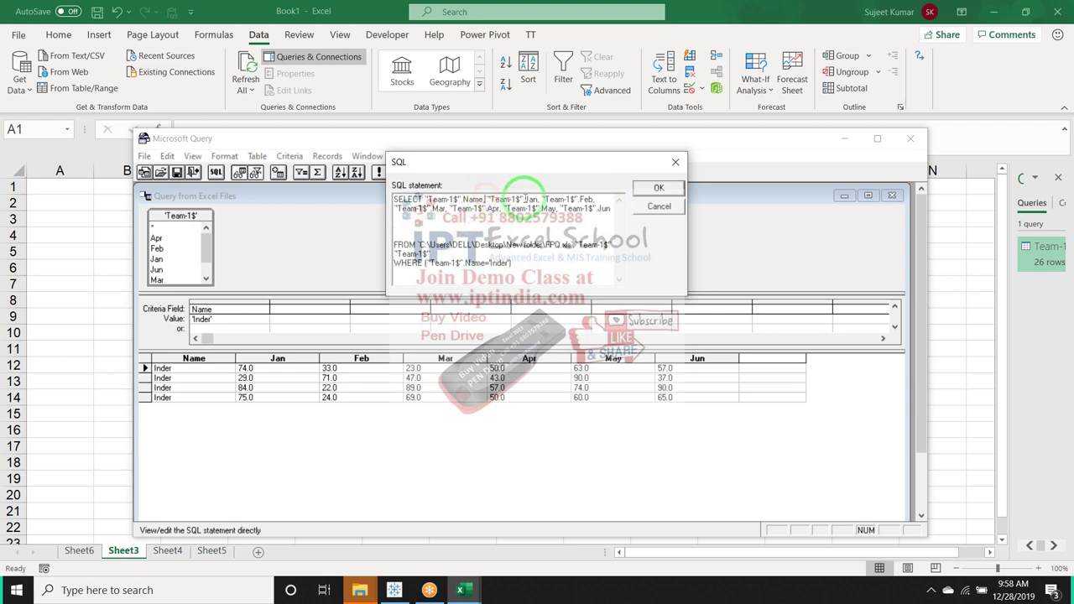
pyautogui.keyDown('shift'); pyautogui.click(597, 198); pyautogui.keyUp('shift')
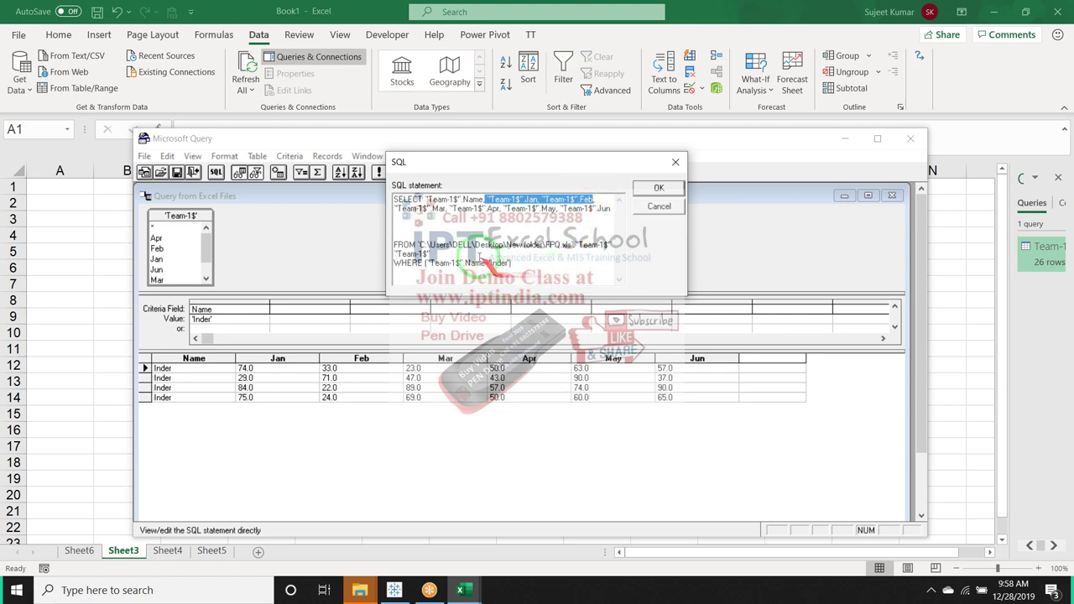
pyautogui.click(457, 222)
pyautogui.click(406, 218)
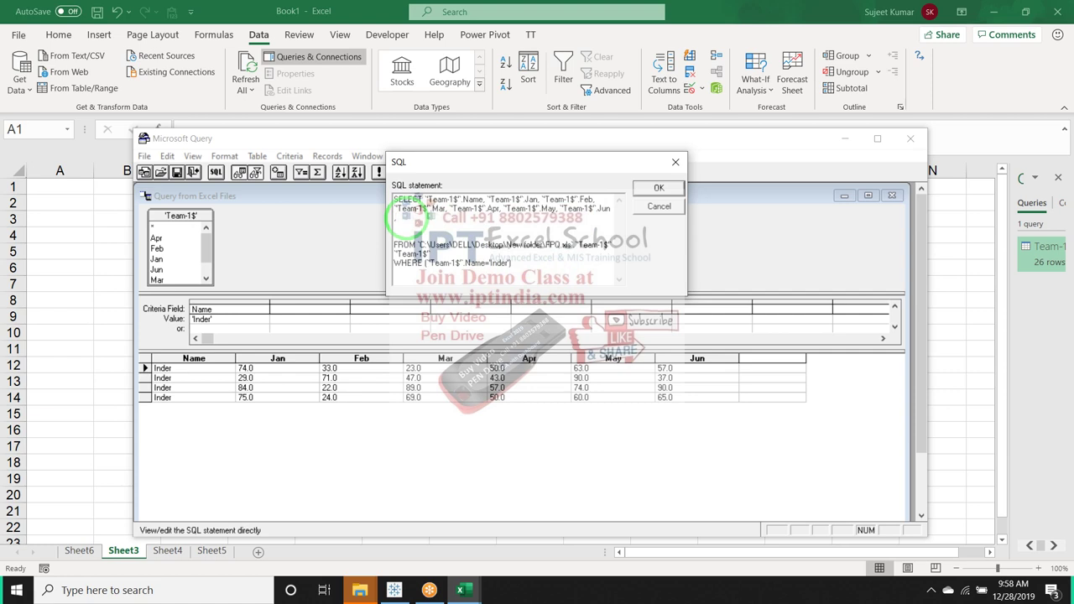
pyautogui.hotkey('ctrl', 'v')
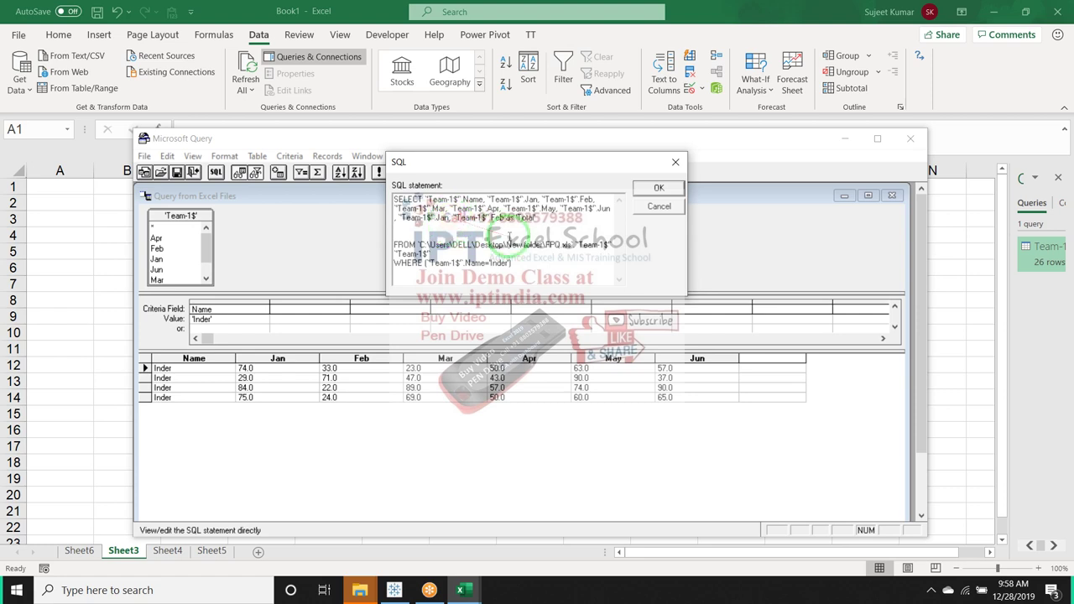
# - Join Jan + Feb as a Total column, giving totals 107, 100, 106 and 99
pyautogui.write('+')
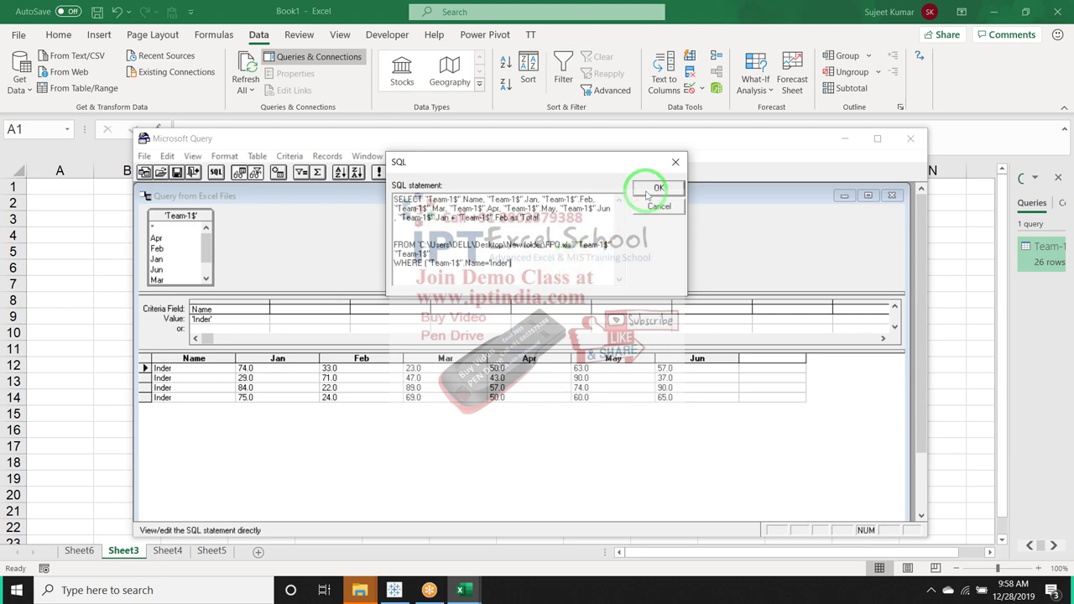
pyautogui.click(658, 188)
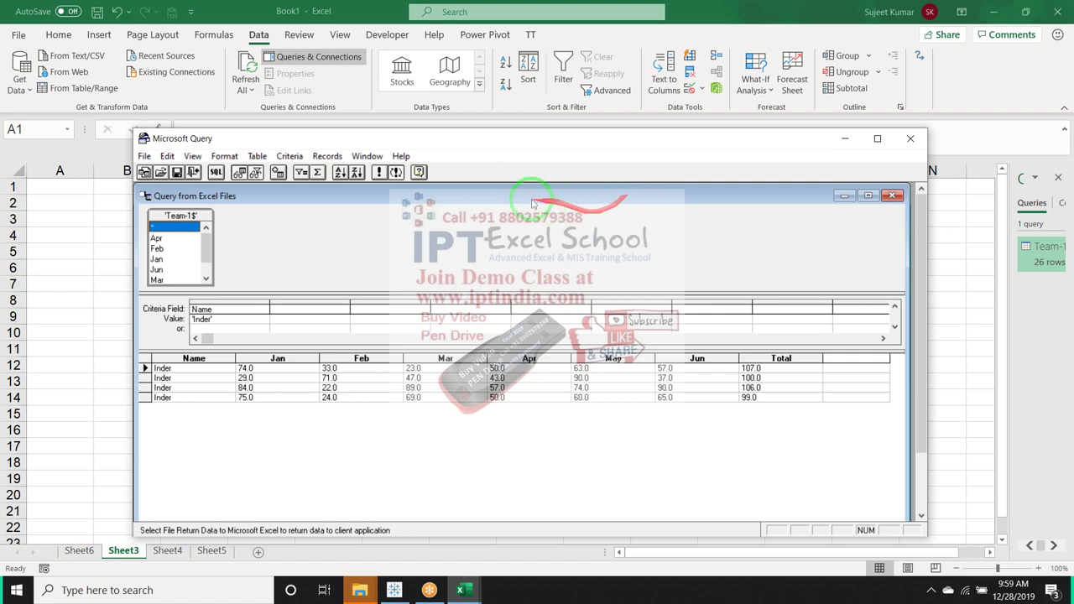
pyautogui.click(216, 172)
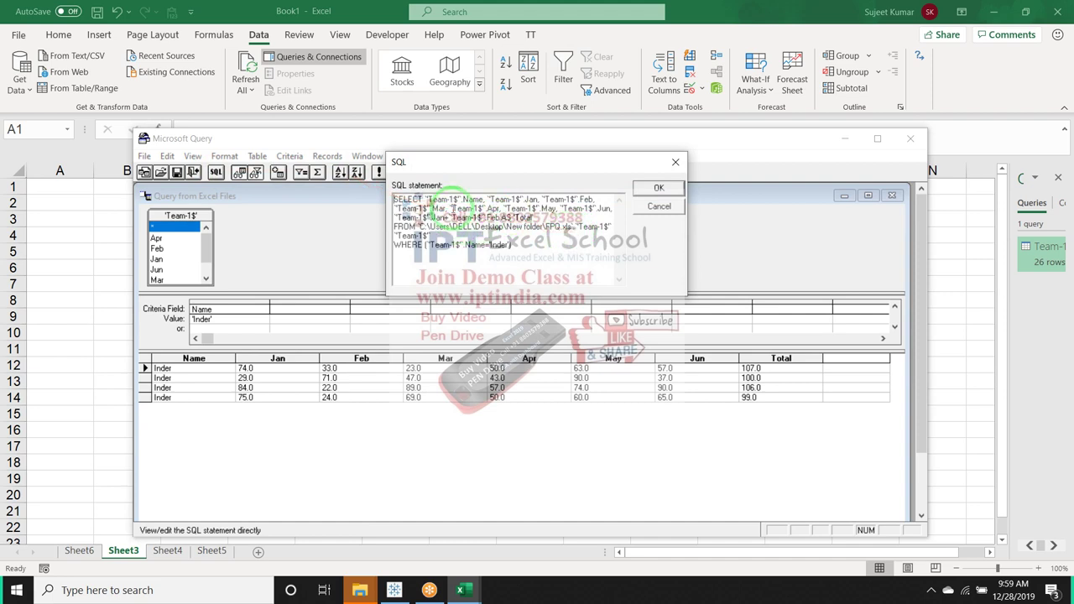
pyautogui.click(931, 590)
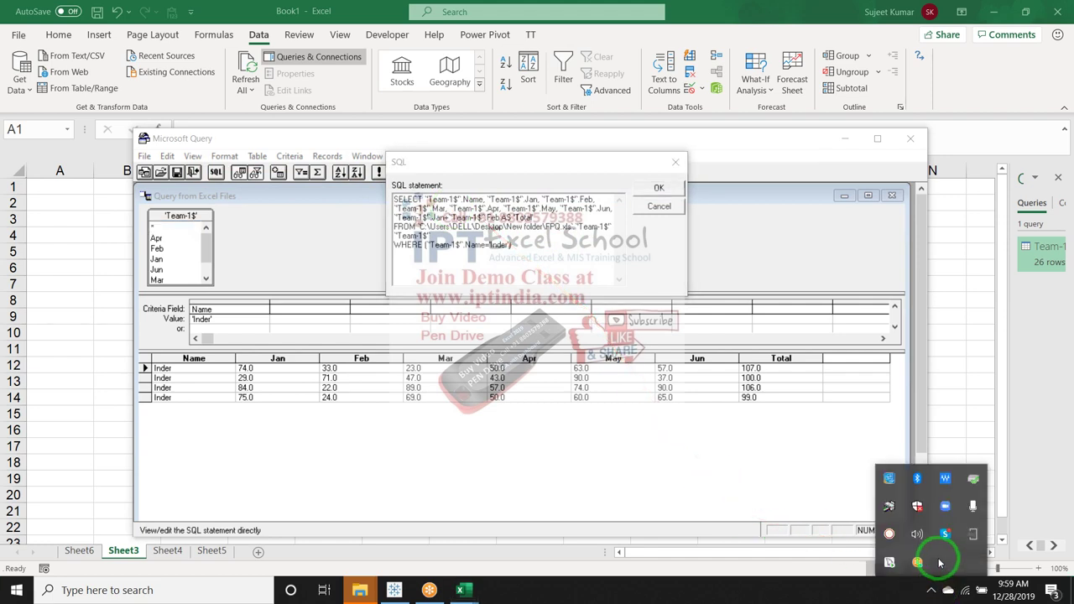
pyautogui.click(676, 198)
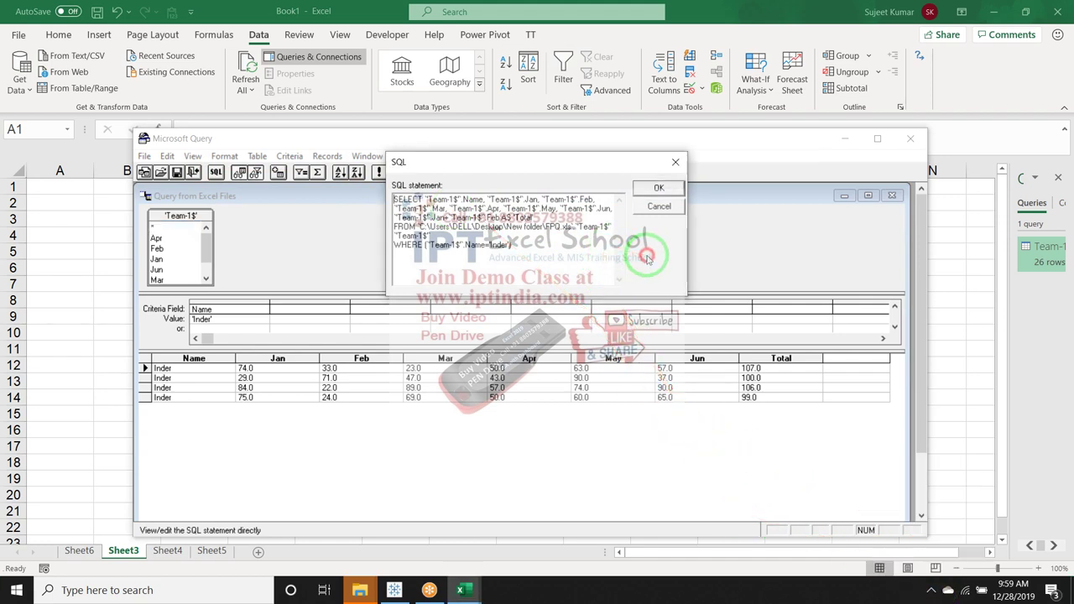
pyautogui.click(659, 187)
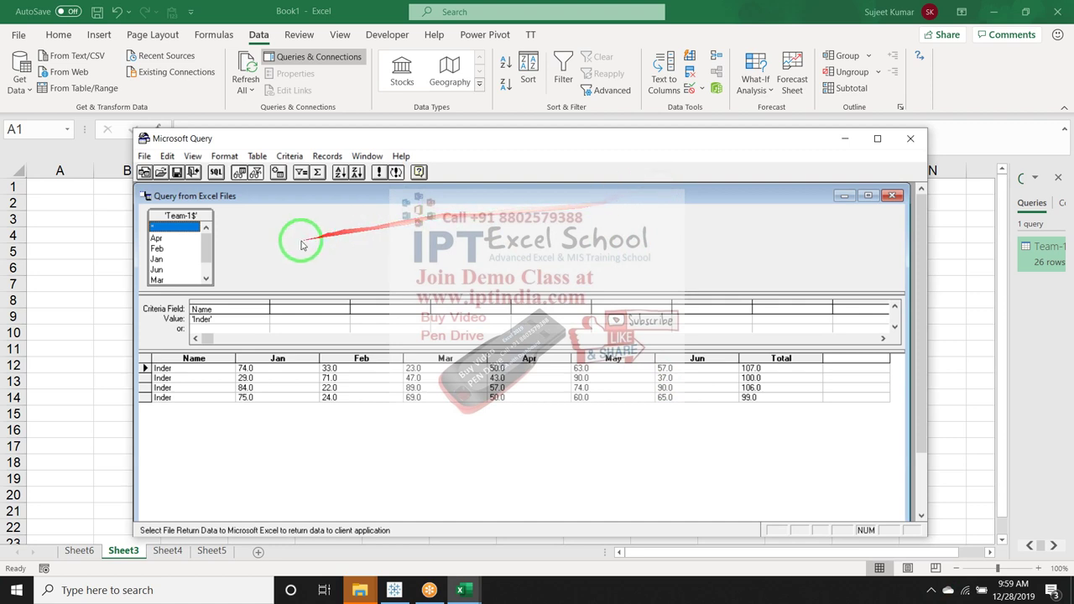
# - Return Inder's query results to Excel as a table at $A$1 on Sheet3
pyautogui.click(145, 157)
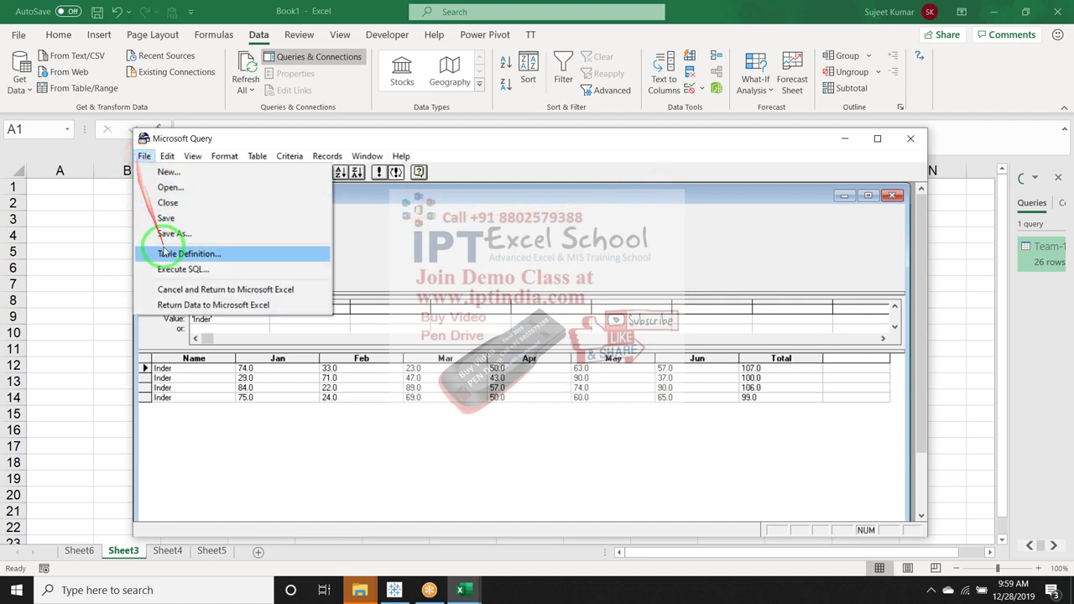
pyautogui.click(178, 305)
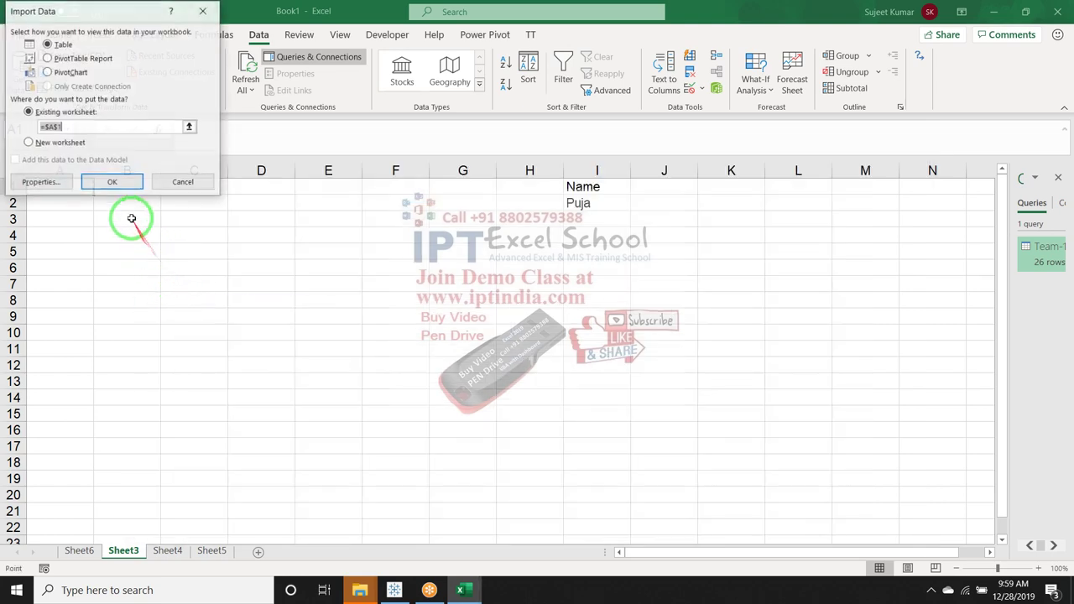
pyautogui.click(91, 183)
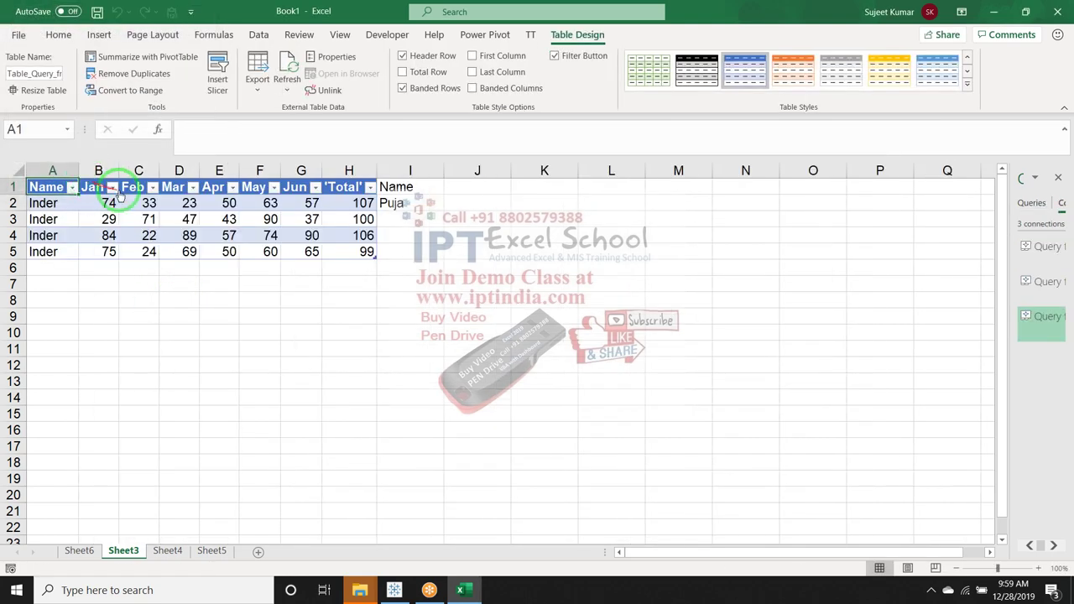
pyautogui.click(422, 203)
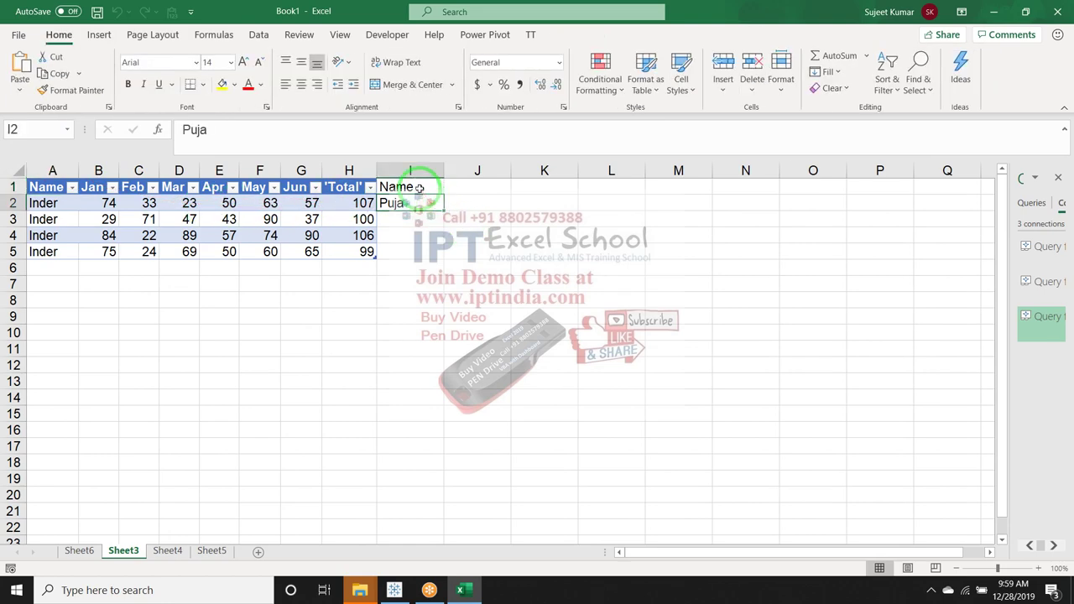
pyautogui.click(347, 203)
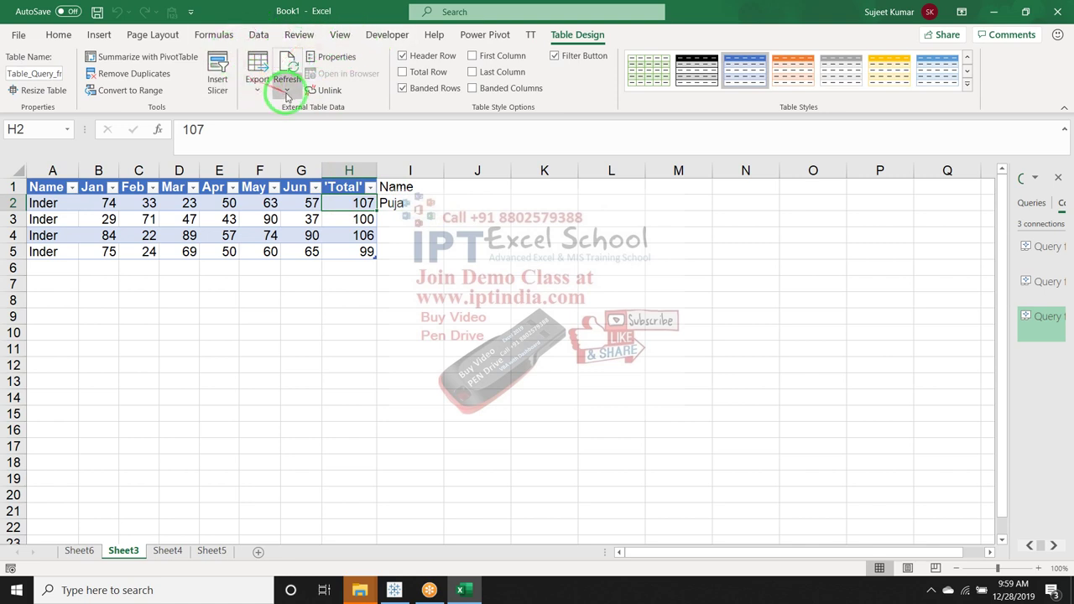
# - In Query from Excel Files2's definition, replace 'Inder' with ? in the WHERE clause
pyautogui.click(324, 57)
pyautogui.press('Escape')
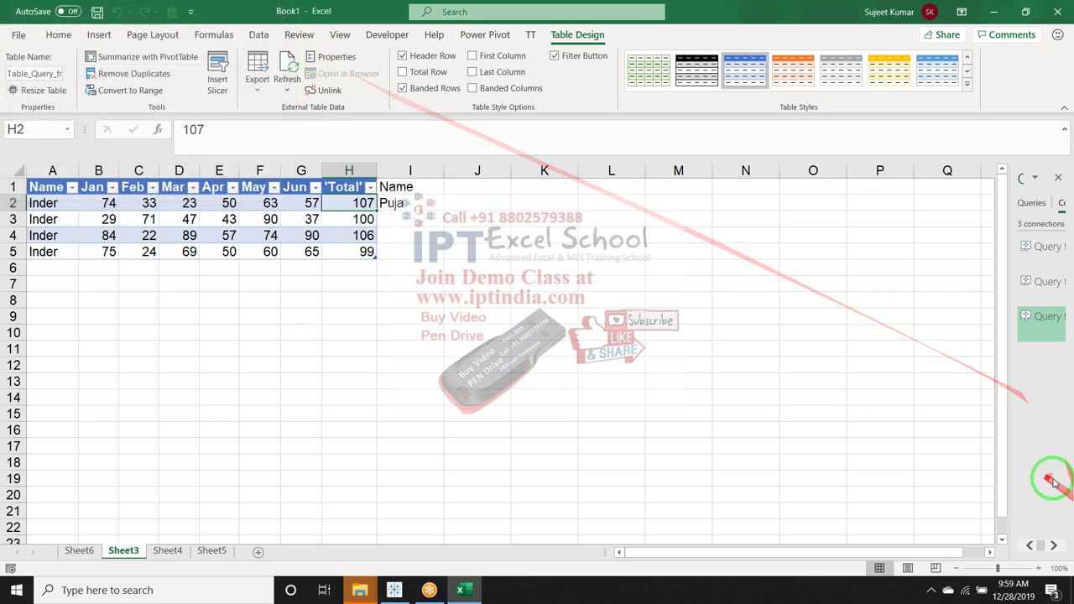
pyautogui.doubleClick(1036, 334)
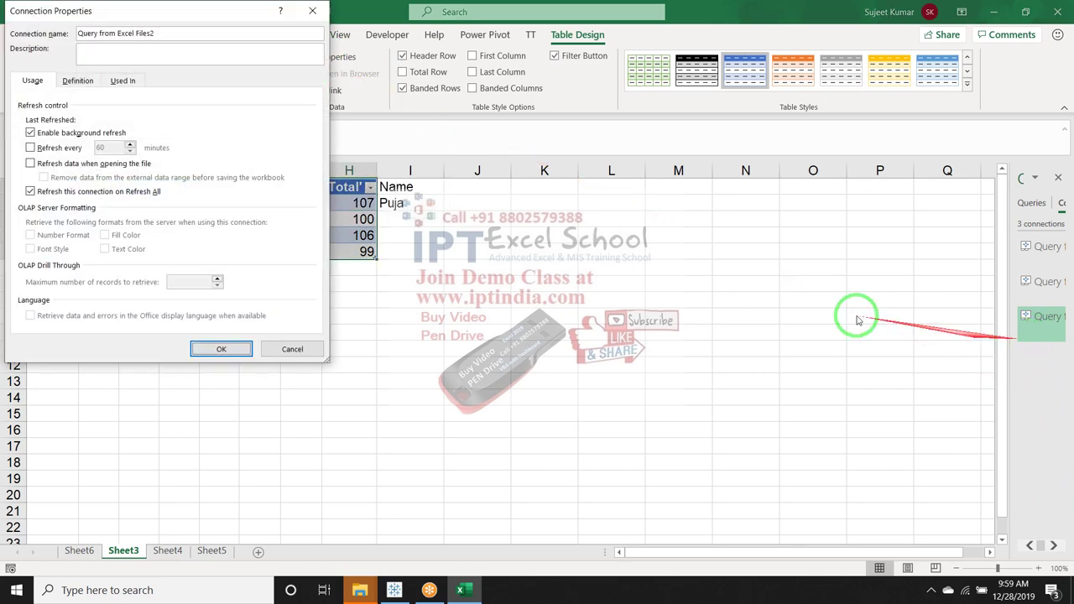
pyautogui.moveTo(116, 11); pyautogui.dragTo(485, 83)
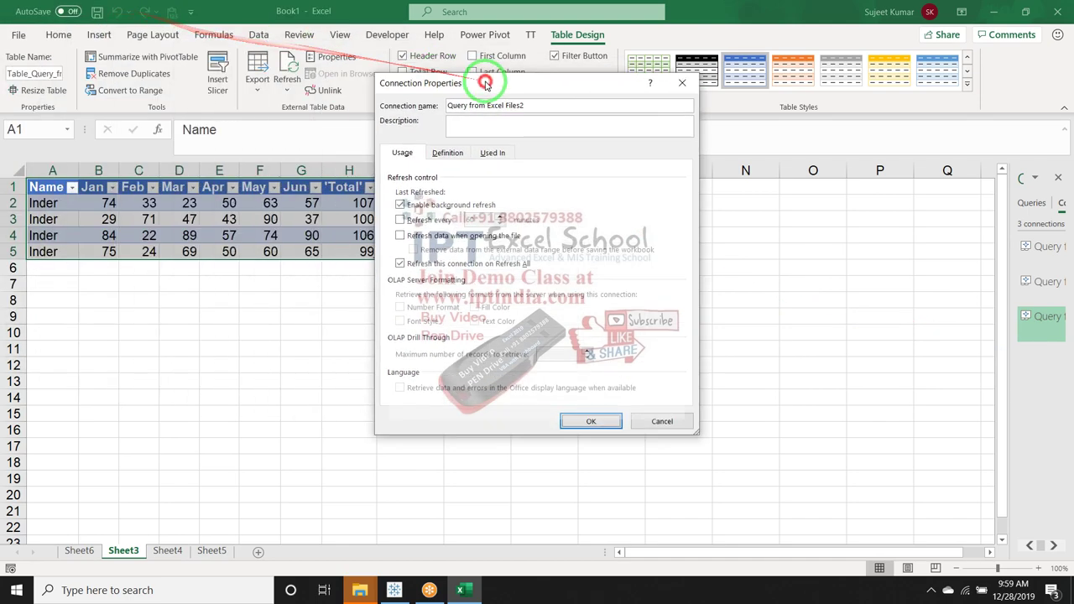
pyautogui.click(451, 154)
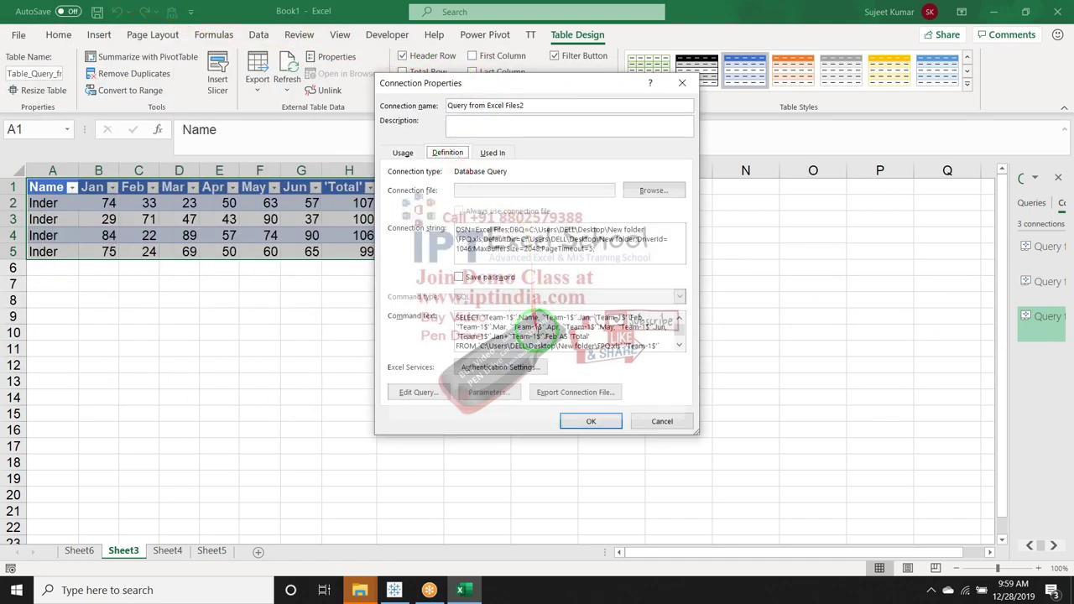
pyautogui.scroll(-2, 541, 327)
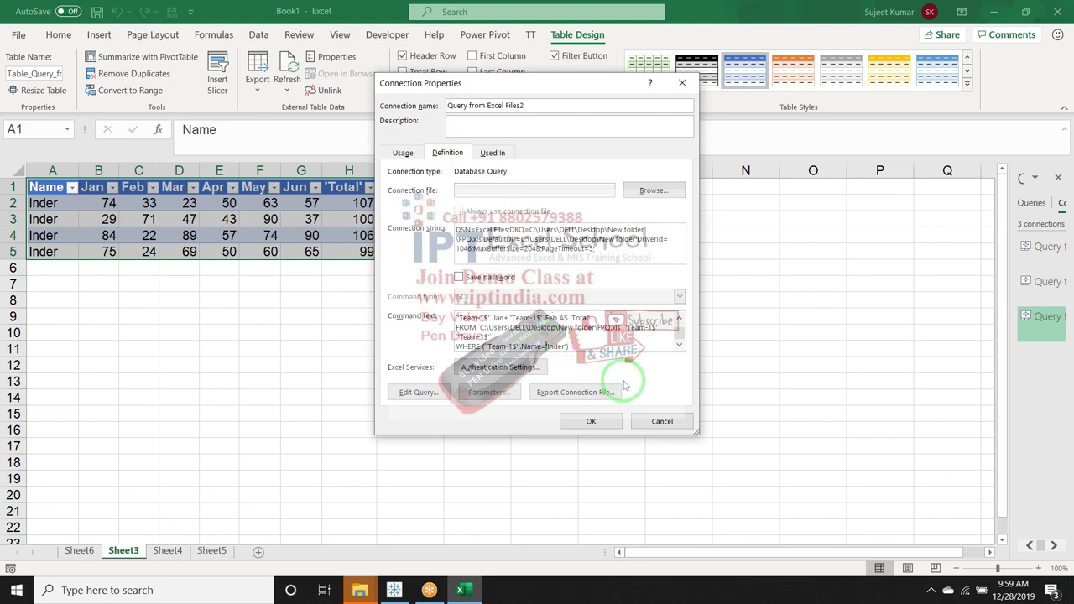
pyautogui.press('BackSpace')
pyautogui.press('BackSpace')
pyautogui.press('BackSpace')
pyautogui.write('?')
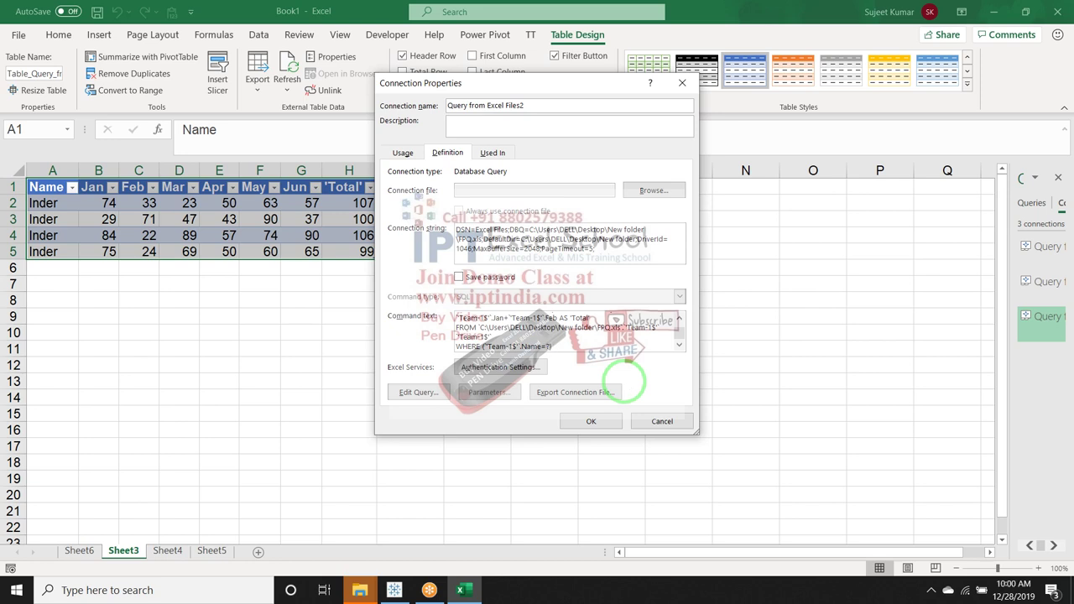
# - Link Parameter1 to =Sheet3!$I$2, keeping the value and refreshing automatically on change
pyautogui.click(597, 422)
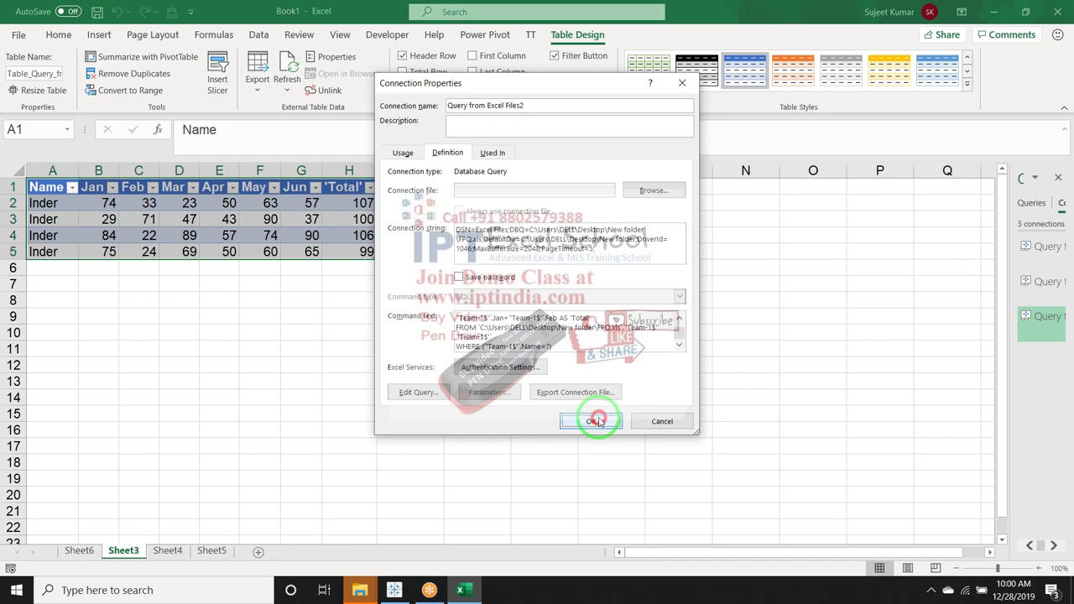
pyautogui.click(485, 263)
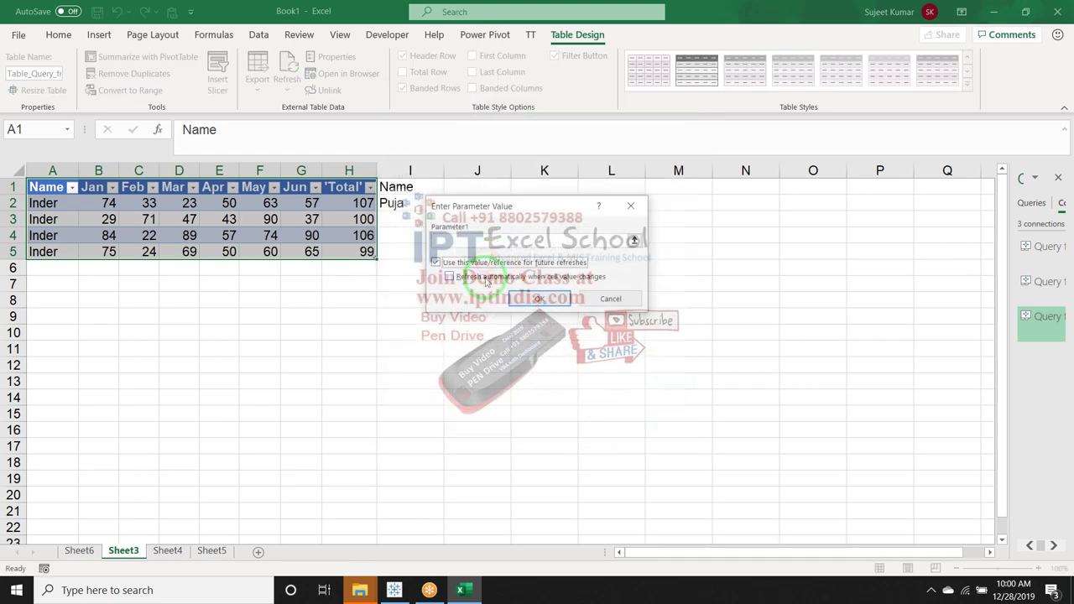
pyautogui.click(453, 276)
pyautogui.moveTo(537, 206); pyautogui.dragTo(670, 234)
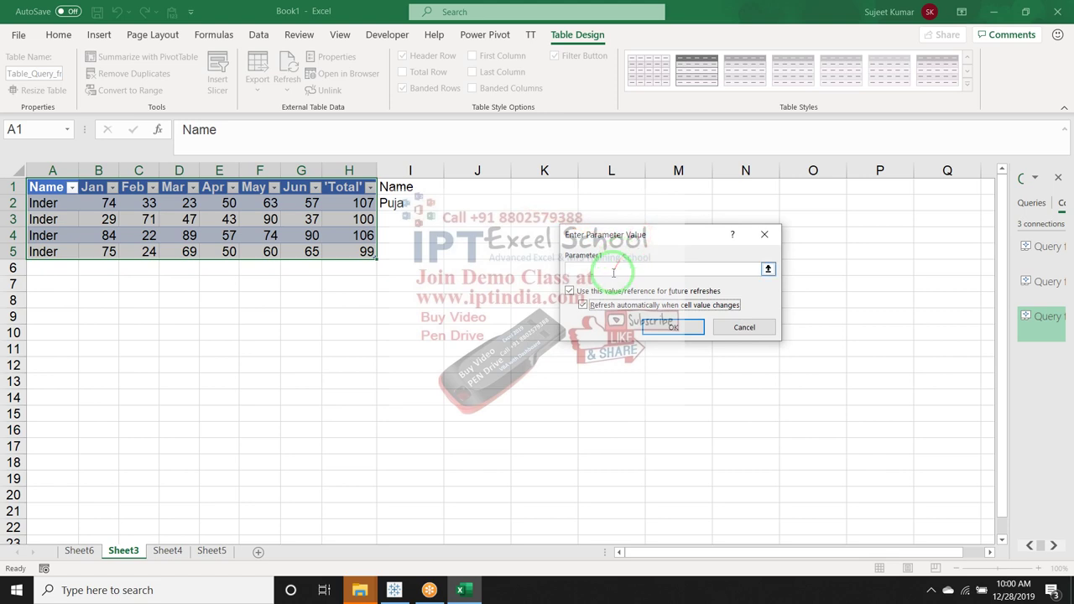
pyautogui.click(604, 269)
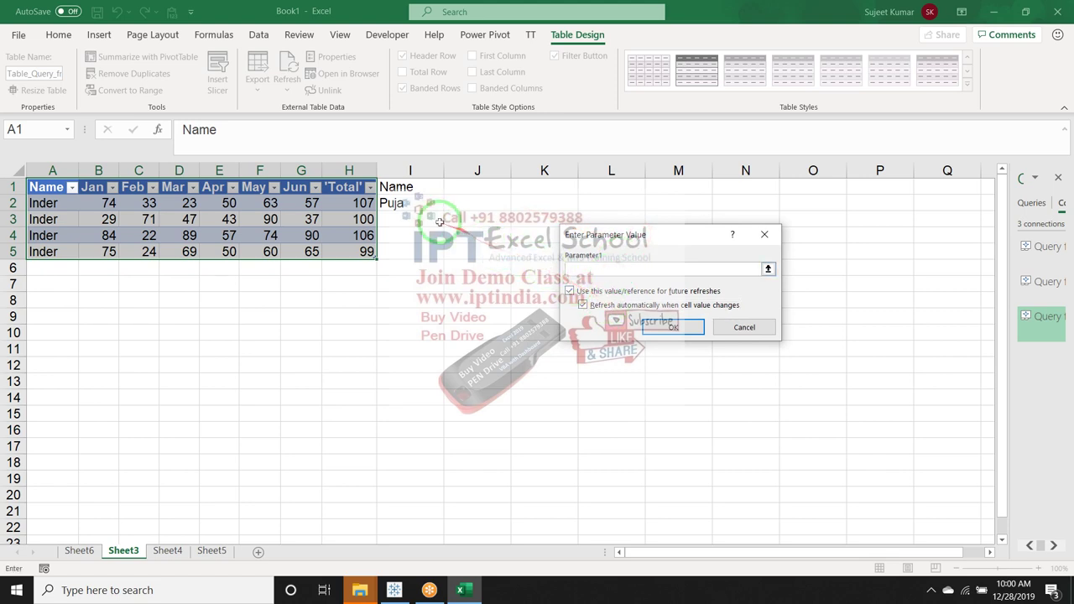
pyautogui.click(416, 203)
pyautogui.click(662, 329)
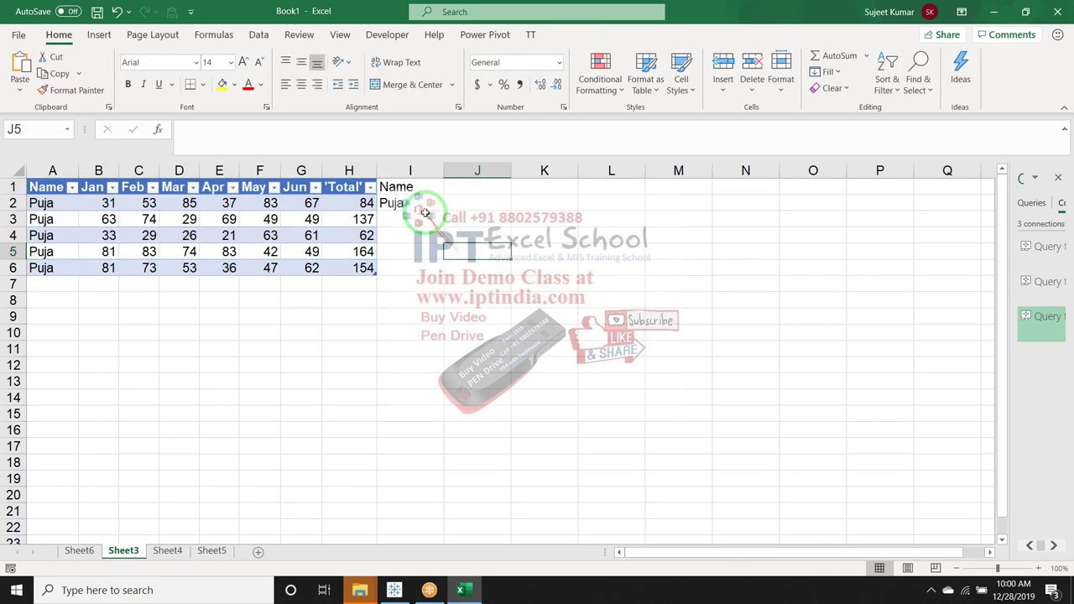
# - Test the parameter by entering Inder, then Mohan, in I2
pyautogui.click(417, 200)
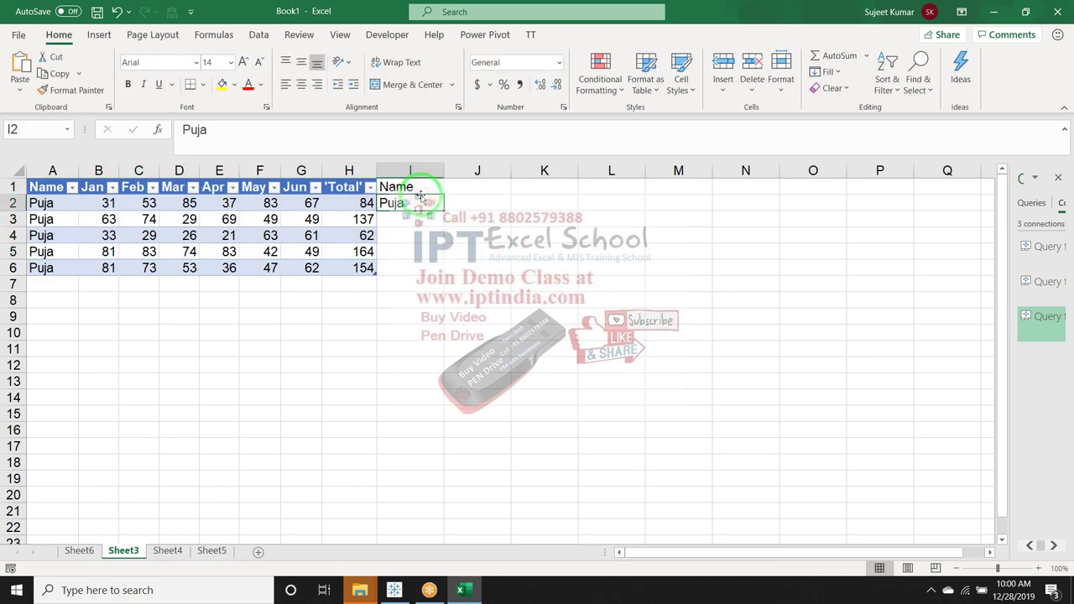
pyautogui.write('Inder')
pyautogui.press('Return')
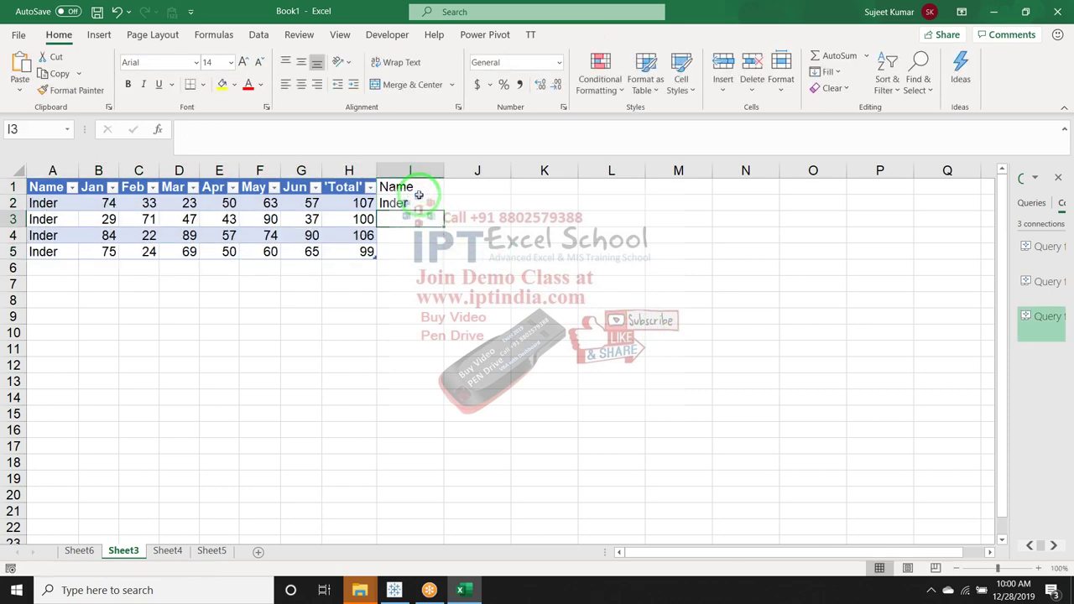
pyautogui.click(419, 195)
pyautogui.write('Mo')
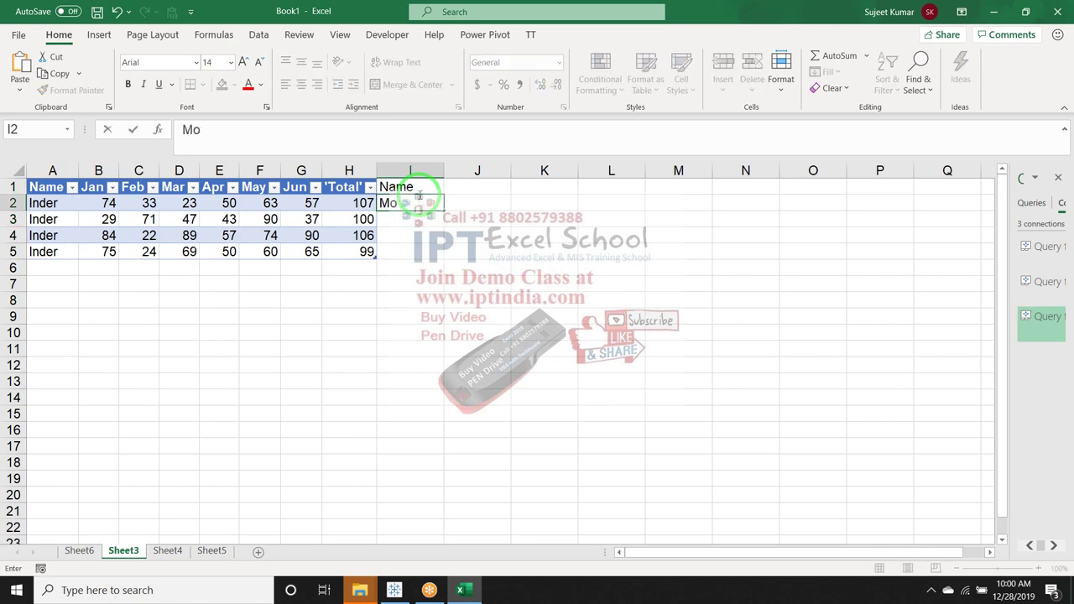
pyautogui.write('han')
pyautogui.press('Return')
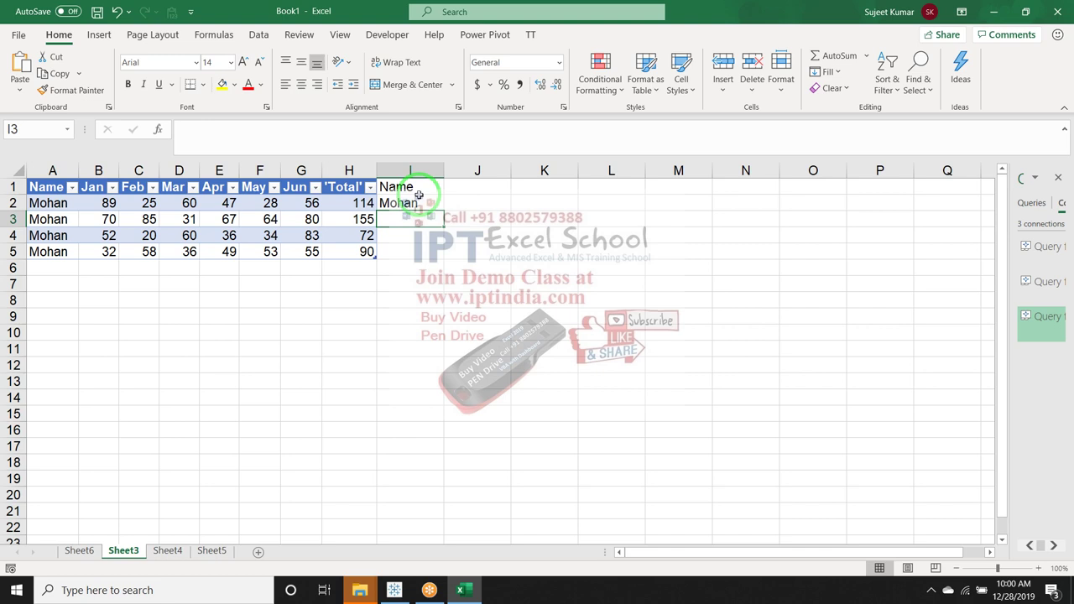
# - Close the old workbook without saving, start a new blank Excel workbook and minimize it
pyautogui.click(1055, 12)
pyautogui.click(594, 394)
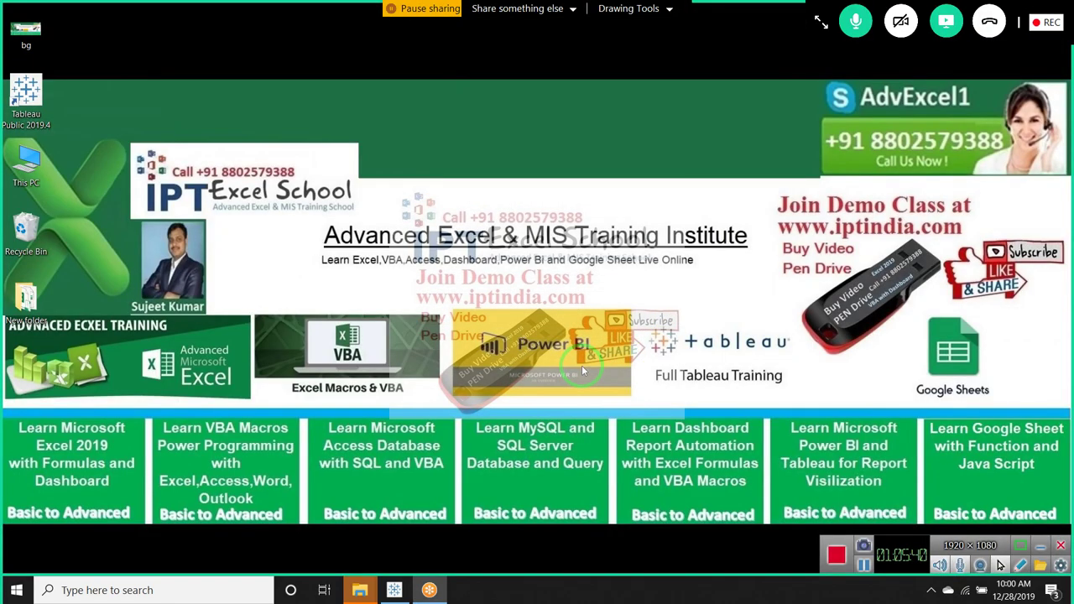
pyautogui.press('super')
pyautogui.write('e')
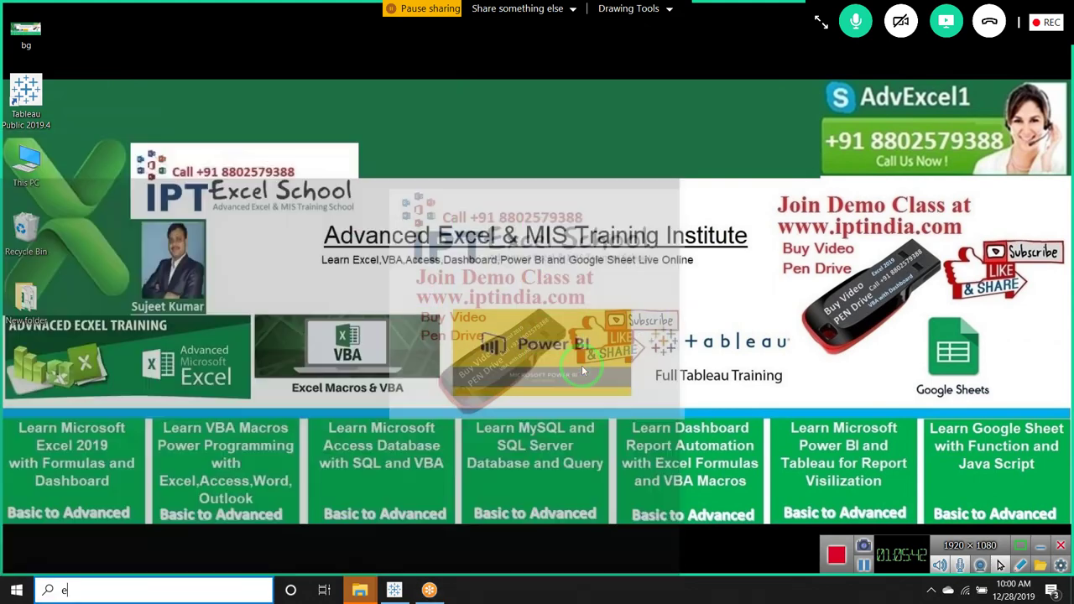
pyautogui.write('xce')
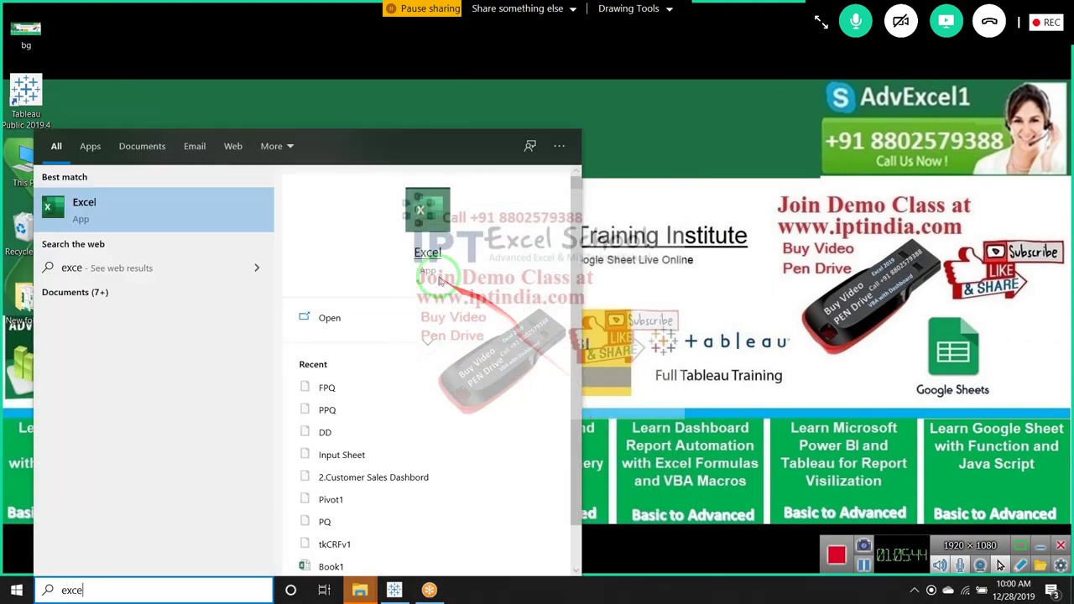
pyautogui.click(433, 260)
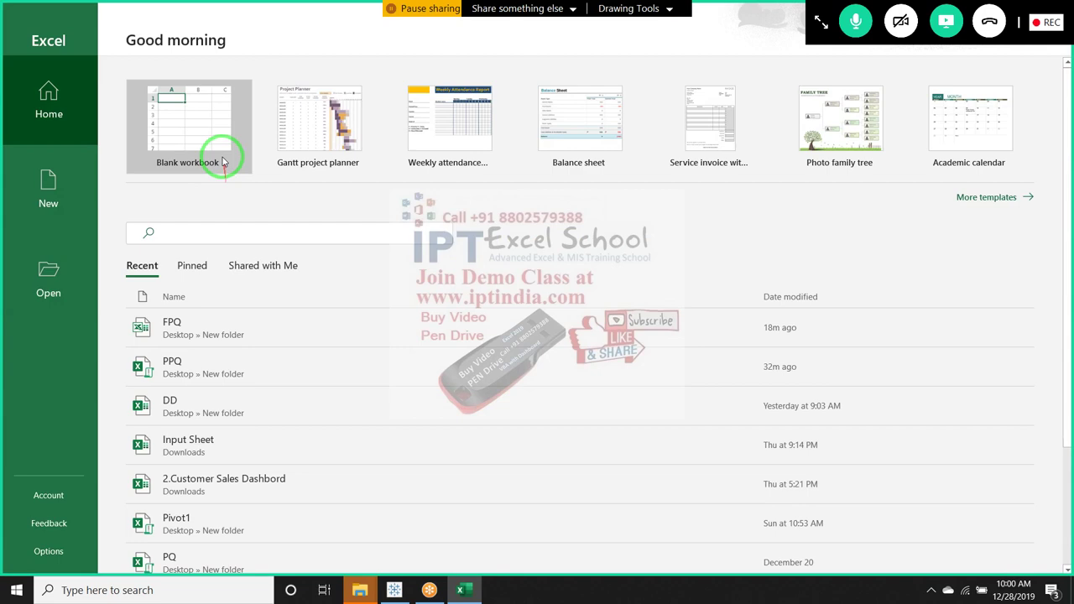
pyautogui.click(223, 162)
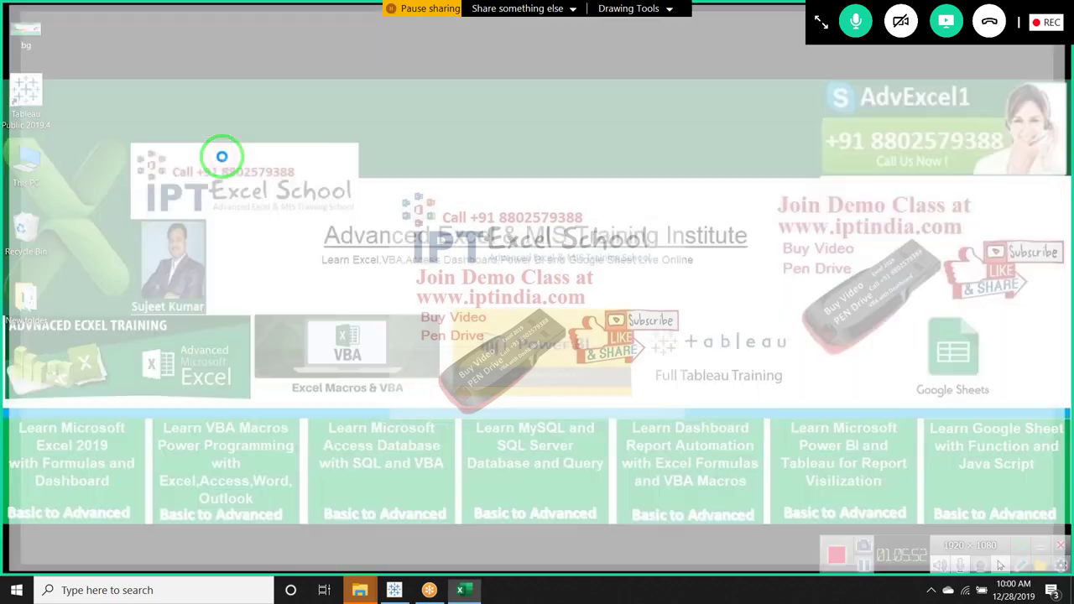
pyautogui.press('super+d')
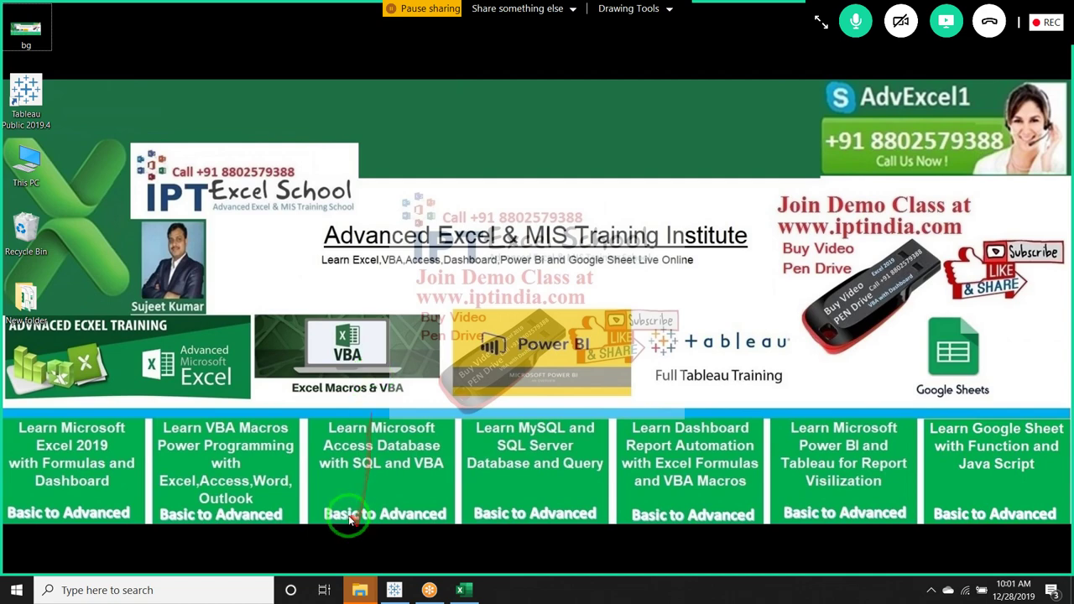
# - Launch Google Chrome from Start search and go to google.com
pyautogui.press('super')
pyautogui.write('c')
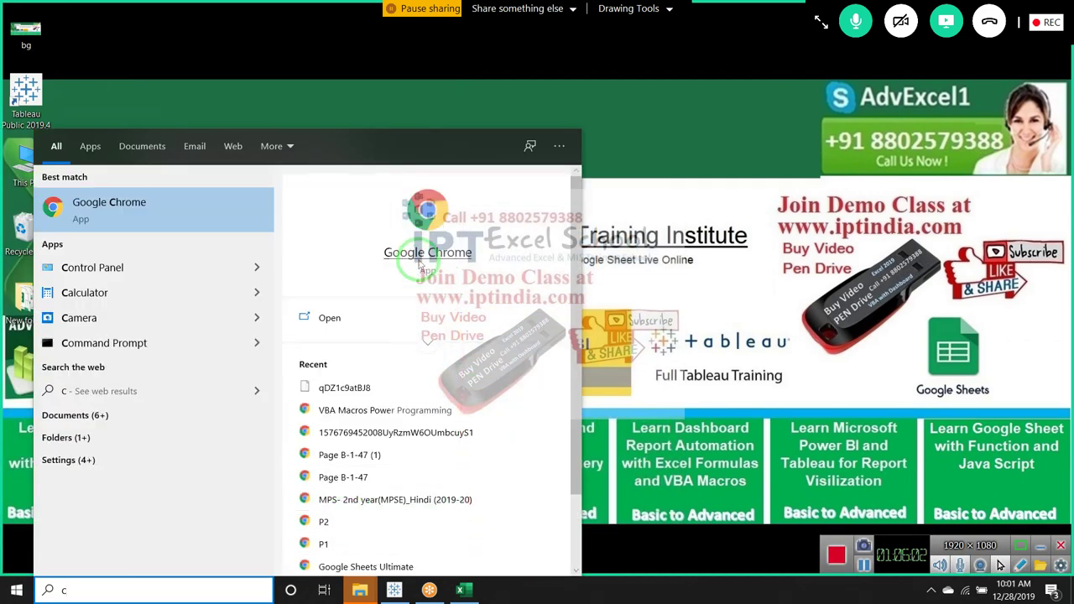
pyautogui.click(418, 265)
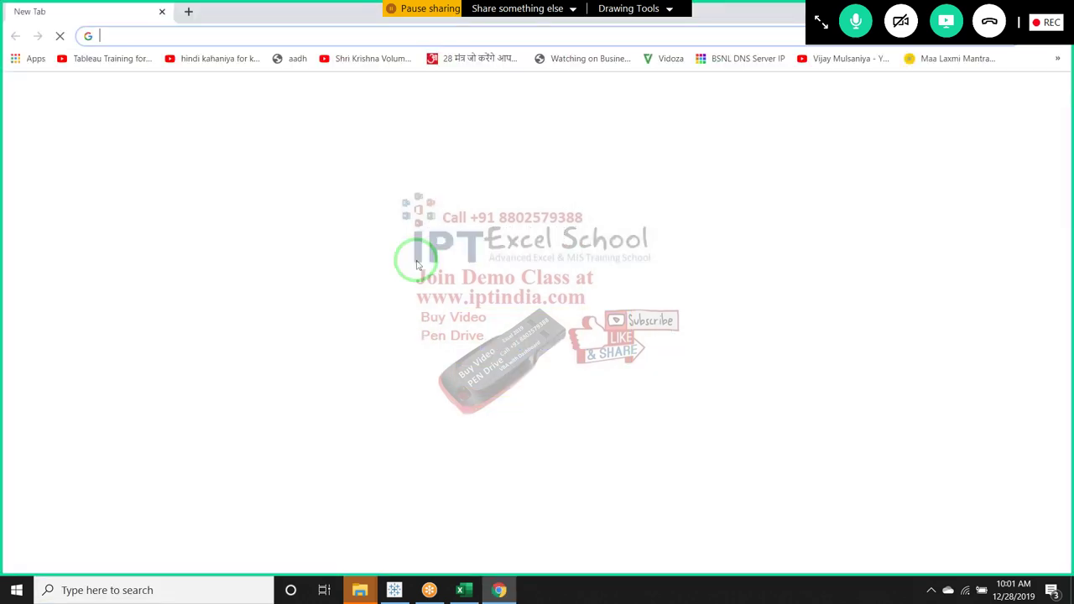
pyautogui.write('goo')
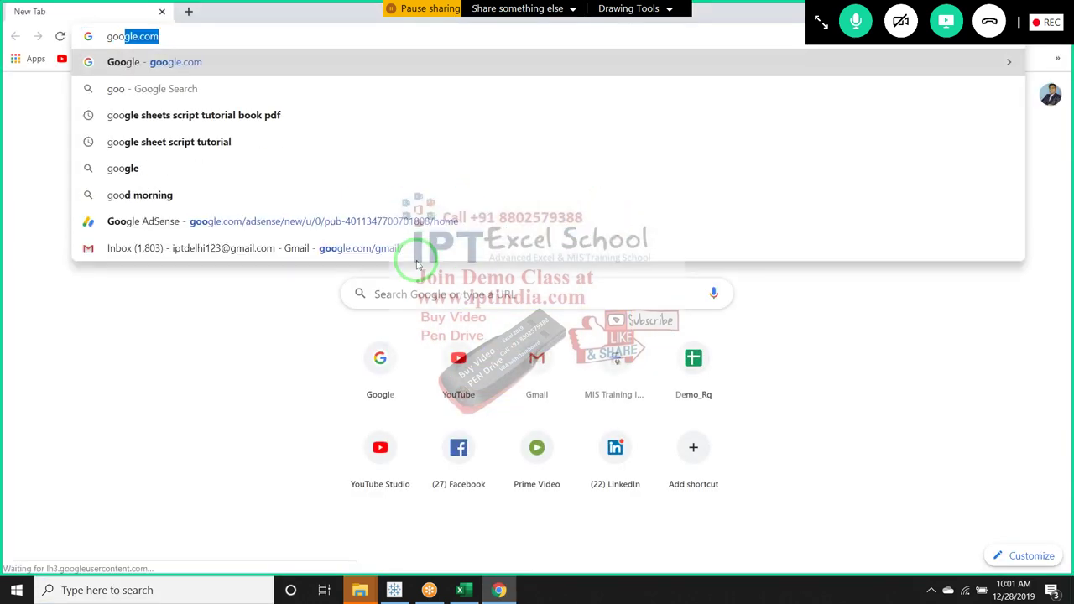
pyautogui.press('Return')
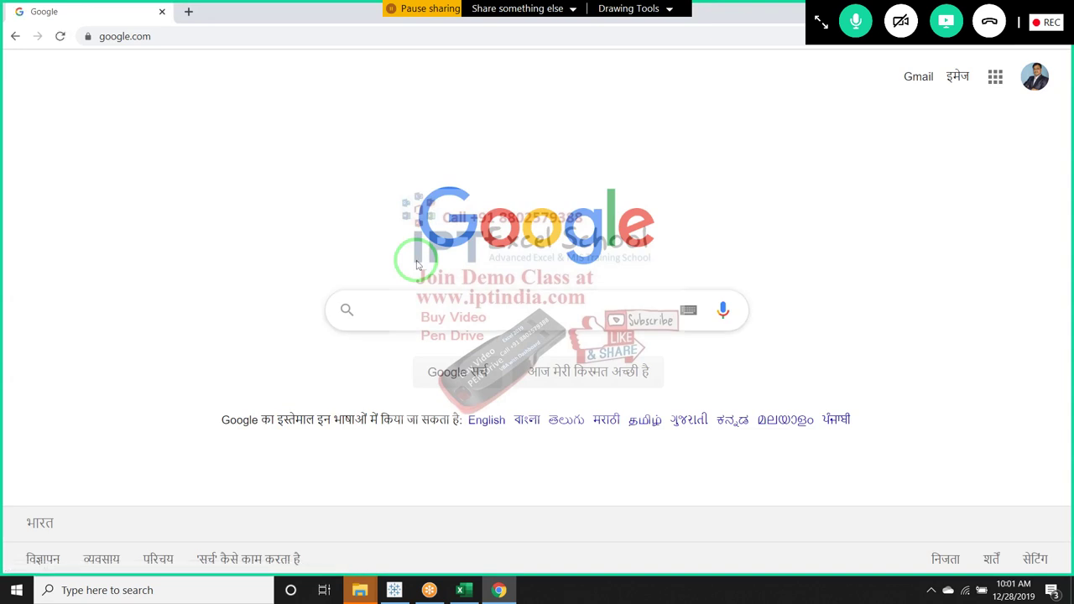
# - Search Google for 'world mobile users by country'
pyautogui.write('goo')
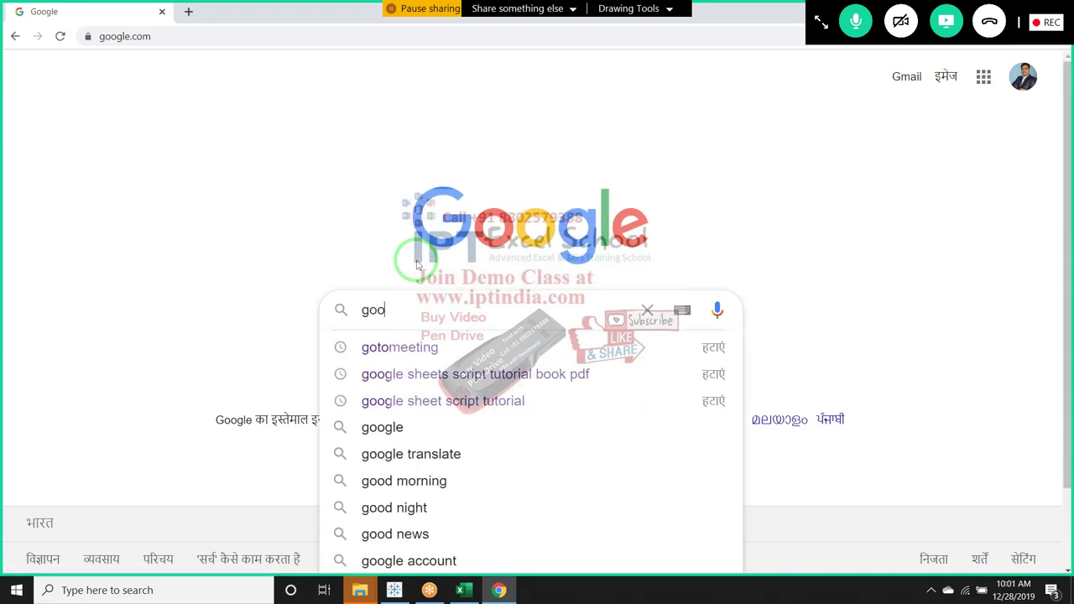
pyautogui.write('gl')
pyautogui.press('BackSpace')
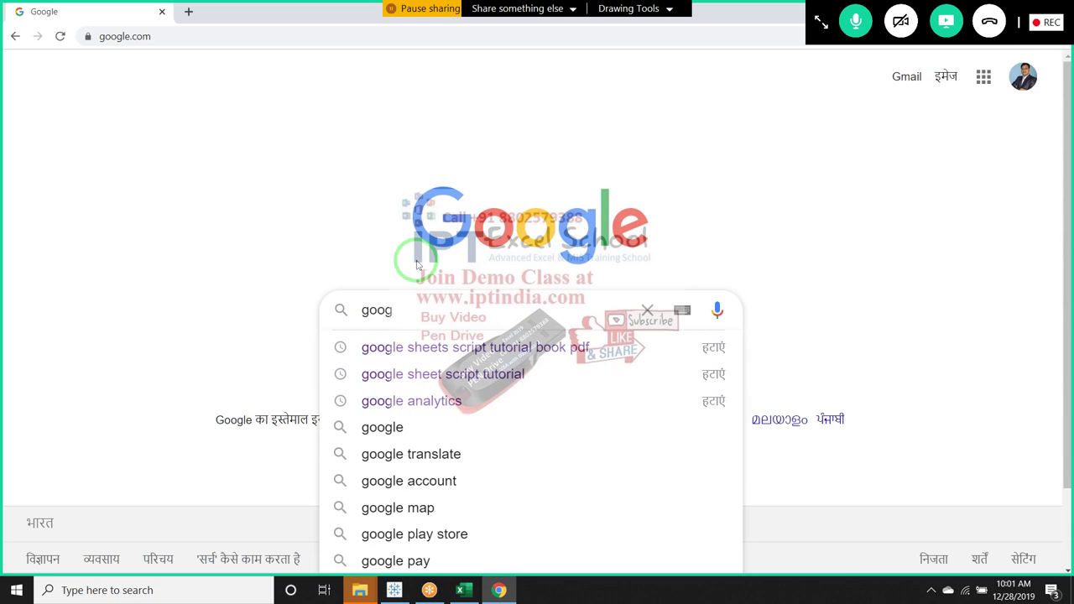
pyautogui.press('BackSpace')
pyautogui.press('BackSpace')
pyautogui.press('BackSpace')
pyautogui.press('BackSpace')
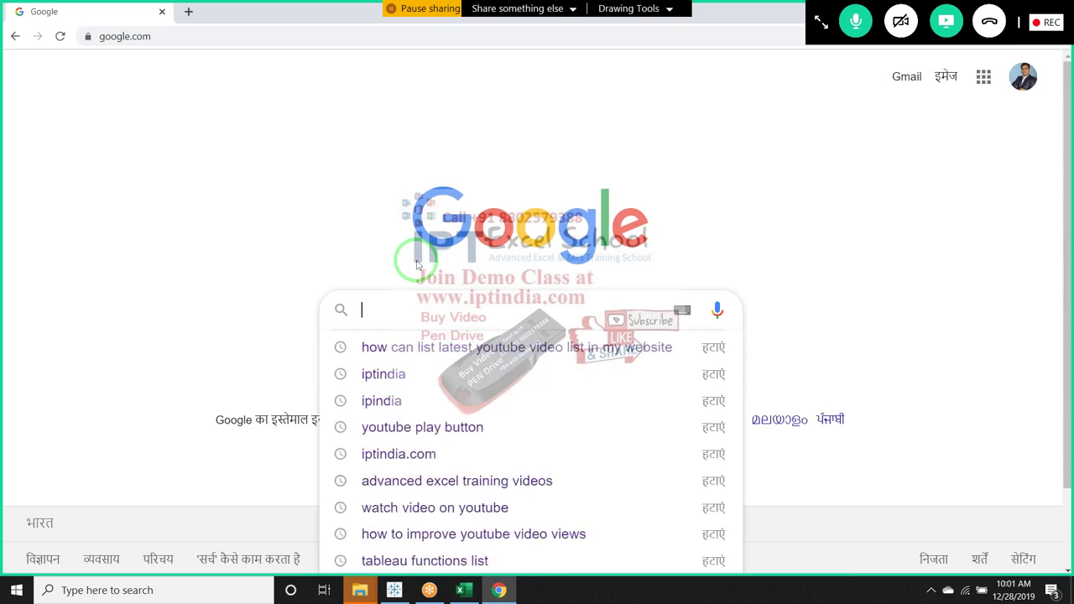
pyautogui.write('wor')
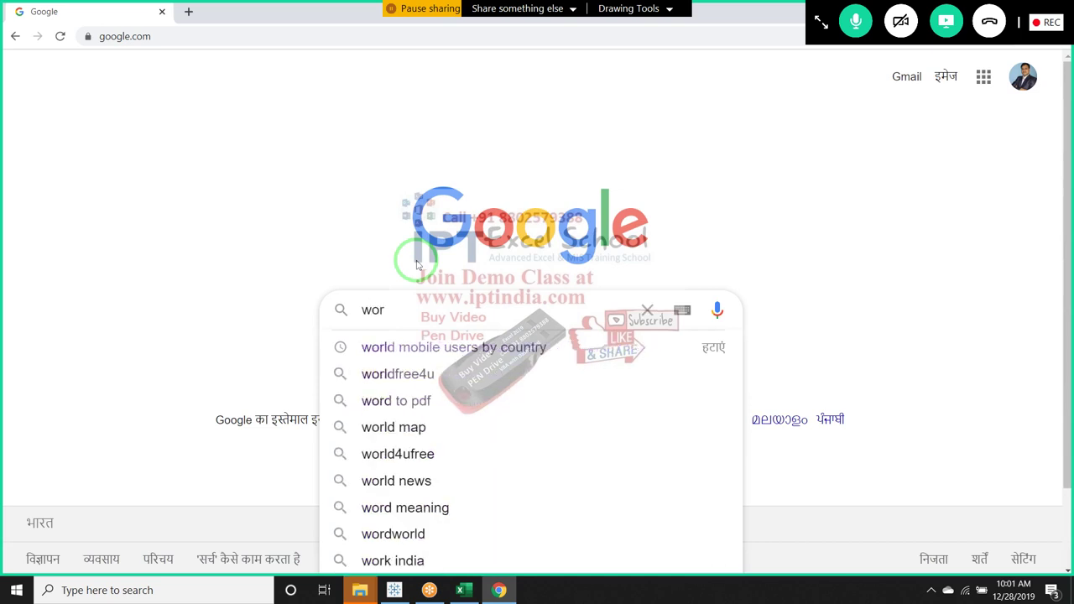
pyautogui.write('ld')
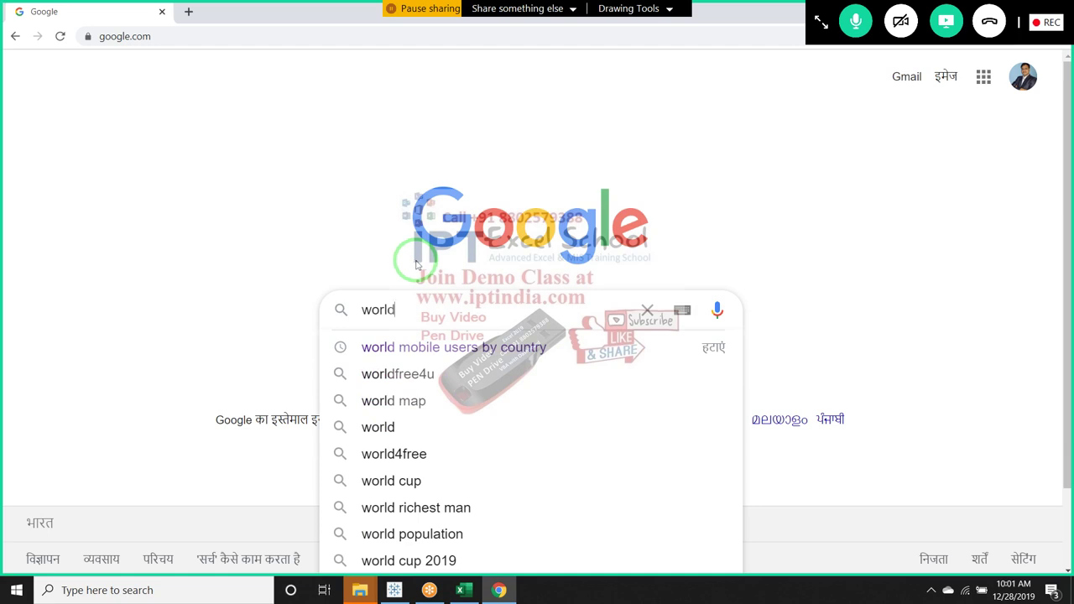
pyautogui.press('Down')
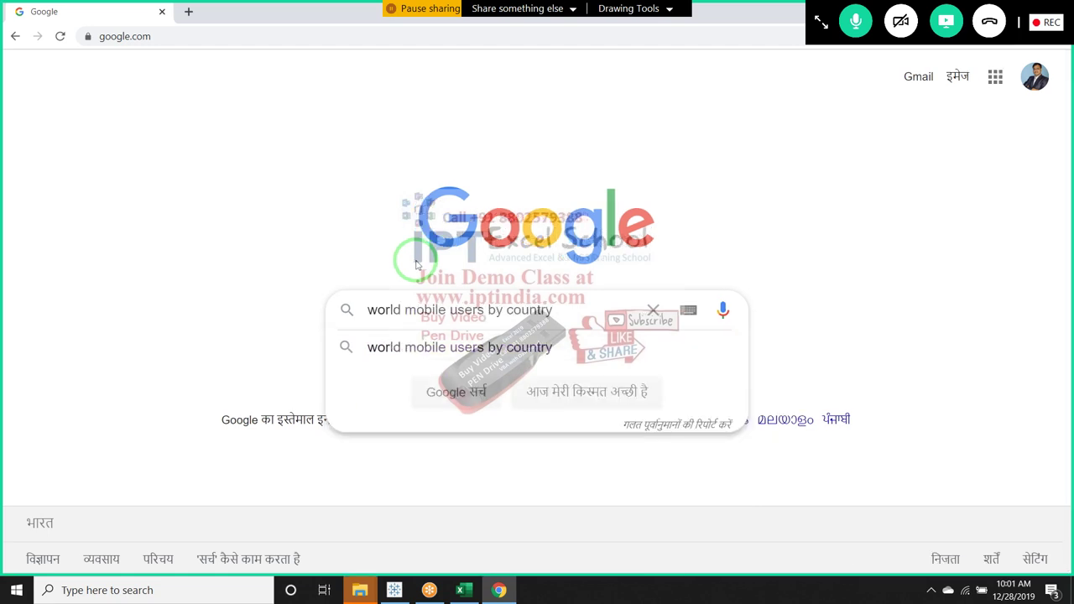
pyautogui.write(' by')
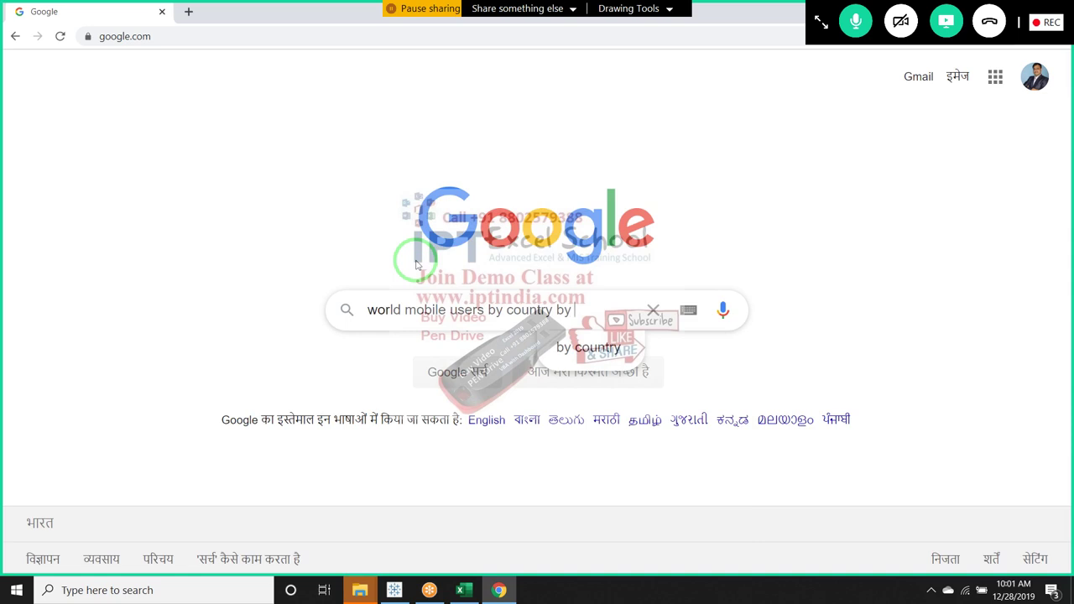
pyautogui.press('BackSpace')
pyautogui.press('BackSpace')
pyautogui.press('BackSpace')
pyautogui.press('BackSpace')
pyautogui.press('Escape')
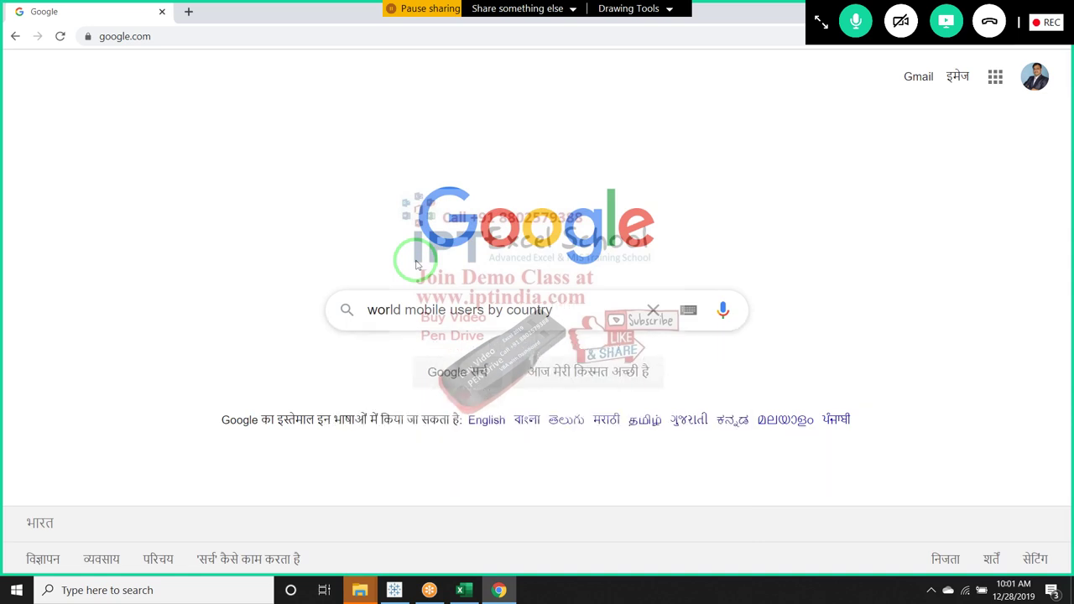
pyautogui.press('Return')
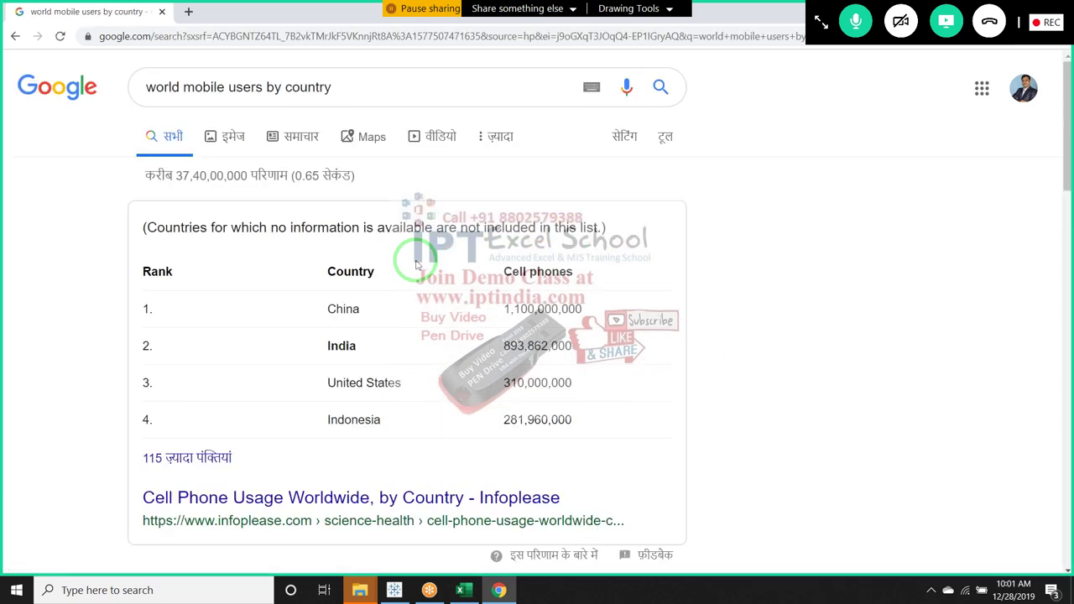
# - Open the Wikipedia 'List of countries by number of mobile phones in use' article and scroll its table
pyautogui.scroll(-3, 331, 369)
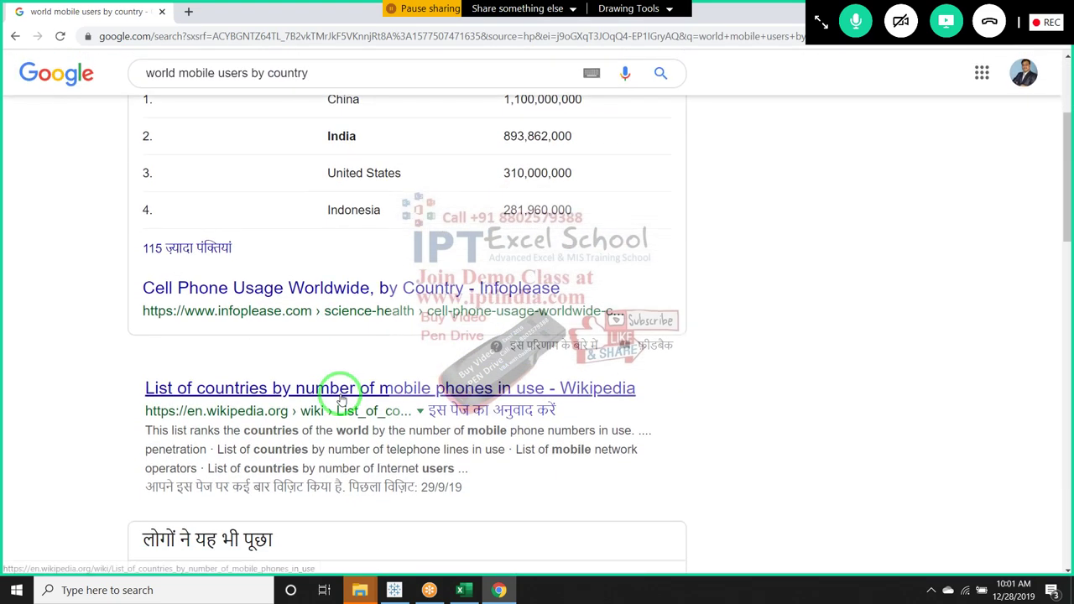
pyautogui.click(340, 390)
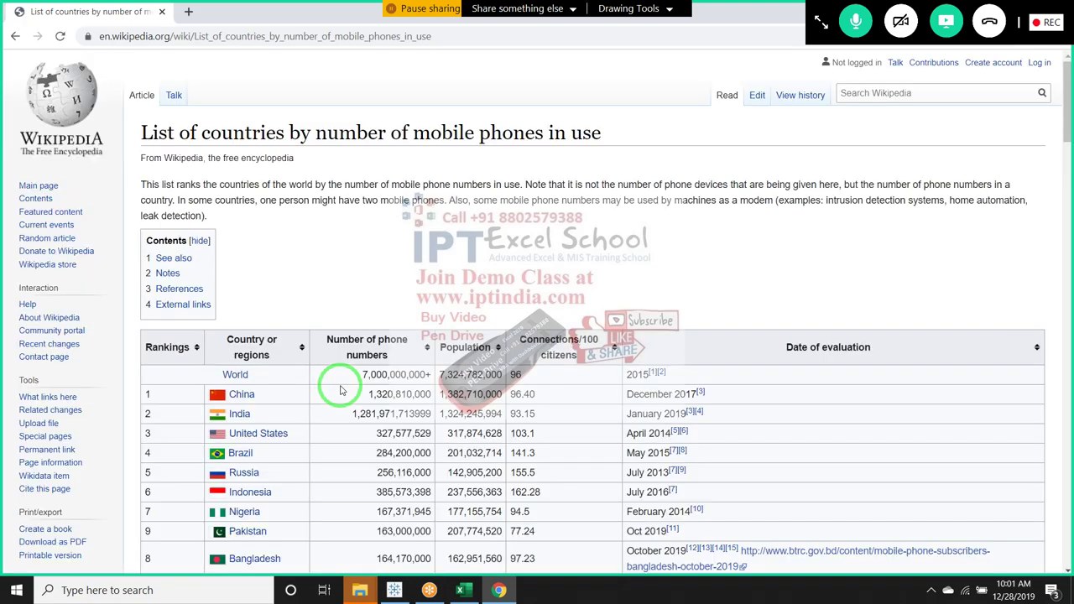
pyautogui.scroll(-1, 336, 383)
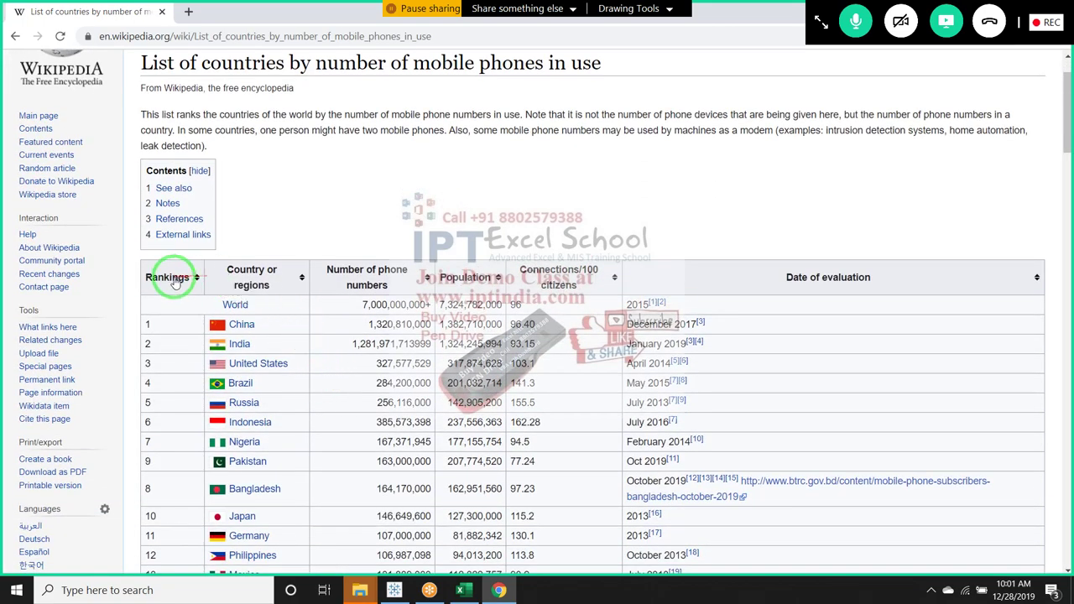
pyautogui.scroll(-3, 164, 293)
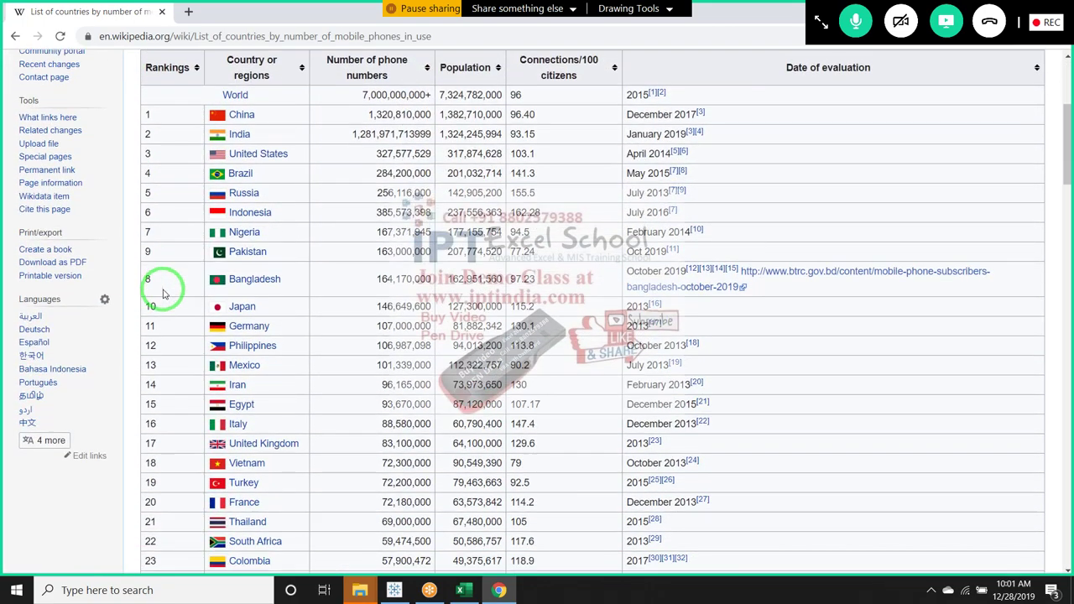
pyautogui.scroll(-2, 164, 293)
pyautogui.scroll(-2, 165, 295)
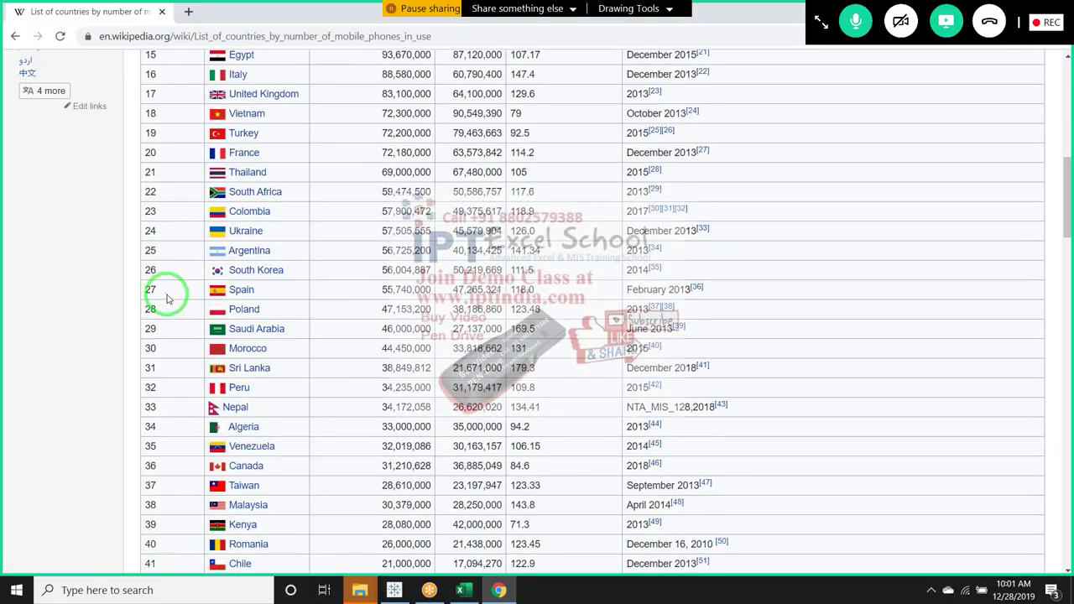
pyautogui.scroll(-5, 166, 294)
pyautogui.scroll(-1, 168, 294)
pyautogui.scroll(-6, 172, 294)
pyautogui.scroll(-3, 176, 294)
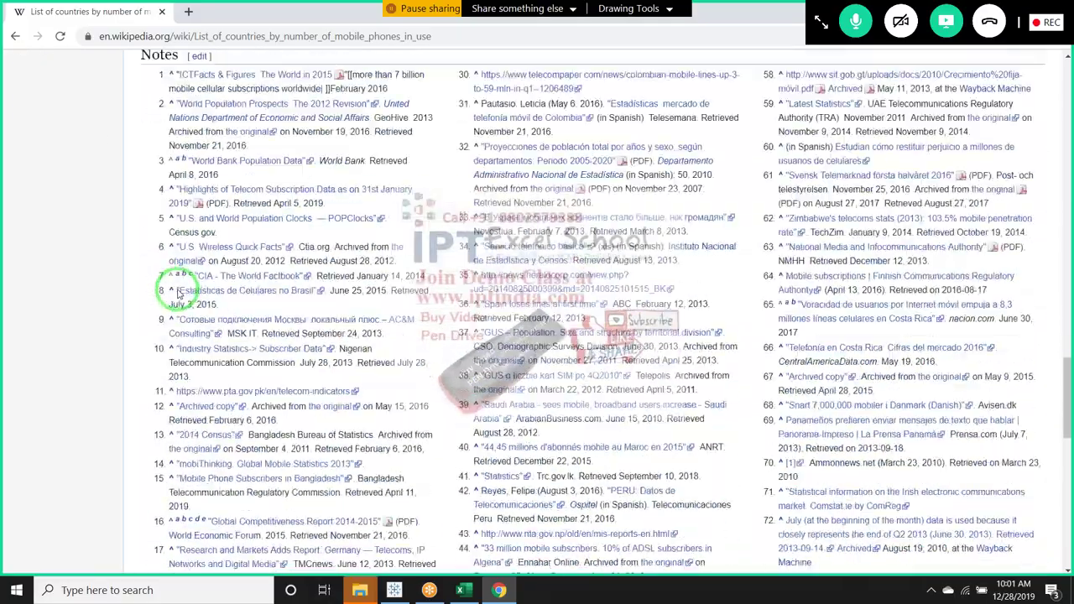
# - Select the article's web address and switch back to the blank Excel workbook
pyautogui.scroll(5, 176, 293)
pyautogui.scroll(6, 176, 293)
pyautogui.scroll(10, 177, 293)
pyautogui.scroll(4, 177, 294)
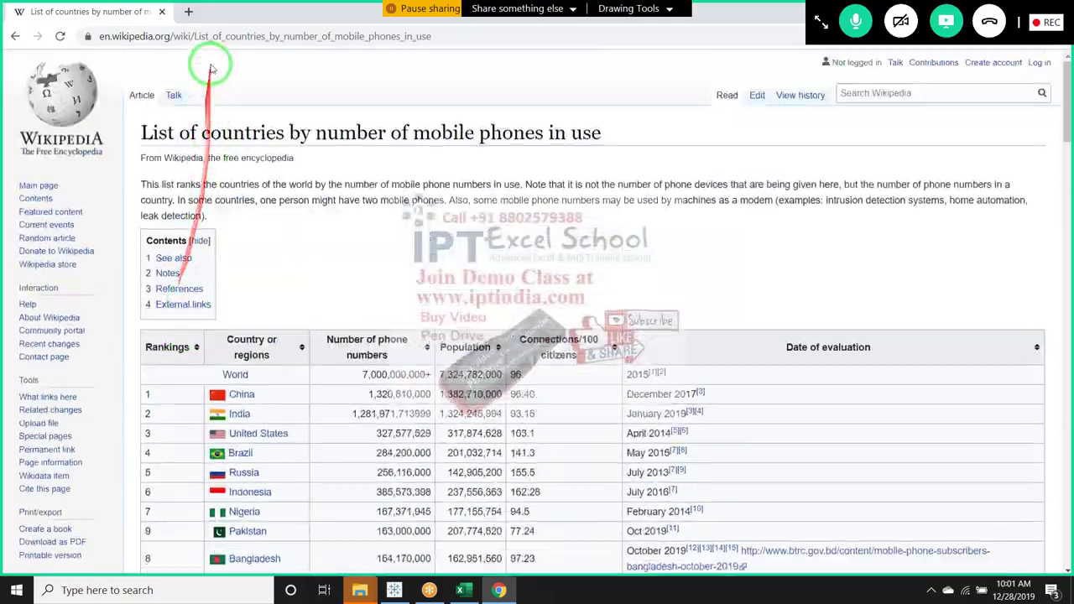
pyautogui.click(212, 36)
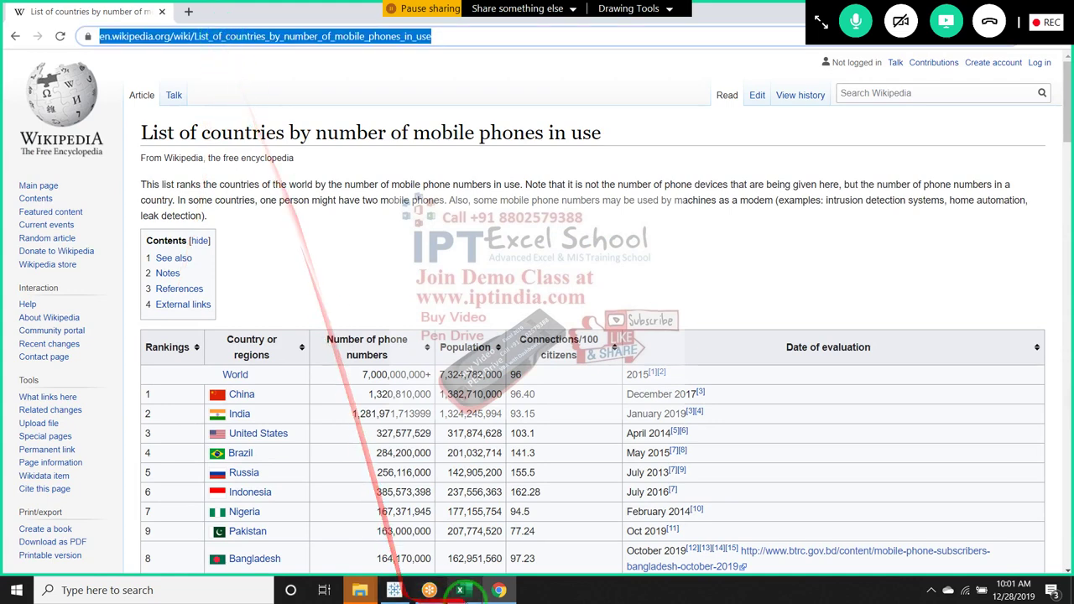
pyautogui.click(460, 589)
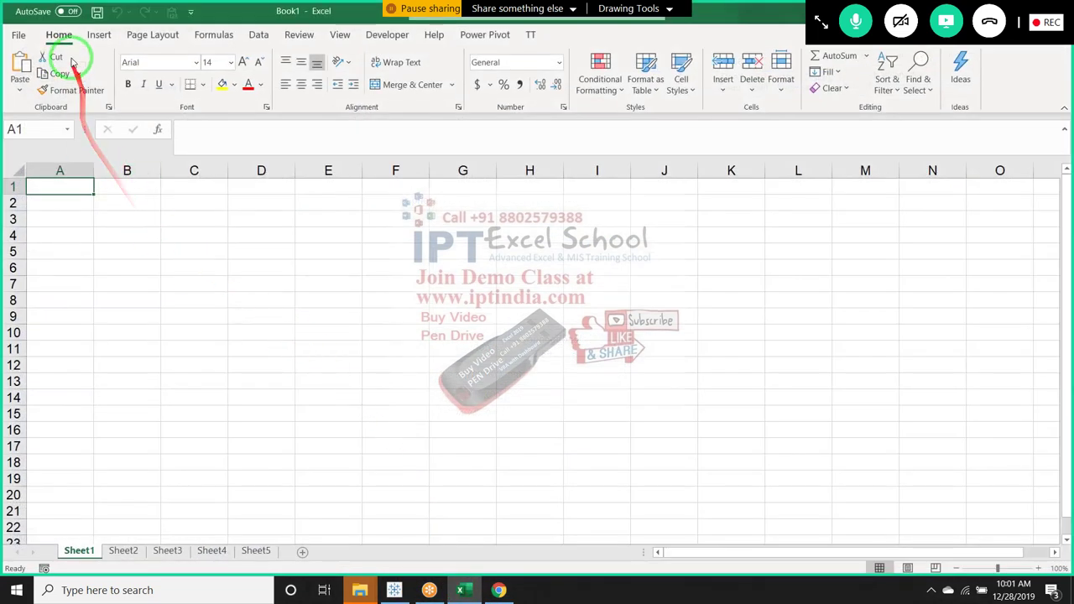
# - Connect to the Wikipedia page's URL as an anonymous From Web data source
pyautogui.click(100, 36)
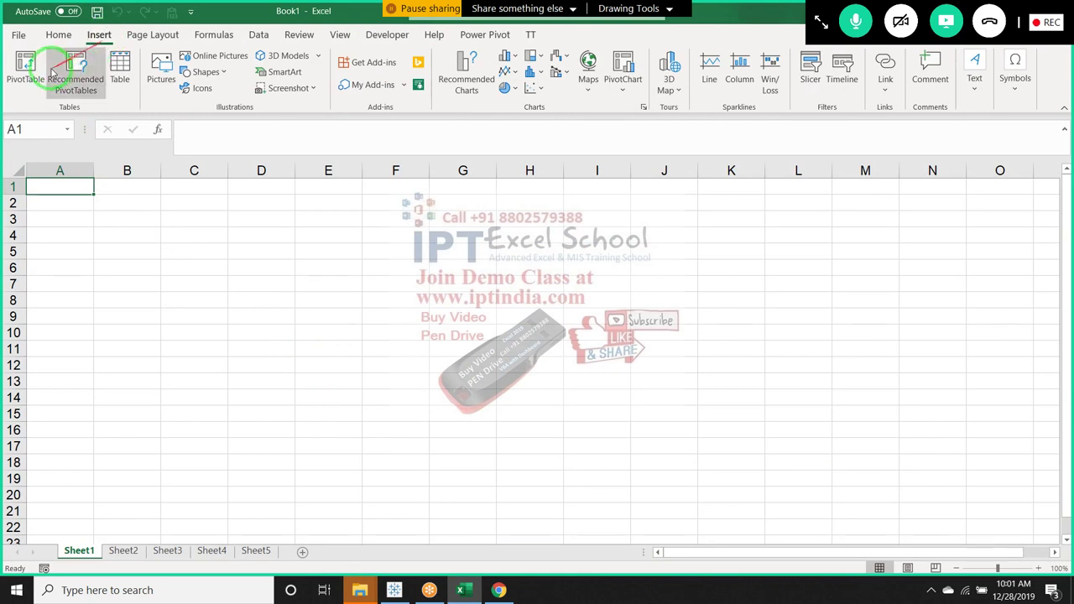
pyautogui.click(268, 38)
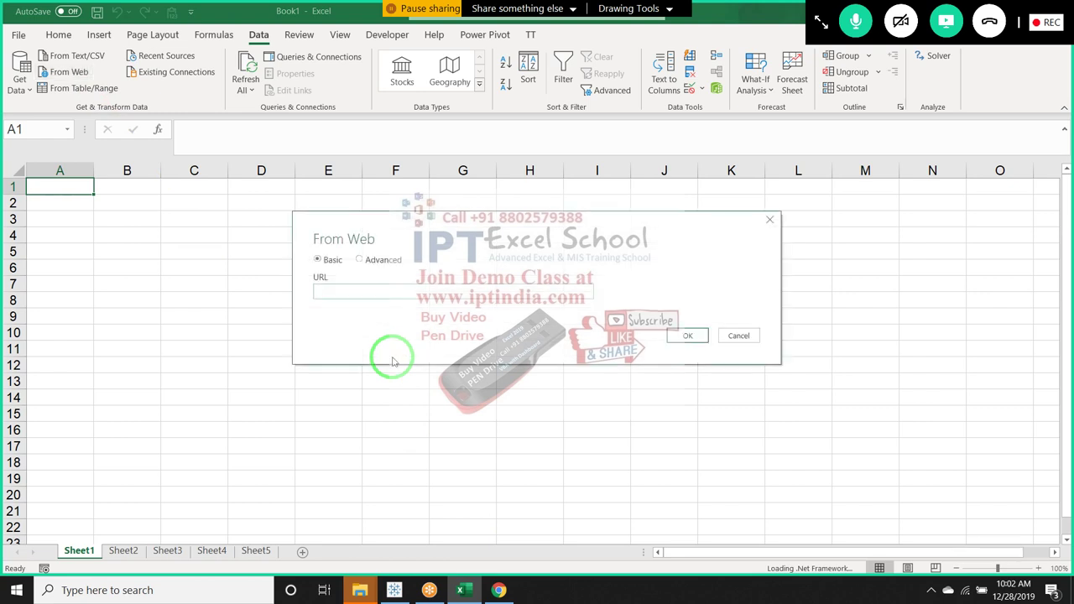
pyautogui.hotkey('ctrl', 'v')
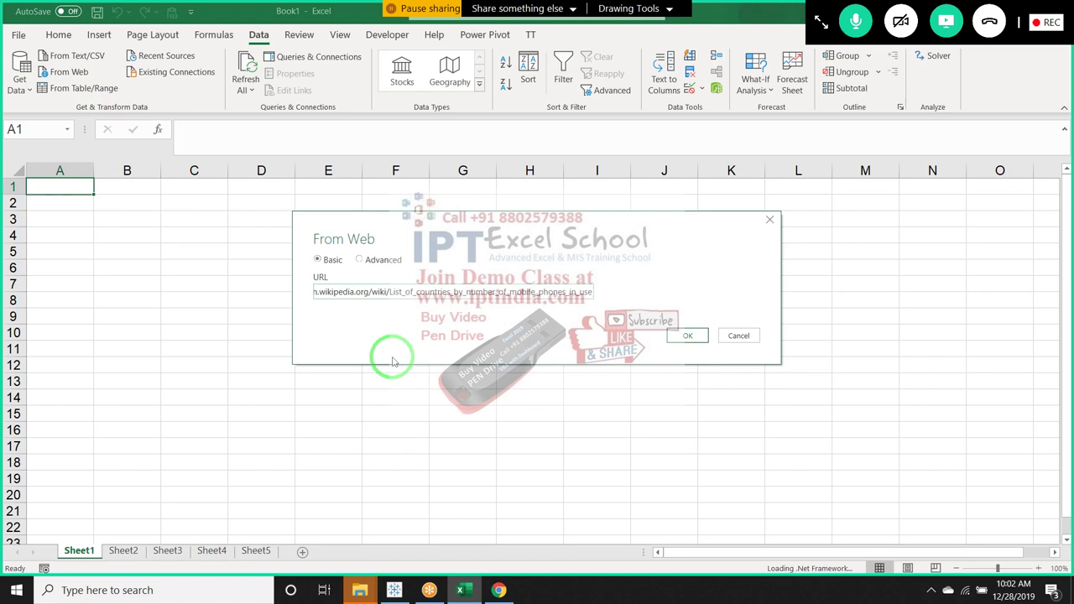
pyautogui.click(677, 335)
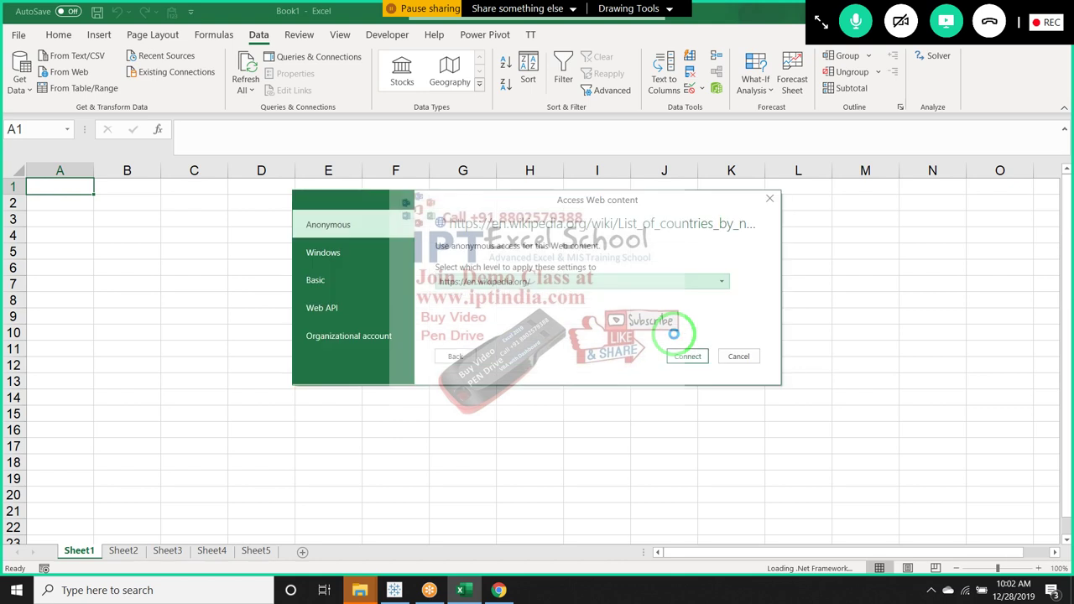
pyautogui.click(690, 357)
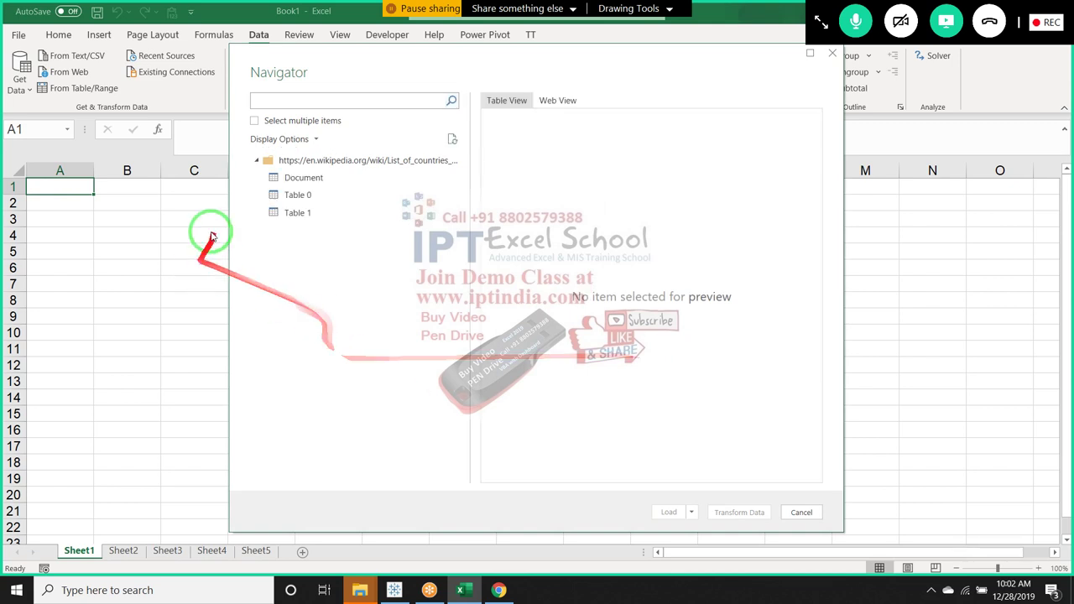
# - Preview Table 1, Document and Table 0 in the Navigator, then transform Table 0
pyautogui.click(279, 198)
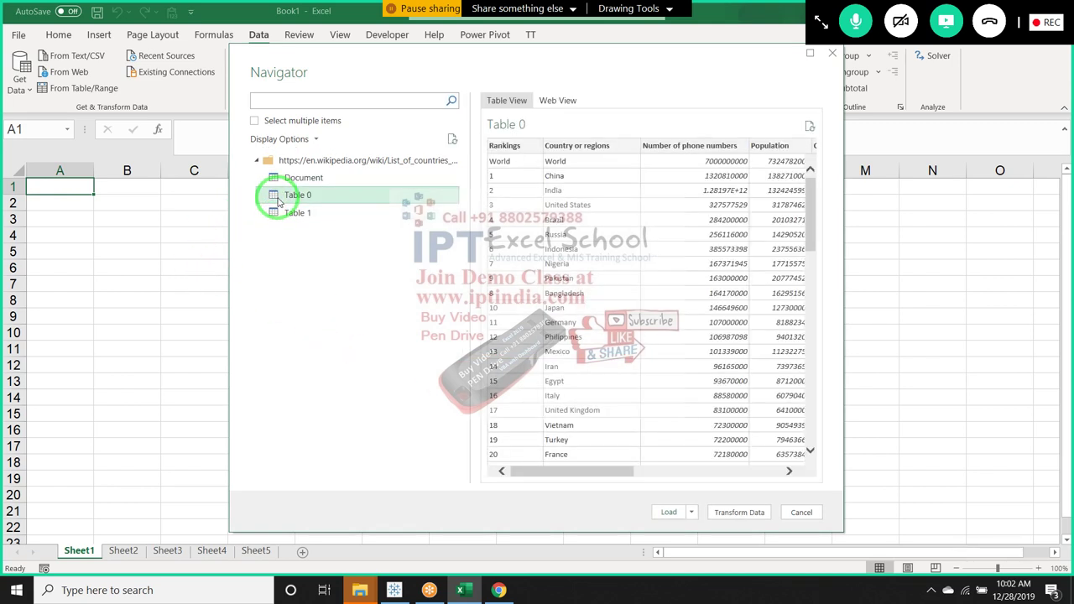
pyautogui.click(282, 213)
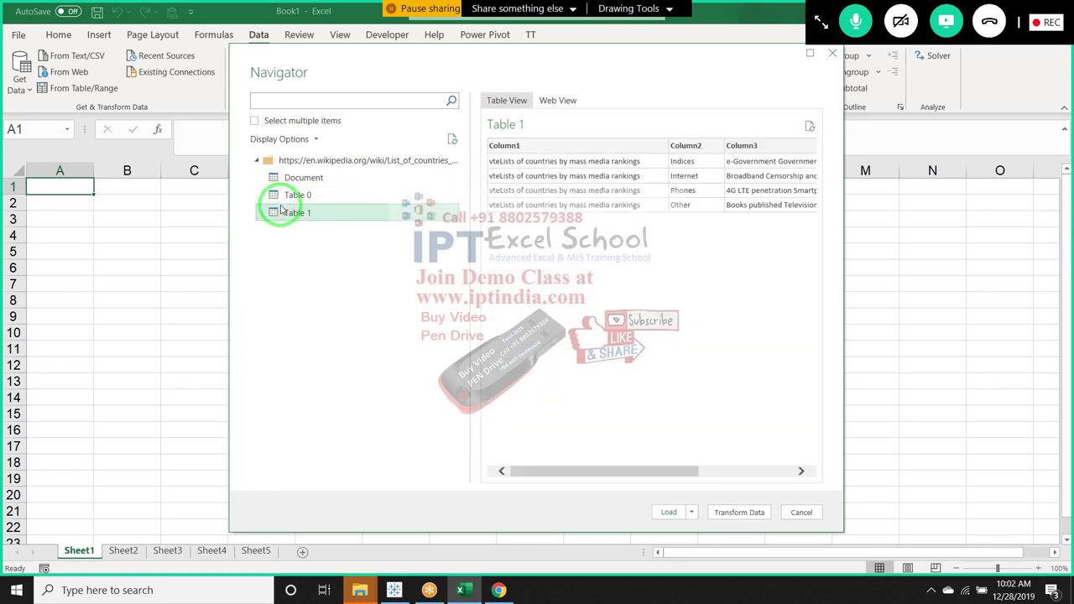
pyautogui.click(282, 198)
pyautogui.click(297, 178)
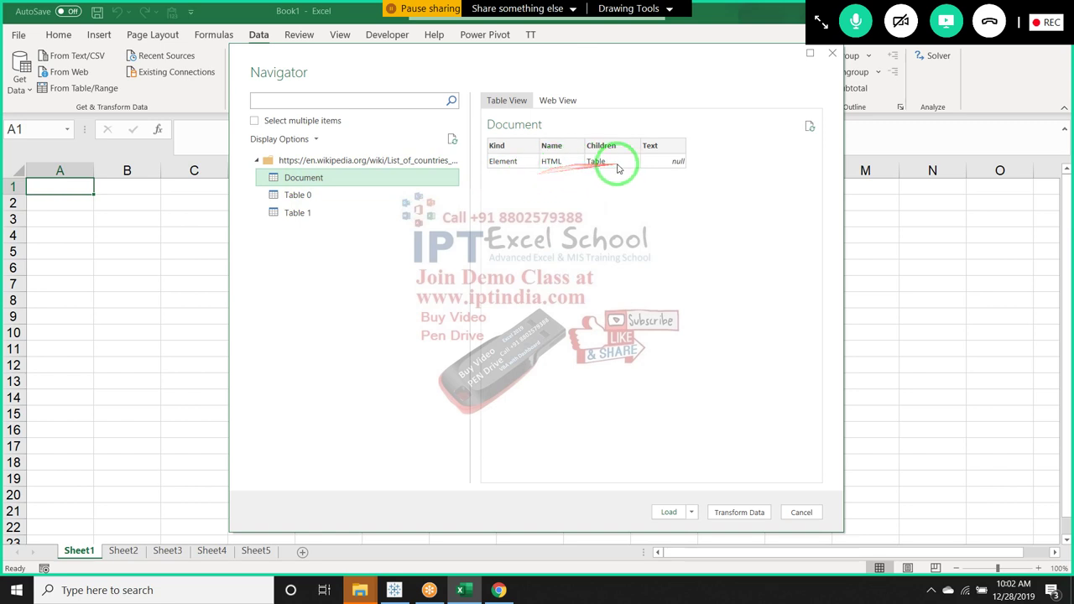
pyautogui.click(386, 194)
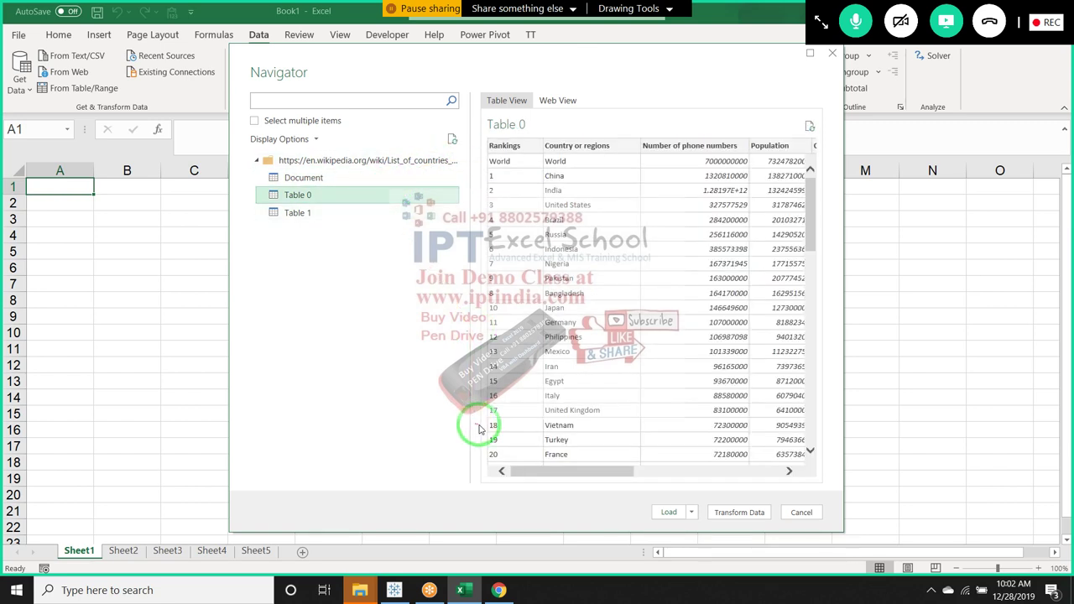
pyautogui.click(582, 476)
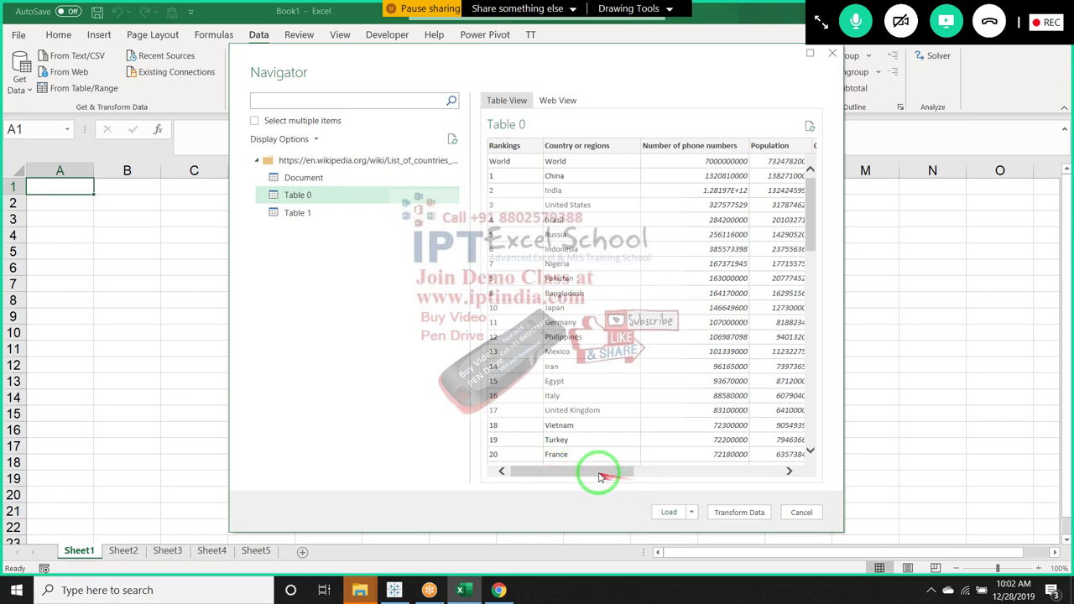
pyautogui.moveTo(582, 476); pyautogui.dragTo(760, 477)
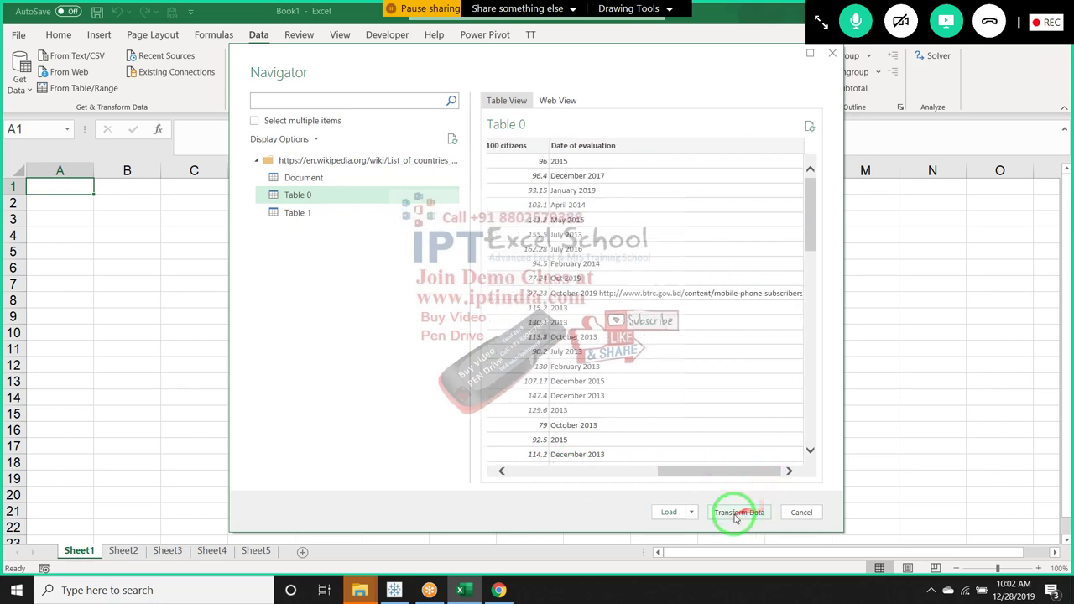
pyautogui.click(672, 515)
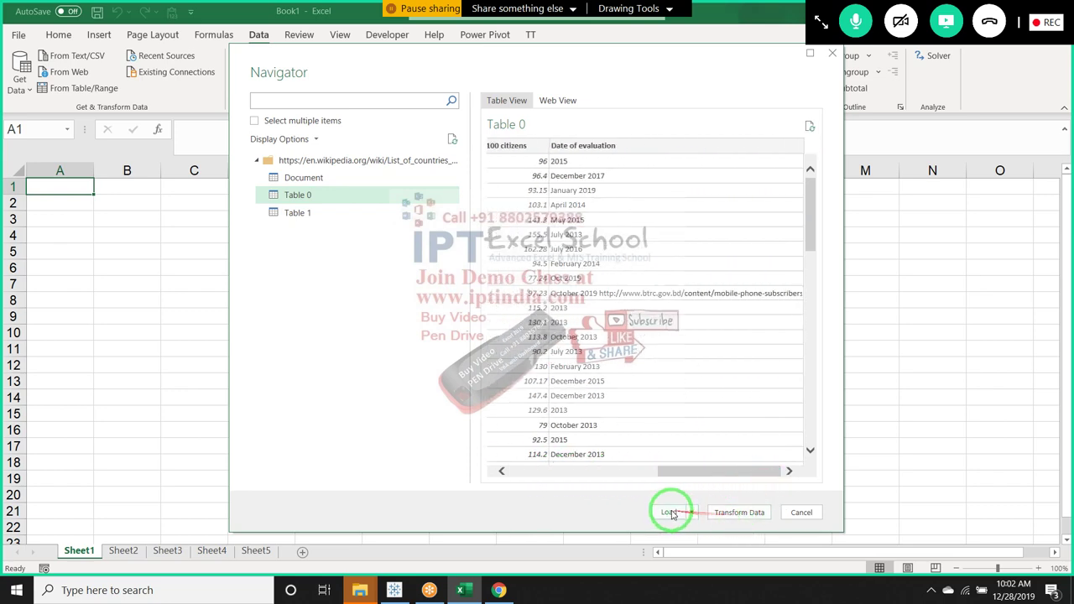
# - Inspect Table 0's Date of evaluation values, such as April 2014 and the first row's date
pyautogui.click(726, 513)
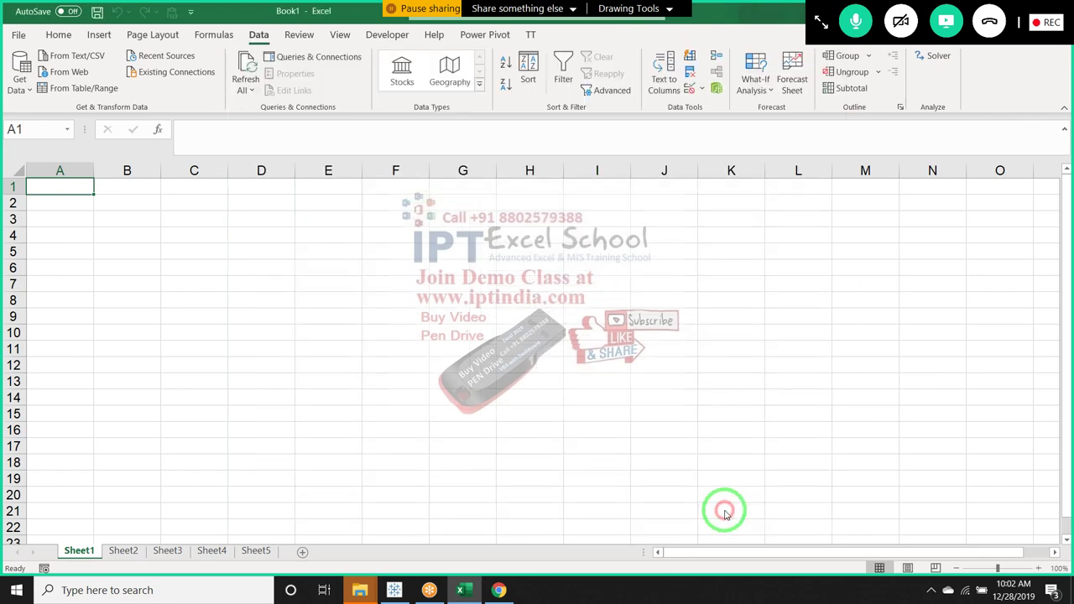
pyautogui.moveTo(703, 508); pyautogui.dragTo(312, 255)
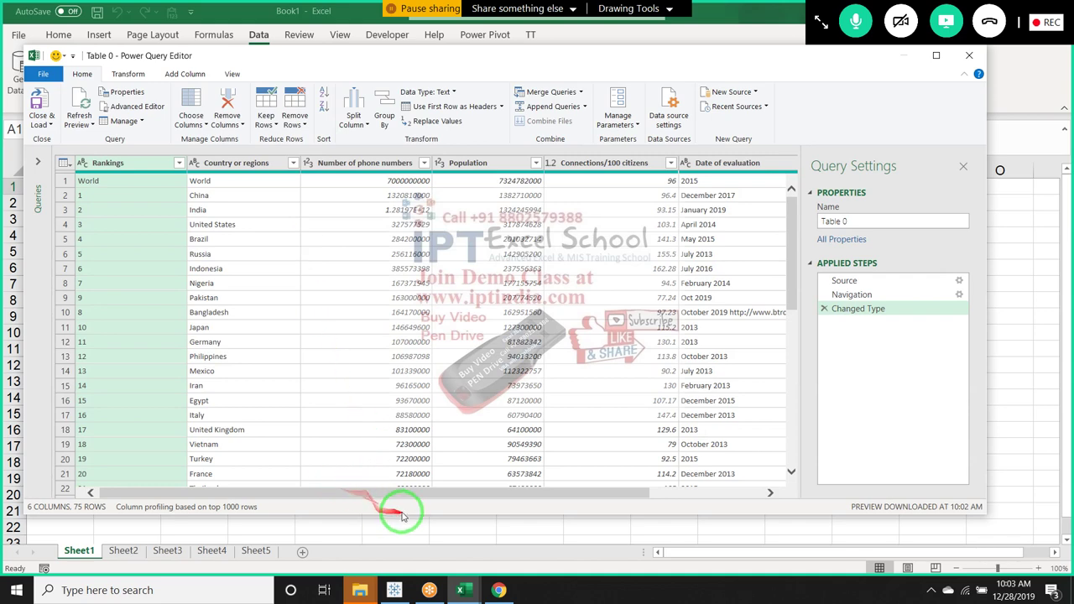
pyautogui.click(543, 493)
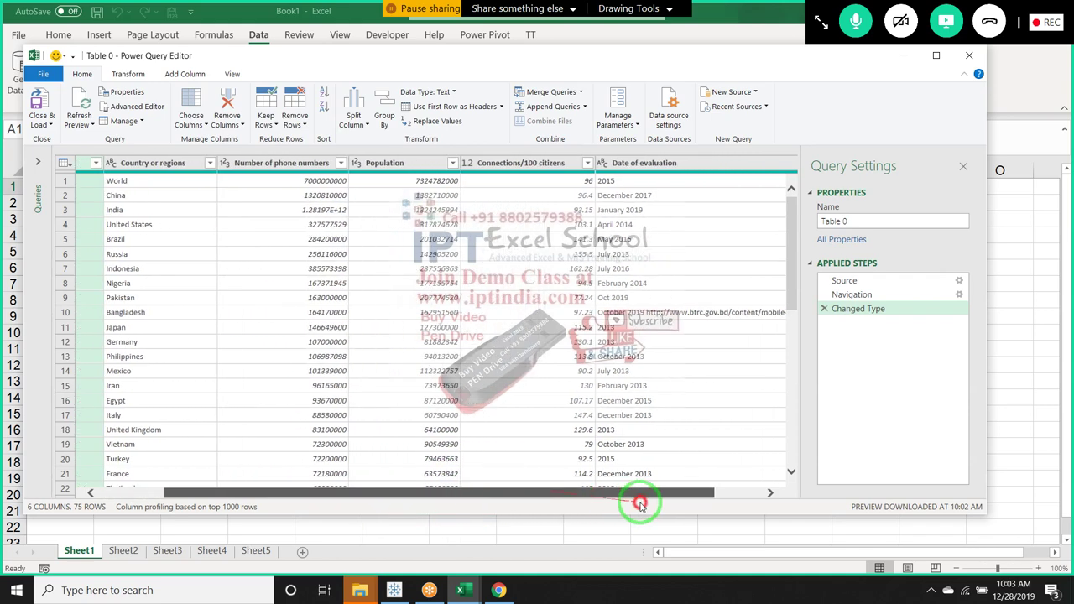
pyautogui.moveTo(543, 492); pyautogui.dragTo(707, 506)
pyautogui.click(638, 408)
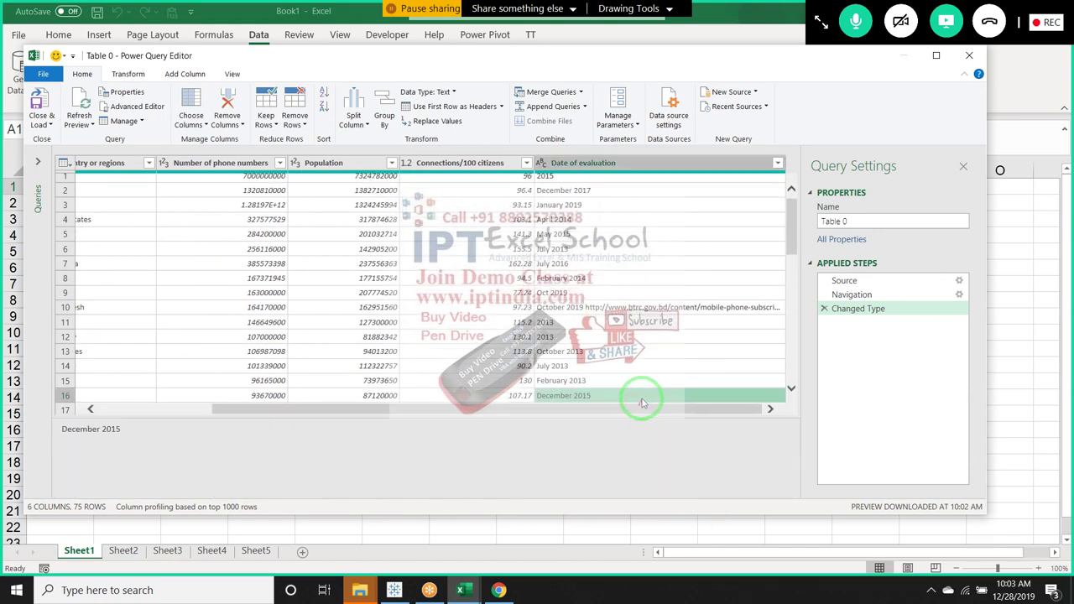
pyautogui.click(591, 221)
pyautogui.scroll(1, 590, 220)
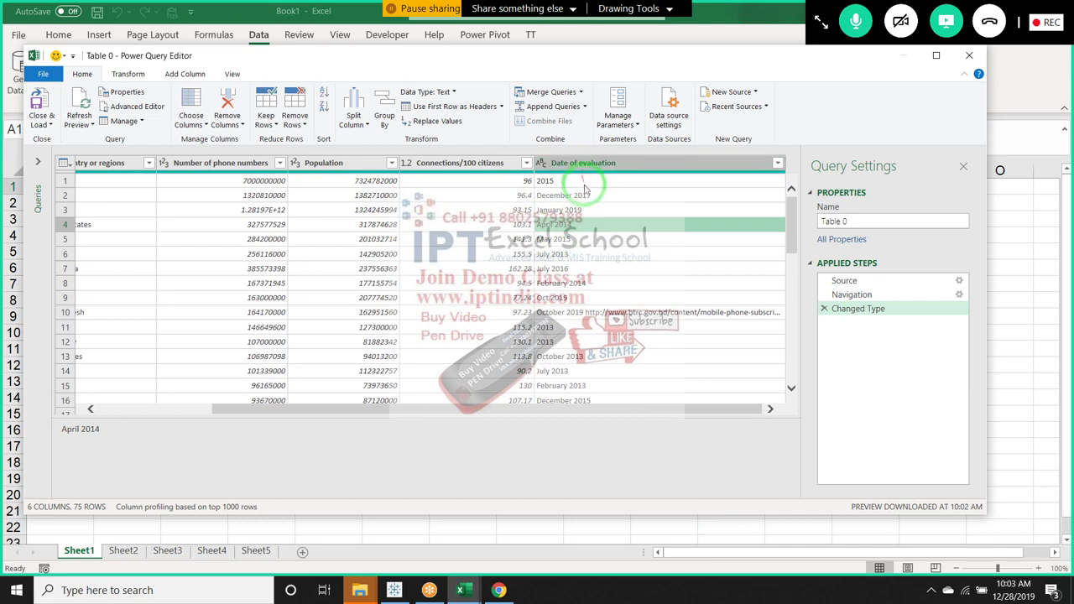
pyautogui.click(586, 194)
pyautogui.click(582, 184)
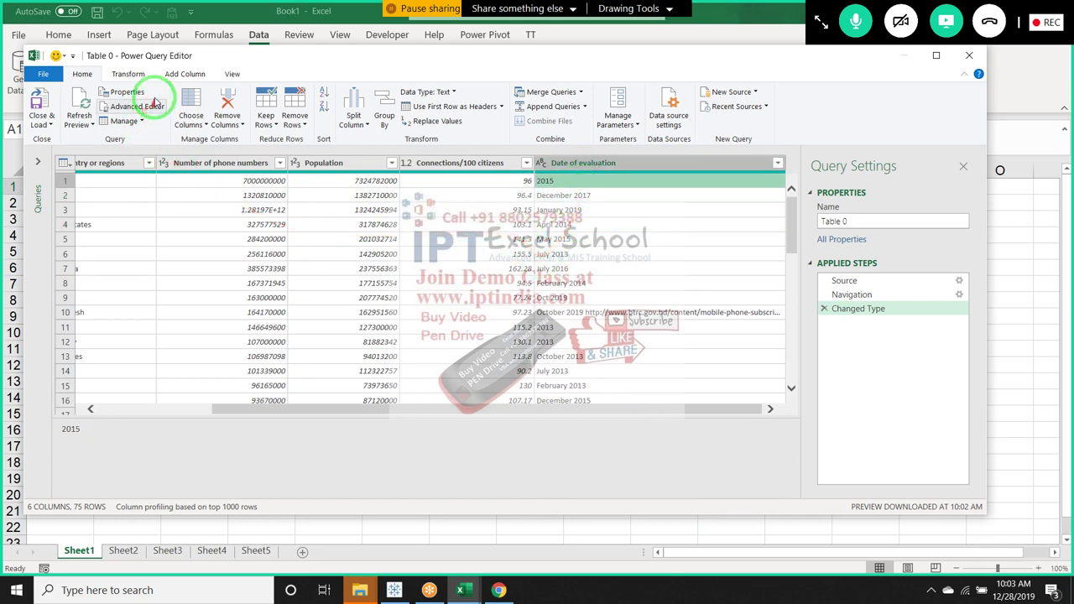
# - Open the Custom Column dialog from the Add Column commands
pyautogui.click(185, 74)
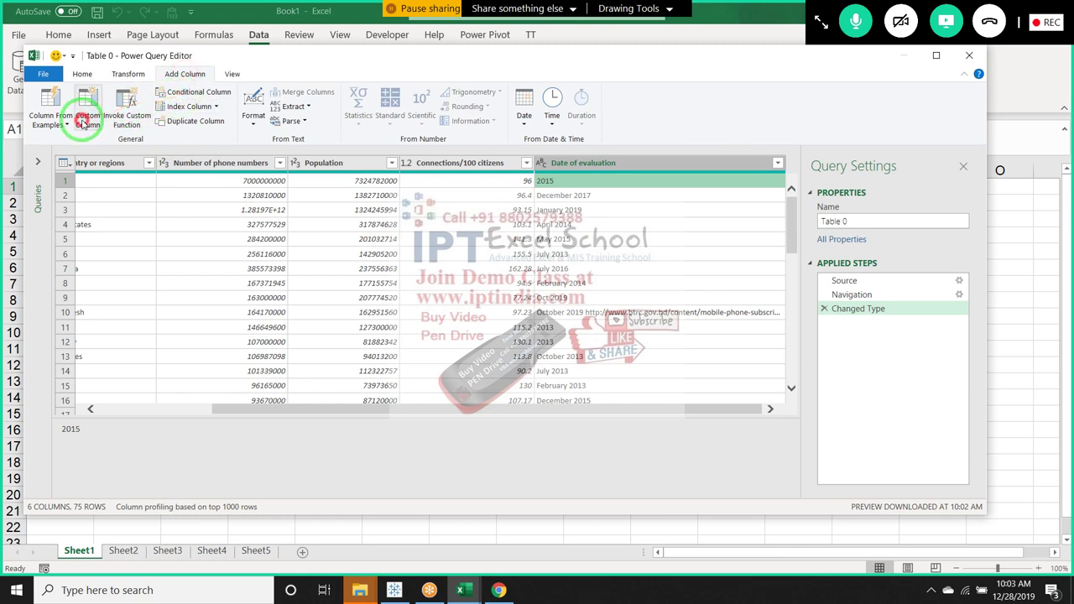
pyautogui.click(84, 122)
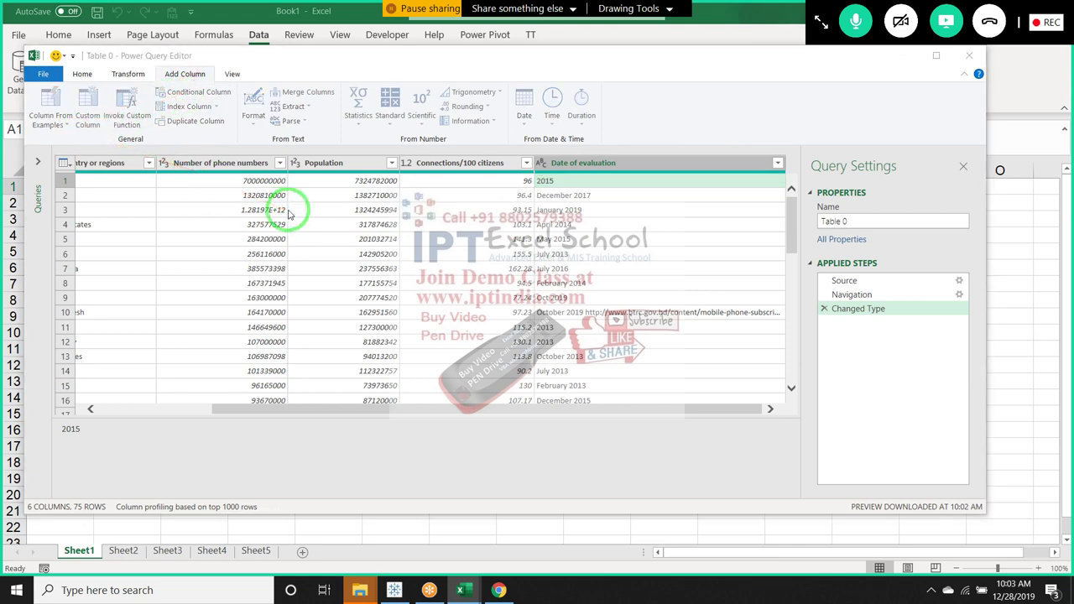
# - Name the custom column Year and begin its formula with Date.Year(
pyautogui.doubleClick(398, 219)
pyautogui.write('Yea')
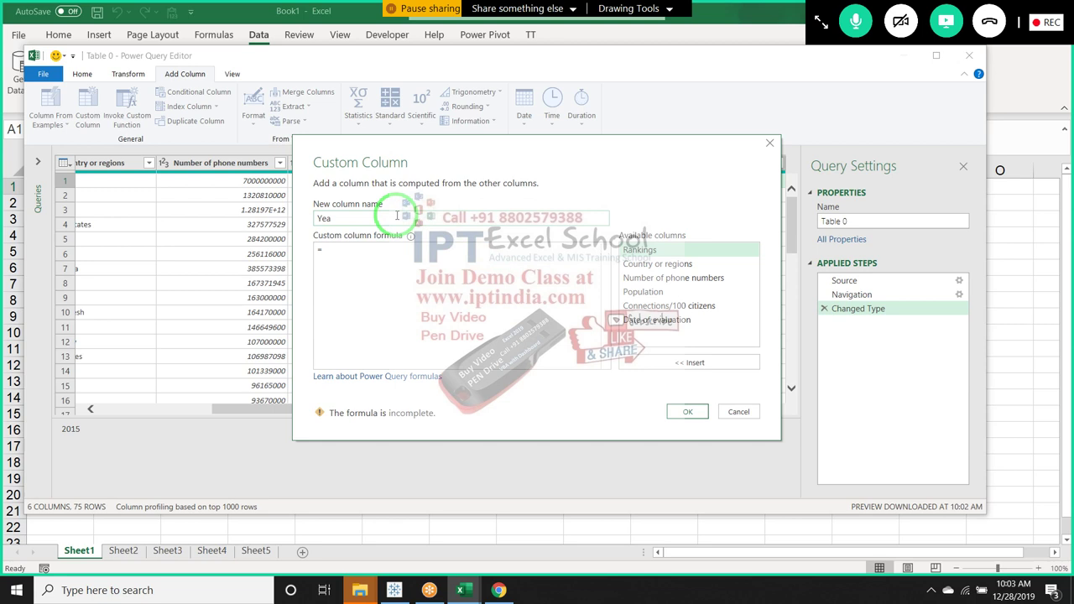
pyautogui.write('r')
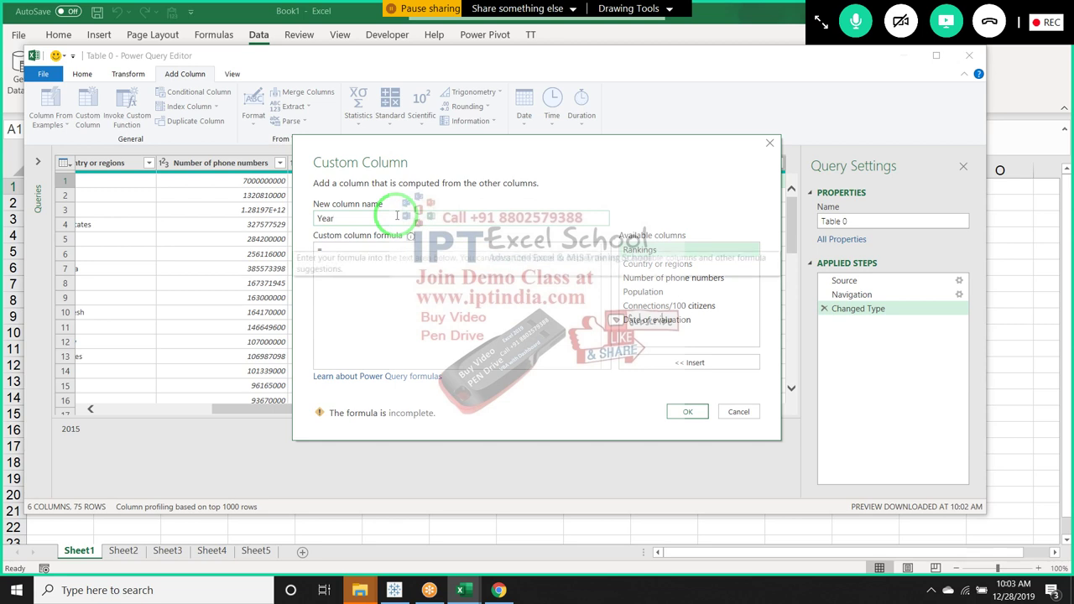
pyautogui.write('y')
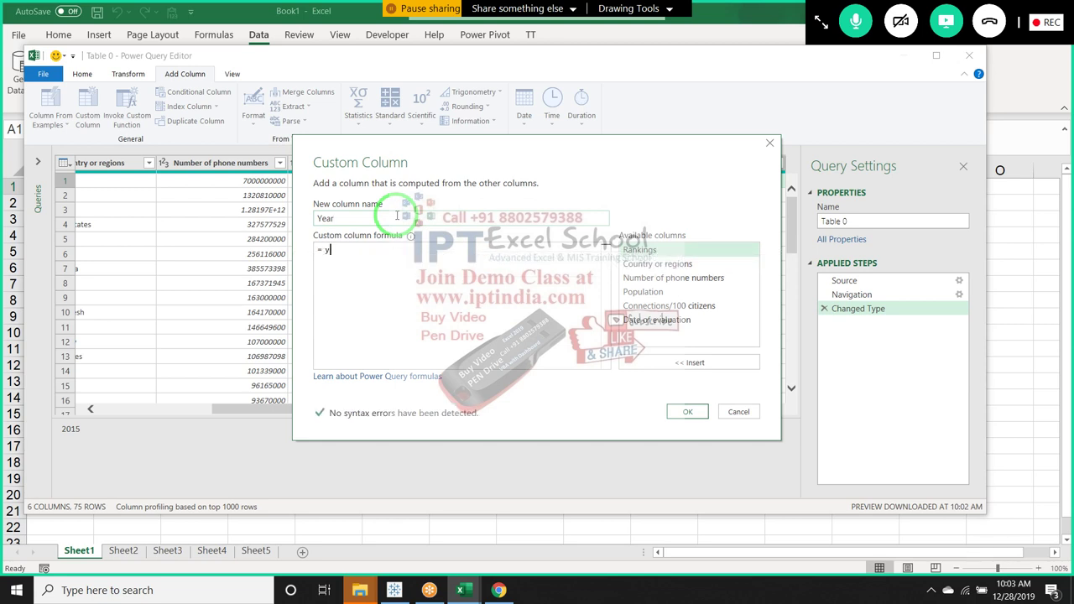
pyautogui.write('ear')
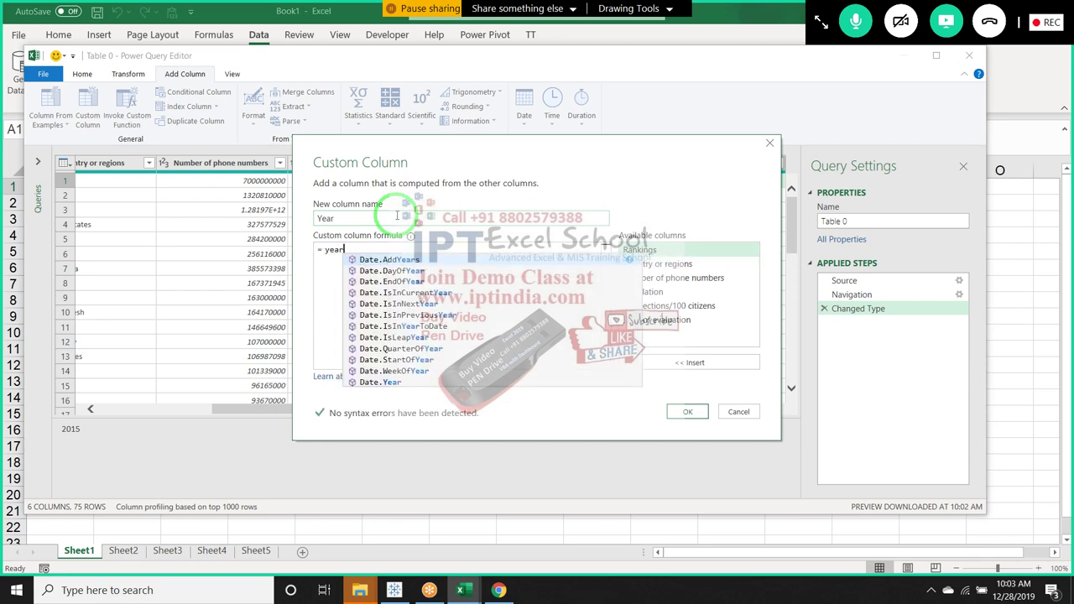
pyautogui.press('Tab')
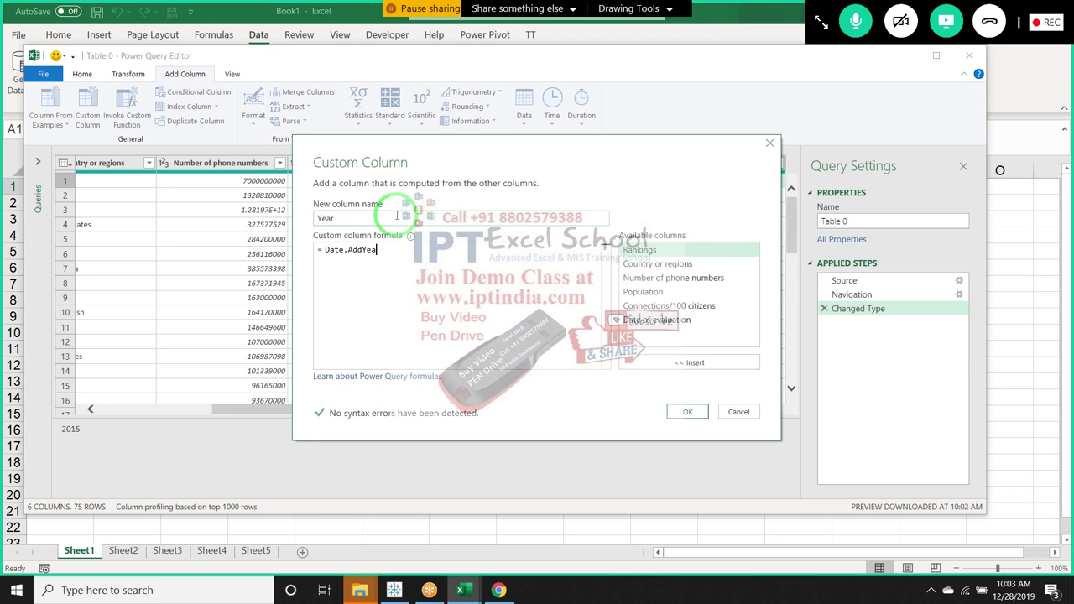
pyautogui.press('BackSpace')
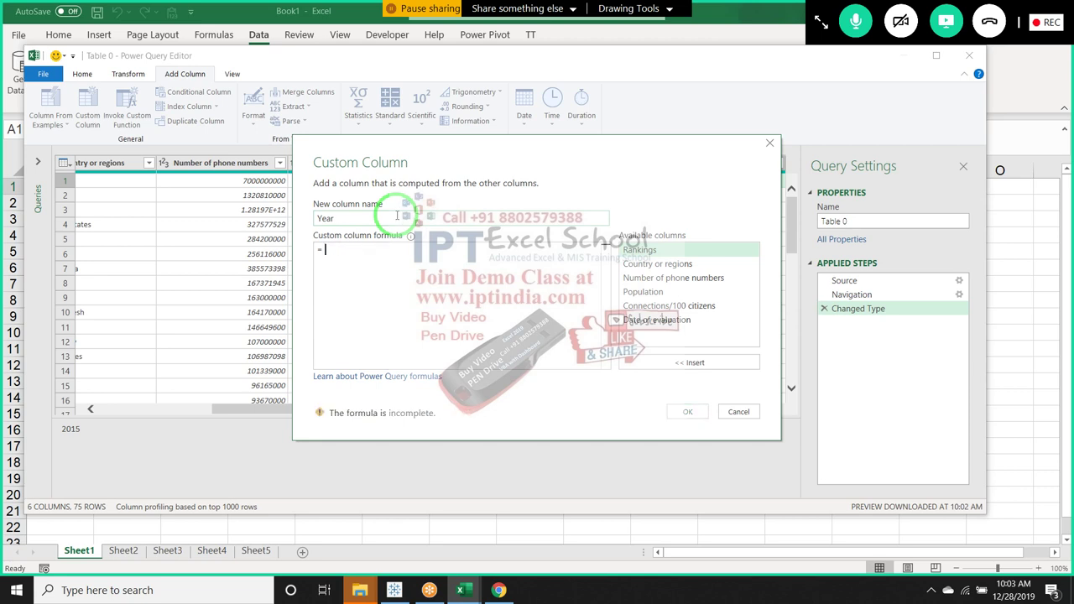
pyautogui.write('year')
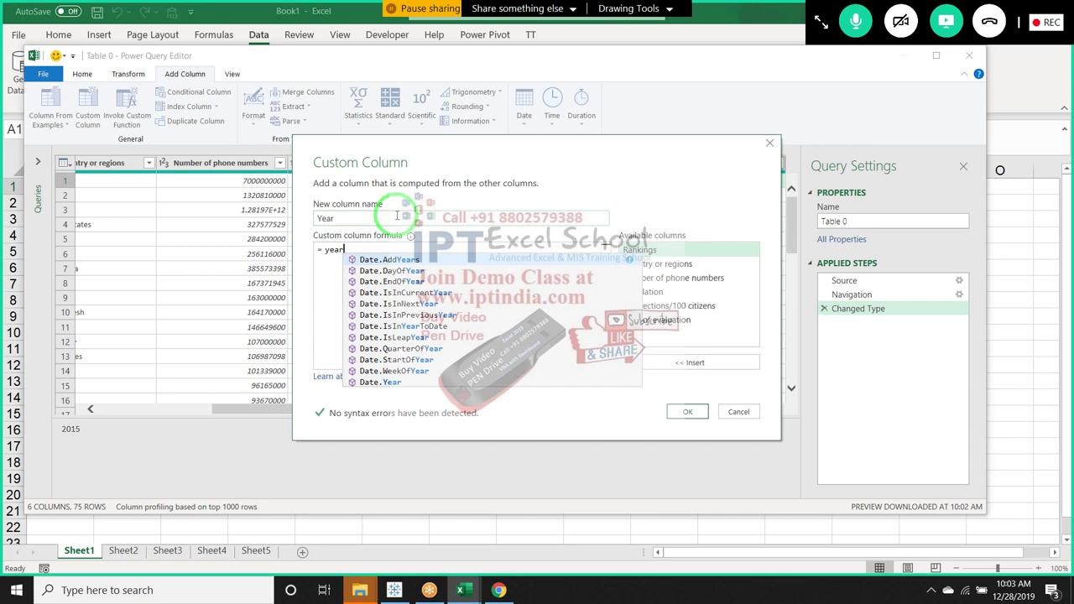
pyautogui.press('Down')
pyautogui.press('Down')
pyautogui.press('Down')
pyautogui.press('Down')
pyautogui.press('Down')
pyautogui.press('Down')
pyautogui.press('Down')
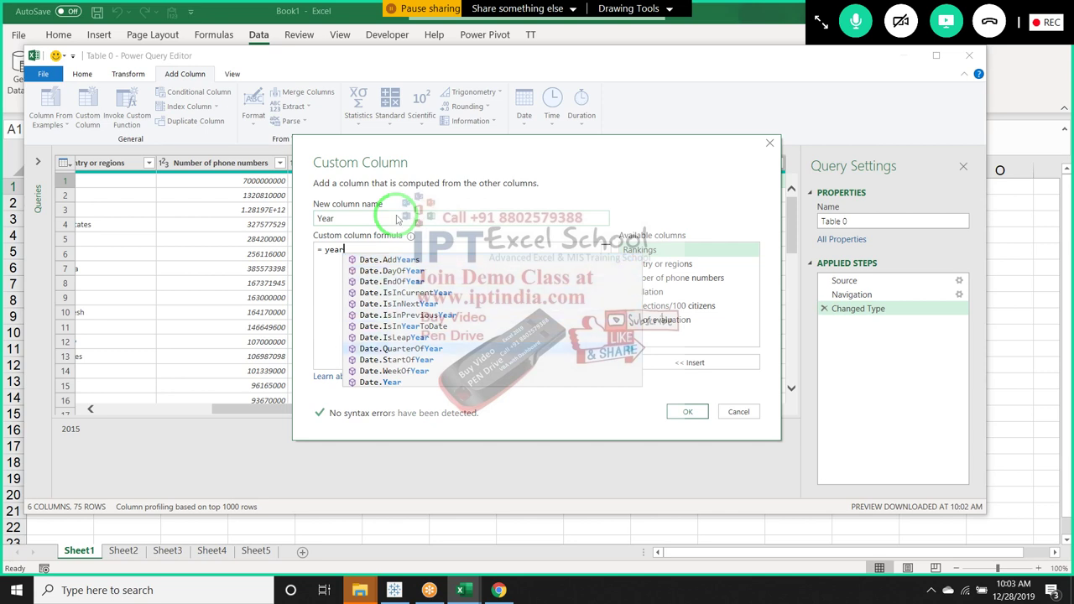
pyautogui.press('Down')
pyautogui.press('Down')
pyautogui.press('Down')
pyautogui.press('Tab')
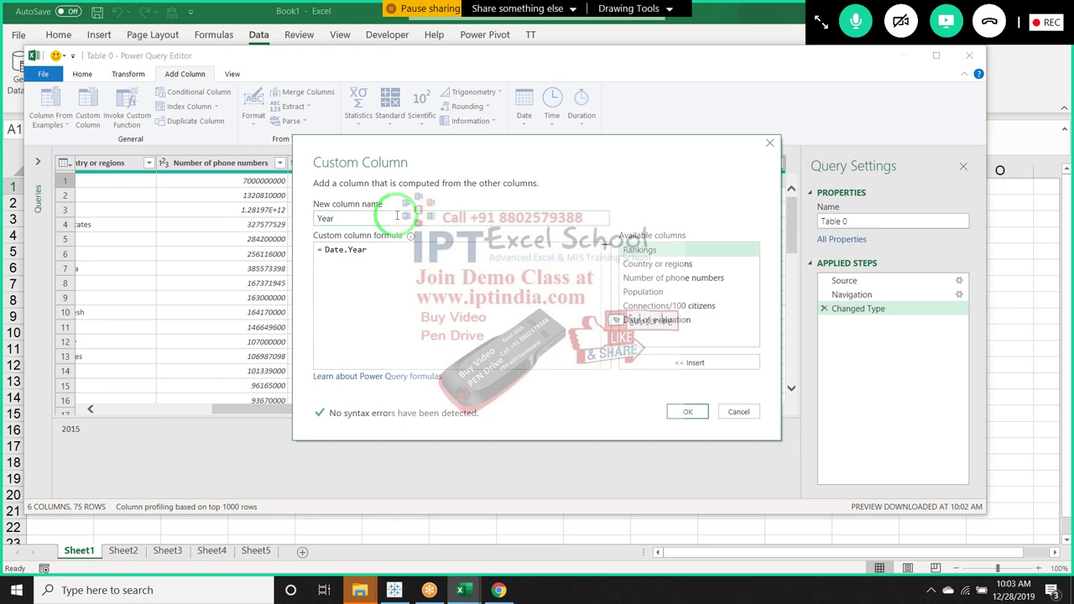
pyautogui.write('(')
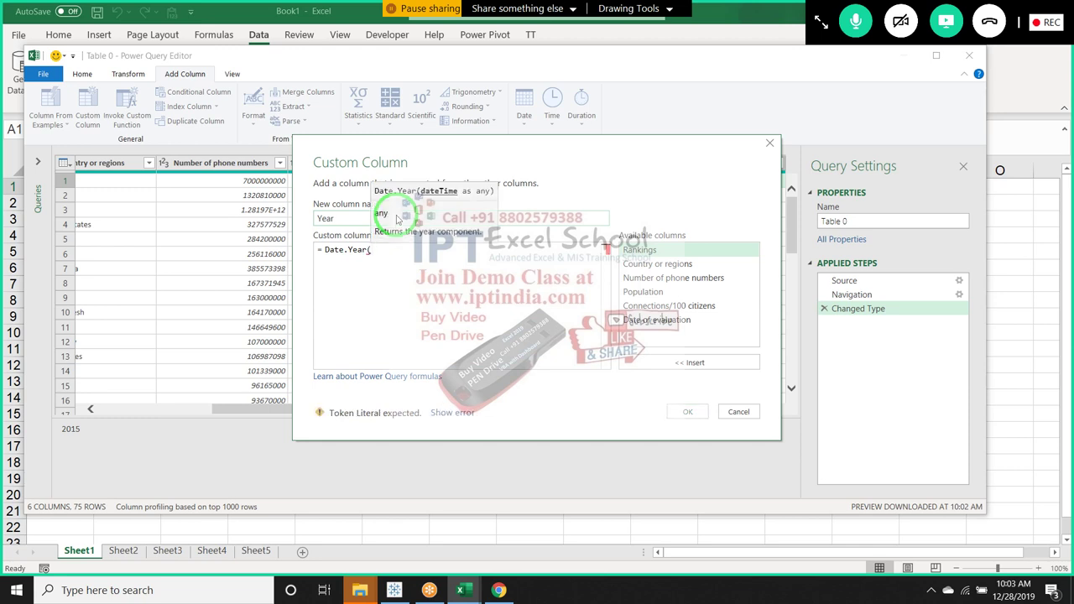
# - Complete the formula as Date.Year([Date of evaluation]) and add the Year column
pyautogui.moveTo(606, 297)
pyautogui.mouseDown()
pyautogui.moveTo(602, 160)
pyautogui.moveTo(545, 177)
pyautogui.mouseUp()
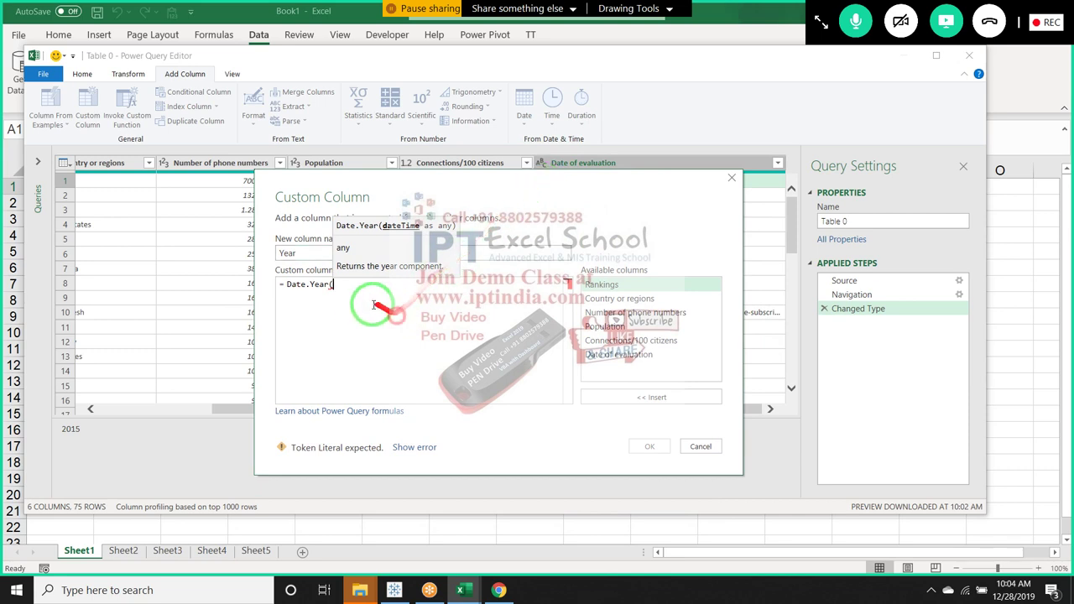
pyautogui.write('da')
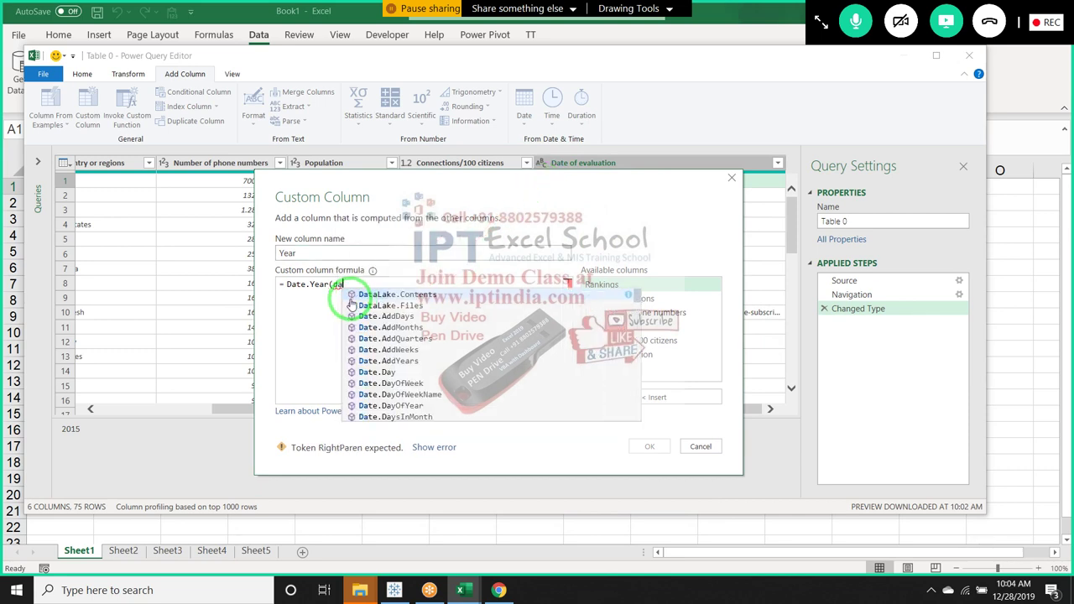
pyautogui.write('te')
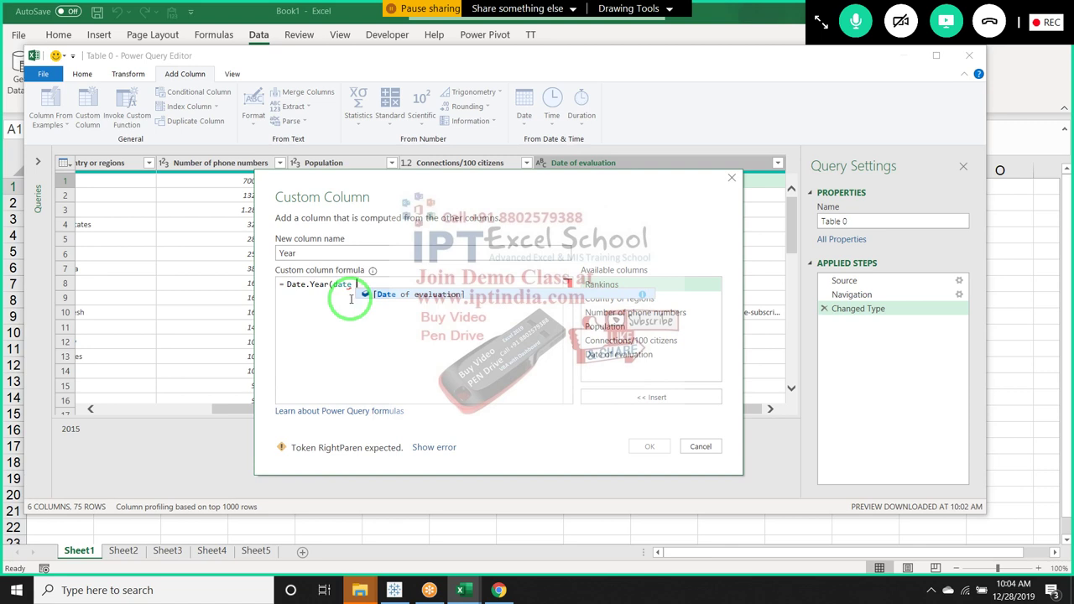
pyautogui.write(" '")
pyautogui.press('BackSpace')
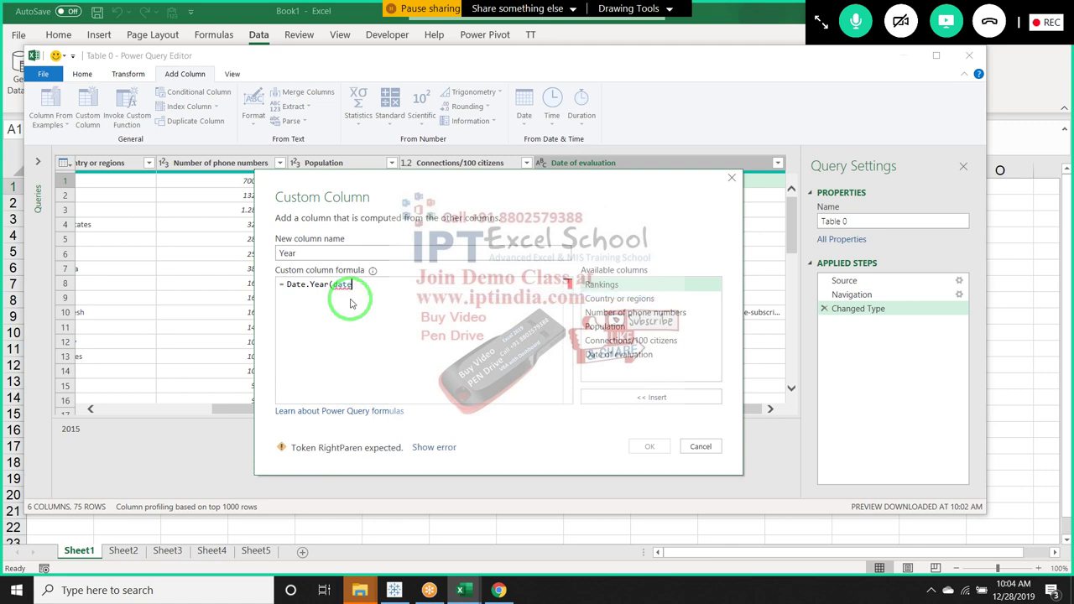
pyautogui.write('of')
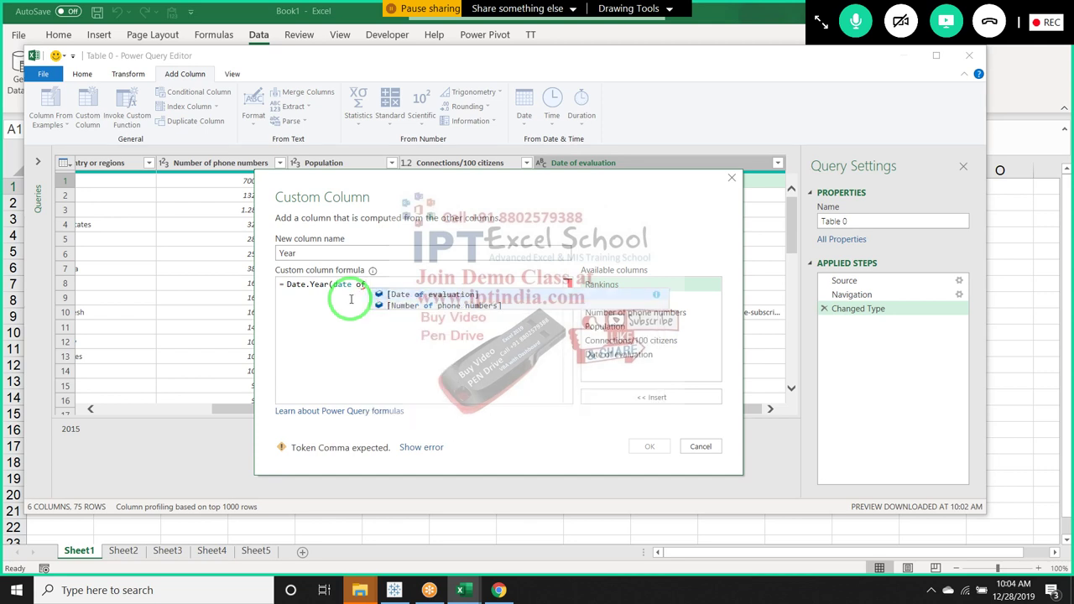
pyautogui.press('Tab')
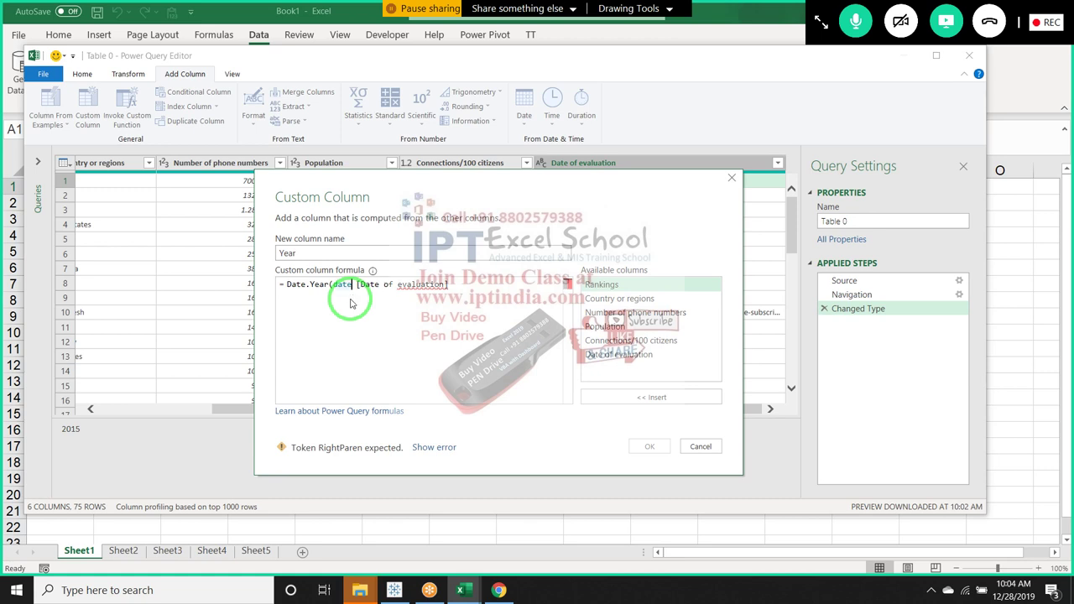
pyautogui.press('BackSpace')
pyautogui.press('BackSpace')
pyautogui.press('BackSpace')
pyautogui.press('BackSpace')
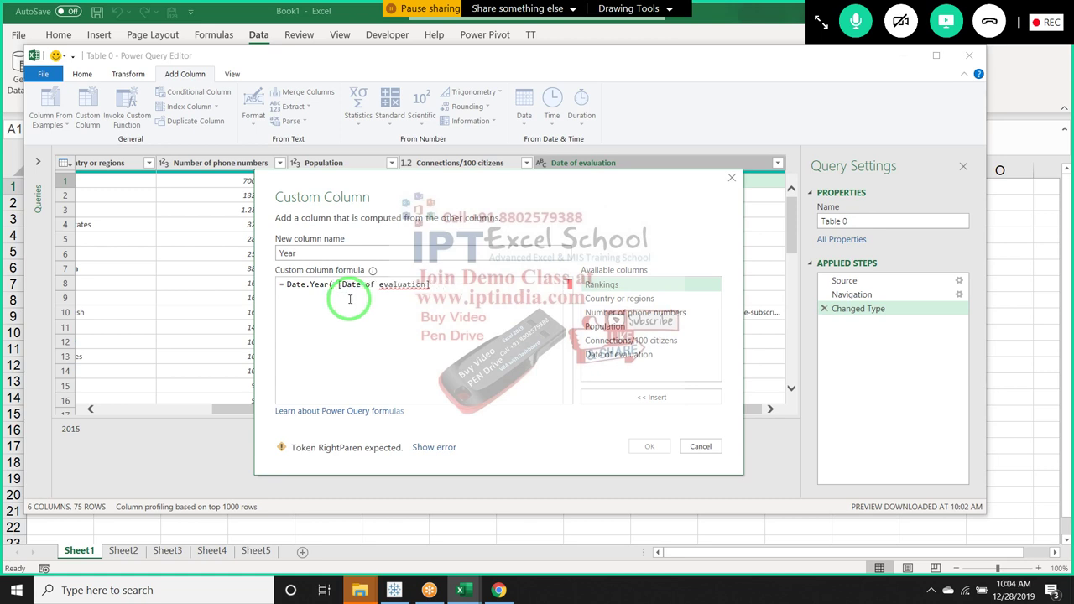
pyautogui.press('Delete')
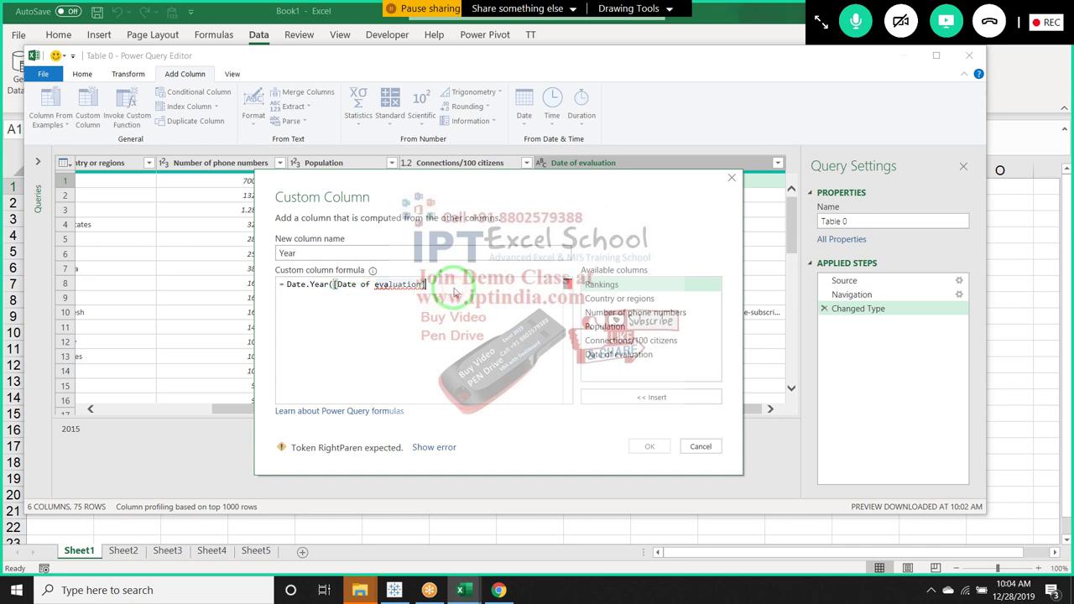
pyautogui.write(')')
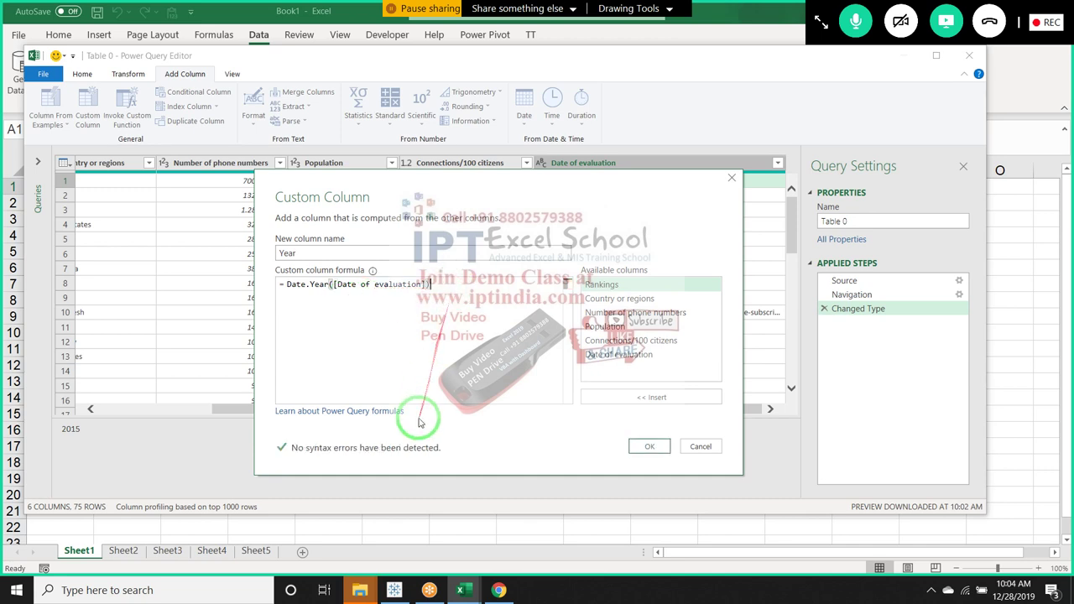
pyautogui.click(646, 447)
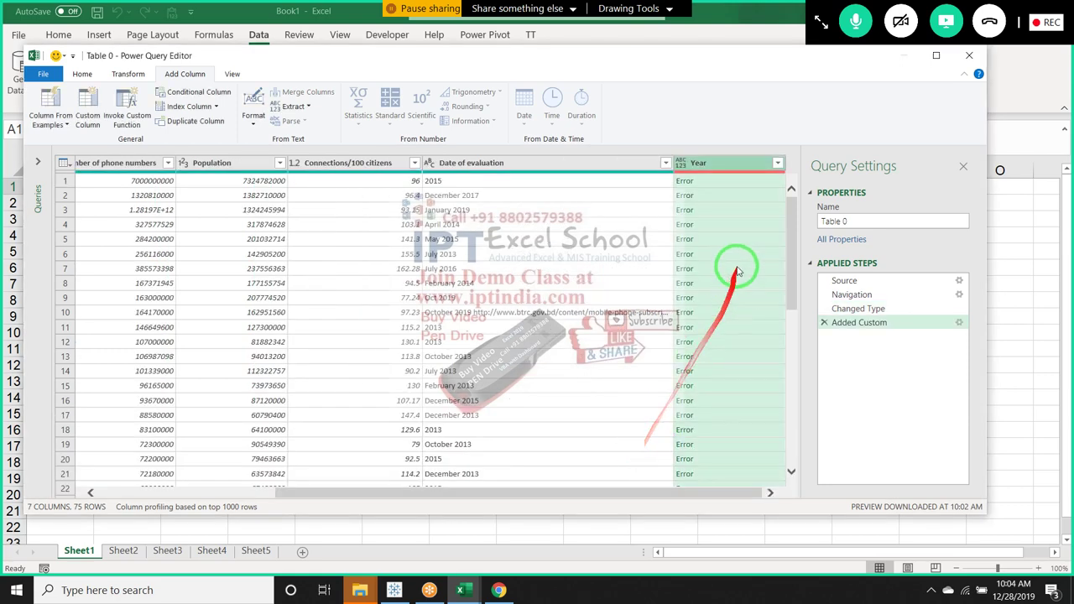
# - Remove the erroring Year column from Table 0 and return to the Home commands
pyautogui.click(474, 186)
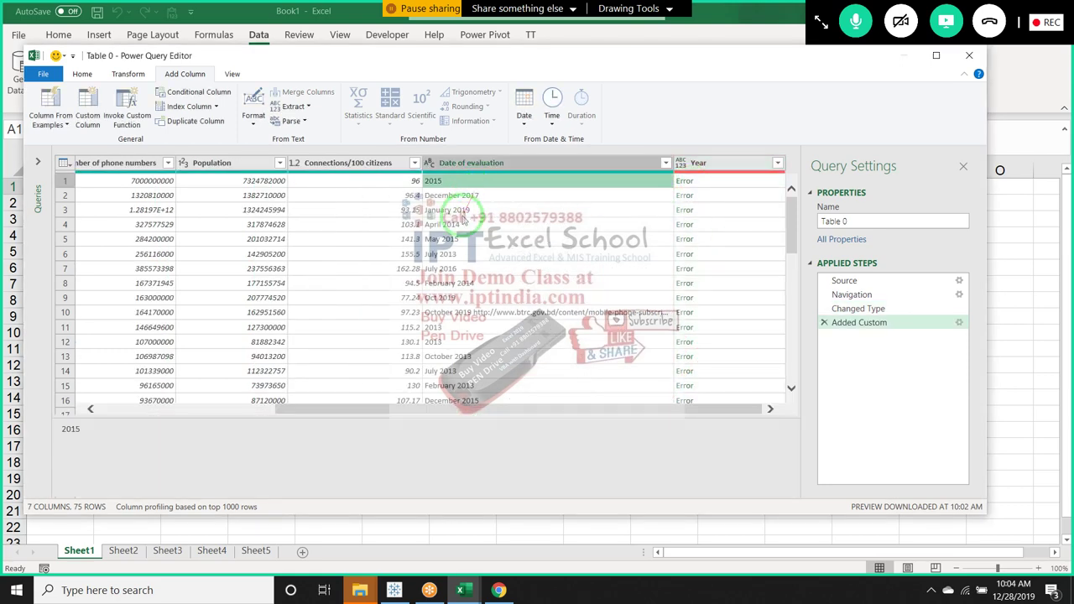
pyautogui.click(709, 168)
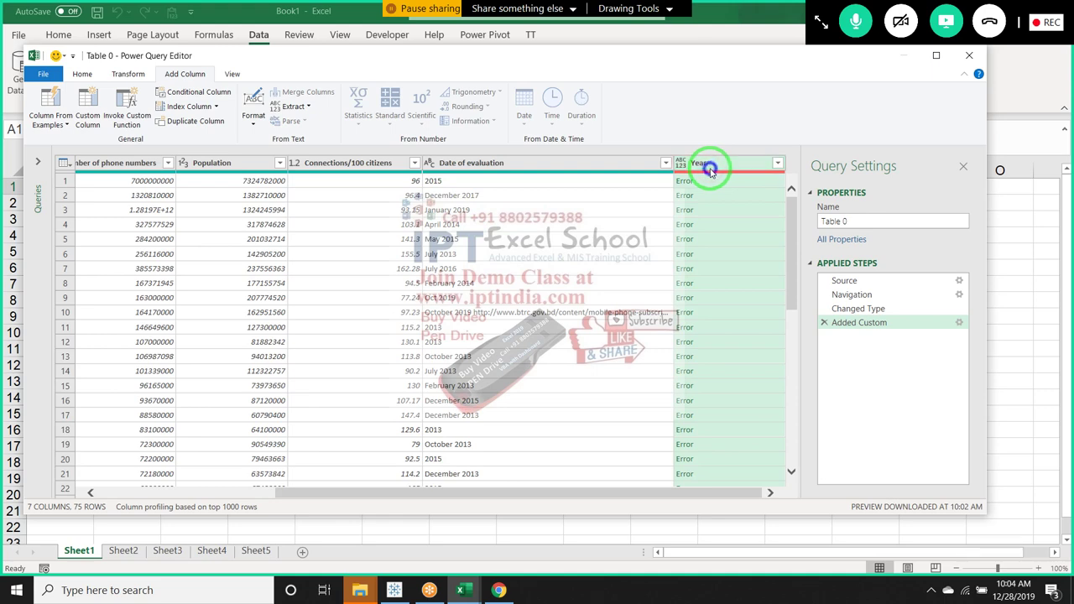
pyautogui.rightClick(711, 171)
pyautogui.click(726, 194)
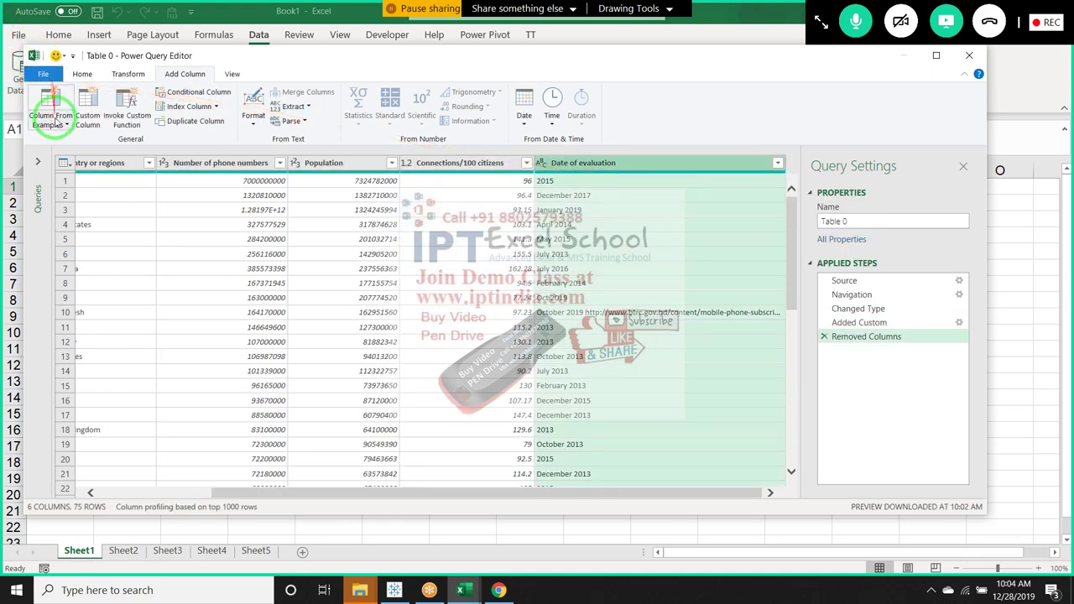
pyautogui.click(151, 239)
pyautogui.click(81, 73)
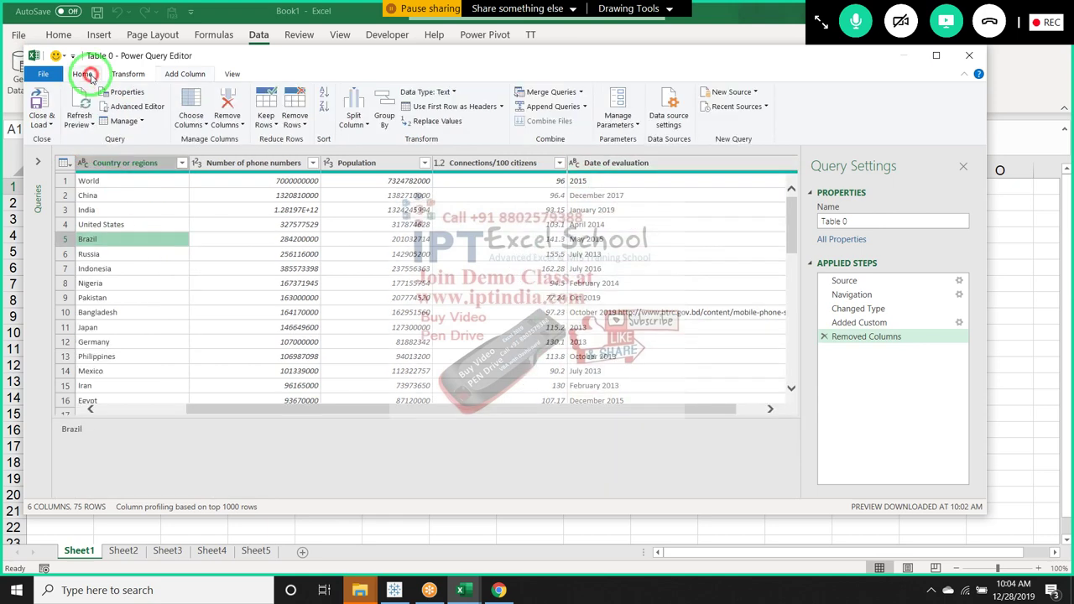
# - Load the Table 0 query as a PivotTable report on a new worksheet (Sheet6)
pyautogui.click(41, 122)
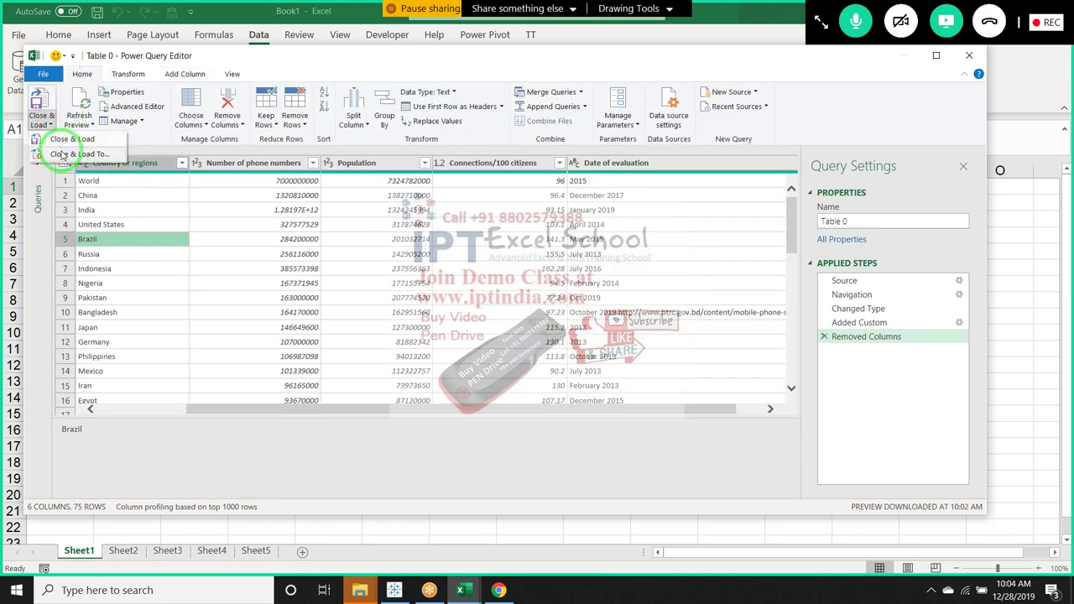
pyautogui.click(57, 154)
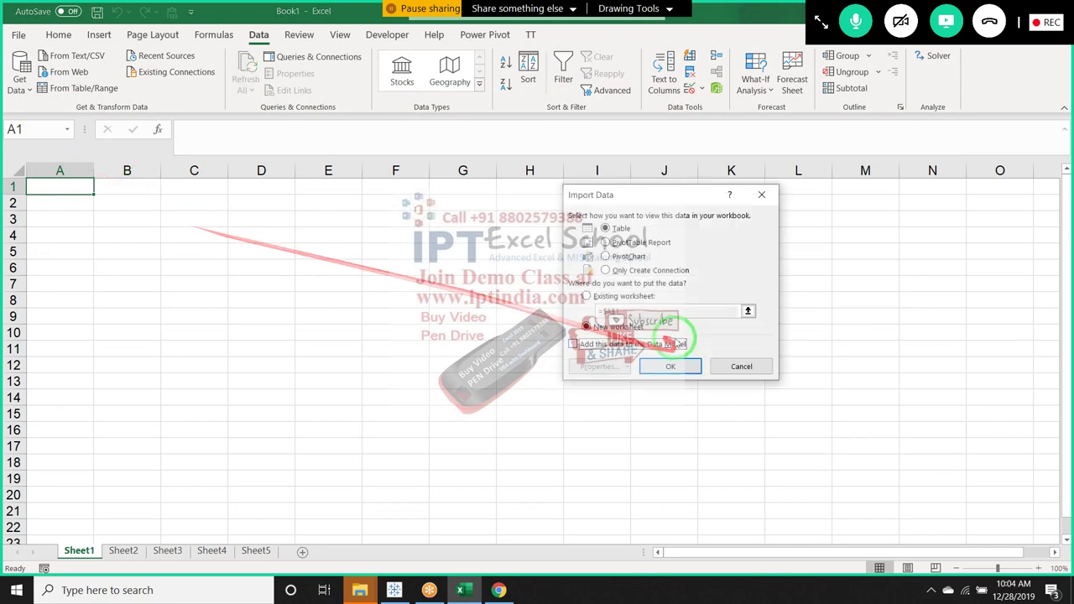
pyautogui.click(660, 367)
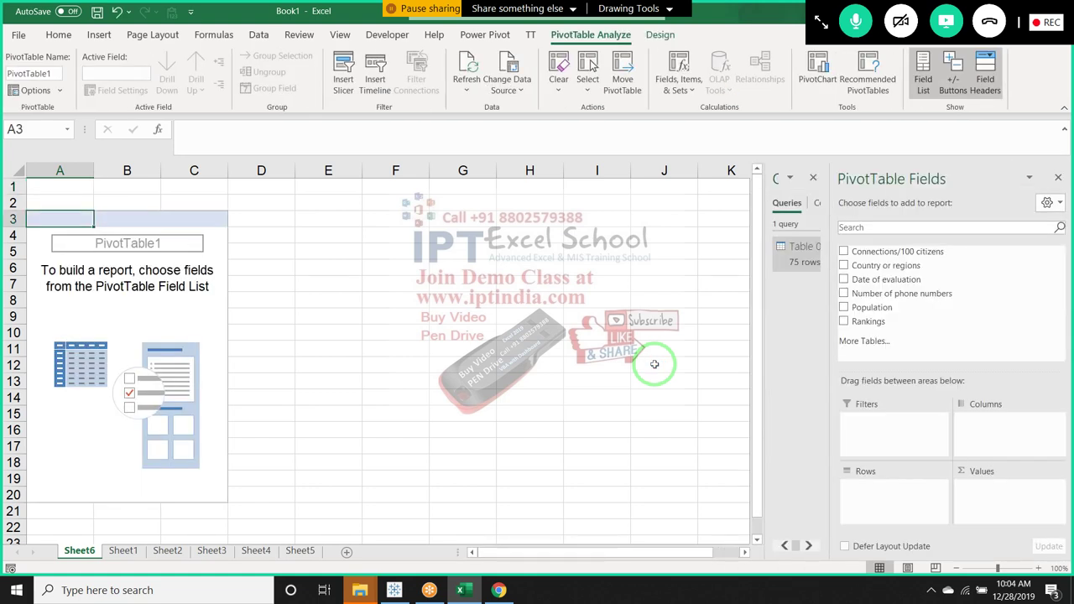
# - Mark up the PivotTable field list for viewers, then switch to the blank Sheet1
pyautogui.click(168, 334)
pyautogui.click(168, 383)
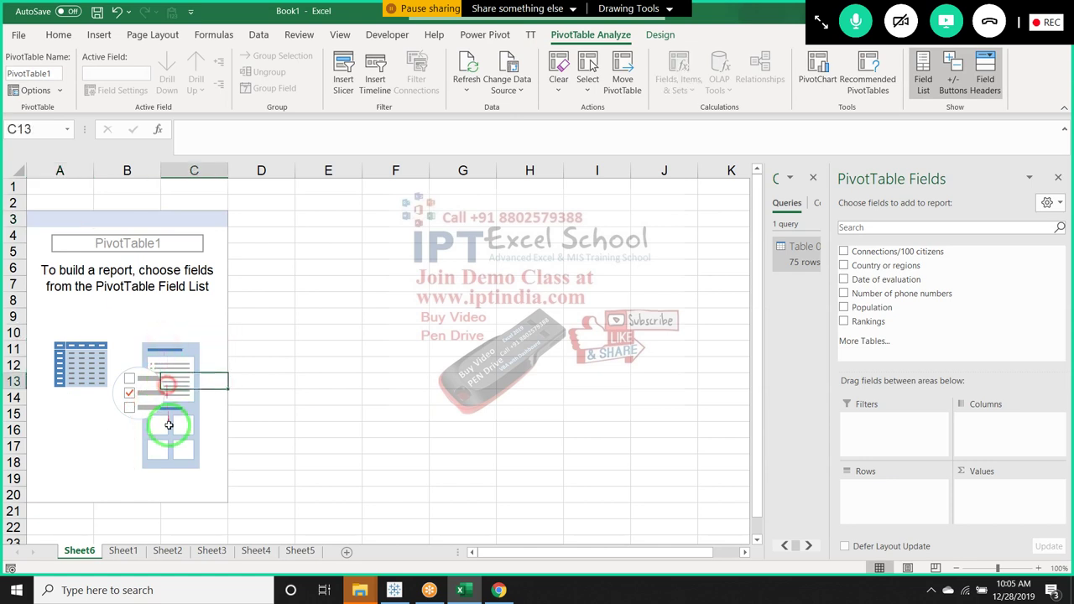
pyautogui.moveTo(83, 476); pyautogui.dragTo(94, 457)
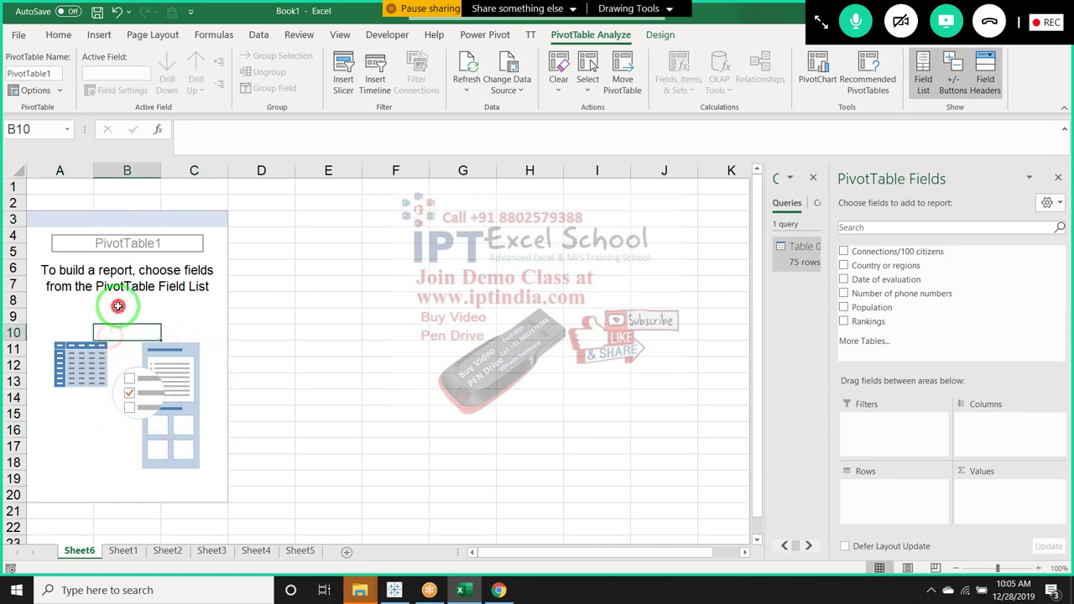
pyautogui.click(118, 302)
pyautogui.moveTo(204, 314); pyautogui.dragTo(757, 321)
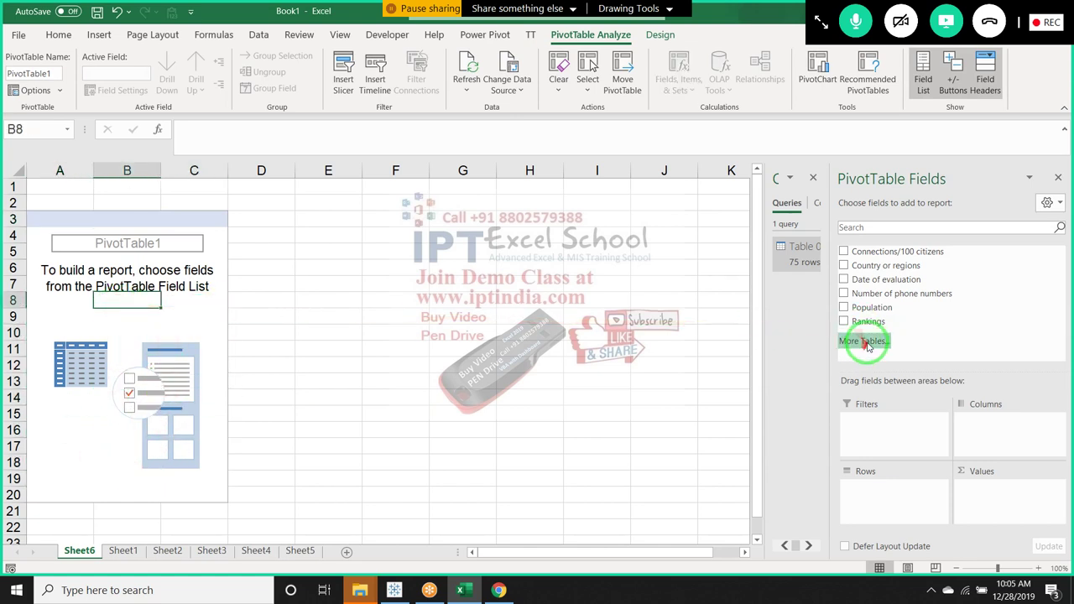
pyautogui.moveTo(860, 333); pyautogui.dragTo(471, 520)
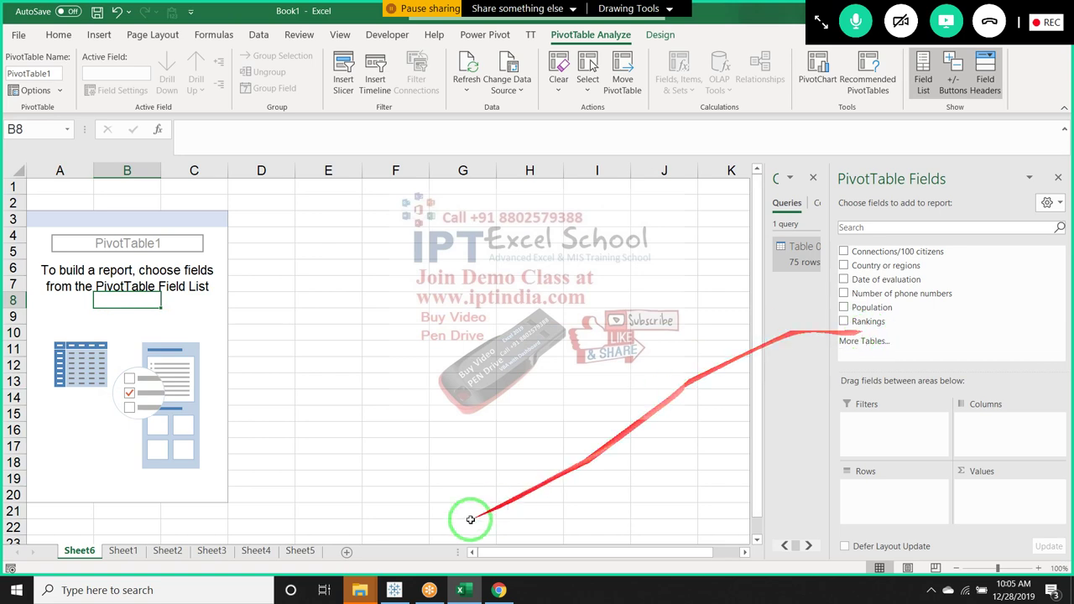
pyautogui.click(125, 550)
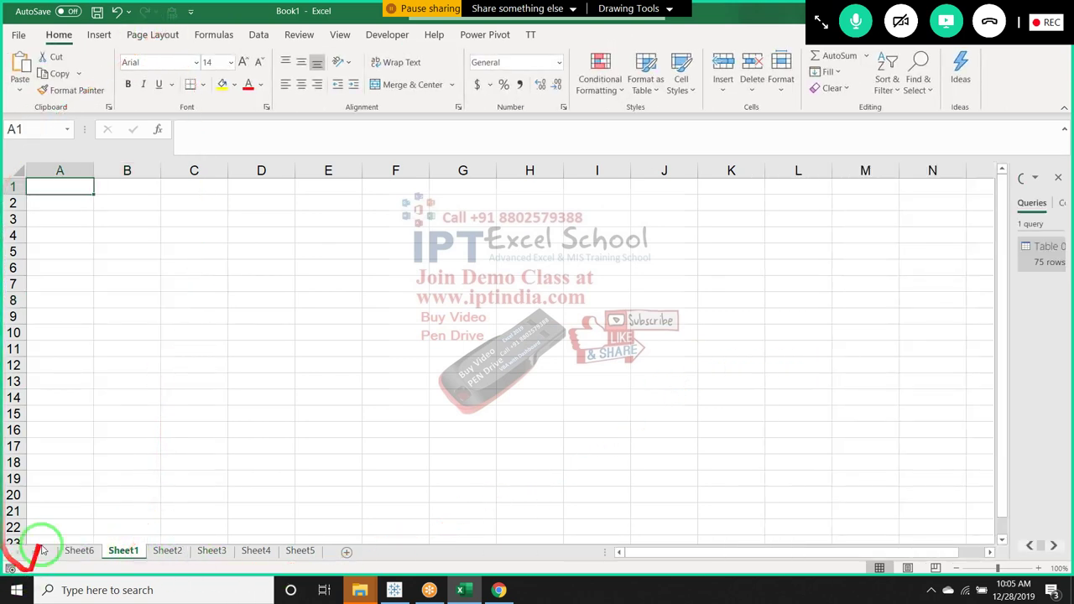
pyautogui.click(101, 35)
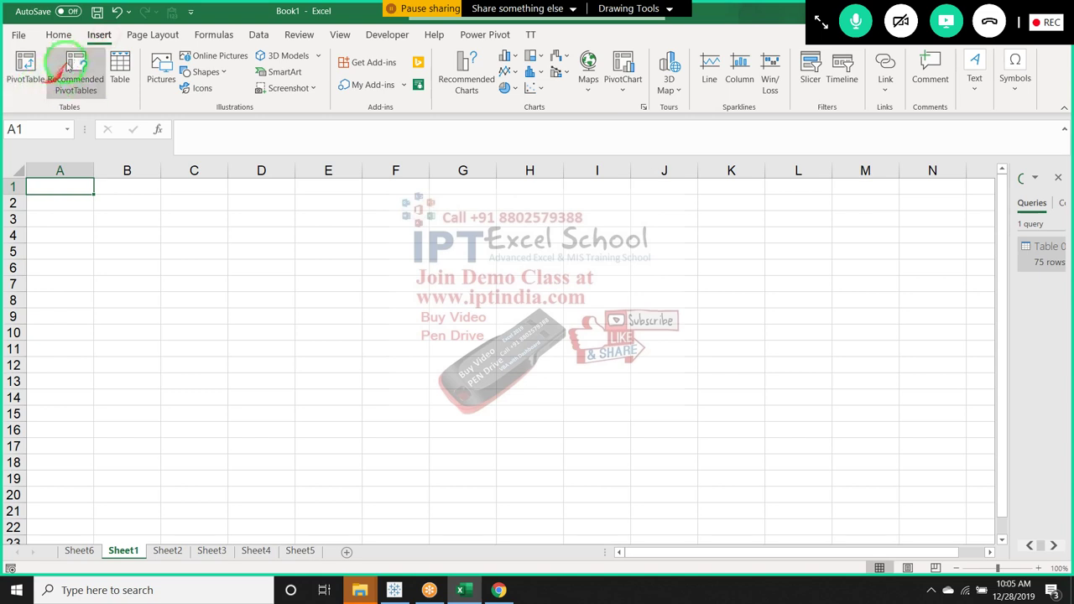
pyautogui.click(60, 35)
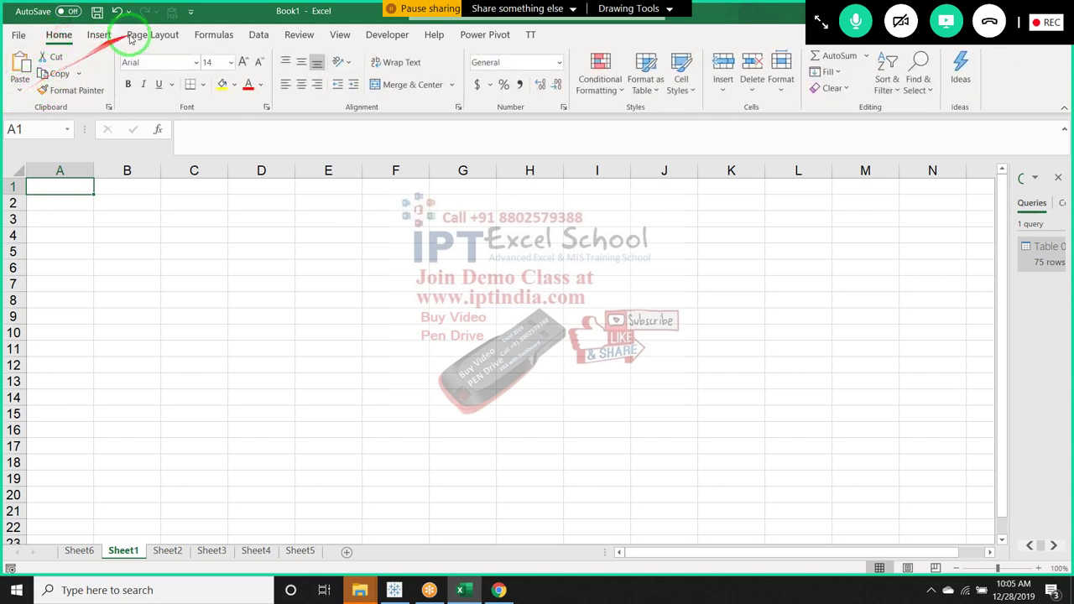
pyautogui.click(259, 38)
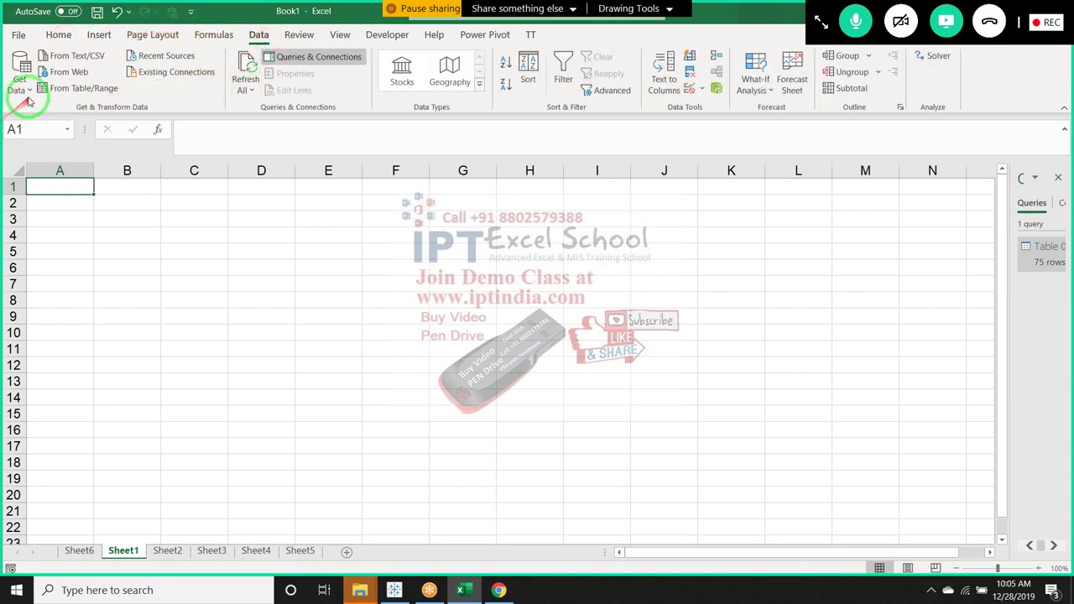
pyautogui.click(19, 80)
pyautogui.moveTo(106, 151)
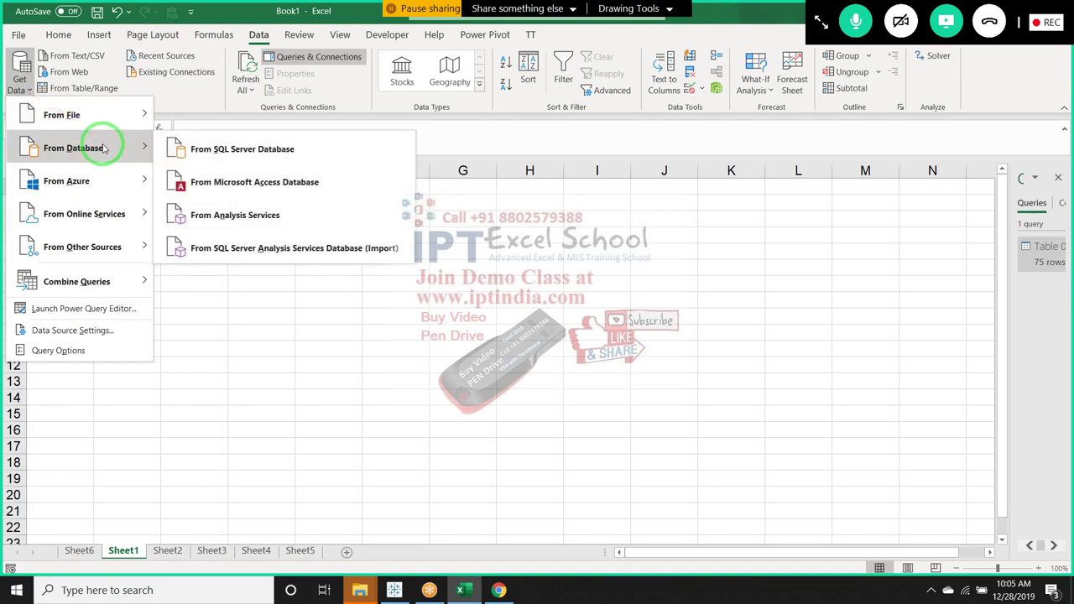
pyautogui.moveTo(118, 127)
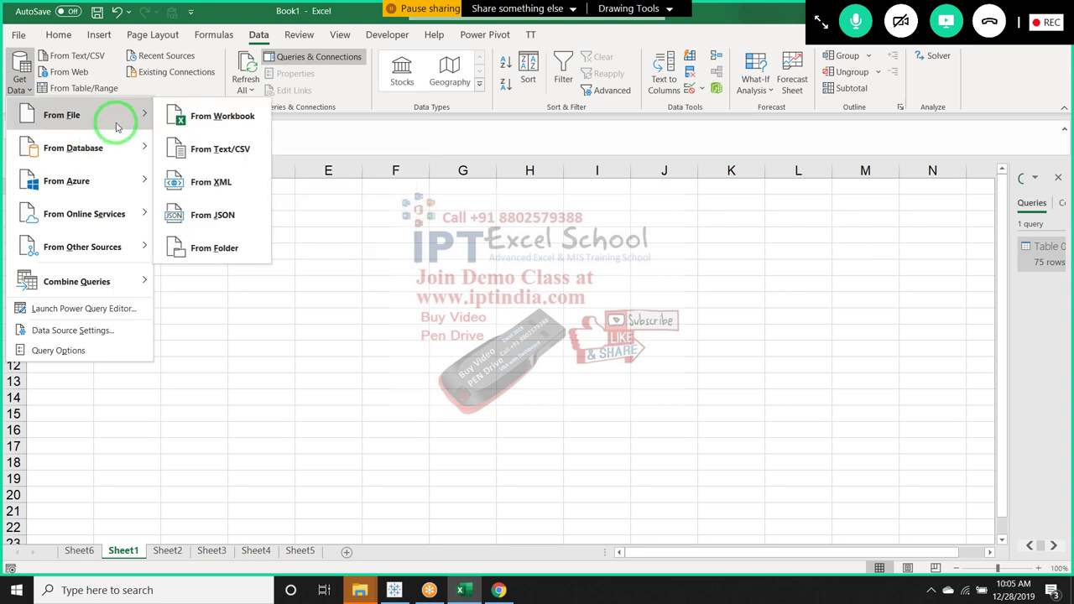
pyautogui.moveTo(121, 215)
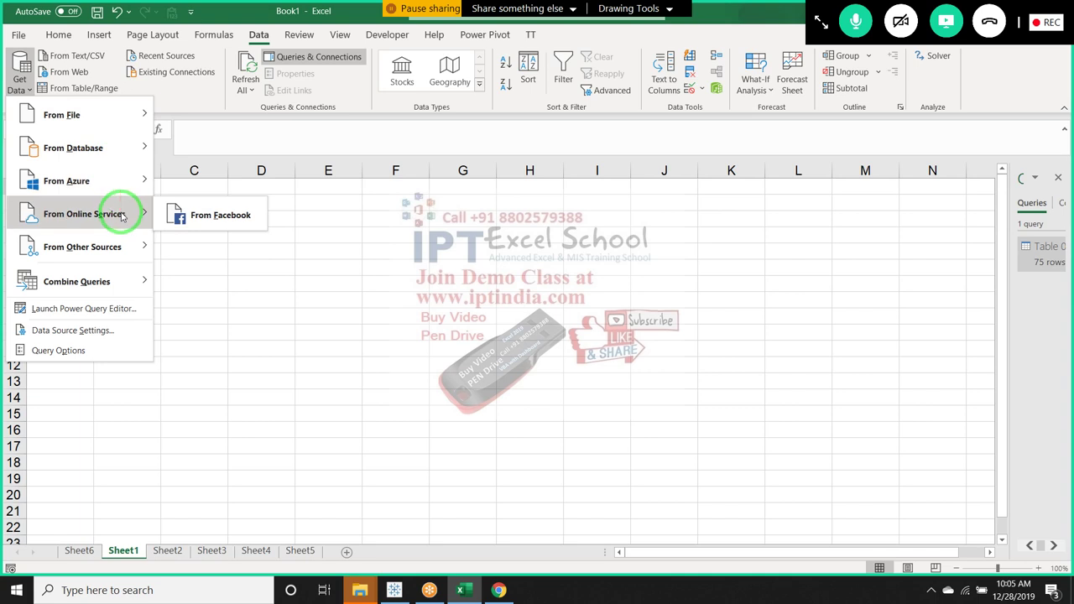
pyautogui.moveTo(130, 178)
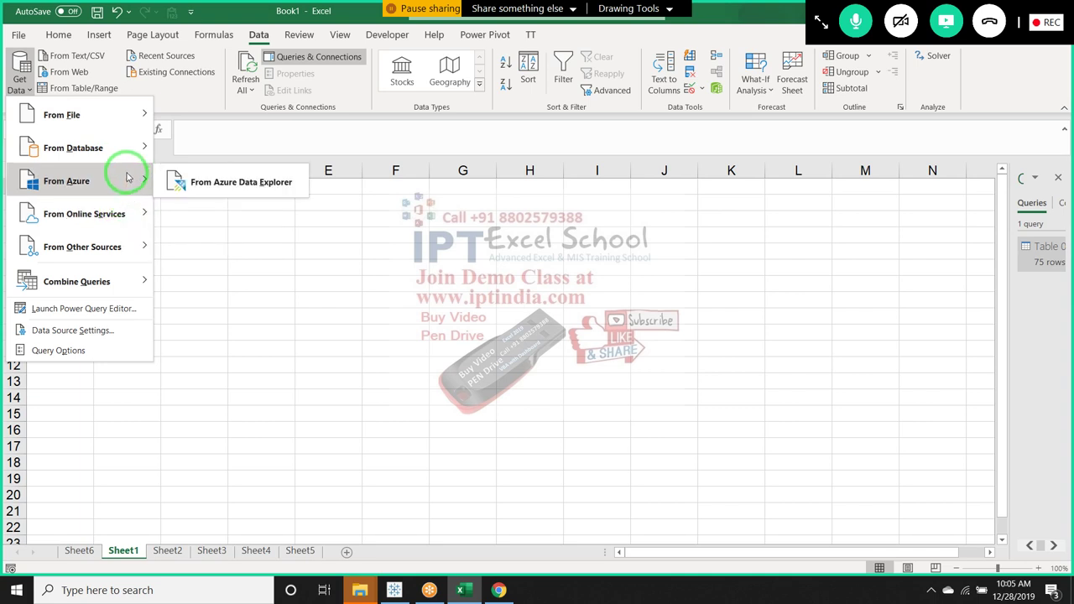
pyautogui.moveTo(109, 251)
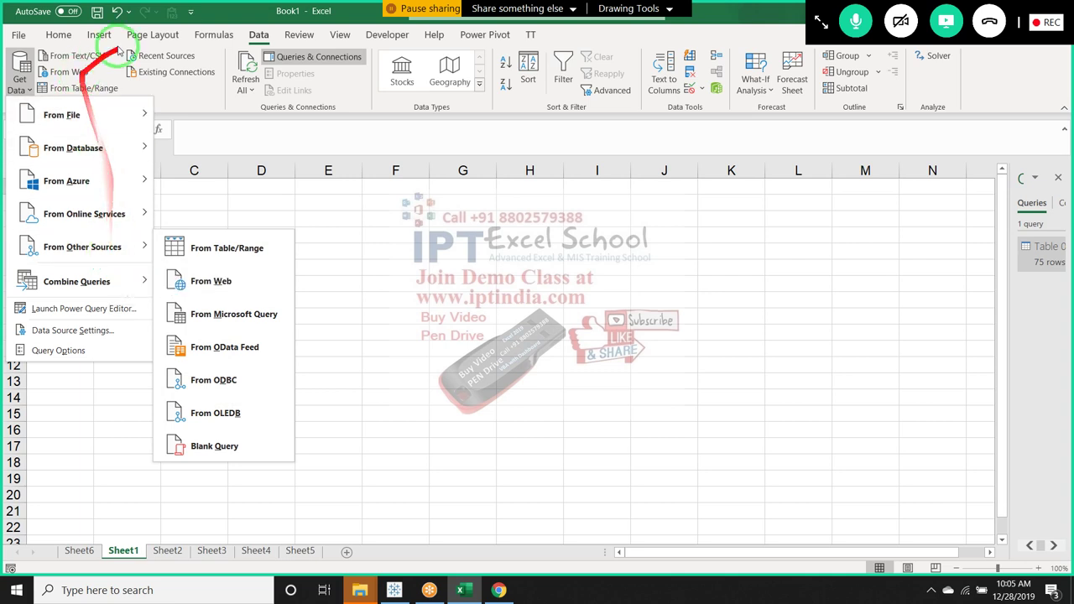
pyautogui.moveTo(127, 289)
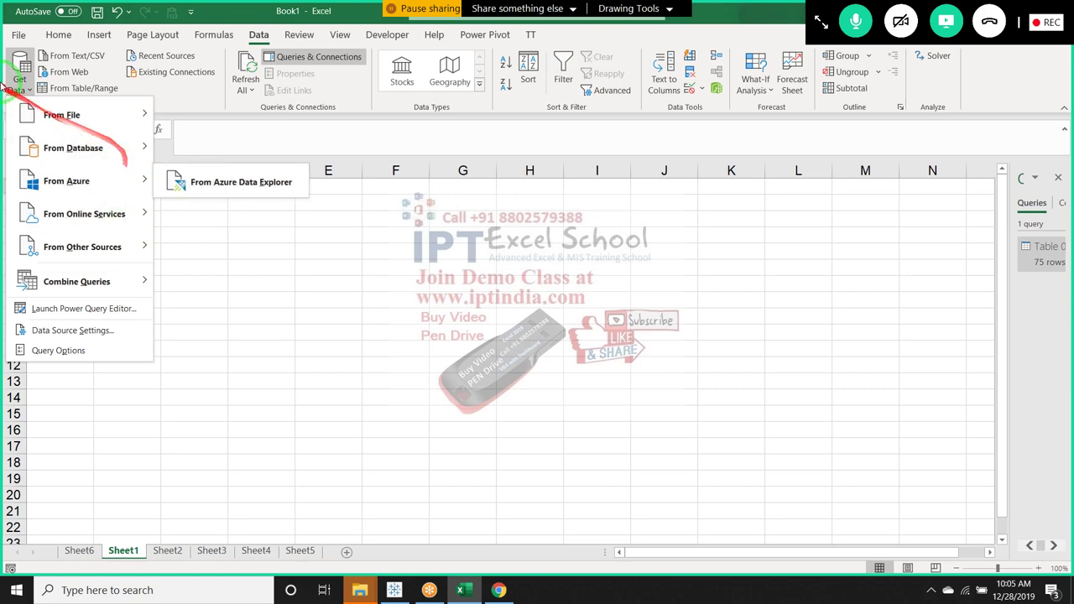
# - Briefly visit the File backstage Export page, then return to Sheet1
pyautogui.click(18, 34)
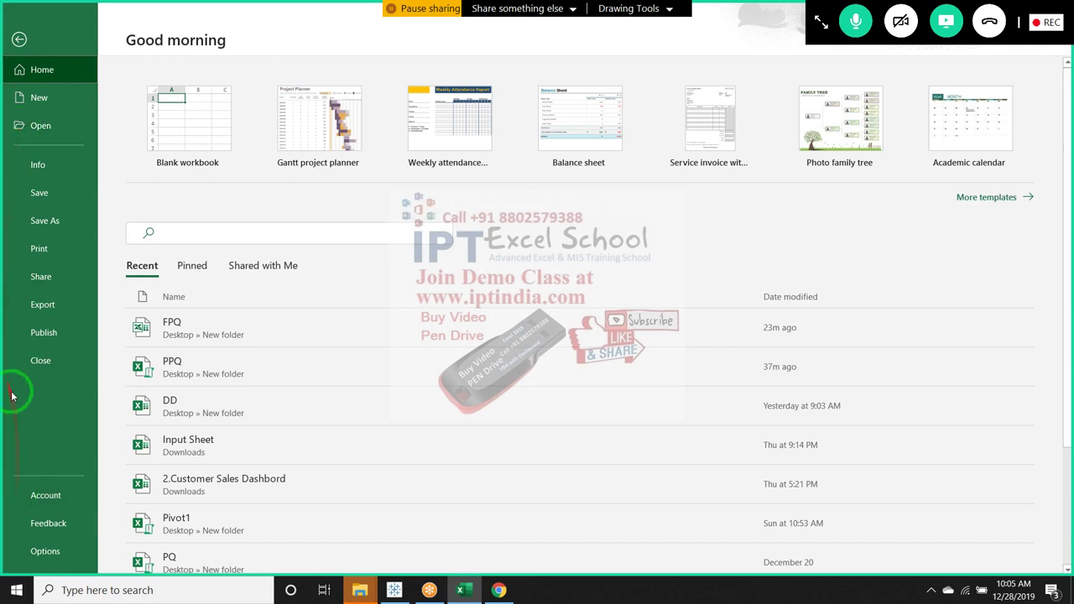
pyautogui.click(35, 305)
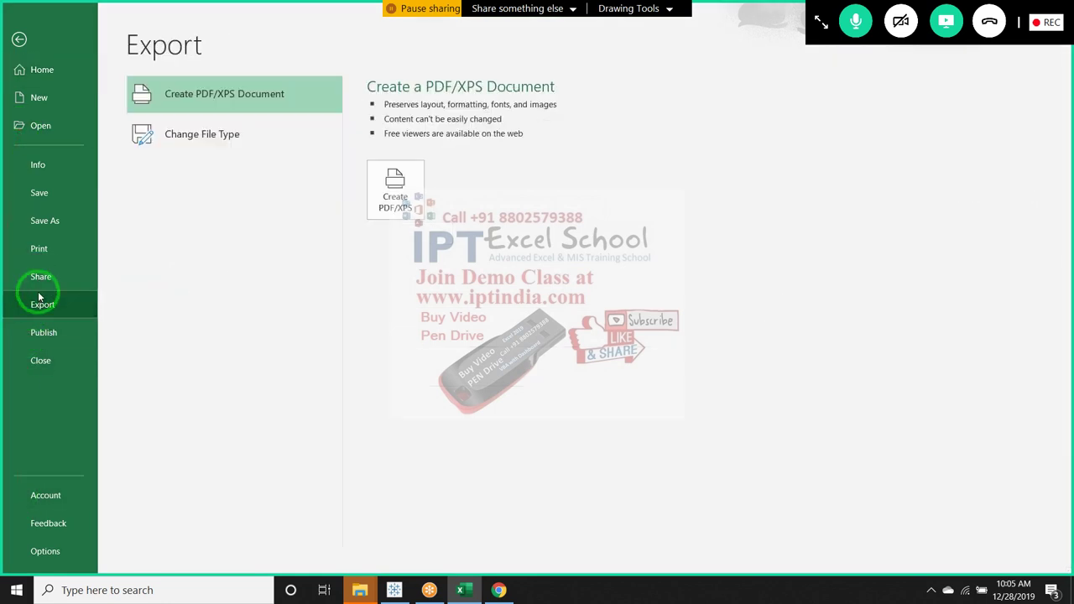
pyautogui.click(19, 39)
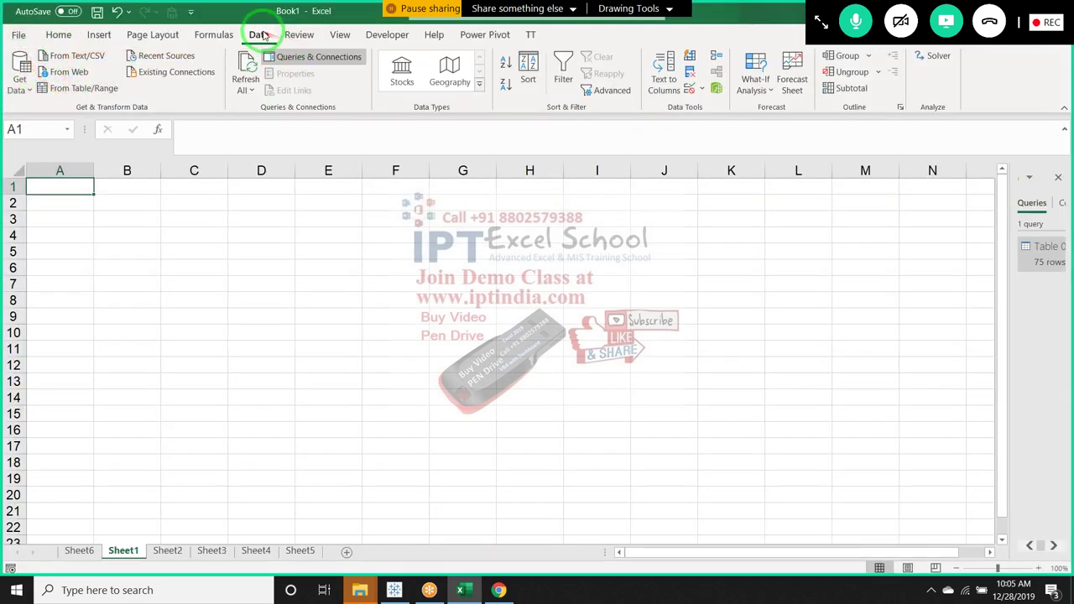
# - Select A2 and open Data > Get Data > From File, listing Workbook, Text/CSV, XML, JSON, Folder
pyautogui.click(60, 197)
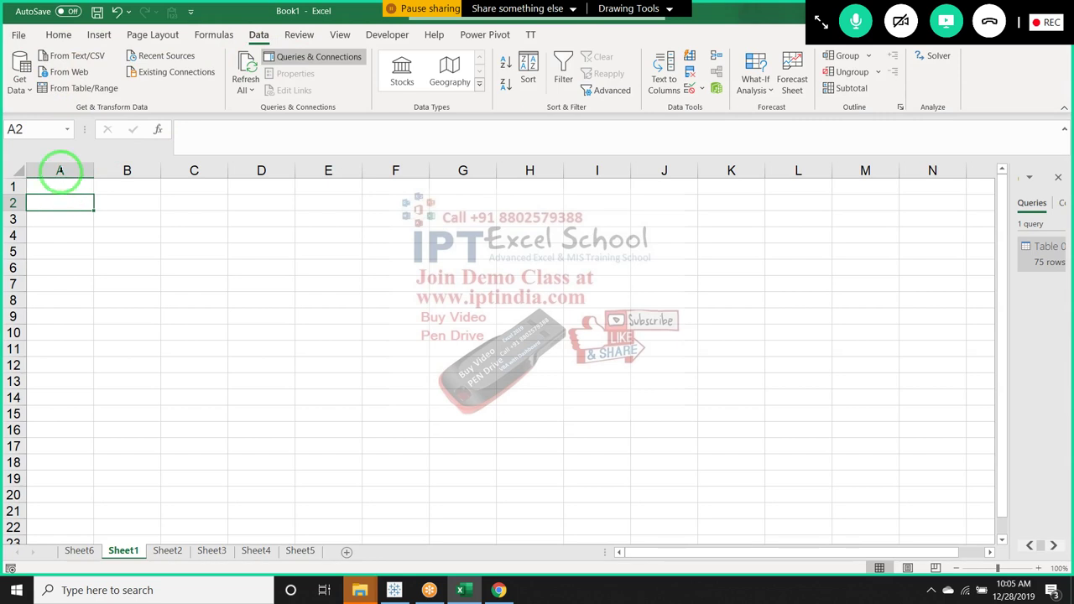
pyautogui.click(19, 84)
pyautogui.moveTo(34, 111)
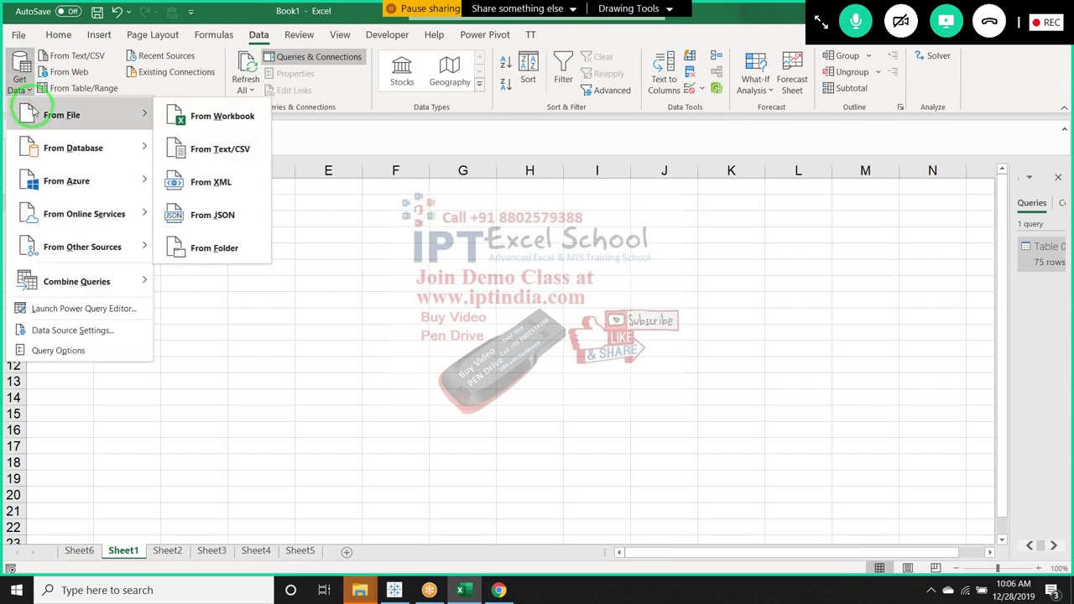
pyautogui.moveTo(47, 143)
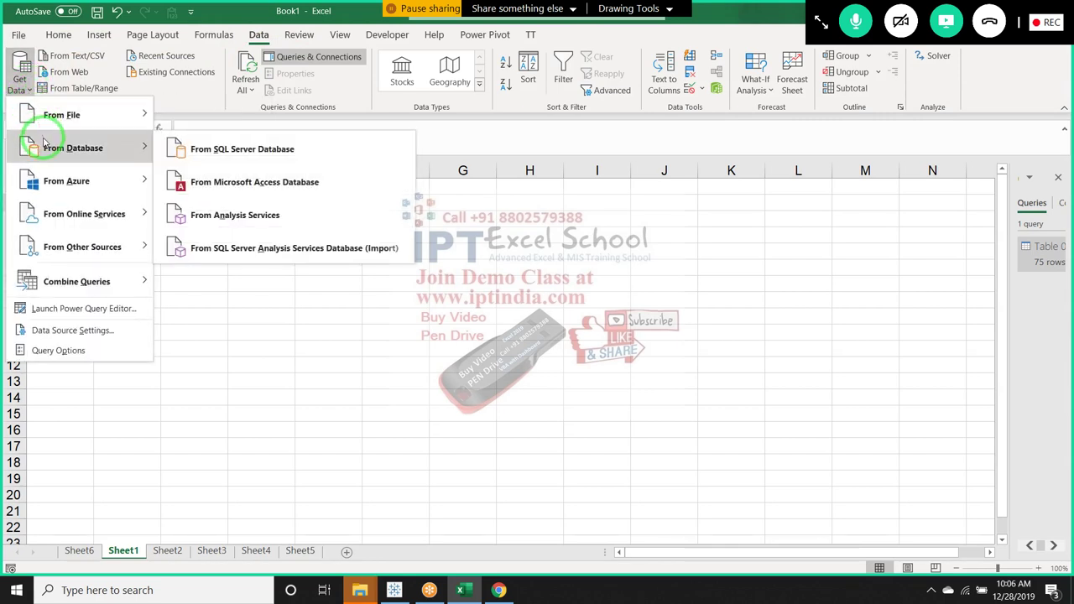
pyautogui.moveTo(50, 178)
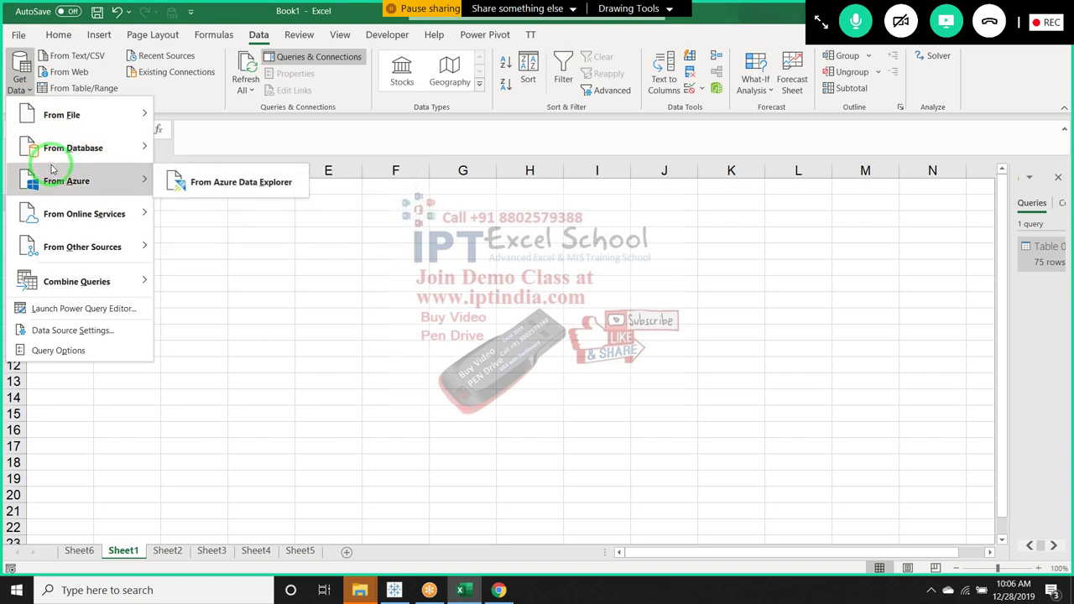
pyautogui.moveTo(58, 213)
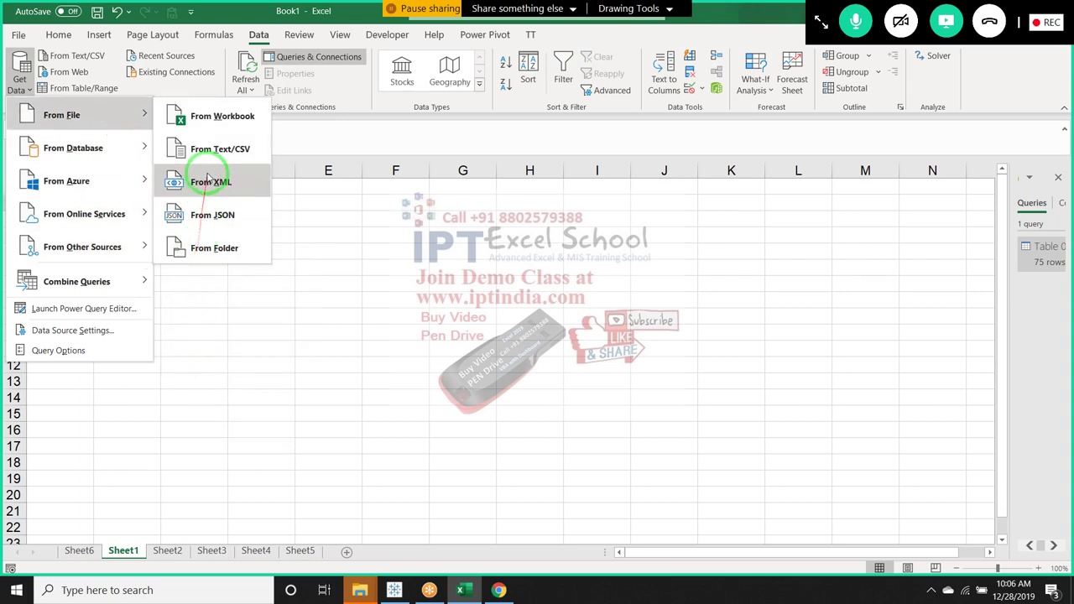
# - Start a From Workbook import, cancel it, and go to the File start page
pyautogui.click(221, 126)
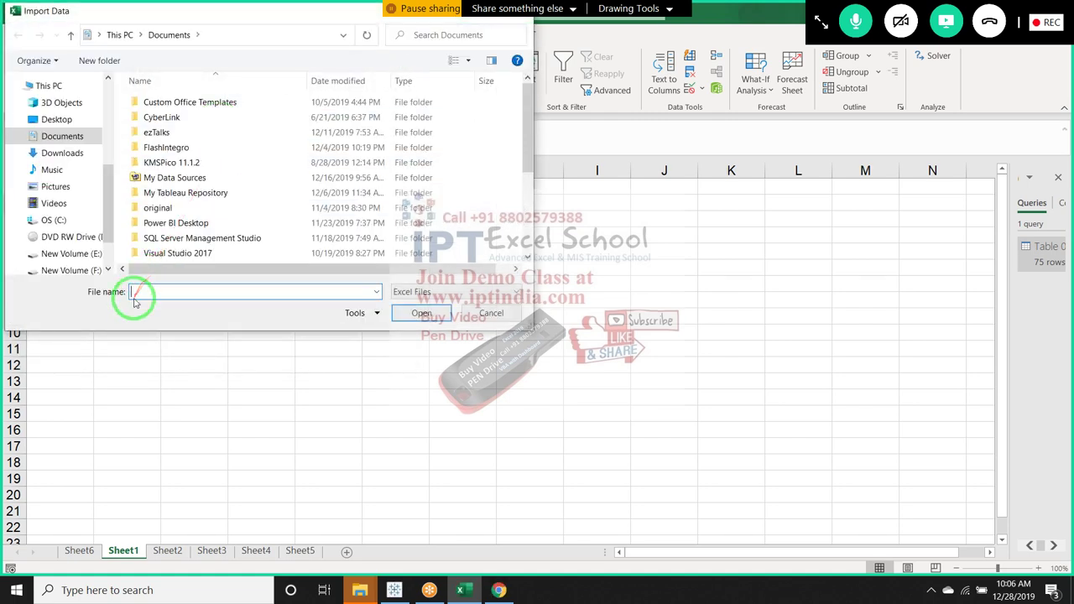
pyautogui.moveTo(134, 291); pyautogui.dragTo(307, 291)
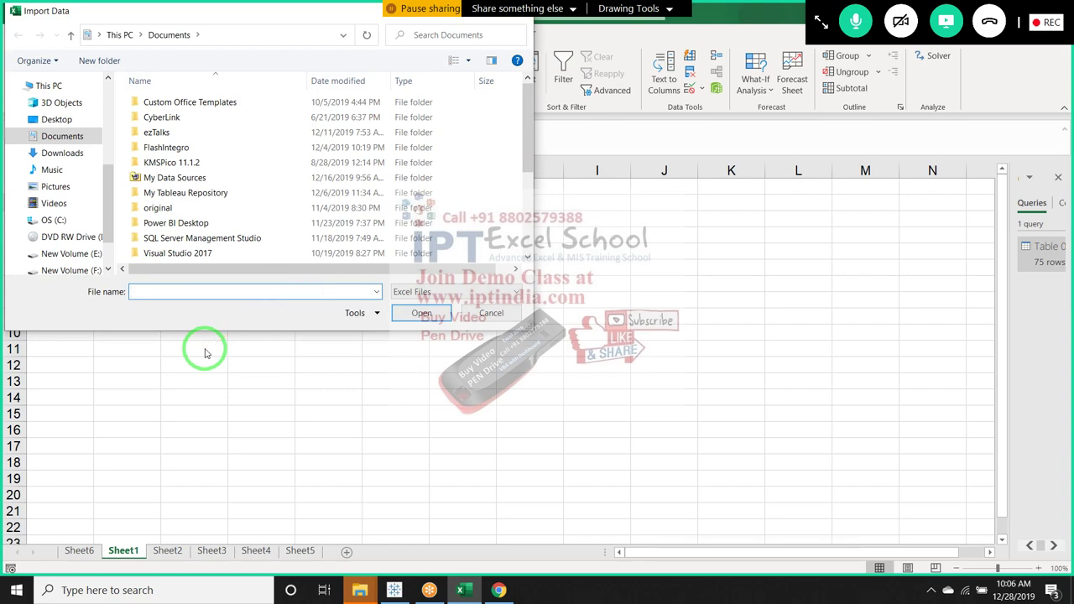
pyautogui.click(481, 319)
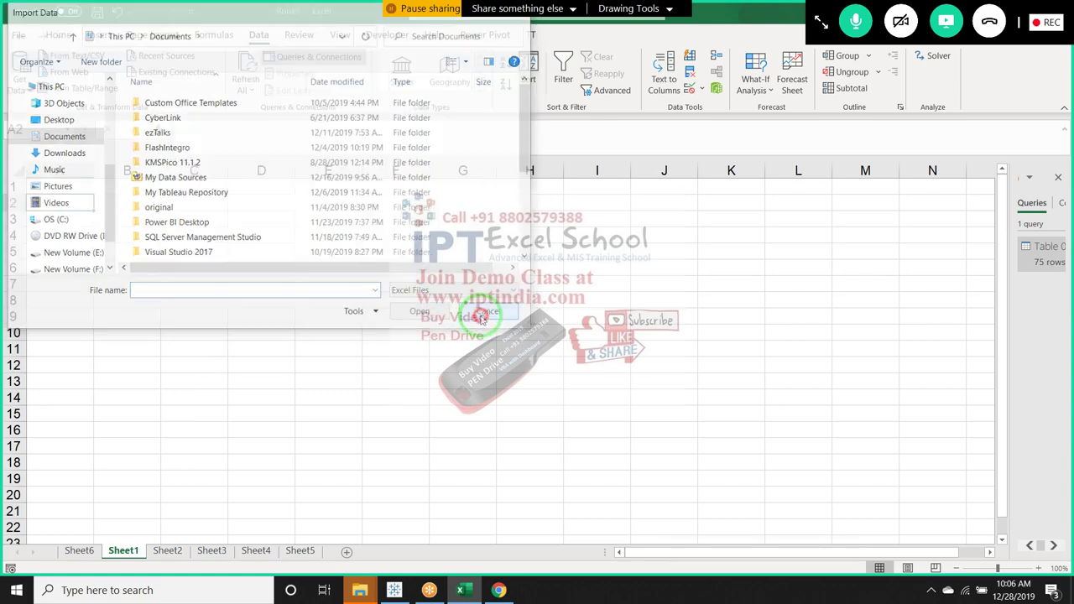
pyautogui.click(19, 35)
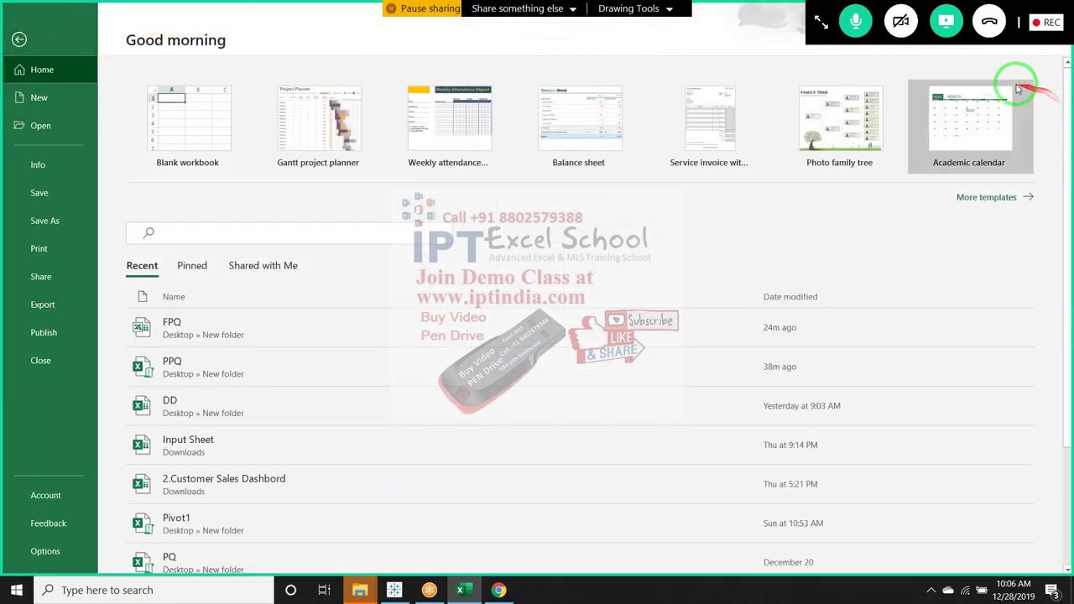
# - Browse the OneDrive - Personal folders on the Open page, then return to Sheet1
pyautogui.click(69, 137)
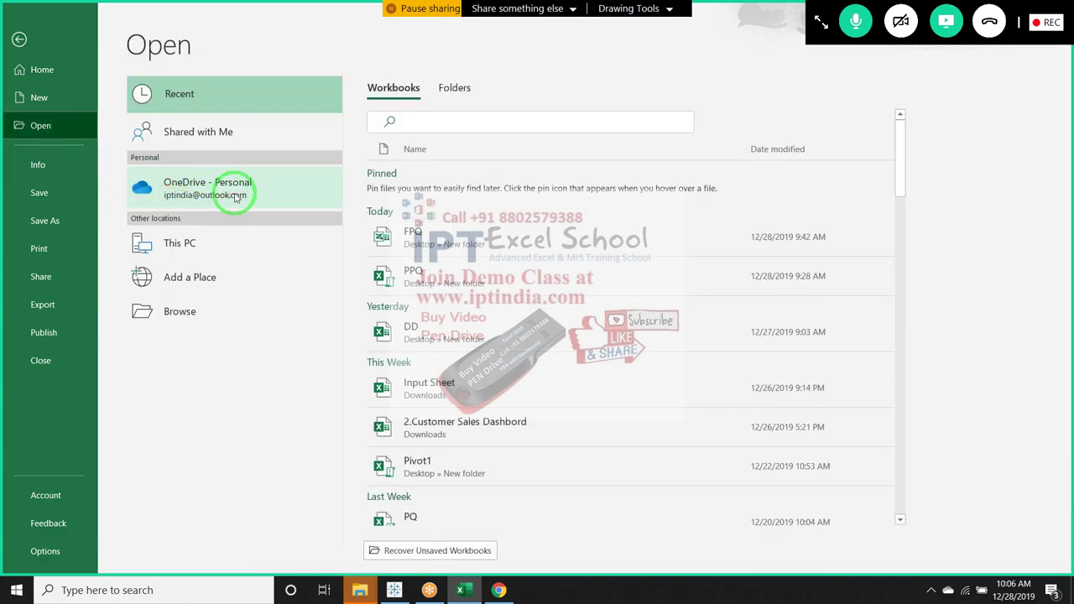
pyautogui.click(236, 197)
pyautogui.moveTo(236, 197); pyautogui.dragTo(431, 137)
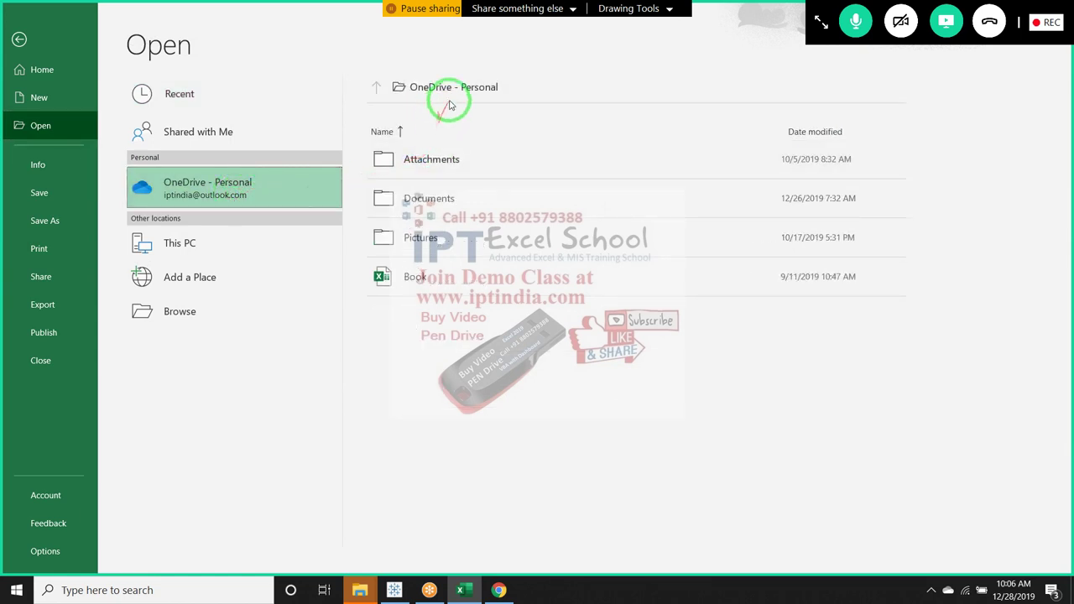
pyautogui.moveTo(537, 116)
pyautogui.mouseDown()
pyautogui.moveTo(262, 185)
pyautogui.moveTo(22, 47)
pyautogui.mouseUp()
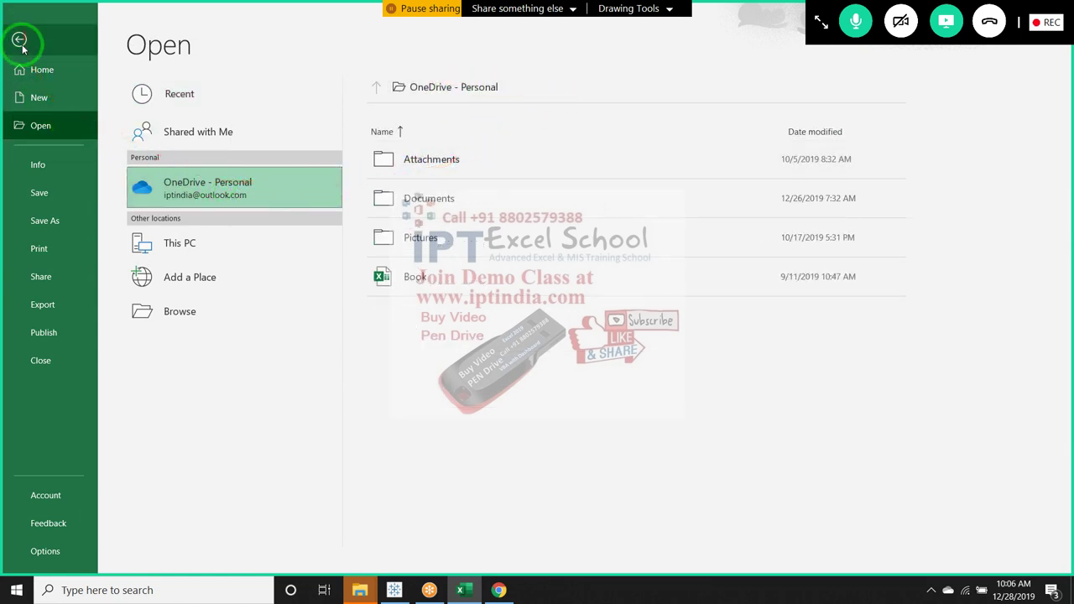
pyautogui.click(20, 40)
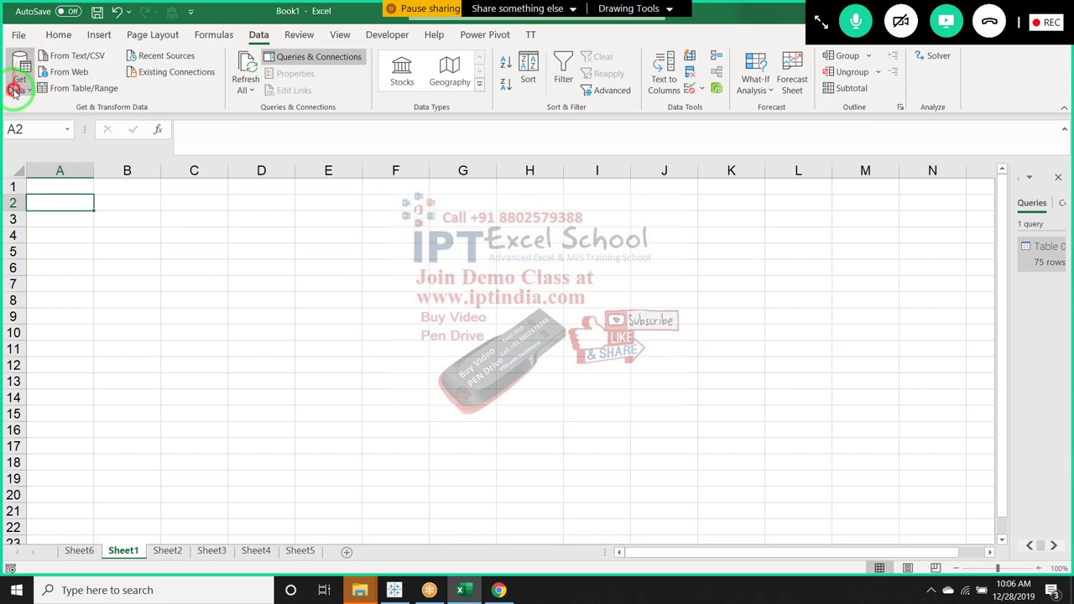
pyautogui.click(19, 71)
pyautogui.moveTo(50, 115); pyautogui.dragTo(191, 115)
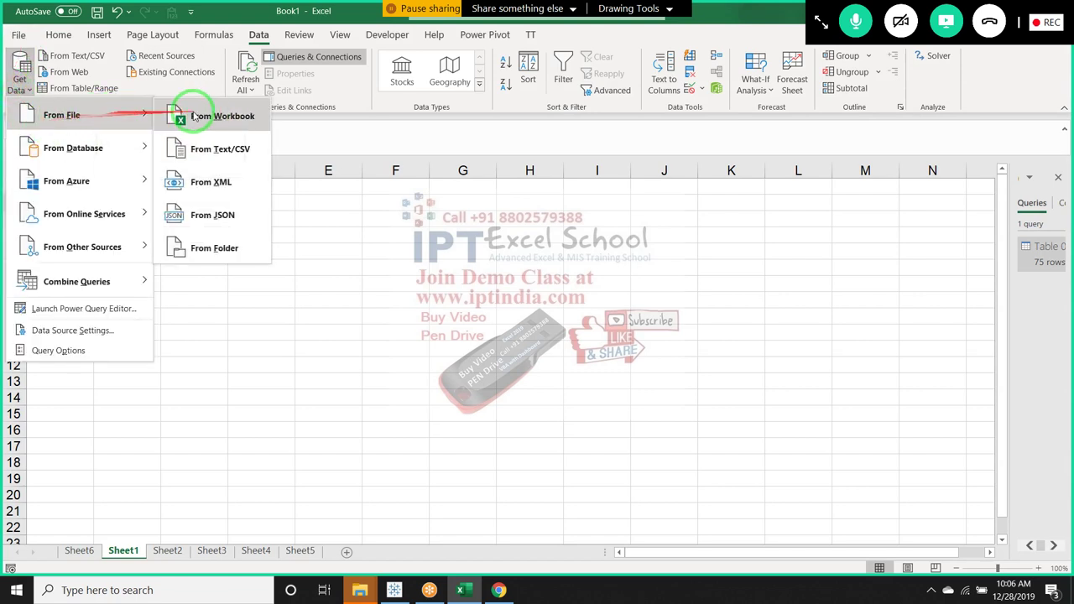
pyautogui.moveTo(131, 148)
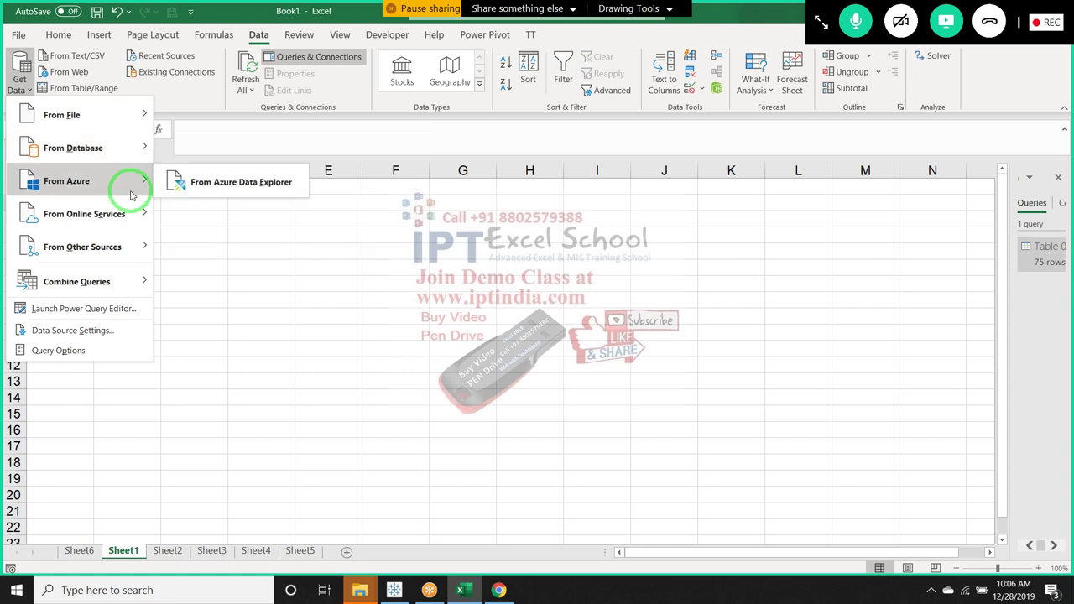
pyautogui.moveTo(132, 220)
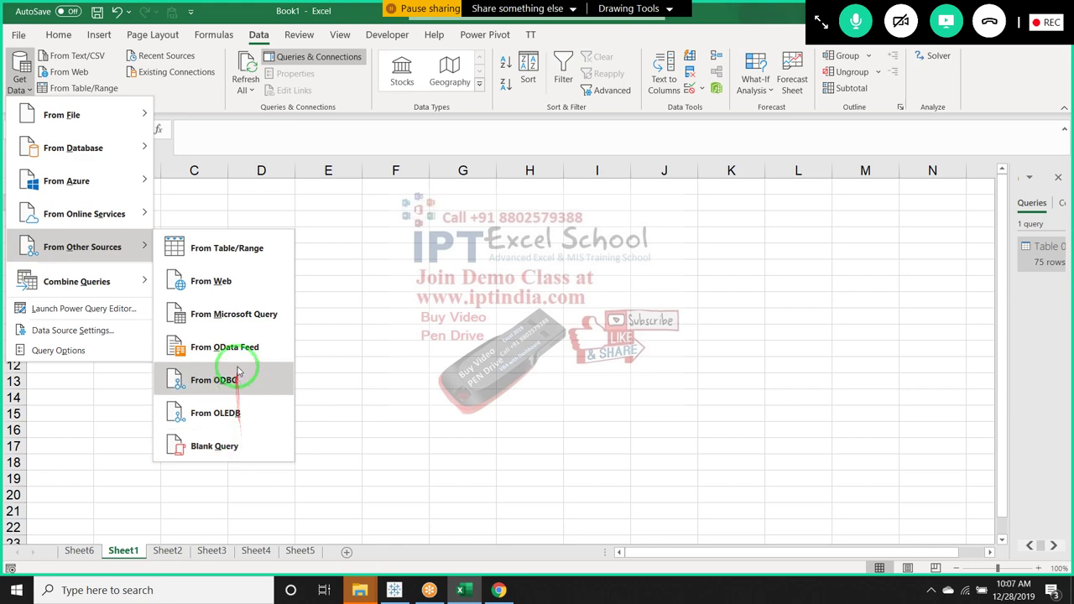
pyautogui.click(240, 283)
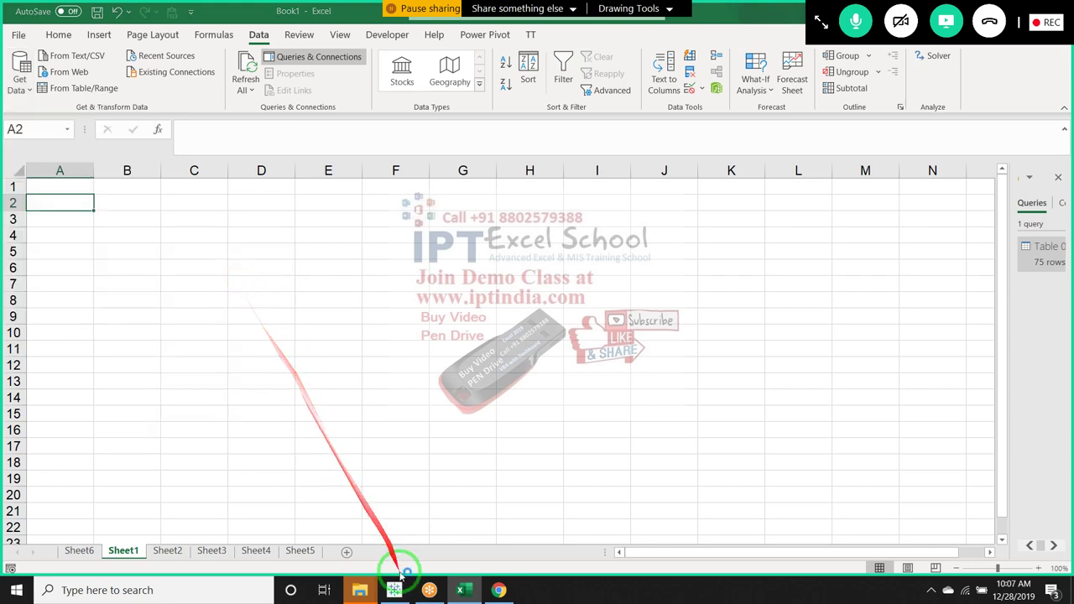
# - Open Google Drive in a new browser tab
pyautogui.click(503, 590)
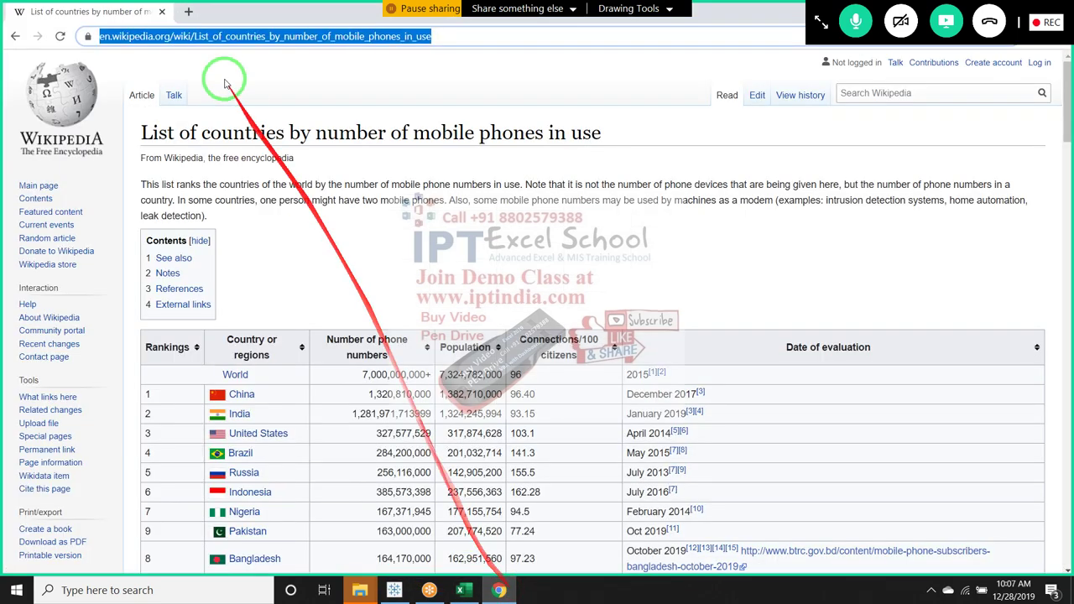
pyautogui.click(193, 11)
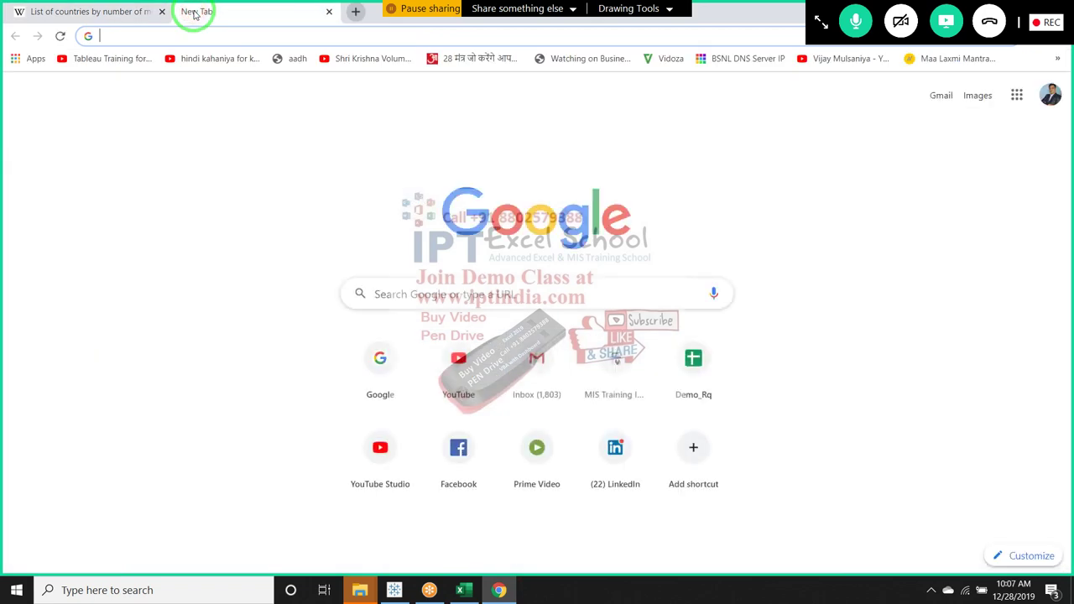
pyautogui.write('d')
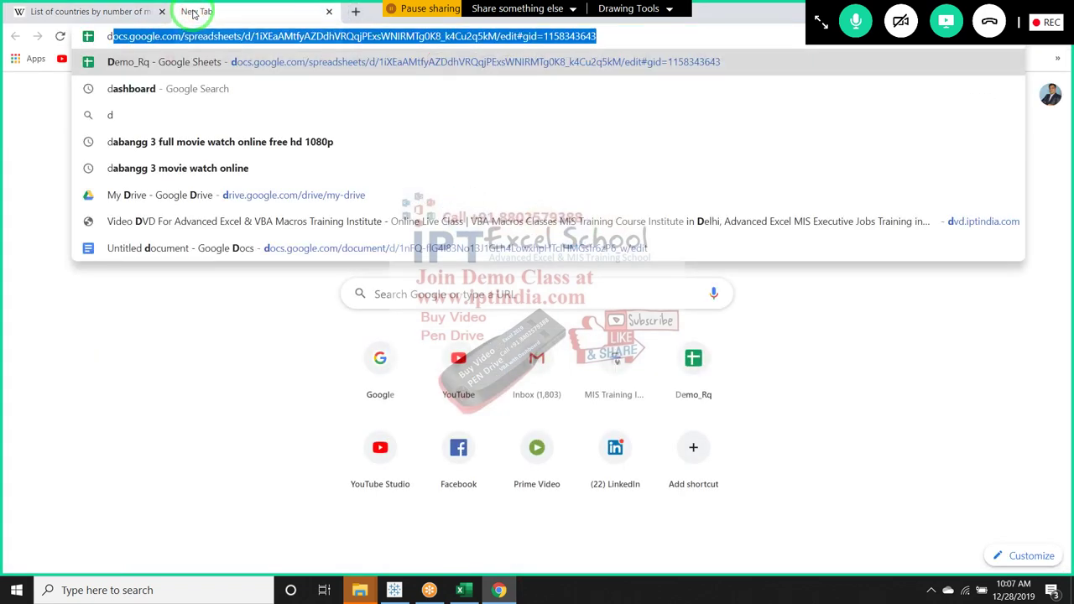
pyautogui.press('BackSpace')
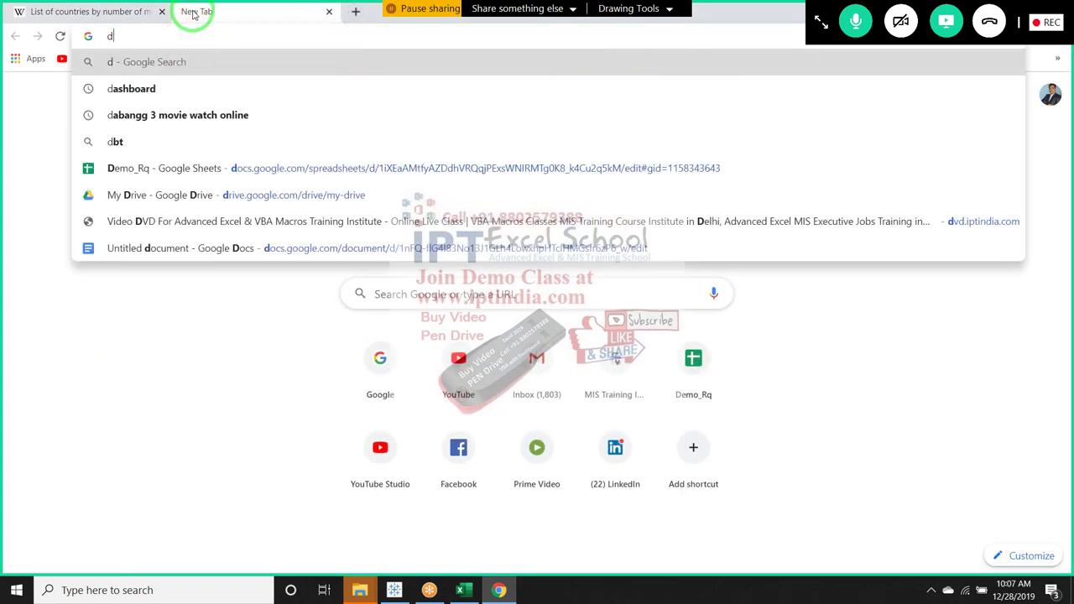
pyautogui.press('BackSpace')
pyautogui.write('dri')
pyautogui.press('Return')
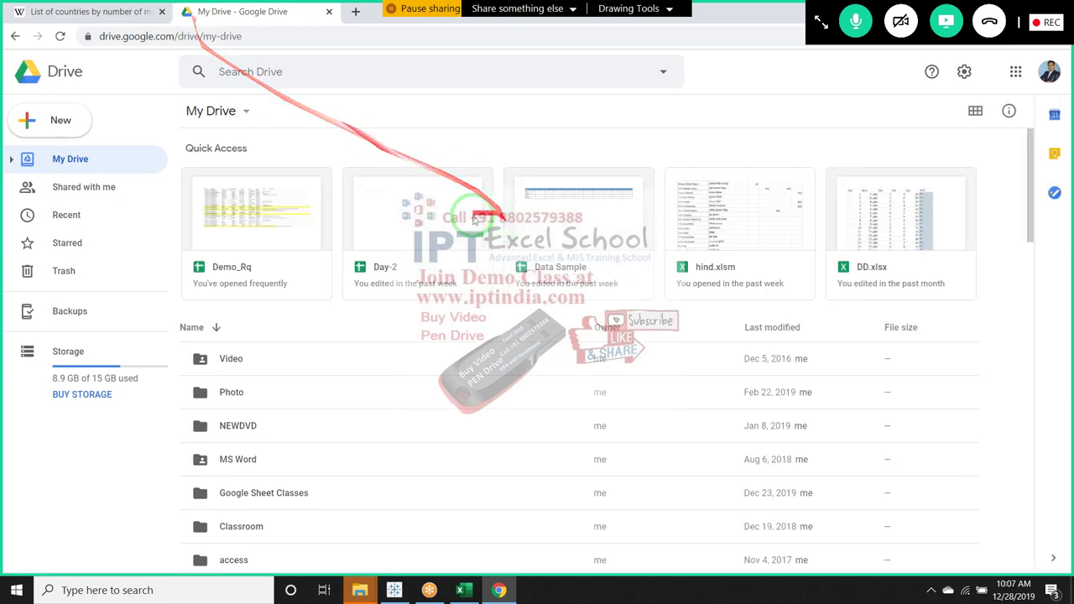
# - Copy a shareable link to DD.xlsx from its right-click menu
pyautogui.click(860, 227)
pyautogui.rightClick(860, 227)
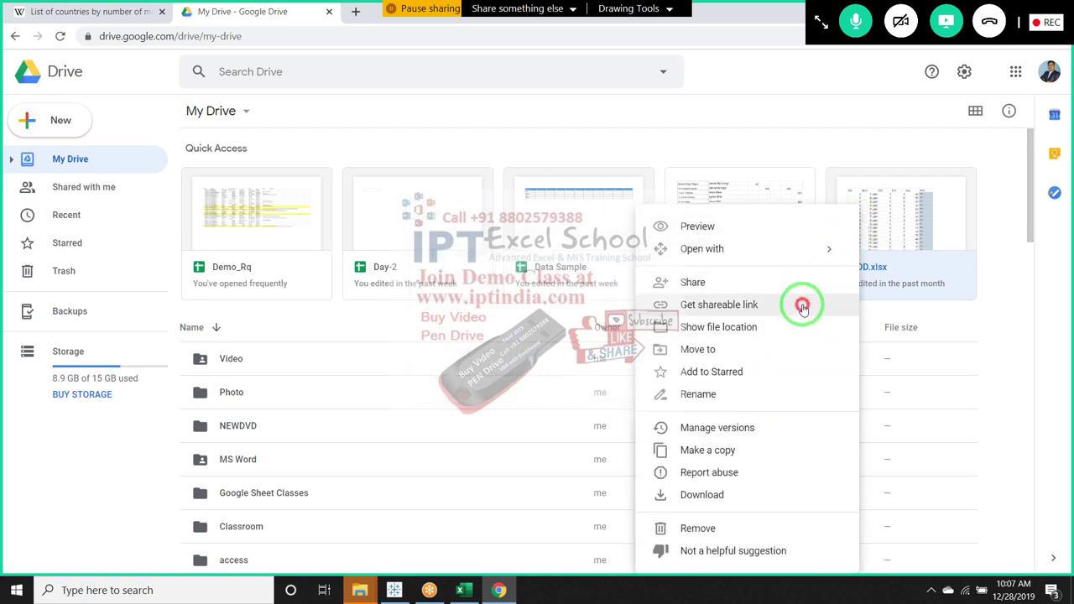
pyautogui.click(803, 306)
pyautogui.moveTo(803, 306); pyautogui.dragTo(663, 554)
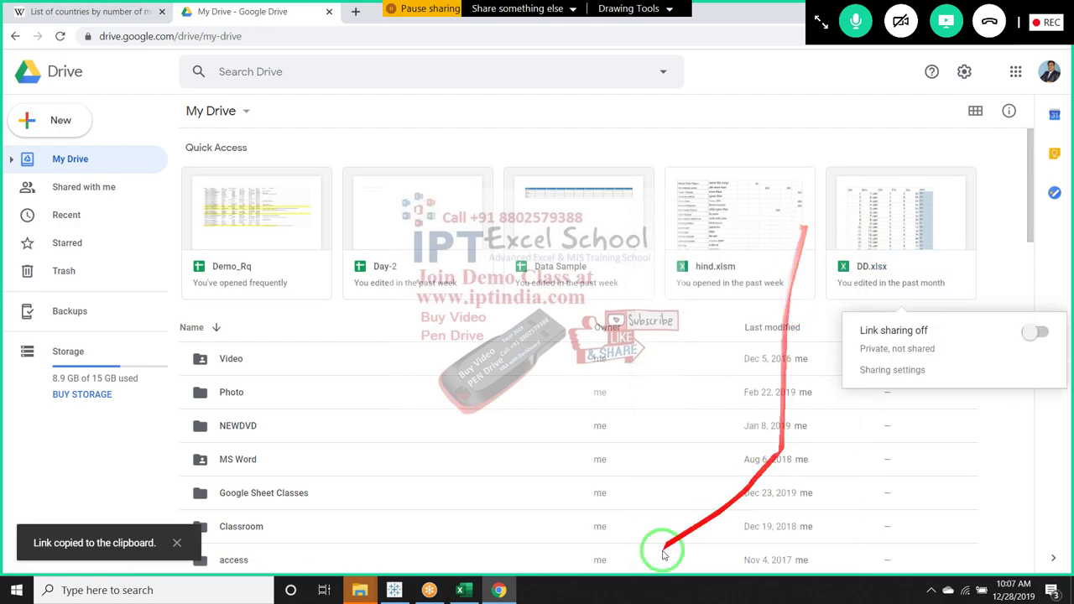
# - Paste the DD.xlsx Drive link as the From Web URL and connect with Anonymous access
pyautogui.click(460, 590)
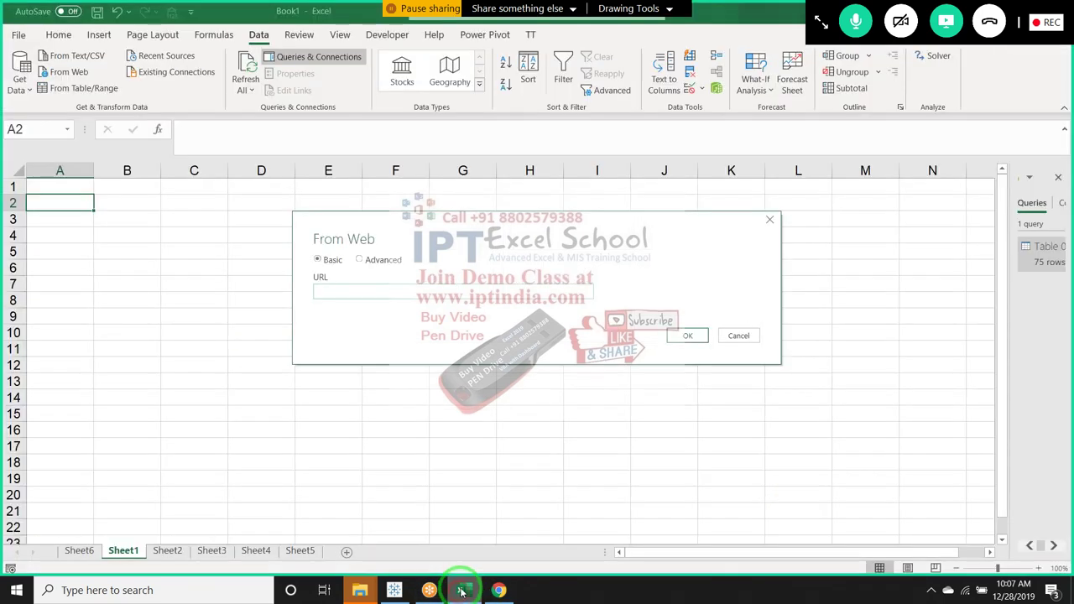
pyautogui.click(430, 327)
pyautogui.hotkey('ctrl', 'v')
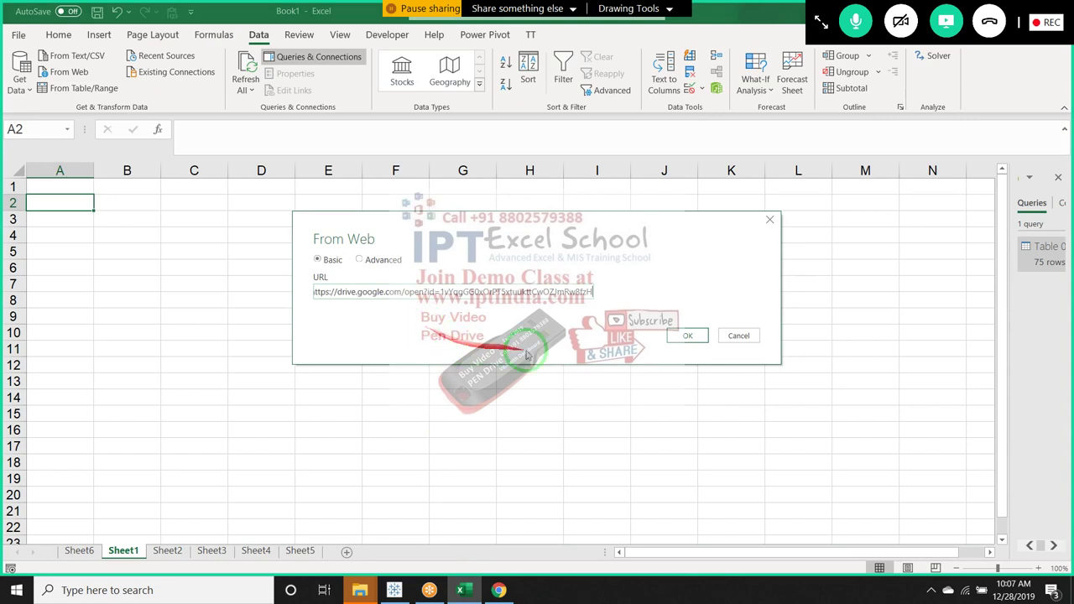
pyautogui.click(688, 335)
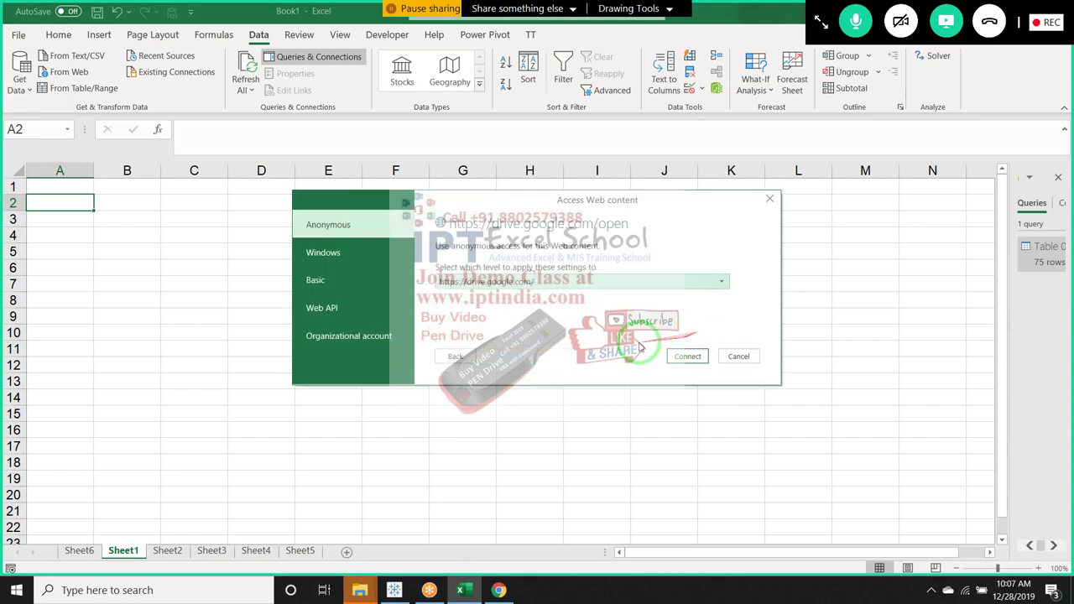
pyautogui.click(698, 364)
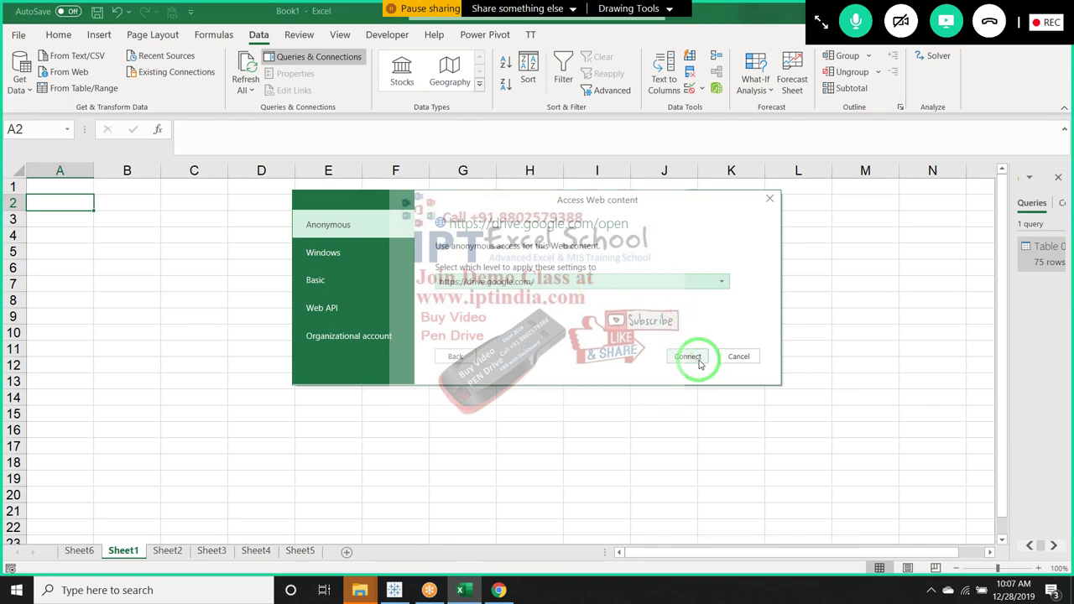
pyautogui.click(698, 363)
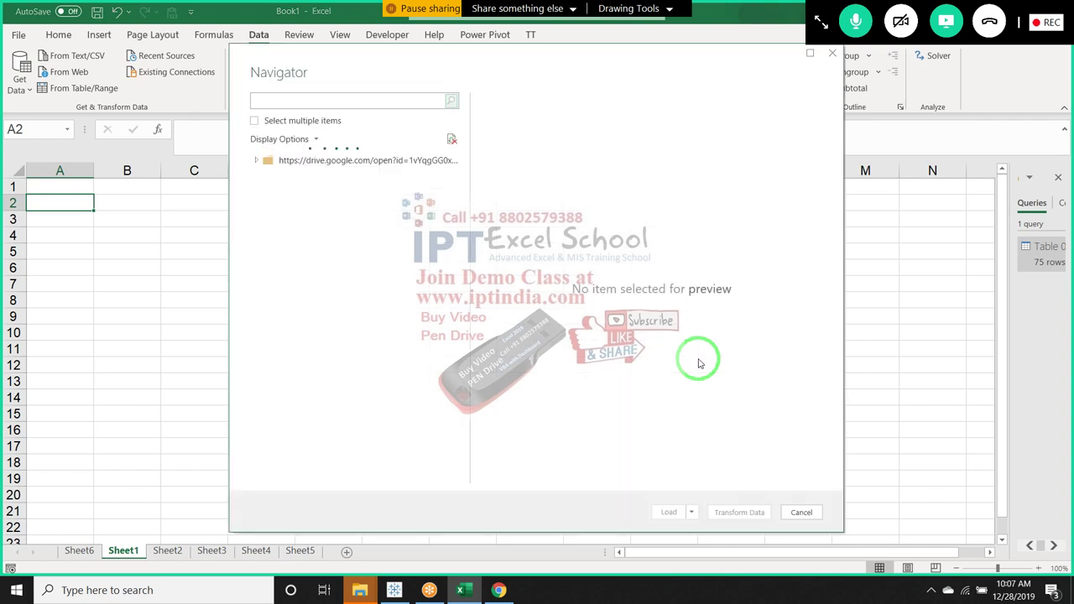
# - Preview the Drive link's Document item in Web View, checking its Sales data, then load it
pyautogui.moveTo(482, 360); pyautogui.dragTo(306, 158)
pyautogui.click(307, 156)
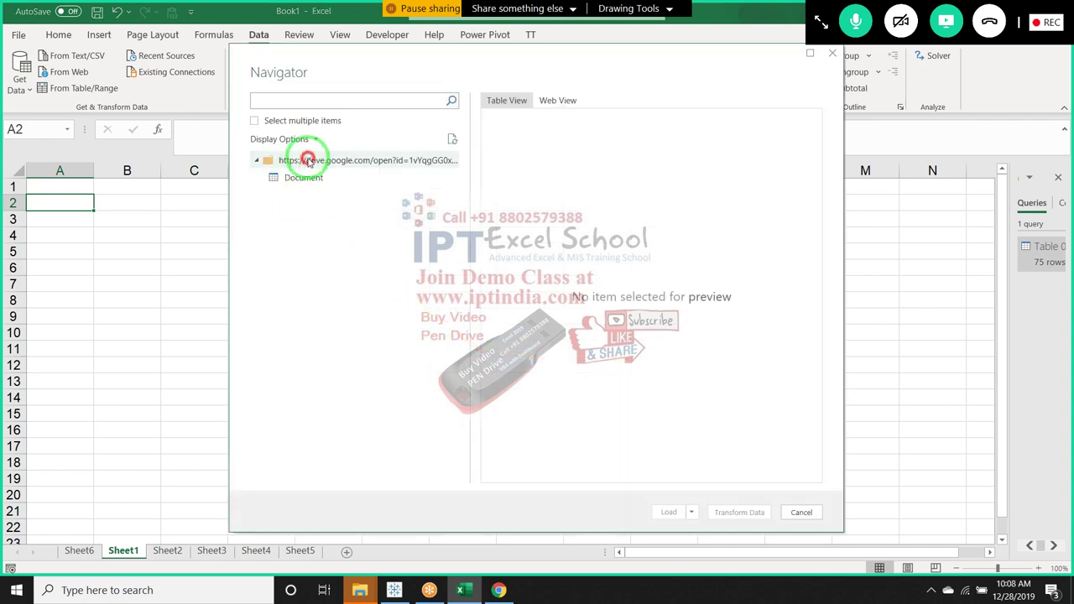
pyautogui.click(305, 179)
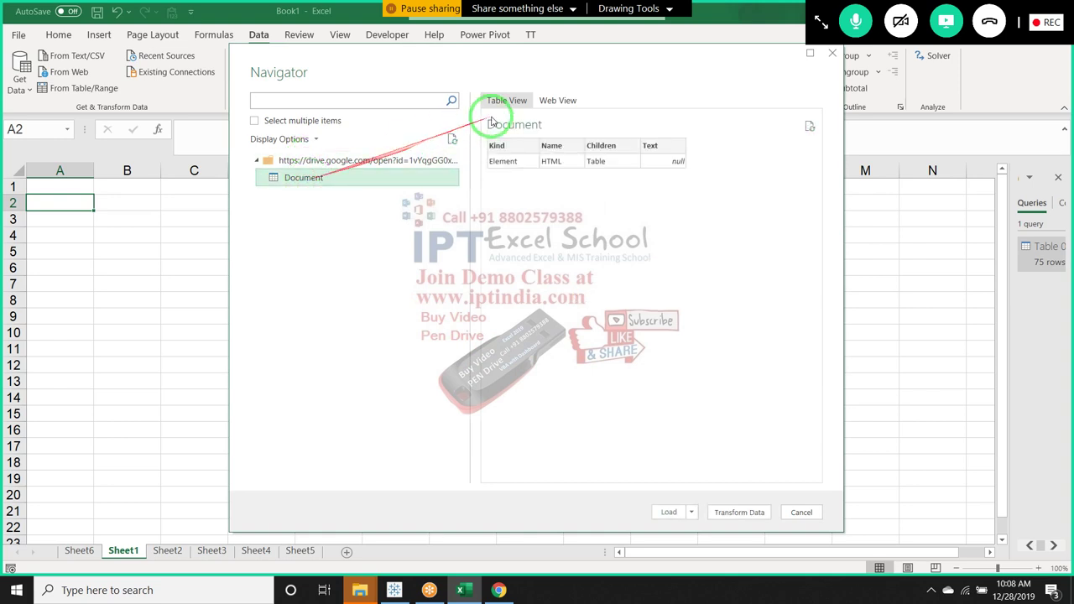
pyautogui.click(570, 102)
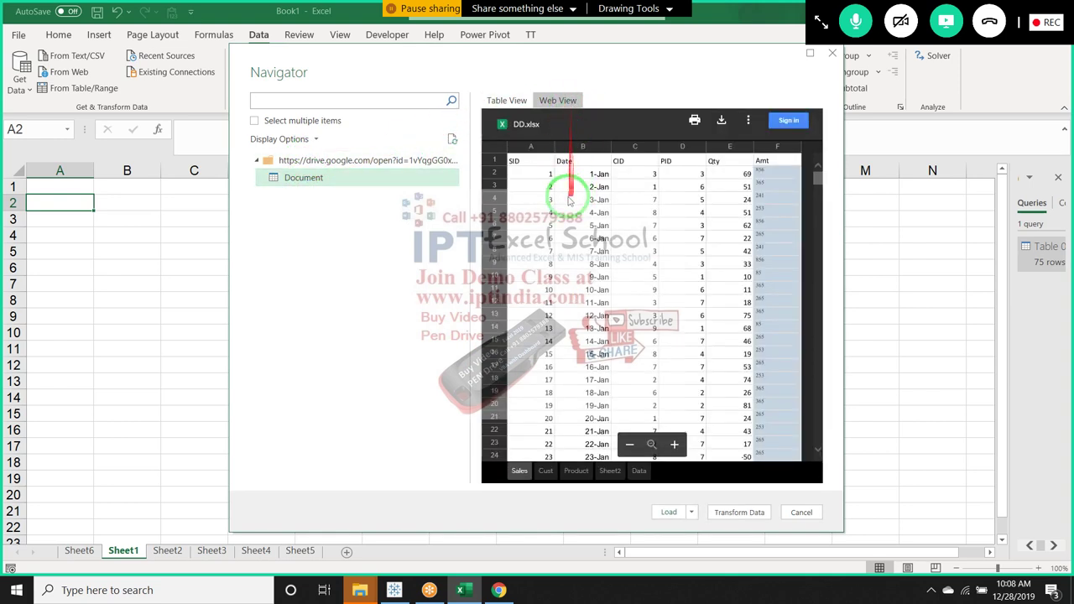
pyautogui.moveTo(561, 190)
pyautogui.mouseDown()
pyautogui.moveTo(746, 202)
pyautogui.moveTo(386, 175)
pyautogui.moveTo(521, 465)
pyautogui.mouseUp()
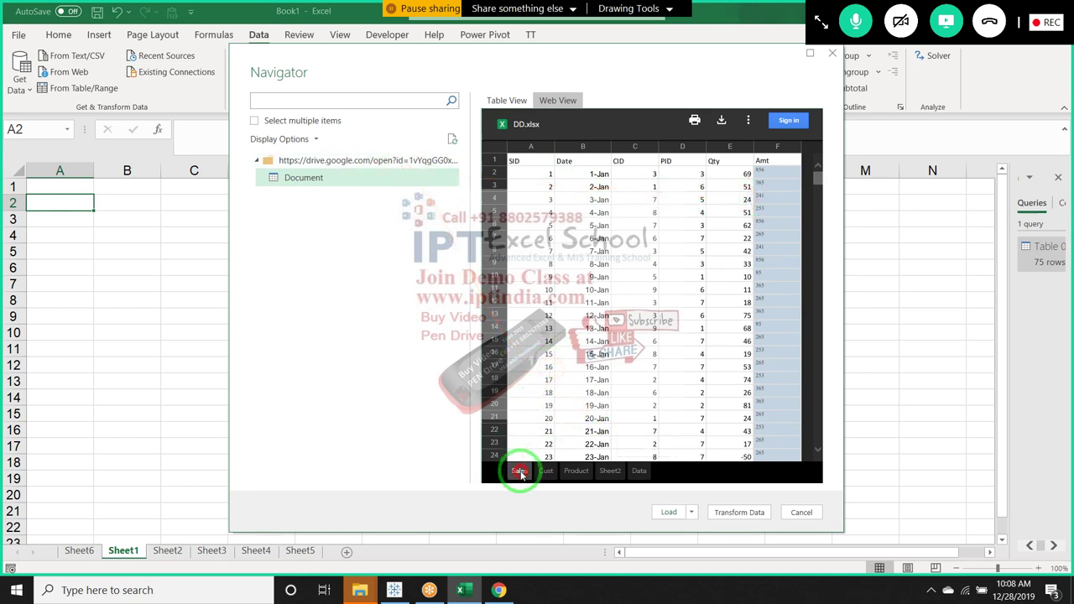
pyautogui.moveTo(568, 183); pyautogui.dragTo(595, 503)
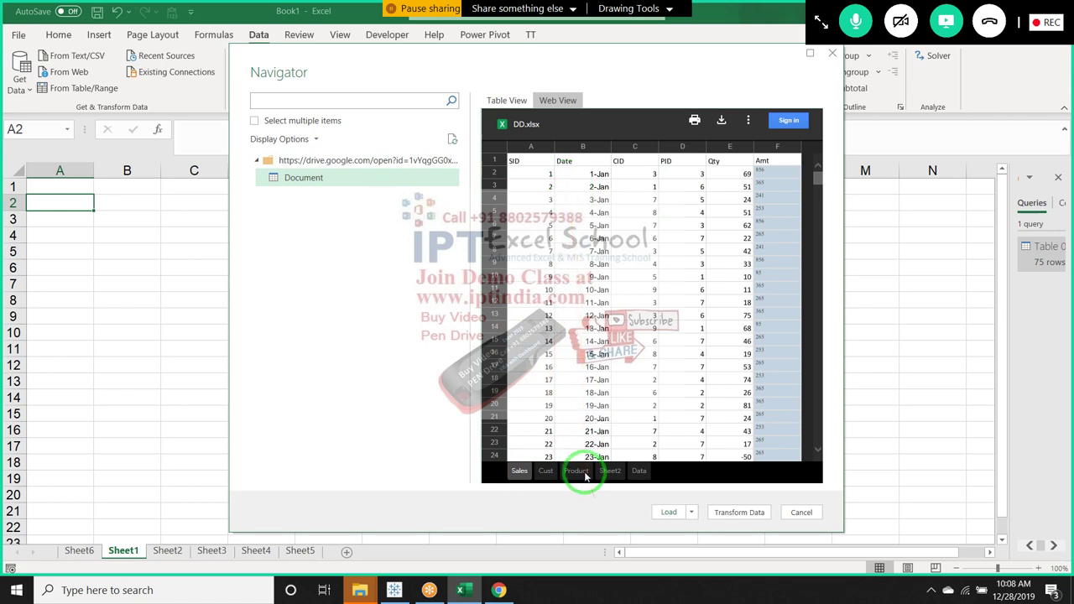
pyautogui.moveTo(528, 470); pyautogui.dragTo(666, 521)
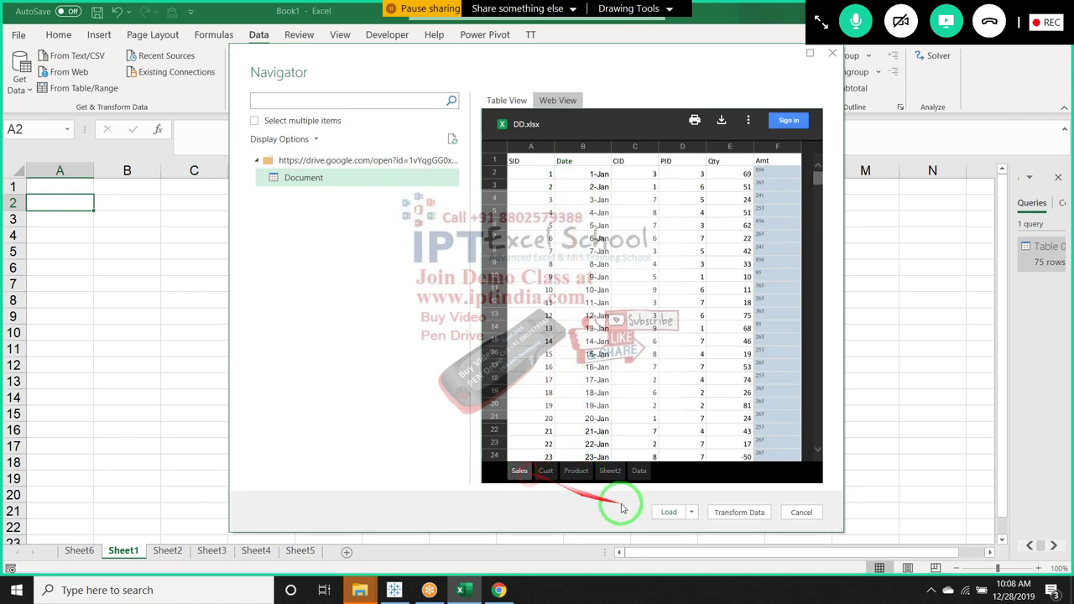
pyautogui.click(665, 519)
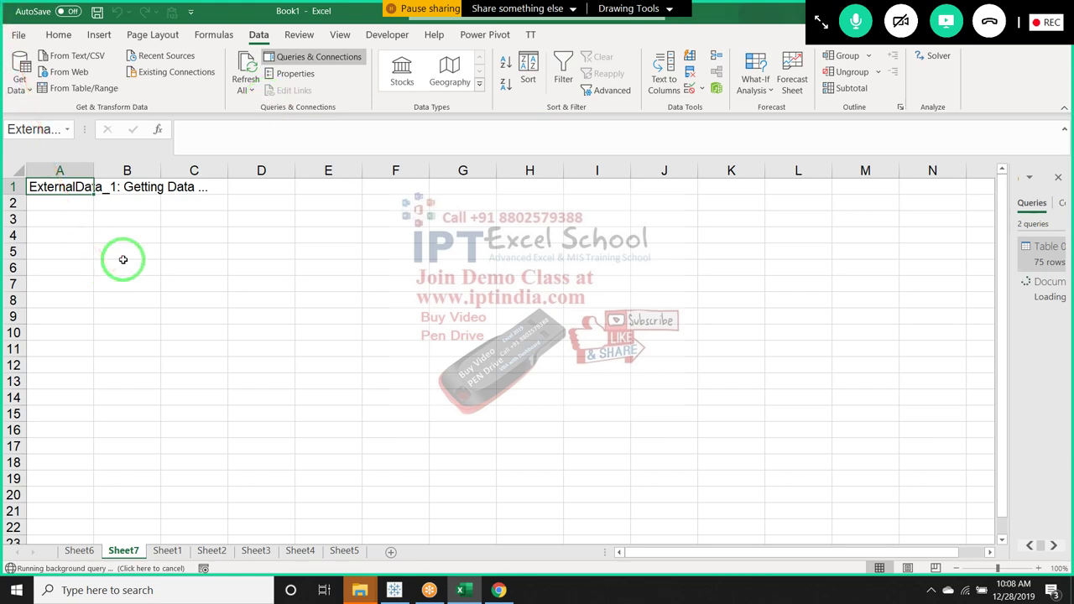
# - Minimize Excel to the Windows desktop with Windows+D
pyautogui.press('super+d')
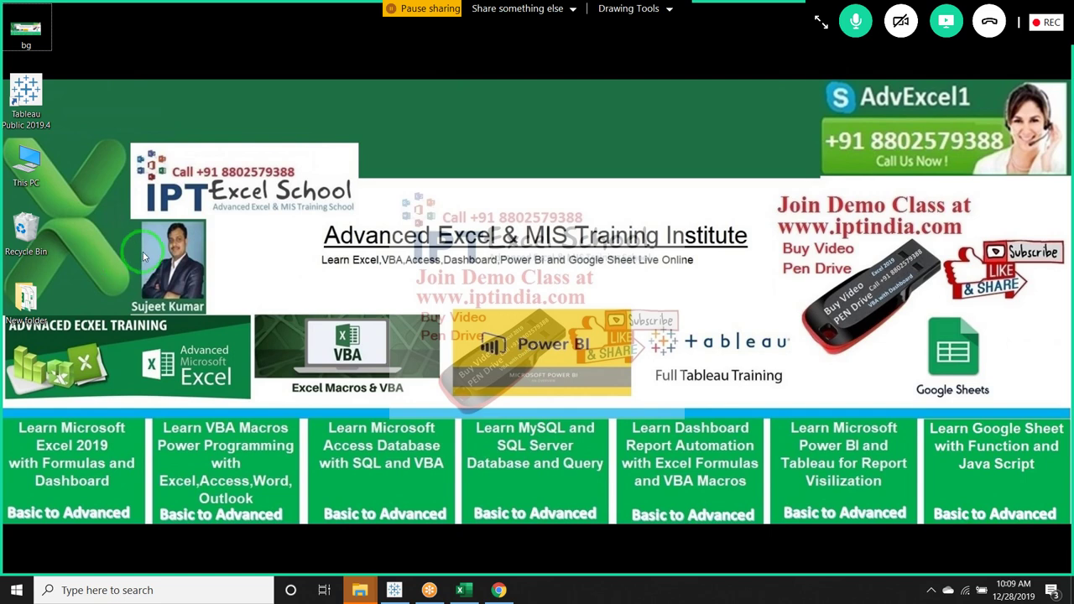
# - Open the GoToMeeting People list, then close the panel to get the leave-or-end prompt
pyautogui.click(821, 26)
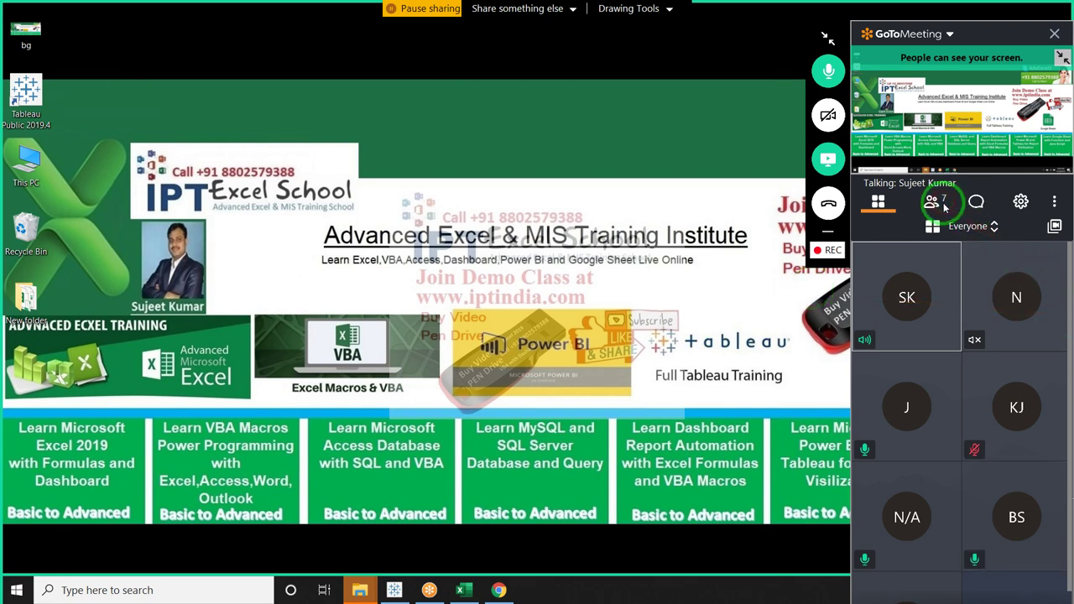
pyautogui.click(933, 203)
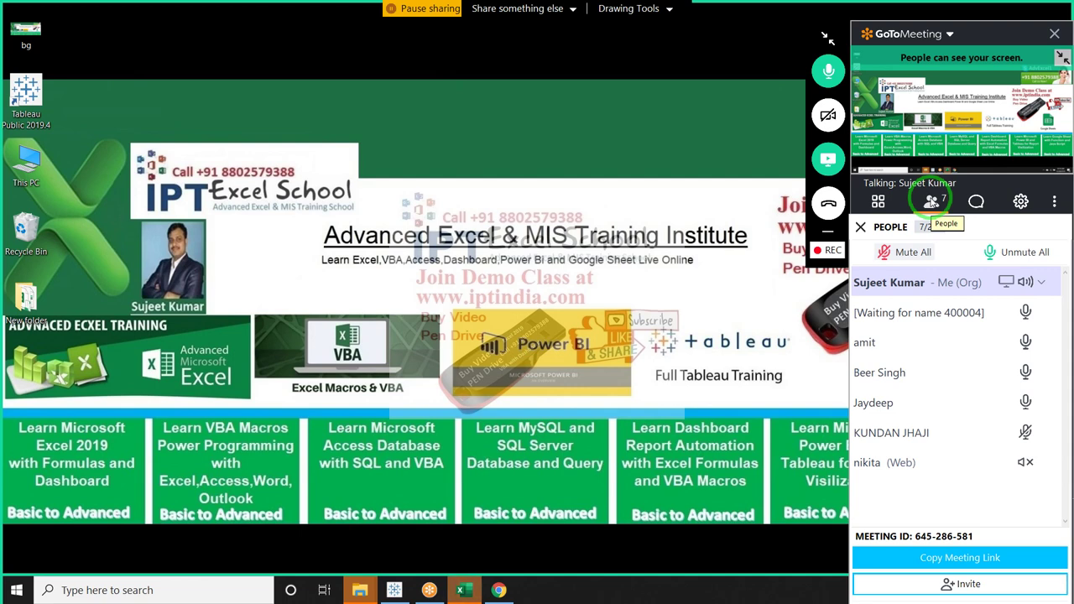
pyautogui.click(1054, 34)
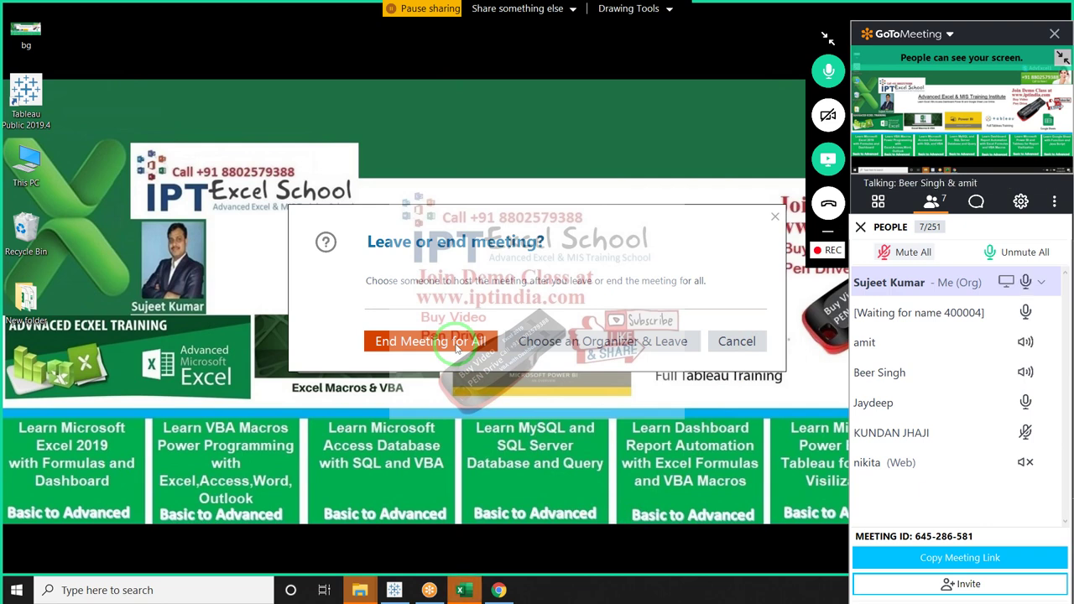
# - End the meeting for all, dismiss Excel's data timeout error, and close the leftover Edge window
pyautogui.click(457, 348)
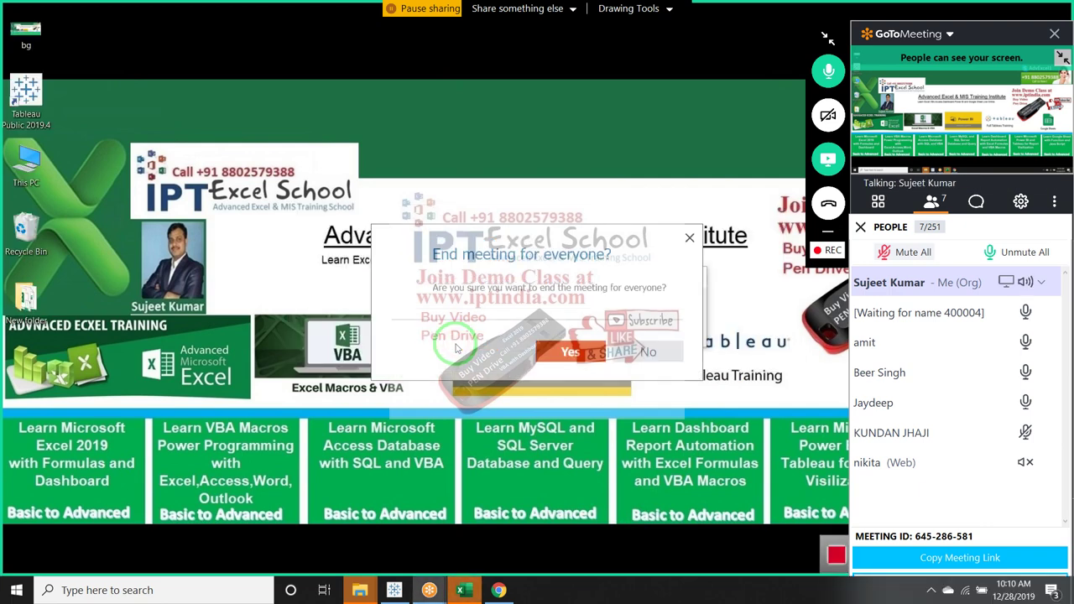
pyautogui.click(568, 353)
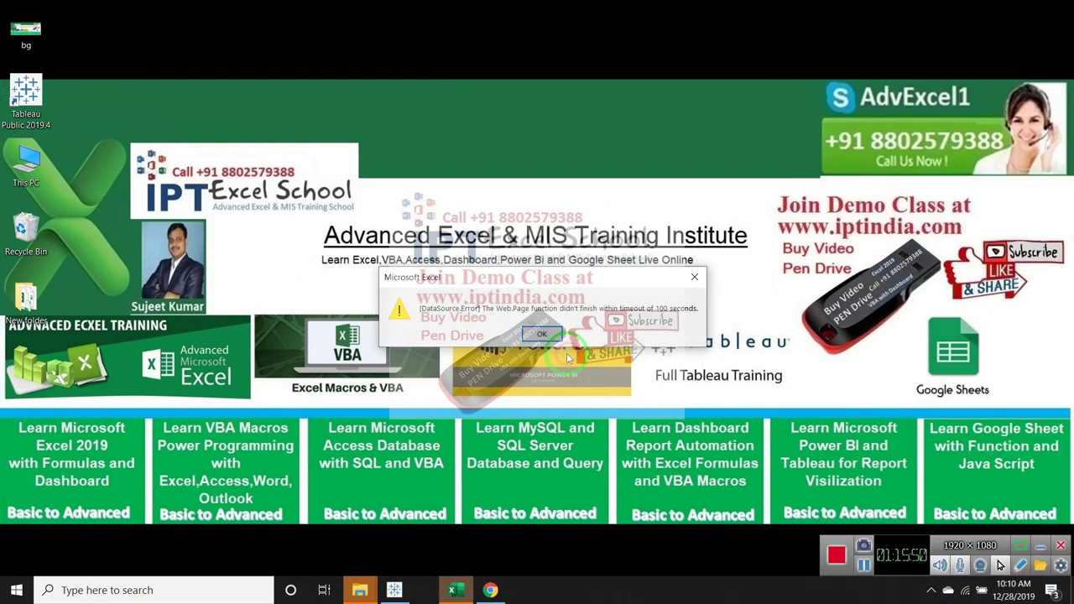
pyautogui.click(542, 336)
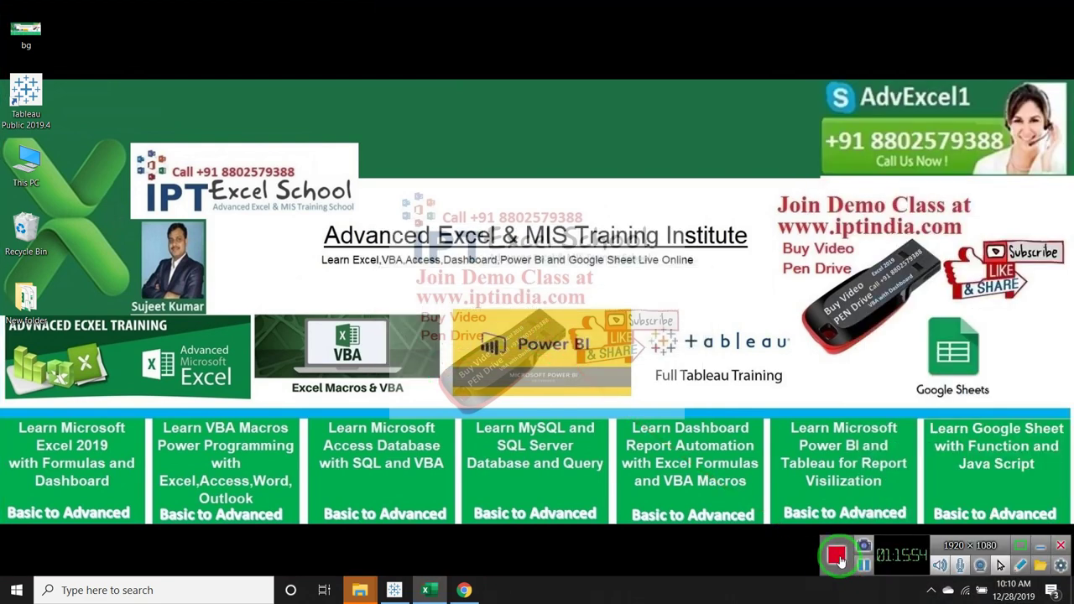
pyautogui.click(837, 556)
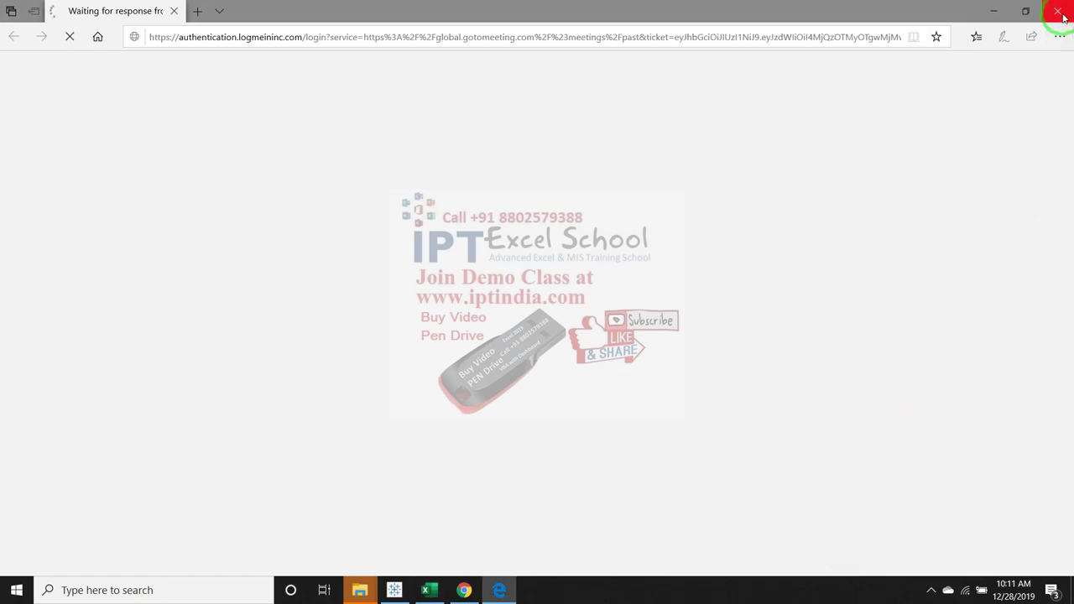
pyautogui.click(994, 11)
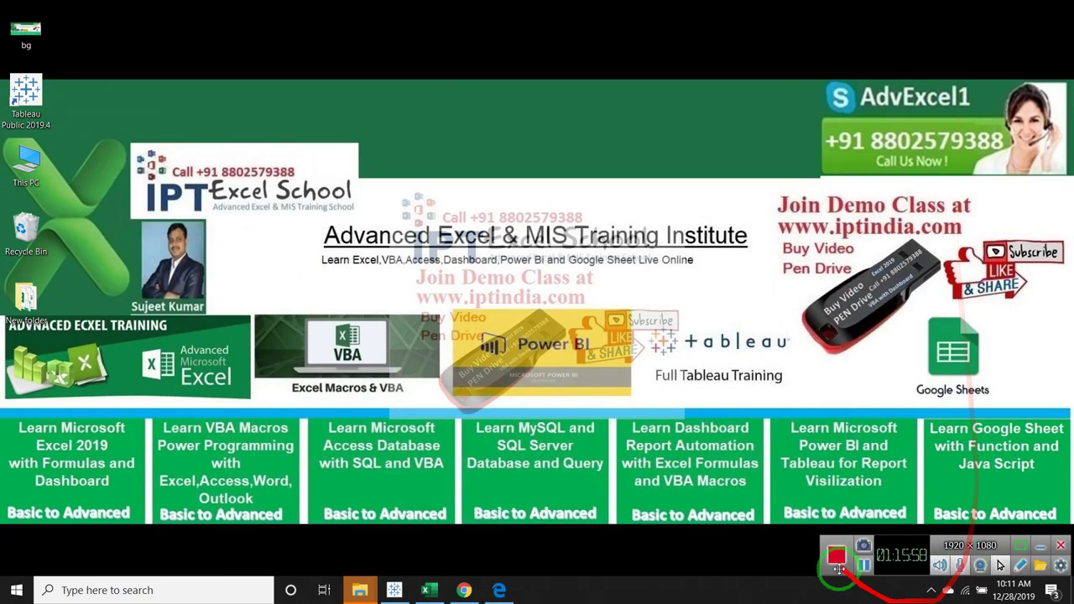